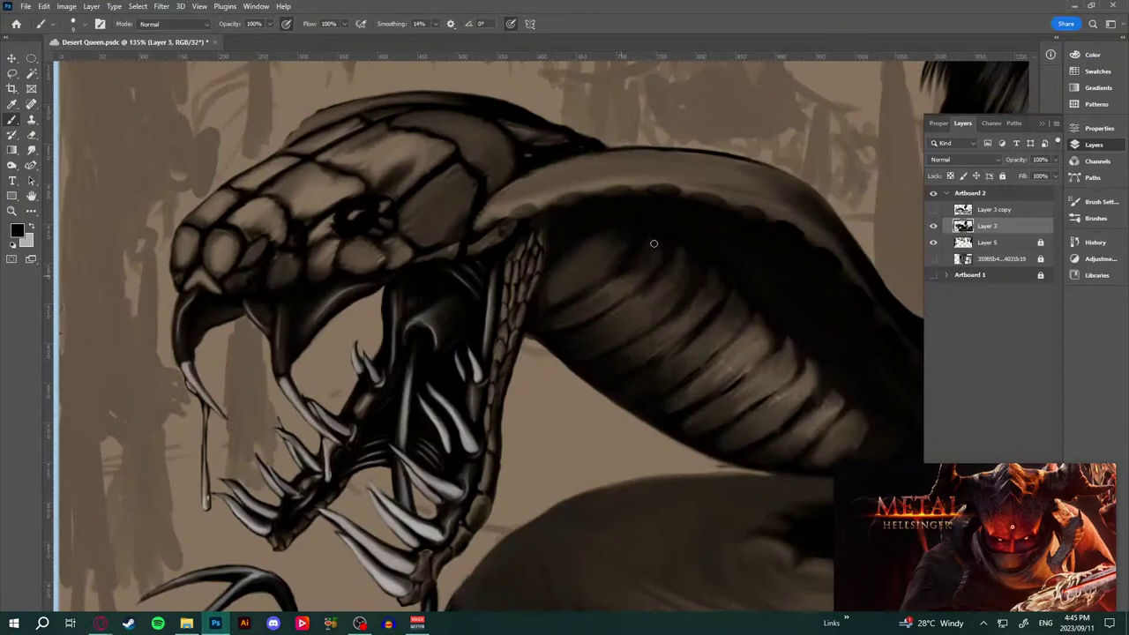
drag(550, 453, 605, 365)
scroll(343, 233, up, 6)
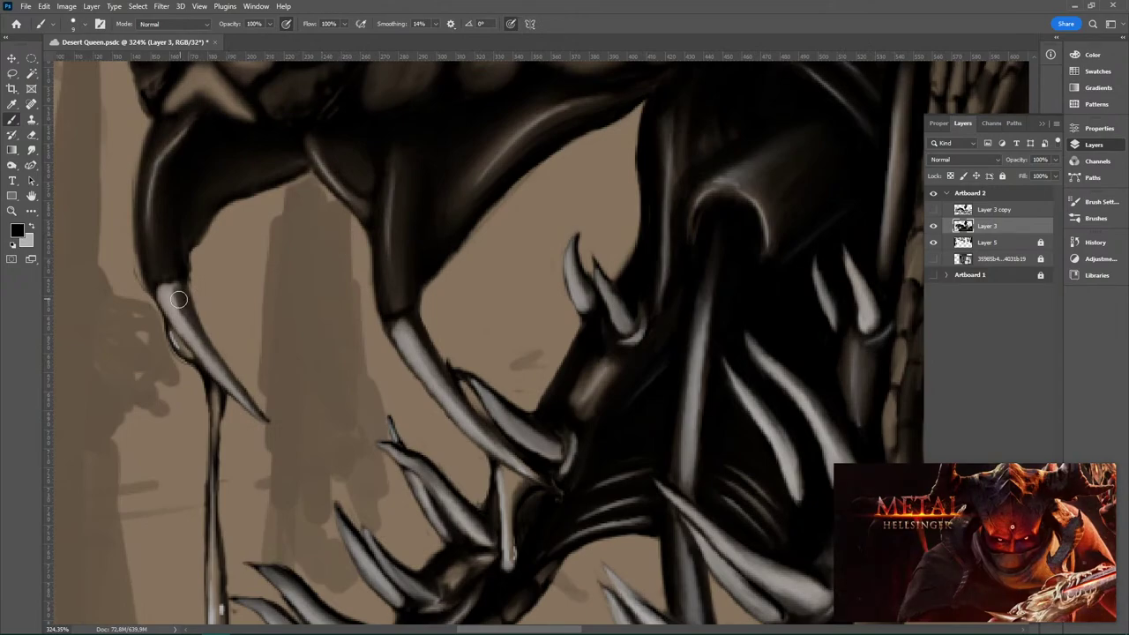
drag(175, 296, 181, 312)
key(ctrl+z)
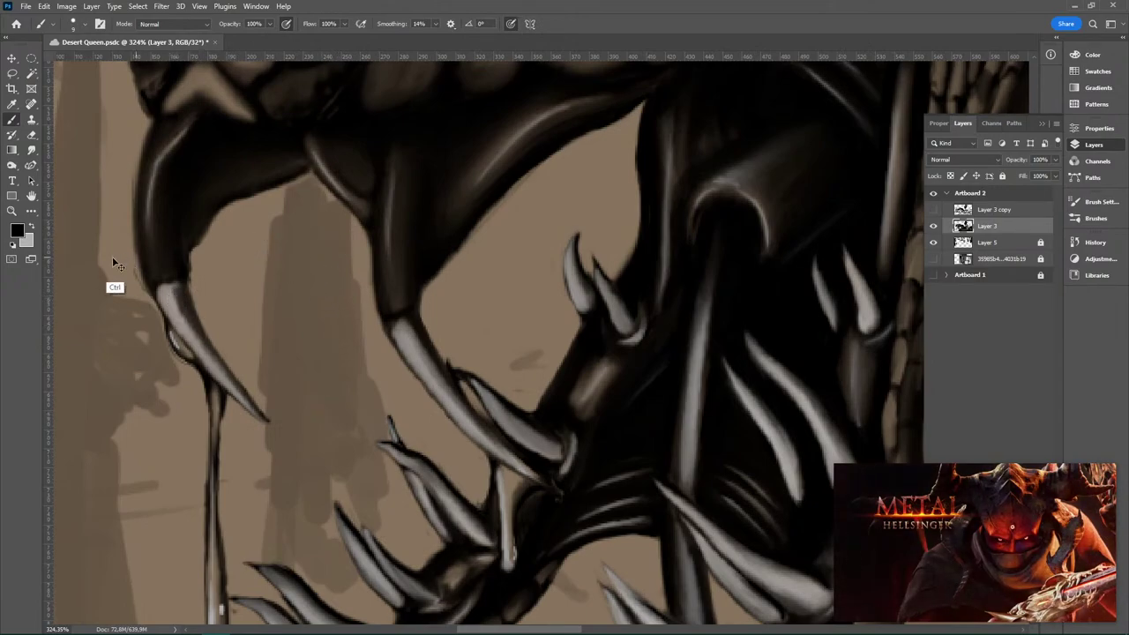
Step: Switch to the Mixer Brush Tool and blend the shading at the base of the second upper fang on Layer 3
right_click(17, 124)
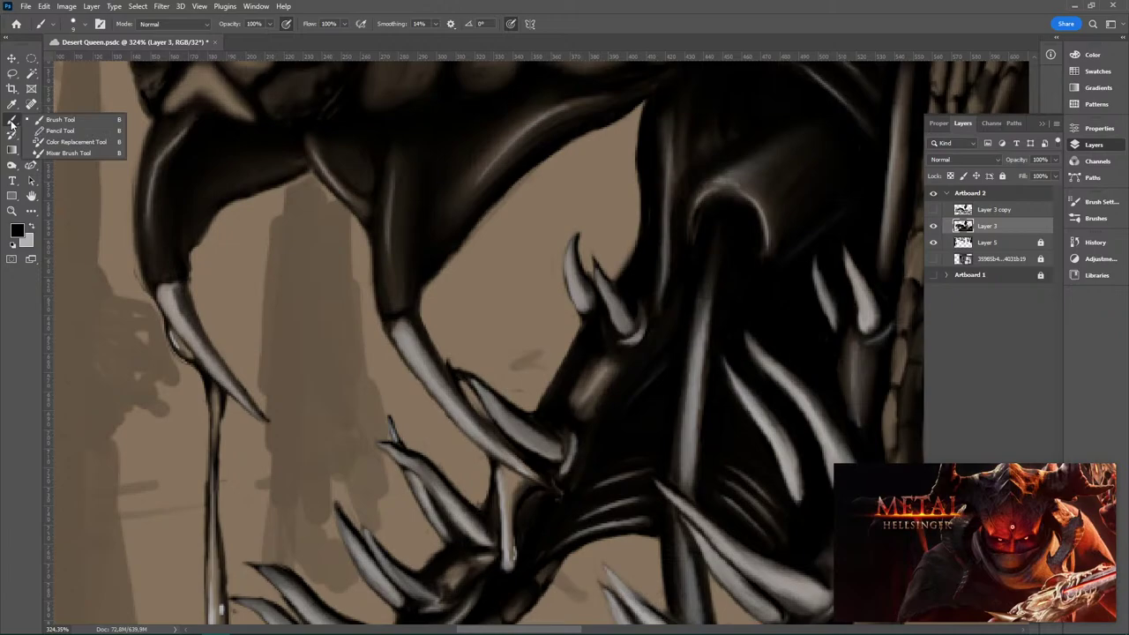
click(79, 153)
mouse_move(192, 167)
mouse_down()
mouse_move(193, 263)
mouse_move(155, 346)
mouse_move(133, 362)
mouse_up()
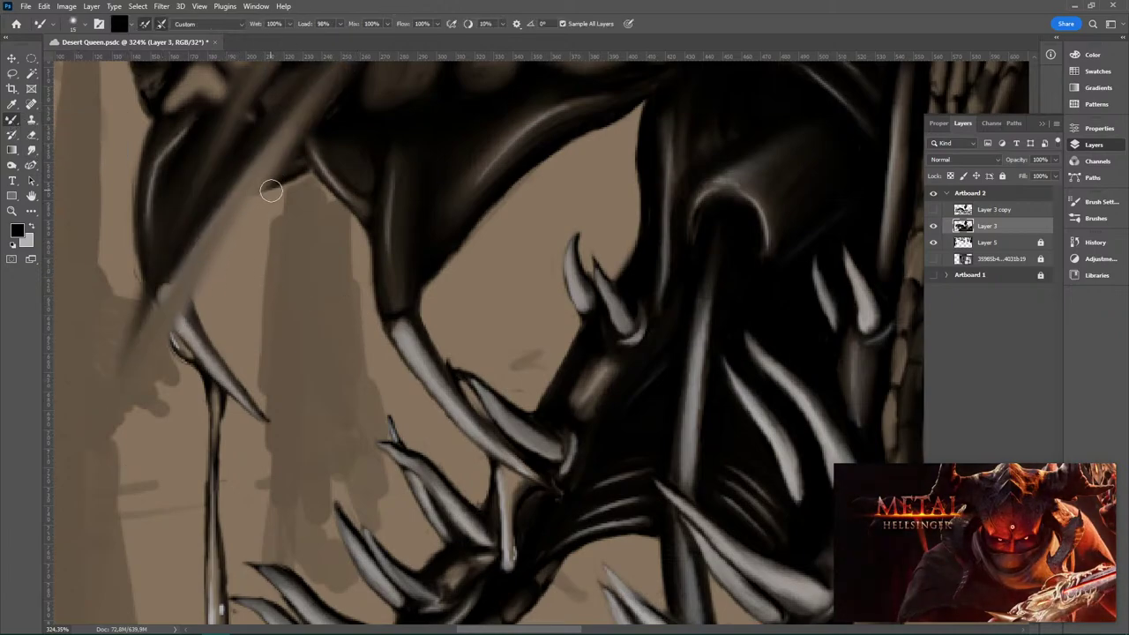
key(ctrl+z)
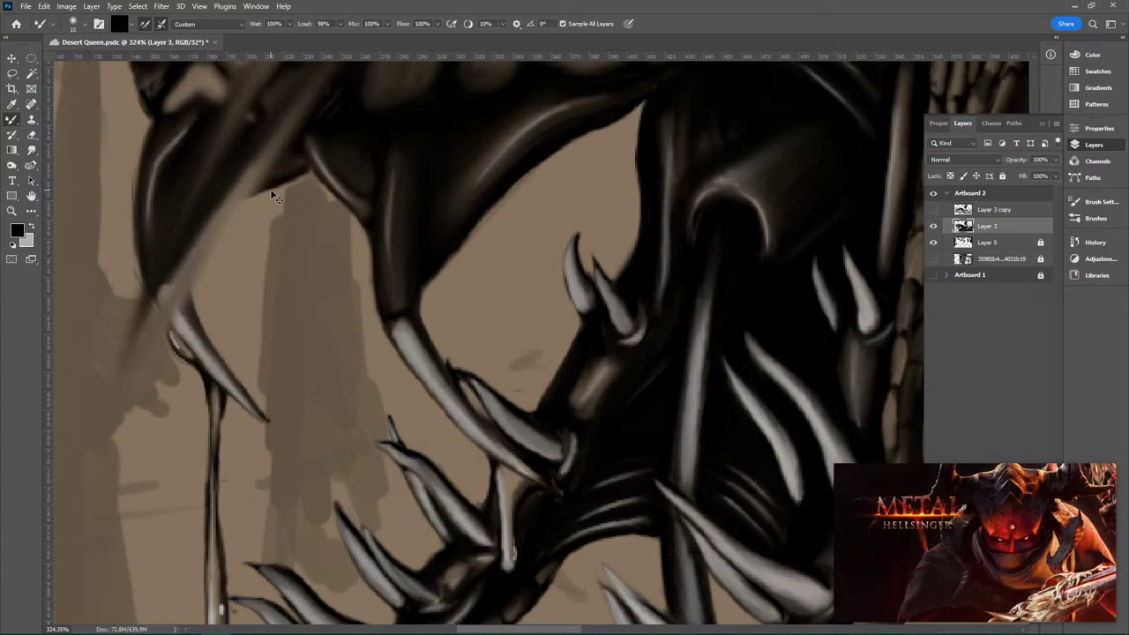
key(ctrl+z)
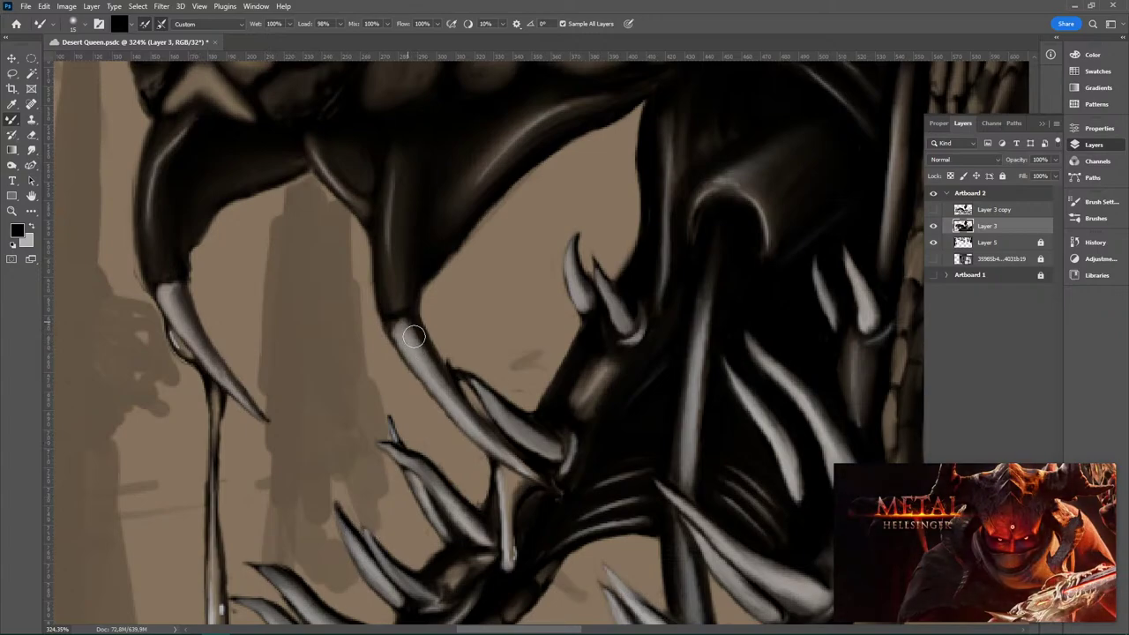
drag(410, 324, 430, 376)
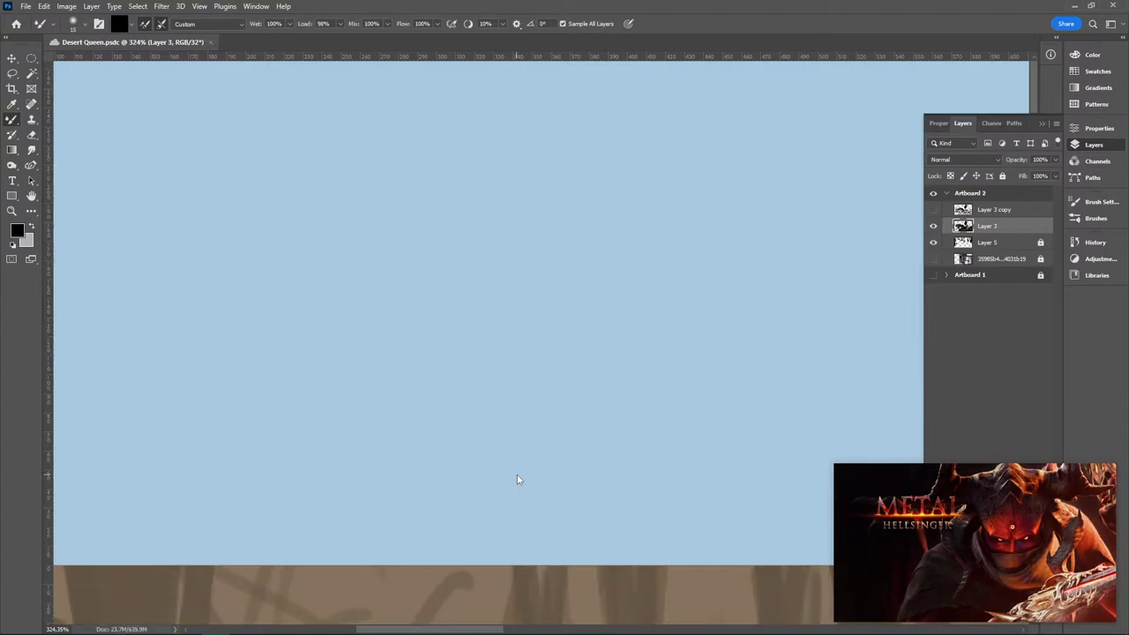
Step: Bring the snake's fangs and lower jaw back into view
key(space)
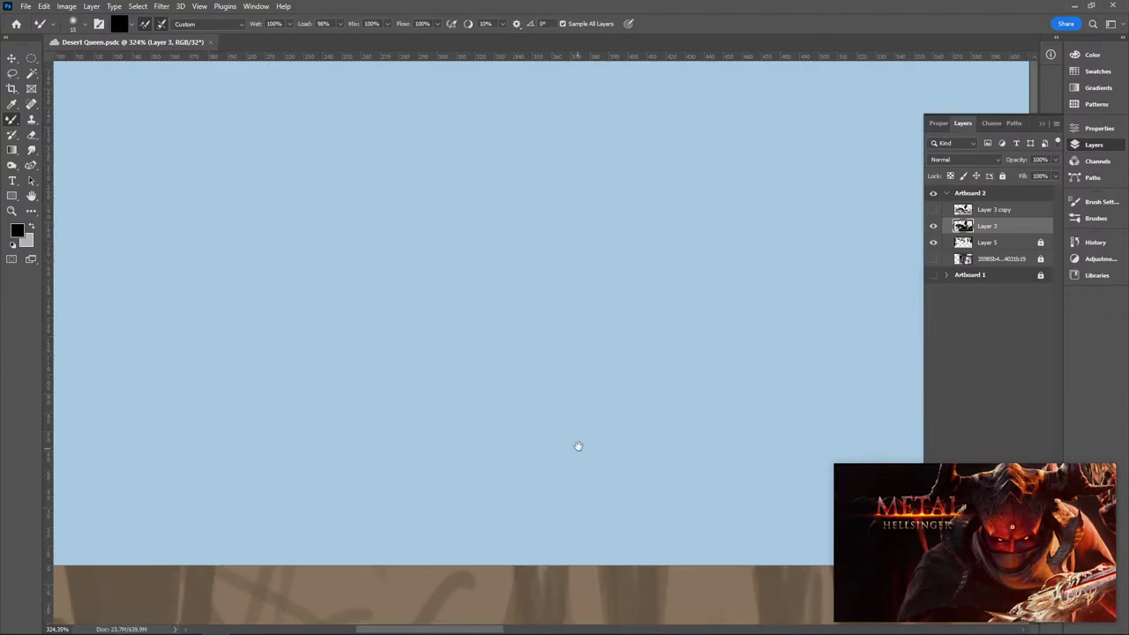
drag(576, 446, 566, 62)
drag(569, 397, 560, 109)
drag(679, 432, 751, 166)
drag(759, 410, 719, 86)
drag(586, 534, 603, 271)
mouse_move(443, 254)
mouse_down()
mouse_move(504, 351)
mouse_move(434, 256)
mouse_move(491, 355)
mouse_move(434, 255)
mouse_move(556, 406)
mouse_up()
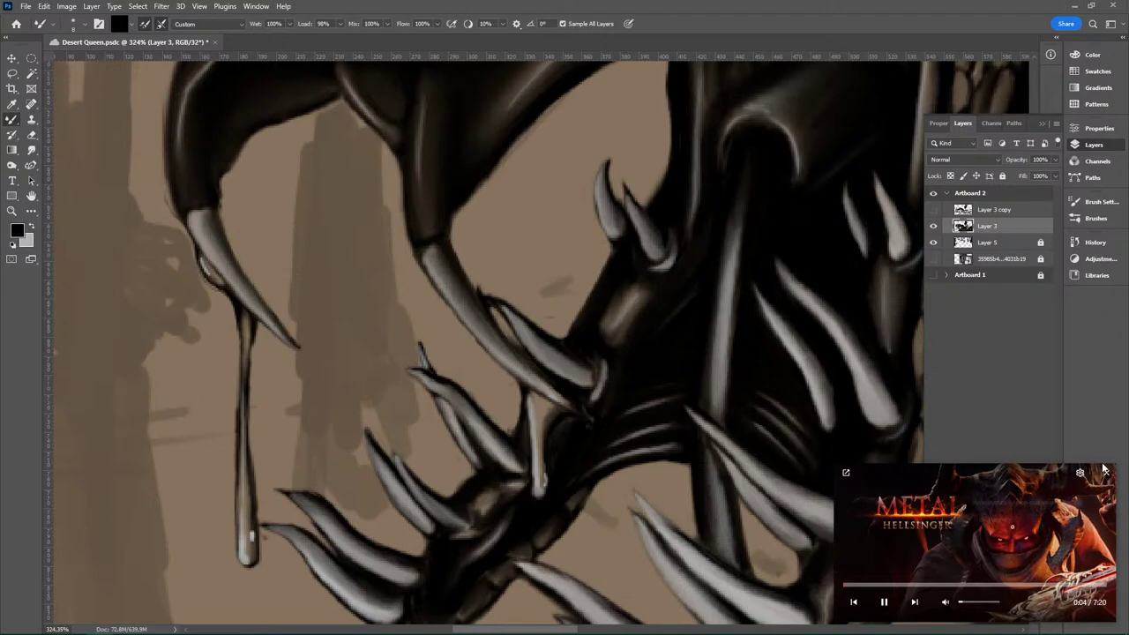
Step: Turn off automatic video pop-out, enable transparency, and move the floating video clear of the layer list
mouse_move(1104, 469)
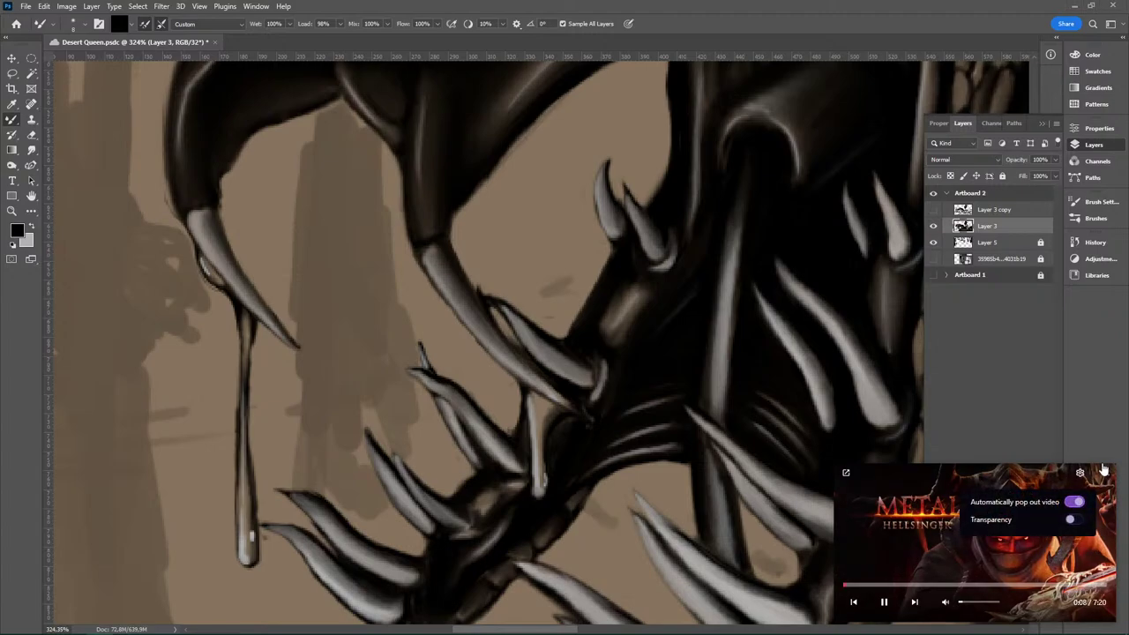
click(1034, 395)
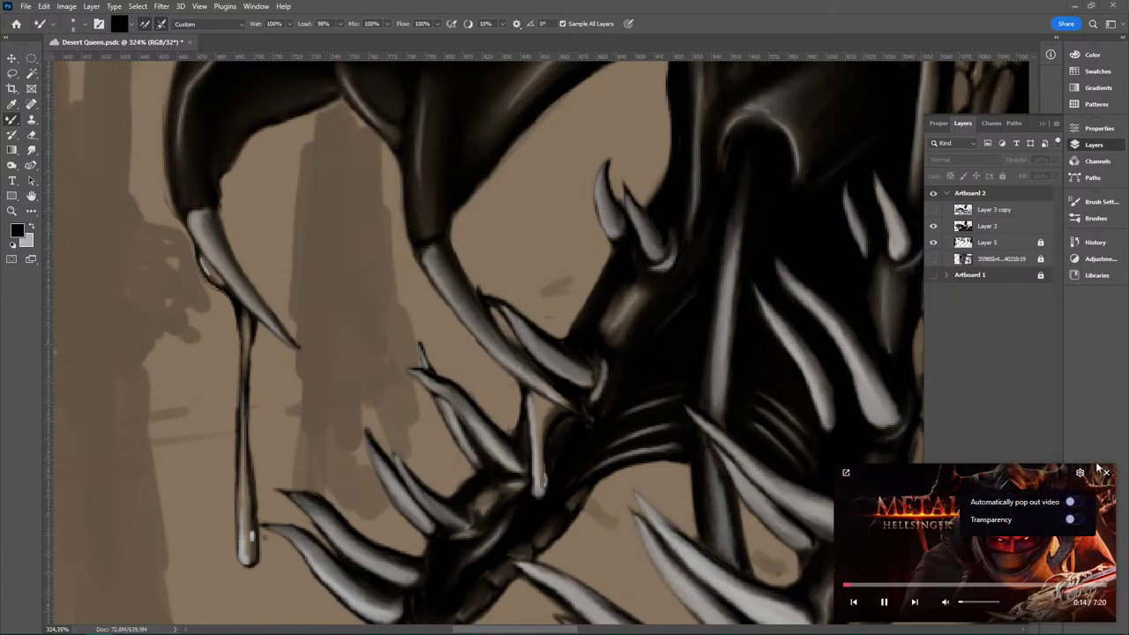
click(1072, 520)
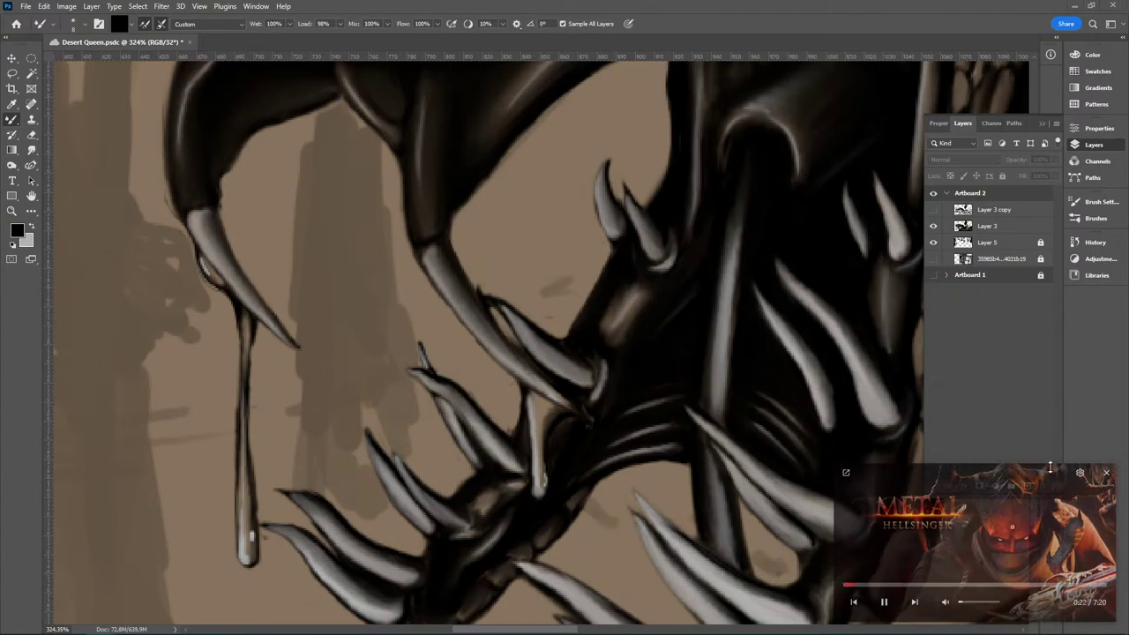
drag(1026, 481, 7, 601)
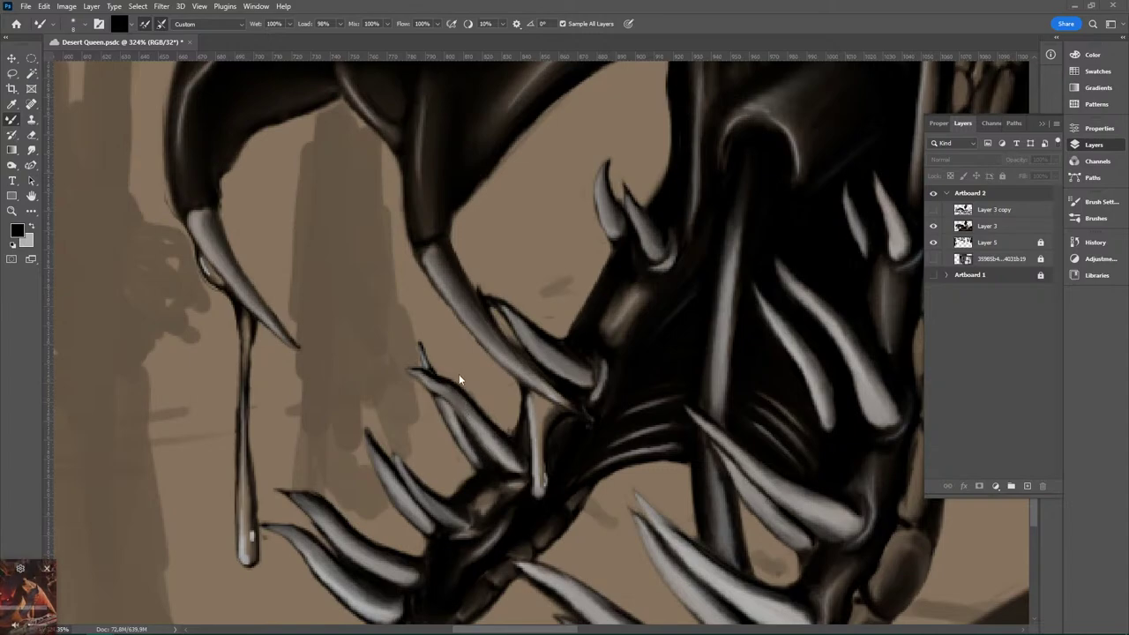
Step: Blend the shading lengthwise along the two foremost lower-jaw teeth on Layer 3
click(992, 210)
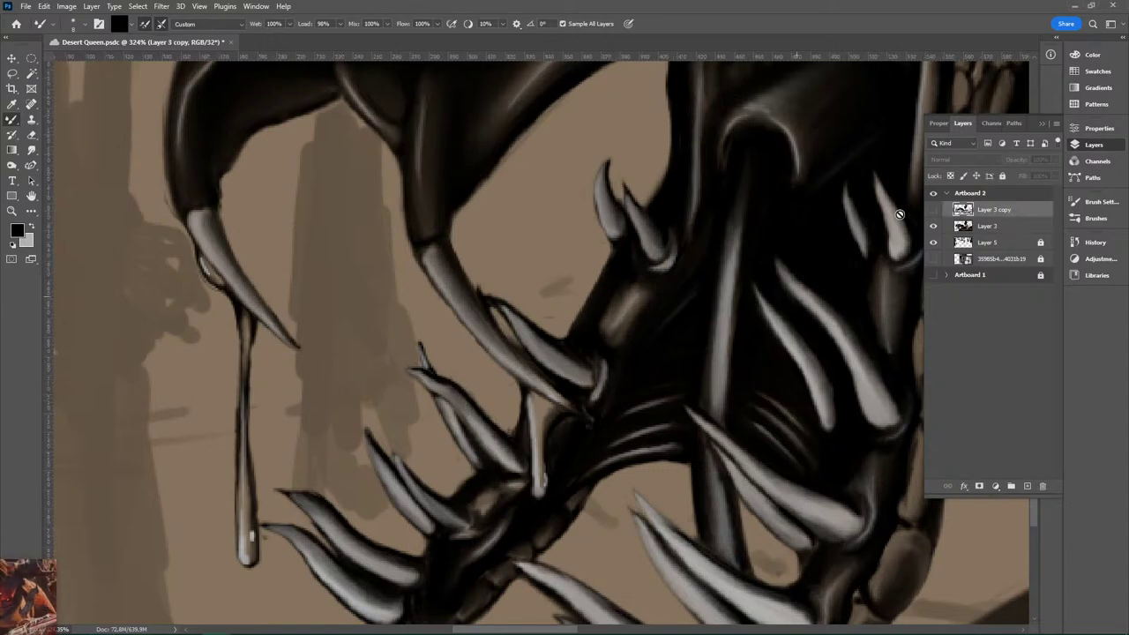
click(997, 226)
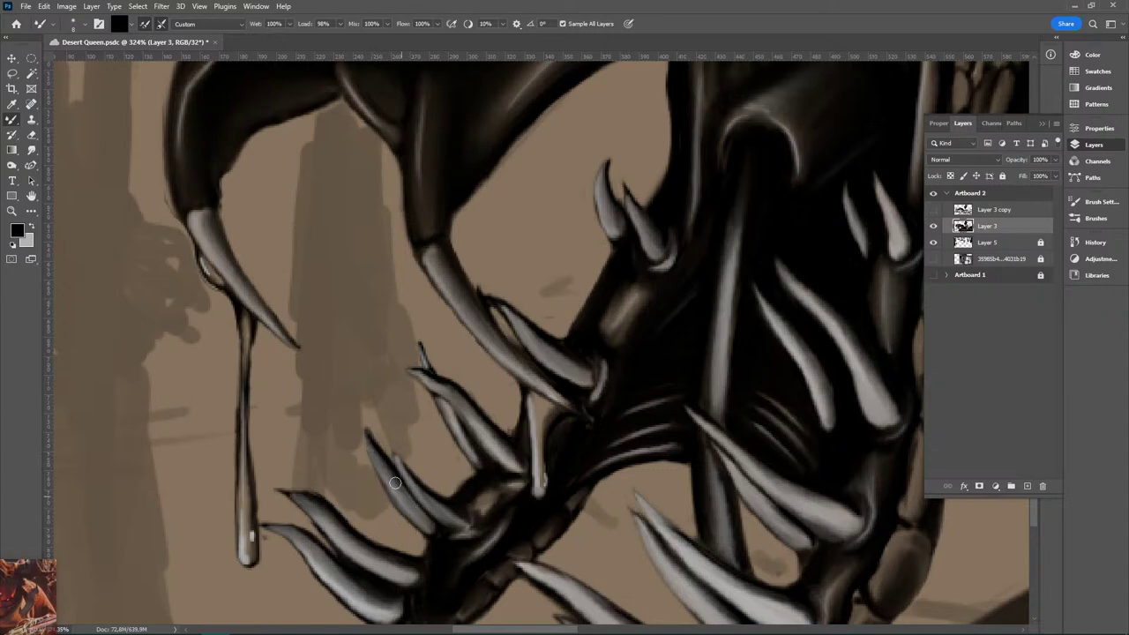
scroll(680, 353, down, 3)
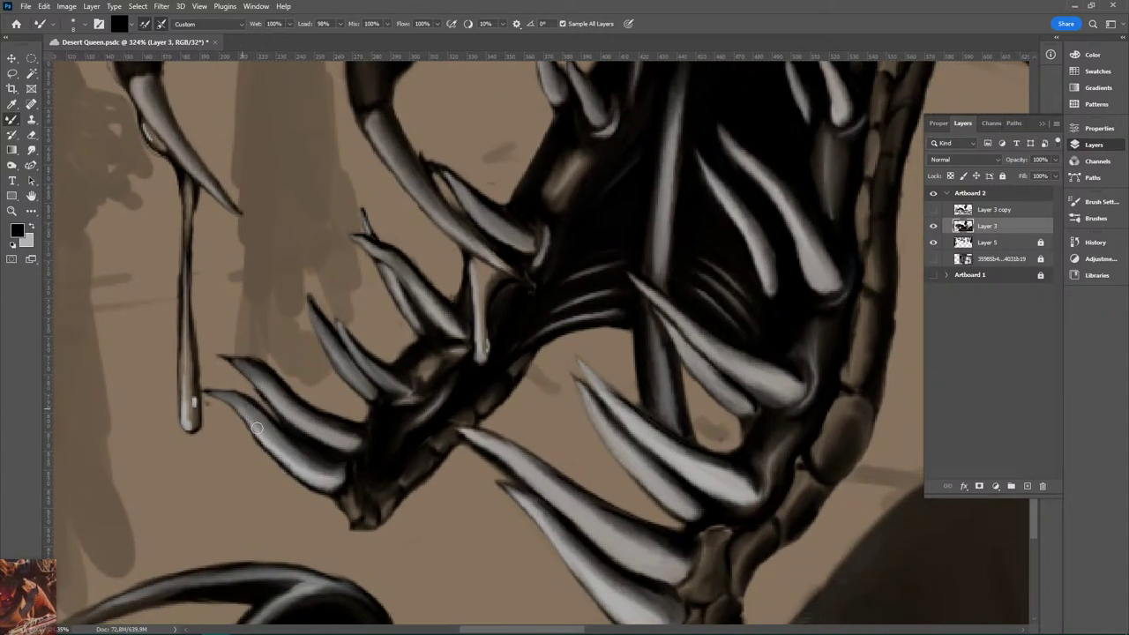
drag(257, 427, 304, 473)
mouse_move(235, 402)
mouse_down()
mouse_move(274, 448)
mouse_move(328, 471)
mouse_up()
drag(264, 437, 364, 485)
mouse_move(254, 375)
mouse_down()
mouse_move(321, 440)
mouse_move(260, 376)
mouse_move(315, 427)
mouse_up()
drag(257, 372, 354, 431)
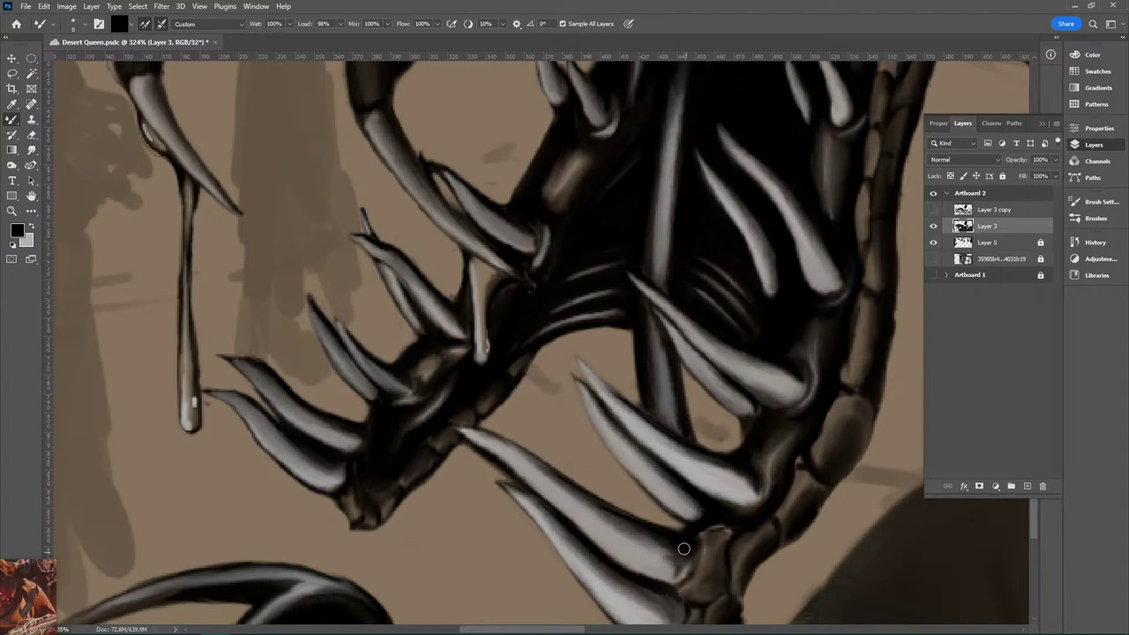
Step: Smooth the grey shading of the large near-side lower tooth from its base toward its tip
drag(672, 557, 587, 494)
drag(644, 533, 586, 493)
drag(669, 548, 513, 444)
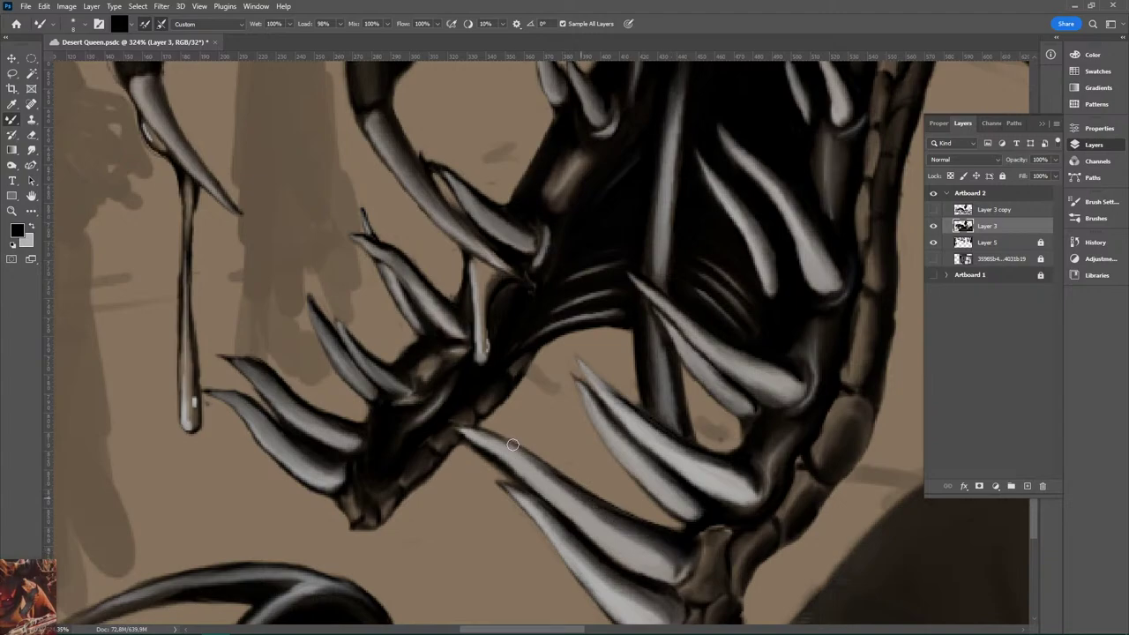
drag(671, 562, 577, 514)
mouse_move(668, 564)
mouse_down()
mouse_move(608, 529)
mouse_move(582, 481)
mouse_move(521, 450)
mouse_up()
mouse_move(584, 507)
mouse_down()
mouse_move(708, 564)
mouse_move(596, 522)
mouse_move(666, 565)
mouse_move(620, 534)
mouse_move(650, 553)
mouse_up()
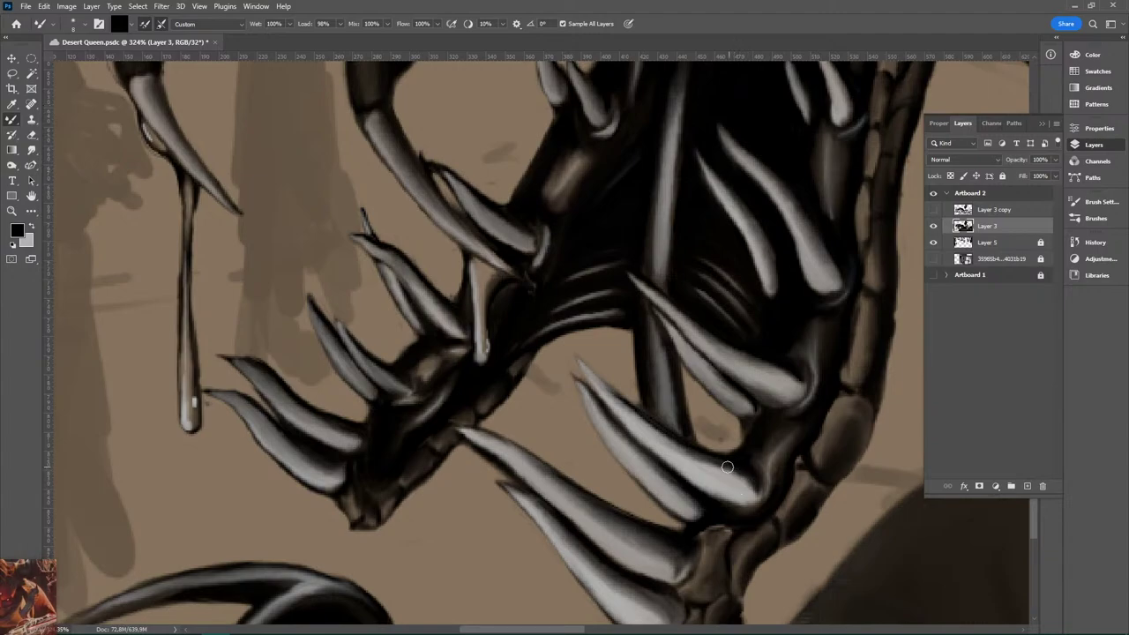
Step: Blend the upper-edge shading of the next large tooth farther back along the near side of the lower jaw
mouse_move(727, 467)
mouse_down()
mouse_move(751, 497)
mouse_move(671, 419)
mouse_up()
drag(739, 470, 594, 393)
drag(706, 459, 557, 348)
mouse_move(708, 463)
mouse_down()
mouse_move(632, 418)
mouse_move(601, 385)
mouse_move(692, 454)
mouse_move(581, 368)
mouse_up()
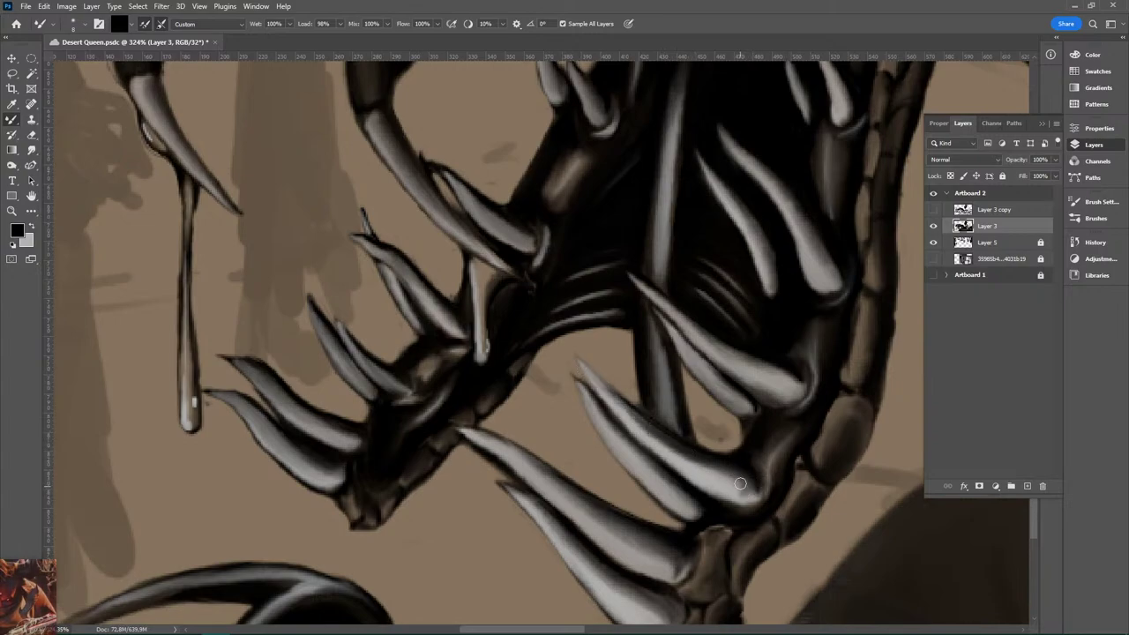
mouse_move(740, 484)
mouse_down()
mouse_move(597, 396)
mouse_move(699, 463)
mouse_move(592, 376)
mouse_move(666, 447)
mouse_move(640, 426)
mouse_move(577, 308)
mouse_move(744, 468)
mouse_move(660, 440)
mouse_move(740, 489)
mouse_move(690, 454)
mouse_move(764, 485)
mouse_move(700, 459)
mouse_move(727, 475)
mouse_move(731, 464)
mouse_move(733, 480)
mouse_move(637, 396)
mouse_move(662, 439)
mouse_up()
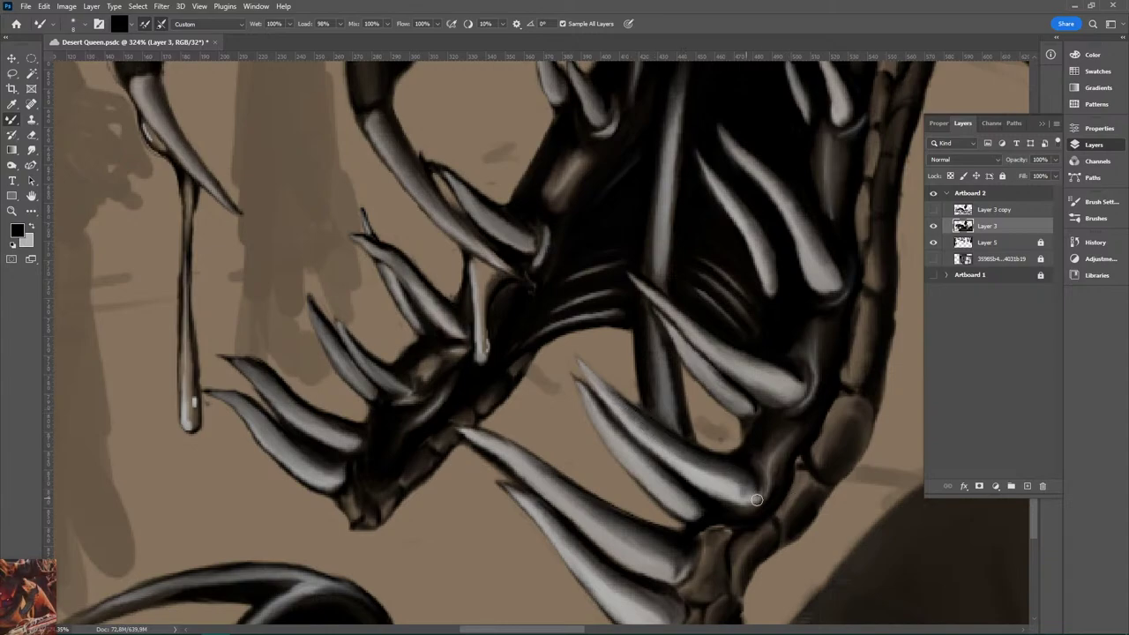
mouse_move(756, 500)
mouse_down()
mouse_move(651, 432)
mouse_move(737, 487)
mouse_move(688, 464)
mouse_move(726, 477)
mouse_move(714, 407)
mouse_move(751, 326)
mouse_move(766, 396)
mouse_move(732, 404)
mouse_move(760, 489)
mouse_move(723, 471)
mouse_move(746, 491)
mouse_up()
key(ctrl+z)
Step: Switch to the regular Brush Tool and paint a dark oval spot on the cobra's hood rim just behind the head
key(ctrl+space)
drag(811, 535, 732, 536)
key(space)
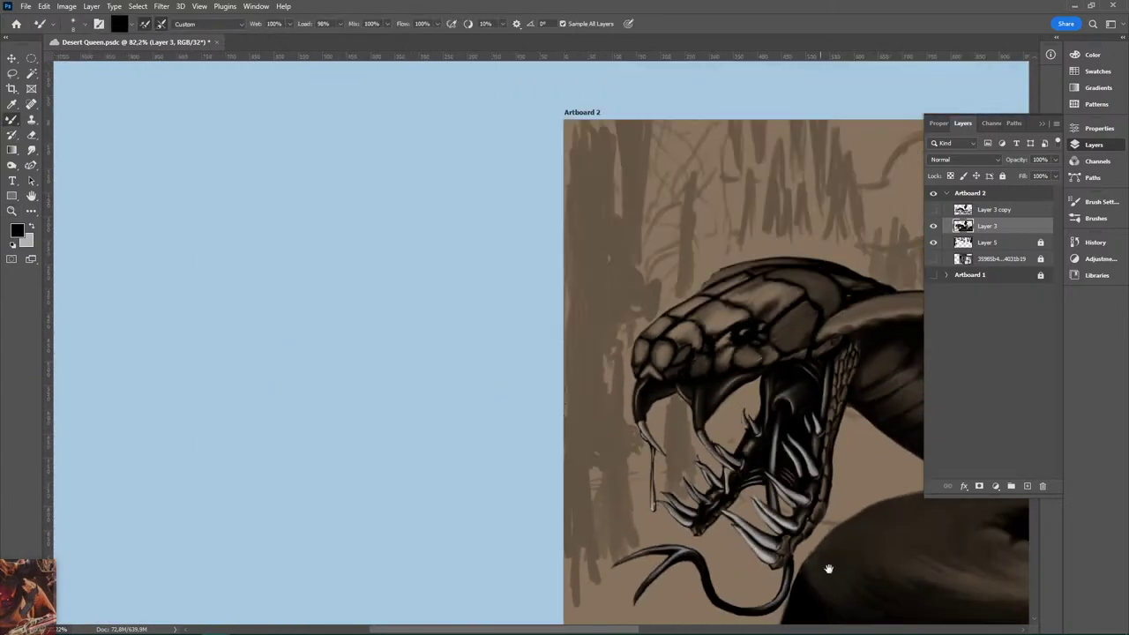
drag(829, 570, 590, 499)
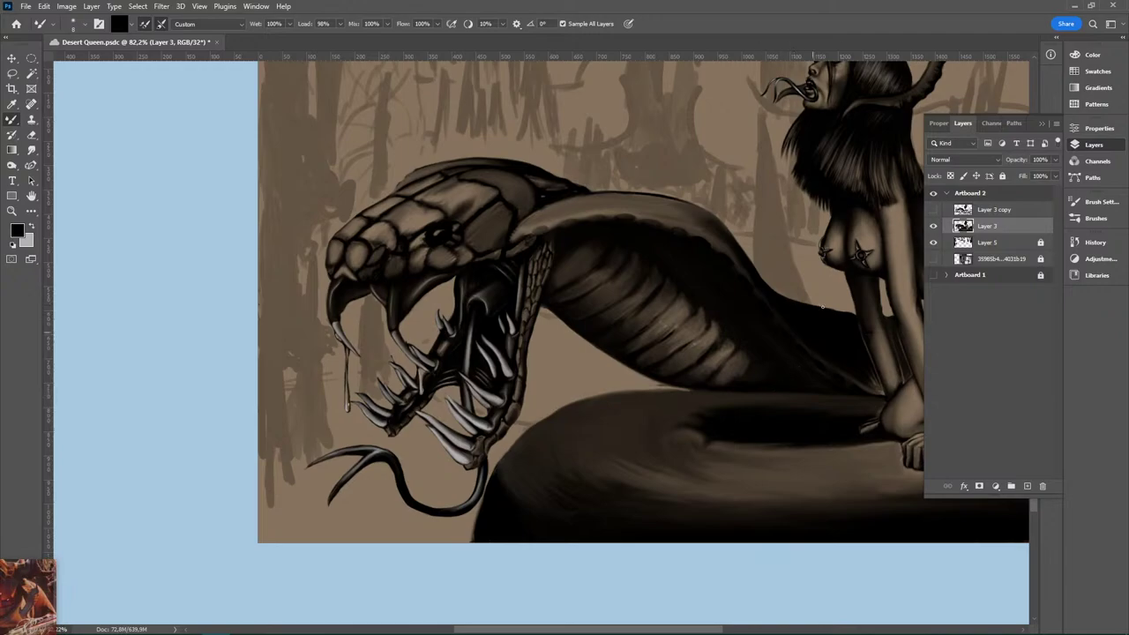
scroll(705, 303, up, 4)
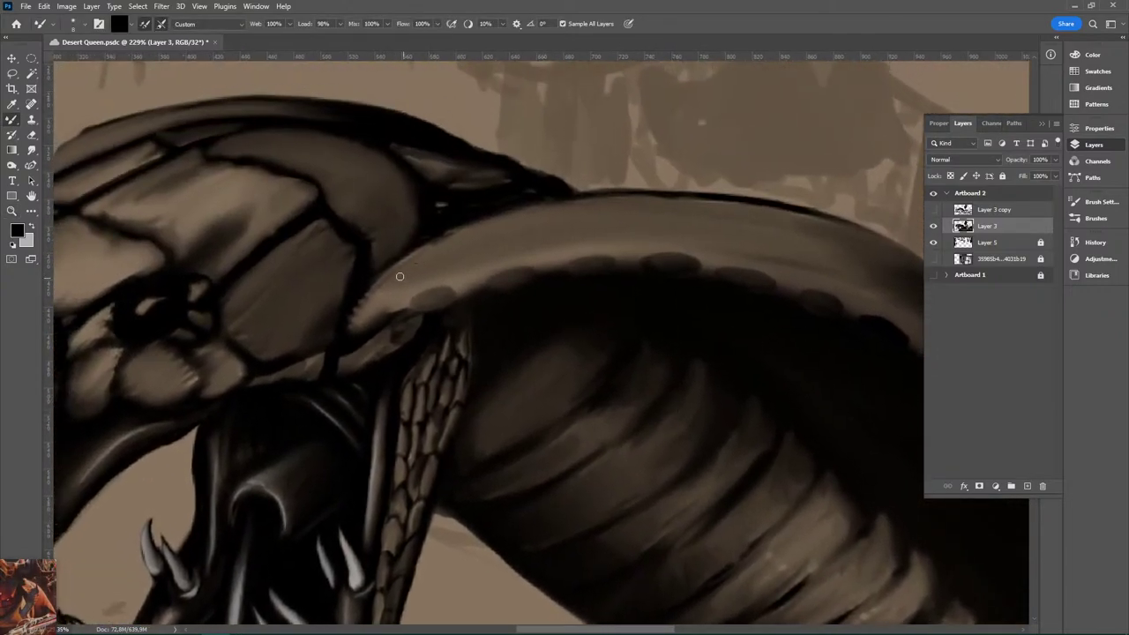
right_click(12, 120)
click(70, 117)
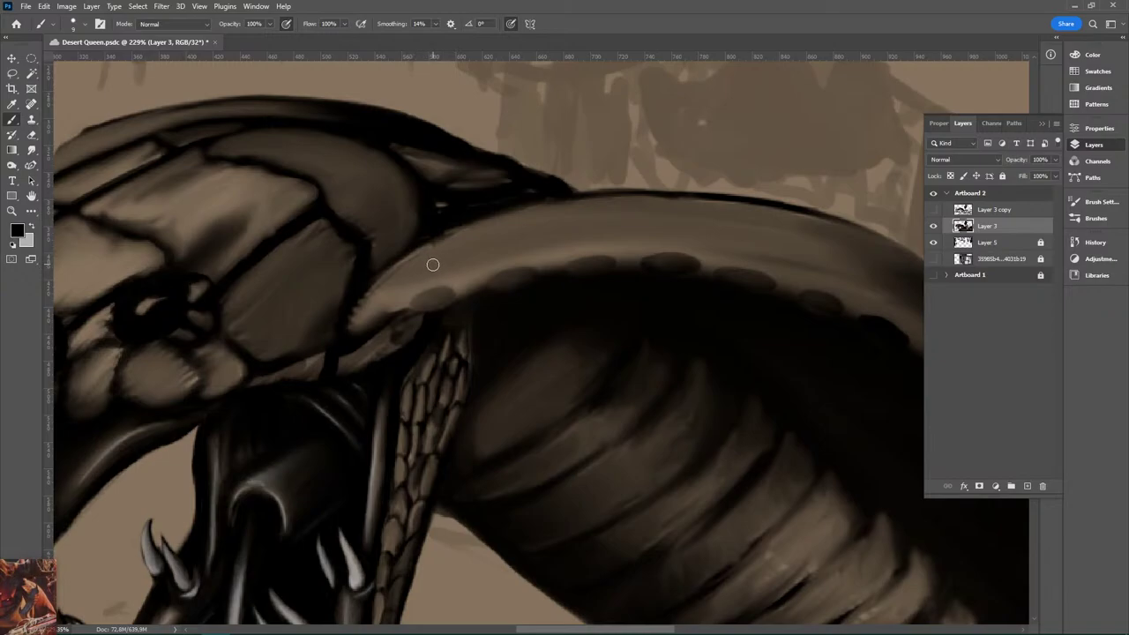
drag(433, 265, 414, 267)
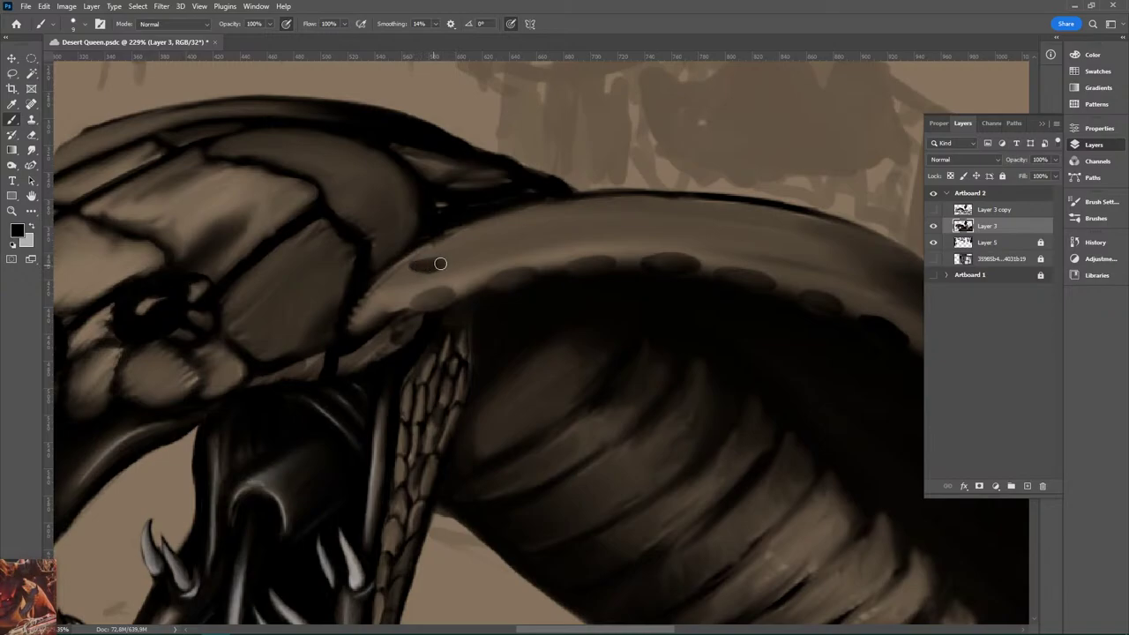
key(ctrl+z)
mouse_move(439, 262)
mouse_down()
mouse_move(414, 267)
mouse_move(447, 260)
mouse_move(419, 264)
mouse_move(435, 263)
mouse_up()
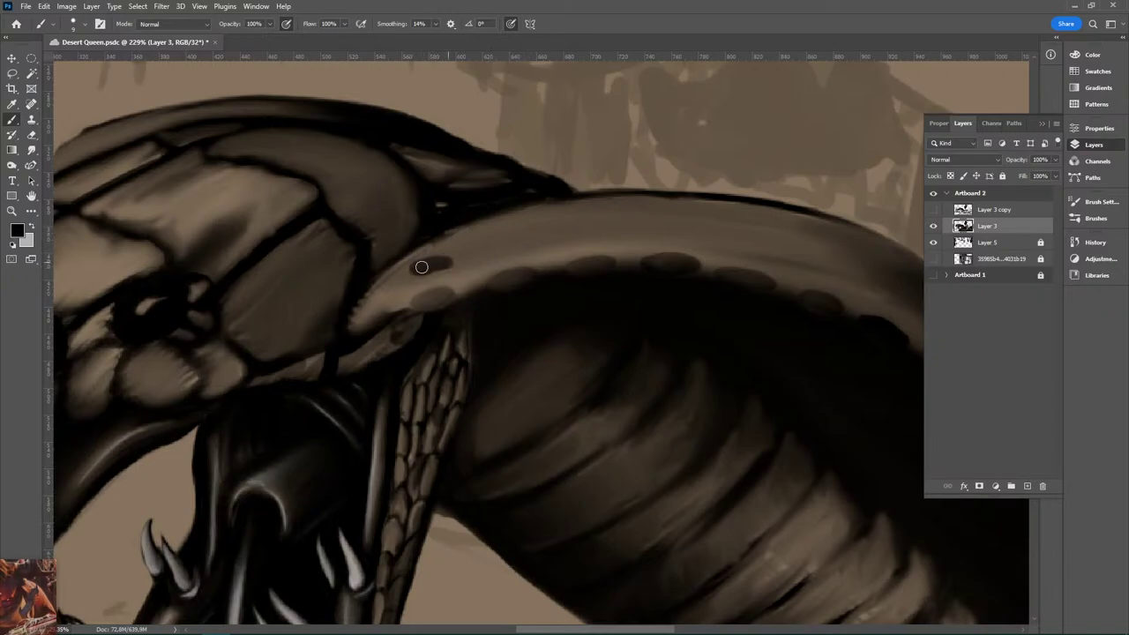
Step: Paint three more evenly spaced dark oval spots along the front part of the hood rim
mouse_move(511, 248)
mouse_down()
mouse_move(484, 255)
mouse_move(510, 252)
mouse_move(494, 252)
mouse_up()
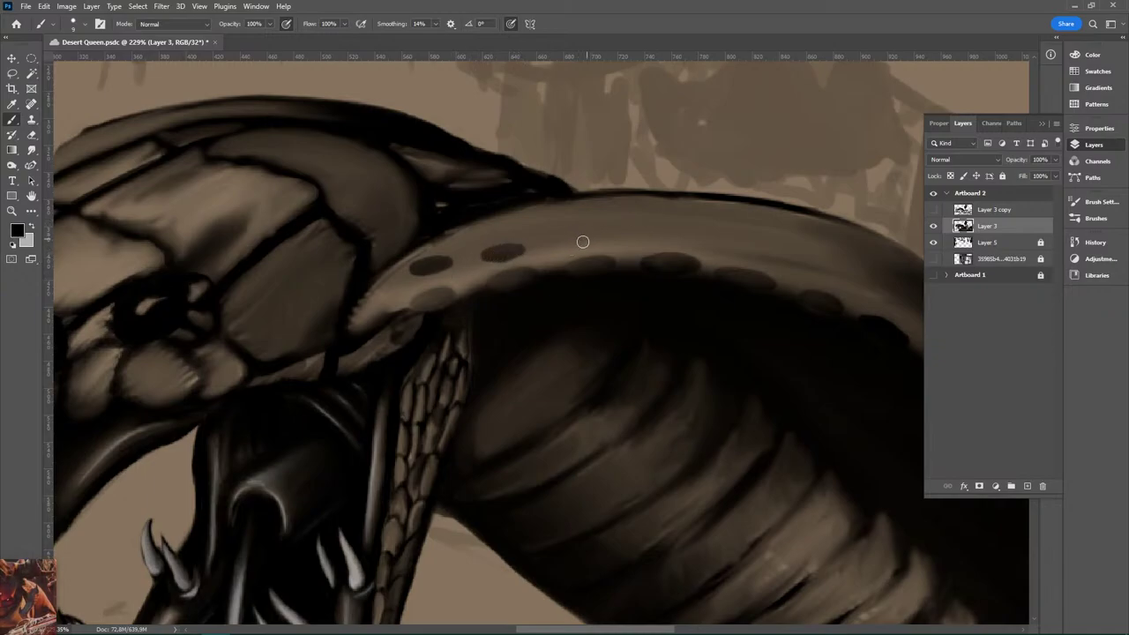
drag(582, 238, 559, 243)
click(589, 237)
mouse_move(637, 240)
mouse_down()
mouse_move(664, 236)
mouse_move(631, 239)
mouse_up()
key(ctrl+z)
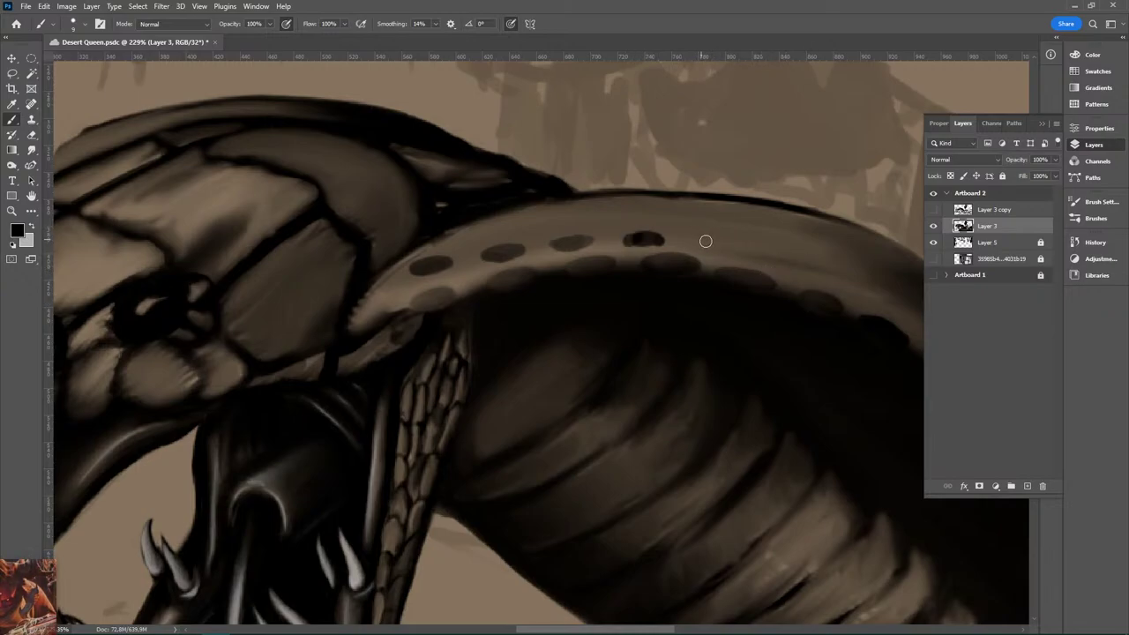
Step: Continue the row of dark oval spots over the hood's crest and down its rear edge
mouse_move(706, 241)
mouse_down()
mouse_move(725, 247)
mouse_move(709, 247)
mouse_up()
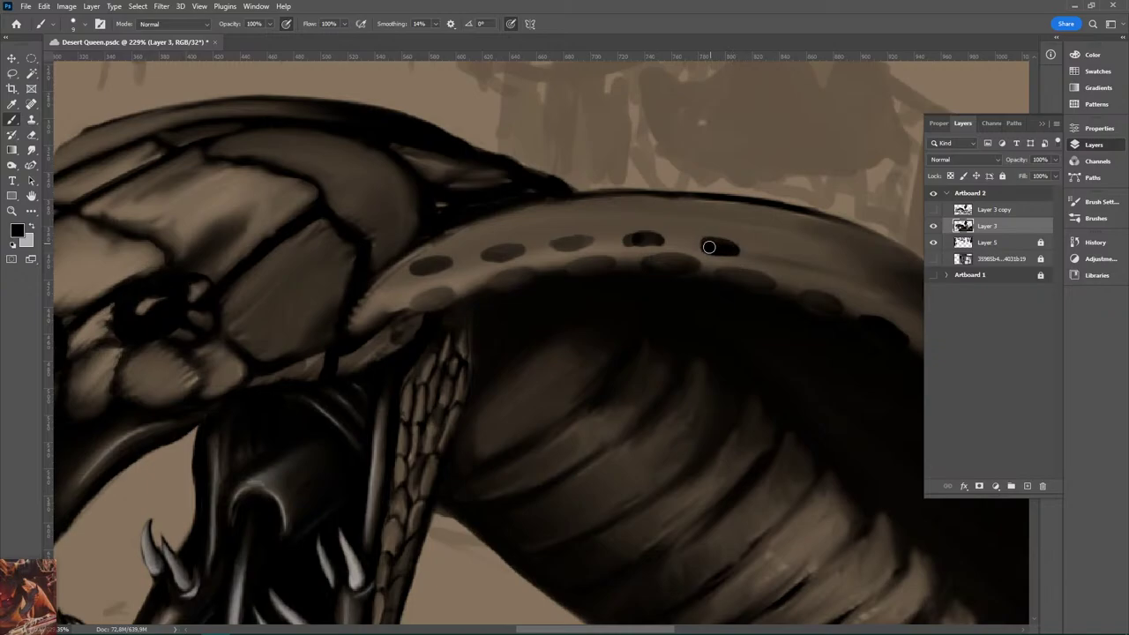
drag(778, 257, 793, 265)
drag(771, 336, 512, 317)
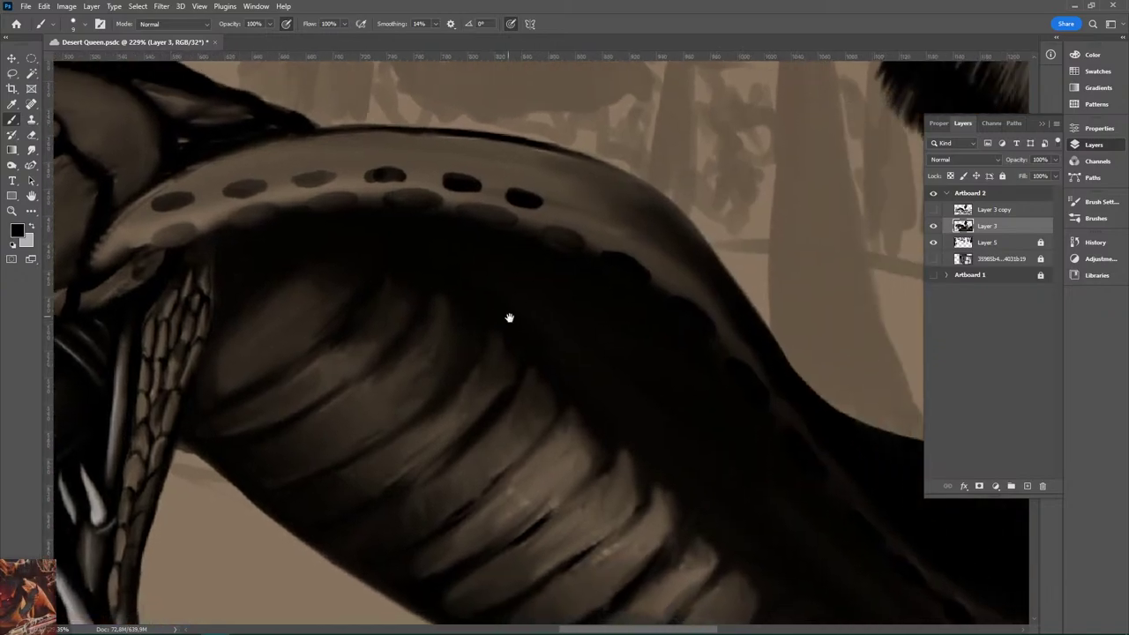
drag(555, 212, 678, 282)
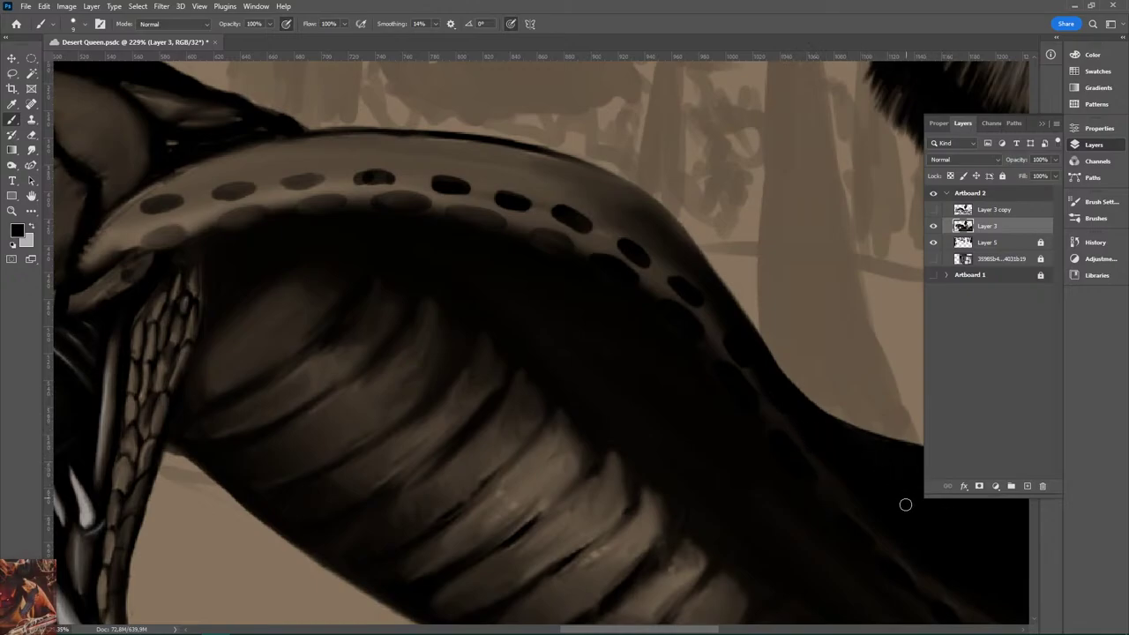
right_click(12, 119)
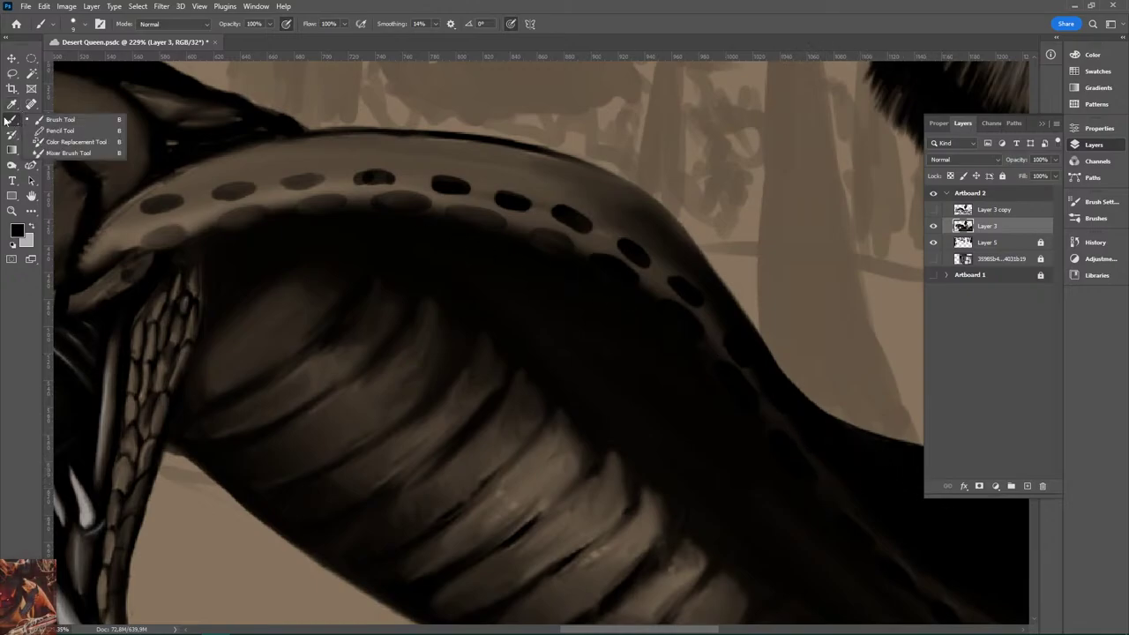
click(71, 153)
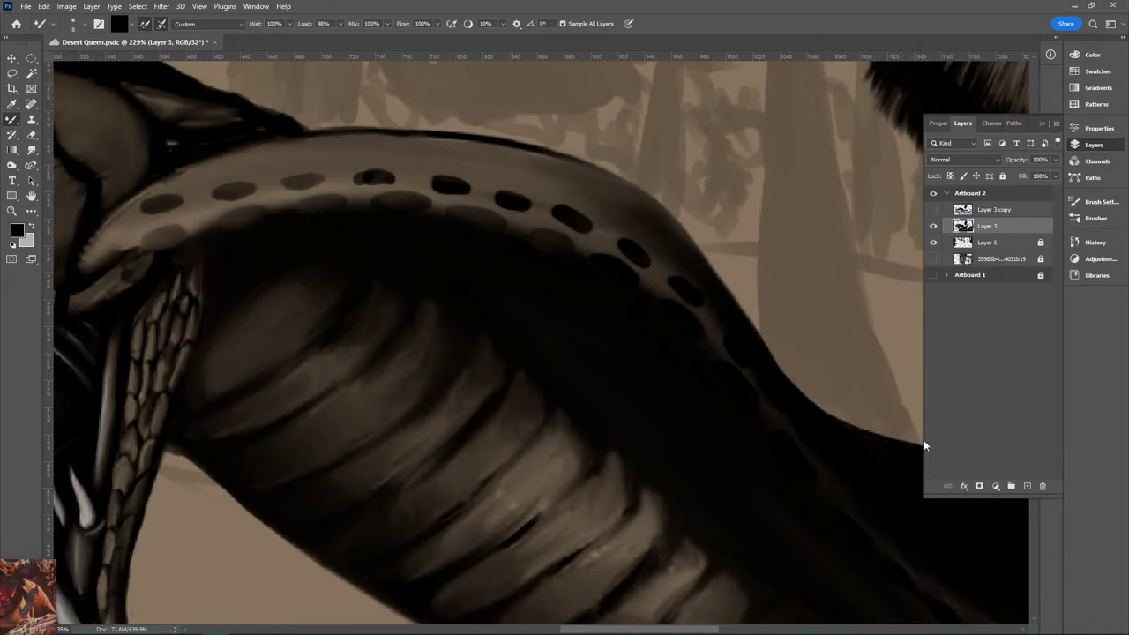
drag(923, 444, 642, 307)
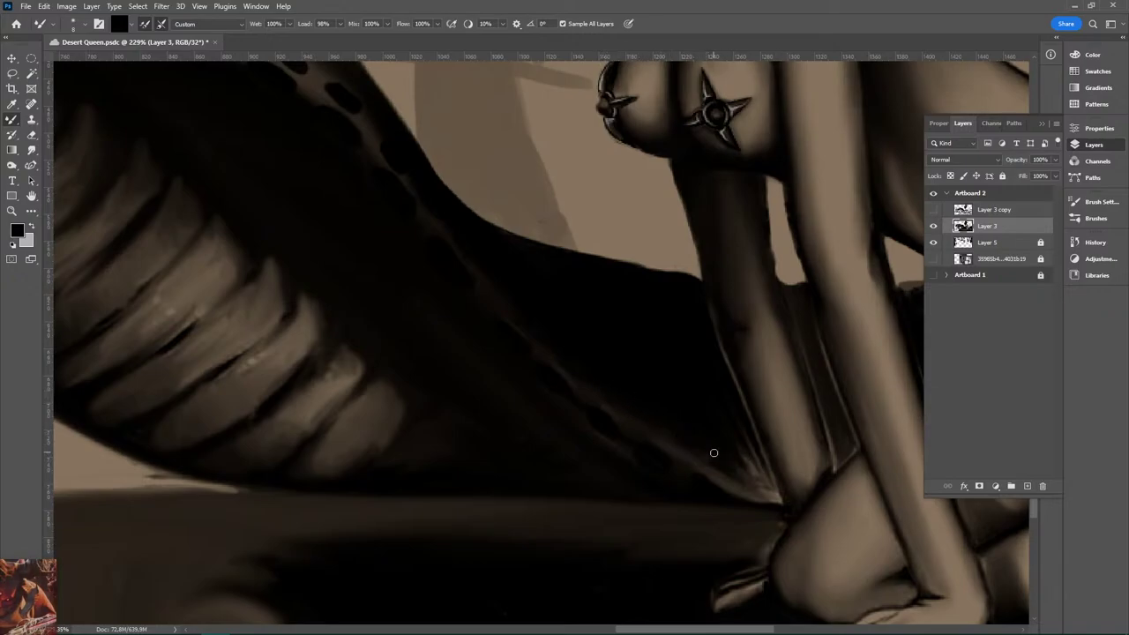
mouse_move(547, 213)
mouse_down()
mouse_move(665, 408)
mouse_move(609, 285)
mouse_move(769, 427)
mouse_move(841, 461)
mouse_up()
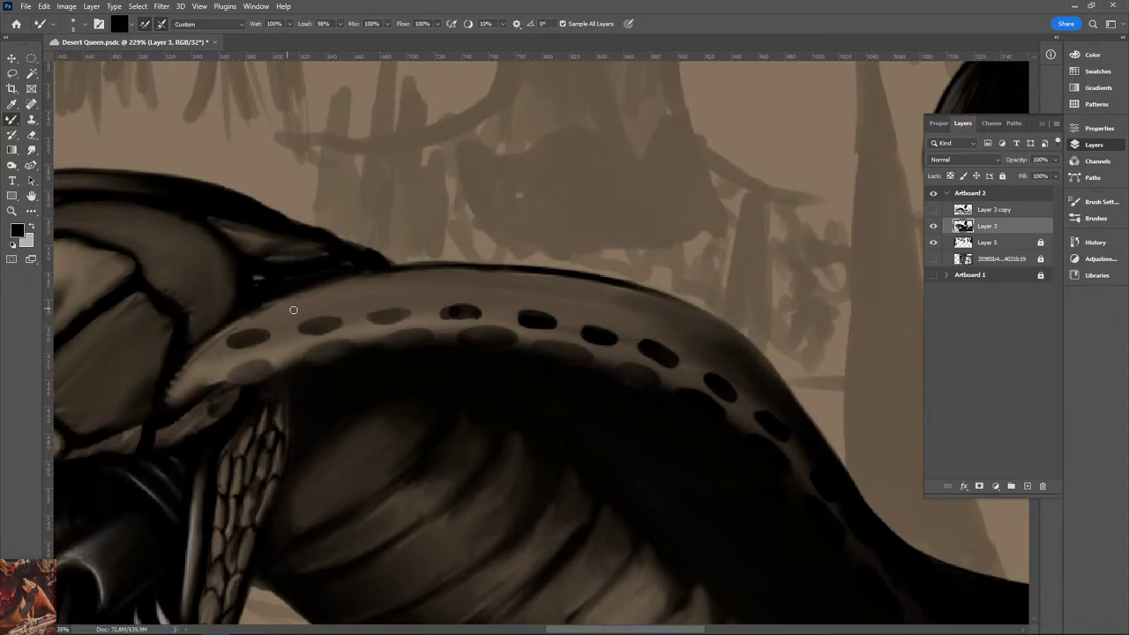
Step: Paint a second row of dark oval spots above the first on the front of the cobra's hood using the regular Brush Tool
right_click(13, 119)
click(66, 121)
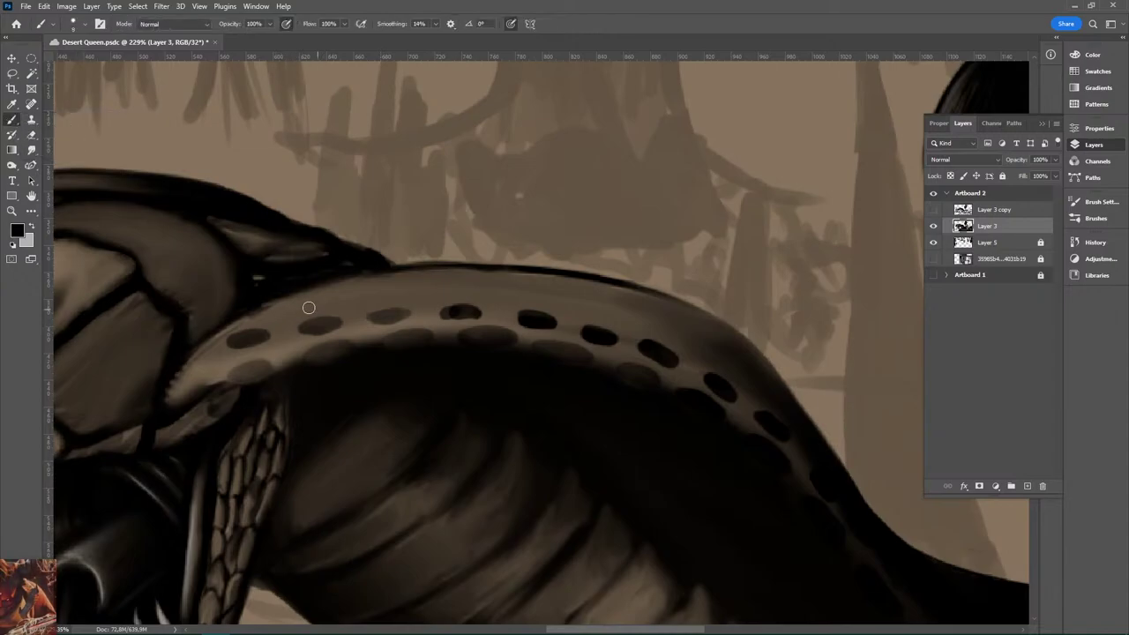
mouse_move(305, 305)
mouse_down()
mouse_move(276, 311)
mouse_move(316, 296)
mouse_move(426, 296)
mouse_move(400, 289)
mouse_up()
key(ctrl+z)
key(ctrl+z)
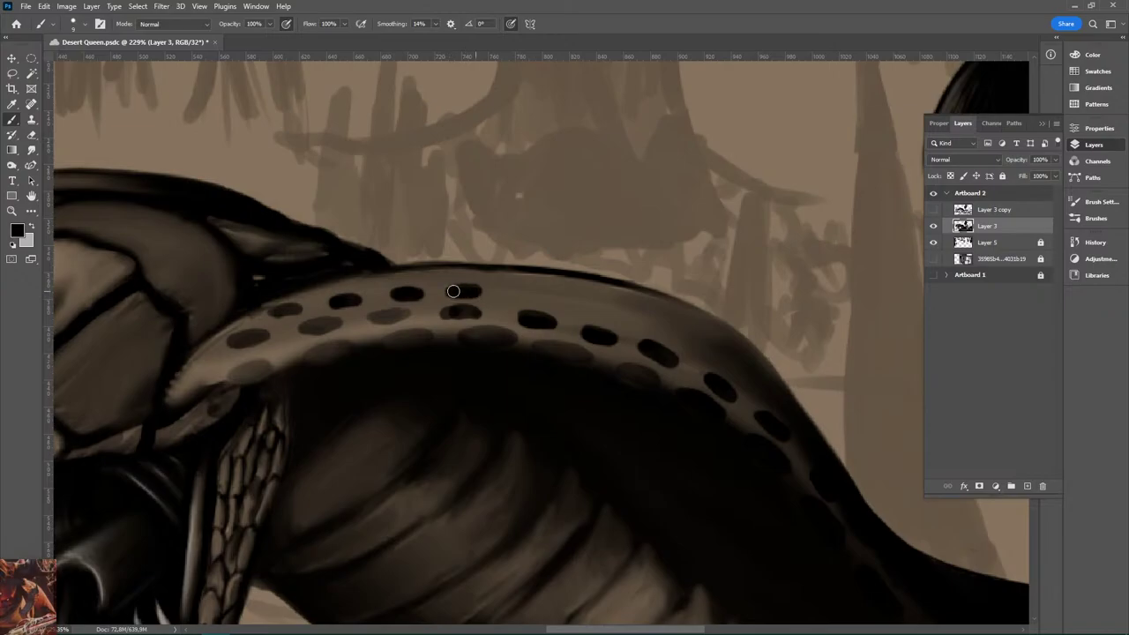
drag(452, 289, 518, 293)
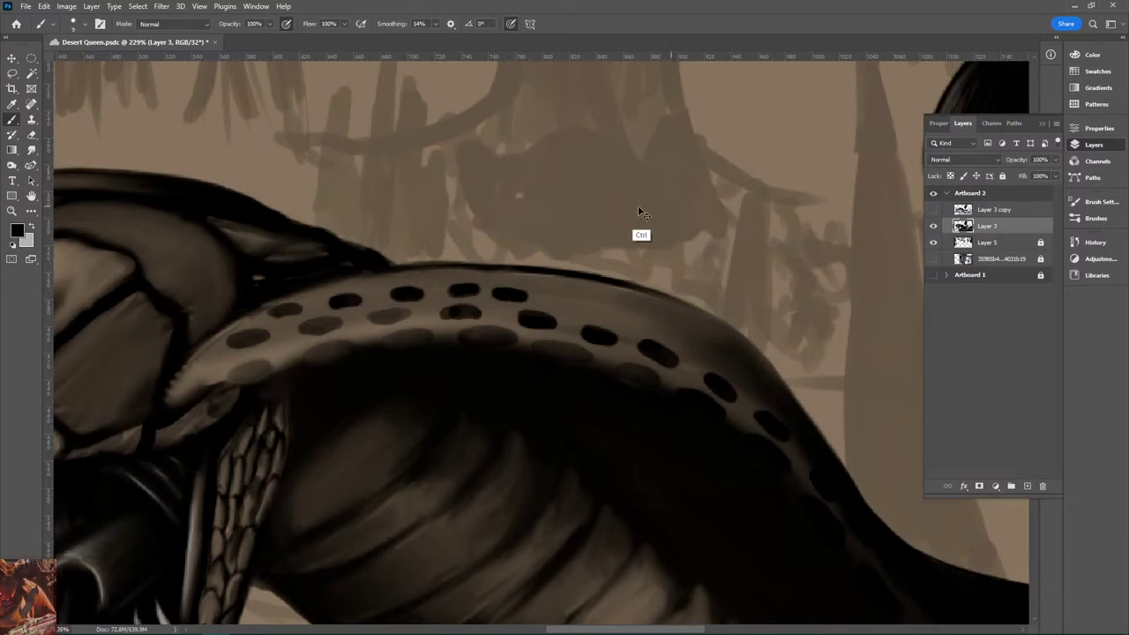
key(ctrl+z)
key(ctrl+z)
Step: Extend the second row of dark oval spots over the hood's crest and down its rear edge, redoing any misplaced spot
mouse_move(468, 292)
mouse_down()
mouse_move(495, 286)
mouse_move(530, 311)
mouse_move(512, 296)
mouse_move(573, 306)
mouse_up()
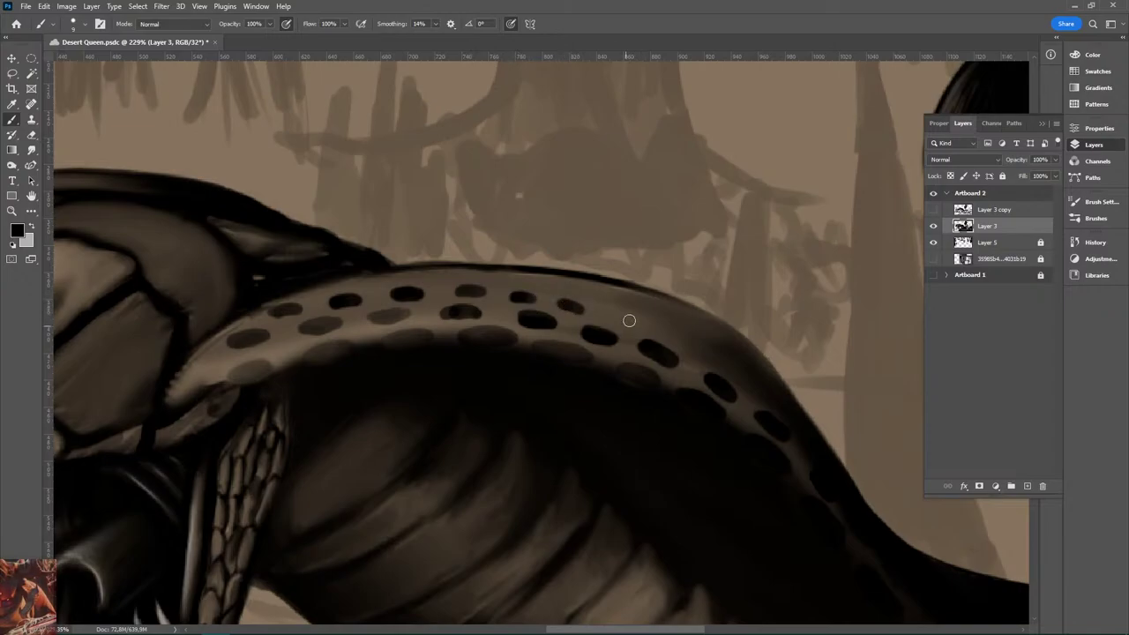
key(ctrl+z)
mouse_move(577, 307)
mouse_down()
mouse_move(644, 332)
mouse_move(618, 320)
mouse_up()
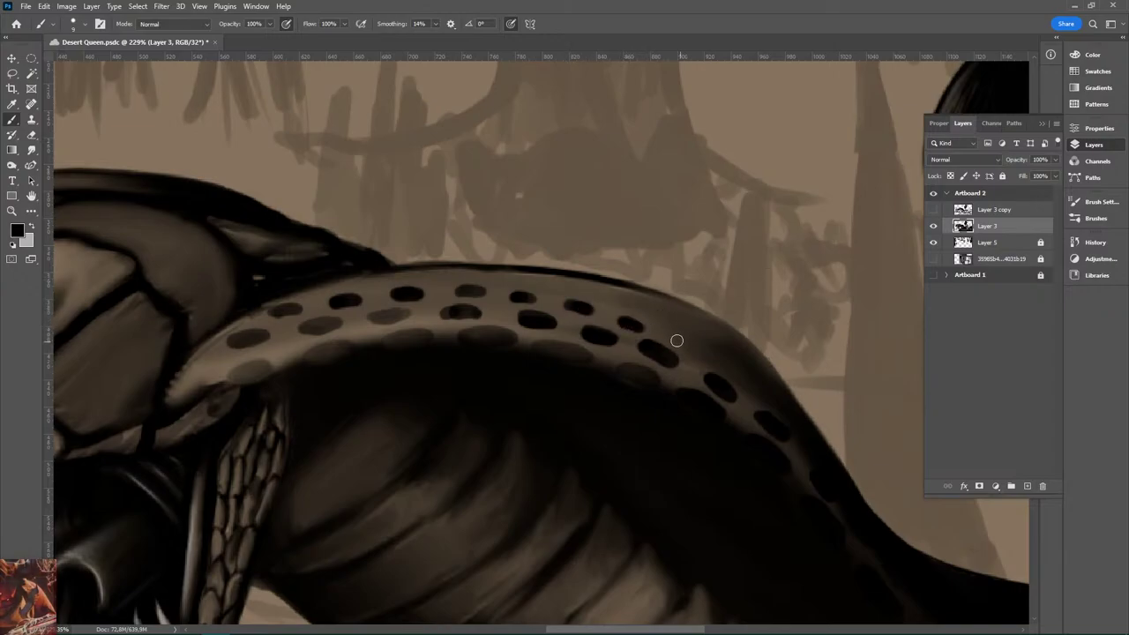
mouse_move(675, 340)
mouse_down()
mouse_move(695, 352)
mouse_move(681, 345)
mouse_up()
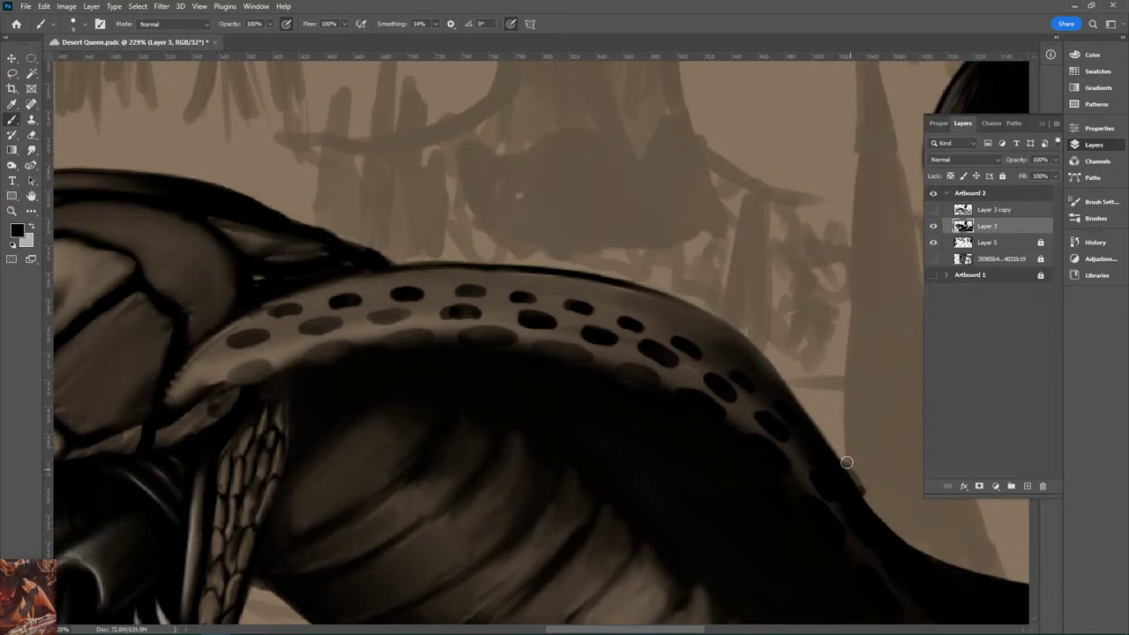
drag(859, 496, 845, 479)
drag(900, 541, 948, 569)
Step: Paint a third row of dark oval spots just below the hood's upper outline, from behind the head toward the crest
mouse_move(1019, 566)
mouse_down()
mouse_move(887, 515)
mouse_move(731, 421)
mouse_up()
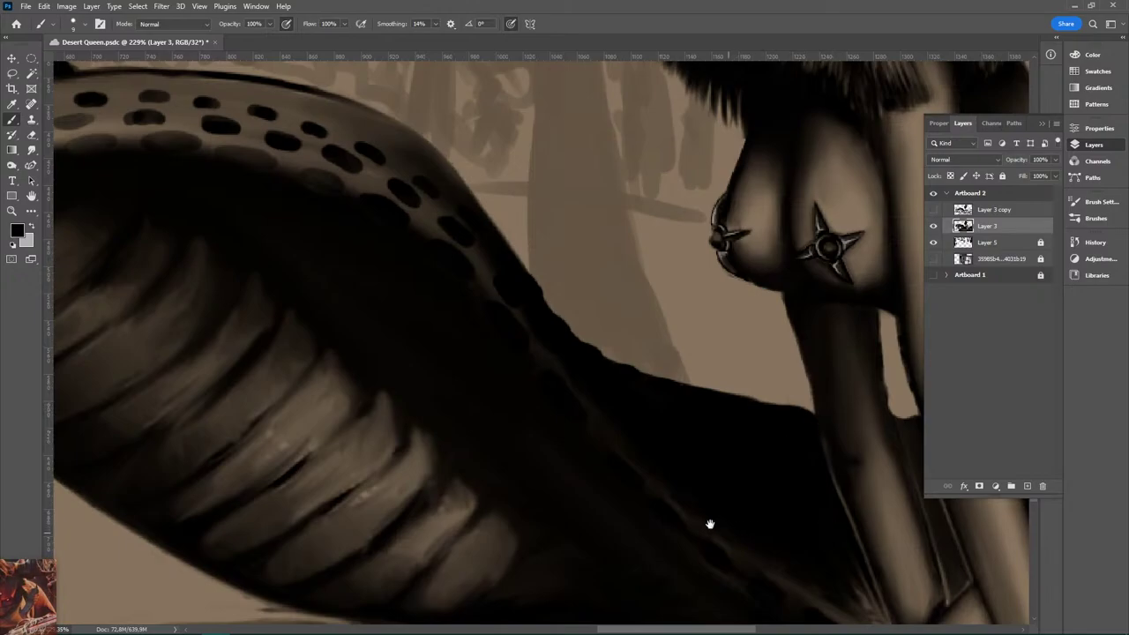
drag(710, 524, 439, 486)
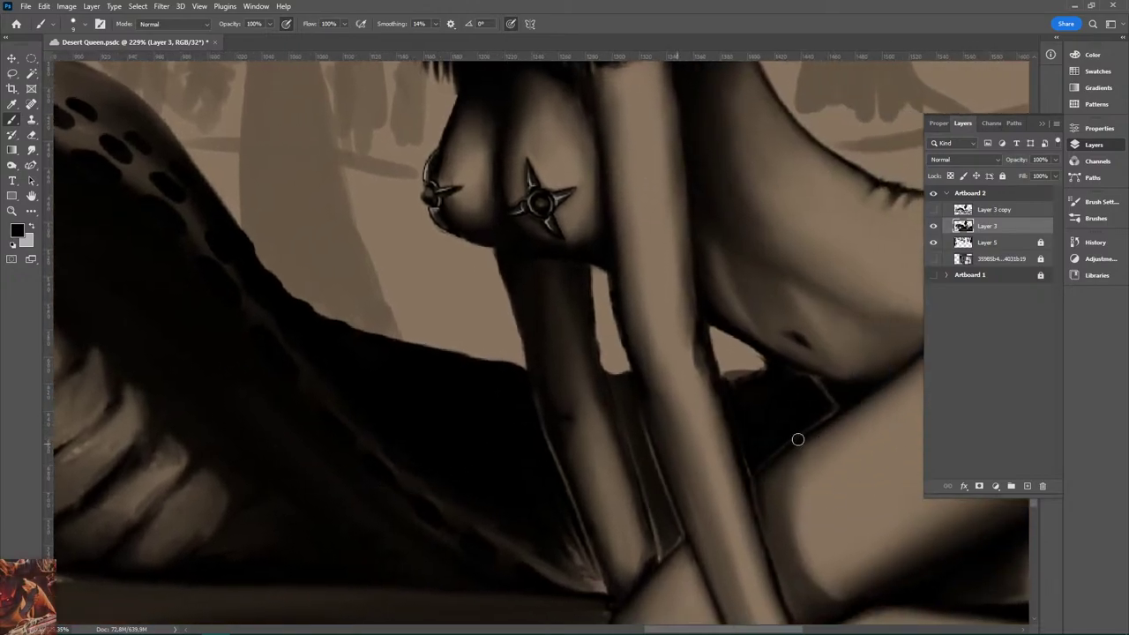
mouse_move(415, 394)
mouse_down()
mouse_move(638, 494)
mouse_move(756, 520)
mouse_up()
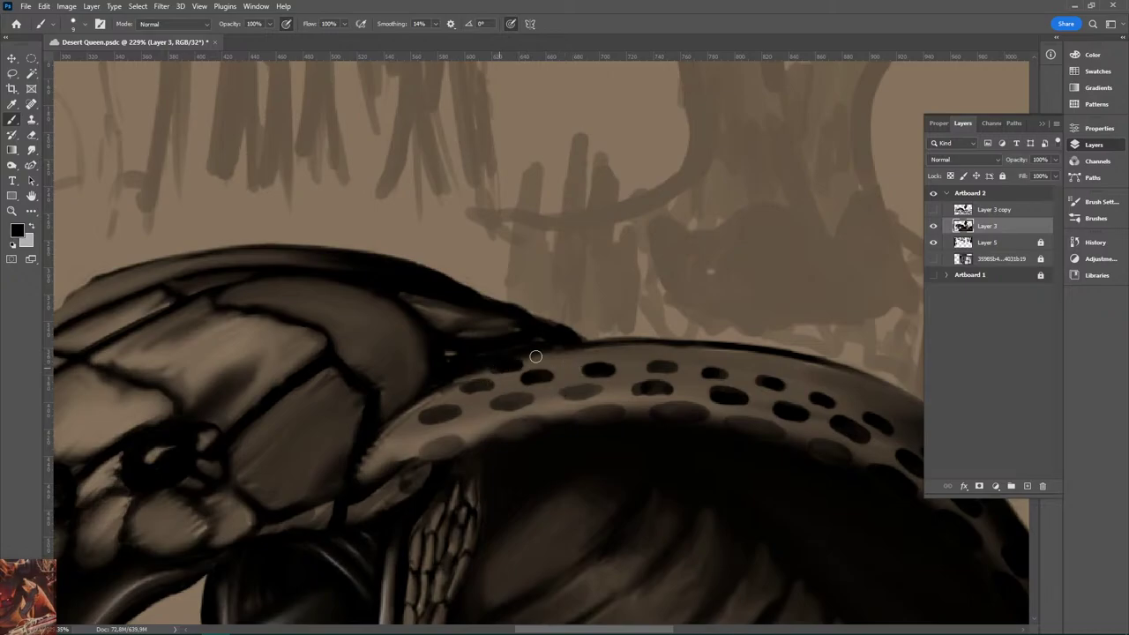
drag(556, 357, 691, 352)
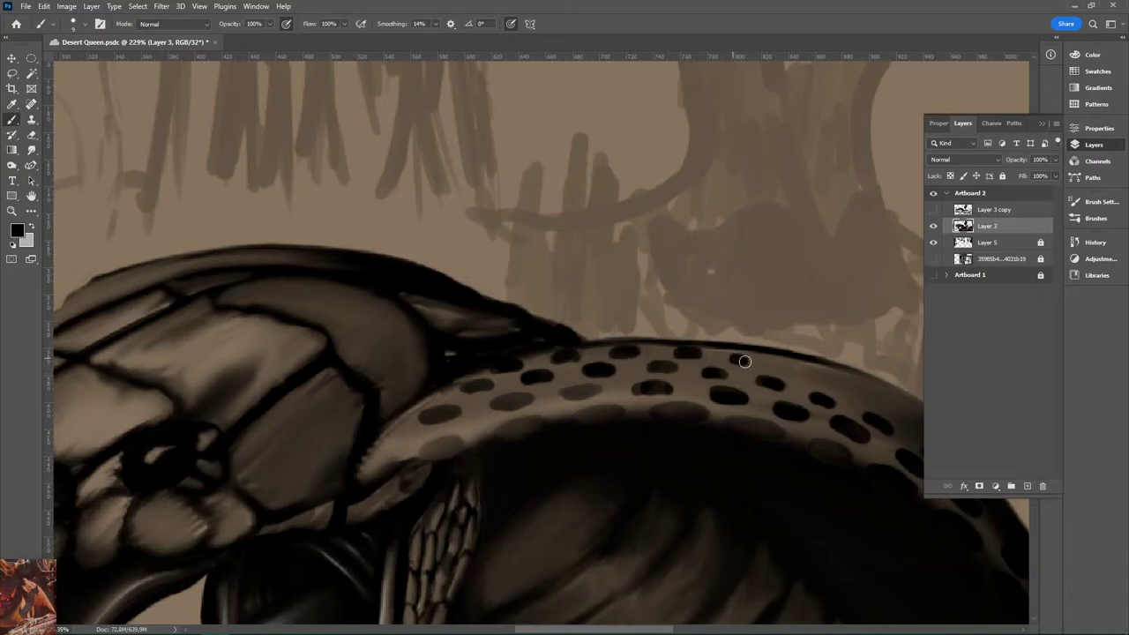
mouse_move(744, 365)
mouse_down()
mouse_move(733, 360)
mouse_move(796, 376)
mouse_up()
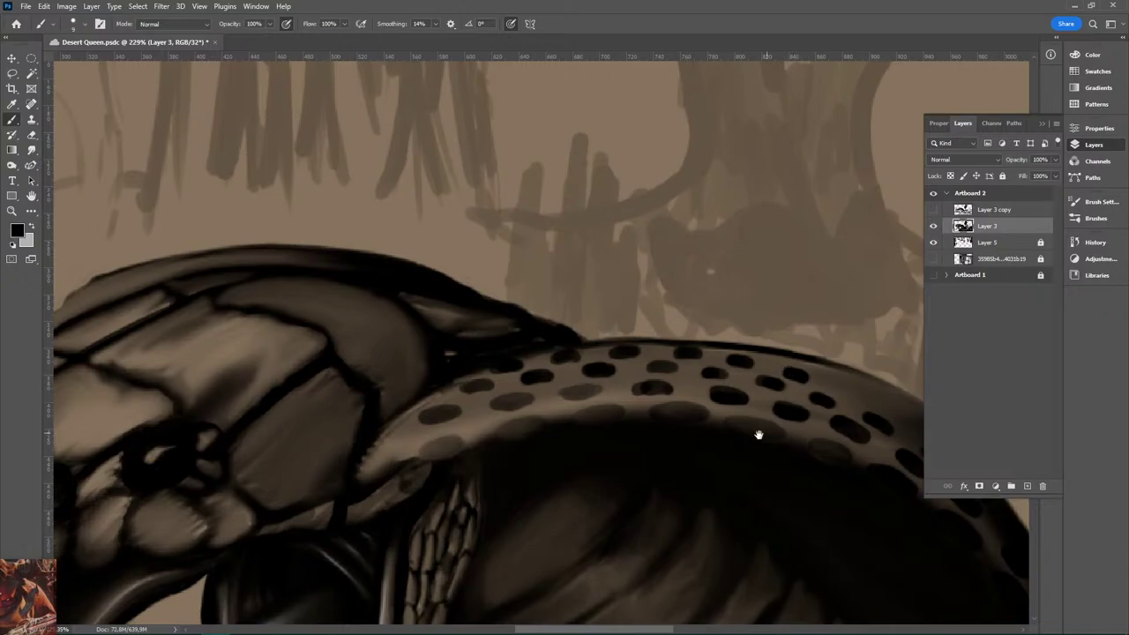
Step: Continue the third row of dark oval spots from the crest down the hood's rear shoulder
drag(759, 435, 402, 339)
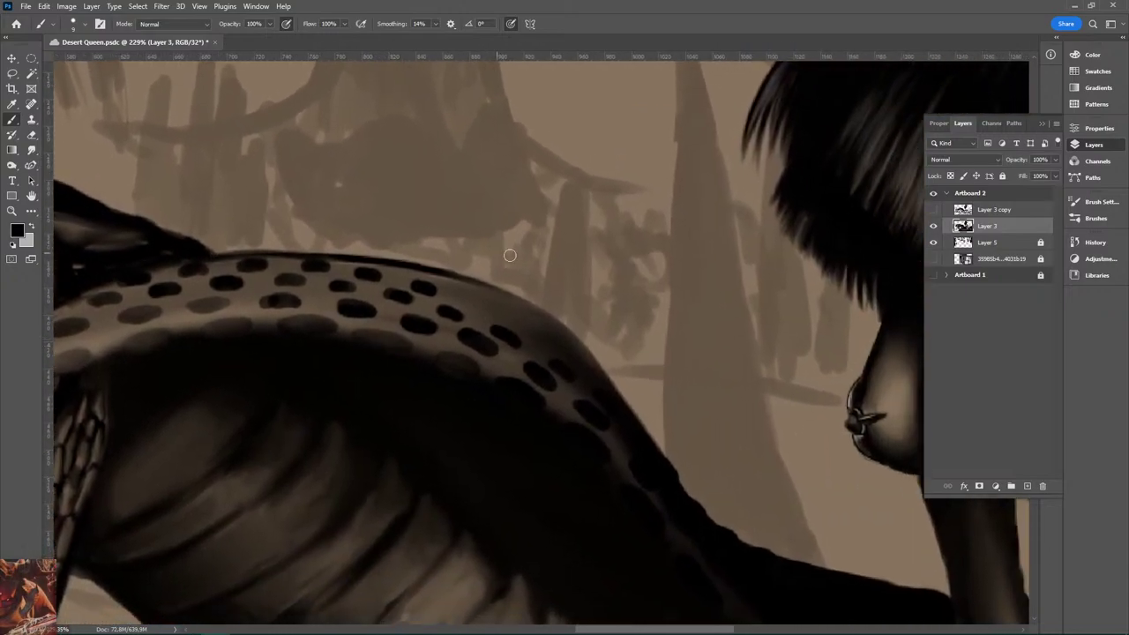
mouse_move(762, 327)
mouse_down()
mouse_move(358, 126)
mouse_move(640, 315)
mouse_up()
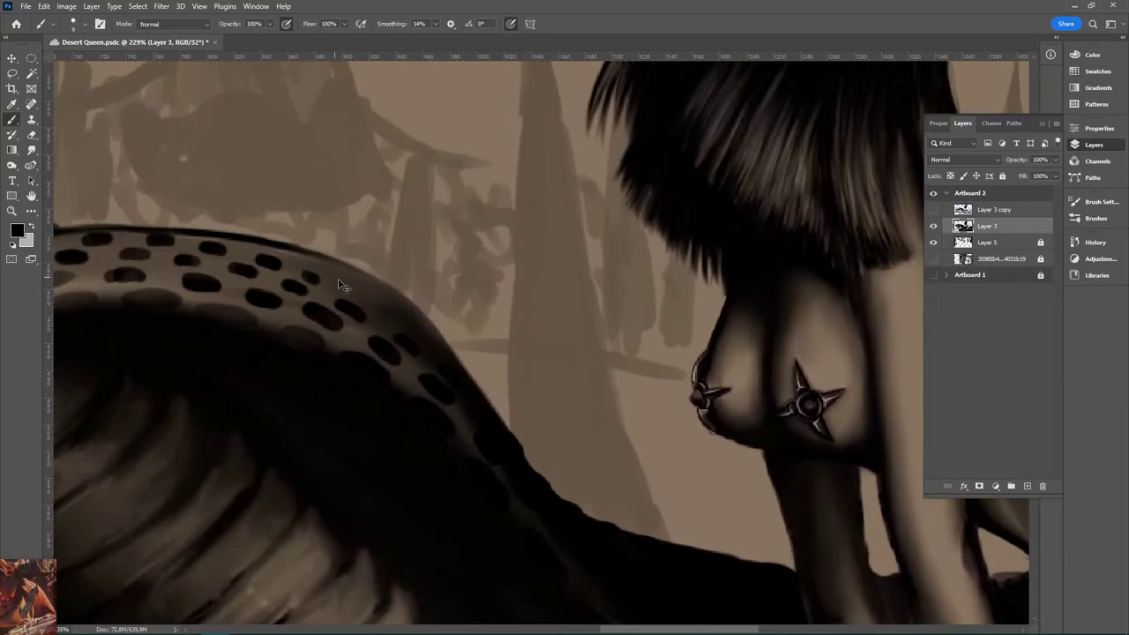
mouse_move(310, 277)
mouse_down()
mouse_move(413, 331)
mouse_move(402, 325)
mouse_up()
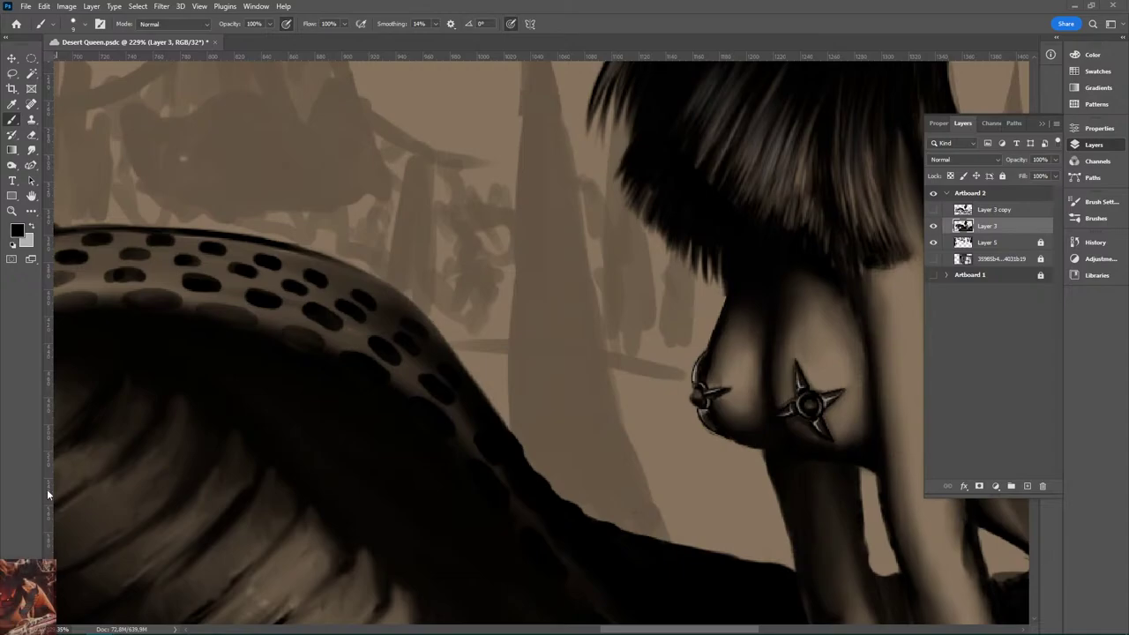
drag(3, 592, 394, 472)
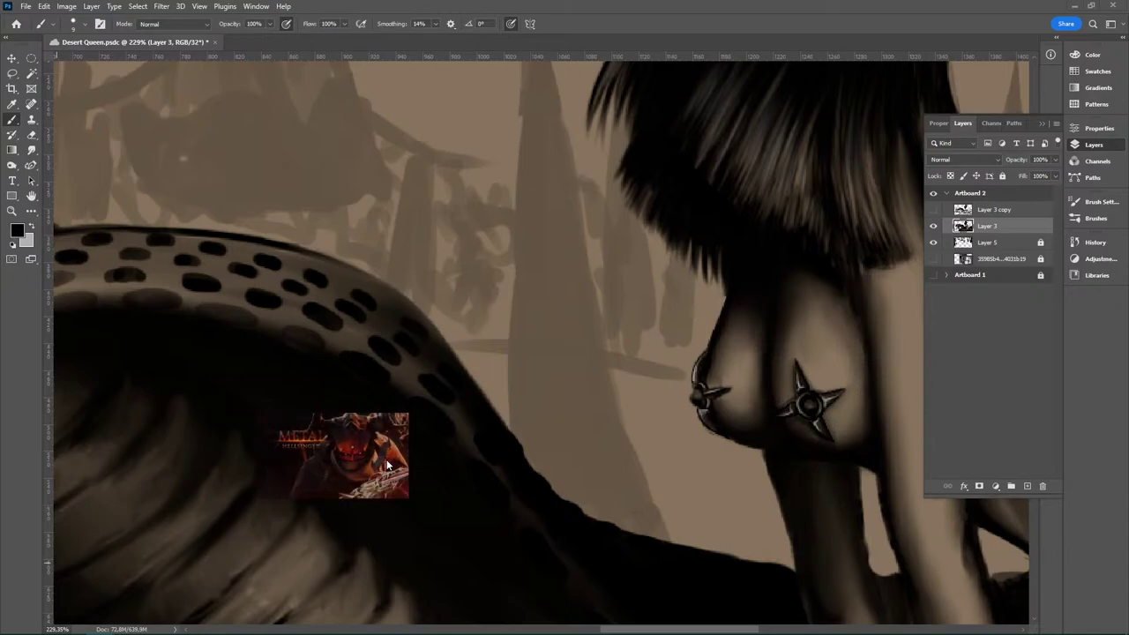
mouse_move(347, 432)
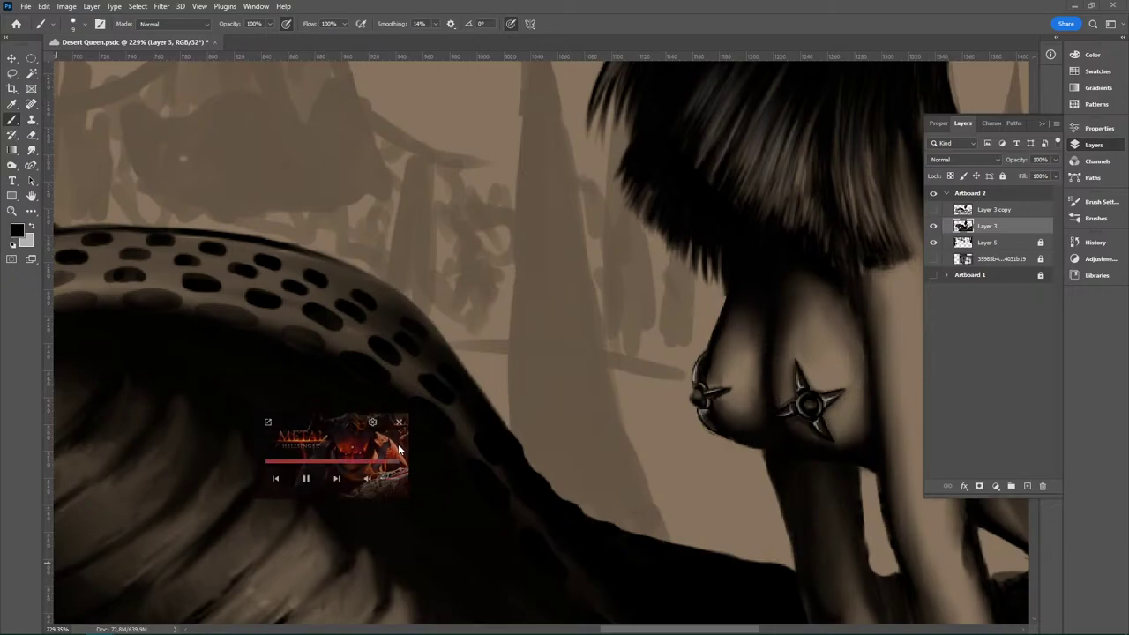
drag(400, 445, 45, 594)
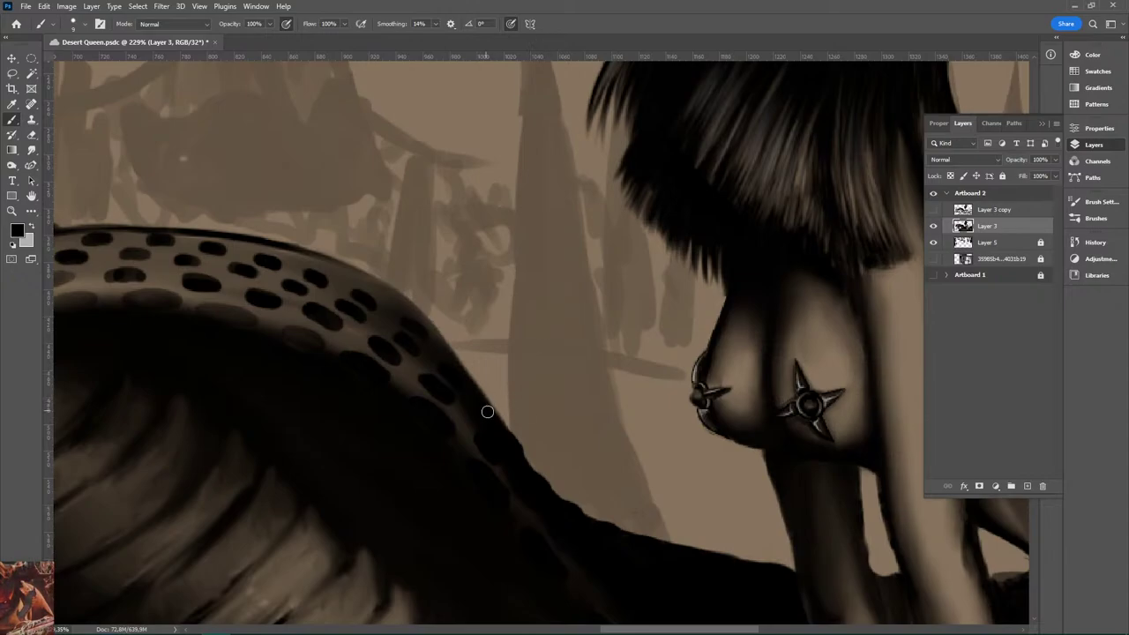
Step: Paint dark spots along the steep outer edge of the hood's rear slope, giving the outline a slightly bumpy contour
key(ctrl+shift)
drag(449, 356, 458, 362)
drag(474, 390, 488, 409)
drag(502, 420, 506, 424)
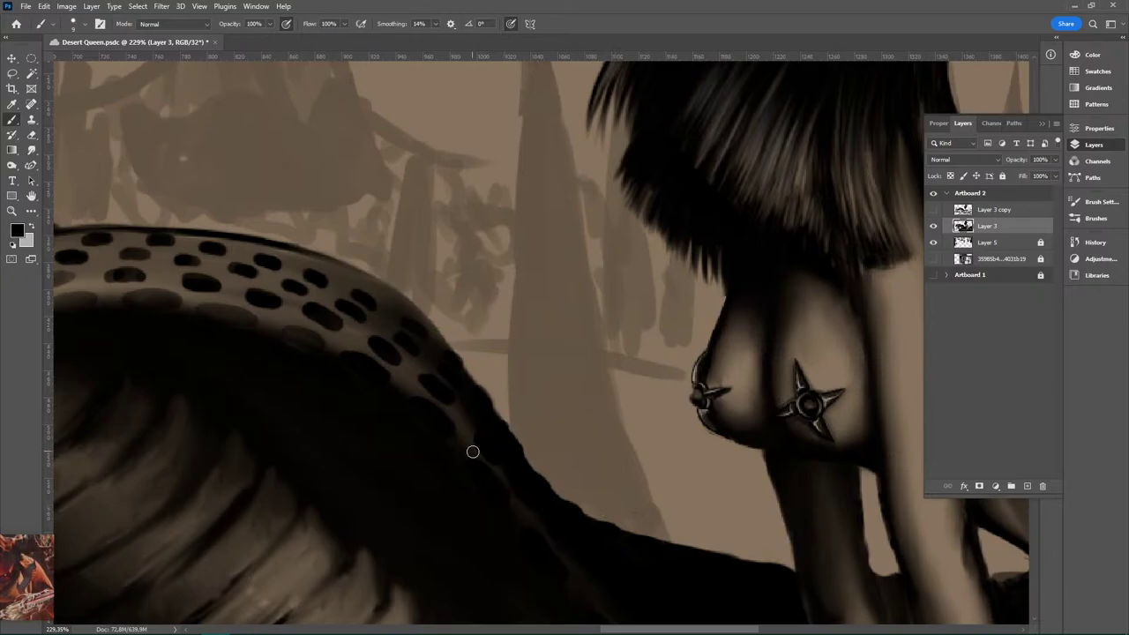
Step: Paint dark spots straddling the hood's upper outline from the head past the crest, save the document, and add a spot on the rear shoulder
mouse_move(397, 218)
mouse_down()
mouse_move(680, 294)
mouse_move(670, 296)
mouse_up()
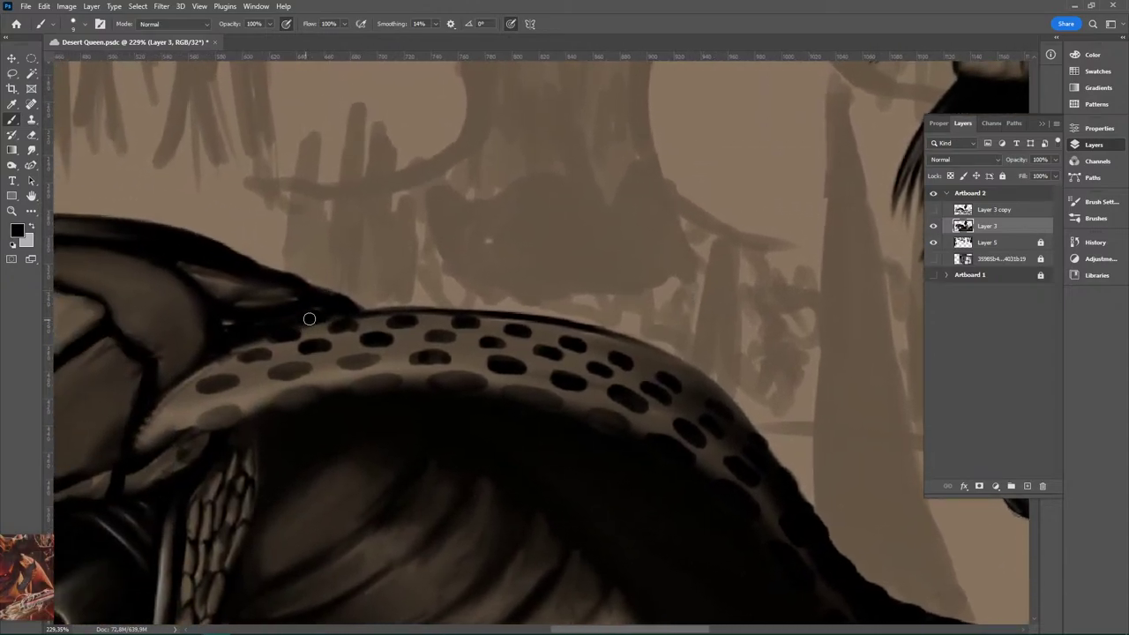
drag(364, 312, 449, 310)
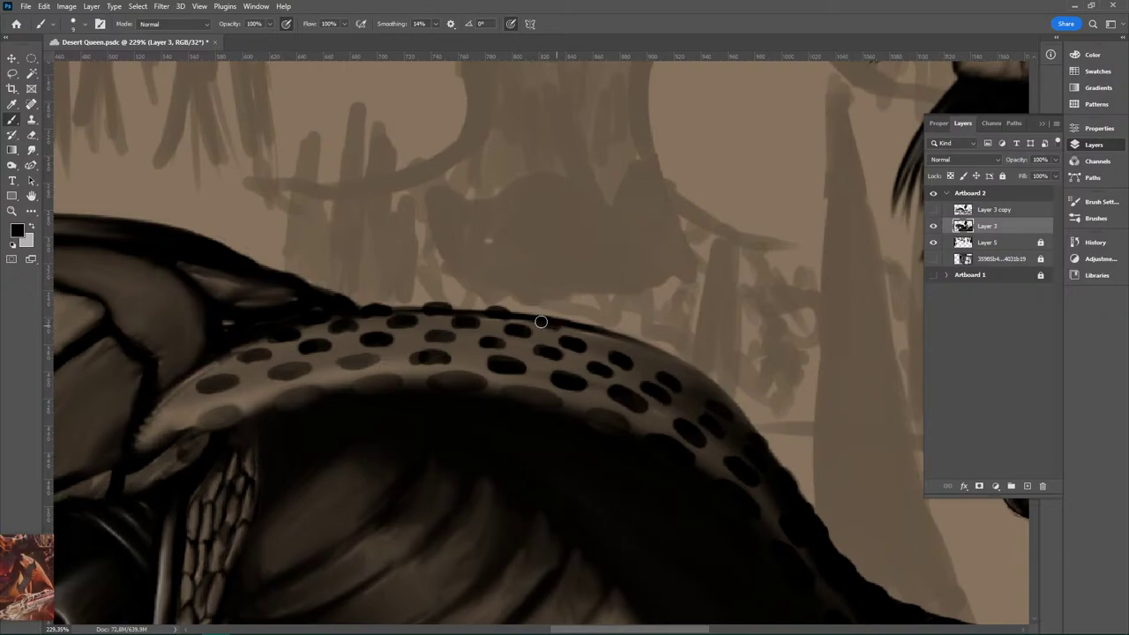
drag(601, 337, 661, 363)
scroll(747, 388, up, 8)
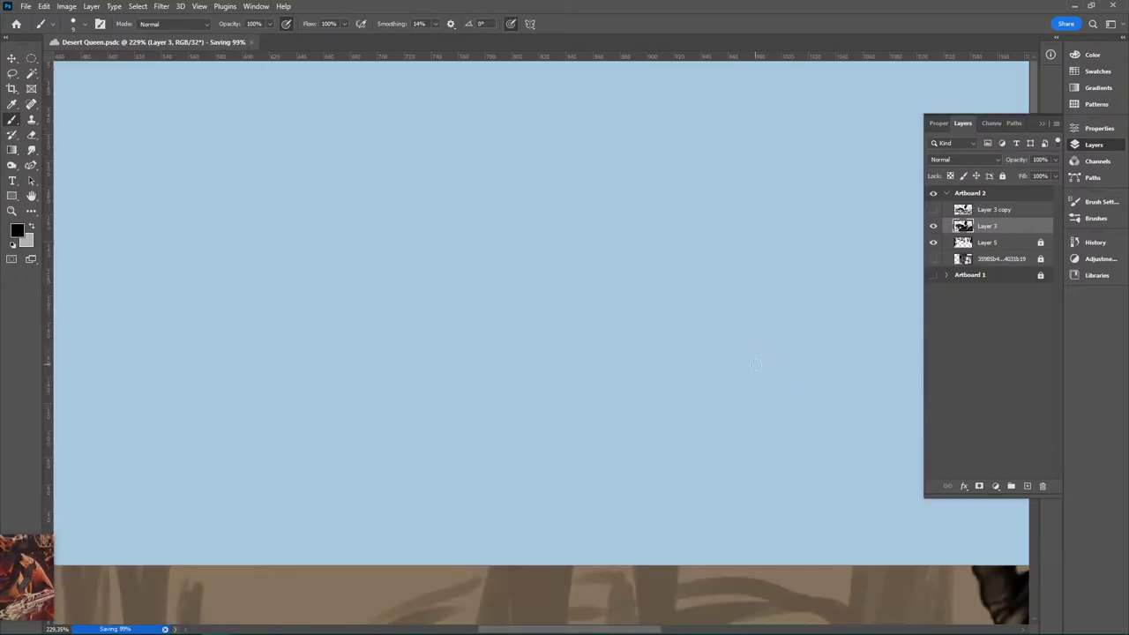
drag(747, 474, 683, 209)
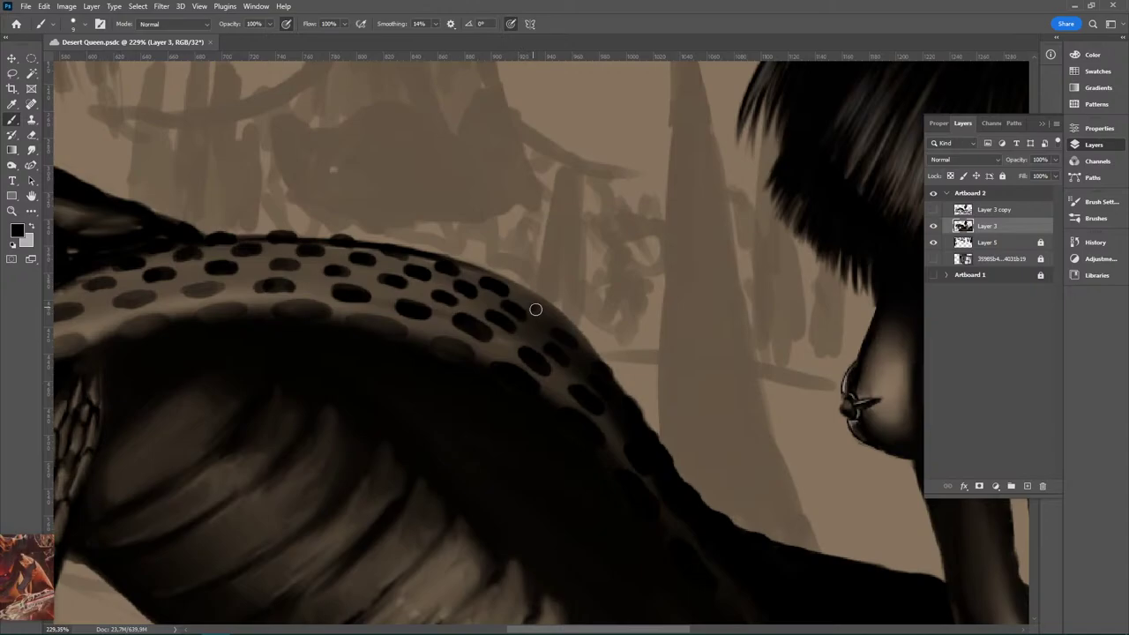
click(537, 308)
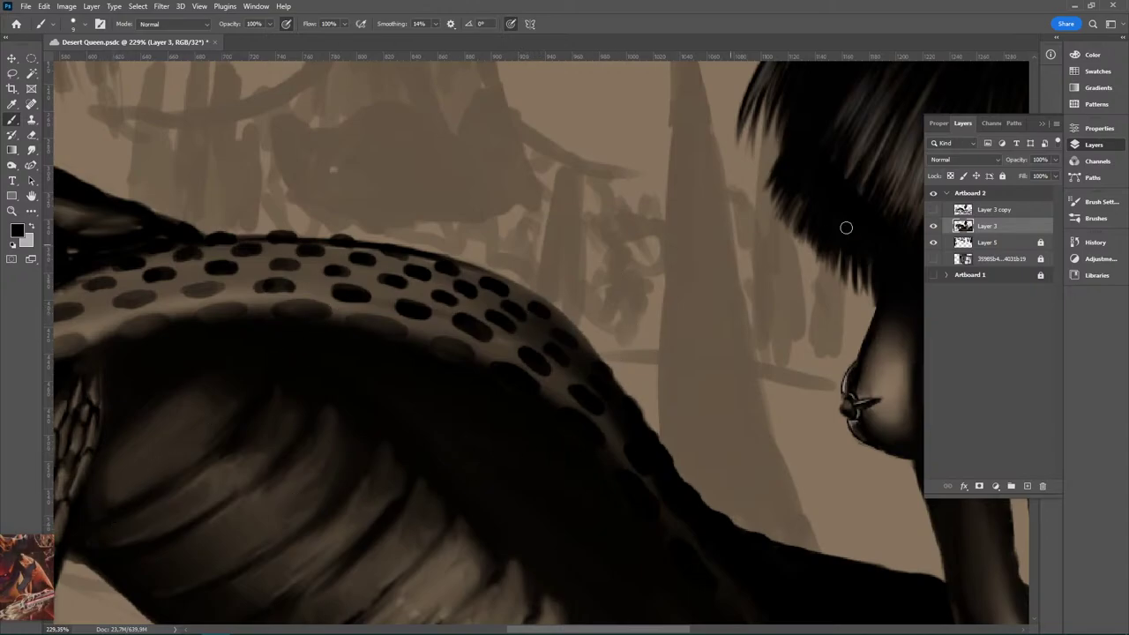
Step: Return the floating music video to its YouTube page in the browser, and switch back to Photoshop
mouse_move(66, 535)
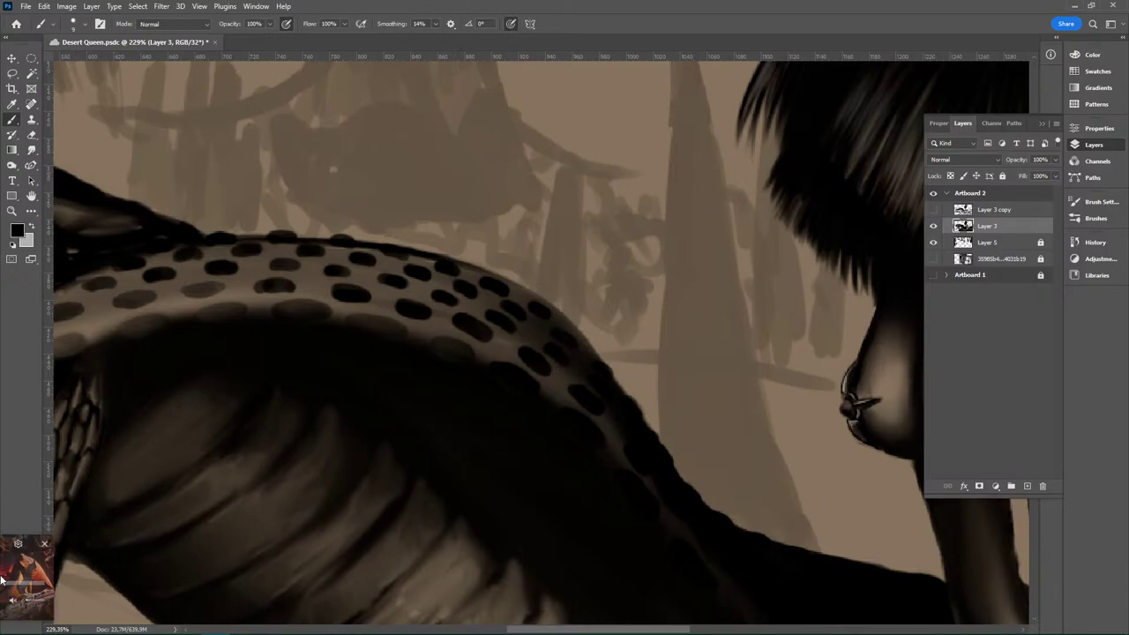
drag(27, 556, 301, 464)
mouse_move(238, 480)
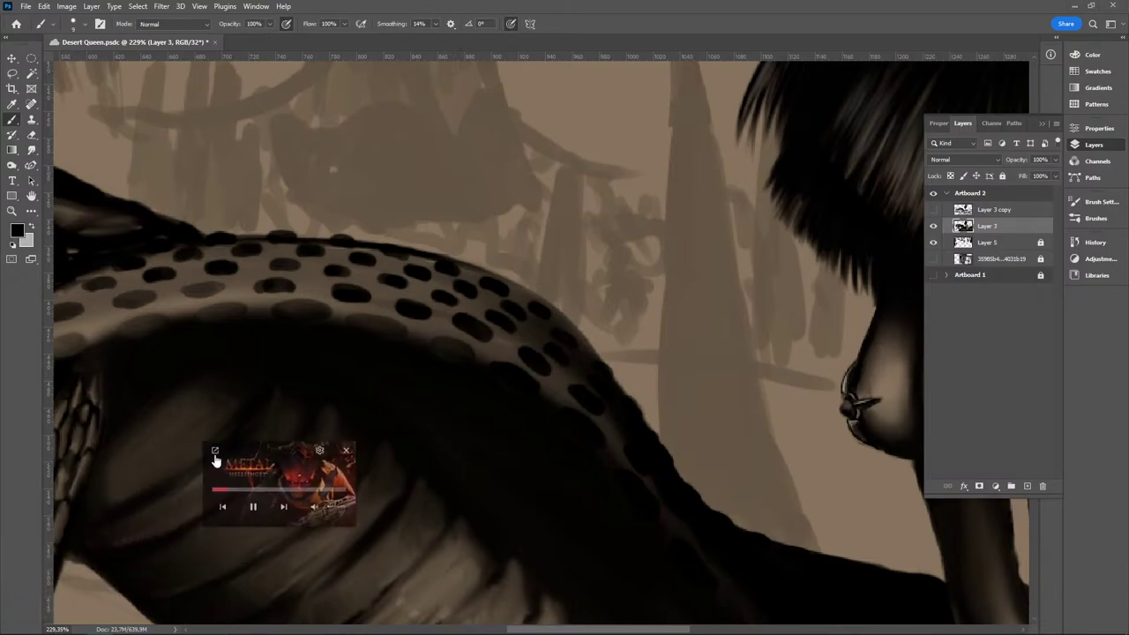
click(215, 452)
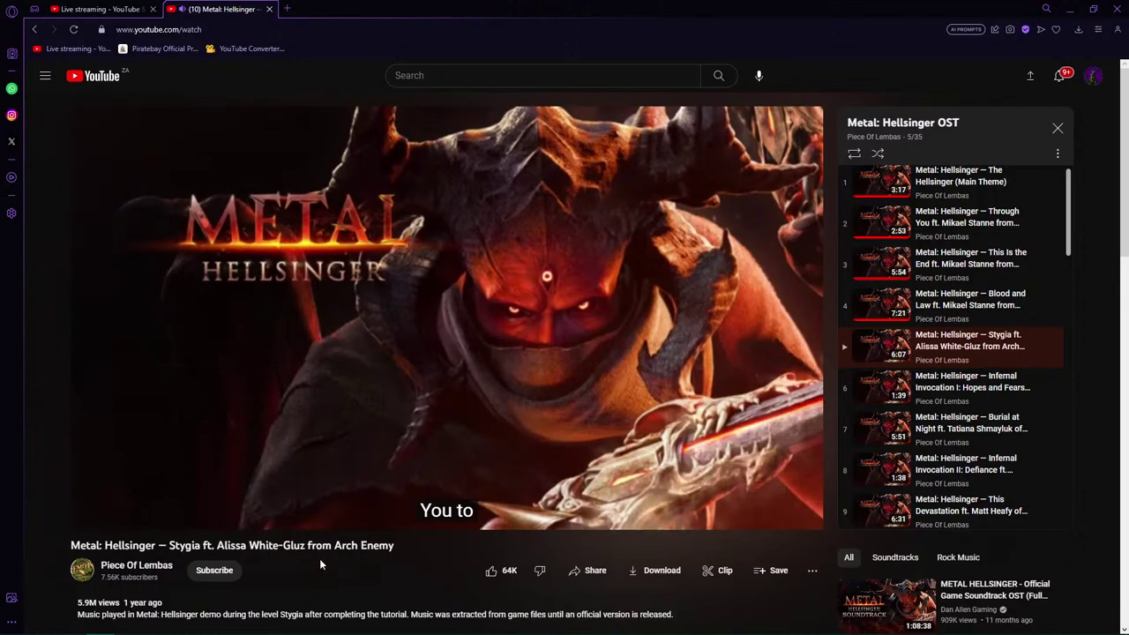
mouse_move(525, 518)
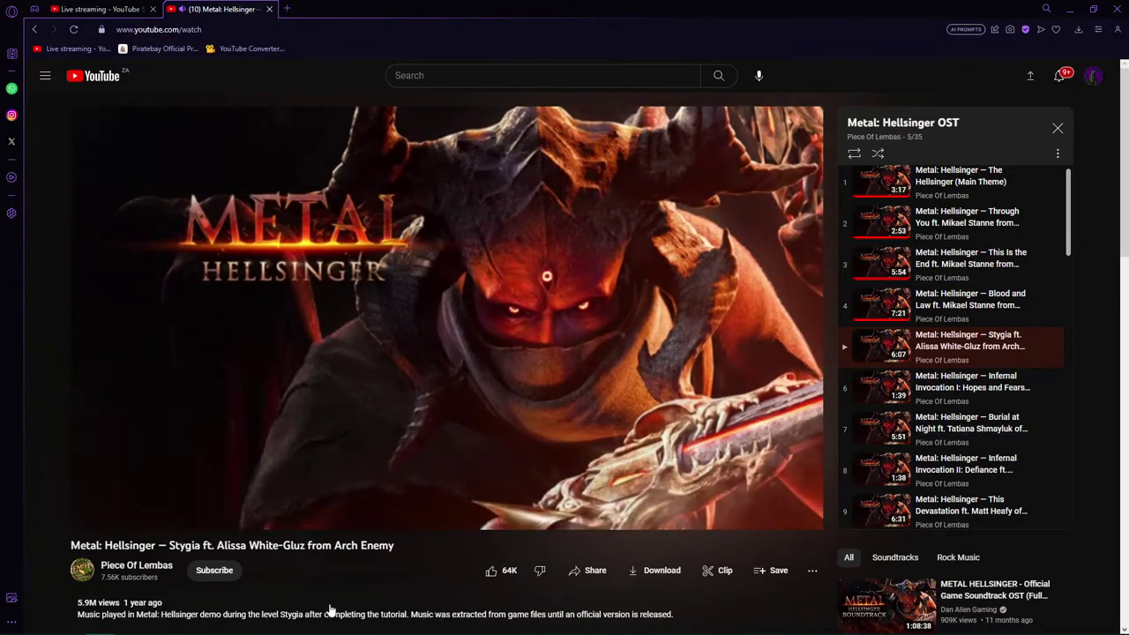
mouse_move(361, 629)
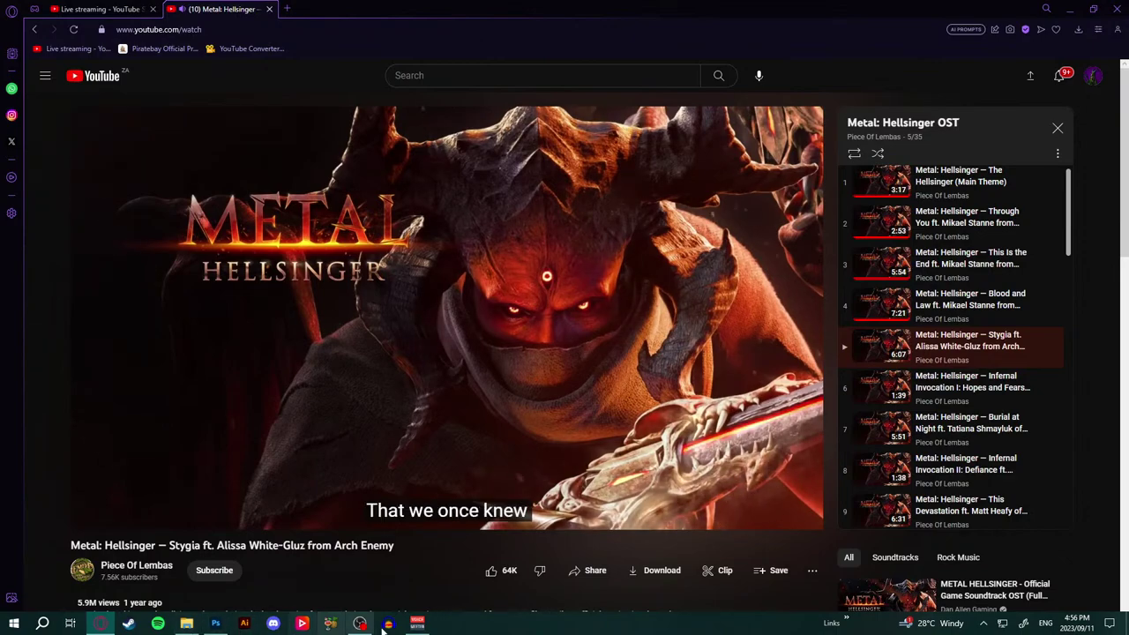
click(215, 623)
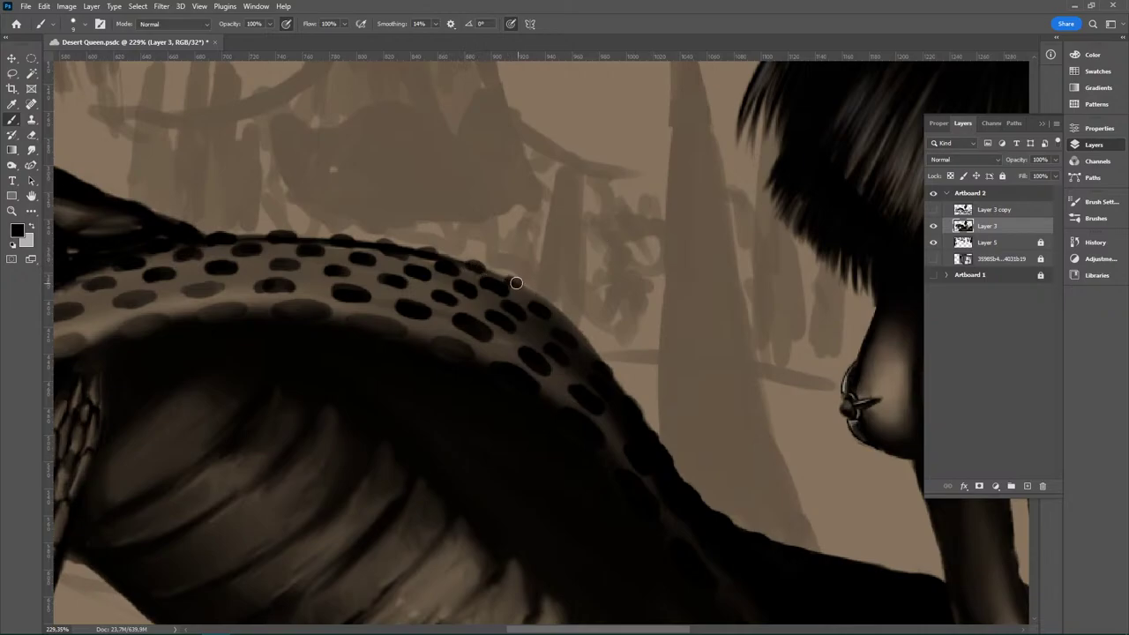
Step: Continue the dark outline spots down the hood's rear shoulder and switch to the Eraser Tool
drag(510, 278, 558, 309)
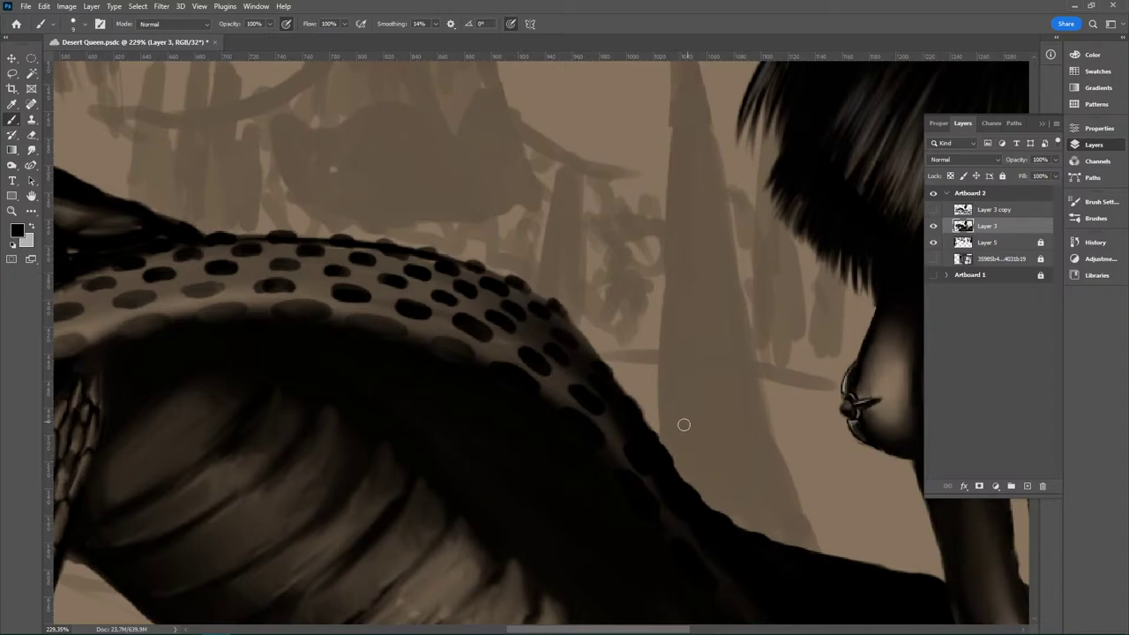
click(582, 333)
key(e)
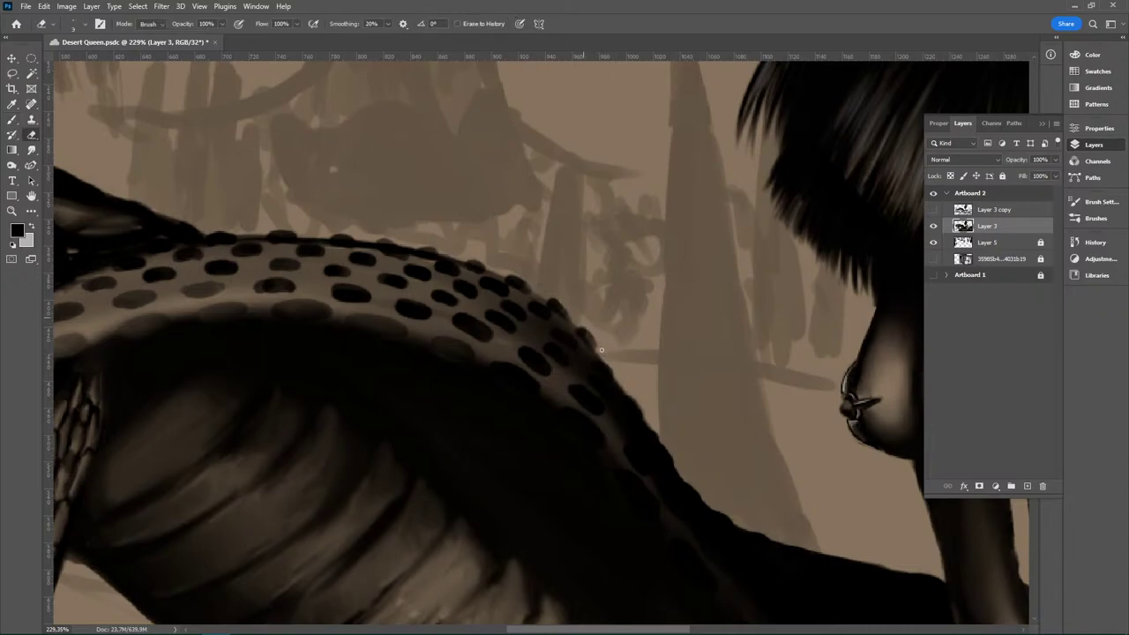
Step: Switch to the Brush Tool and continue the dark spots down the outline of the hood's rear slope
key(b)
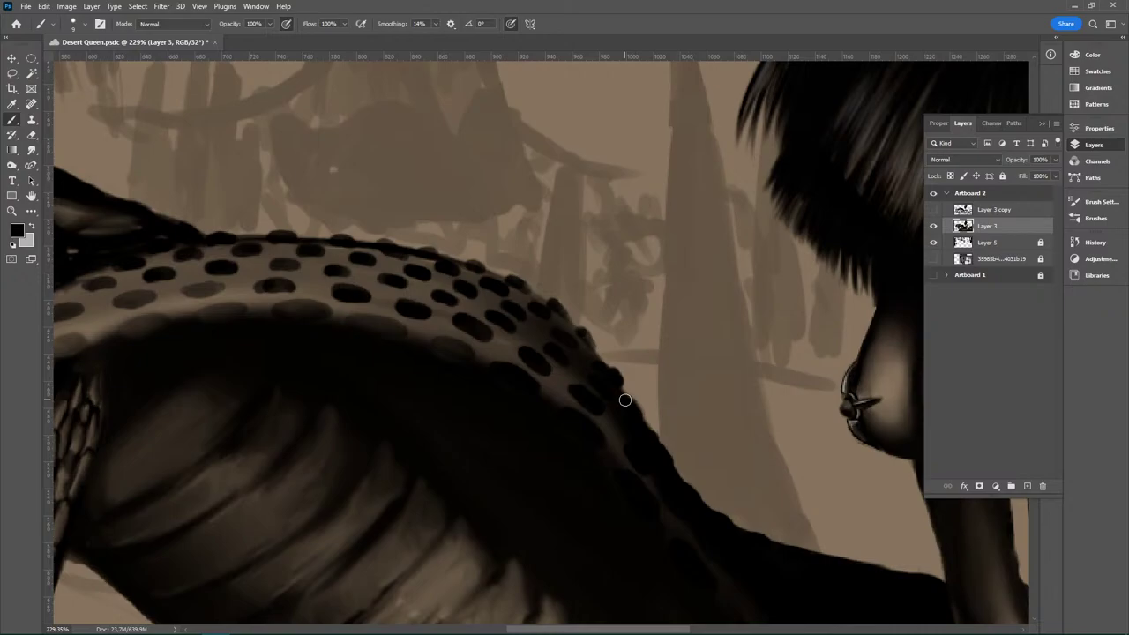
drag(685, 488, 623, 499)
drag(630, 562, 681, 425)
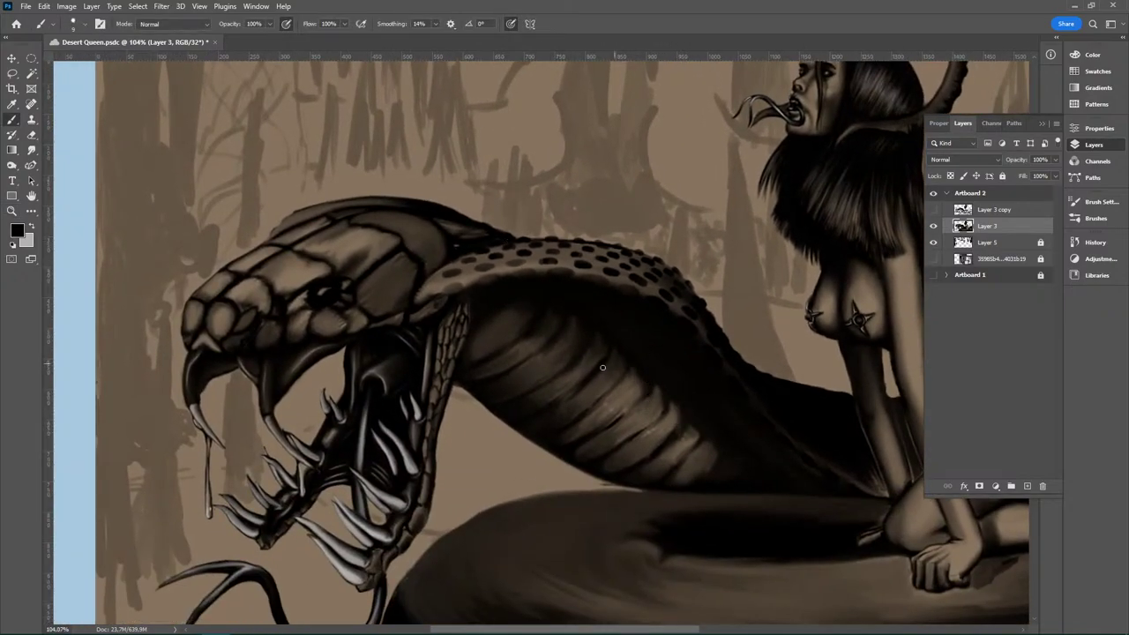
Step: Paint rows of dark oval spots in the shaded band beneath the hood's rim and down its rear slope
scroll(518, 318, up, 5)
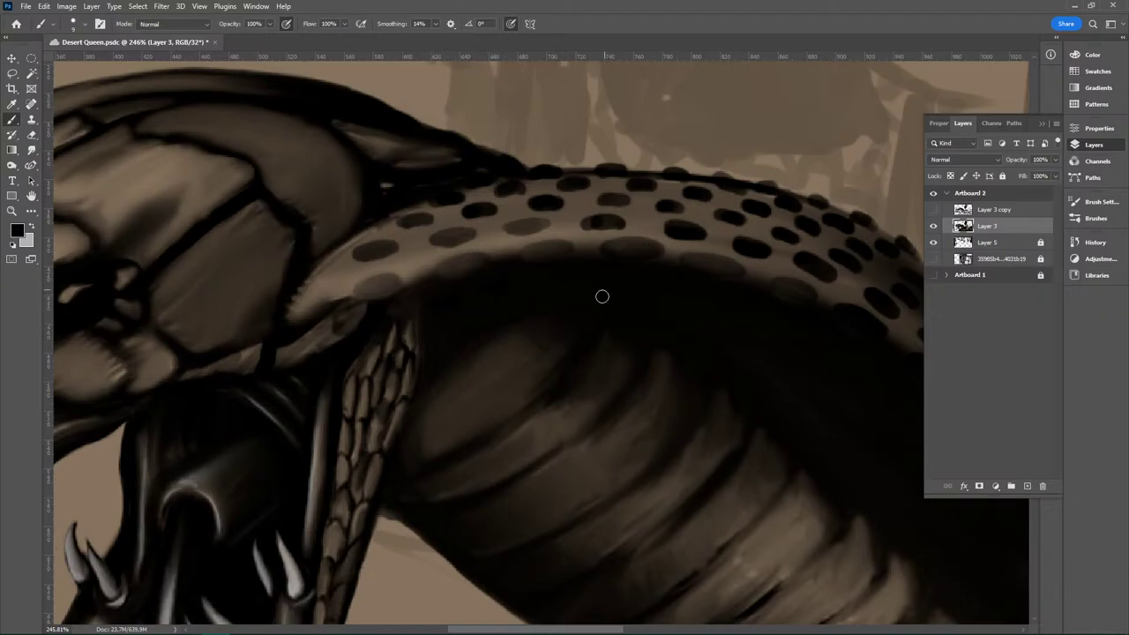
key(ctrl)
drag(851, 262, 797, 232)
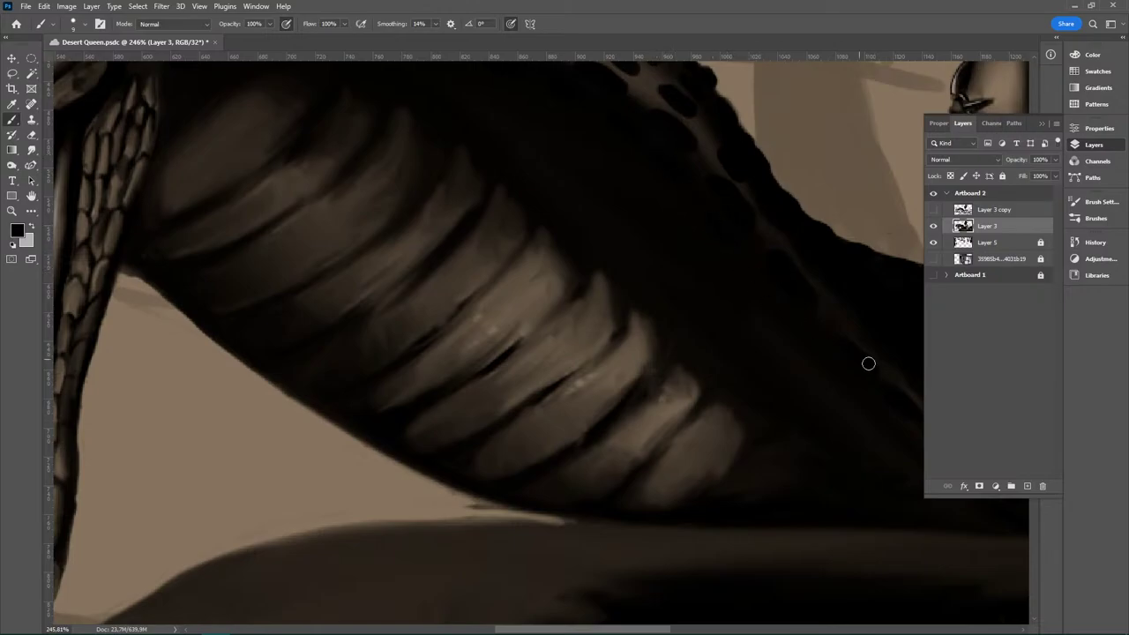
drag(755, 164, 845, 321)
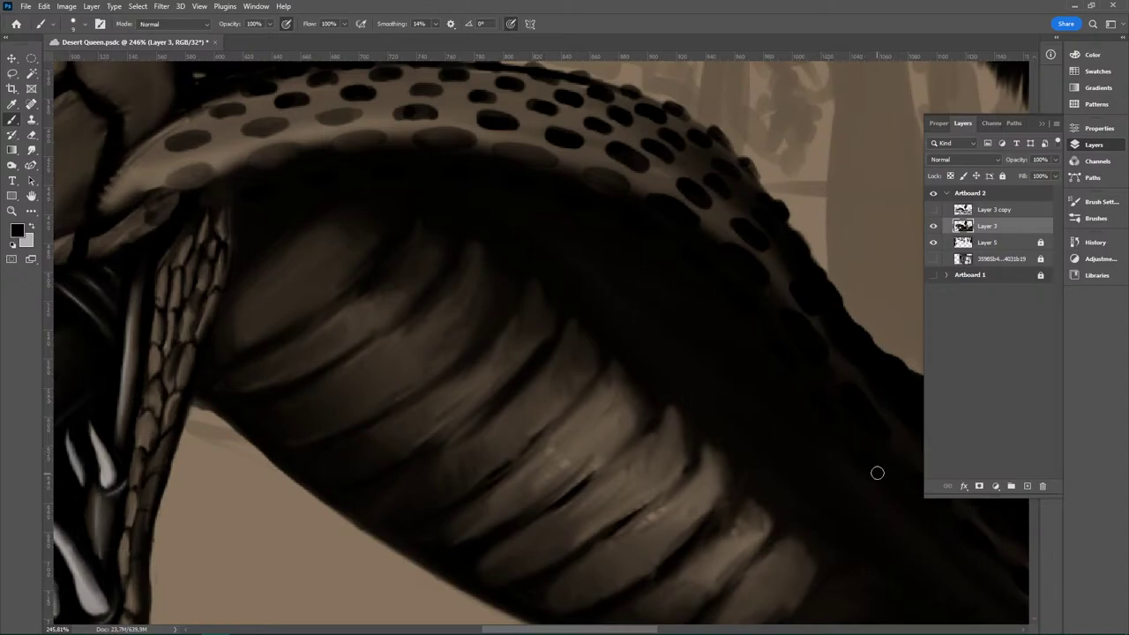
drag(888, 343, 707, 216)
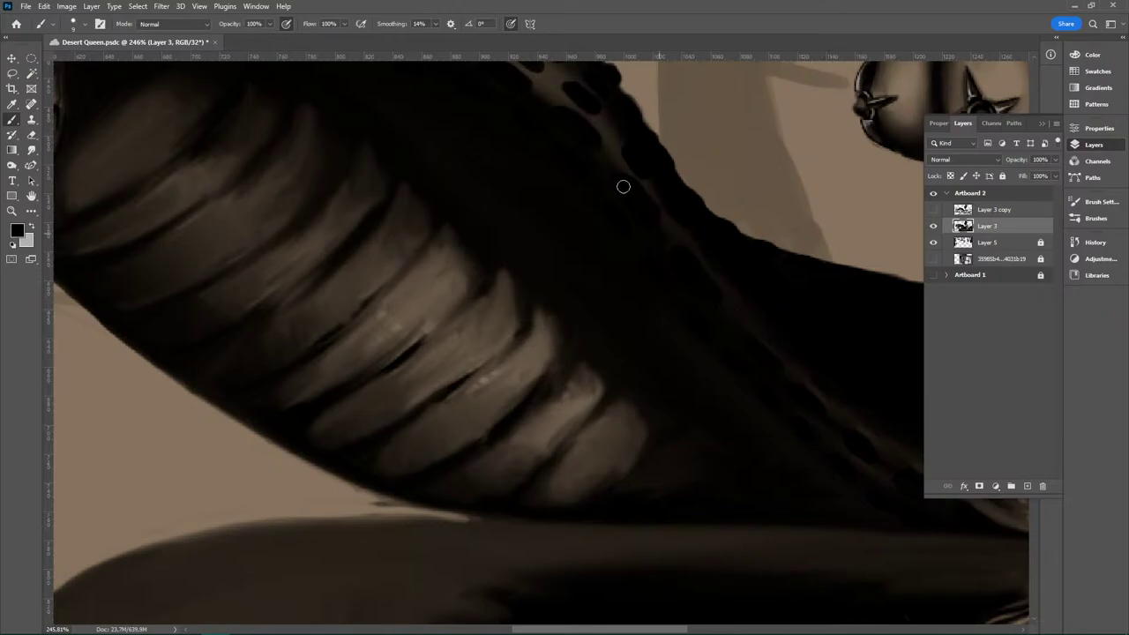
mouse_move(598, 110)
mouse_down()
mouse_move(780, 349)
mouse_move(777, 338)
mouse_up()
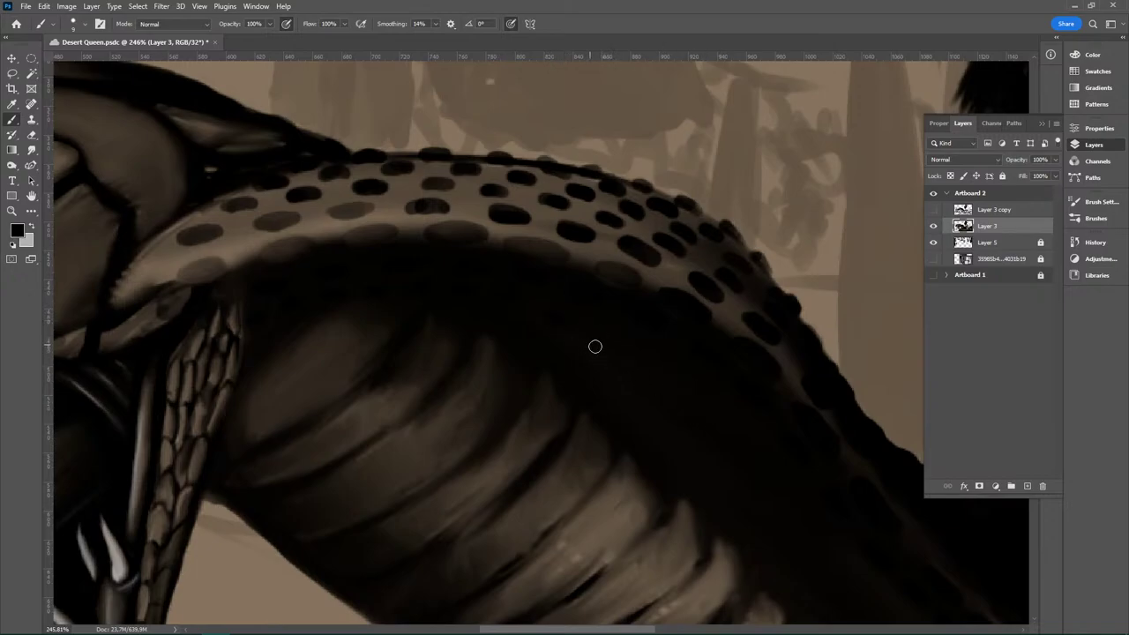
drag(529, 449, 528, 422)
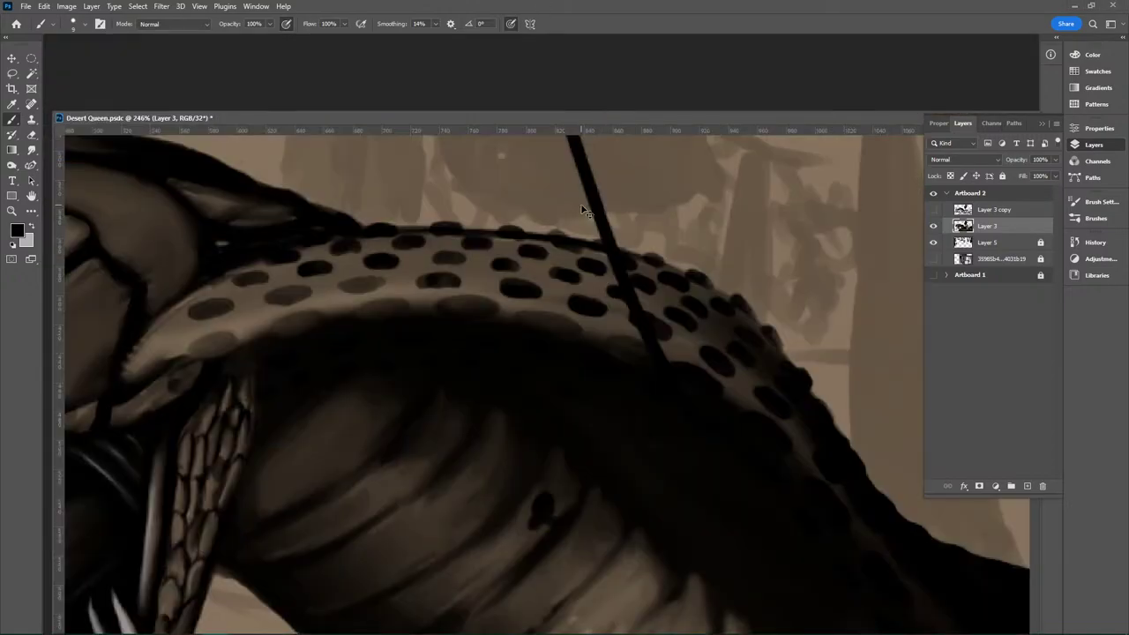
key(ctrl+z)
key(ctrl+z)
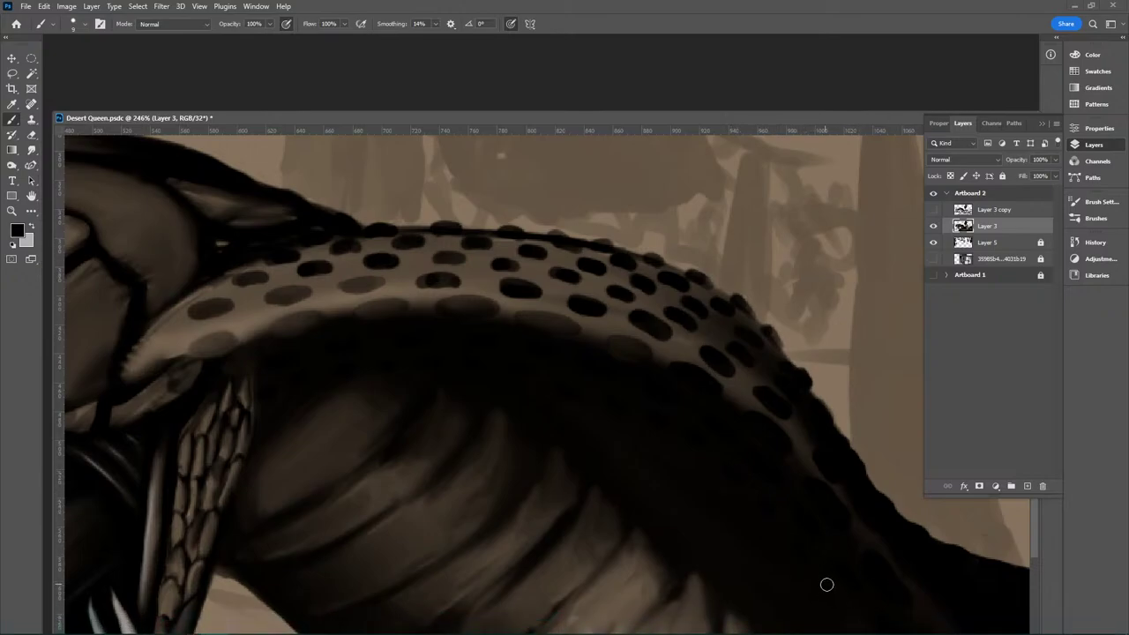
Step: Continue the dark spots through the shaded lower part of the hood's rear slope toward its base
mouse_move(911, 606)
mouse_down()
mouse_move(882, 479)
mouse_move(731, 244)
mouse_move(687, 365)
mouse_up()
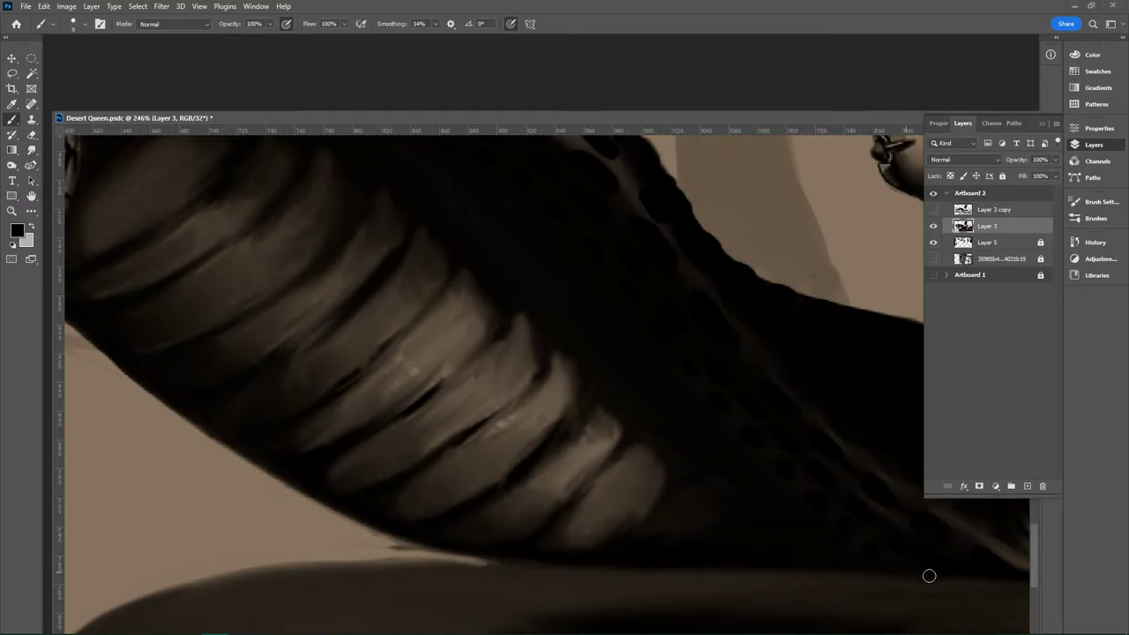
key(z)
mouse_move(733, 478)
mouse_down()
mouse_move(607, 489)
mouse_move(675, 464)
mouse_move(678, 480)
mouse_move(607, 473)
mouse_up()
key(space)
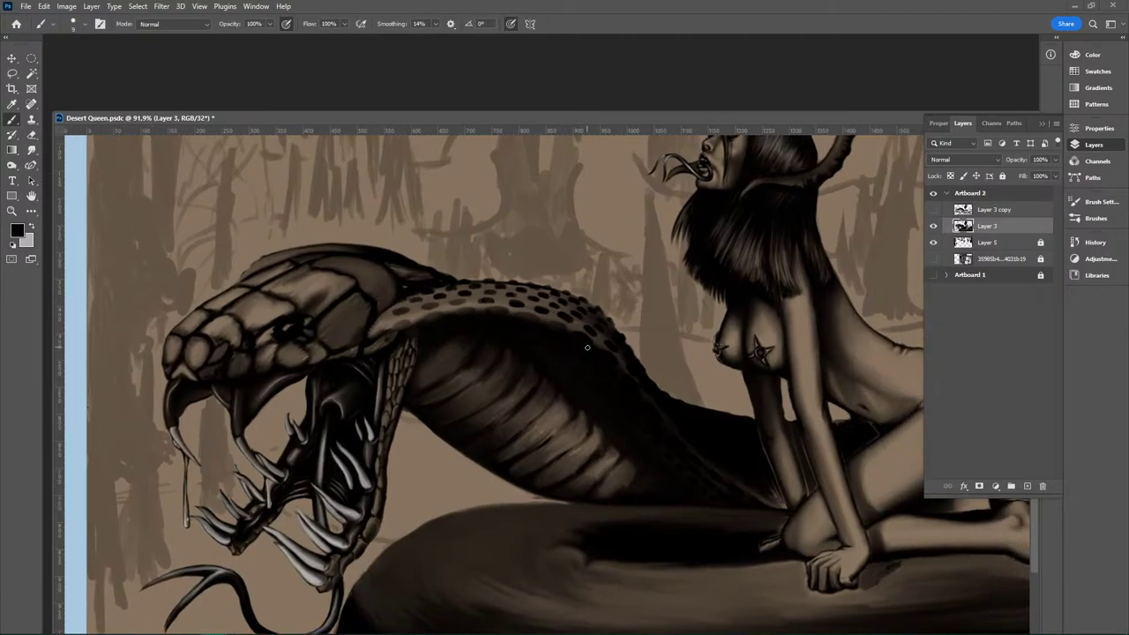
Step: Paint dark spots on the front outline of the far hood edge above the head and switch to the Eraser Tool
mouse_move(325, 275)
mouse_down()
mouse_move(310, 252)
mouse_move(420, 242)
mouse_move(555, 361)
mouse_move(658, 391)
mouse_up()
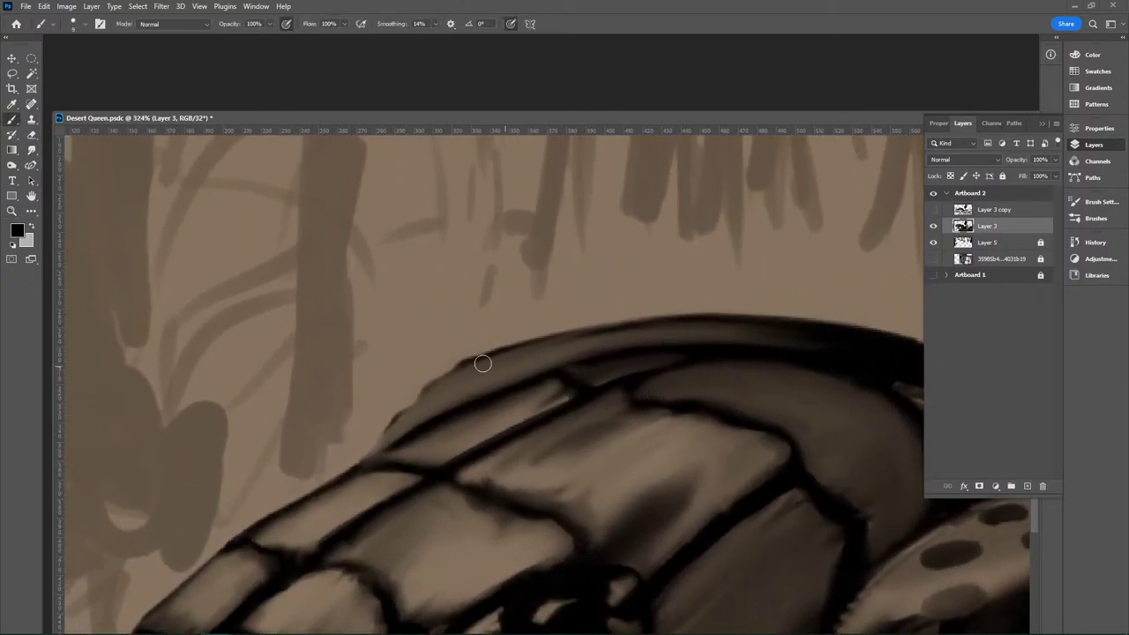
drag(409, 403, 445, 372)
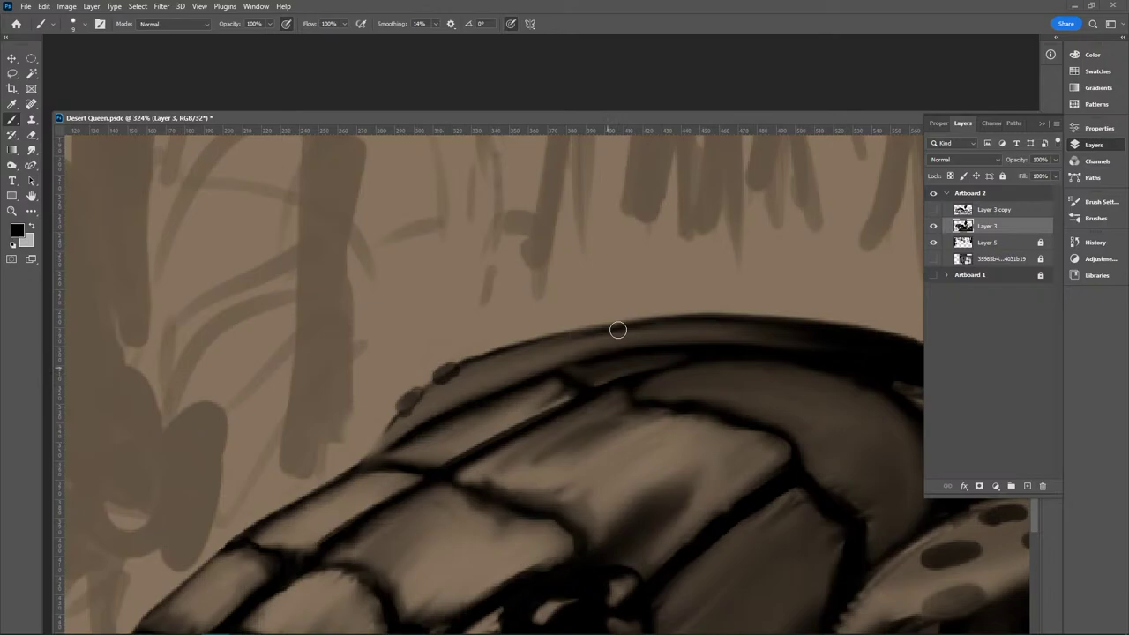
click(477, 354)
key(e)
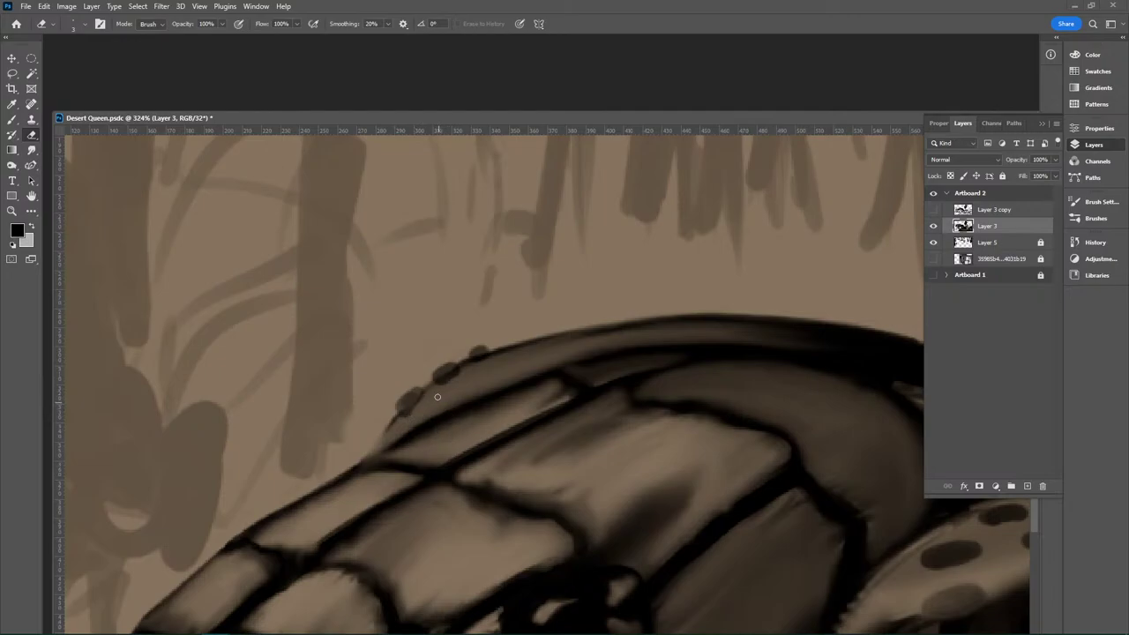
Step: Return to the Brush Tool, extend the far hood edge's outline spots downward, and start a second row of dark spots just inside it
right_click(12, 119)
click(80, 161)
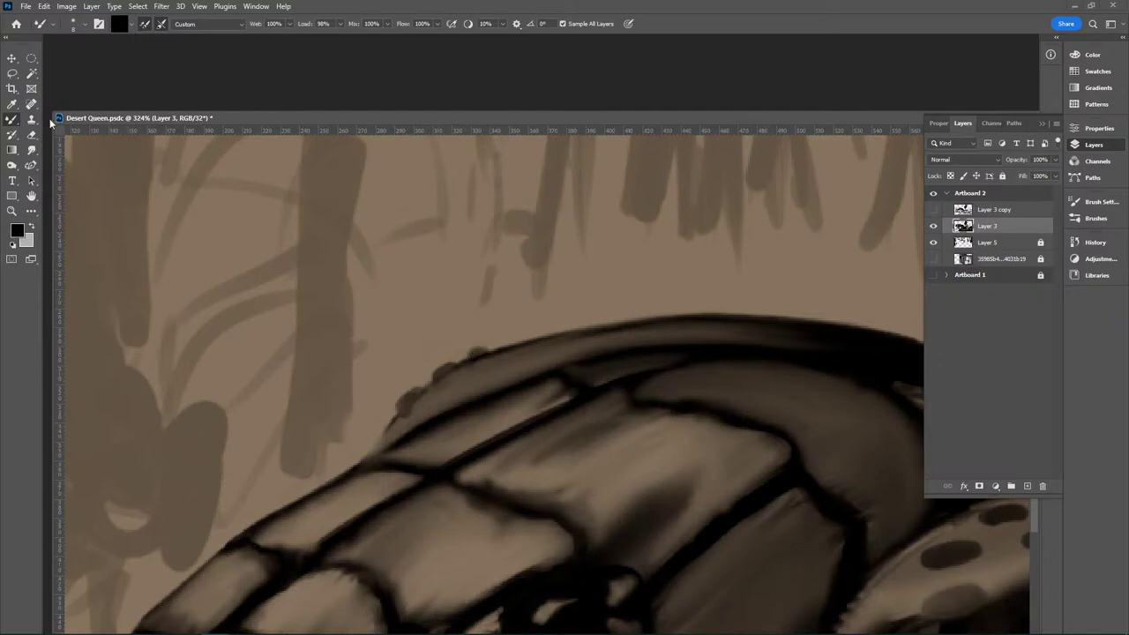
right_click(12, 119)
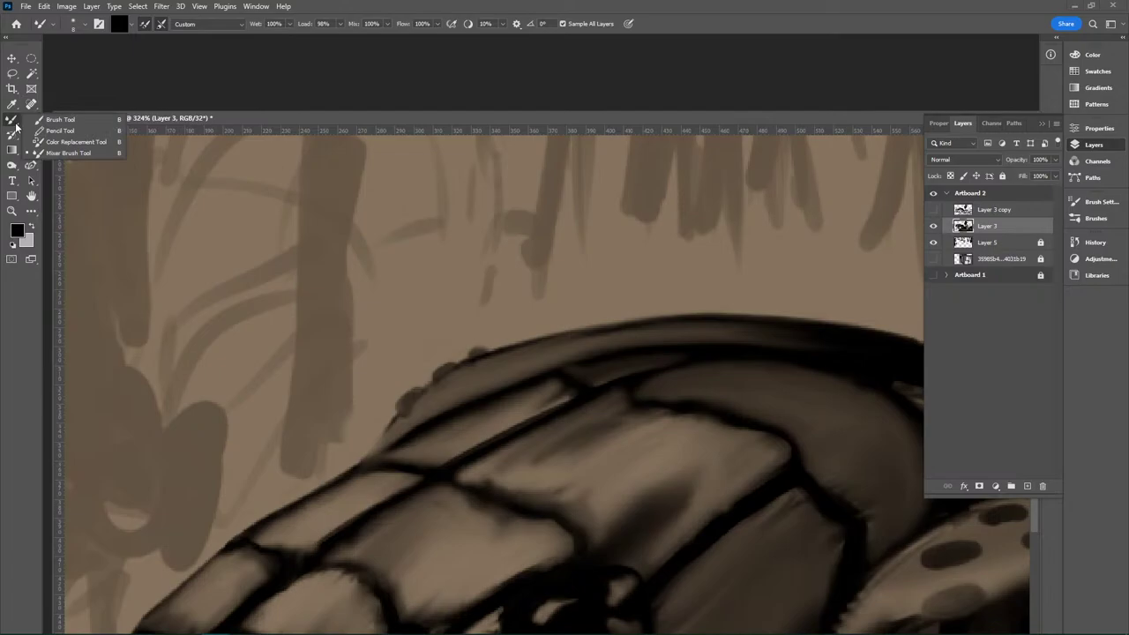
click(76, 119)
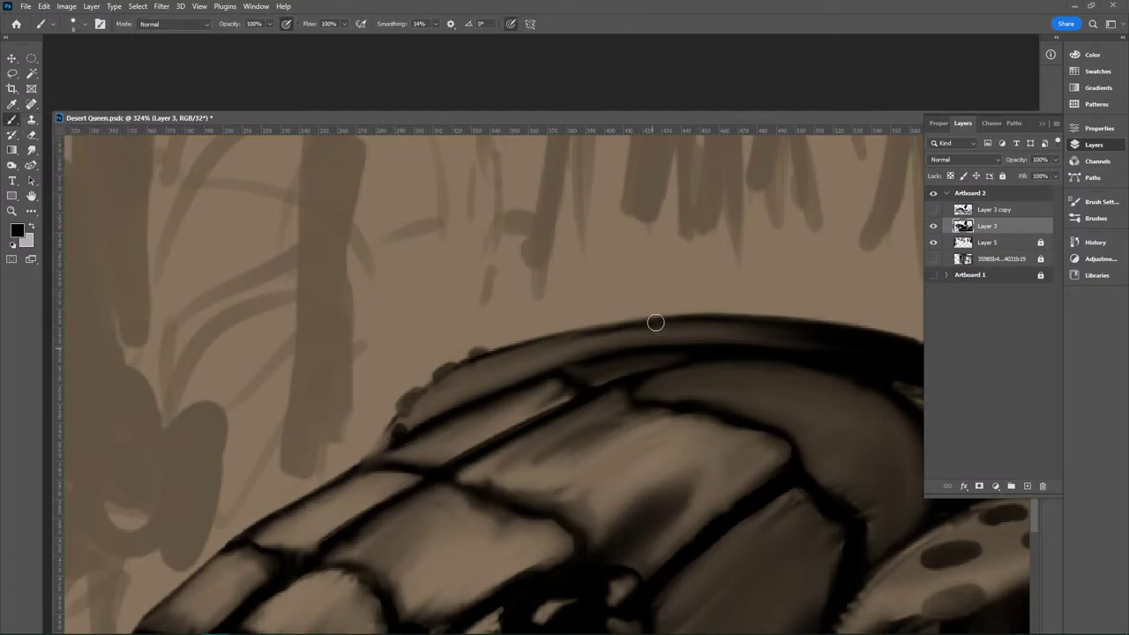
click(378, 442)
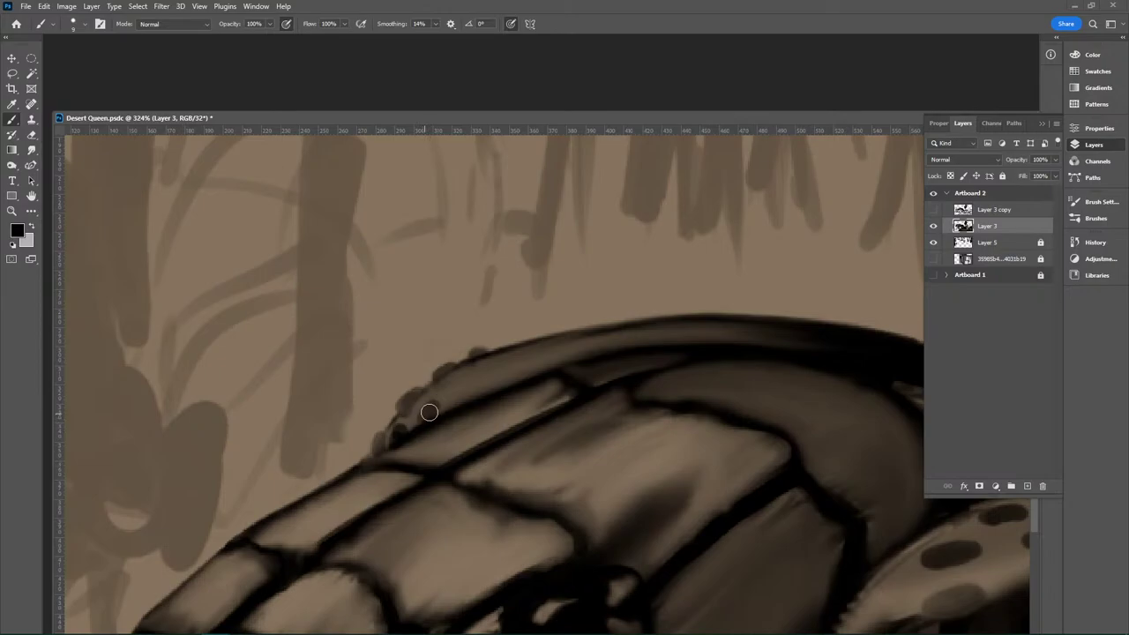
click(455, 383)
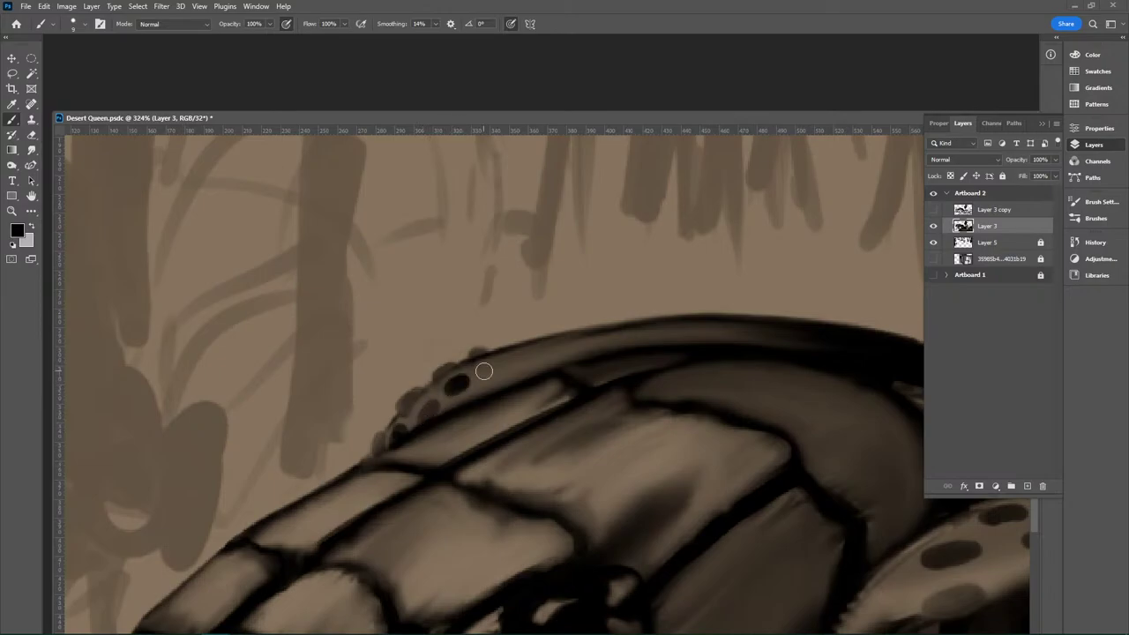
click(488, 367)
click(499, 362)
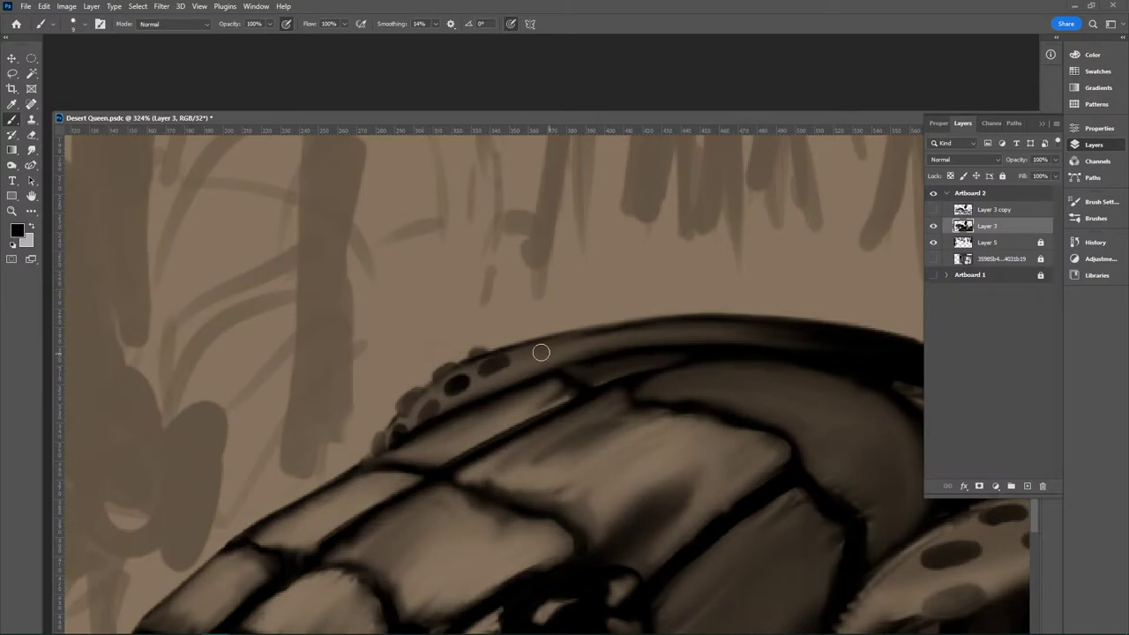
Step: Continue the outline spots and the inner rows of dark spots along the far hood edge toward its crest
click(526, 348)
click(505, 344)
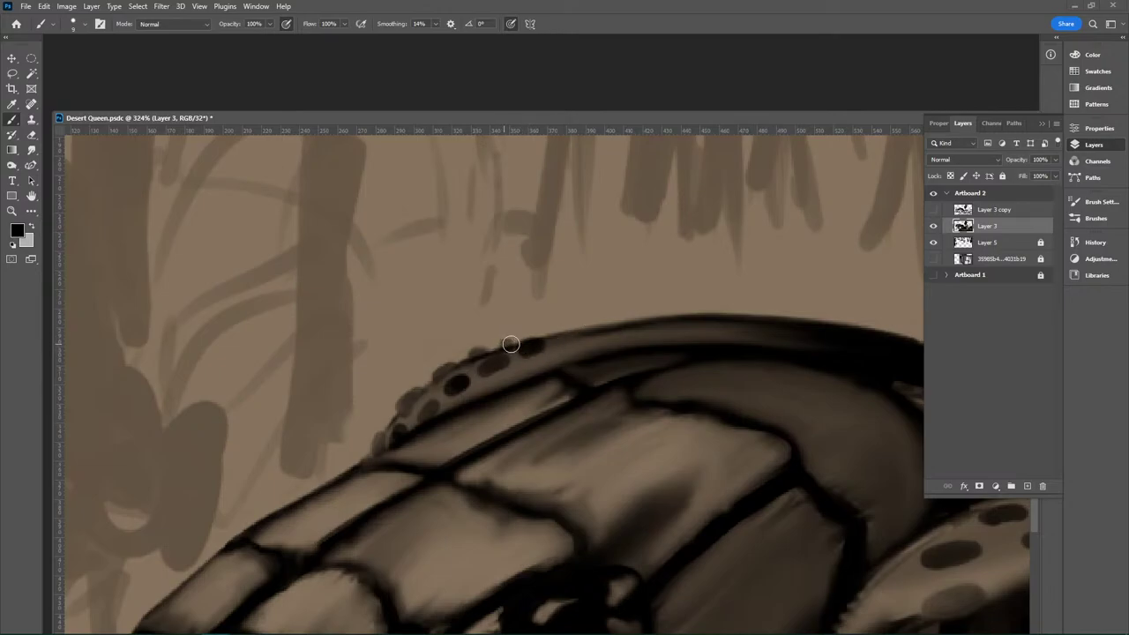
click(556, 335)
click(561, 333)
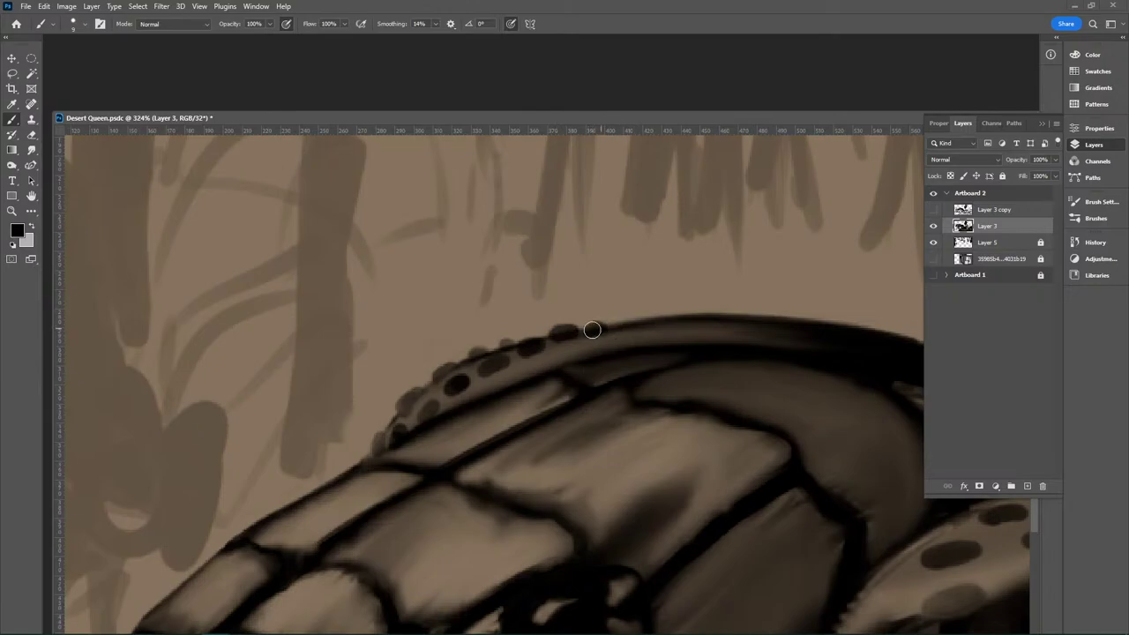
click(598, 328)
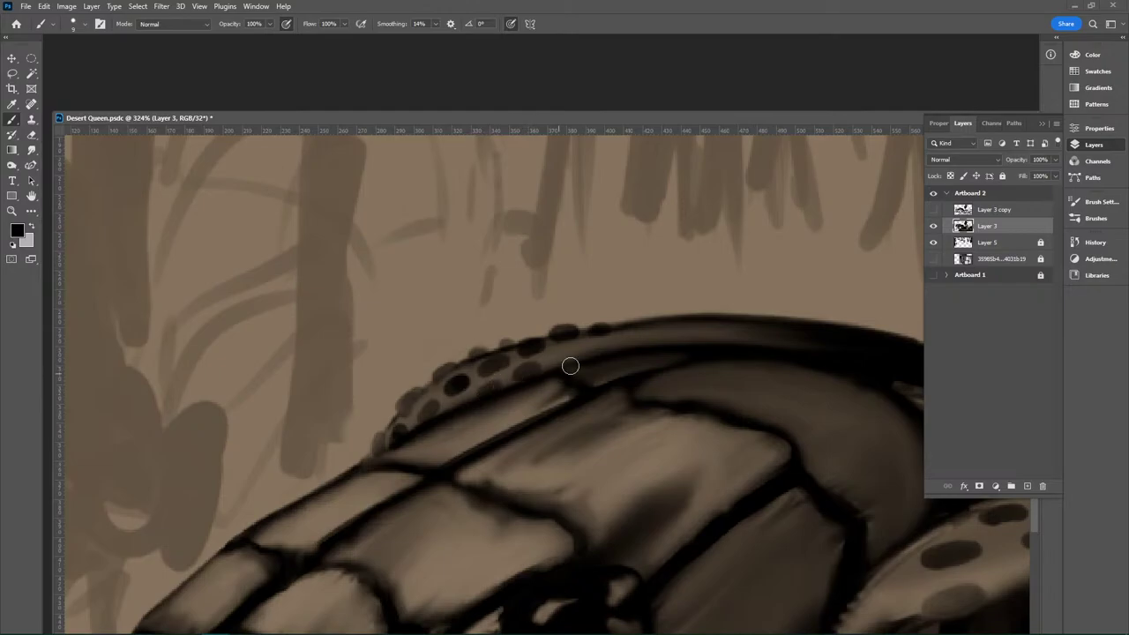
drag(557, 360, 594, 351)
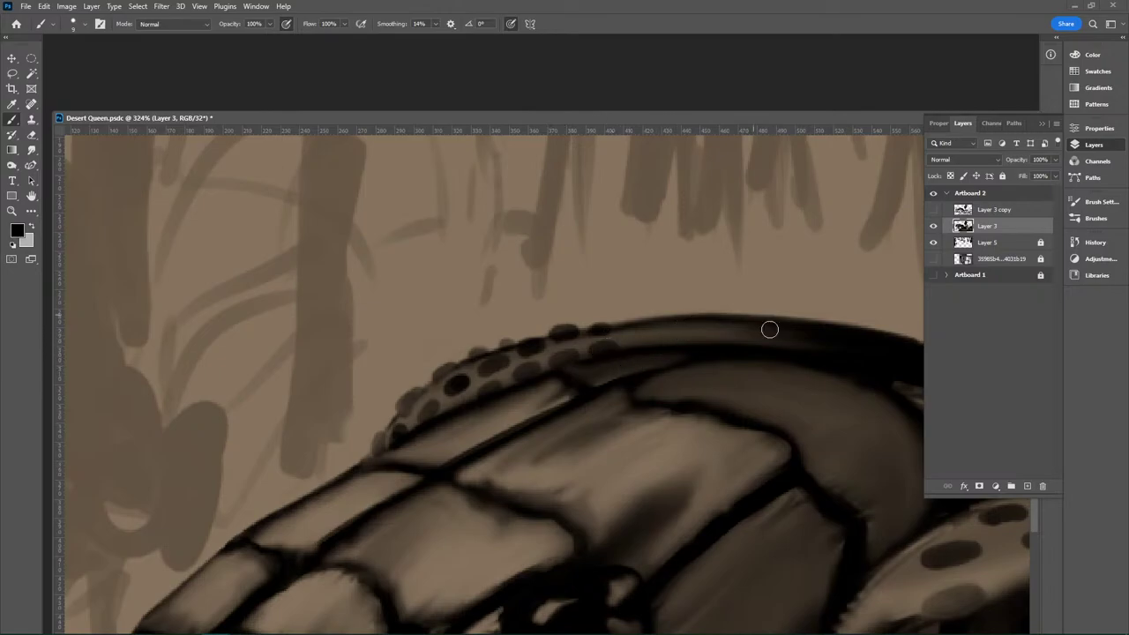
mouse_move(768, 327)
mouse_down()
mouse_move(754, 479)
mouse_move(728, 304)
mouse_move(702, 282)
mouse_up()
drag(763, 515, 676, 485)
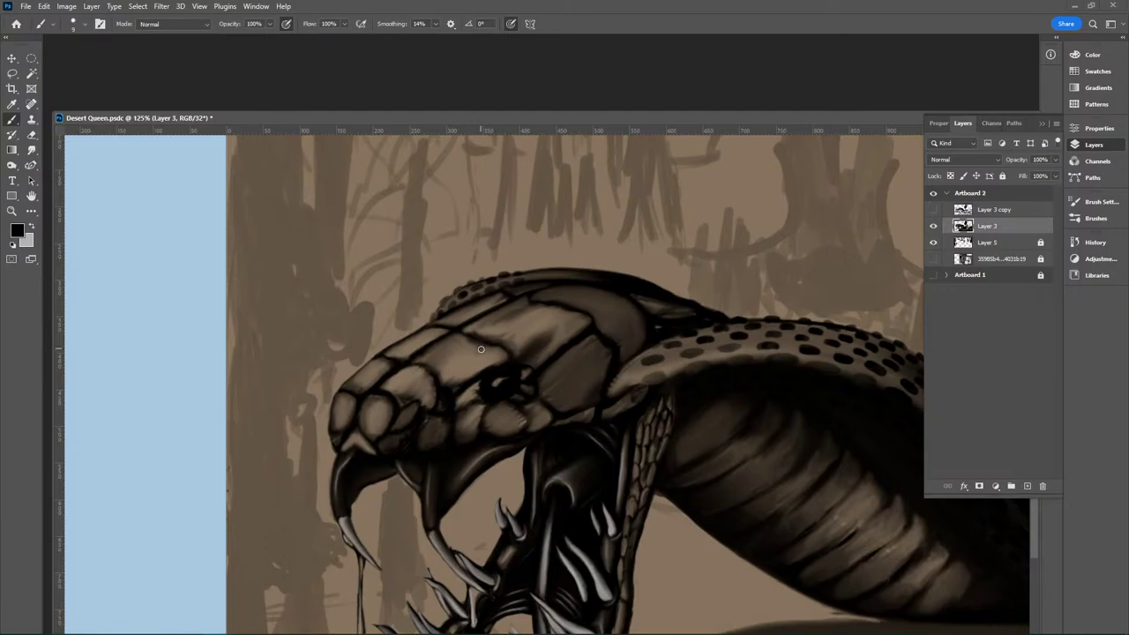
Step: Carry the dark spots over the crest of the far hood edge toward the neck, repainting one outline spot at the crest
scroll(575, 273, up, 8)
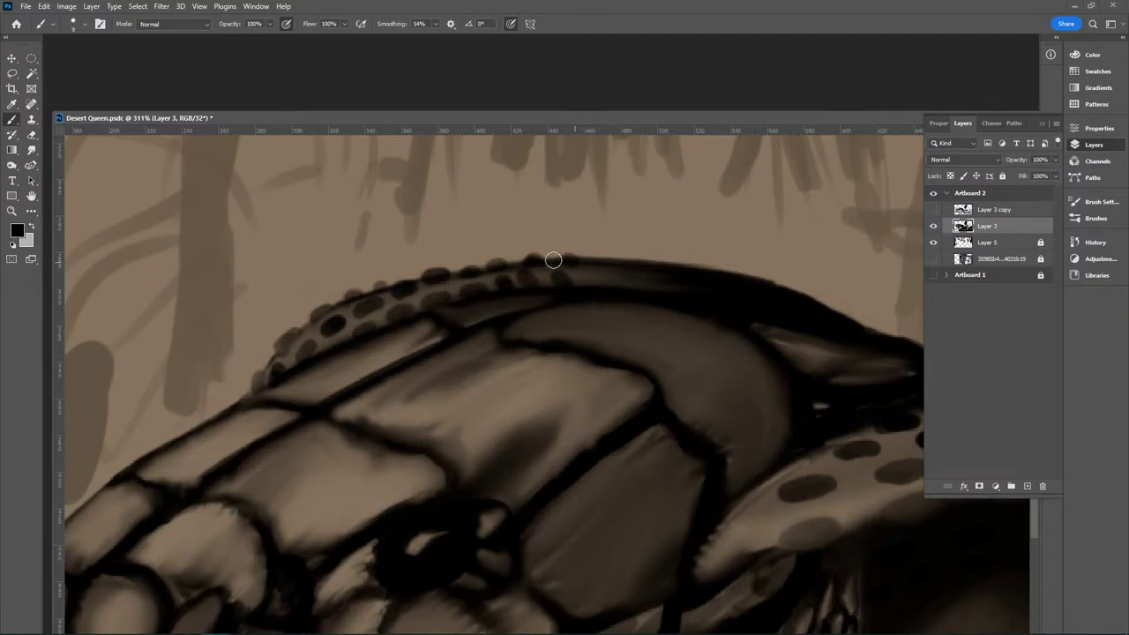
drag(603, 277, 608, 280)
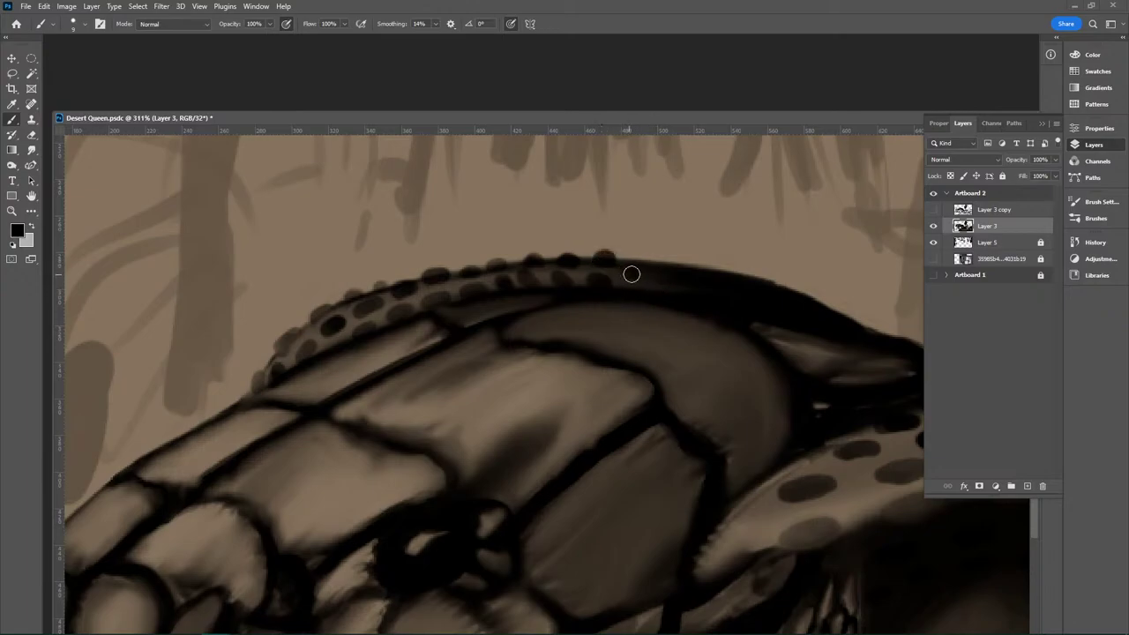
key(ctrl+z)
click(599, 259)
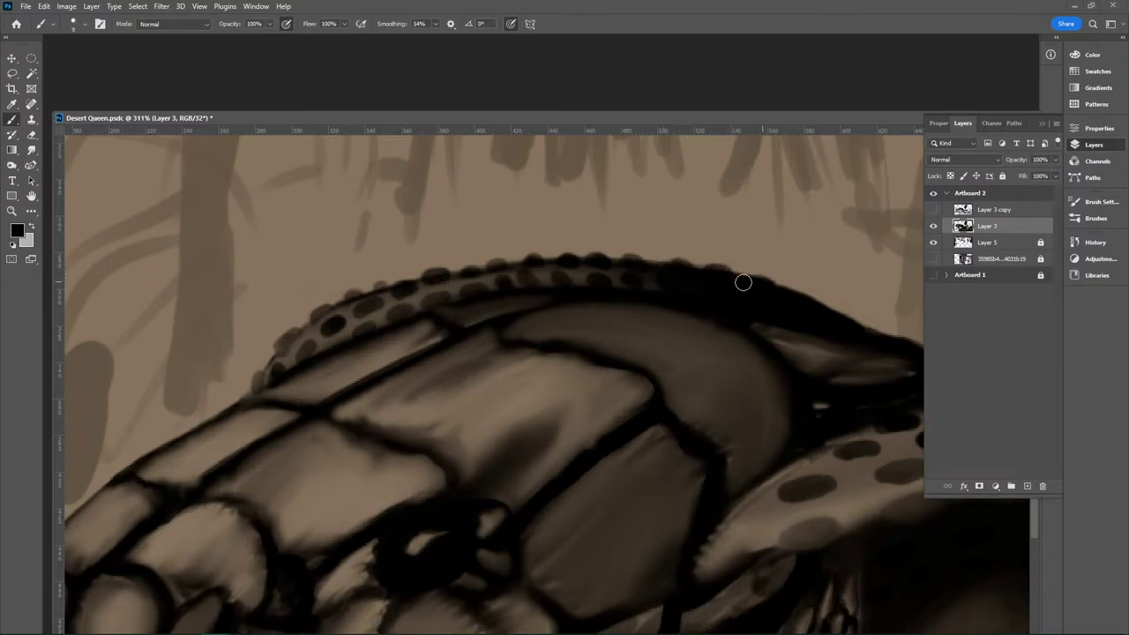
mouse_move(743, 282)
mouse_down()
mouse_move(778, 328)
mouse_move(812, 302)
mouse_up()
drag(688, 494, 679, 494)
drag(814, 547, 620, 444)
key(z)
drag(679, 437, 717, 414)
scroll(710, 436, down, 1)
key(b)
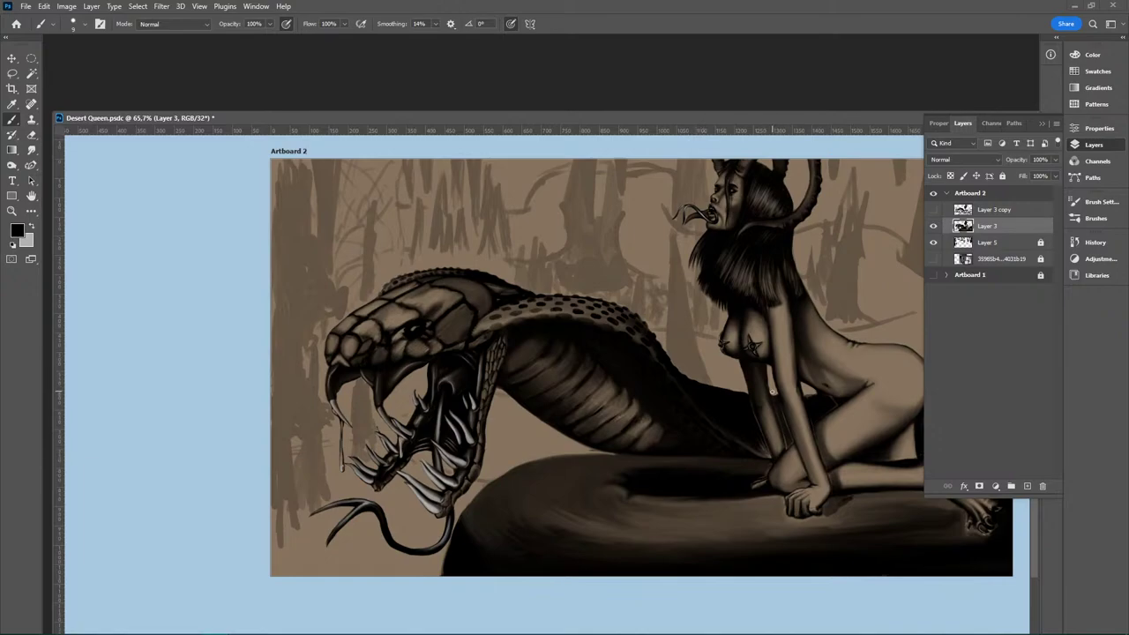
Step: Paint small filler dots in the gaps along the lower spot row of the near hood rim beside the head, undoing one dab
scroll(597, 347, up, 5)
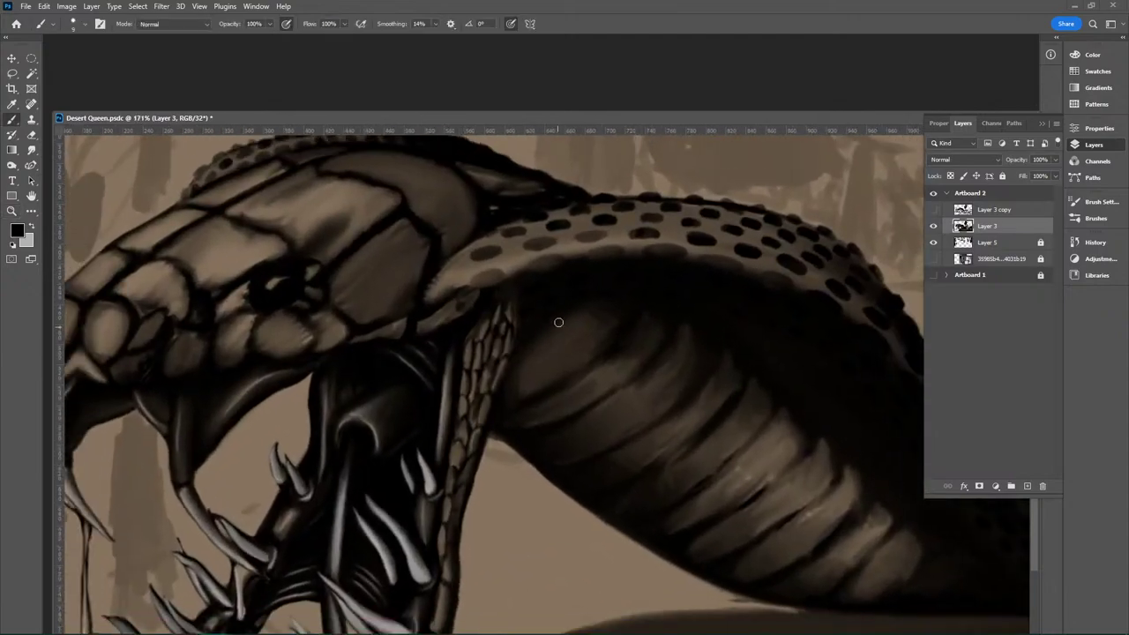
scroll(567, 416, up, 4)
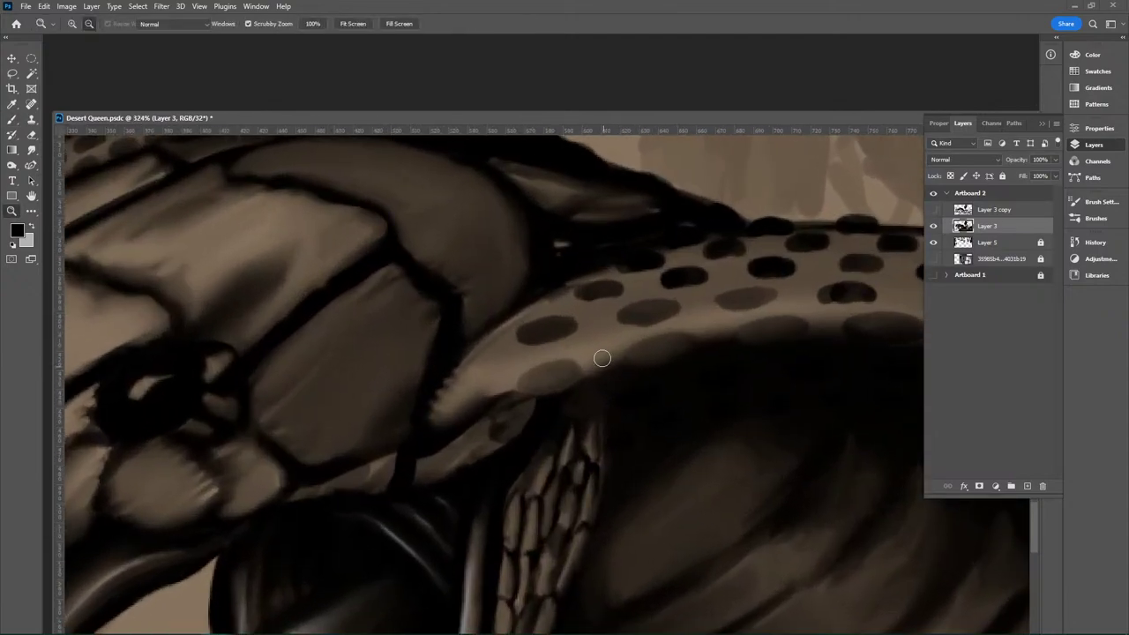
click(501, 359)
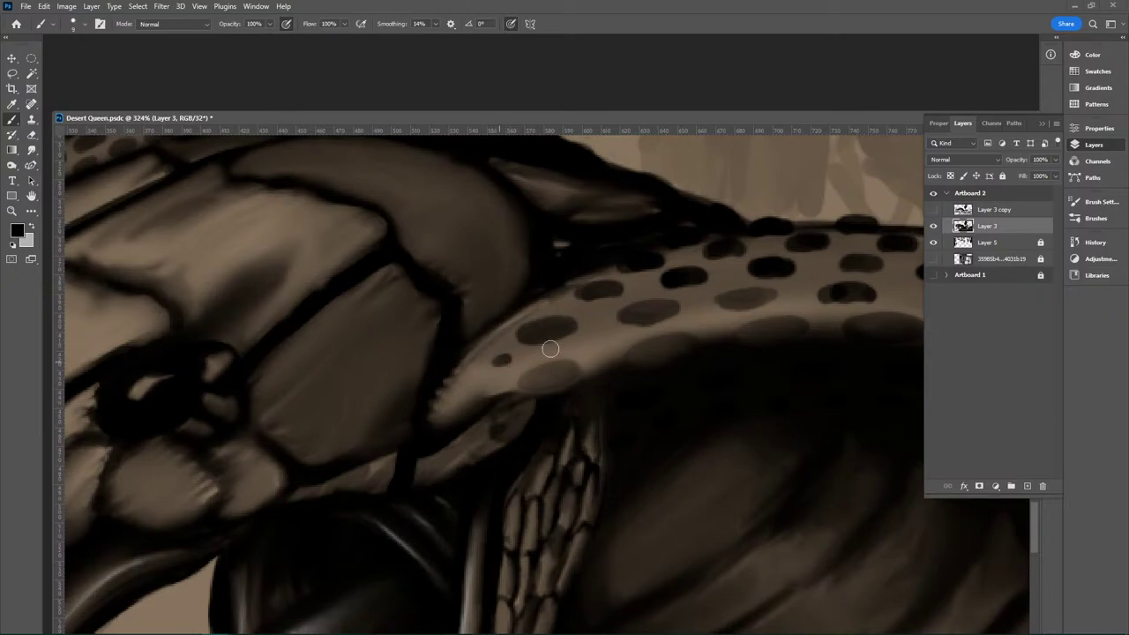
click(602, 337)
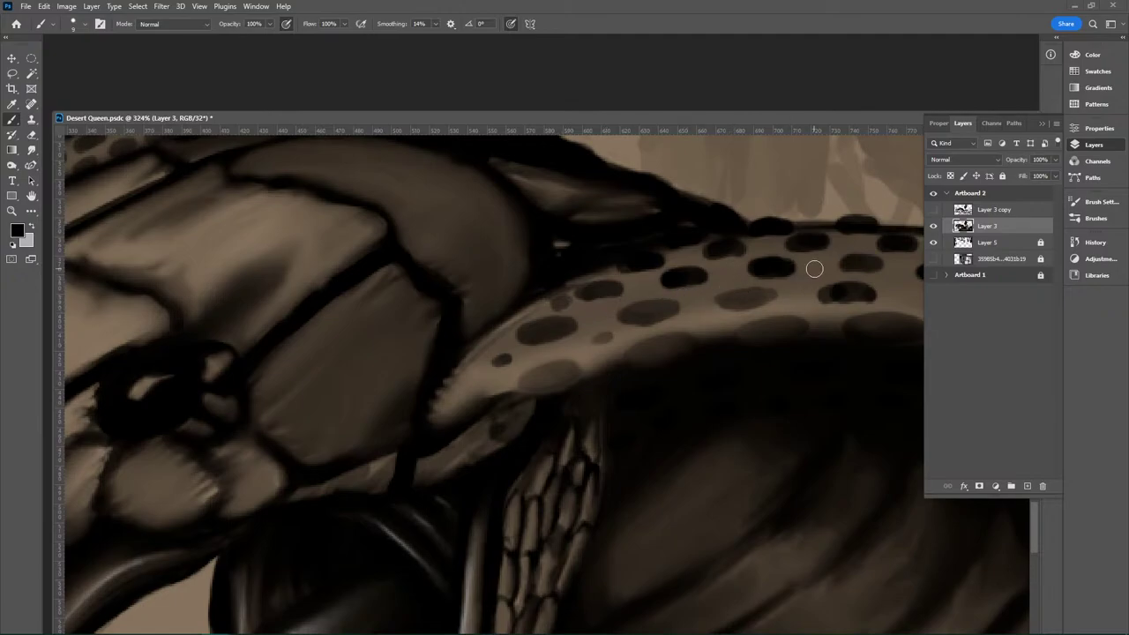
key(ctrl+z)
click(710, 319)
click(802, 303)
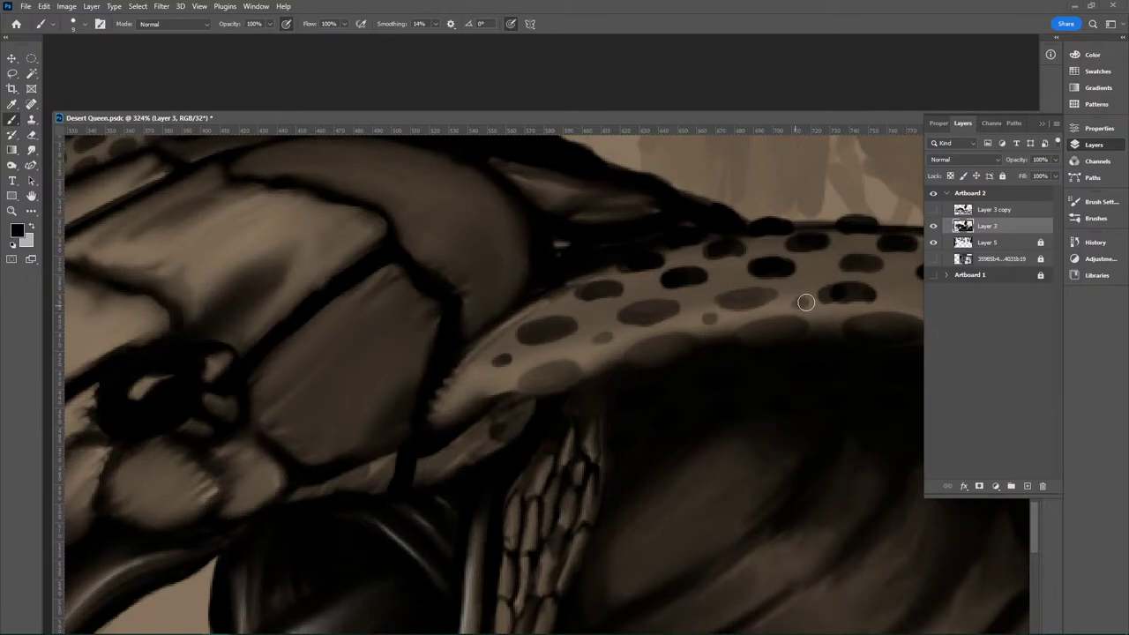
Step: Fill the gaps between the upper spot rows of the near hood rim with small dots, continuing along the crest
click(694, 294)
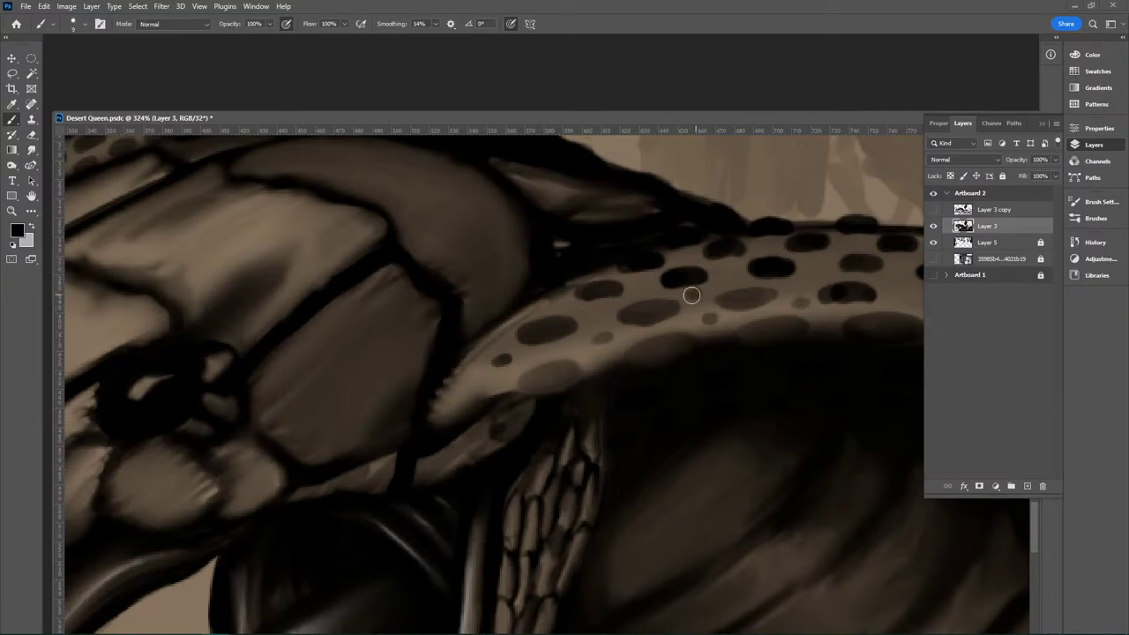
click(639, 286)
click(593, 309)
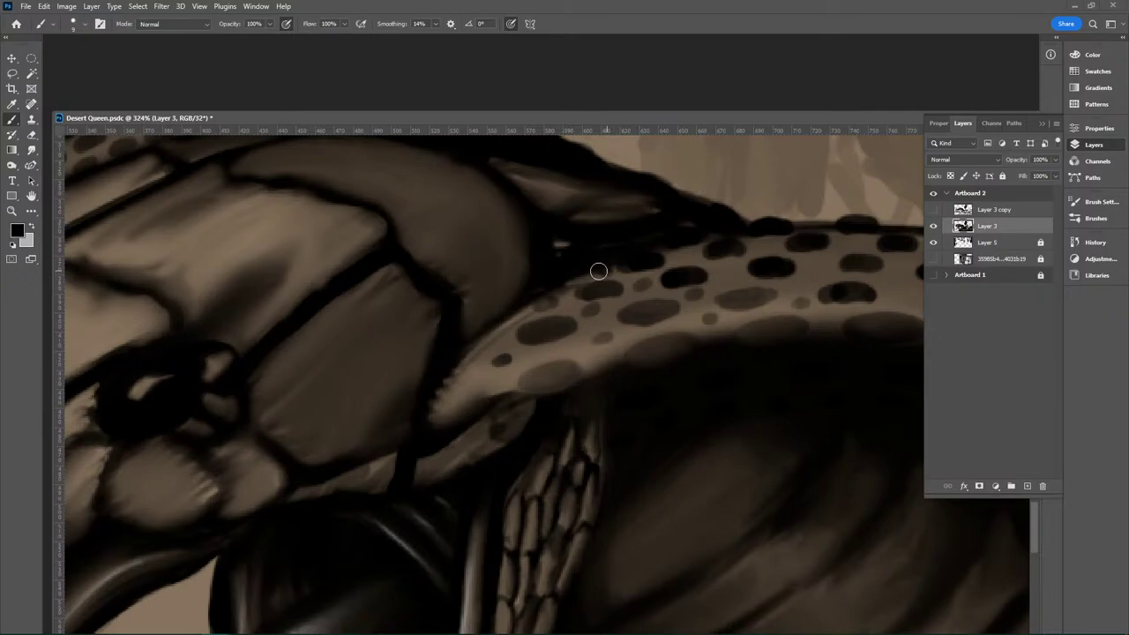
click(678, 257)
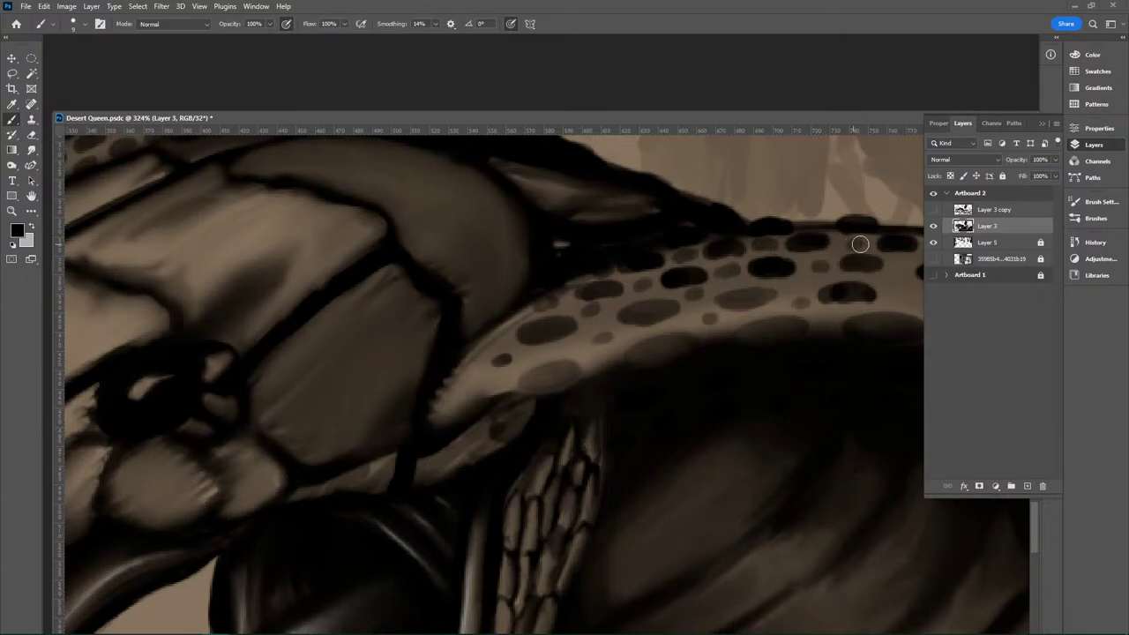
drag(771, 388, 595, 411)
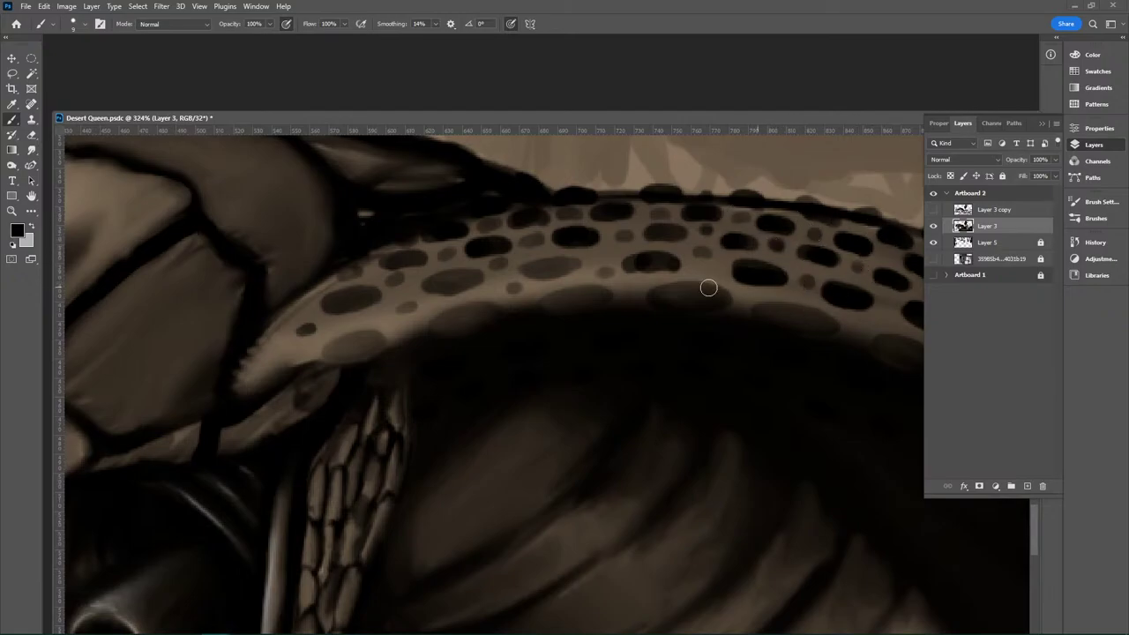
drag(746, 391, 497, 393)
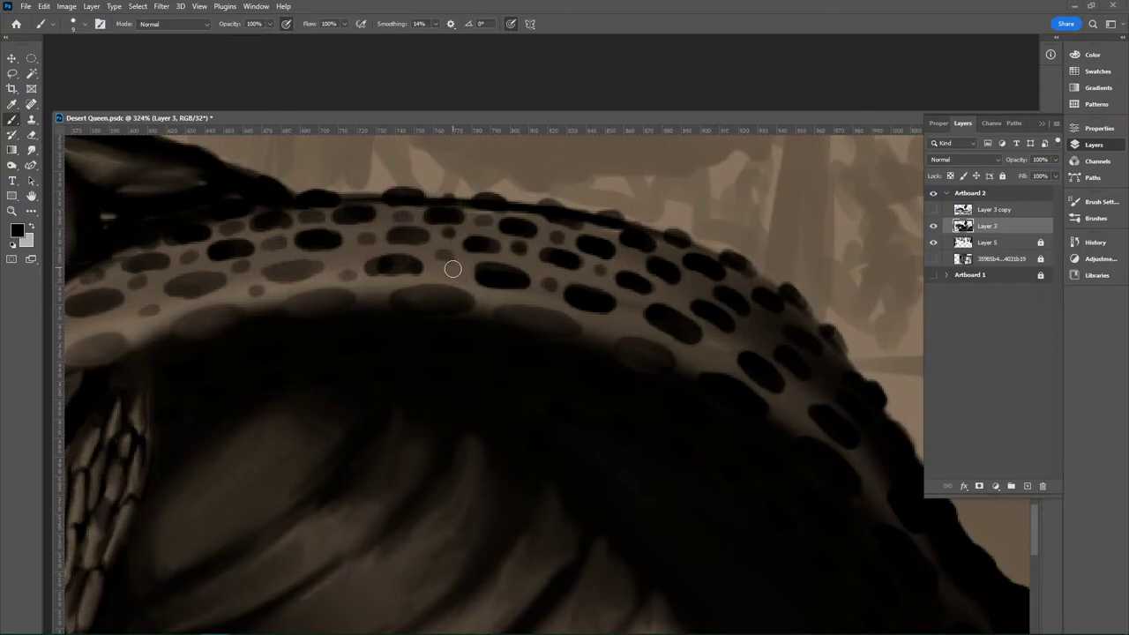
right_click(12, 119)
click(68, 152)
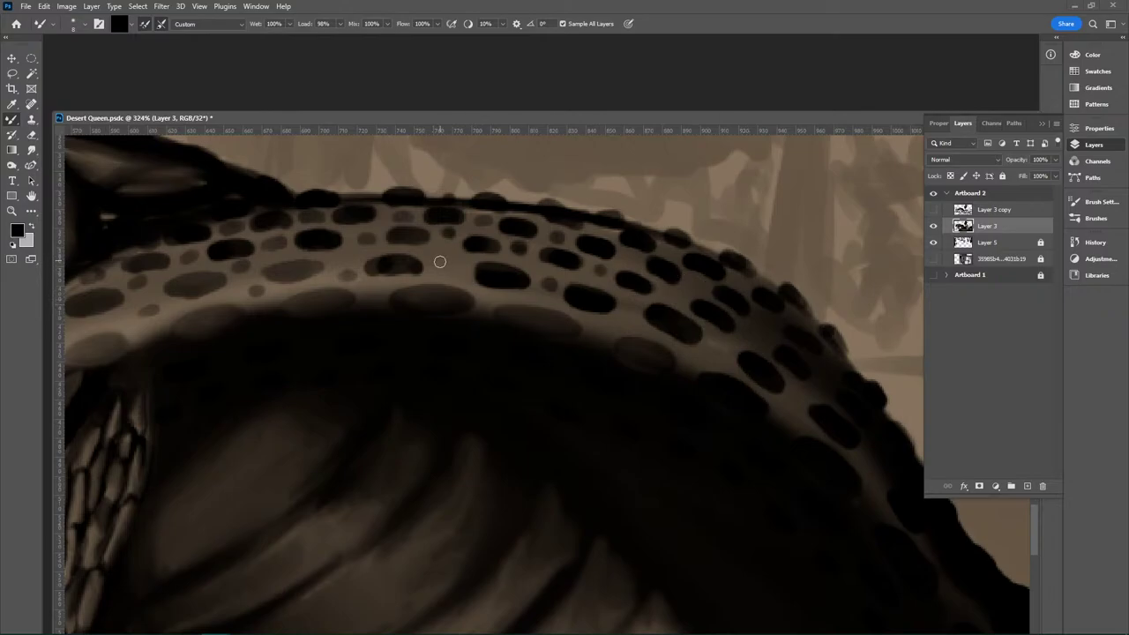
right_click(14, 124)
click(68, 122)
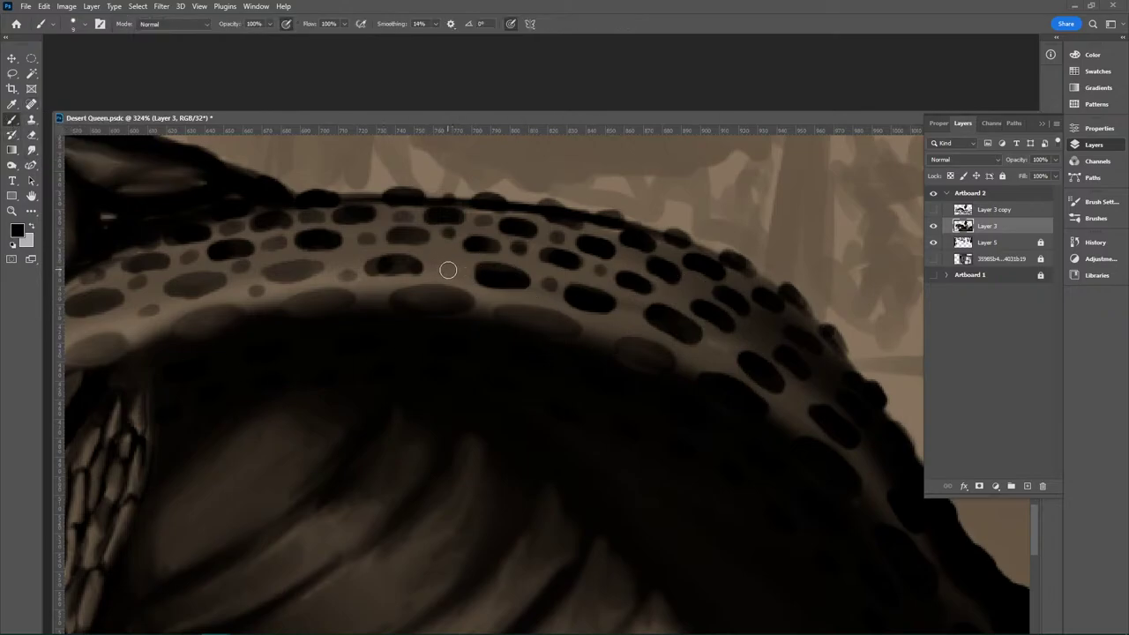
Step: Continue the filler dots over the crest and down the back slope of the near hood rim, and review the whole painting
mouse_move(721, 474)
mouse_down()
mouse_move(661, 472)
mouse_move(556, 441)
mouse_up()
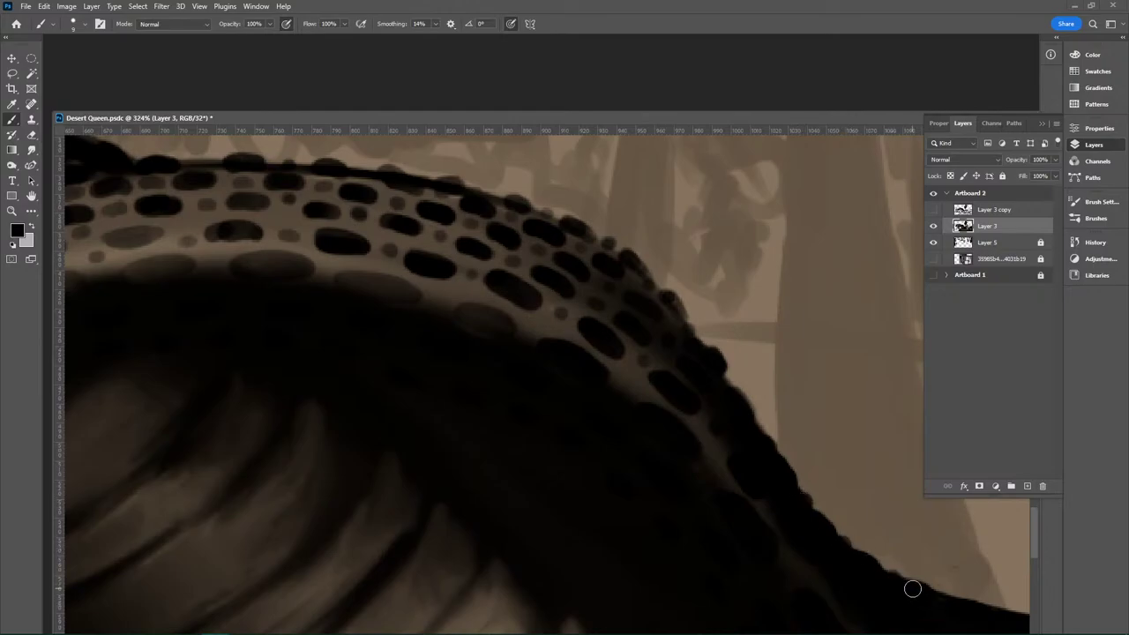
key(z)
drag(792, 443, 684, 496)
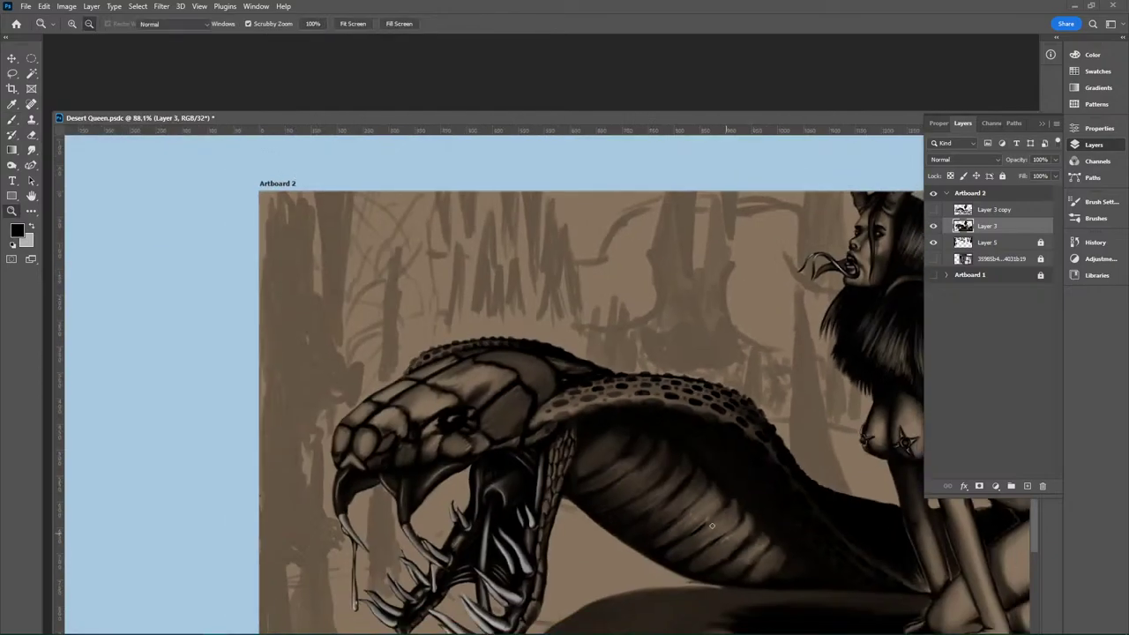
mouse_move(695, 565)
mouse_down()
mouse_move(567, 433)
mouse_move(578, 436)
mouse_up()
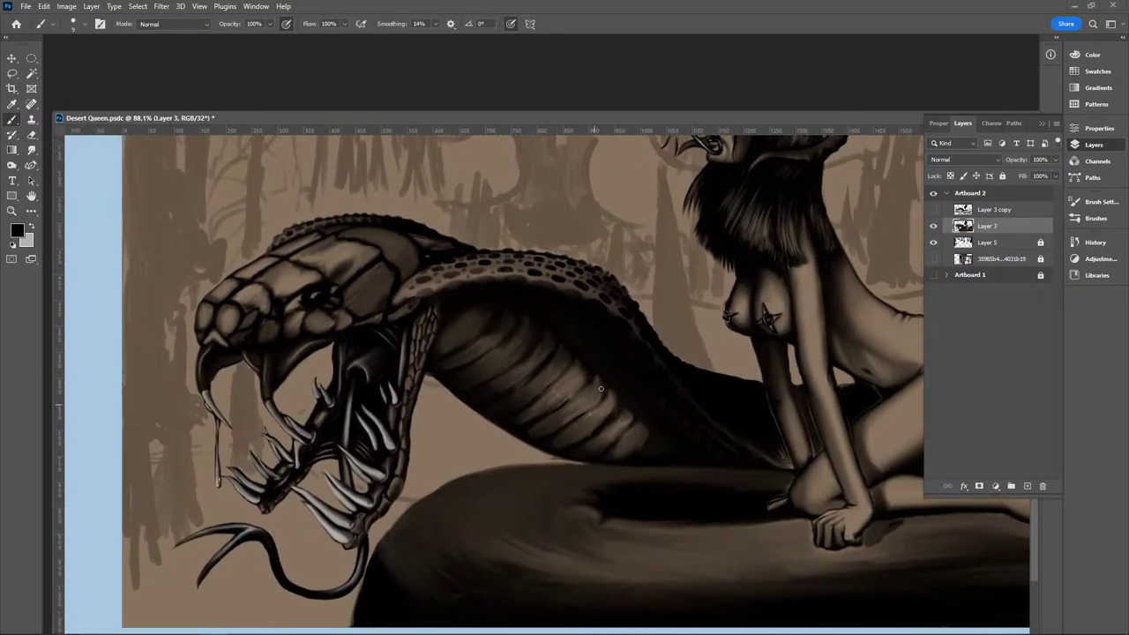
key(z)
drag(775, 439, 731, 451)
drag(688, 455, 546, 436)
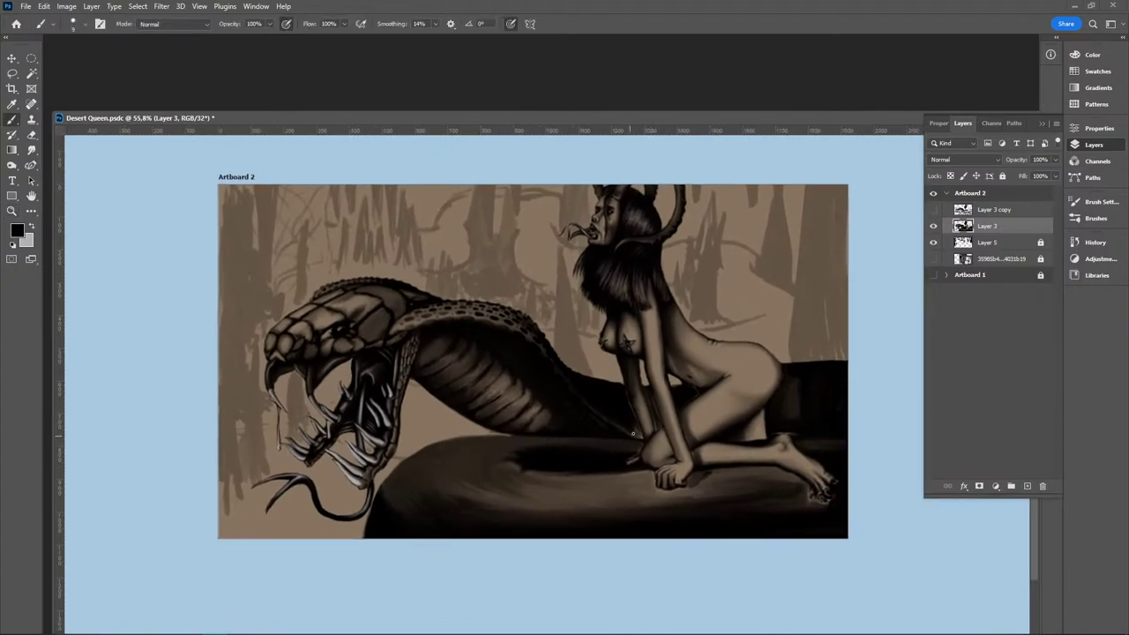
Step: Darken the outline spots at the front of the far hood edge above the head with a smaller brush
key(z)
drag(457, 328, 491, 305)
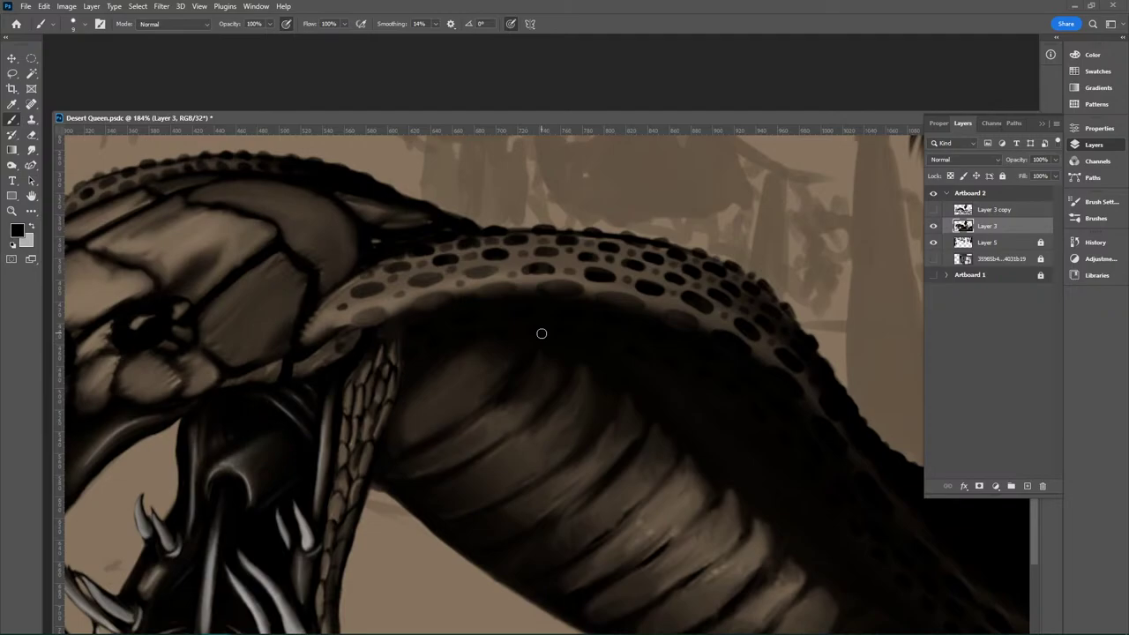
drag(394, 408, 665, 438)
scroll(383, 231, up, 6)
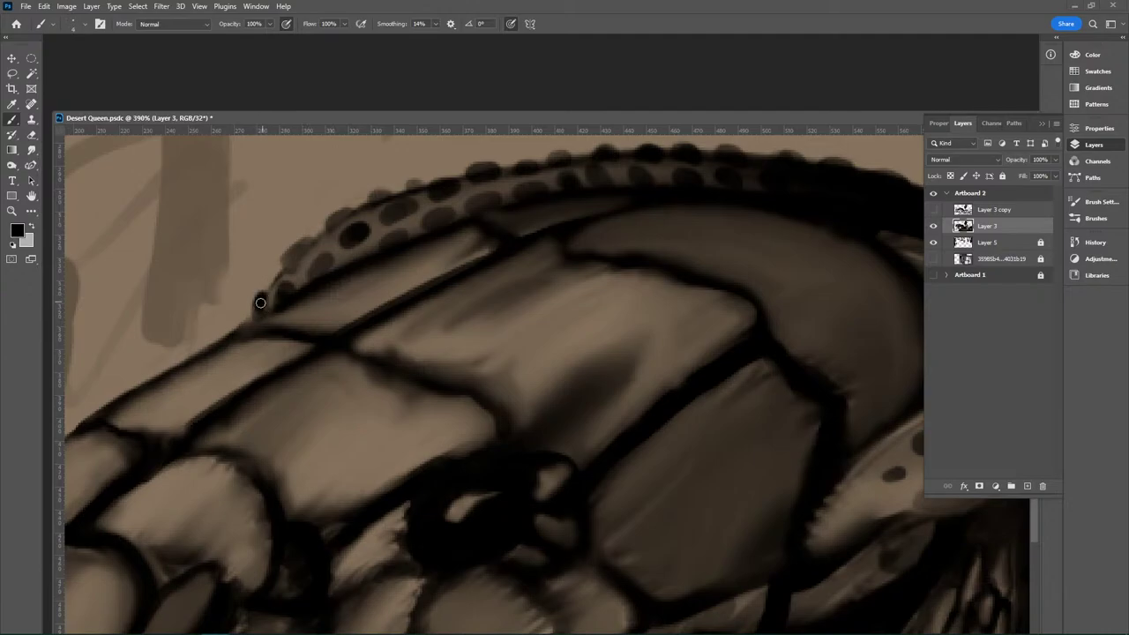
drag(302, 244, 300, 247)
drag(335, 217, 334, 221)
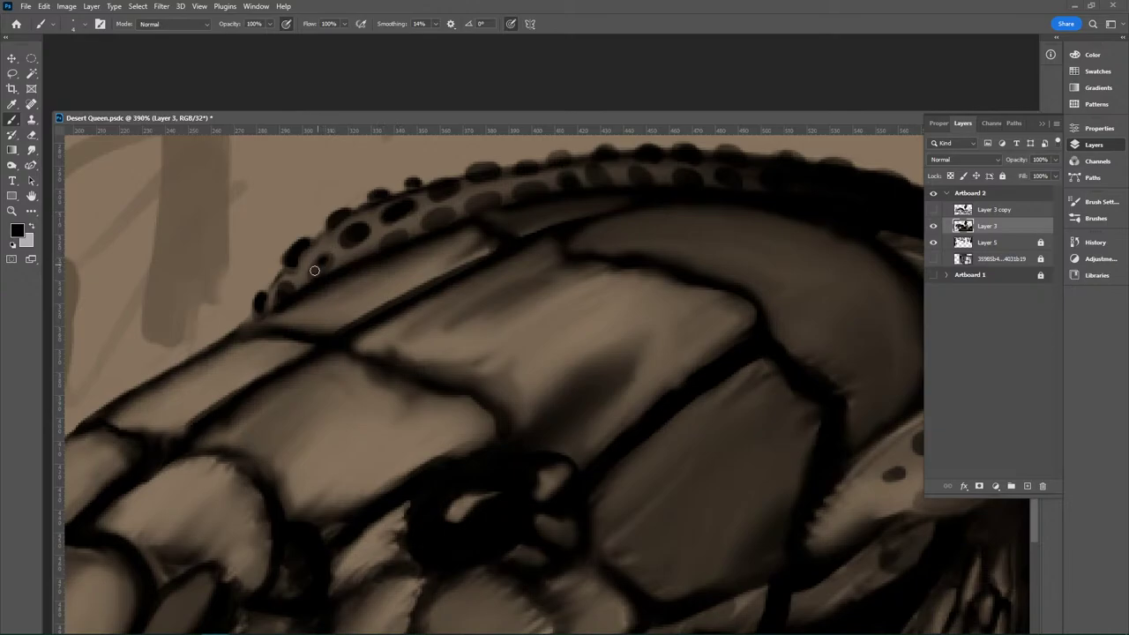
Step: Darken the inner row of spots on the far hood edge above the head and save the document
drag(314, 271, 318, 269)
drag(449, 215, 428, 225)
drag(493, 201, 472, 204)
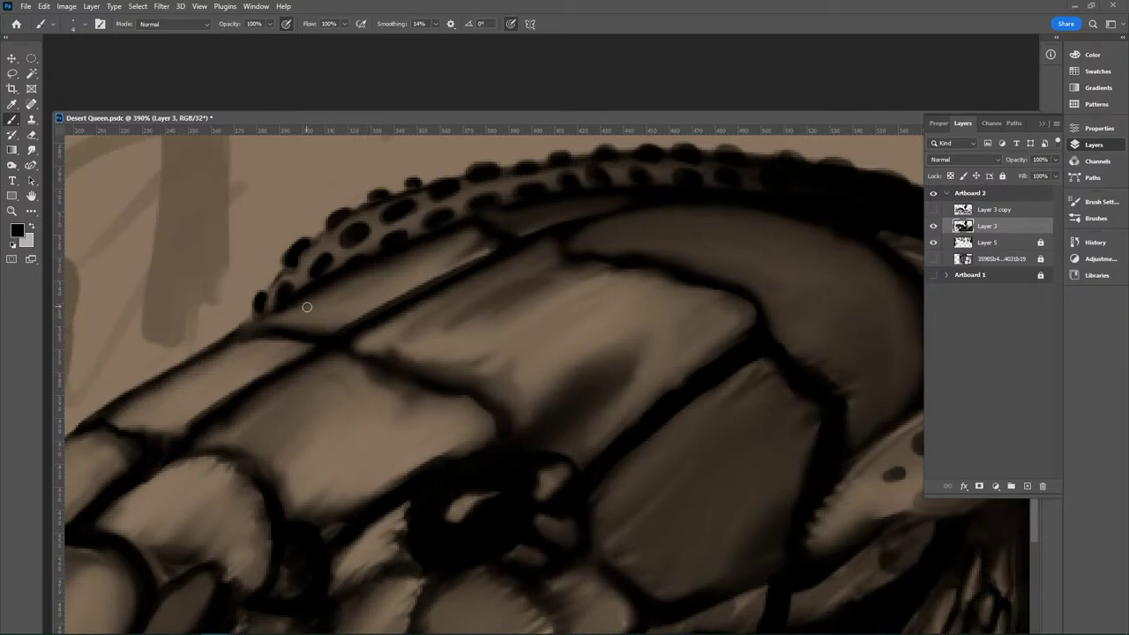
mouse_move(754, 385)
mouse_down()
mouse_move(449, 418)
mouse_move(401, 290)
mouse_up()
key(ctrl+s)
Step: Darken the frontmost large spots and small filler dots of the near hood rim beside the cheek with black strokes
drag(561, 476, 621, 189)
mouse_move(621, 468)
mouse_down()
mouse_move(855, 208)
mouse_move(272, 479)
mouse_move(274, 446)
mouse_up()
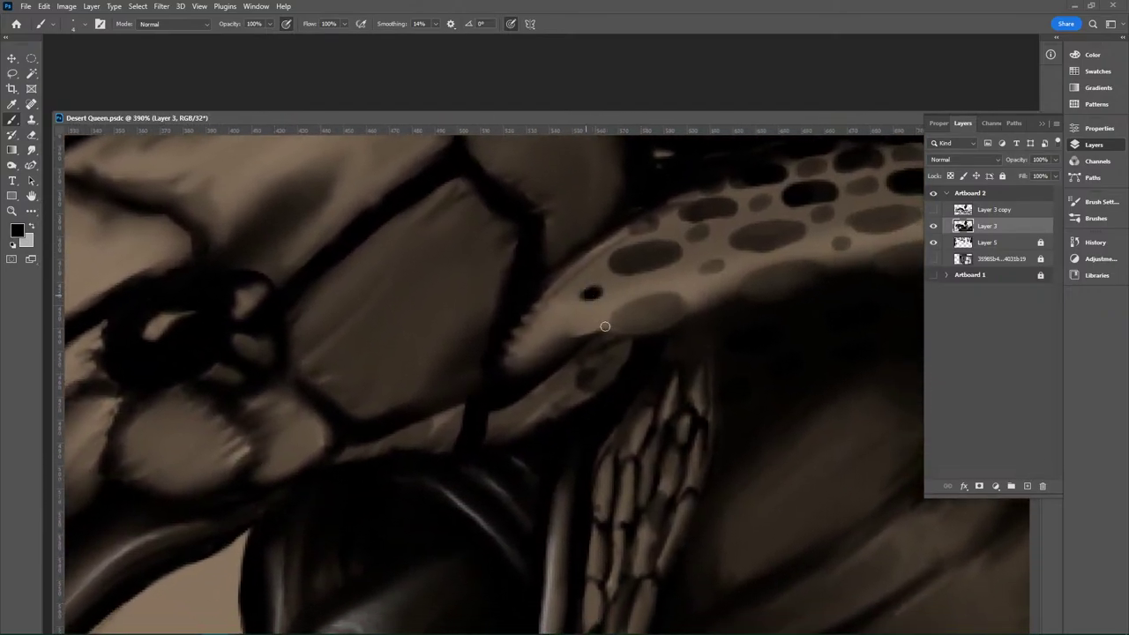
drag(675, 302, 631, 328)
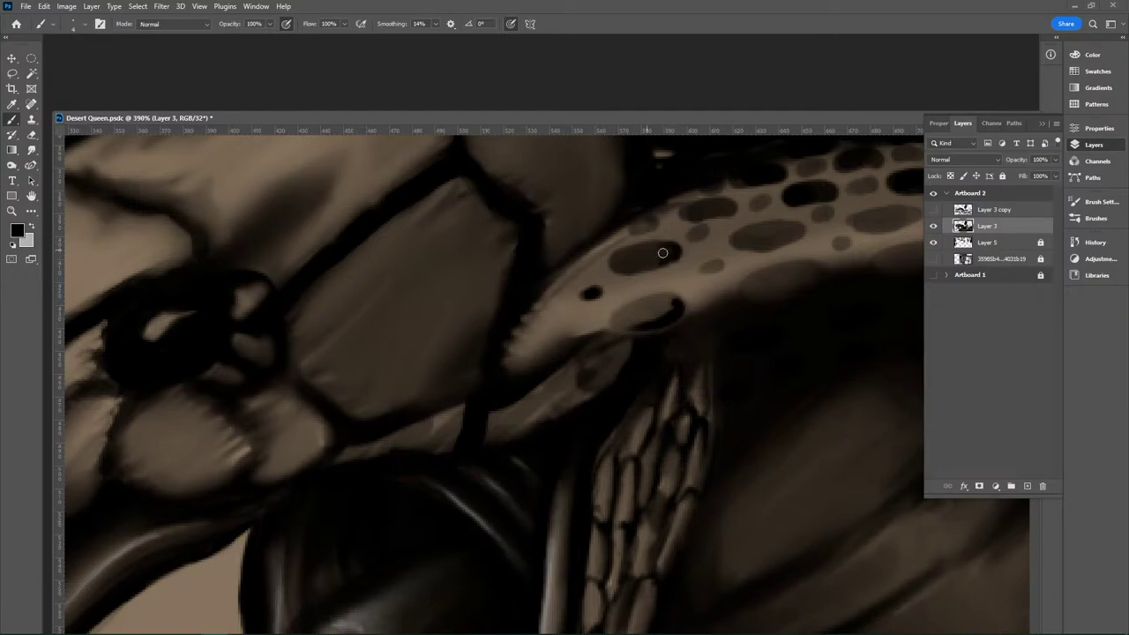
drag(672, 246, 618, 270)
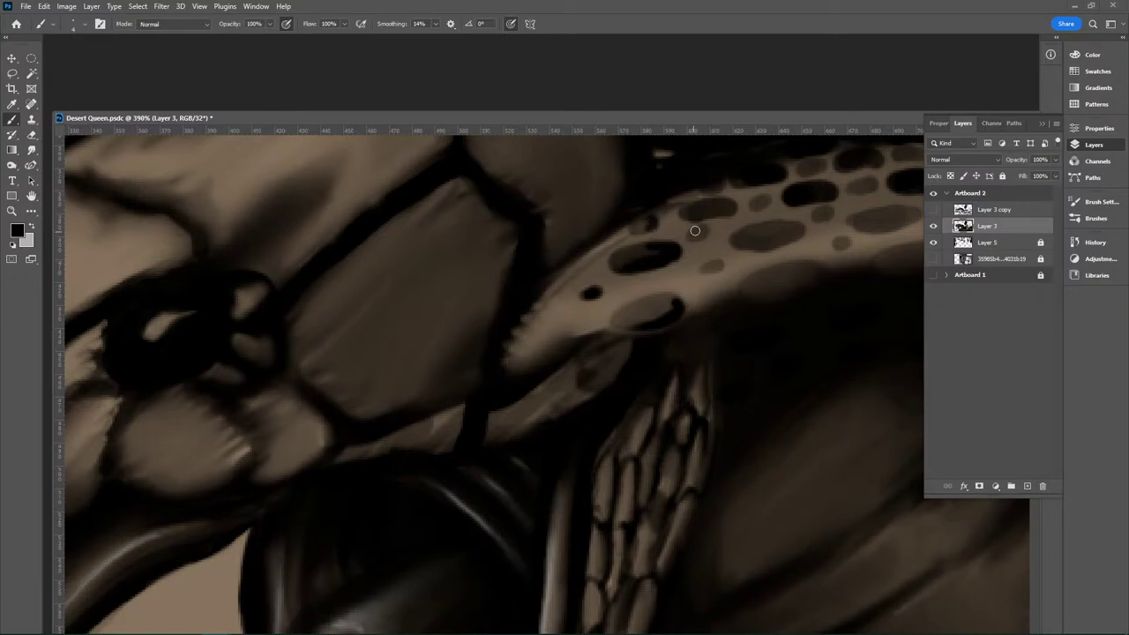
mouse_move(695, 231)
mouse_down()
mouse_move(703, 237)
mouse_move(638, 229)
mouse_up()
drag(709, 268, 718, 266)
Step: Fill in the large ovals at the front of the near hood rim in solid black and darken the small dots behind them
drag(762, 234, 776, 232)
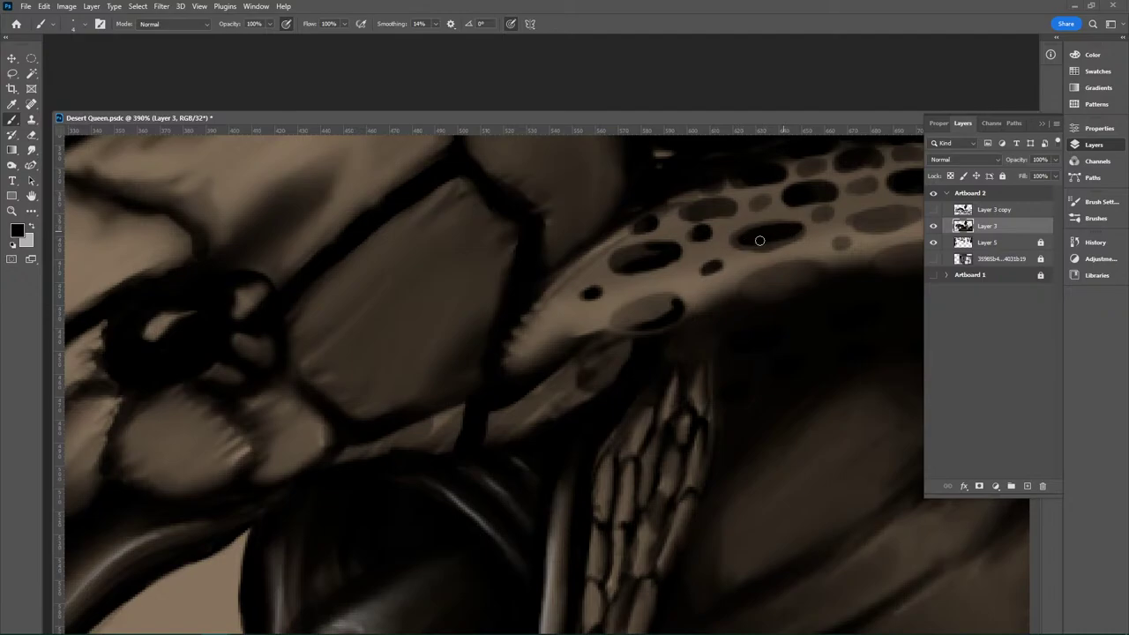
mouse_move(715, 211)
mouse_down()
mouse_move(706, 202)
mouse_move(728, 211)
mouse_move(762, 201)
mouse_up()
drag(650, 254, 628, 263)
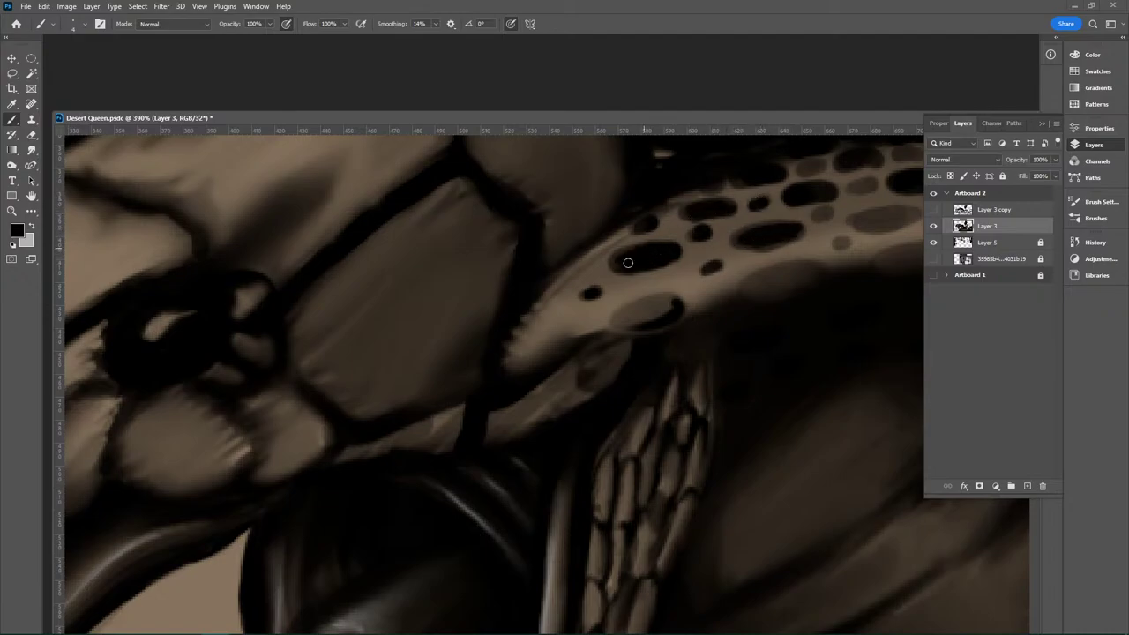
mouse_move(650, 310)
mouse_down()
mouse_move(637, 316)
mouse_move(676, 310)
mouse_up()
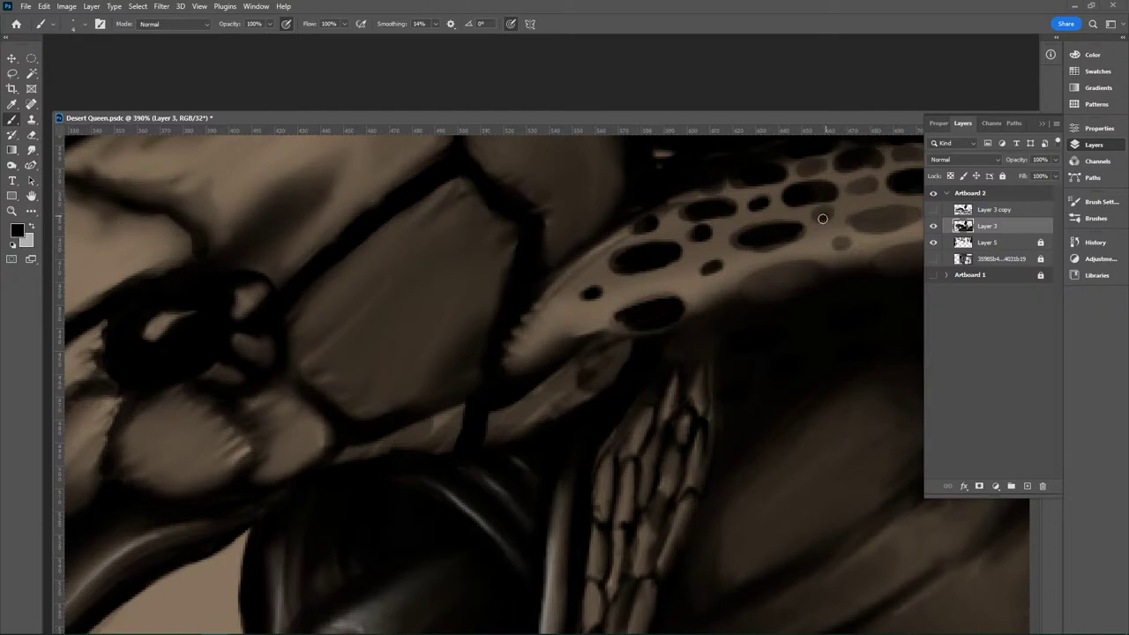
drag(822, 219, 827, 216)
drag(897, 217, 900, 219)
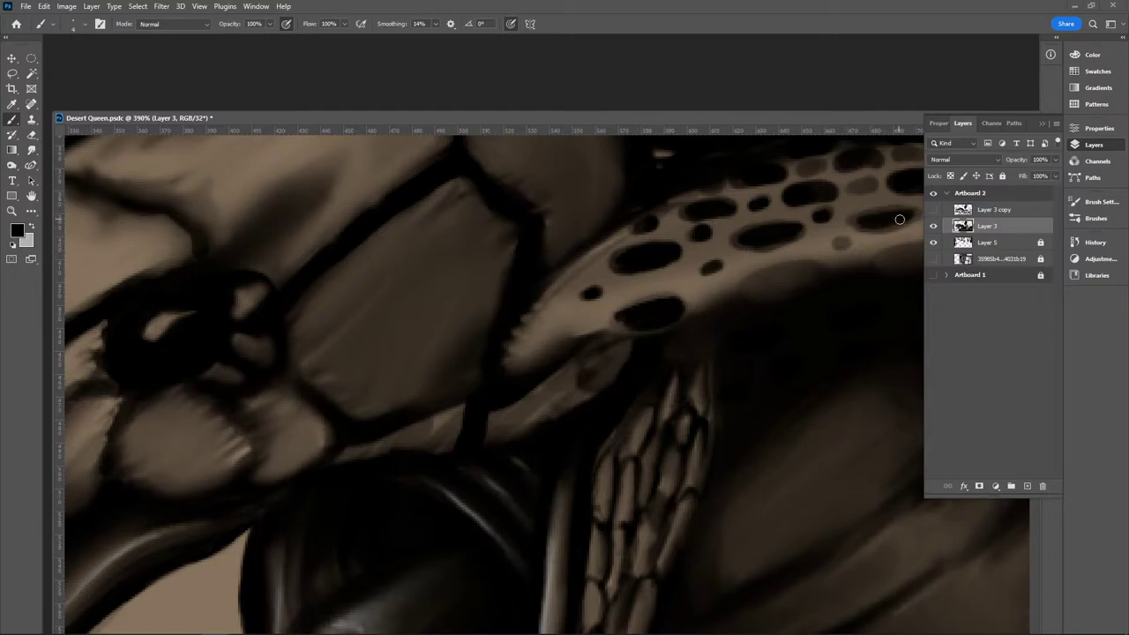
drag(845, 244, 843, 244)
drag(861, 189, 809, 167)
Step: Darken the faint filler dots and large spots along the middle stretch of the near hood rim
key(space)
drag(822, 257, 641, 291)
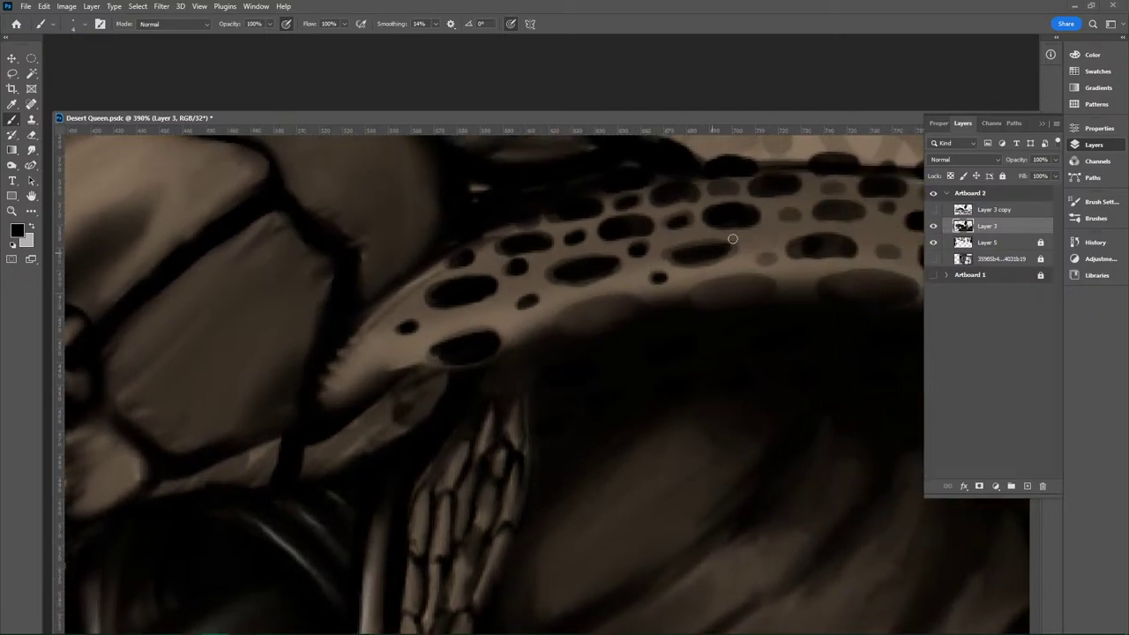
drag(734, 189, 707, 190)
mouse_move(765, 257)
mouse_down()
mouse_move(790, 215)
mouse_move(834, 191)
mouse_up()
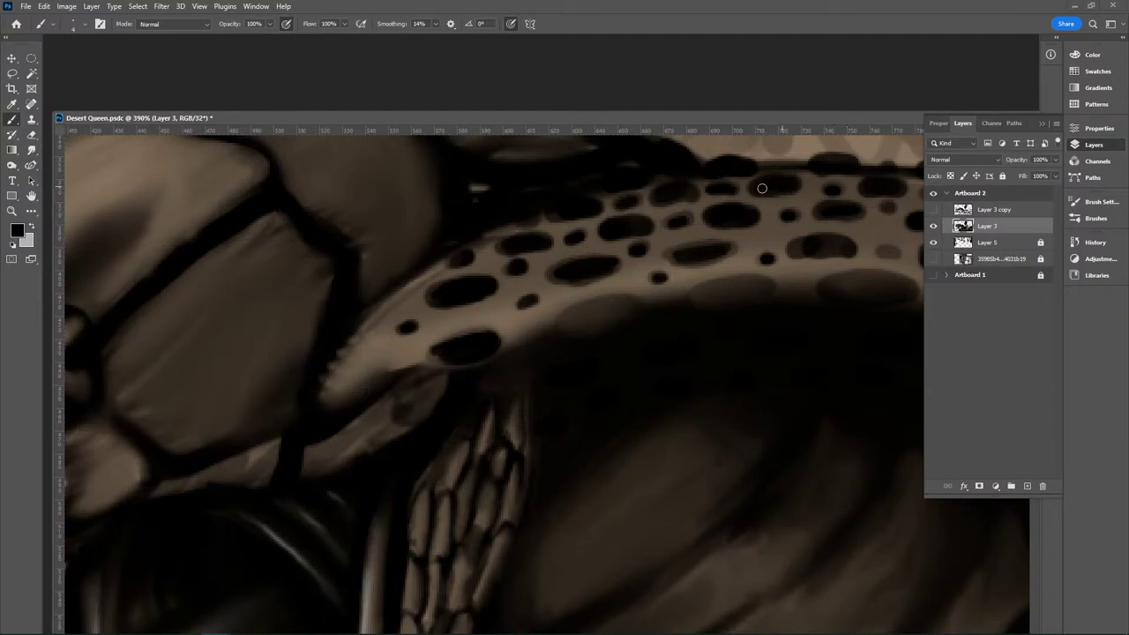
drag(783, 322, 681, 298)
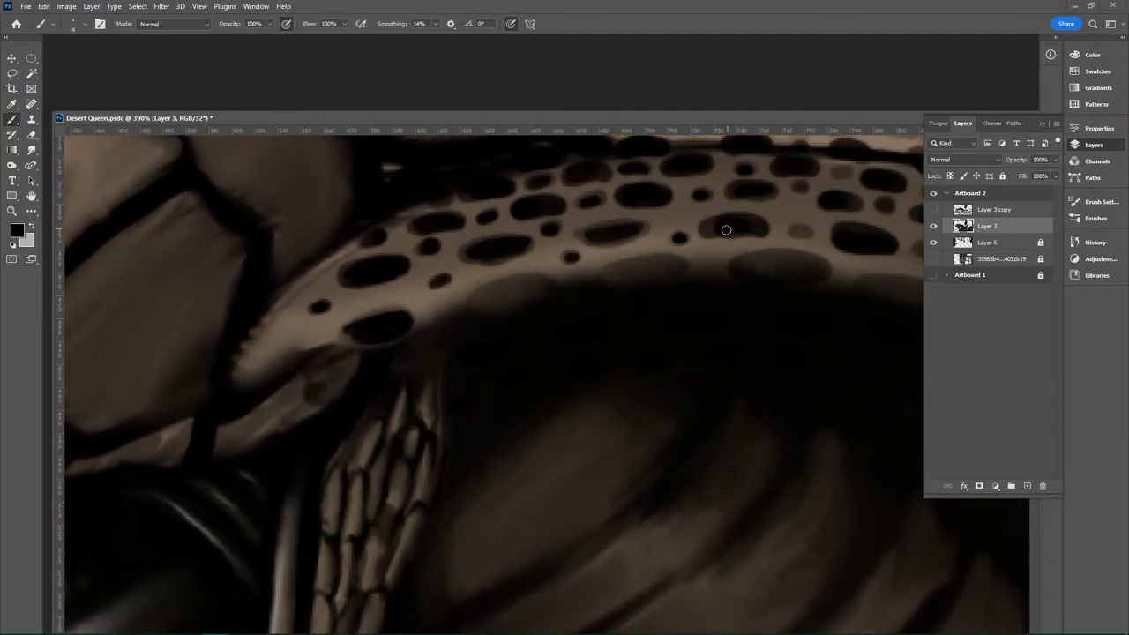
drag(802, 231, 792, 231)
drag(801, 190, 843, 174)
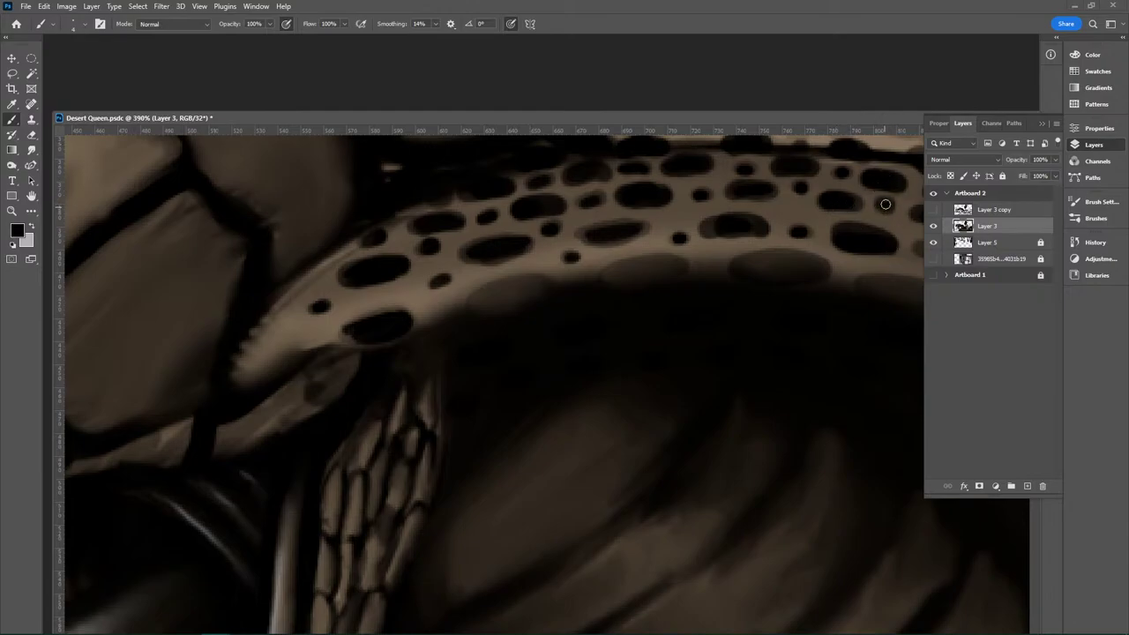
Step: Darken the faint filler dots between the large spots along the rear stretch of the near hood rim, up to its downward bend, in black
mouse_move(873, 257)
mouse_down()
mouse_move(683, 232)
mouse_move(594, 310)
mouse_up()
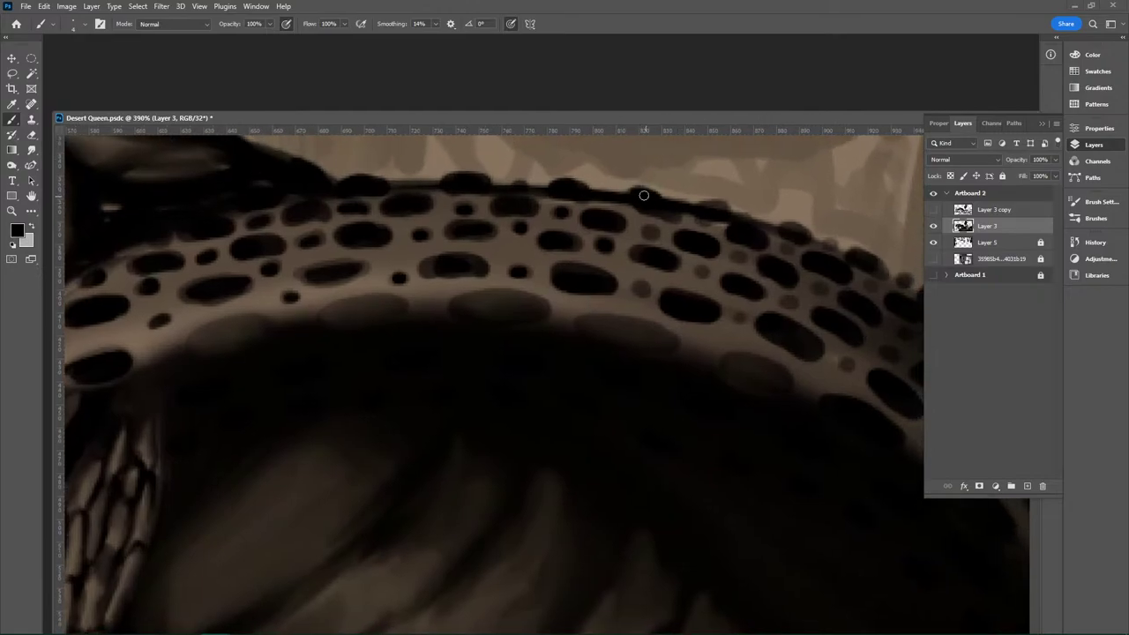
click(653, 233)
click(641, 290)
click(703, 272)
click(739, 257)
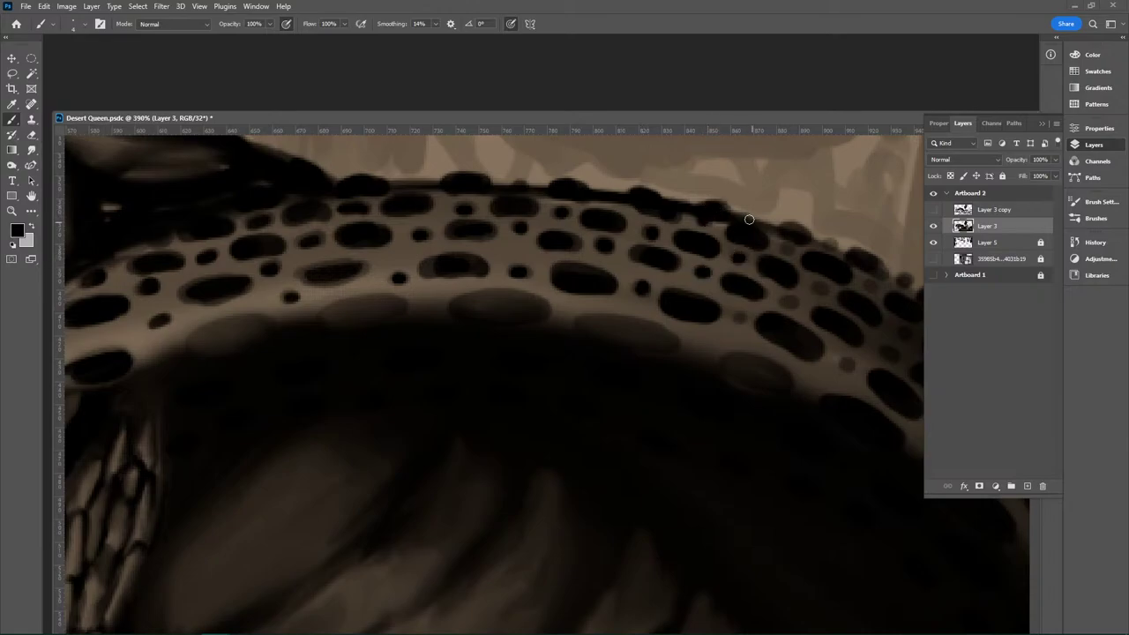
click(831, 245)
click(740, 317)
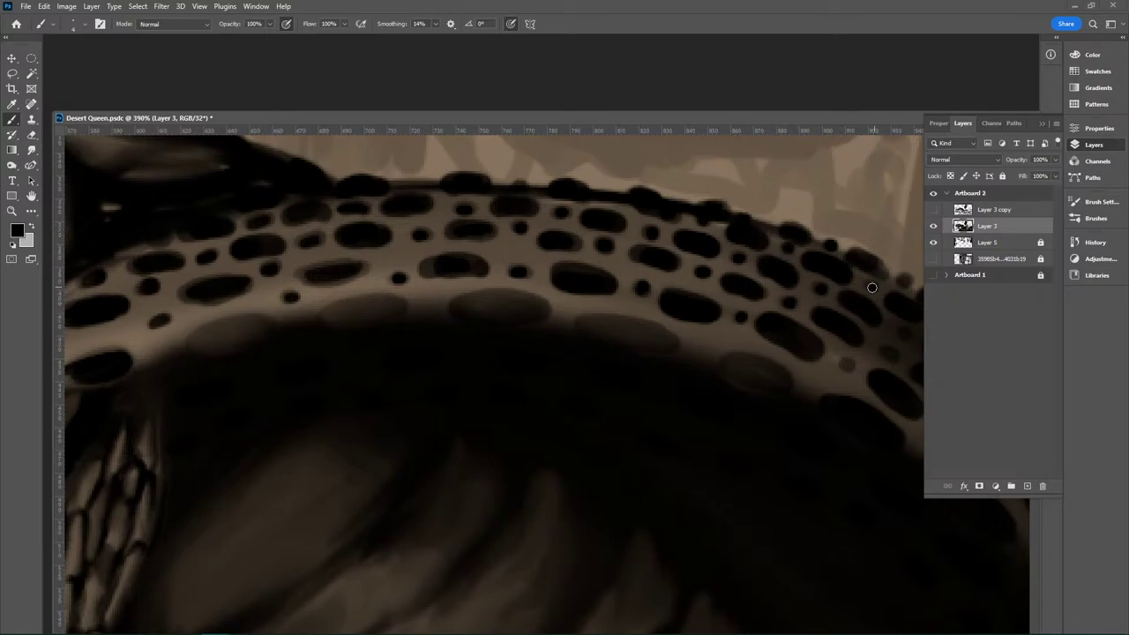
click(848, 364)
drag(852, 333, 444, 338)
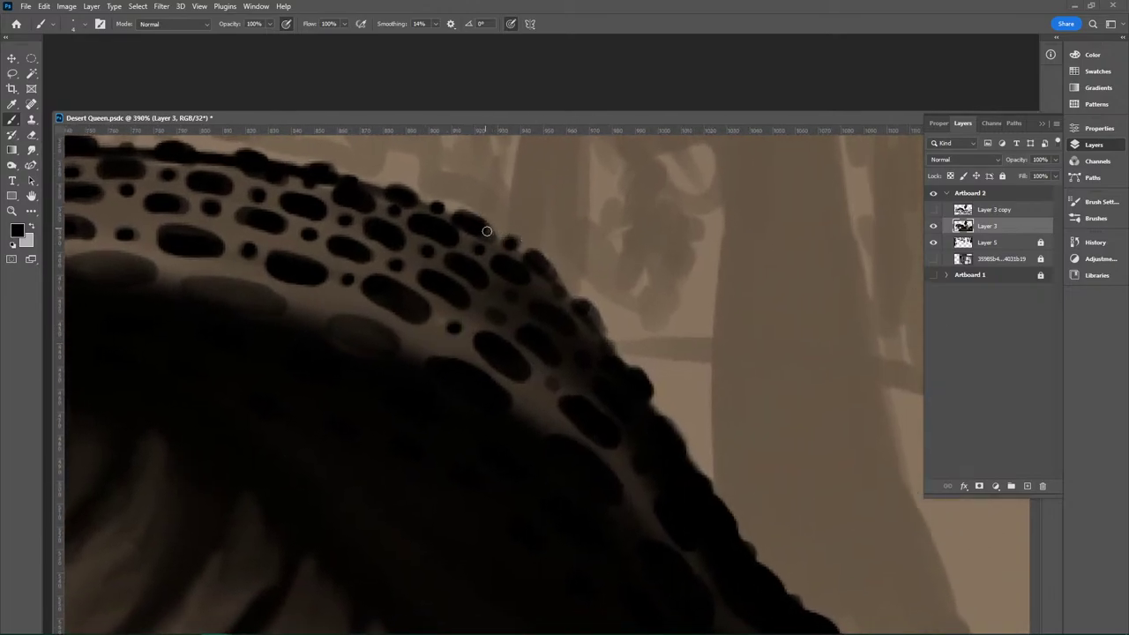
drag(550, 330, 394, 228)
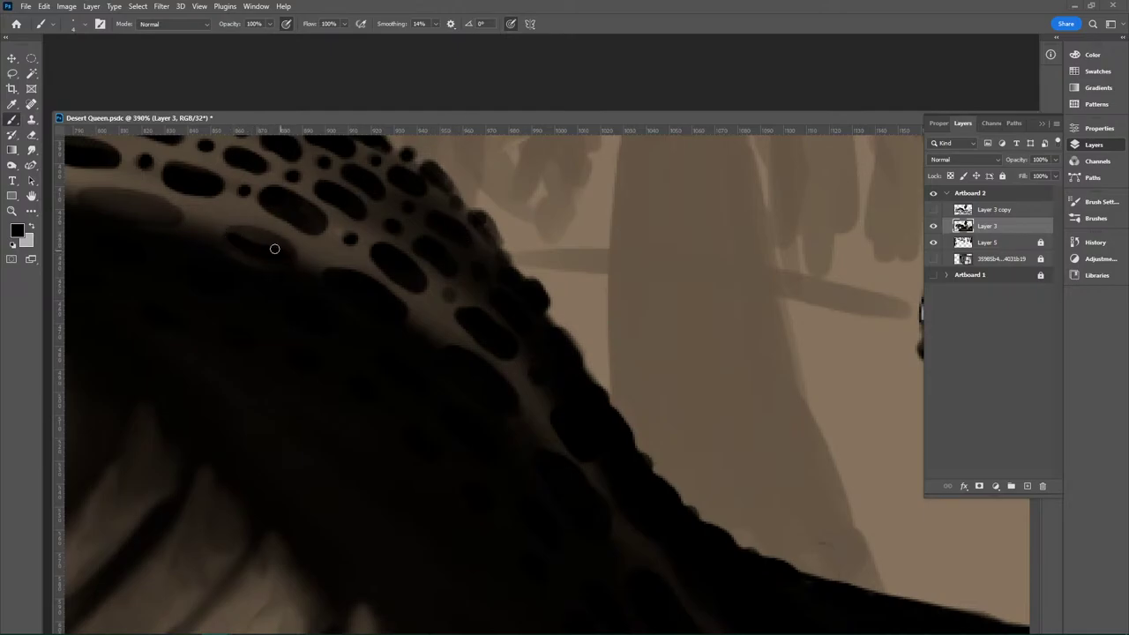
Step: Fill the centres of the faint large ovals in the lowest row of the near hood rim with black strokes
drag(292, 252, 531, 226)
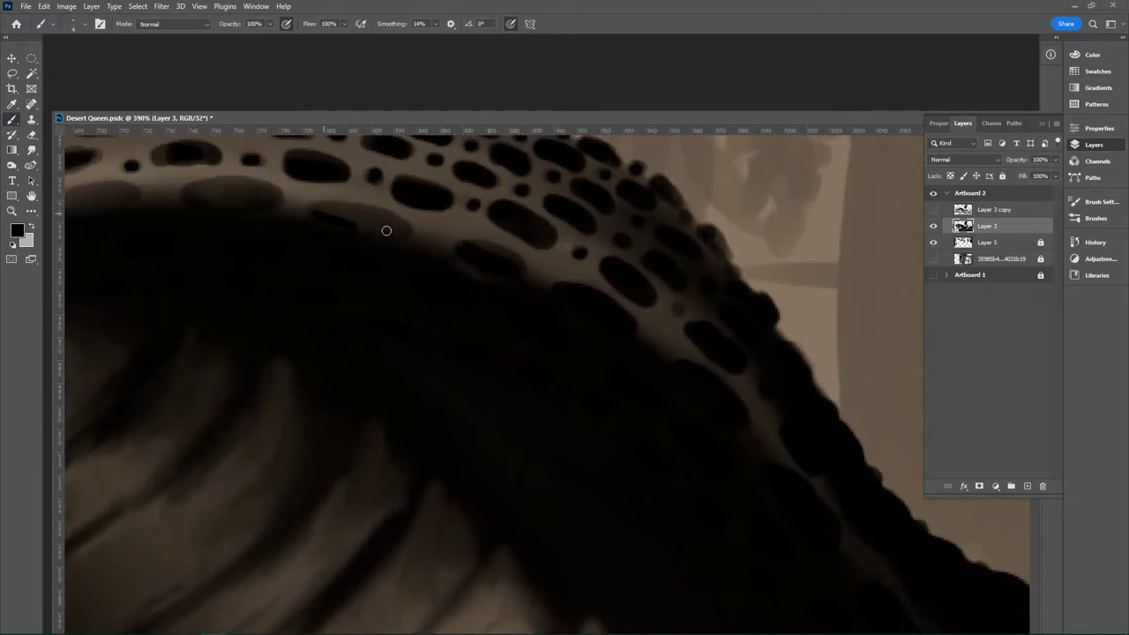
drag(197, 192, 284, 196)
drag(444, 405, 782, 475)
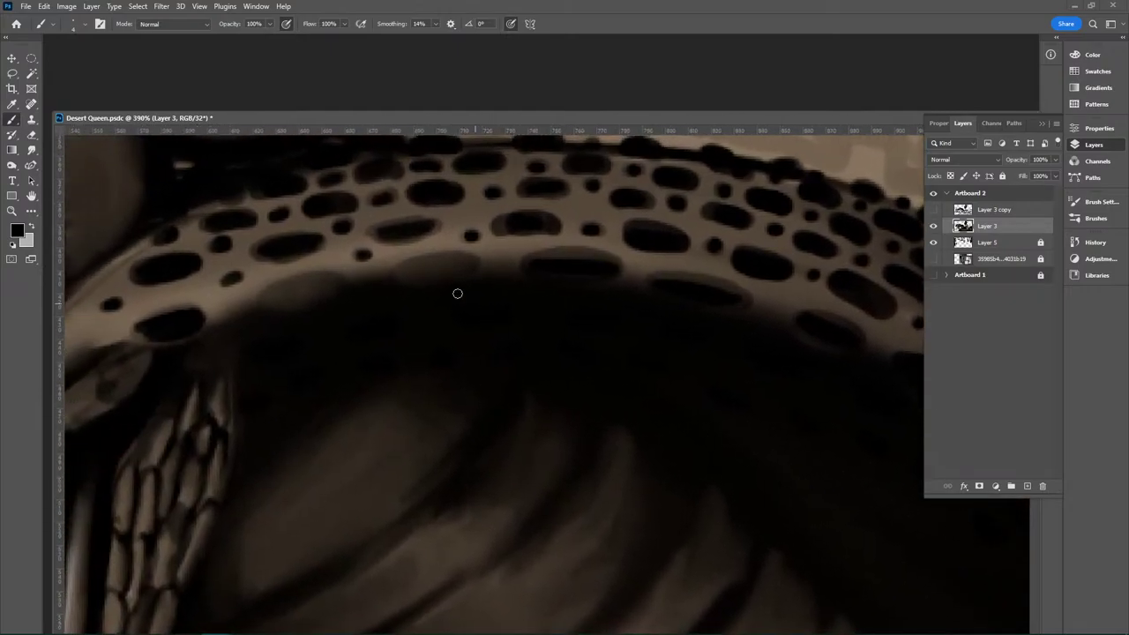
drag(462, 265, 445, 273)
drag(323, 285, 273, 315)
Step: Darken the remaining faint filler dots where the near hood rim bends steeply down towards the body
drag(697, 430, 247, 377)
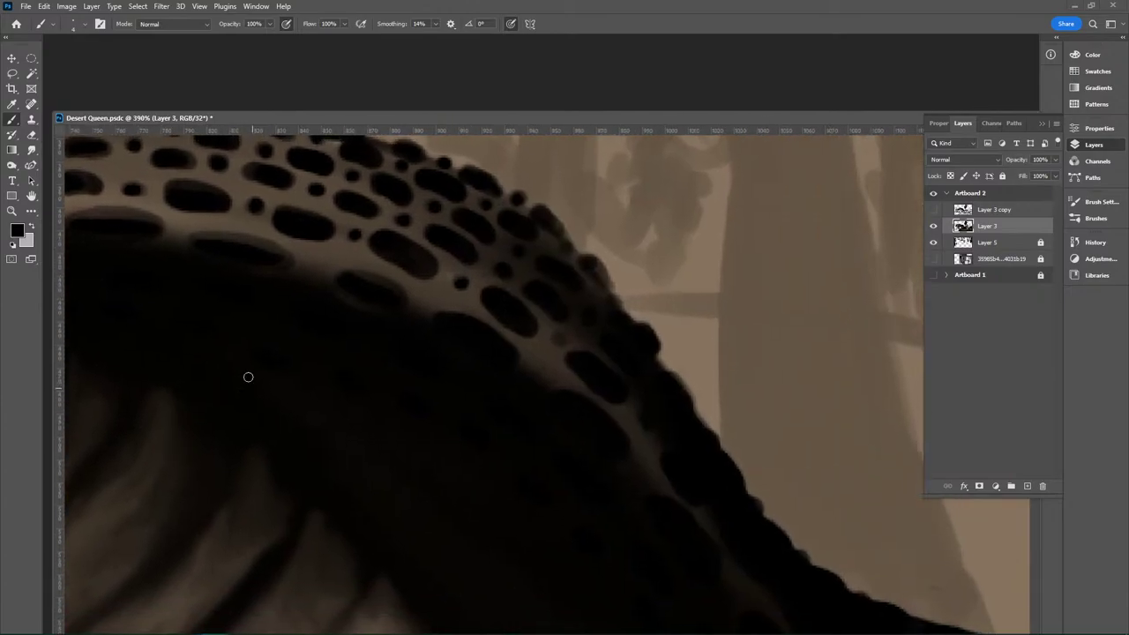
drag(739, 323, 664, 292)
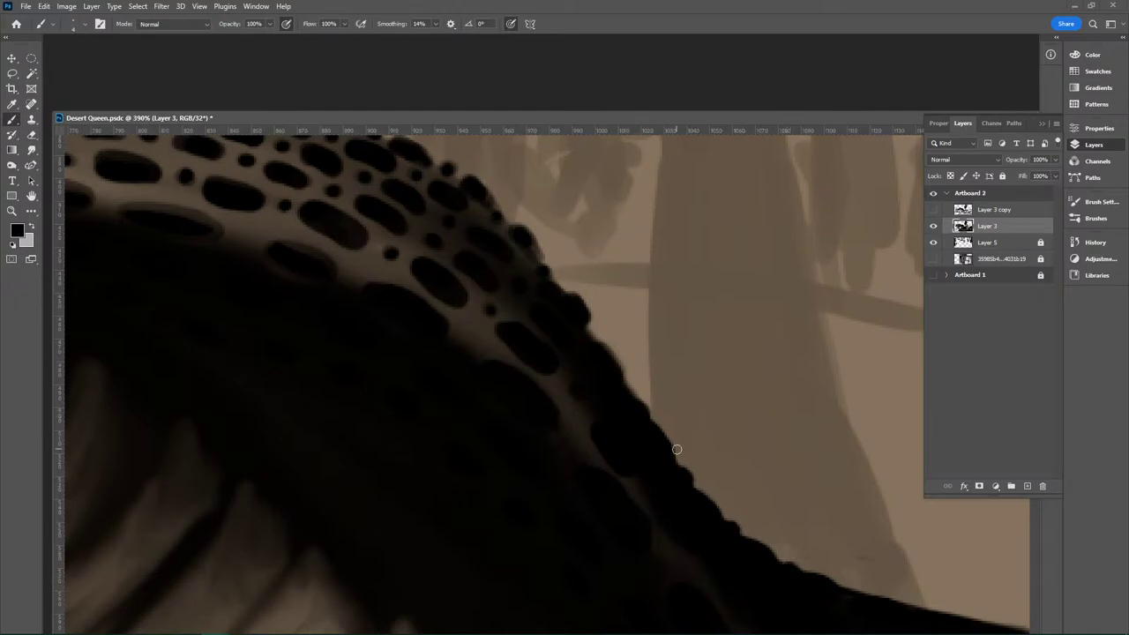
mouse_move(767, 477)
mouse_down()
mouse_move(637, 516)
mouse_move(643, 396)
mouse_move(685, 346)
mouse_up()
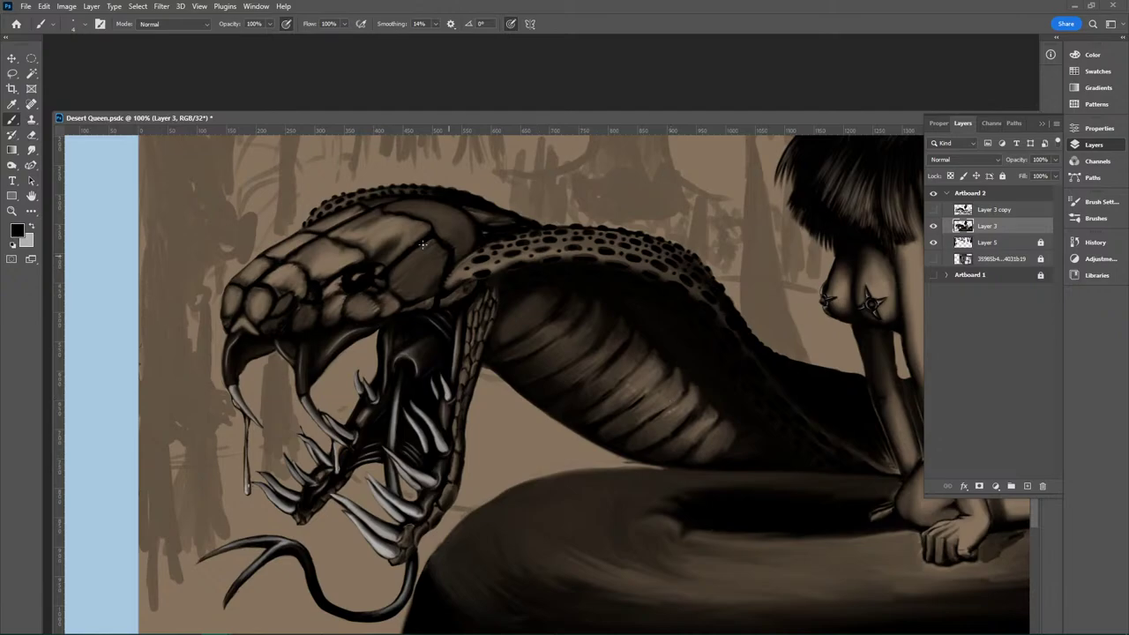
Step: Switch to the Mixer Brush and blend the black spots on the front part of the far hood rim above the head
key(ctrl+space)
drag(307, 222, 371, 214)
drag(513, 255, 473, 380)
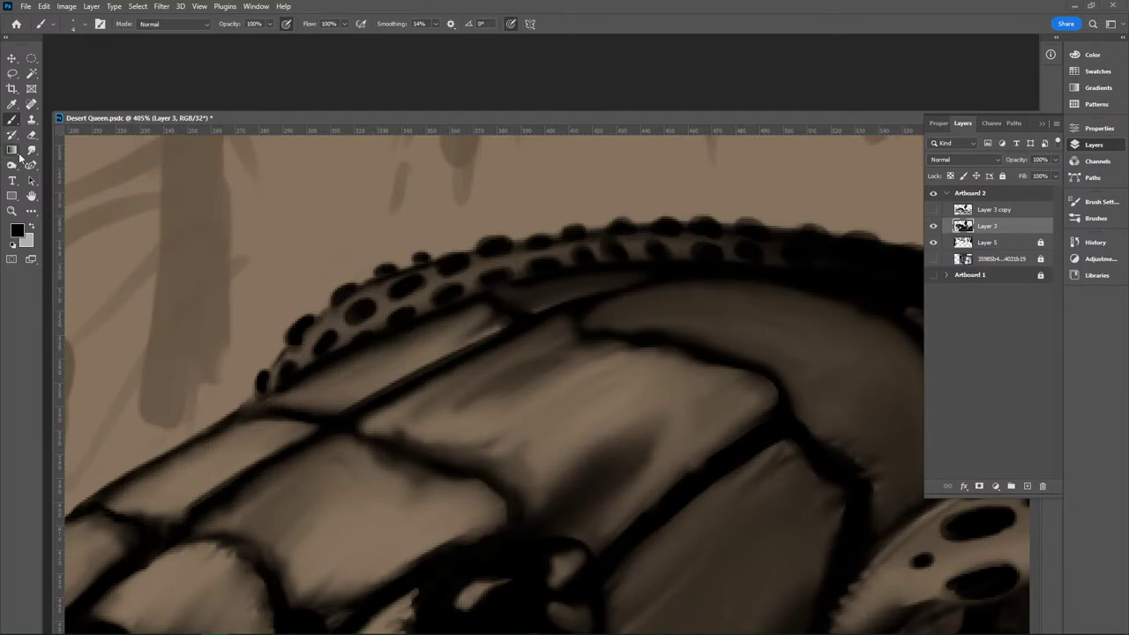
right_click(12, 120)
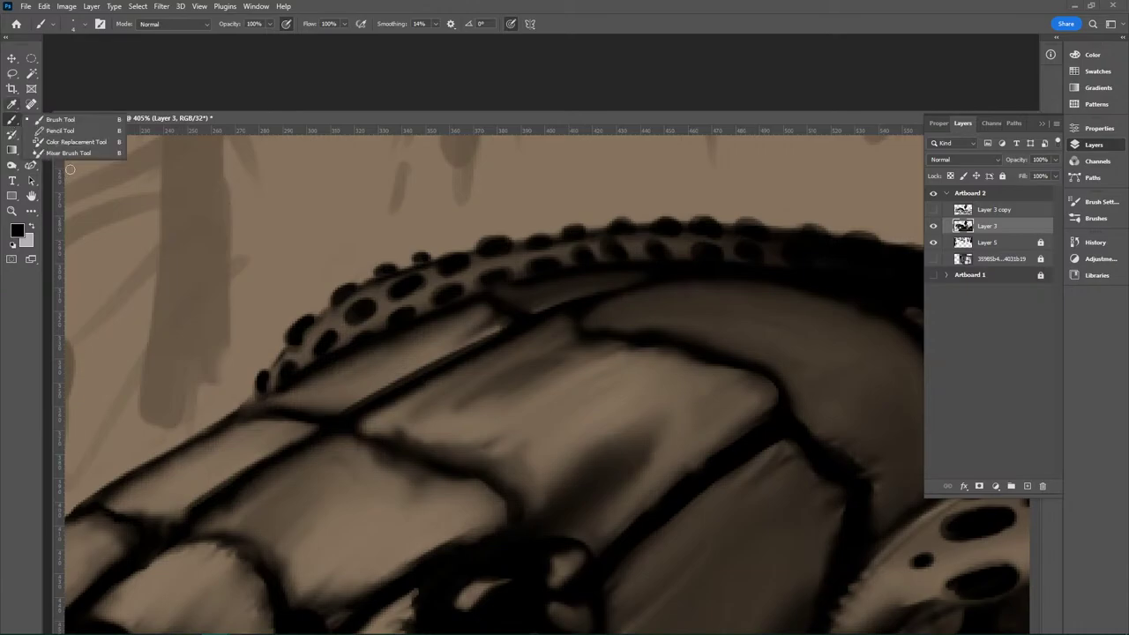
click(70, 153)
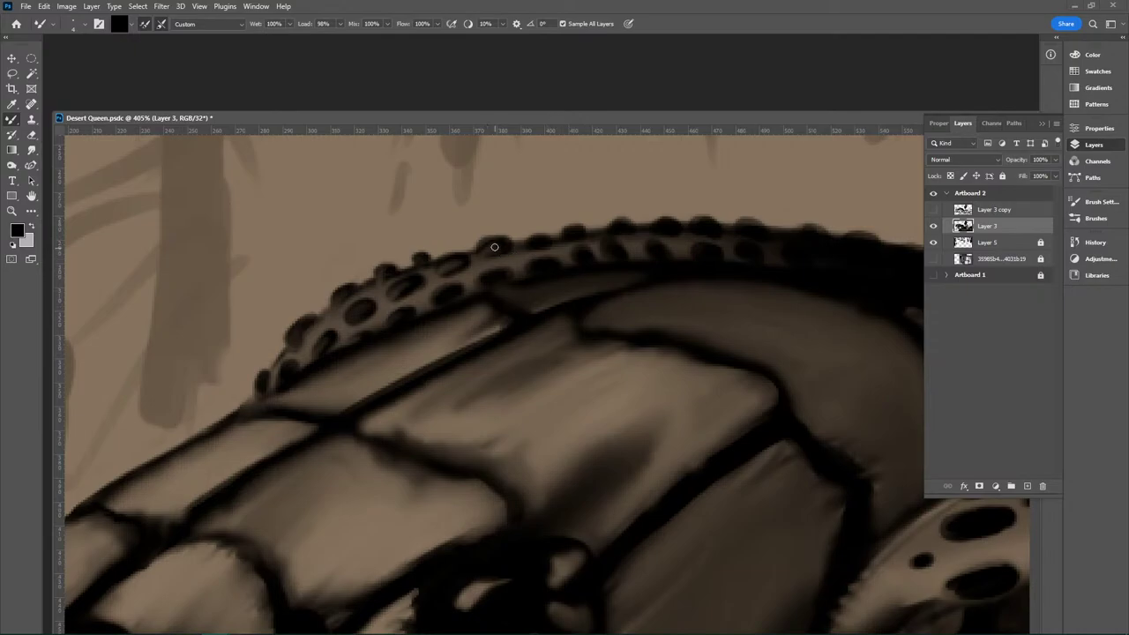
drag(523, 249, 525, 245)
click(101, 624)
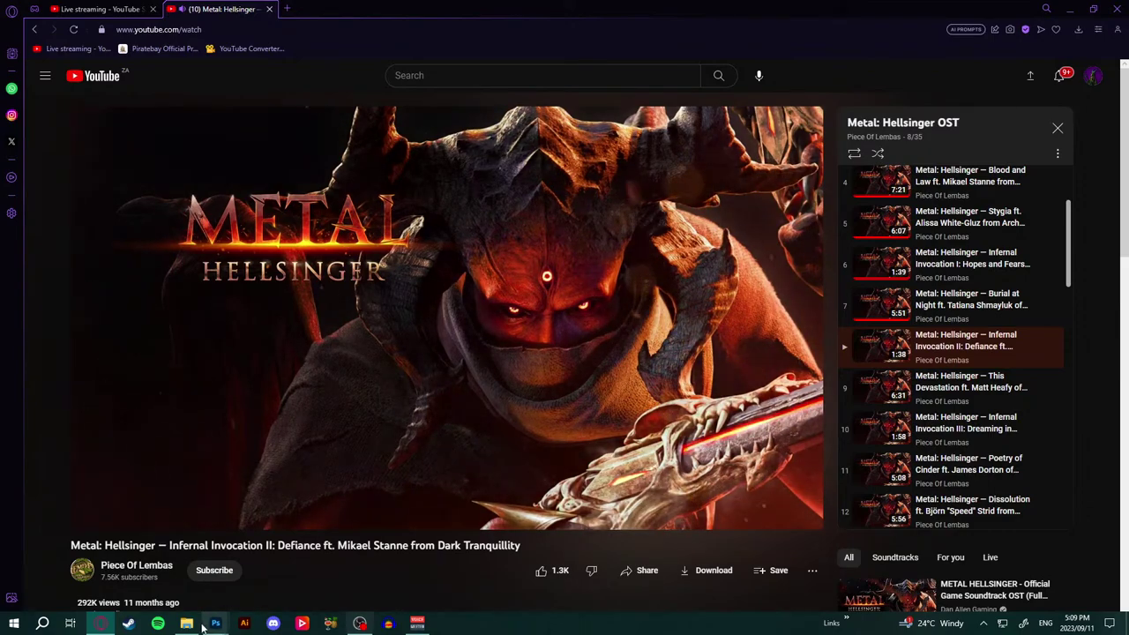
mouse_move(219, 627)
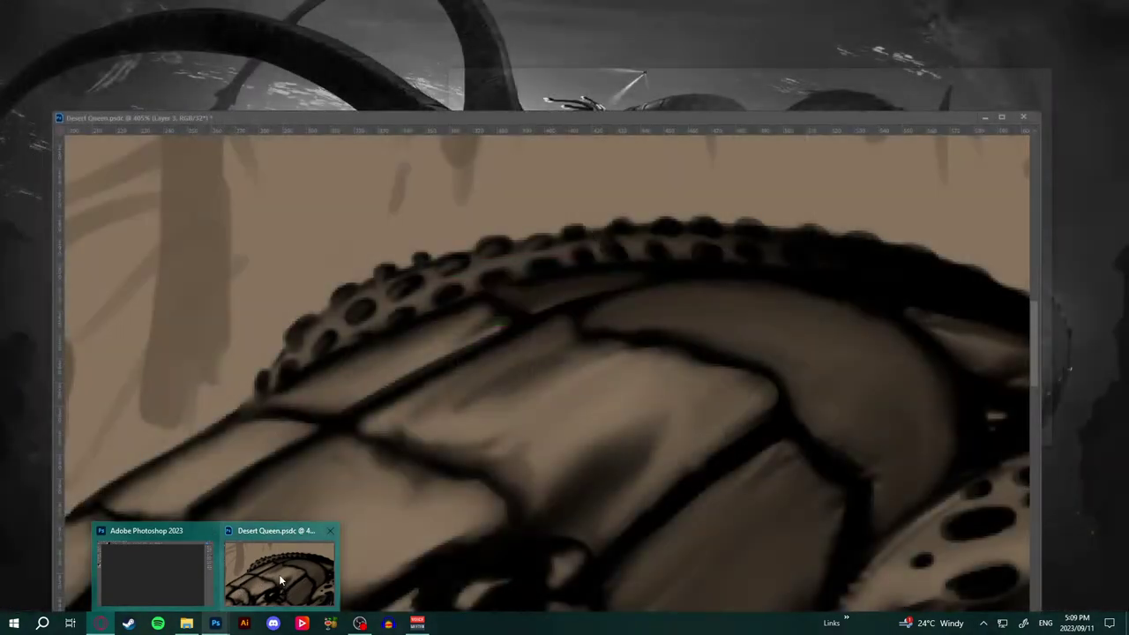
click(278, 578)
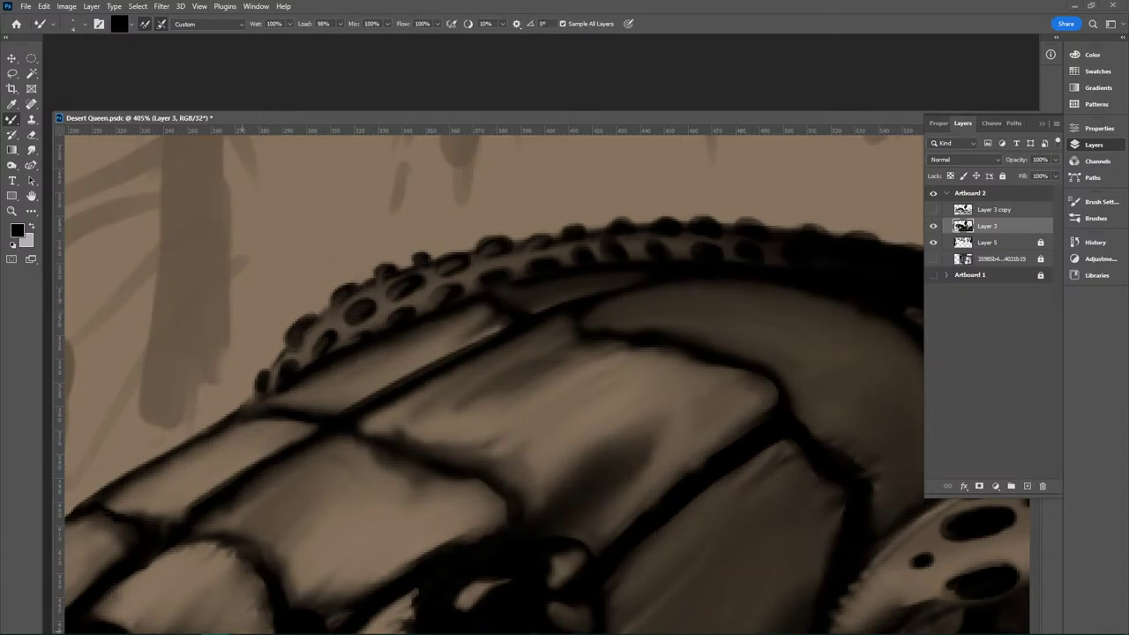
click(102, 624)
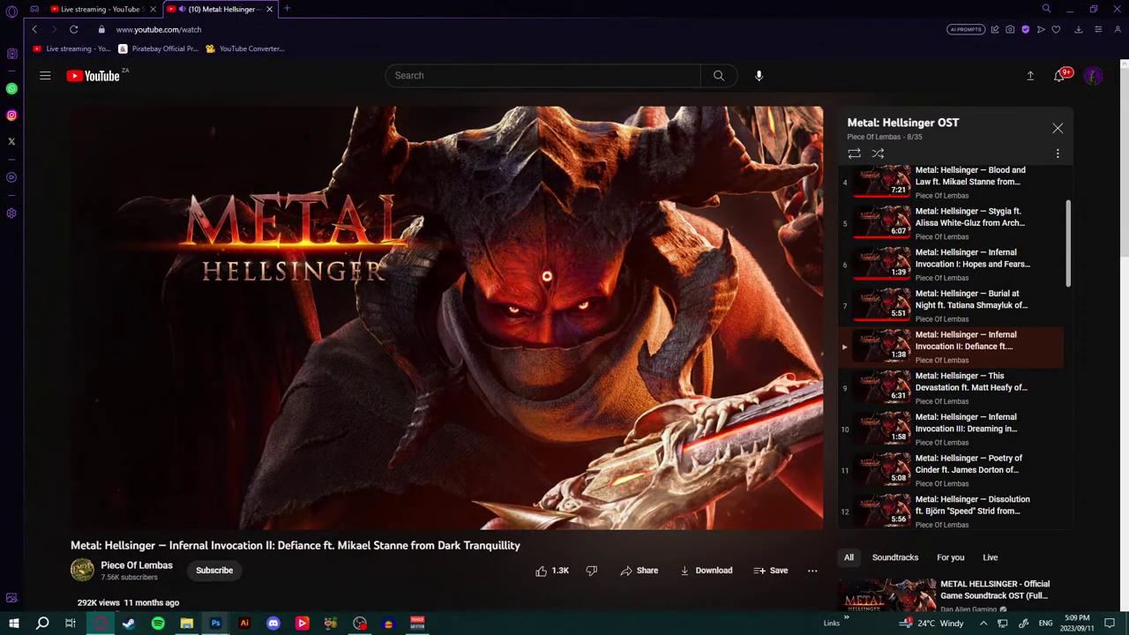
mouse_move(218, 623)
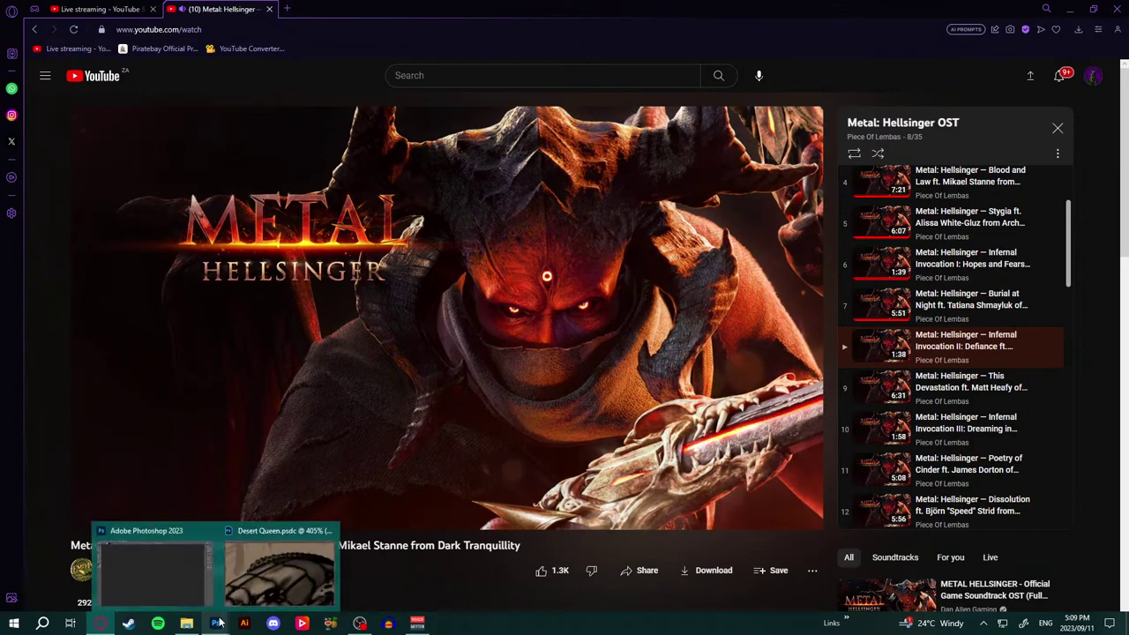
click(276, 568)
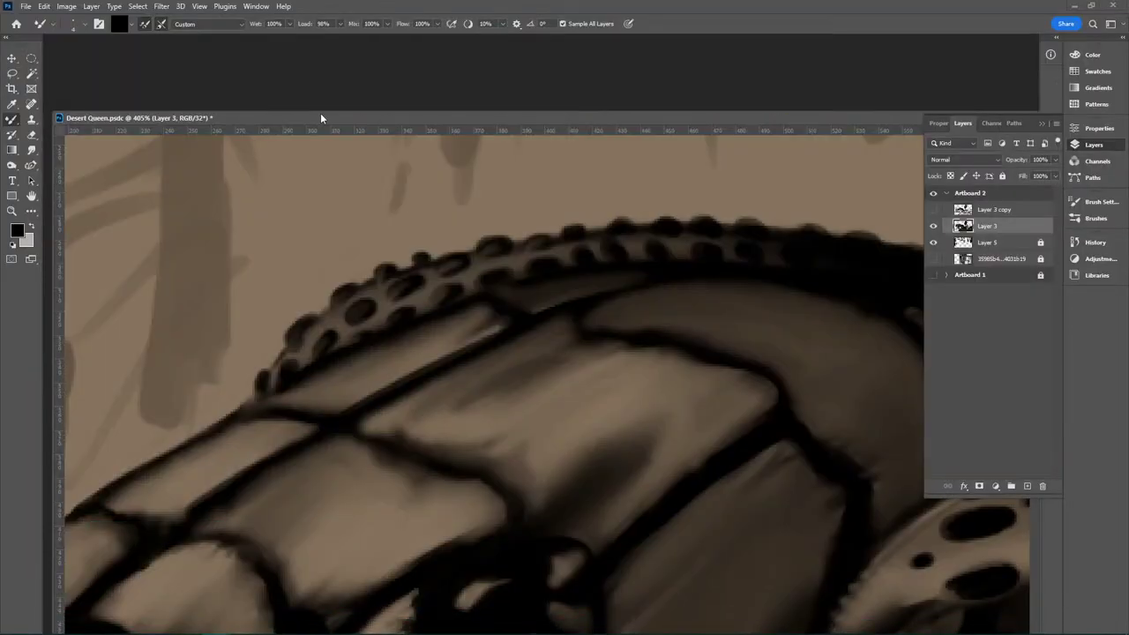
Step: Dock the floating Desert Queen document and blend the outer and inner spots along the far hood rim with the Mixer Brush
drag(320, 112, 306, 37)
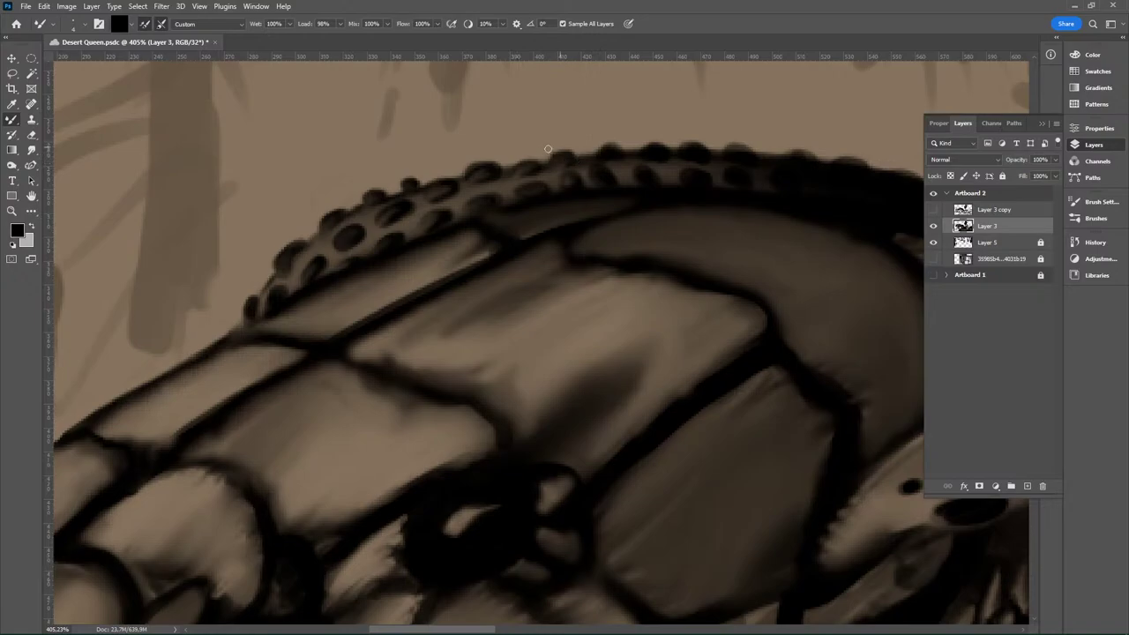
drag(548, 152, 583, 156)
drag(458, 171, 491, 161)
mouse_move(408, 172)
mouse_down()
mouse_move(440, 161)
mouse_move(401, 176)
mouse_move(428, 176)
mouse_move(444, 160)
mouse_move(426, 184)
mouse_up()
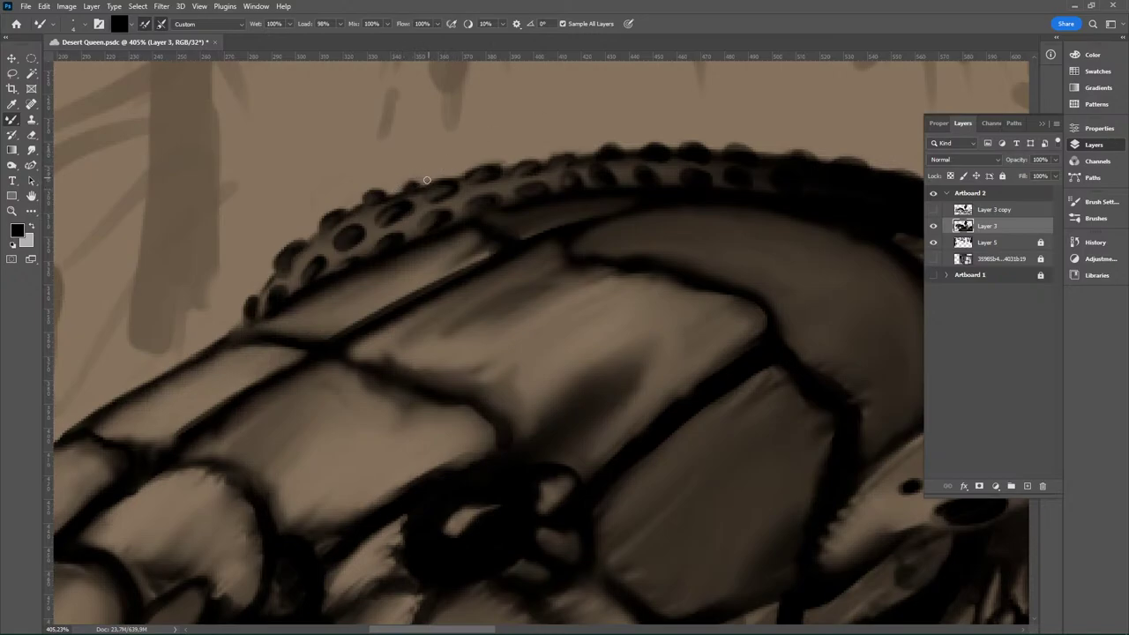
click(371, 194)
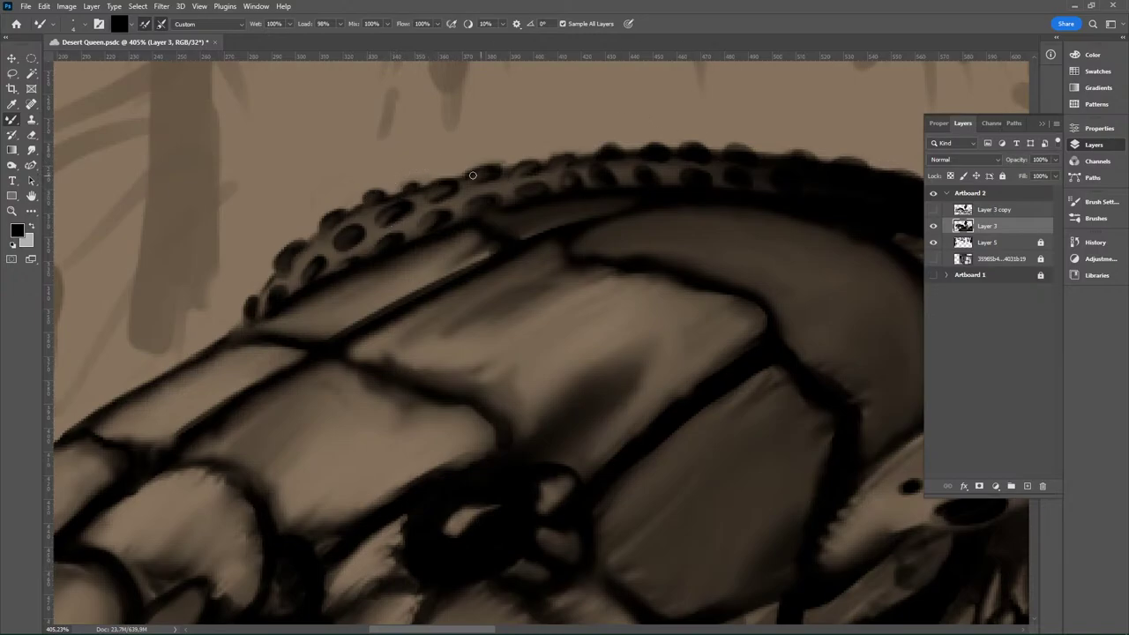
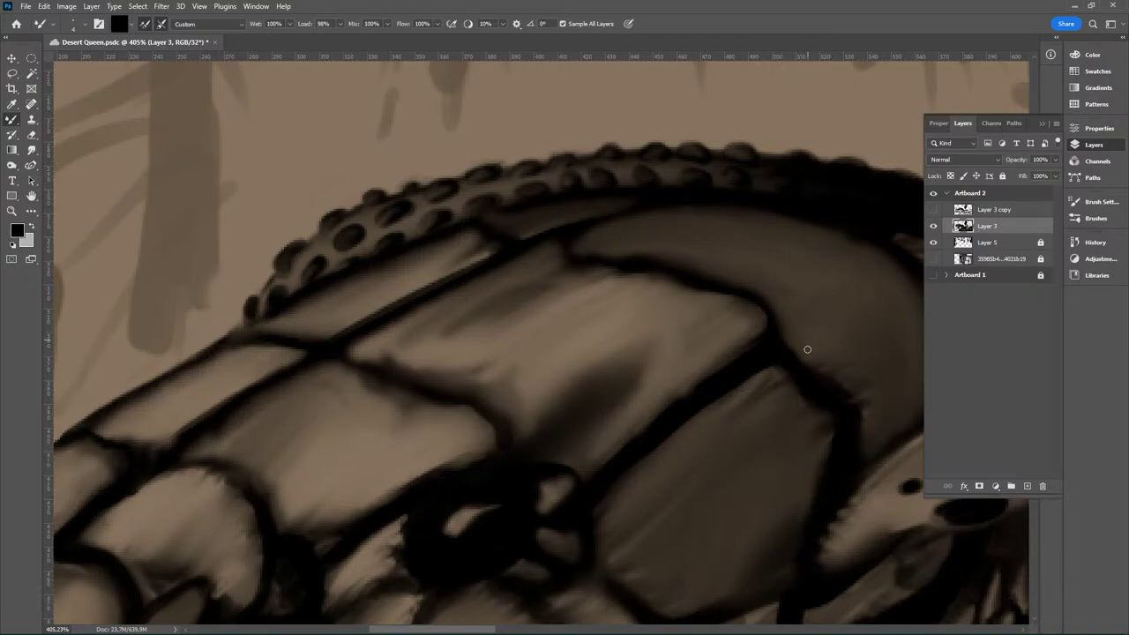
drag(831, 311, 554, 212)
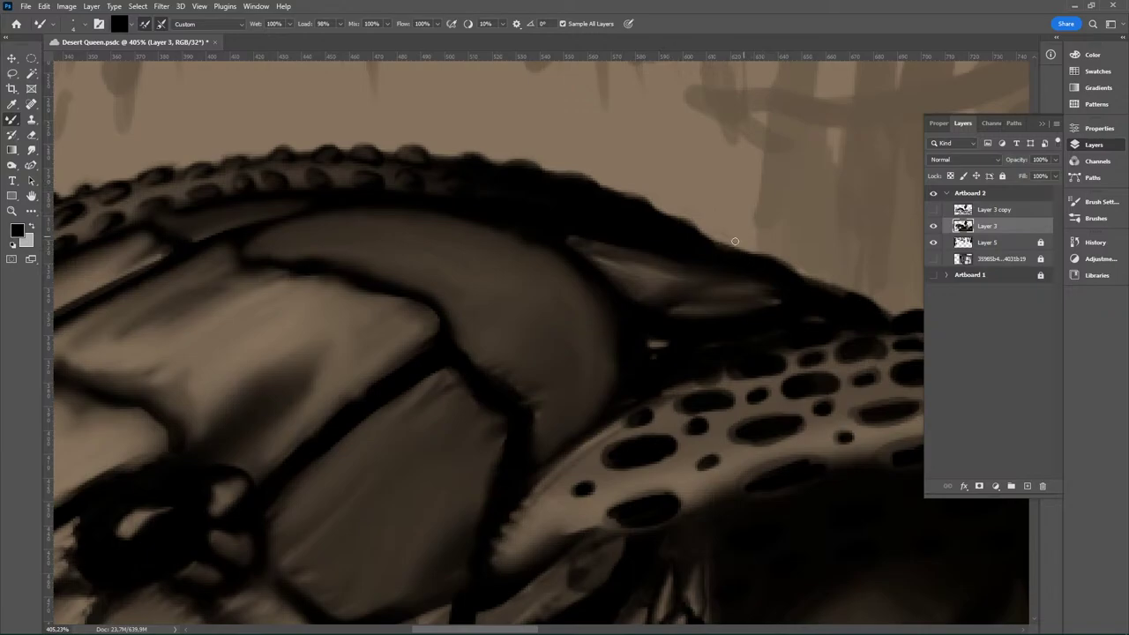
Step: Soften the two frontmost large ovals and the small dots behind them on the near hood rim with the Mixer Brush
drag(732, 470, 670, 496)
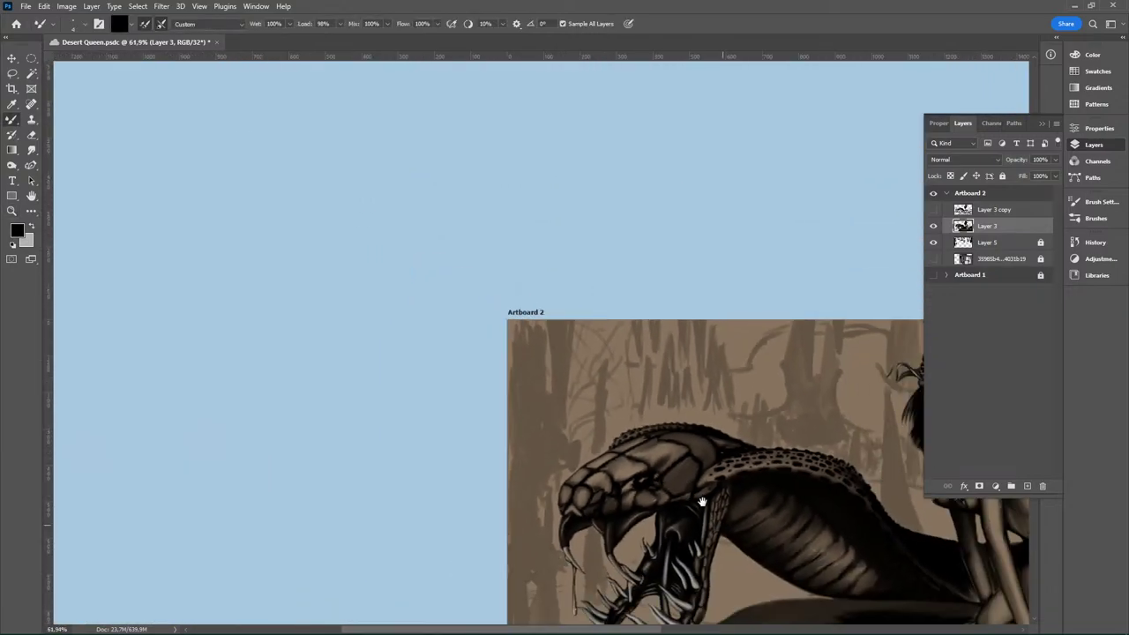
drag(730, 524, 561, 432)
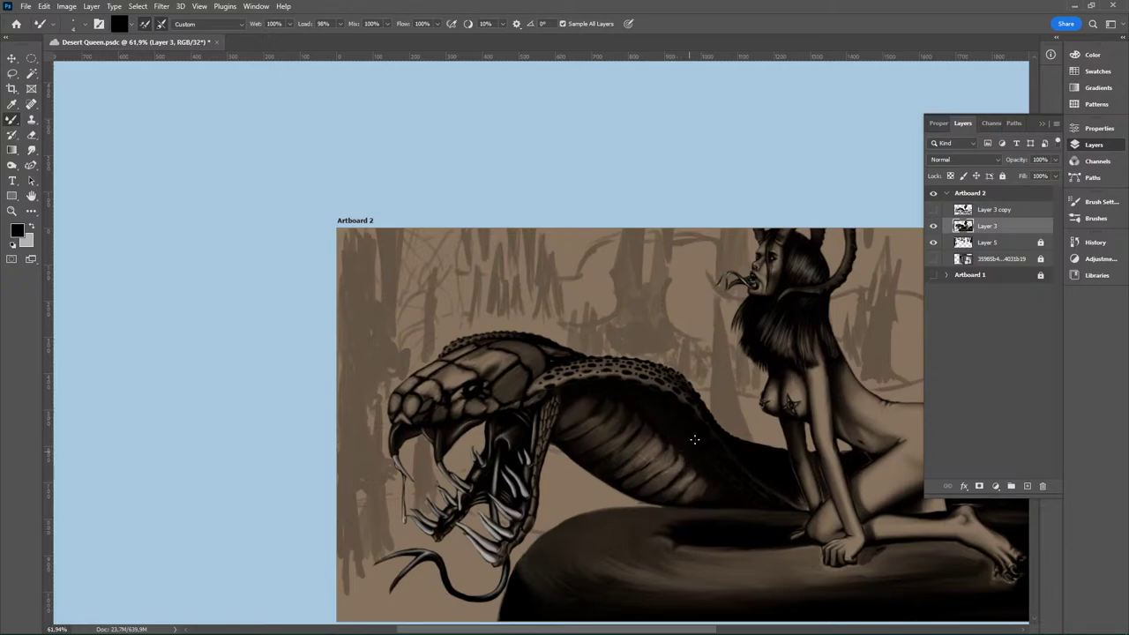
scroll(573, 398, up, 10)
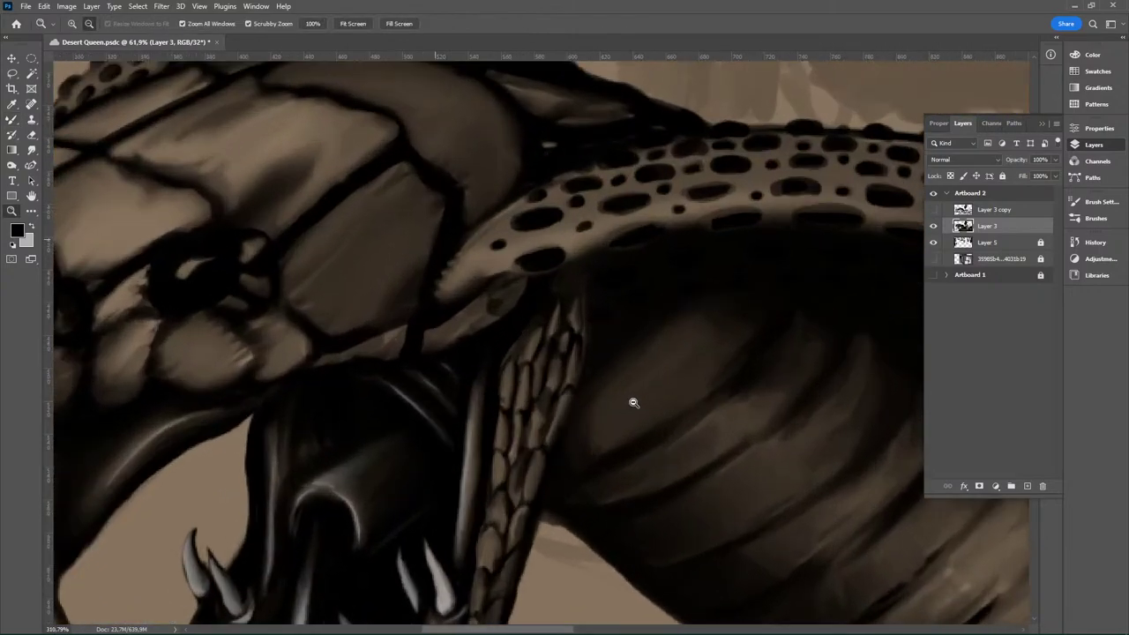
scroll(640, 361, up, 5)
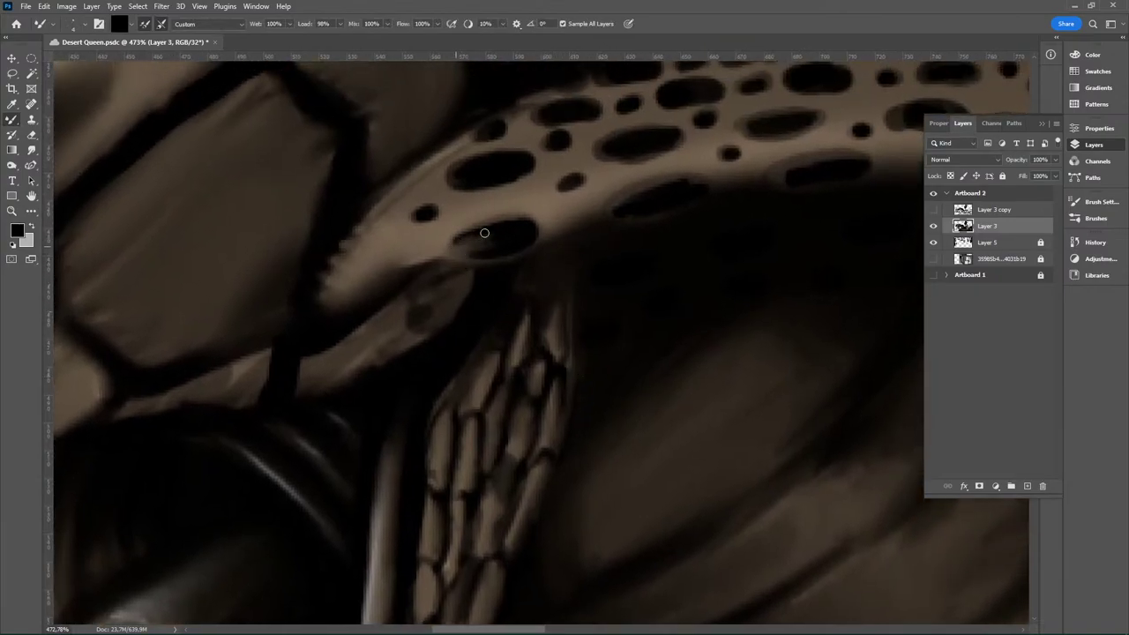
mouse_move(496, 240)
mouse_down()
mouse_move(468, 248)
mouse_move(508, 244)
mouse_move(461, 252)
mouse_move(514, 238)
mouse_up()
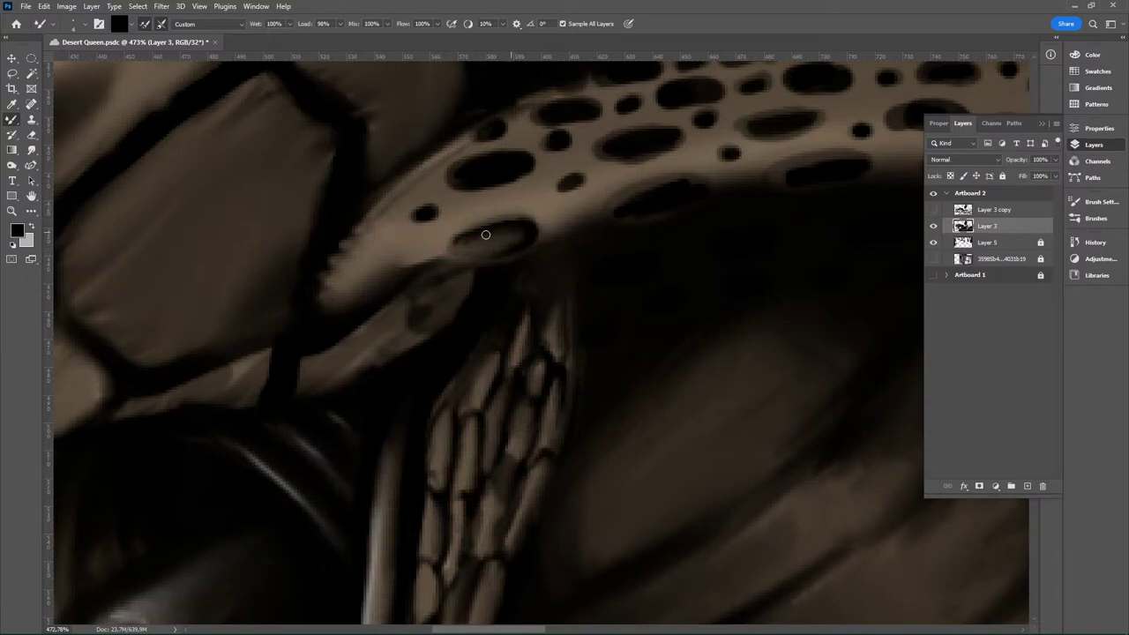
mouse_move(486, 234)
mouse_down()
mouse_move(465, 244)
mouse_move(499, 254)
mouse_move(521, 236)
mouse_up()
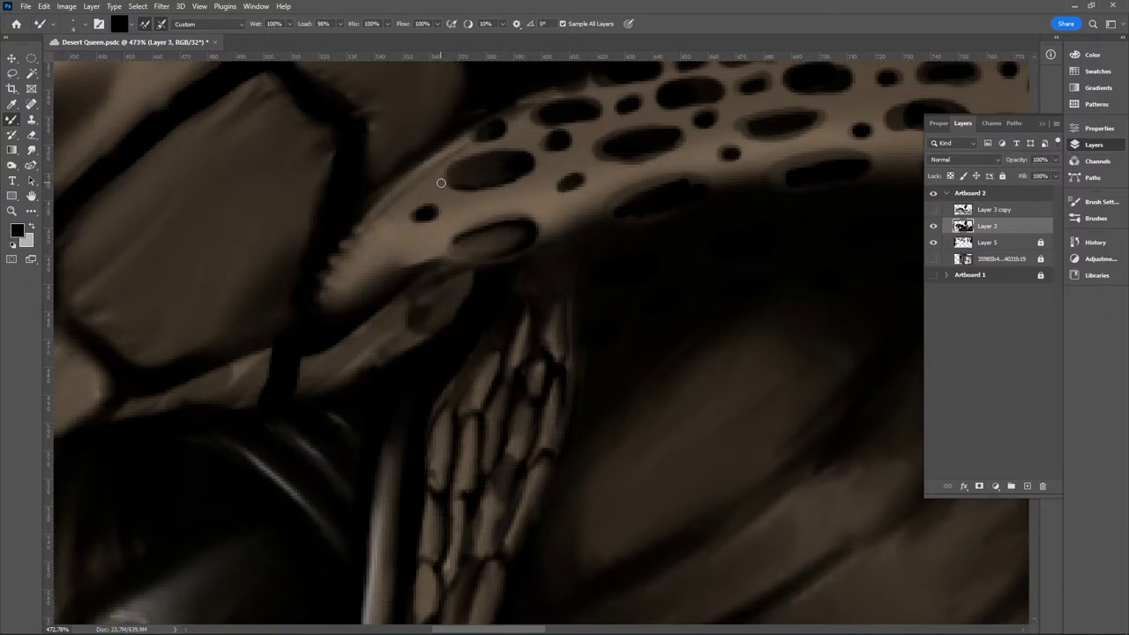
mouse_move(452, 177)
mouse_down()
mouse_move(531, 171)
mouse_move(454, 173)
mouse_move(494, 174)
mouse_up()
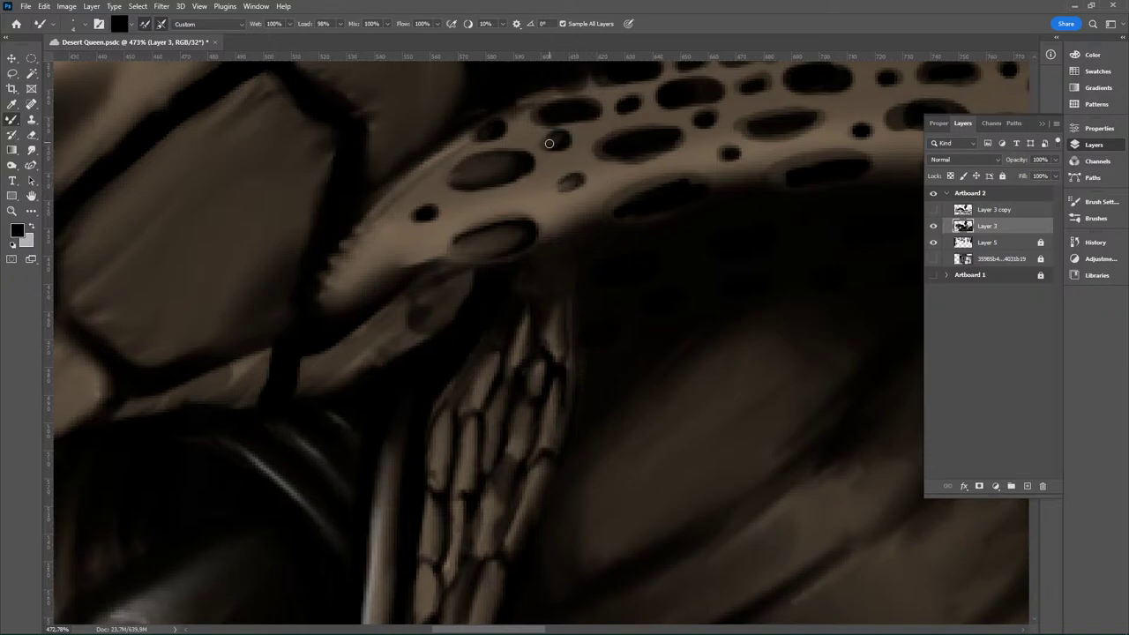
mouse_move(551, 143)
mouse_down()
mouse_move(587, 127)
mouse_move(732, 137)
mouse_move(676, 154)
mouse_move(571, 114)
mouse_move(560, 141)
mouse_up()
Step: Blend the next lower-edge oval of the near hood rim and the large oval directly above it into soft shaded spots
drag(623, 202, 657, 195)
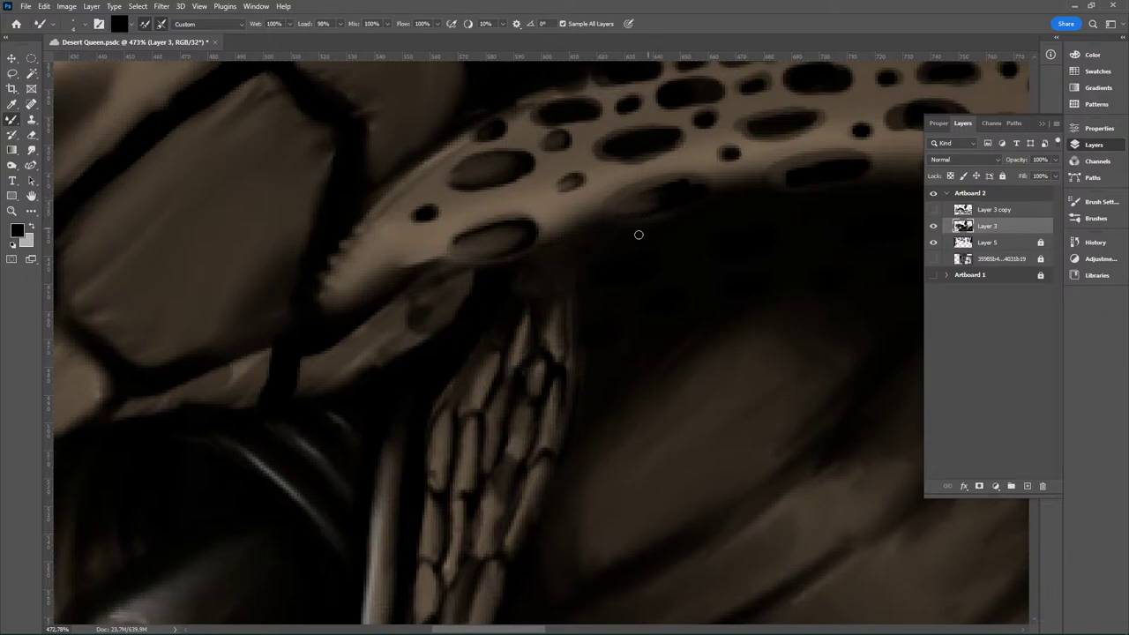
mouse_move(622, 206)
mouse_down()
mouse_move(691, 184)
mouse_move(669, 182)
mouse_move(701, 180)
mouse_up()
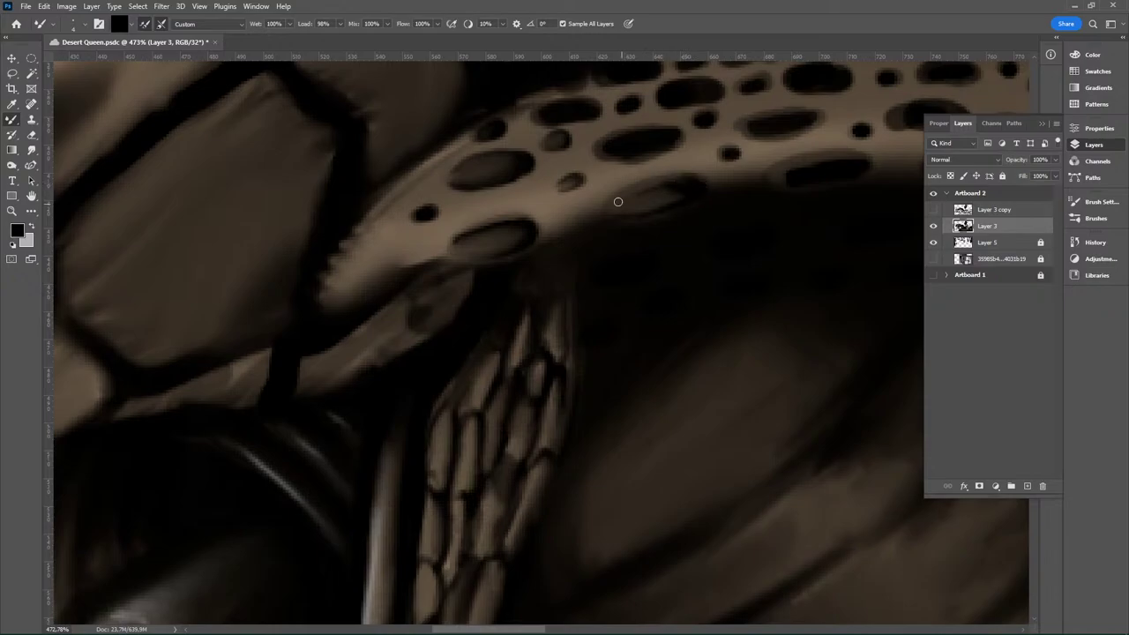
drag(662, 193, 684, 189)
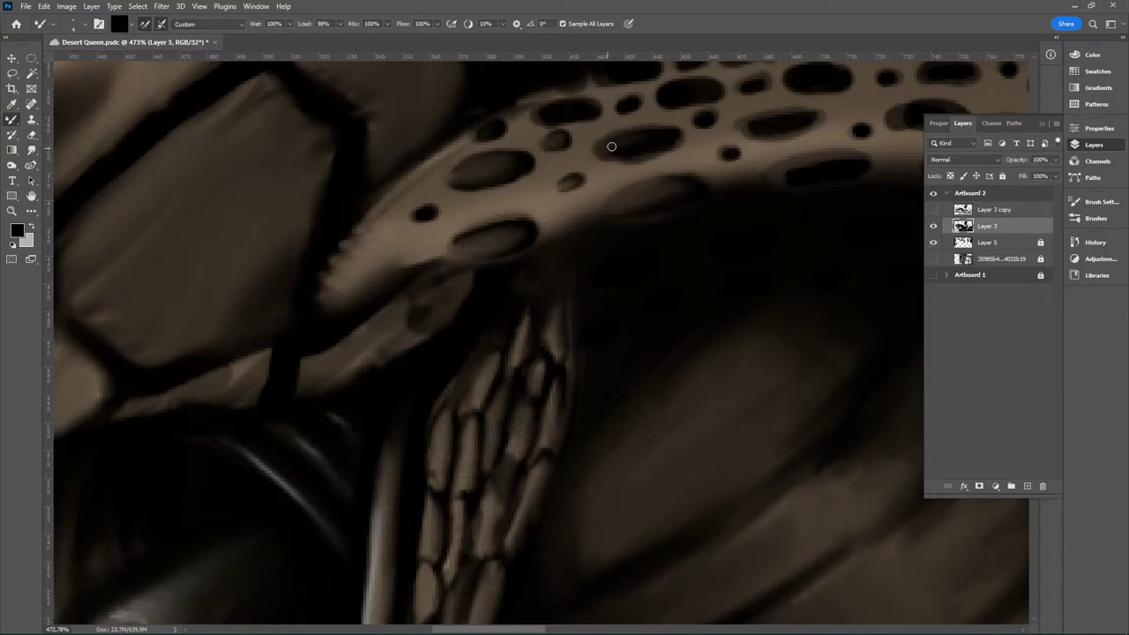
mouse_move(611, 148)
mouse_down()
mouse_move(664, 137)
mouse_move(611, 139)
mouse_move(671, 139)
mouse_move(613, 130)
mouse_move(625, 146)
mouse_move(669, 139)
mouse_move(644, 141)
mouse_move(670, 134)
mouse_up()
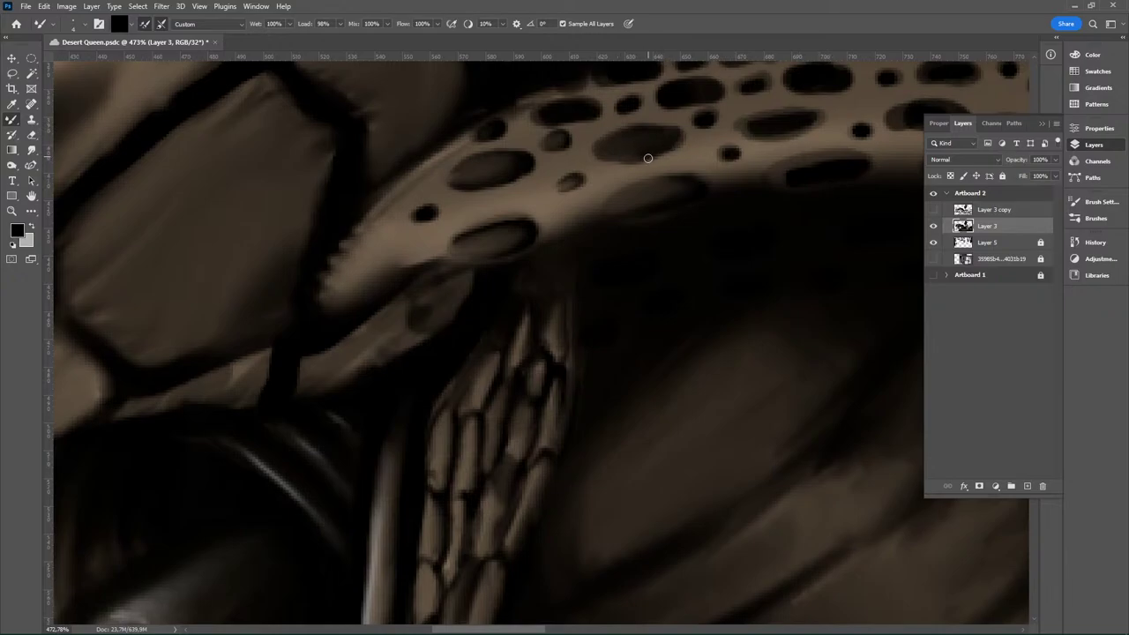
Step: Touch up the large middle oval on the near hood rim with the Brush, then blend the ovals above it using the Mixer Brush
right_click(13, 121)
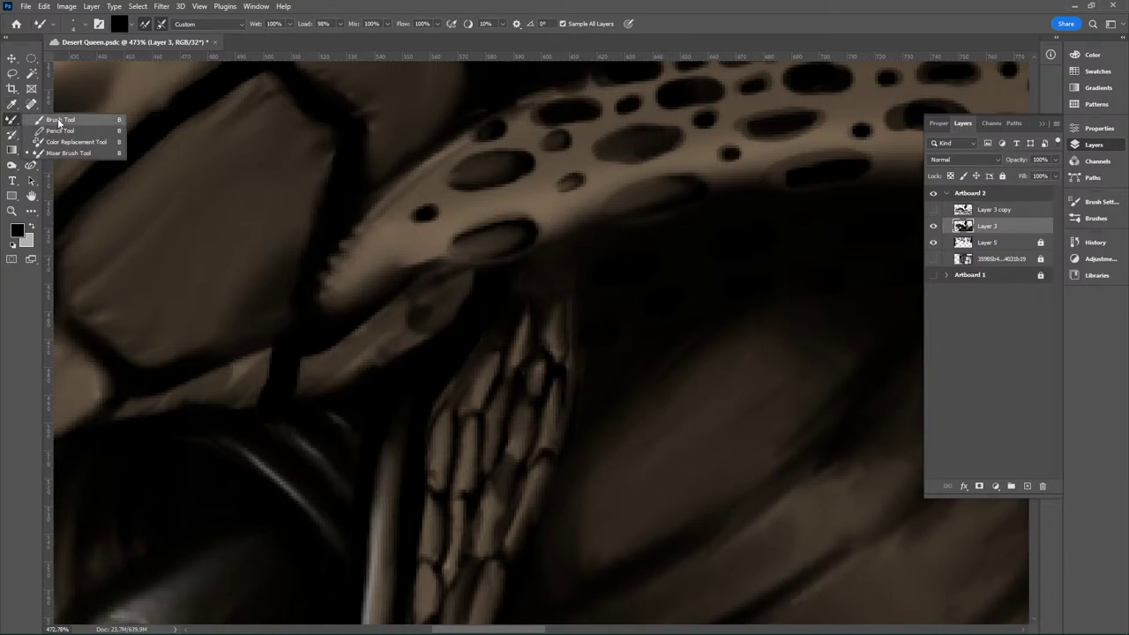
click(92, 115)
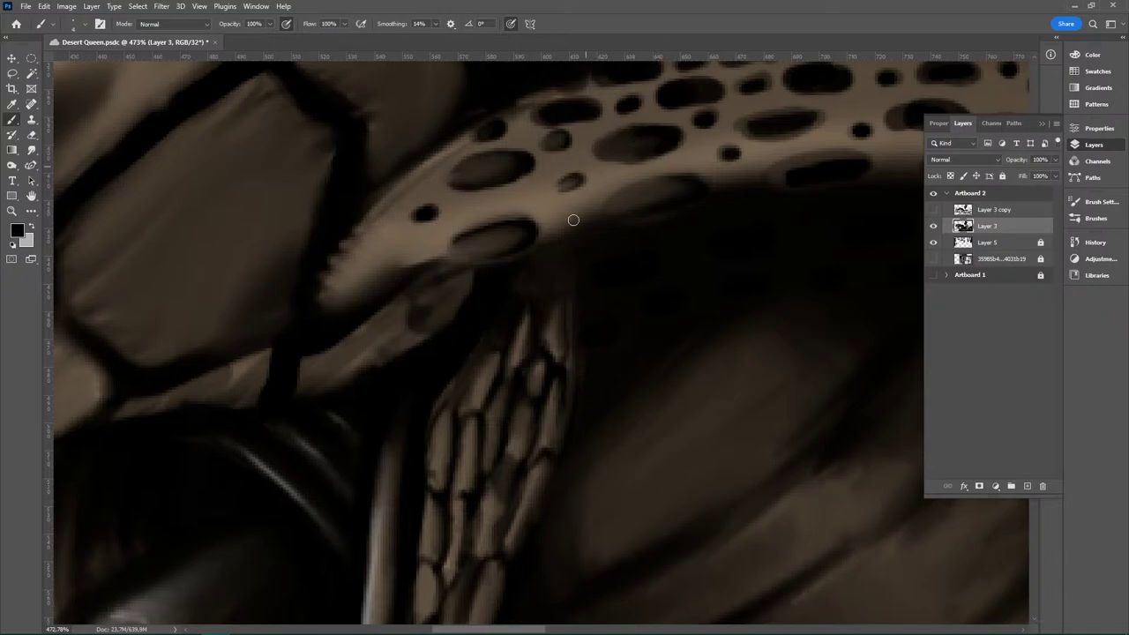
right_click(11, 121)
click(95, 145)
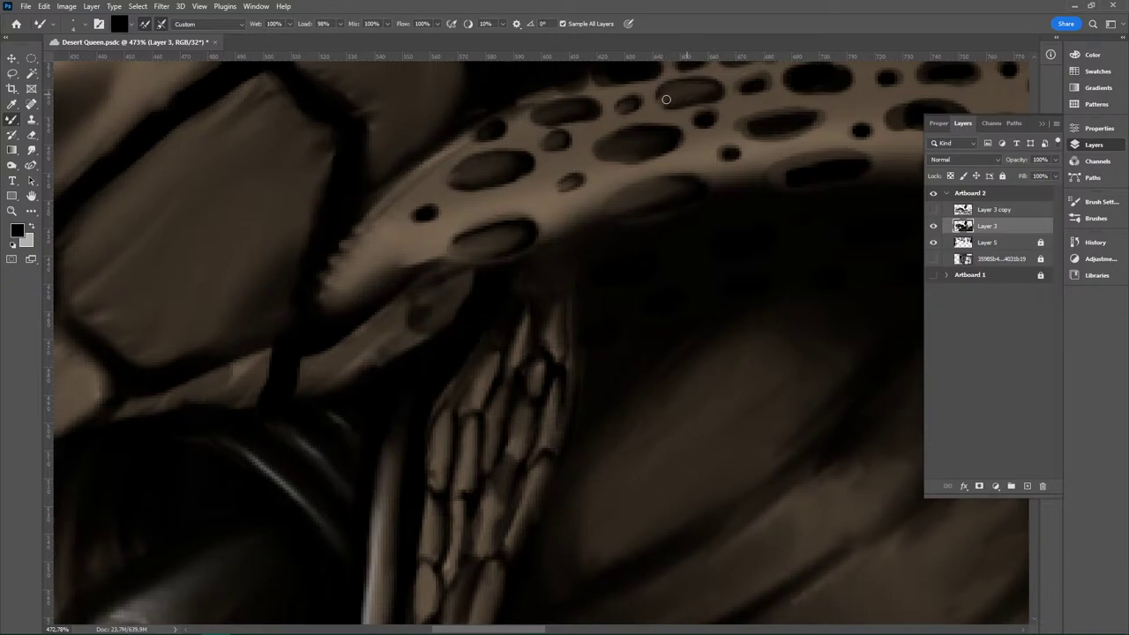
scroll(745, 176, up, 3)
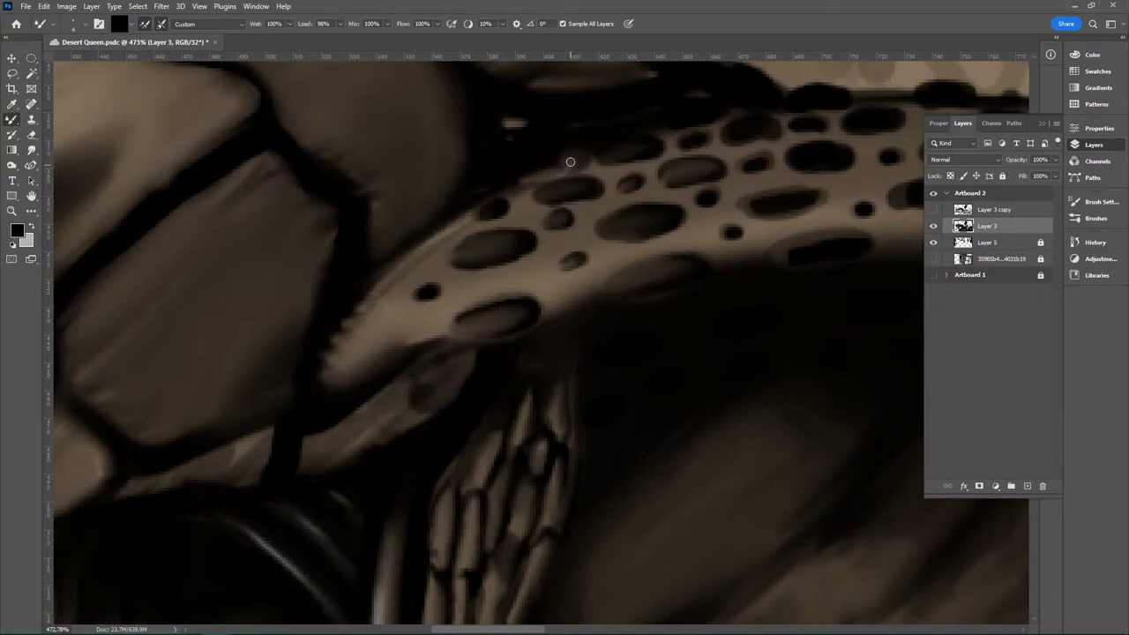
mouse_move(570, 161)
mouse_down()
mouse_move(580, 199)
mouse_move(607, 176)
mouse_move(579, 163)
mouse_move(575, 179)
mouse_move(591, 162)
mouse_move(581, 148)
mouse_move(553, 156)
mouse_move(580, 168)
mouse_up()
Step: Examine the whole Desert Queen artboard to judge how the blended hood spots read against the cobra and rider
drag(781, 448, 608, 451)
drag(807, 494, 564, 320)
drag(787, 457, 686, 457)
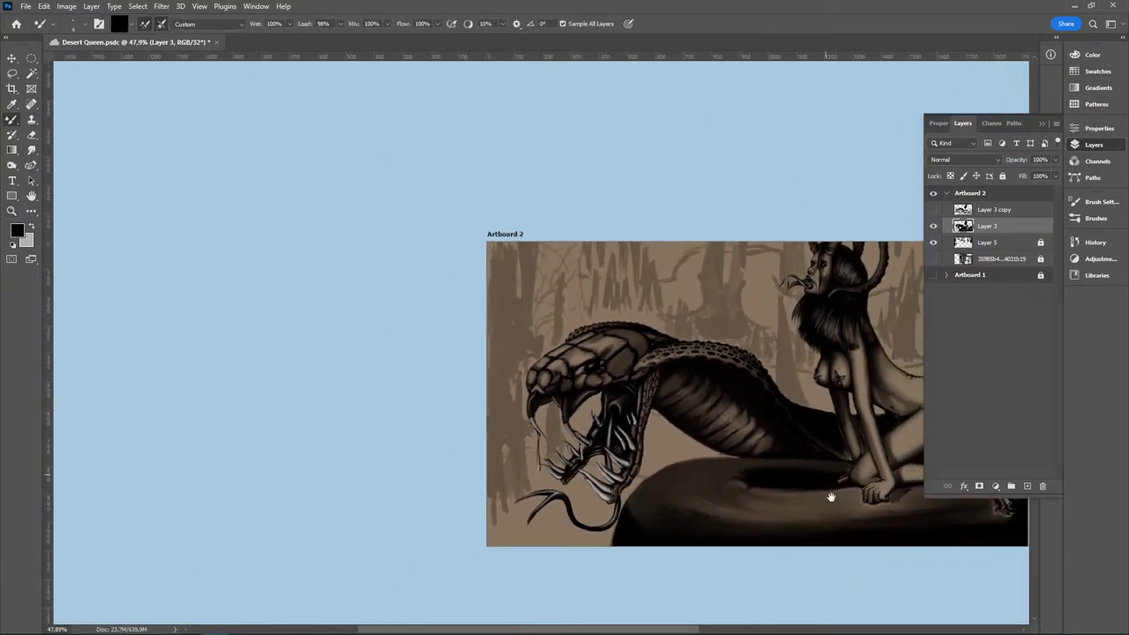
drag(831, 499, 605, 413)
scroll(691, 440, up, 3)
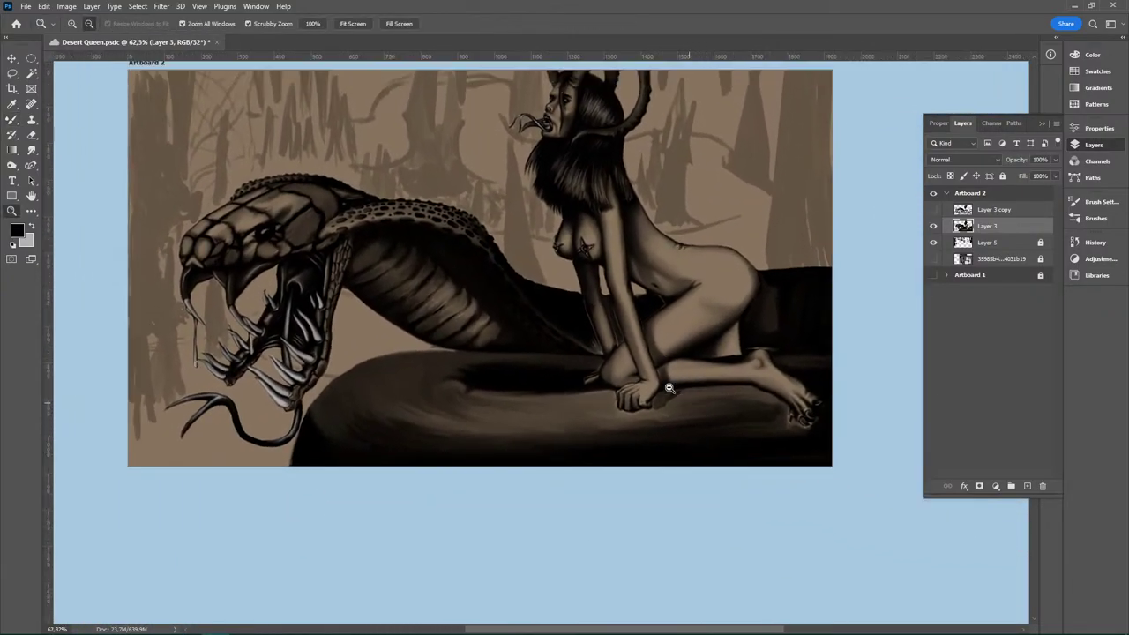
drag(688, 306, 695, 364)
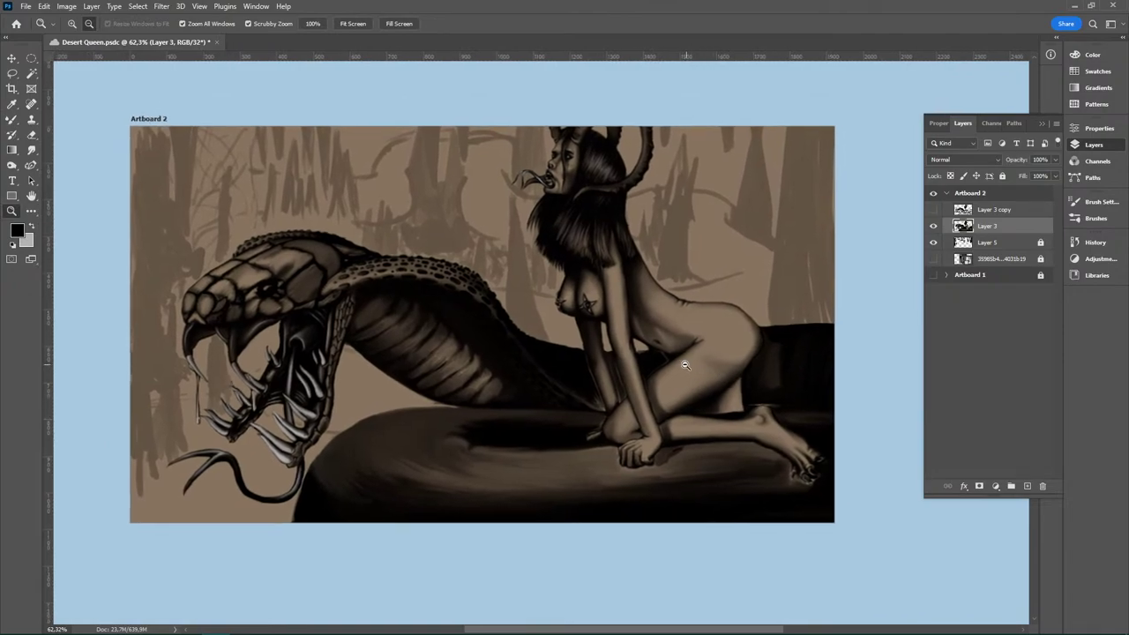
scroll(679, 357, up, 2)
drag(441, 439, 482, 455)
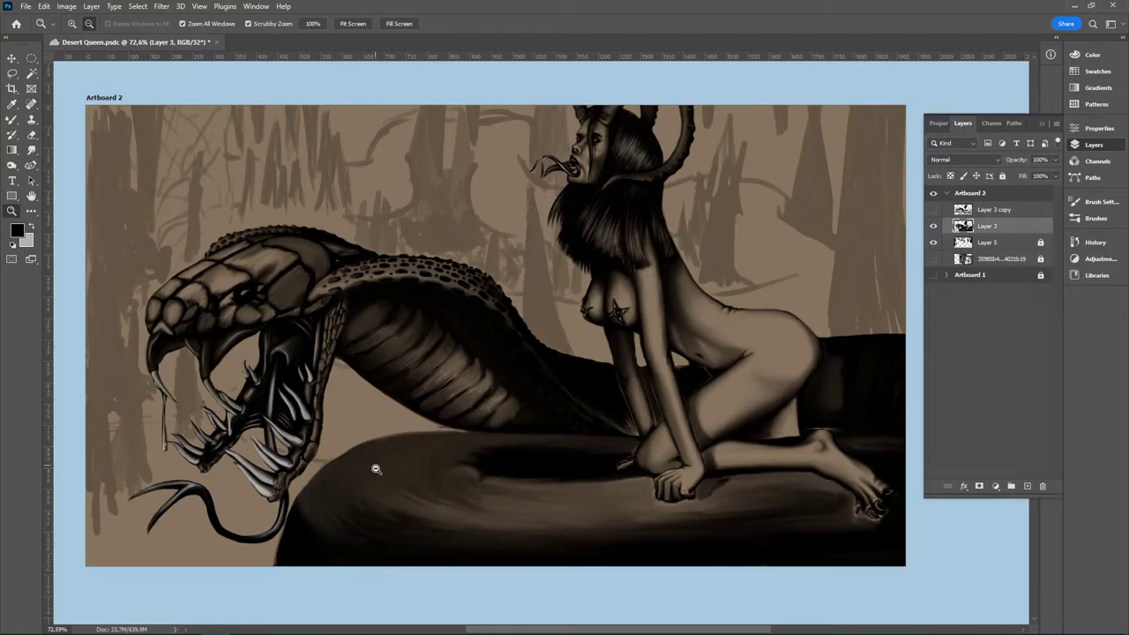
Step: Blend the upper-row ovals and the first outer-edge bump of the near hood rim just behind the head with the Mixer Brush
drag(315, 302, 592, 354)
scroll(441, 262, up, 3)
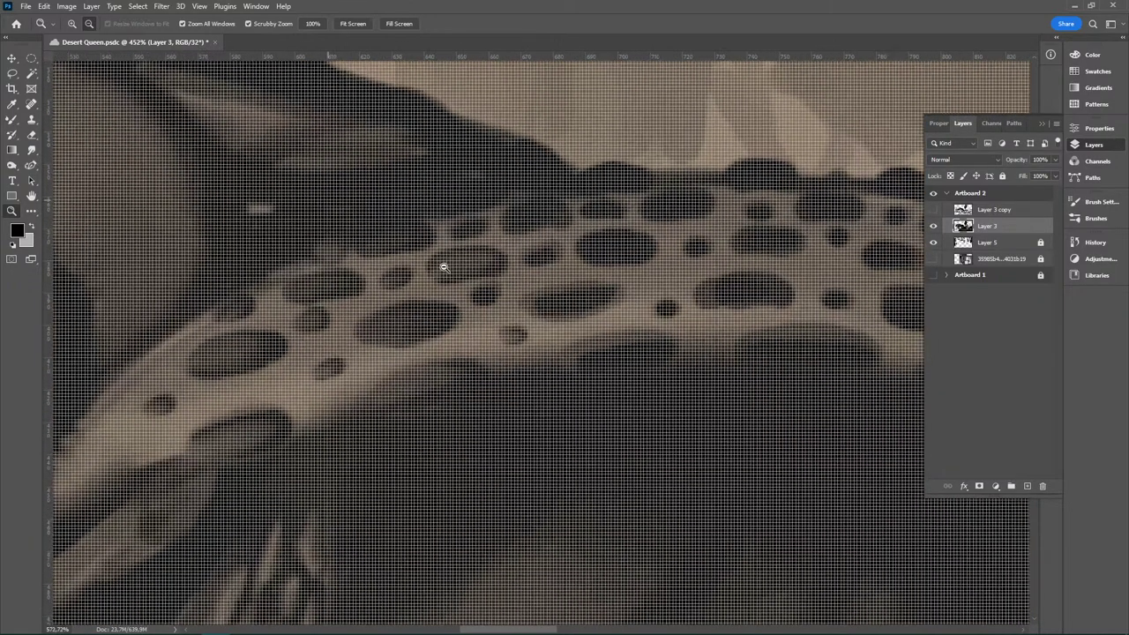
scroll(490, 305, down, 2)
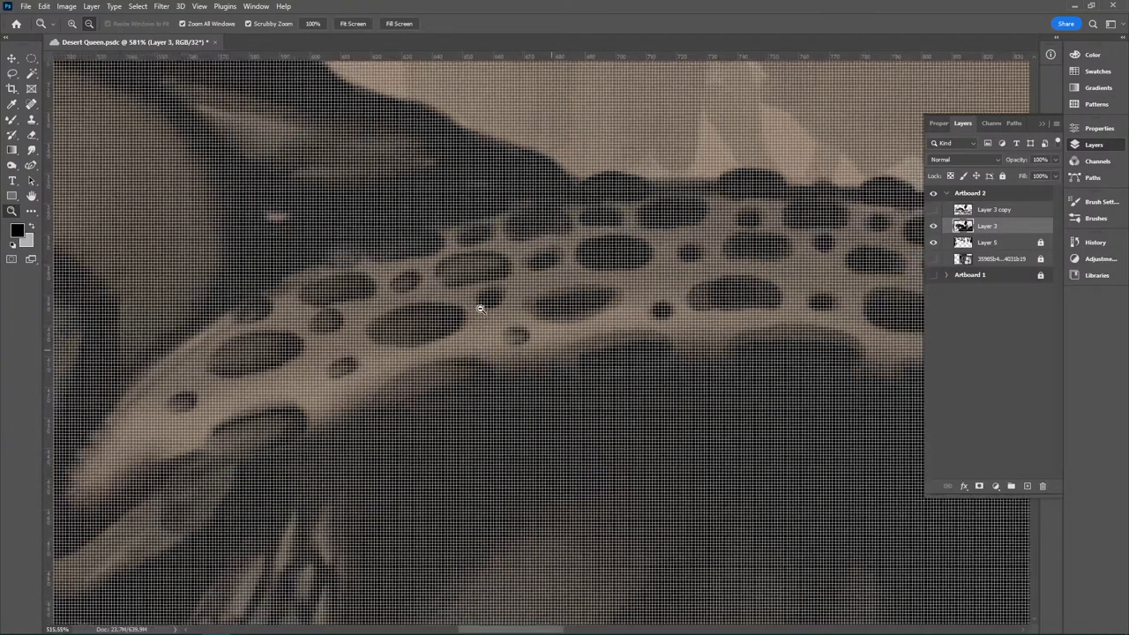
key(b)
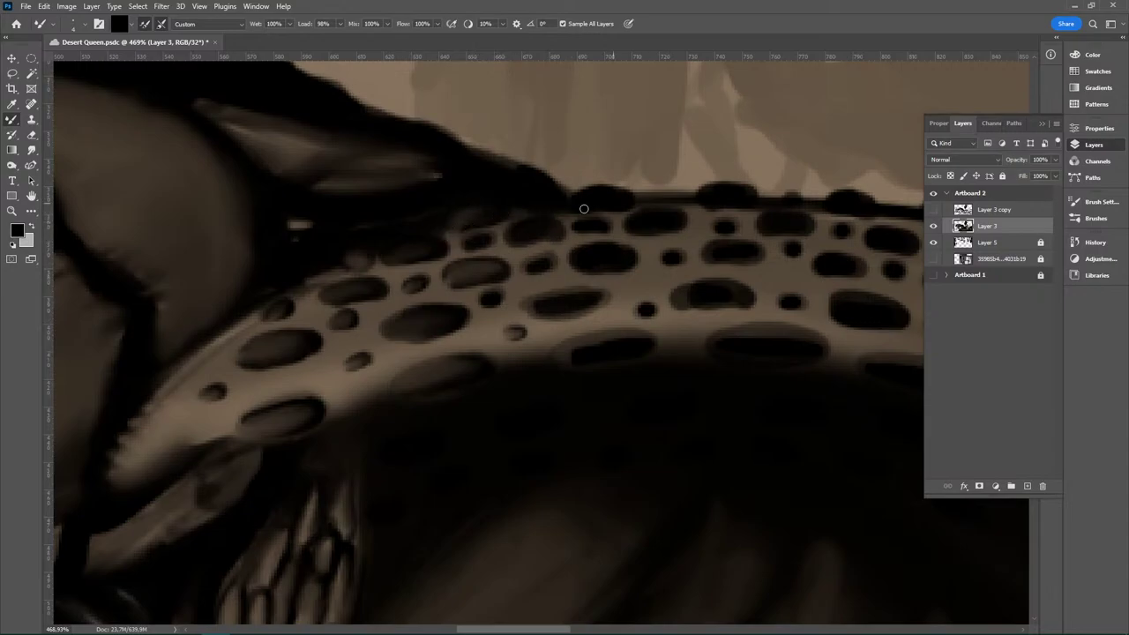
drag(520, 234, 545, 229)
drag(513, 243, 551, 226)
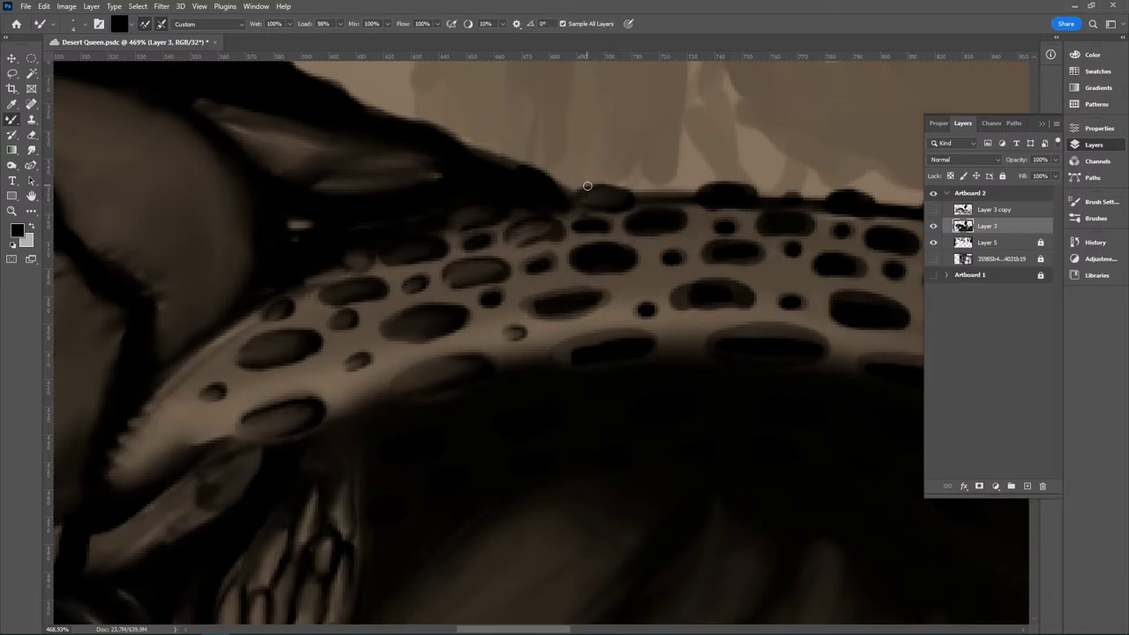
mouse_move(620, 232)
mouse_down()
mouse_move(684, 222)
mouse_move(661, 224)
mouse_up()
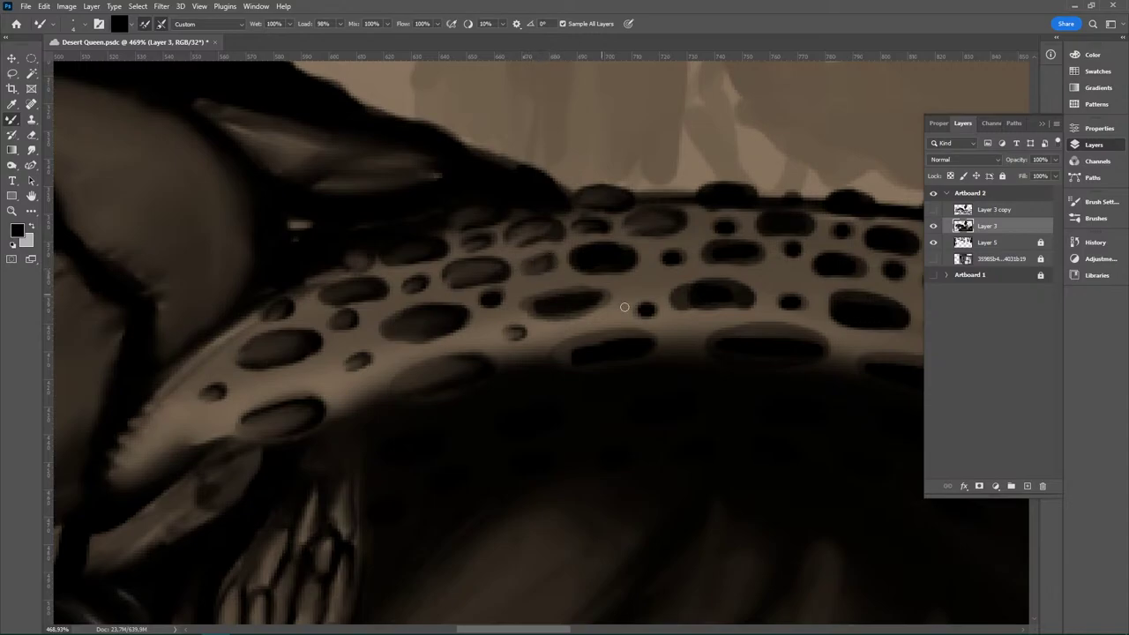
Step: Soften the small dots and the two neighbouring large ovals in the middle rows of the near hood rim
alt+click(577, 297)
drag(529, 268, 546, 260)
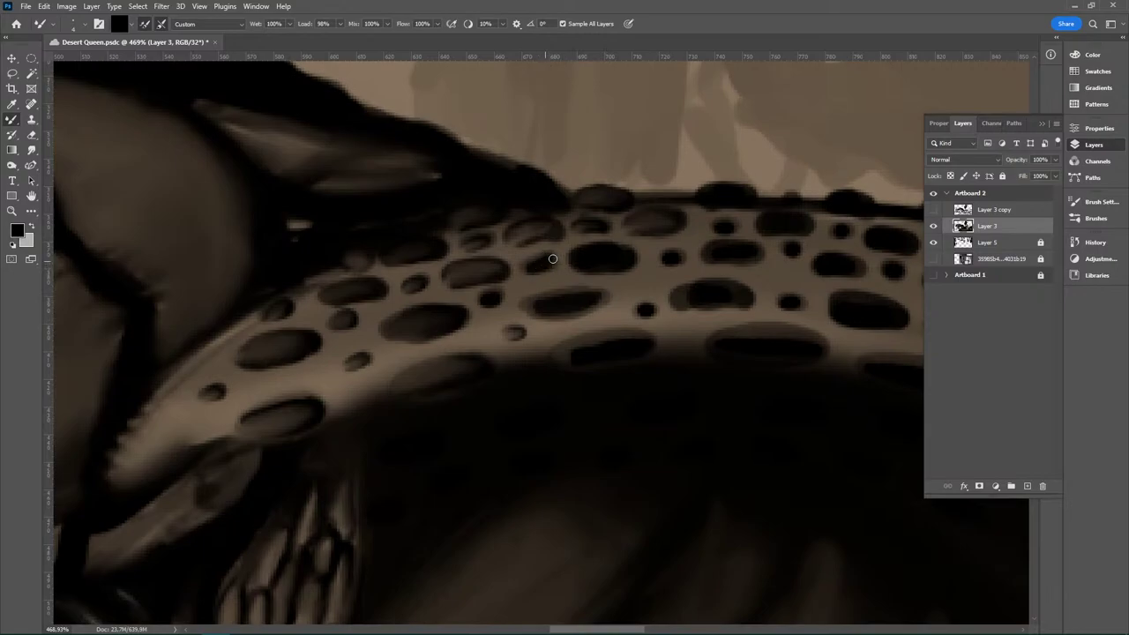
mouse_move(527, 278)
mouse_down()
mouse_move(575, 261)
mouse_move(541, 267)
mouse_up()
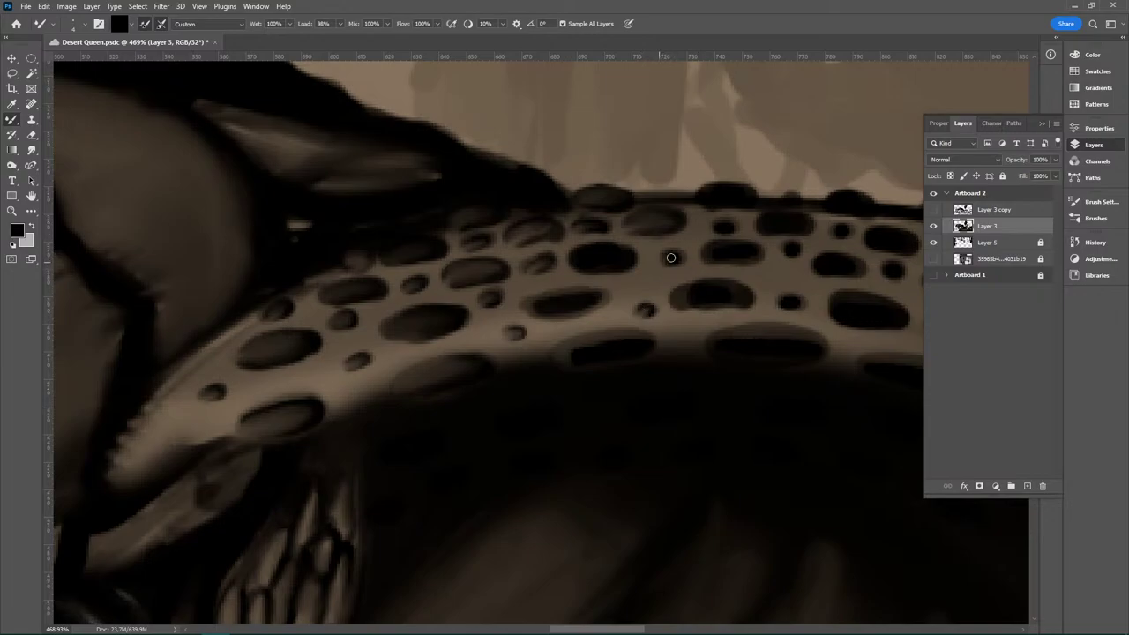
click(671, 258)
drag(556, 307, 543, 309)
mouse_move(595, 302)
mouse_down()
mouse_move(539, 300)
mouse_move(577, 307)
mouse_move(594, 290)
mouse_move(592, 305)
mouse_move(603, 296)
mouse_move(548, 332)
mouse_move(540, 313)
mouse_move(561, 304)
mouse_move(544, 307)
mouse_move(574, 292)
mouse_up()
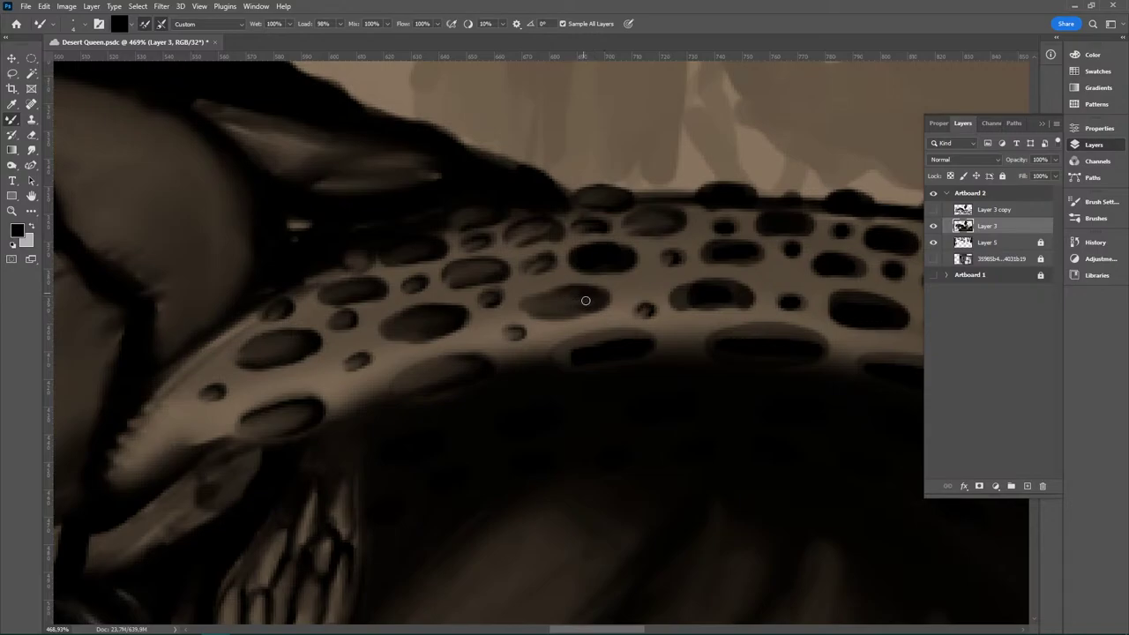
drag(577, 292, 540, 291)
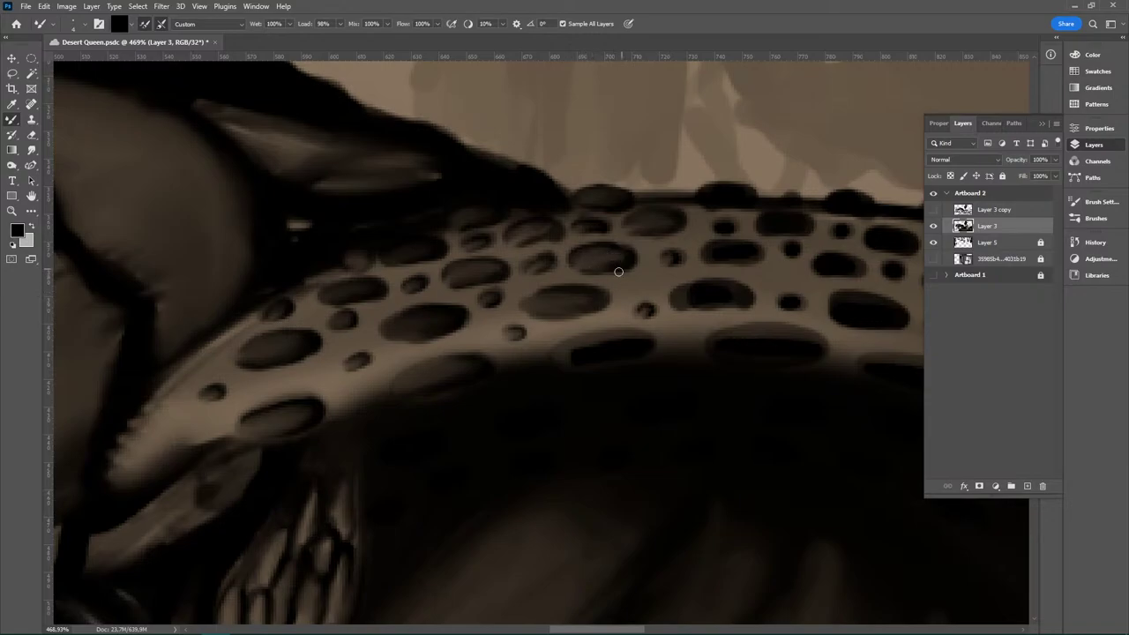
Step: Blend the next large middle-row oval and shade the oval above it, undoing an unwanted stroke
drag(684, 295, 731, 298)
drag(671, 307, 750, 317)
mouse_move(680, 302)
mouse_down()
mouse_move(728, 300)
mouse_move(691, 294)
mouse_move(712, 297)
mouse_up()
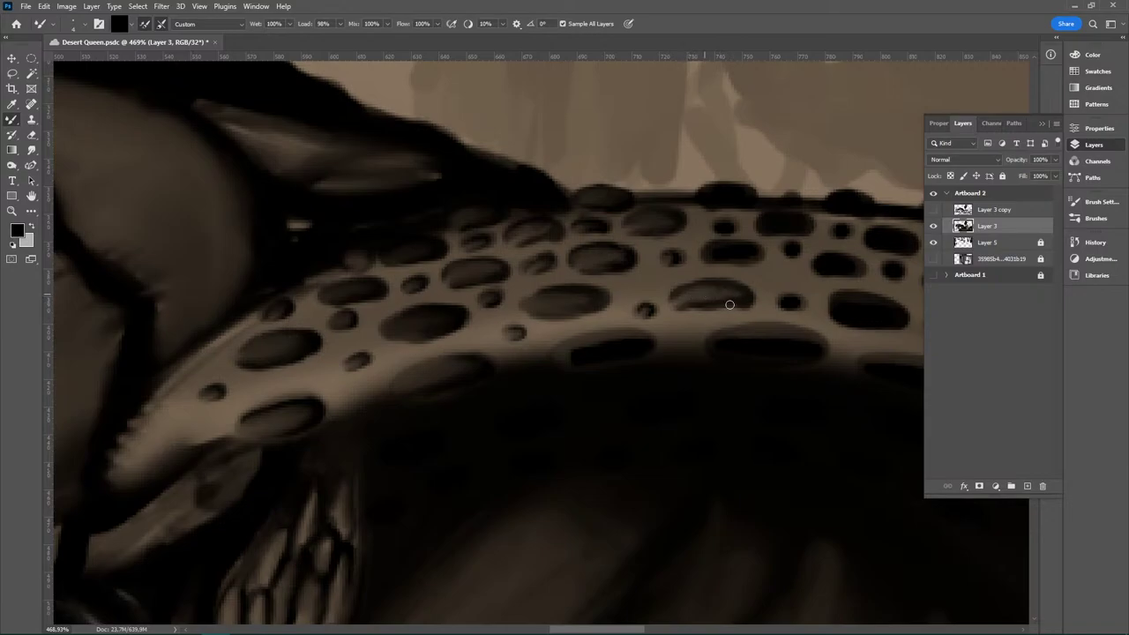
mouse_move(706, 259)
mouse_down()
mouse_move(766, 279)
mouse_move(715, 258)
mouse_move(749, 251)
mouse_move(713, 255)
mouse_move(735, 266)
mouse_move(762, 257)
mouse_move(742, 272)
mouse_move(749, 248)
mouse_move(710, 268)
mouse_move(786, 264)
mouse_move(726, 277)
mouse_move(713, 258)
mouse_move(754, 251)
mouse_up()
key(ctrl+z)
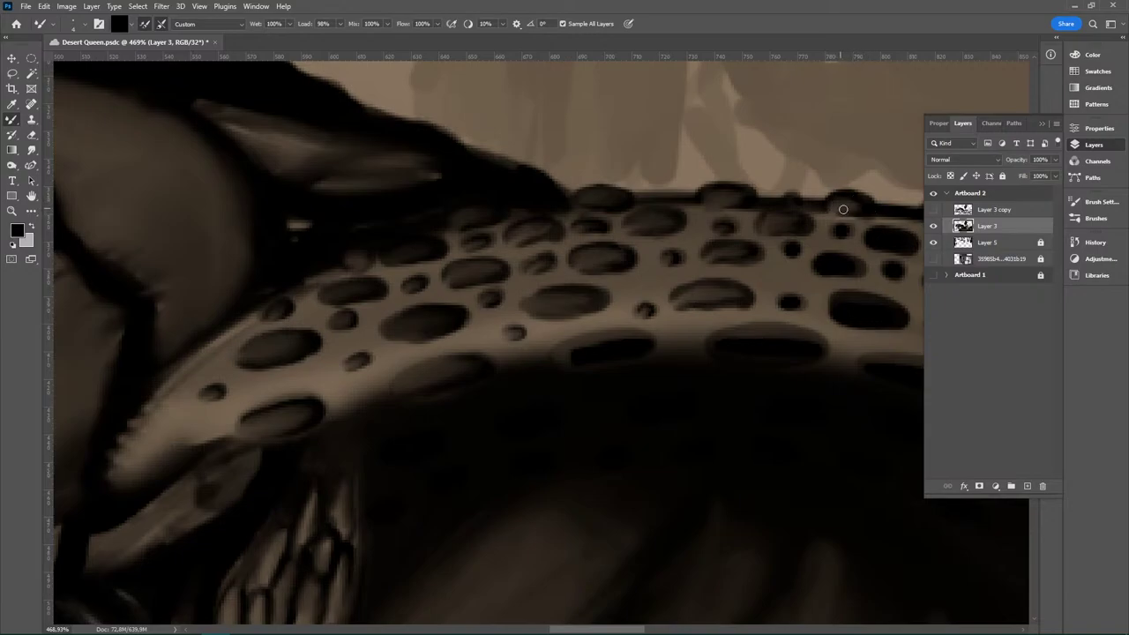
Step: Blend the next two upper-row ovals and the small dots around them farther back along the hood rim
drag(842, 320, 682, 330)
mouse_move(703, 259)
mouse_down()
mouse_move(716, 267)
mouse_move(727, 248)
mouse_move(741, 259)
mouse_move(707, 255)
mouse_move(743, 255)
mouse_move(743, 266)
mouse_up()
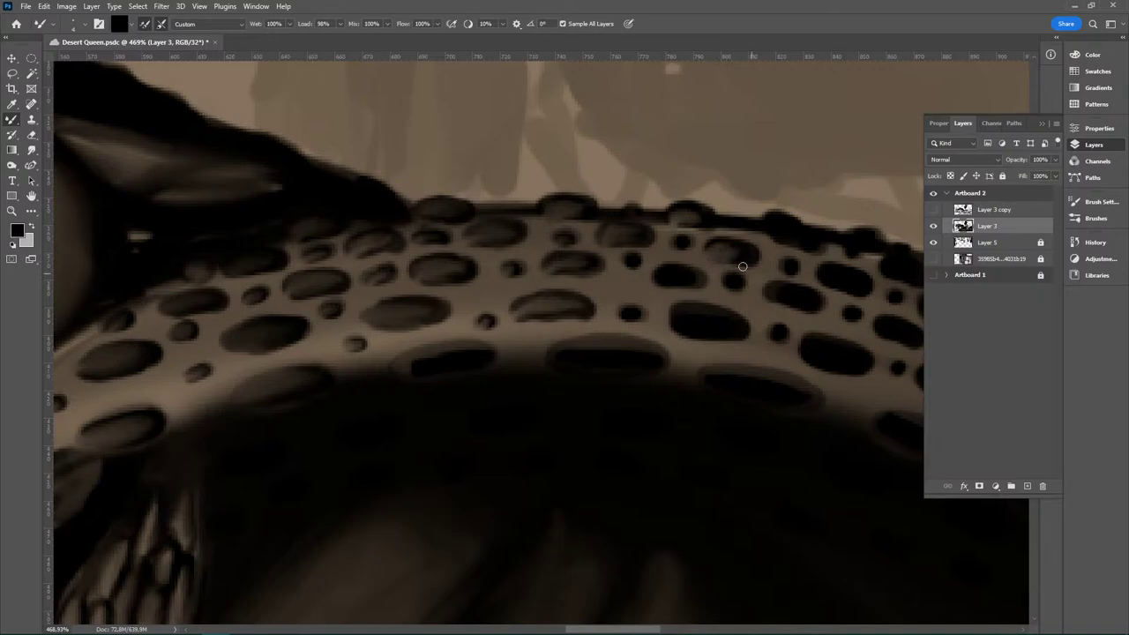
mouse_move(650, 281)
mouse_down()
mouse_move(680, 274)
mouse_move(706, 289)
mouse_up()
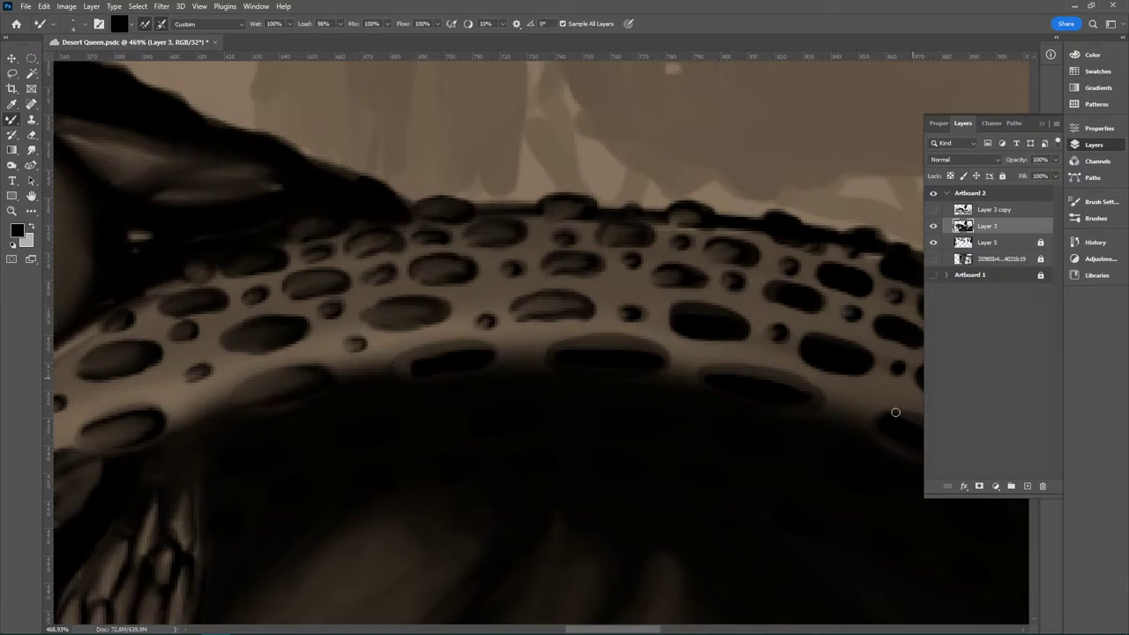
Step: Soften the small dots toward the hood's back curve and blend the outer-edge bumps and adjacent large middle-row oval
drag(760, 428, 584, 357)
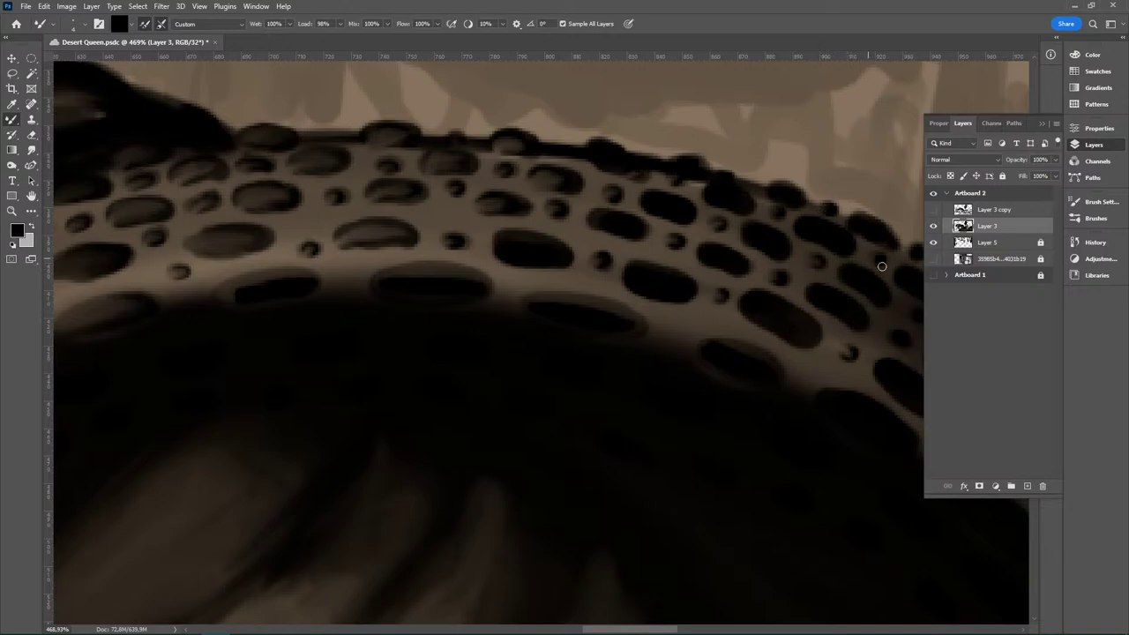
drag(883, 356, 723, 350)
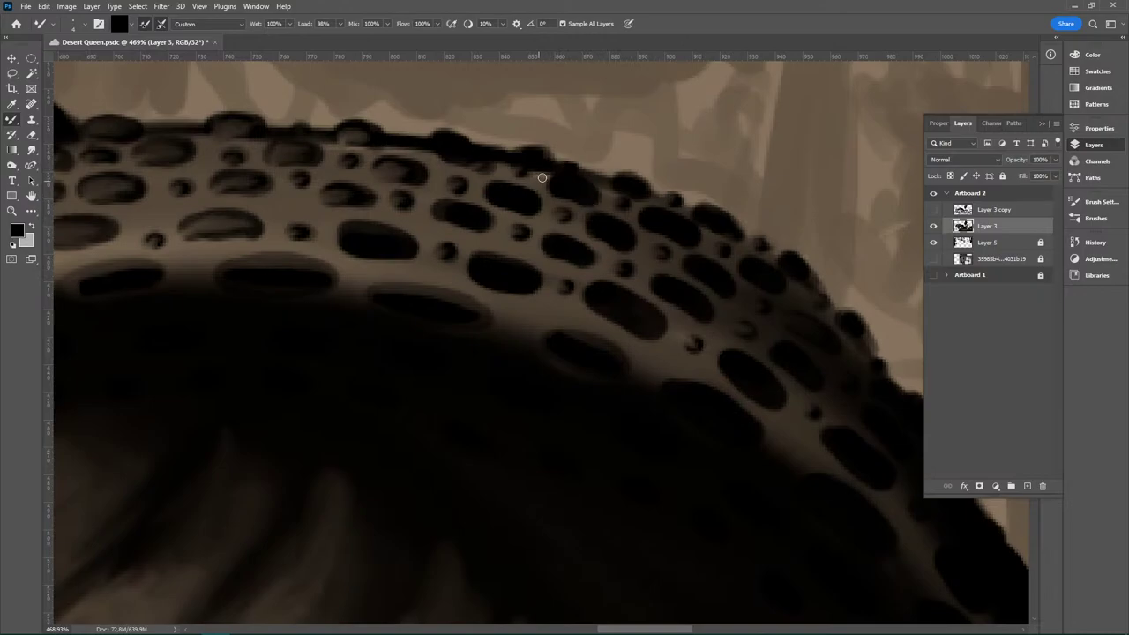
mouse_move(542, 178)
mouse_down()
mouse_move(566, 171)
mouse_move(526, 161)
mouse_up()
drag(436, 150, 445, 148)
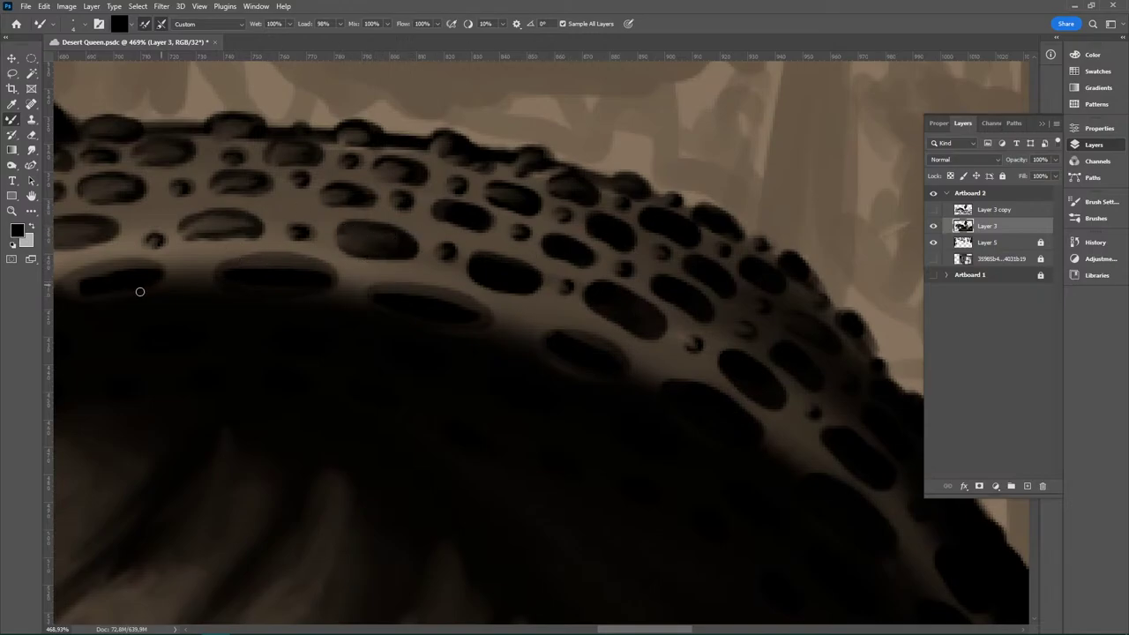
Step: Blend the three large dark ovals along the lower edge of the hood rim into soft shaded scales
mouse_move(467, 461)
mouse_down()
mouse_move(527, 443)
mouse_move(778, 433)
mouse_up()
mouse_move(387, 259)
mouse_down()
mouse_move(445, 256)
mouse_move(387, 259)
mouse_move(446, 238)
mouse_move(457, 253)
mouse_move(469, 241)
mouse_move(443, 266)
mouse_move(455, 249)
mouse_move(407, 252)
mouse_move(456, 247)
mouse_move(411, 240)
mouse_move(458, 246)
mouse_move(389, 252)
mouse_move(416, 253)
mouse_move(437, 235)
mouse_move(381, 265)
mouse_move(475, 257)
mouse_move(436, 235)
mouse_move(413, 246)
mouse_move(453, 240)
mouse_move(421, 265)
mouse_move(458, 242)
mouse_up()
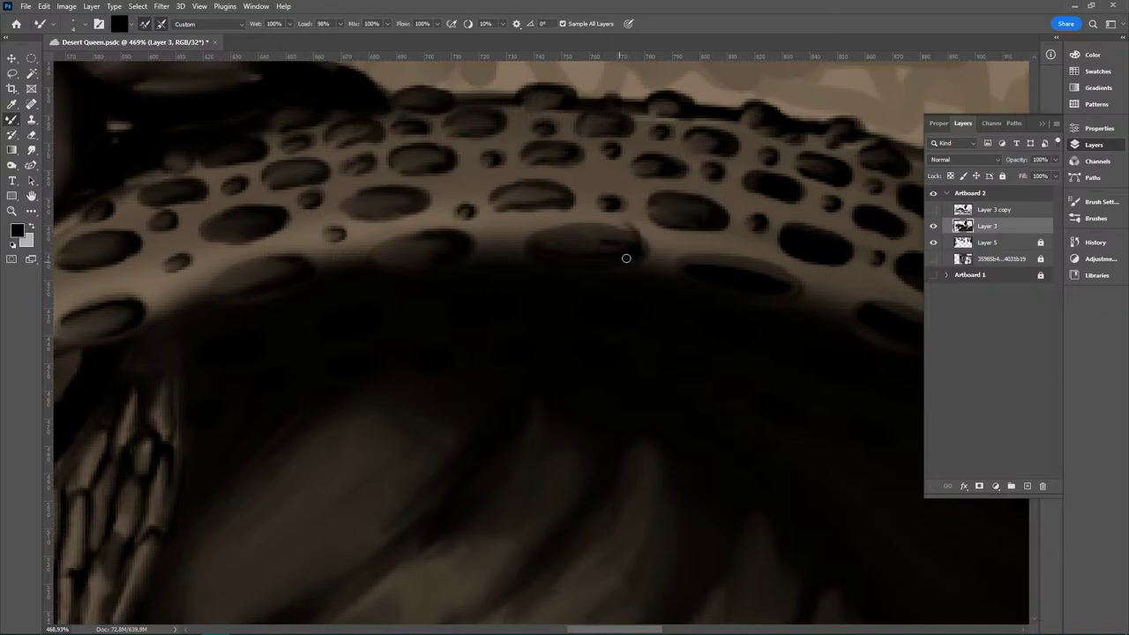
key(ctrl)
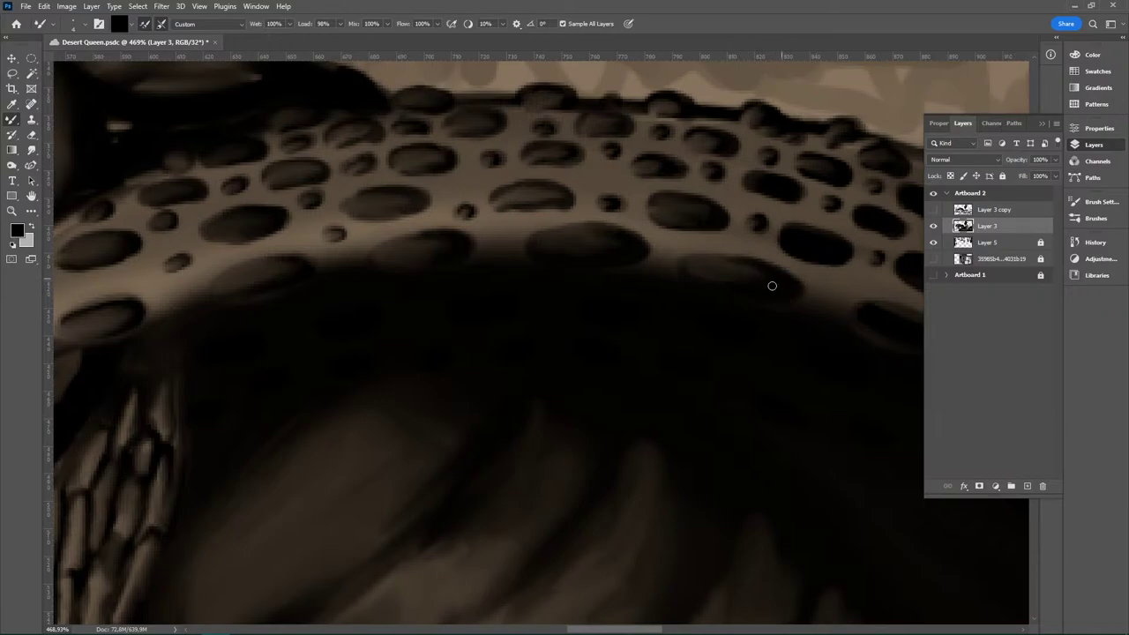
Step: Blend the middle-row ovals where the hood rim begins to curve downward and save the document
mouse_move(788, 429)
mouse_down()
mouse_move(586, 407)
mouse_move(576, 480)
mouse_up()
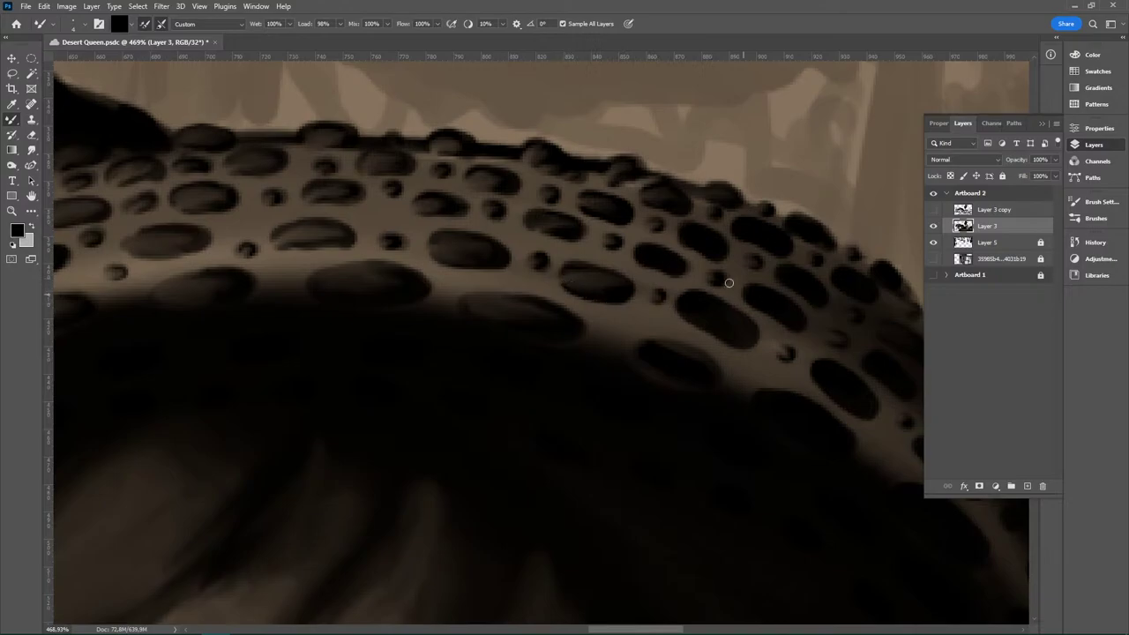
mouse_move(630, 255)
mouse_down()
mouse_move(652, 249)
mouse_move(690, 274)
mouse_move(668, 259)
mouse_move(685, 274)
mouse_move(681, 262)
mouse_up()
key(ctrl+s)
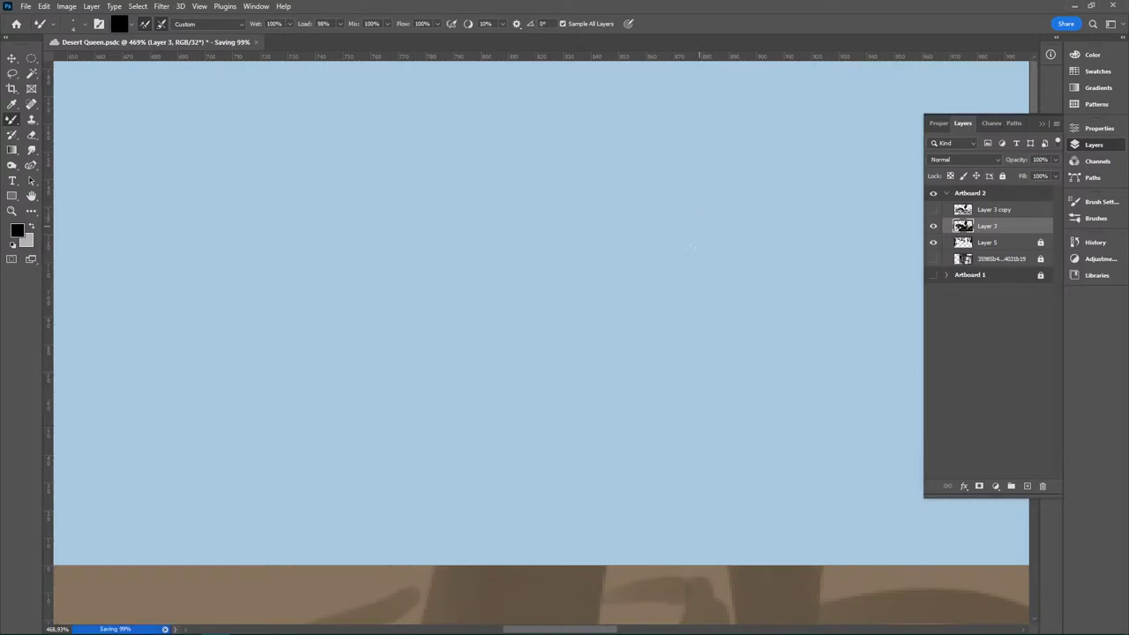
Step: Blend the upper- and middle-row ovals on the hood's back curve, plus the large lower-edge oval beneath them
drag(673, 543, 655, 164)
drag(706, 415, 834, 136)
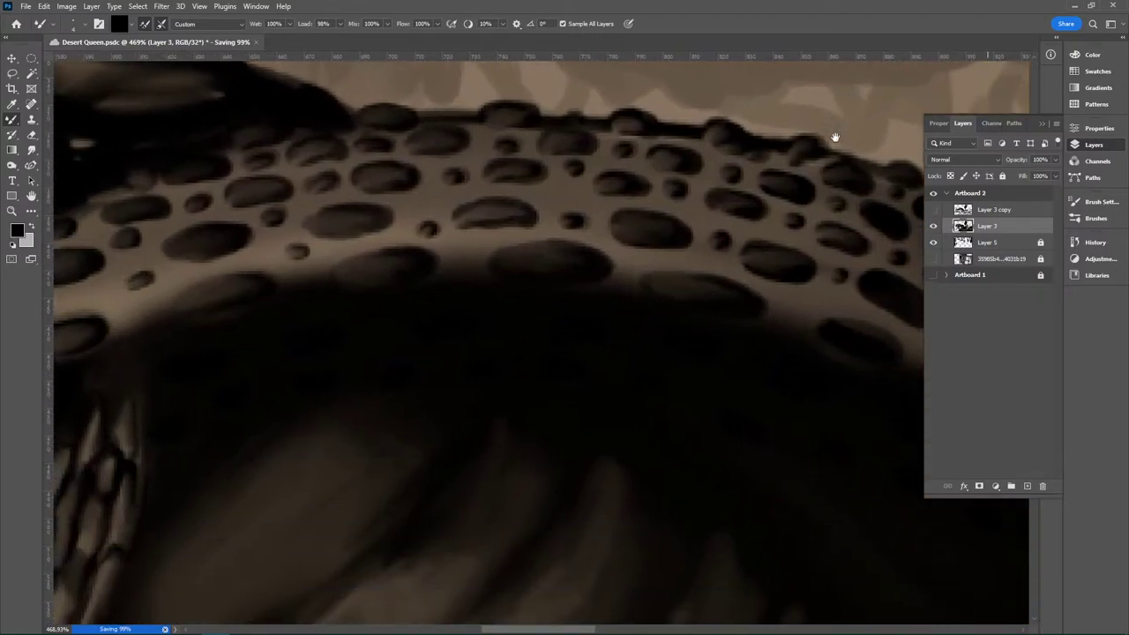
mouse_move(741, 344)
mouse_down()
mouse_move(721, 415)
mouse_move(700, 433)
mouse_move(509, 421)
mouse_move(521, 410)
mouse_up()
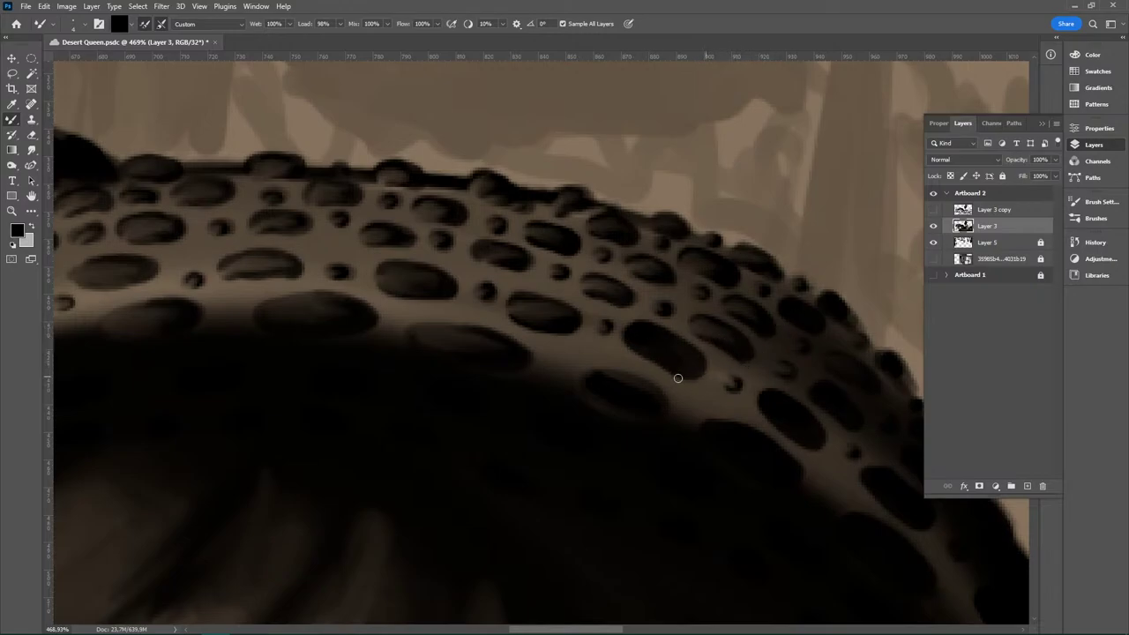
drag(638, 334, 673, 350)
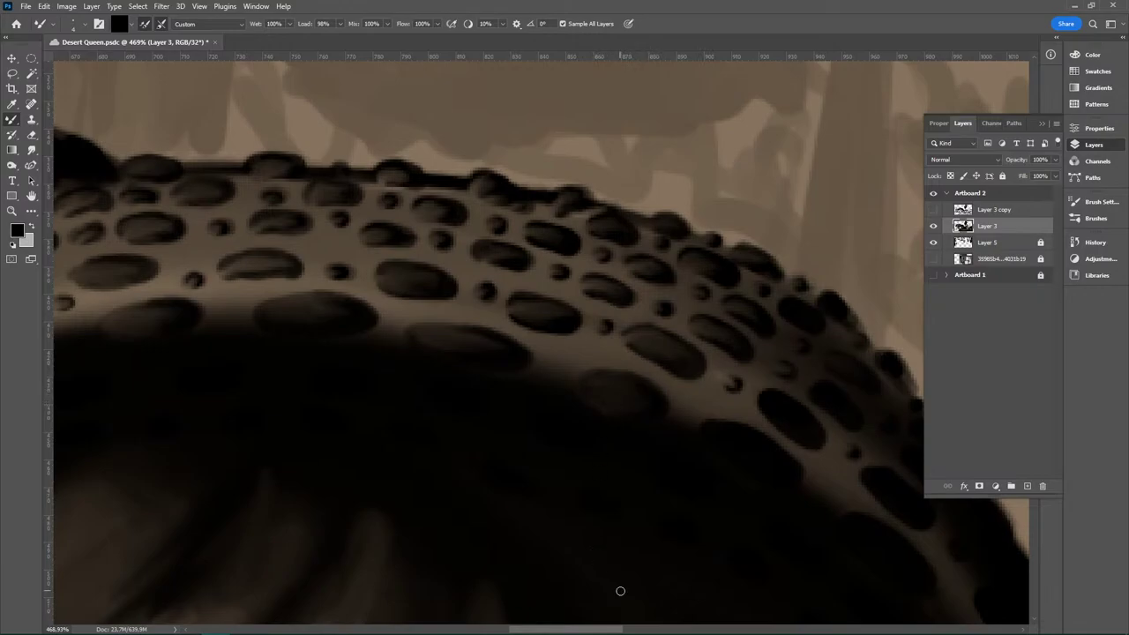
Step: Blend the remaining ovals down the hood's back slope into the shadow and check the result on the whole artboard
drag(786, 501, 504, 481)
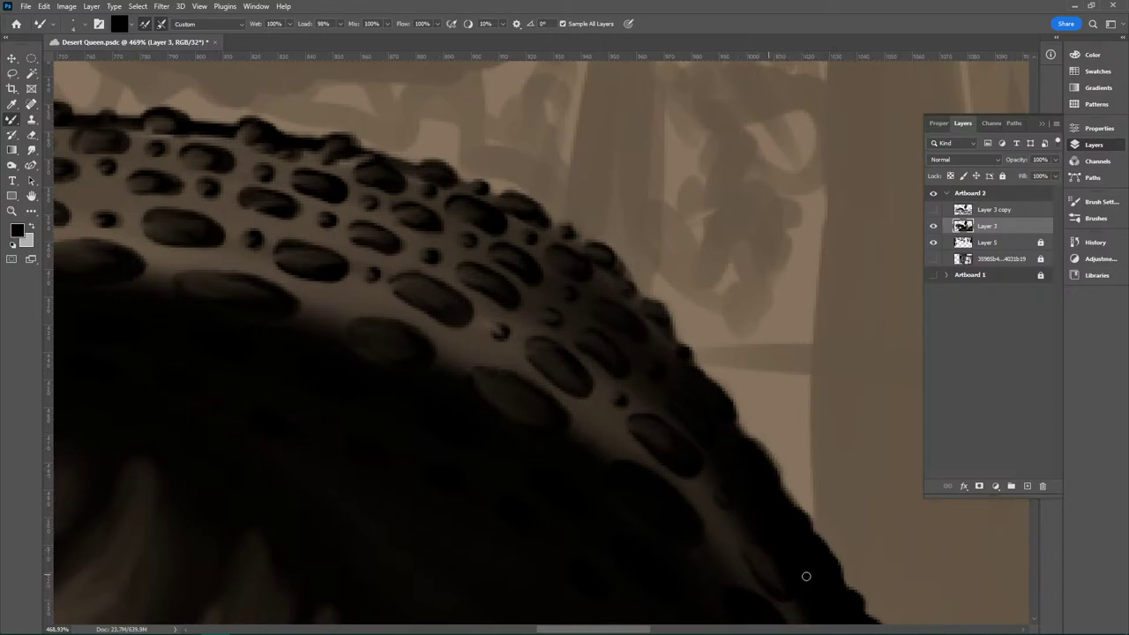
drag(821, 494, 746, 373)
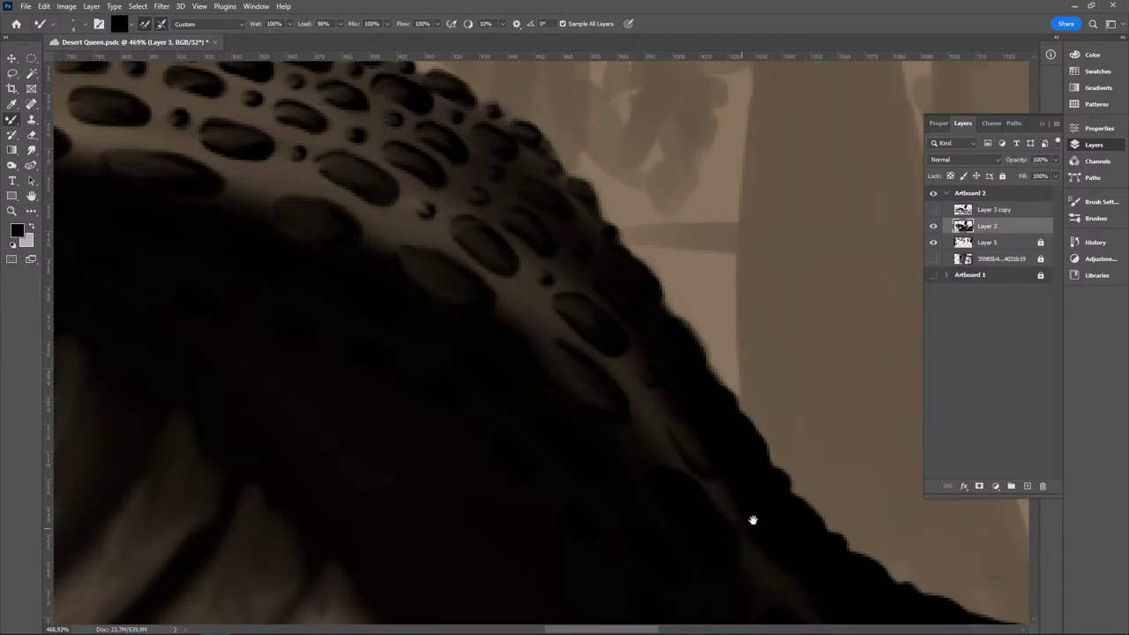
drag(752, 519, 628, 387)
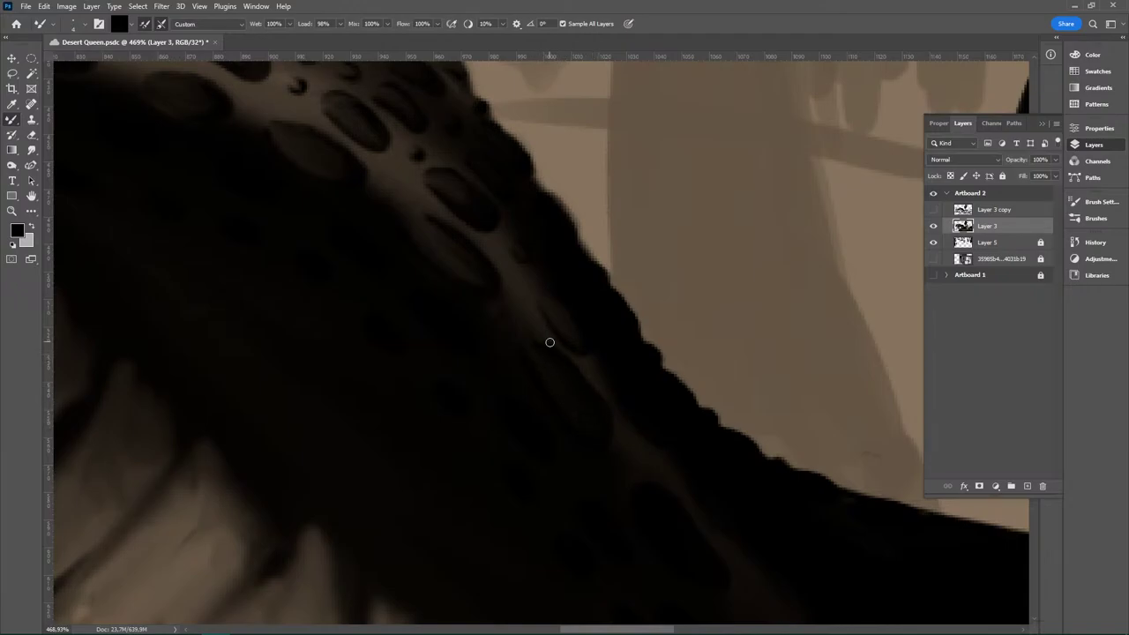
key(z)
mouse_move(753, 423)
mouse_down()
mouse_move(662, 490)
mouse_move(606, 431)
mouse_up()
key(z)
drag(661, 477, 624, 478)
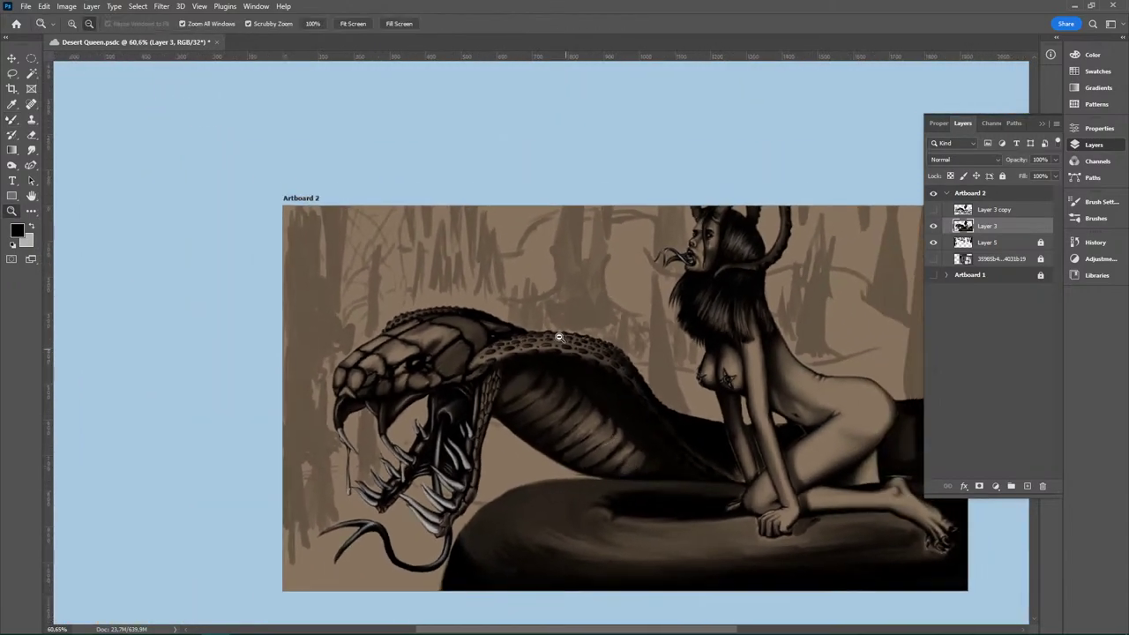
Step: Blend the dark scale edges along the hood's lower back slope into the shadow with the Mixer Brush
drag(566, 342, 604, 343)
key(b)
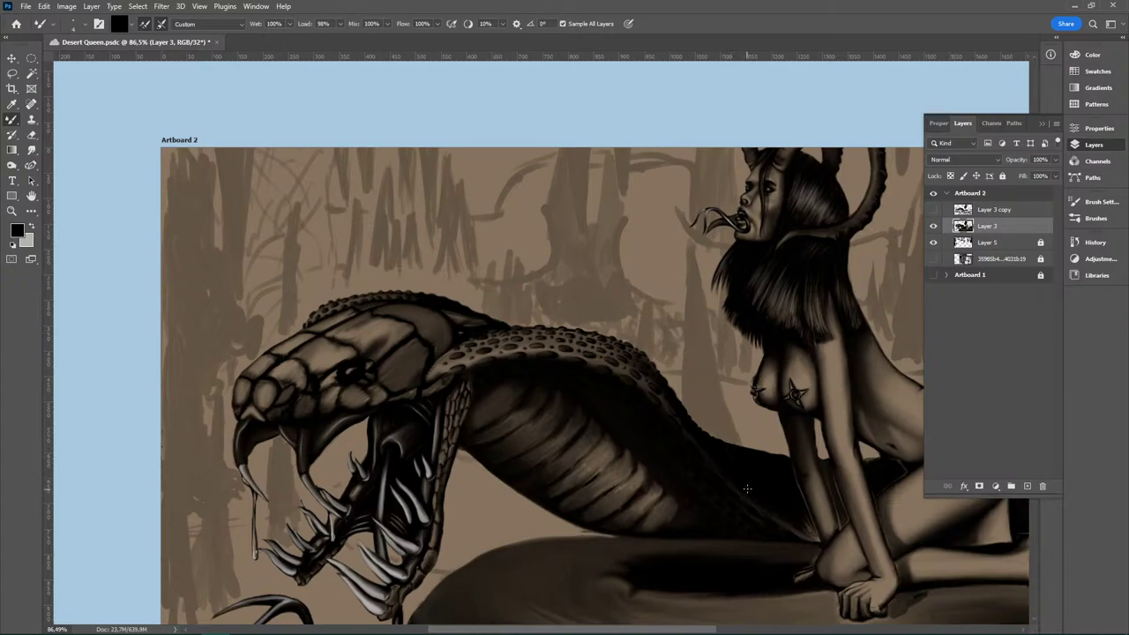
key(z)
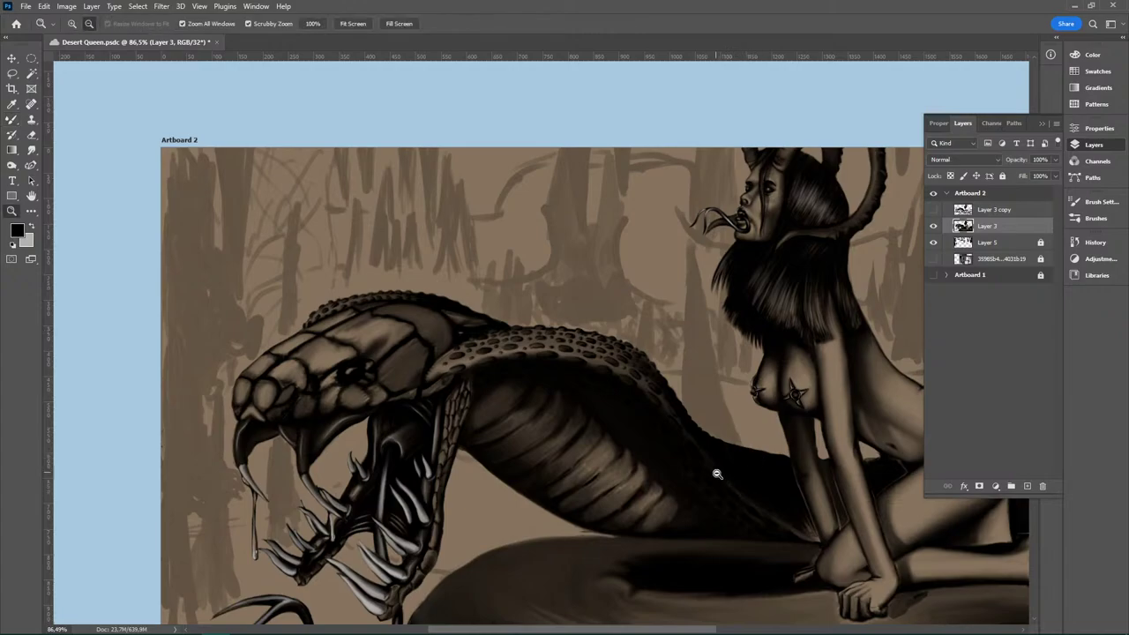
drag(718, 467, 739, 420)
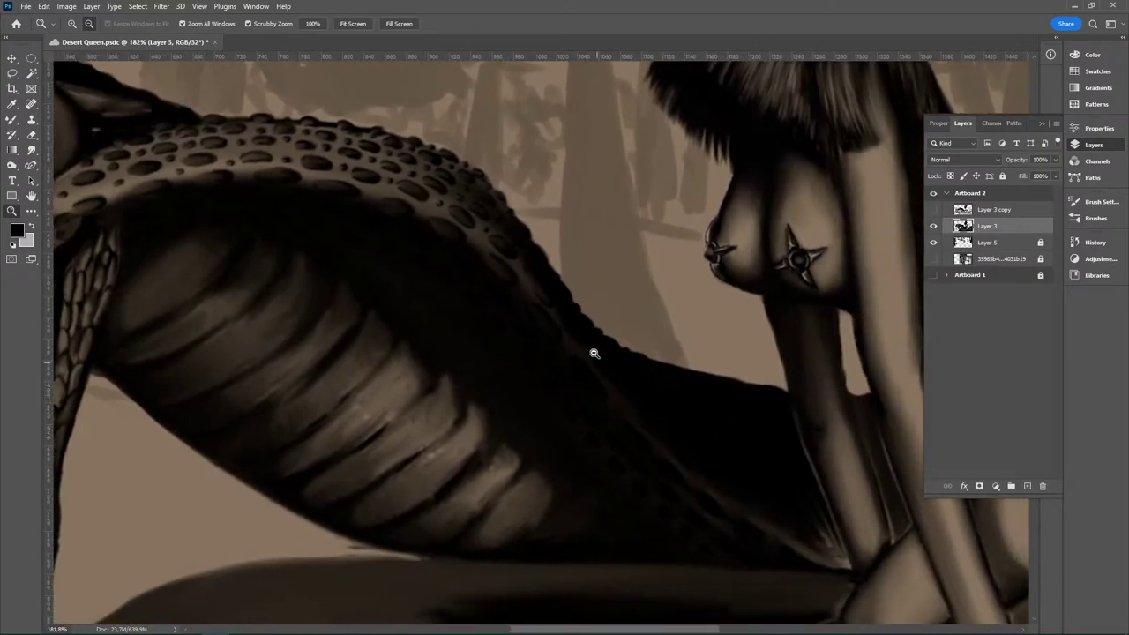
drag(595, 353, 623, 349)
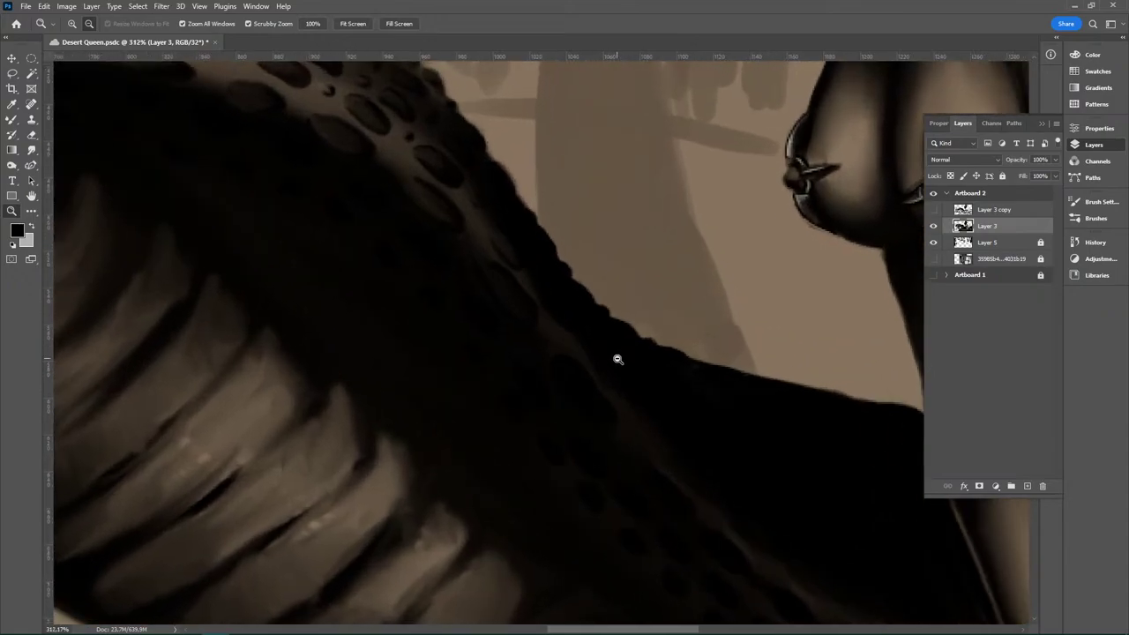
key(b)
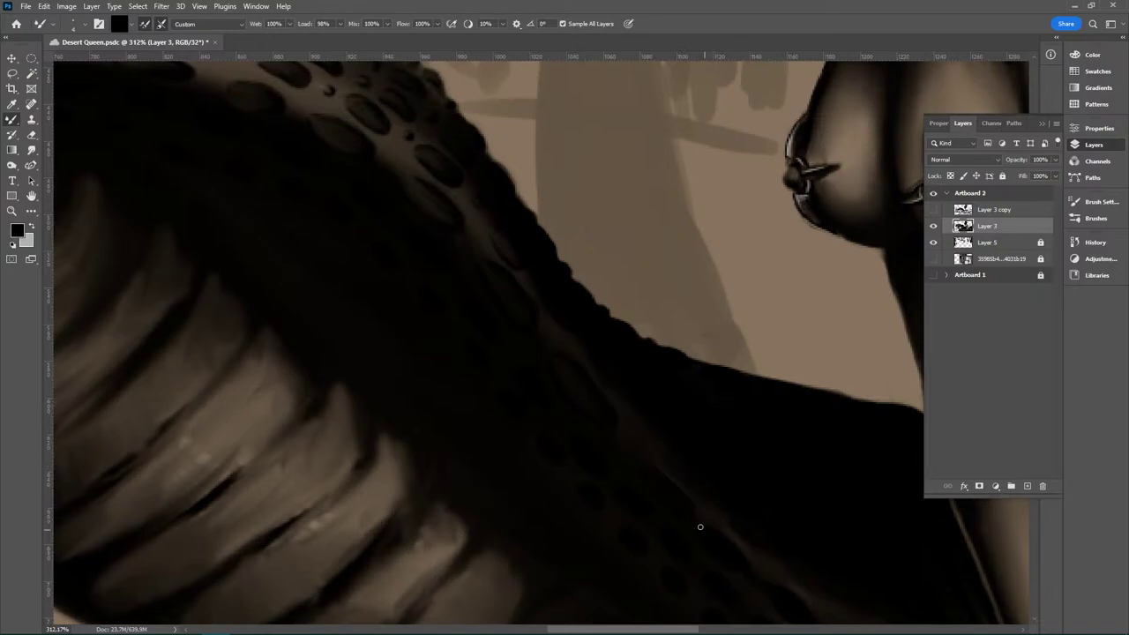
drag(804, 492, 690, 370)
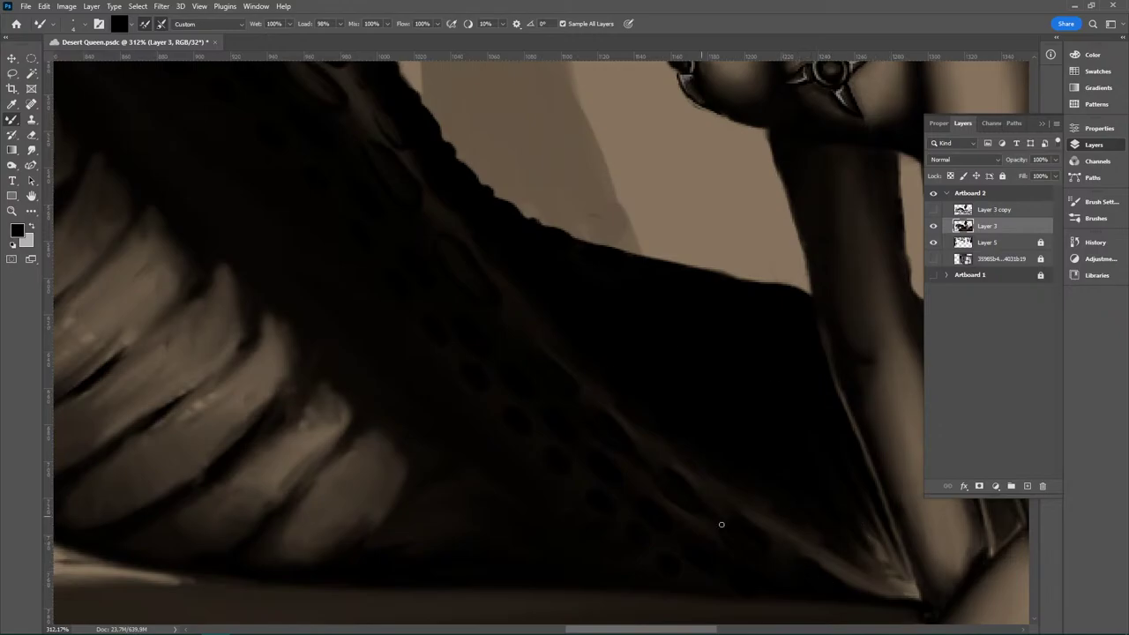
Step: Erase small highlight dots in two staggered rows along the dark inner hood below the rim, starting beside the jaw scales
drag(597, 292, 995, 479)
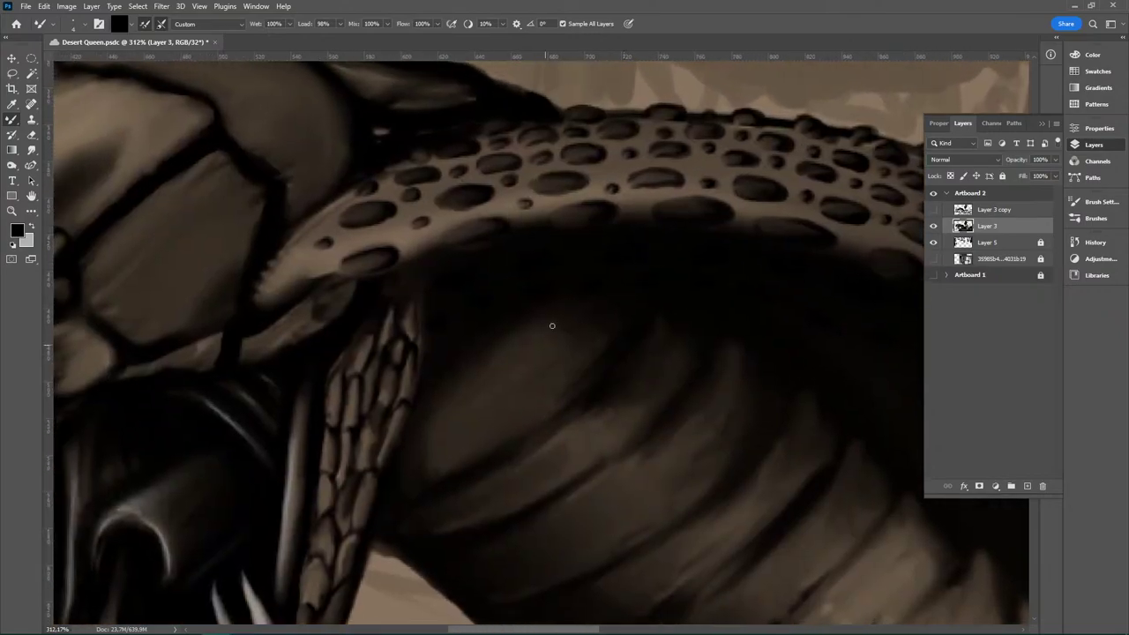
key(e)
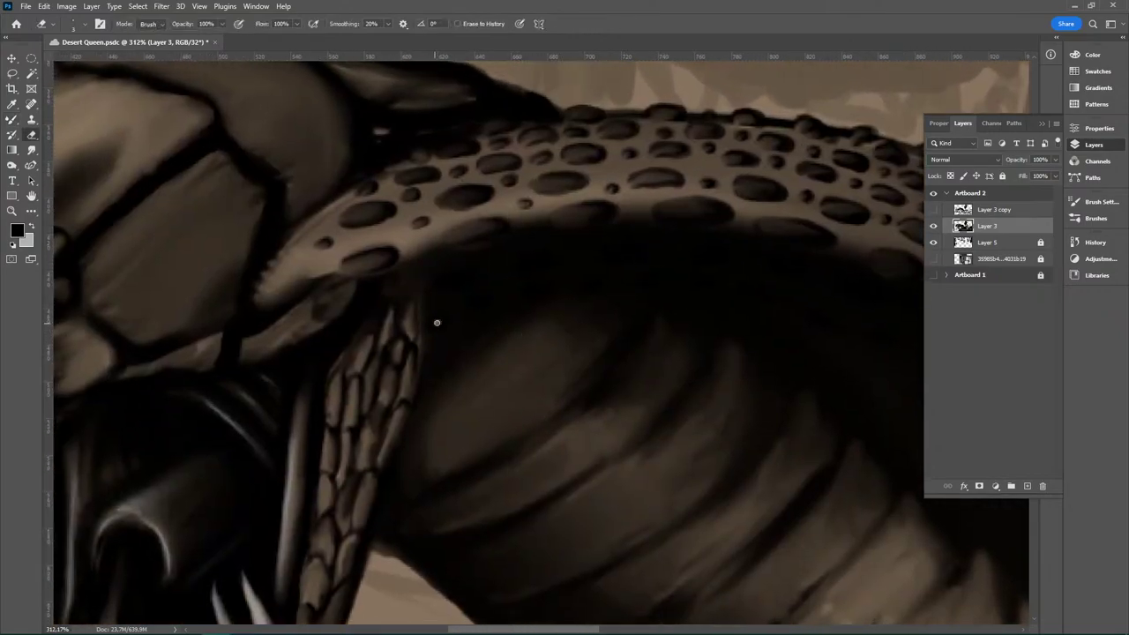
click(437, 322)
click(453, 283)
click(480, 301)
click(534, 265)
click(537, 291)
click(591, 284)
click(628, 254)
click(644, 281)
click(723, 259)
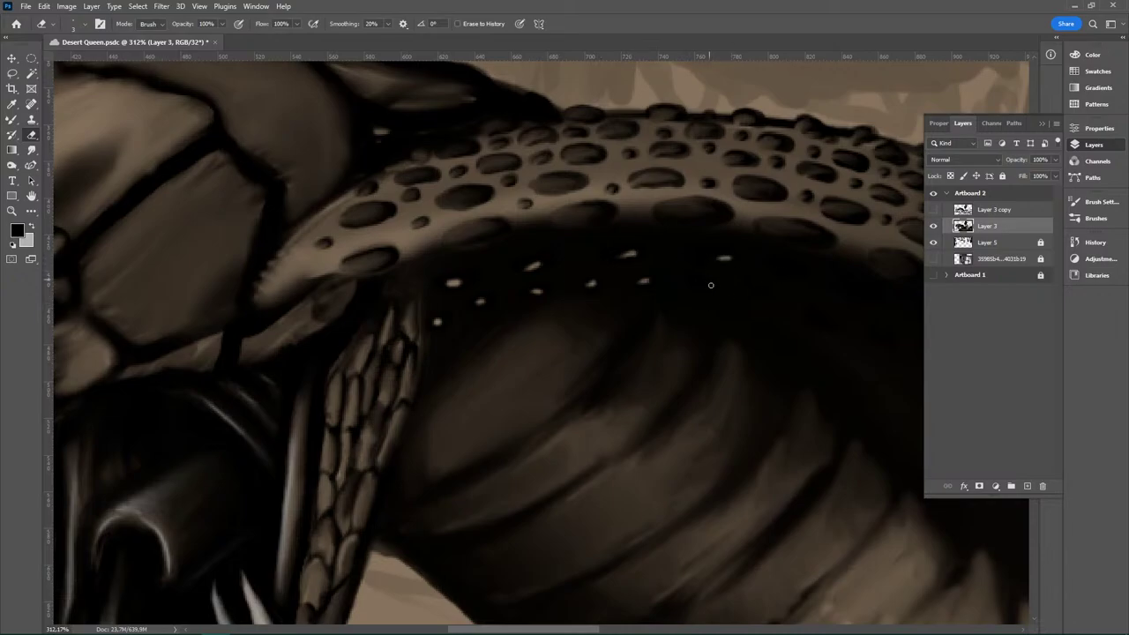
Step: Undo the last highlight dot and erase replacements, extending both dot rows under the crest of the hood arch
key(ctrl+z)
click(705, 257)
click(782, 267)
click(701, 281)
click(759, 292)
click(857, 292)
Step: Extend both rows of erased highlight dots around the hood's descending inner curve and undo the misplaced last ones
mouse_move(675, 468)
mouse_down()
mouse_move(378, 393)
mouse_move(369, 379)
mouse_up()
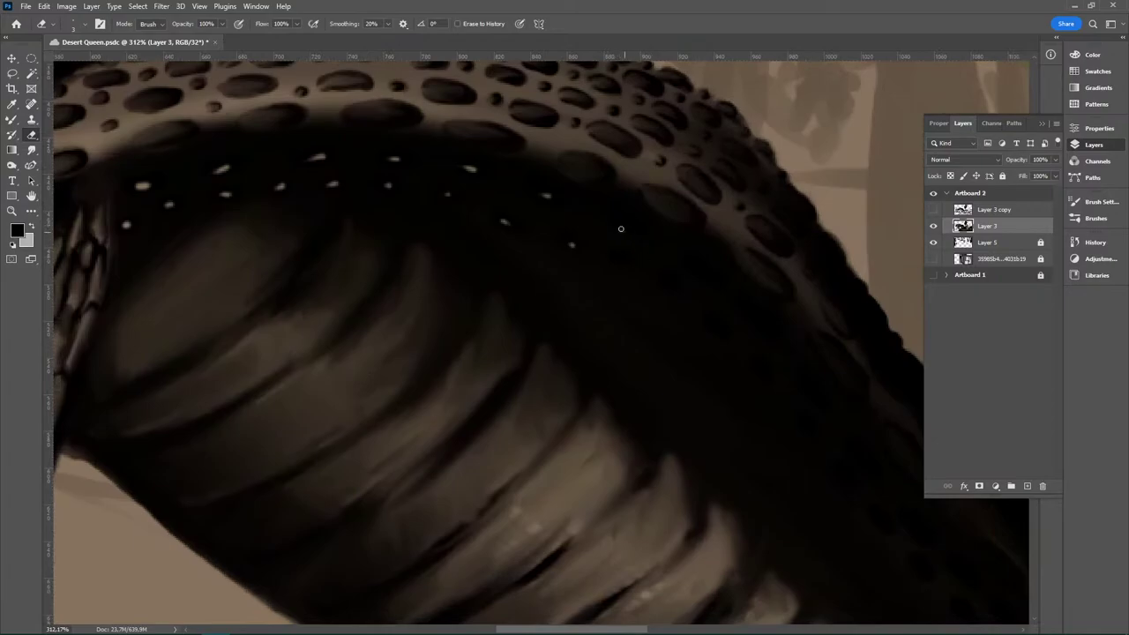
click(621, 229)
click(623, 261)
click(668, 283)
click(696, 269)
drag(747, 308, 754, 322)
click(710, 320)
click(757, 365)
click(802, 381)
key(ctrl+z)
key(ctrl+z)
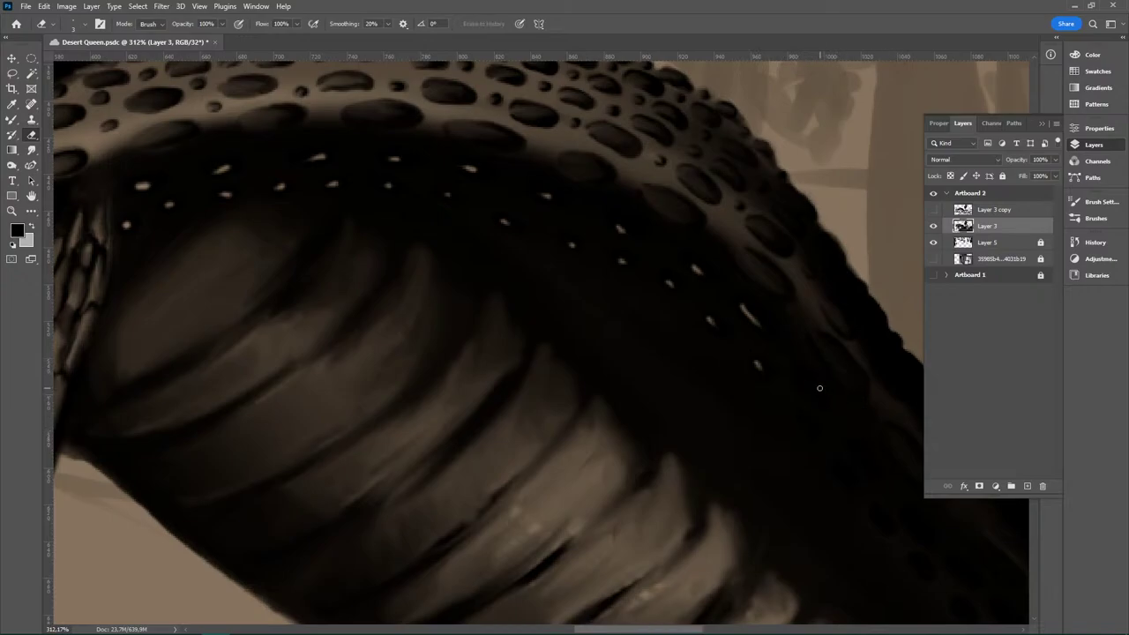
Step: Erase four more highlight dots on the upper part of the hood's shadowed back slope, redoing the misplaced one
click(801, 380)
click(806, 422)
click(858, 452)
key(ctrl+z)
click(859, 453)
click(845, 470)
Step: Erase small highlights on the dark round scales midway down the hood's shadowed slope
drag(910, 456, 658, 255)
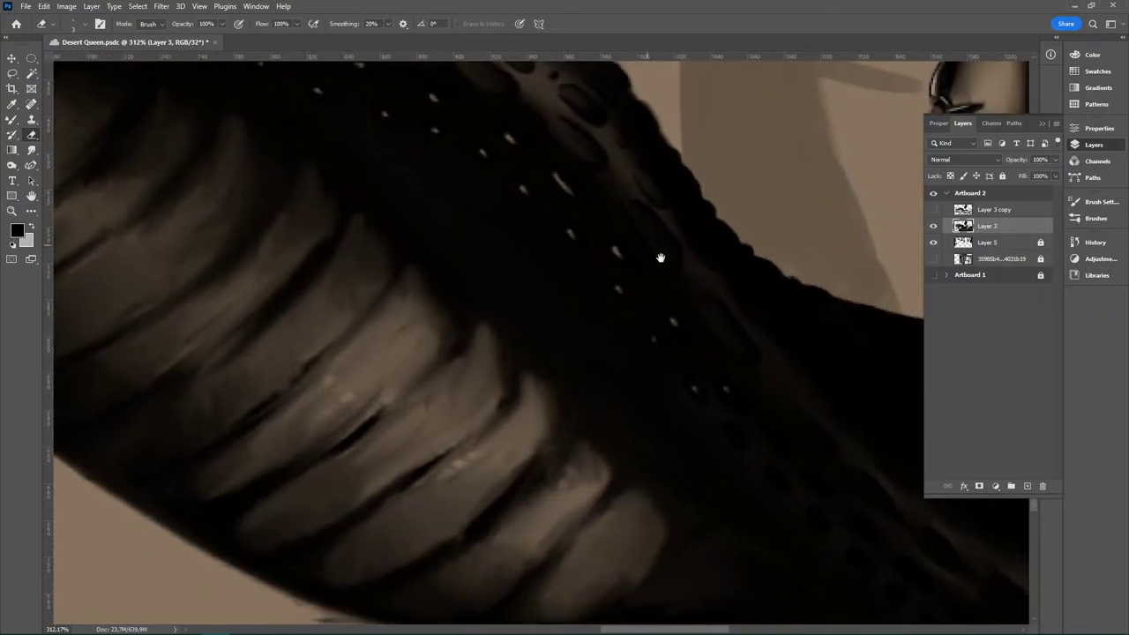
click(716, 419)
click(760, 465)
click(802, 470)
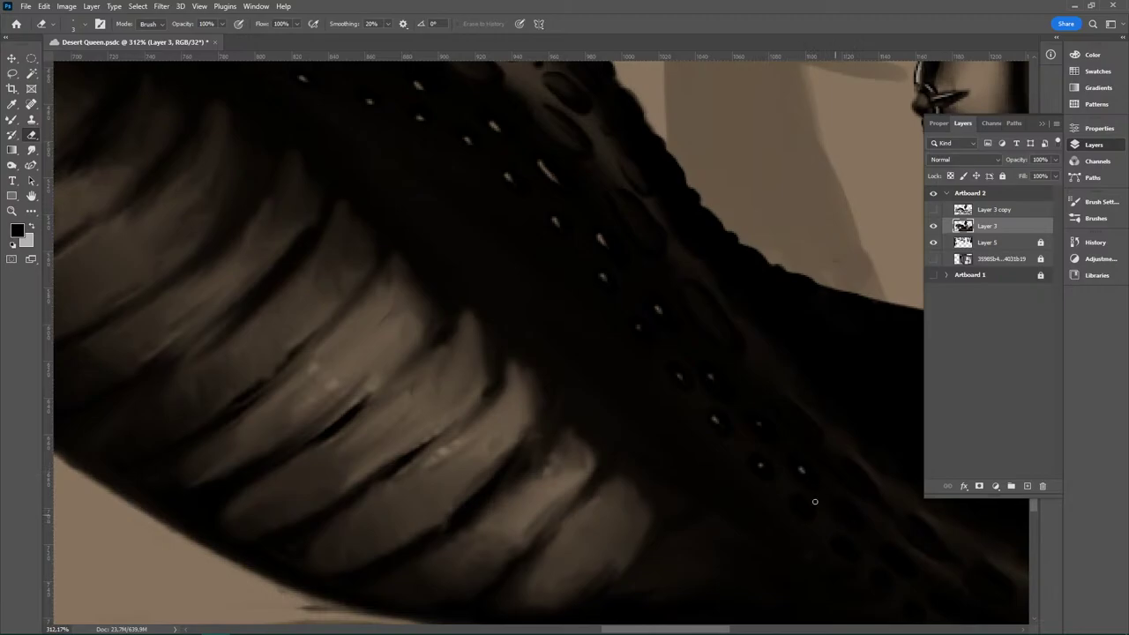
click(800, 504)
Step: Erase small highlights on the last dark scales at the foot of the slope, just above the coiled body
drag(867, 444, 729, 305)
click(703, 426)
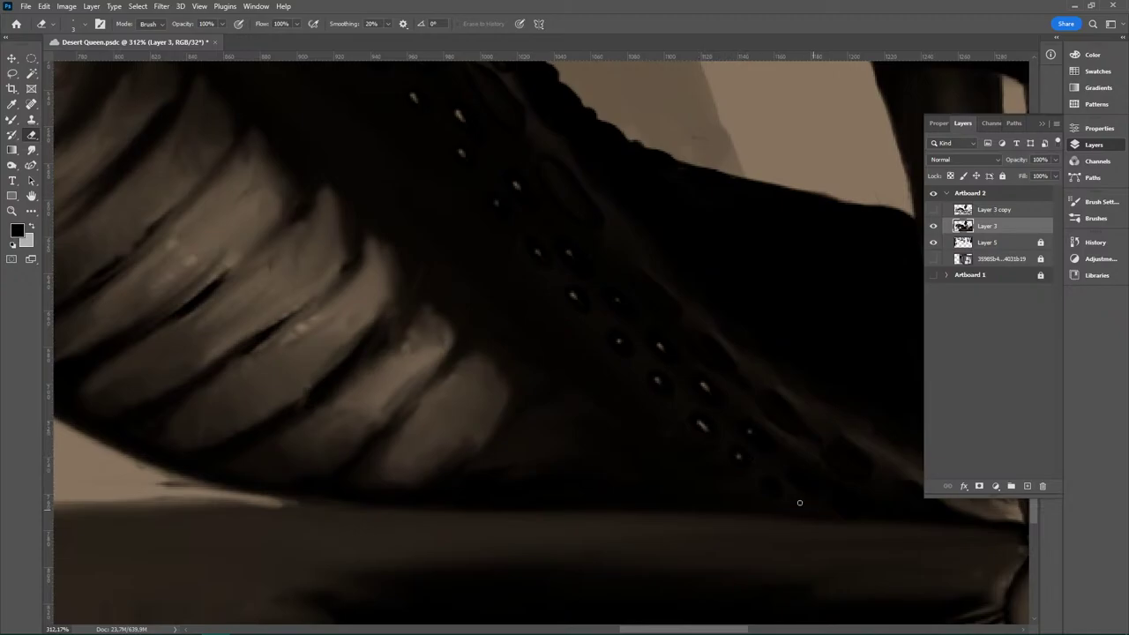
click(753, 434)
click(767, 483)
click(838, 507)
Step: Erase highlights on the larger ovals along the slope's outer edge, working from the foot back up toward the hood
click(772, 406)
click(698, 342)
click(641, 277)
click(549, 172)
drag(563, 136, 636, 254)
click(556, 200)
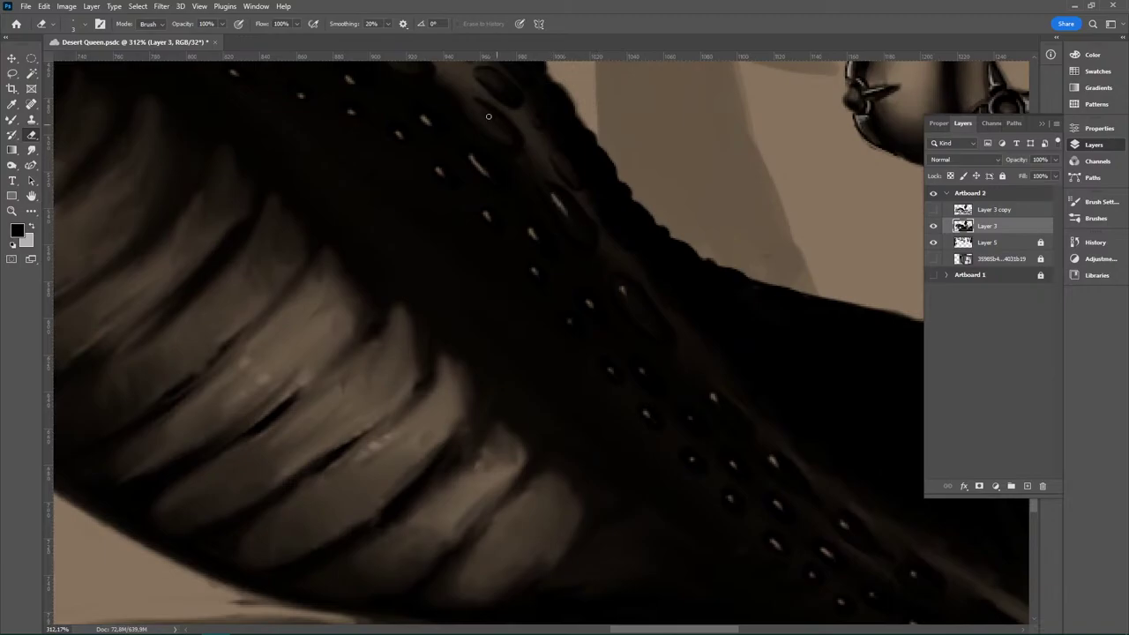
Step: Erase streak highlights on the large lower-edge ovals around the rim's back curve, undoing the last misplaced stroke
drag(473, 106, 486, 128)
drag(558, 154, 676, 295)
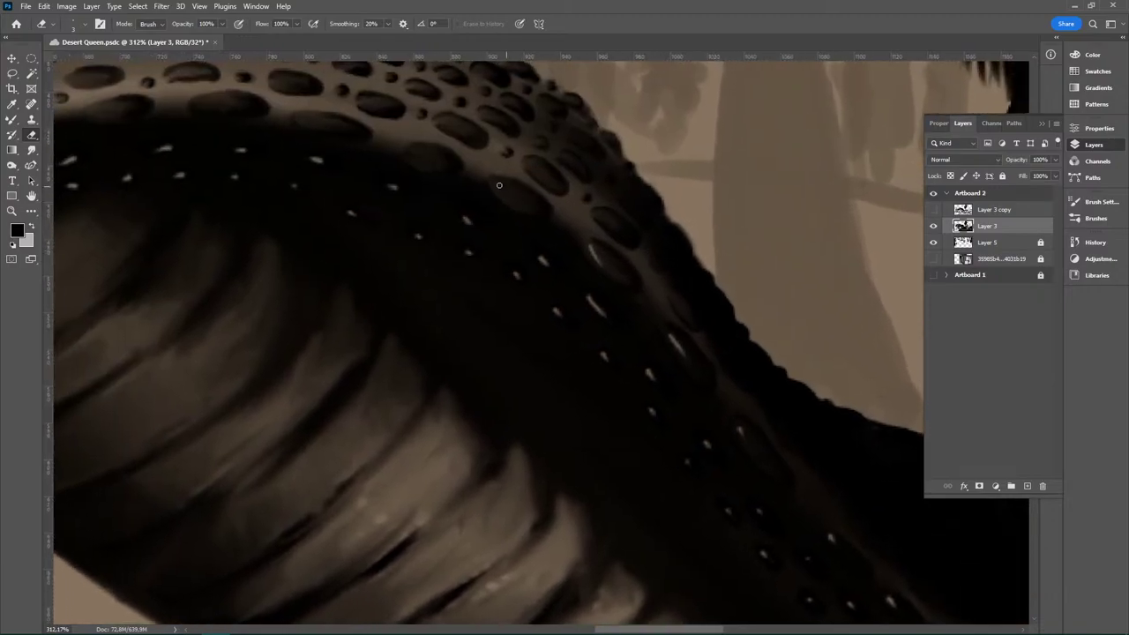
drag(487, 182, 497, 191)
drag(411, 152, 441, 170)
drag(295, 118, 328, 129)
key(ctrl+z)
Step: Erase streak highlights on the remaining large lower-edge ovals from the crest forward to the jaw
drag(356, 273, 574, 368)
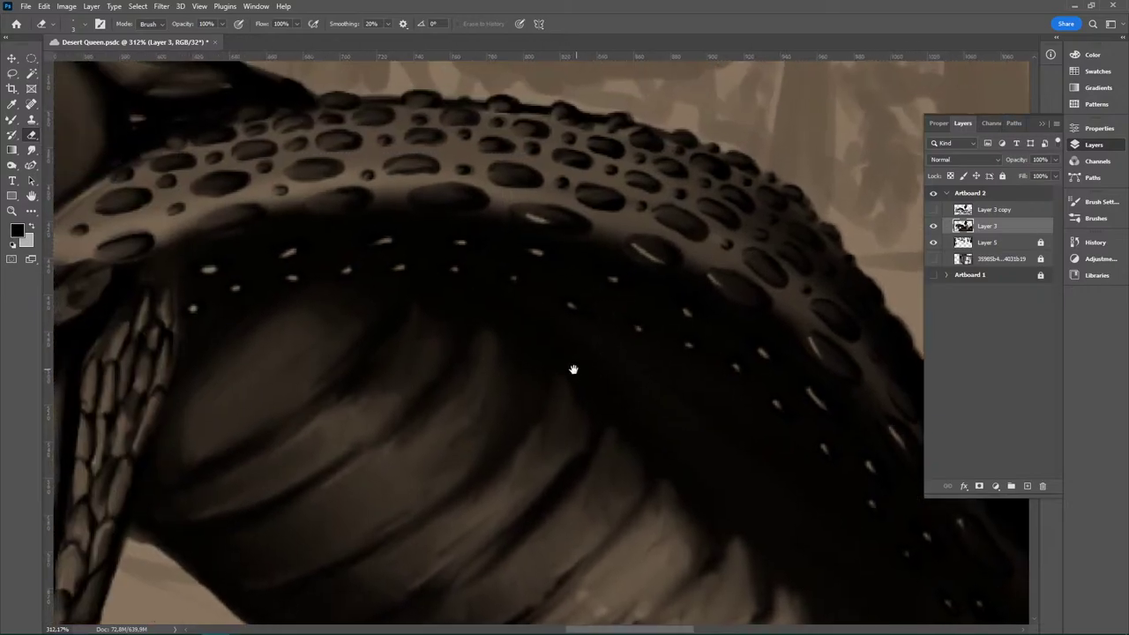
drag(314, 215, 331, 210)
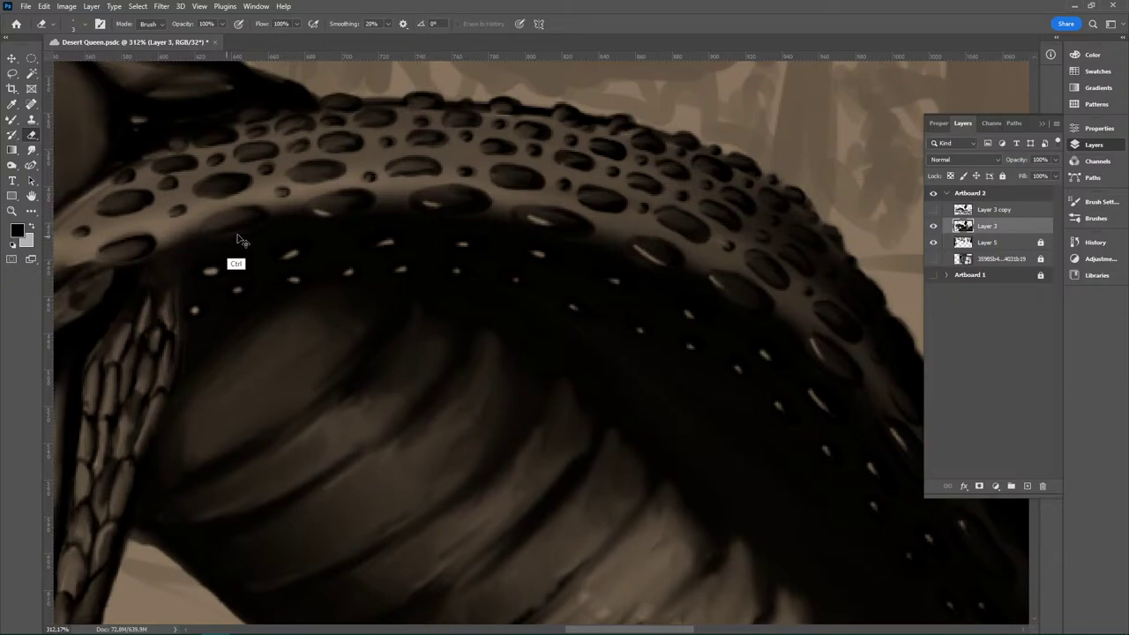
drag(203, 226, 220, 230)
drag(103, 255, 127, 252)
Step: Erase highlights along the undersides of the middle- and upper-row ovals on the front part of the hood rim
drag(108, 201, 119, 212)
drag(204, 186, 213, 192)
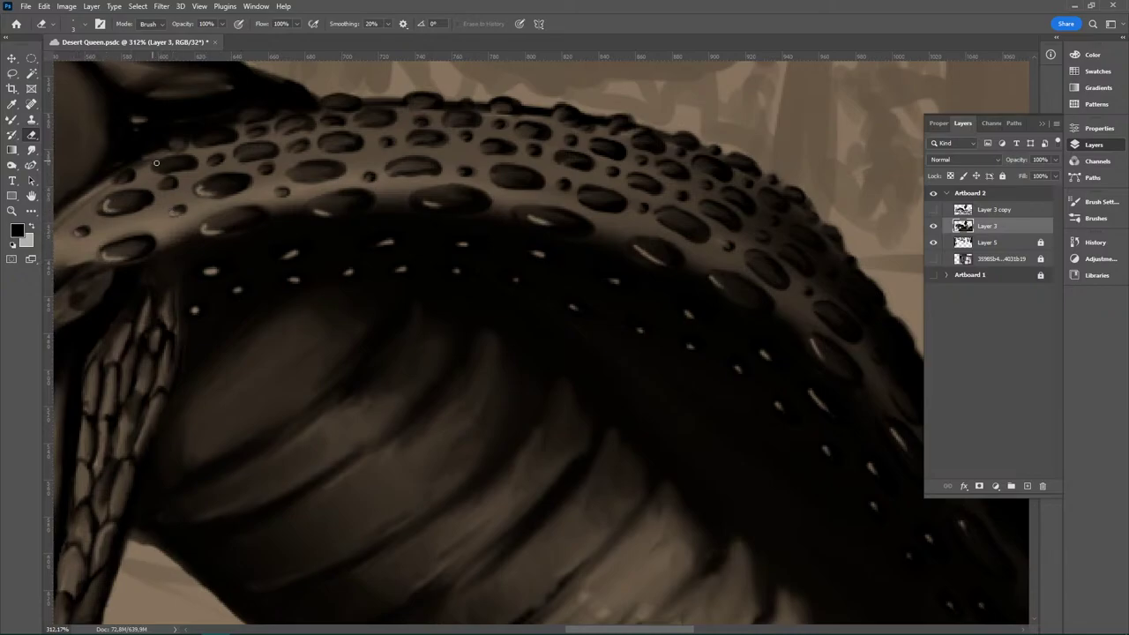
drag(158, 167, 169, 169)
mouse_move(235, 158)
mouse_down()
mouse_move(274, 153)
mouse_move(291, 173)
mouse_up()
drag(195, 143, 221, 140)
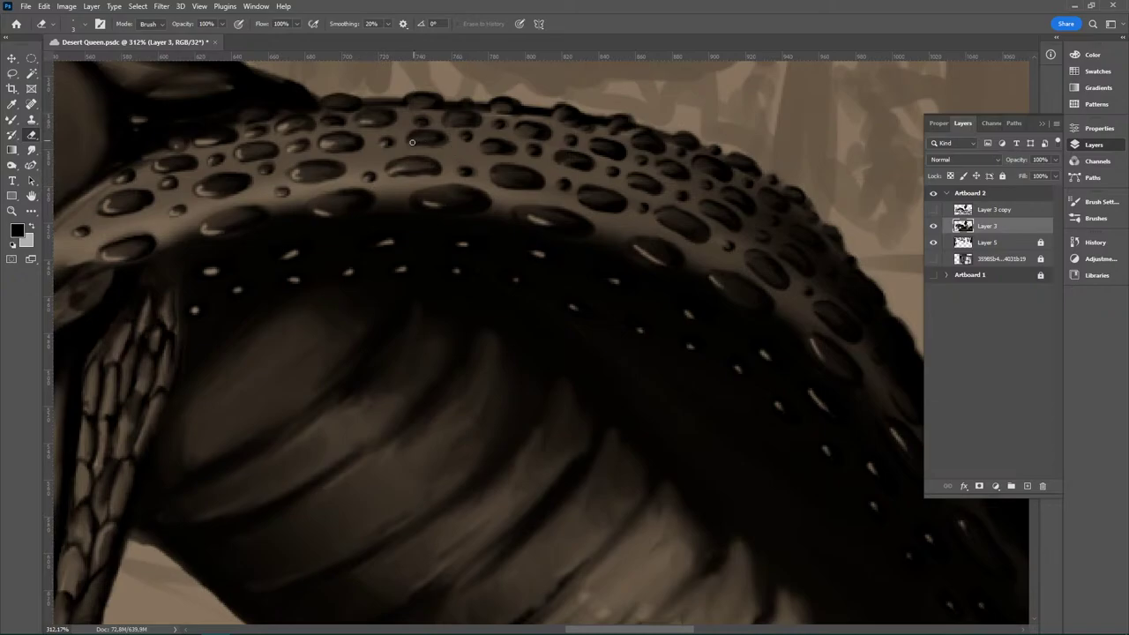
Step: Erase highlights on the remaining middle- and upper-row ovals across the crest and down the rim's back curve
drag(412, 142, 427, 138)
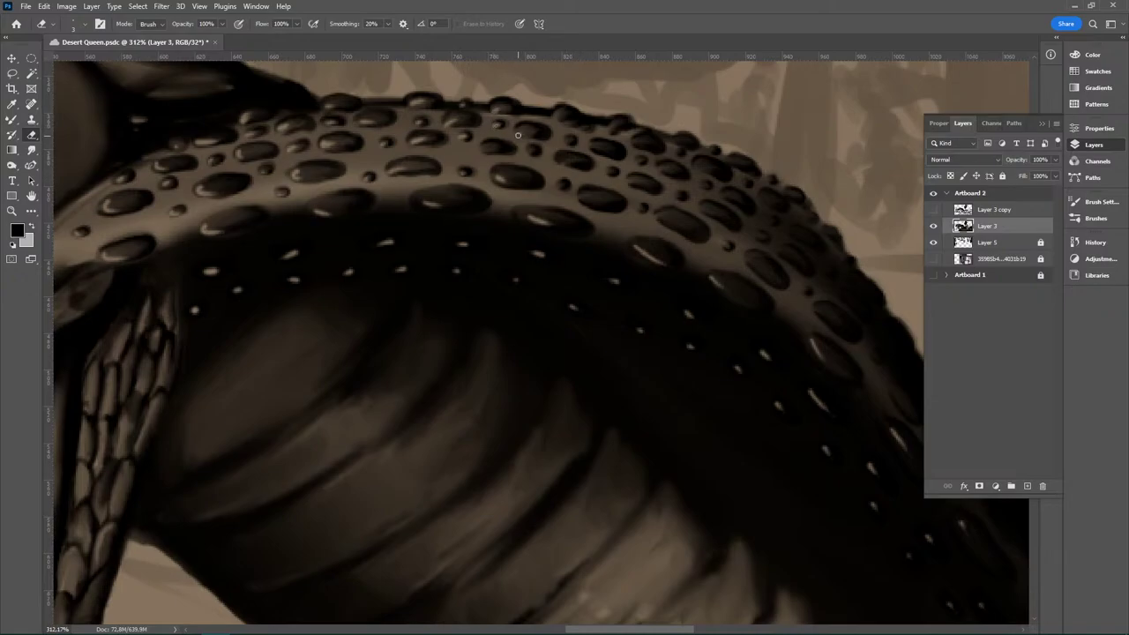
drag(479, 150, 511, 148)
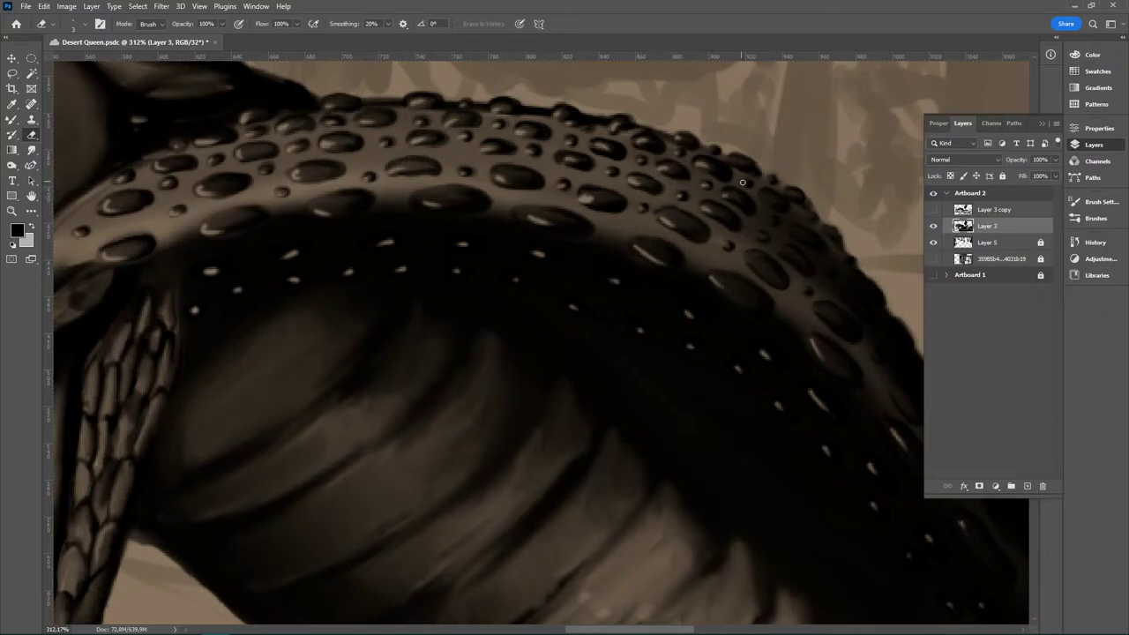
drag(725, 157, 748, 163)
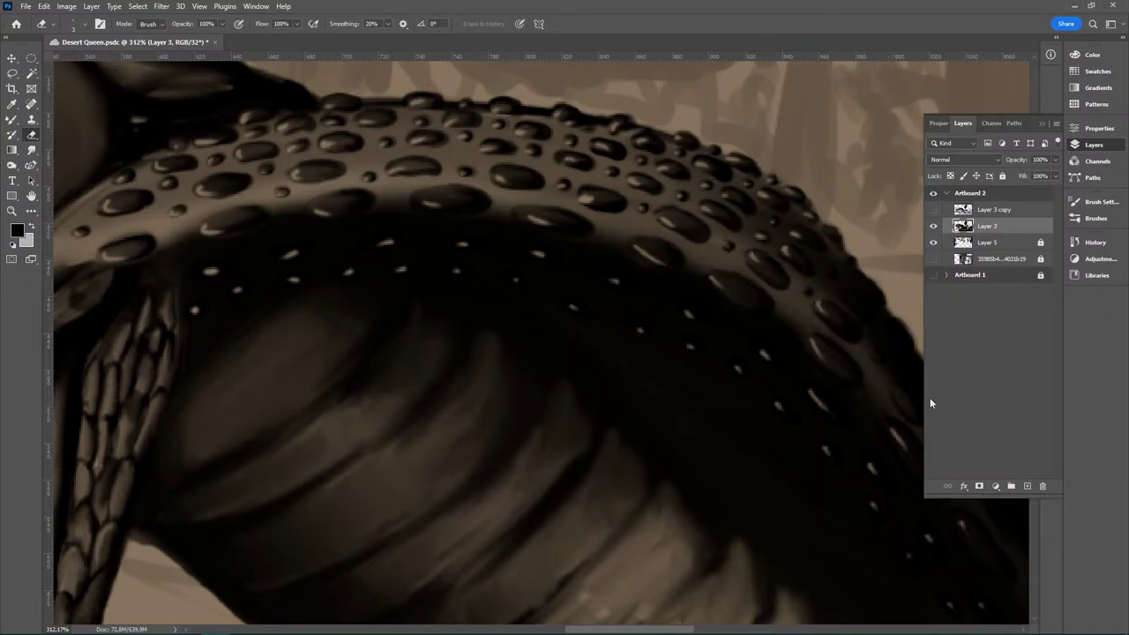
mouse_move(814, 204)
mouse_down()
mouse_move(680, 153)
mouse_move(645, 153)
mouse_up()
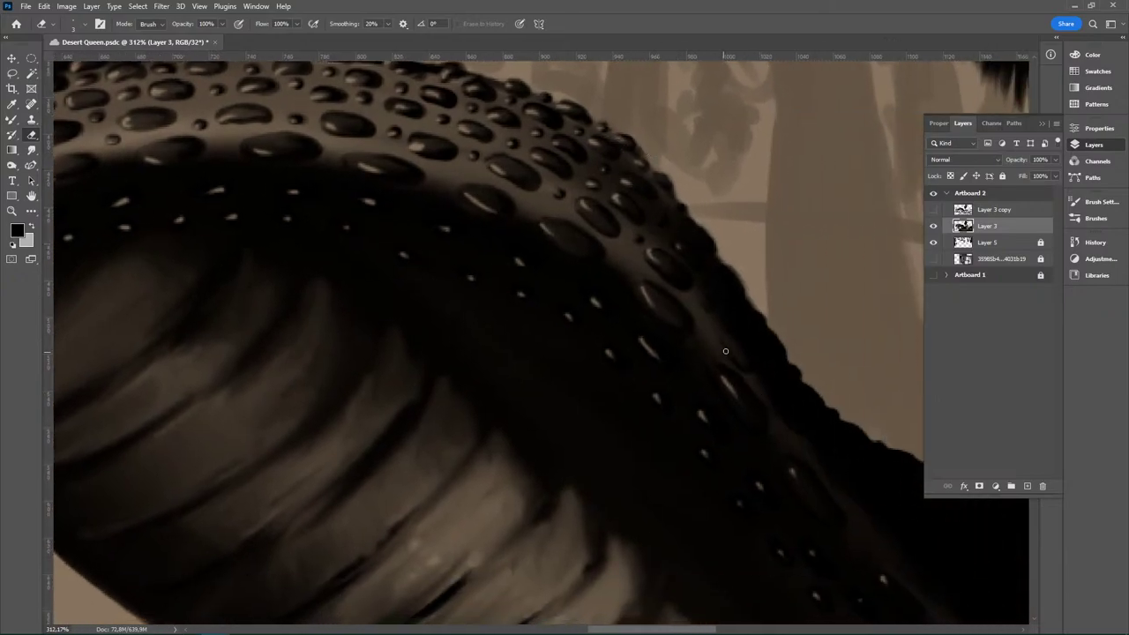
Step: Blend the erased highlights on the first two lower-edge ovals nearest the jaw with the Mixer Brush
scroll(706, 428, down, 6)
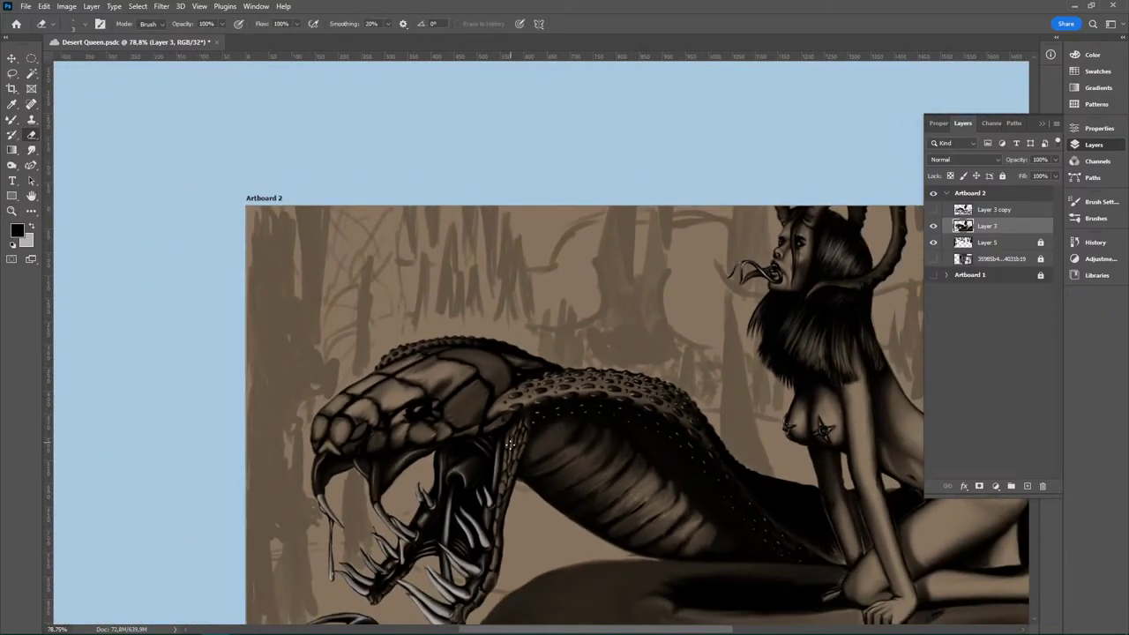
scroll(554, 406, up, 6)
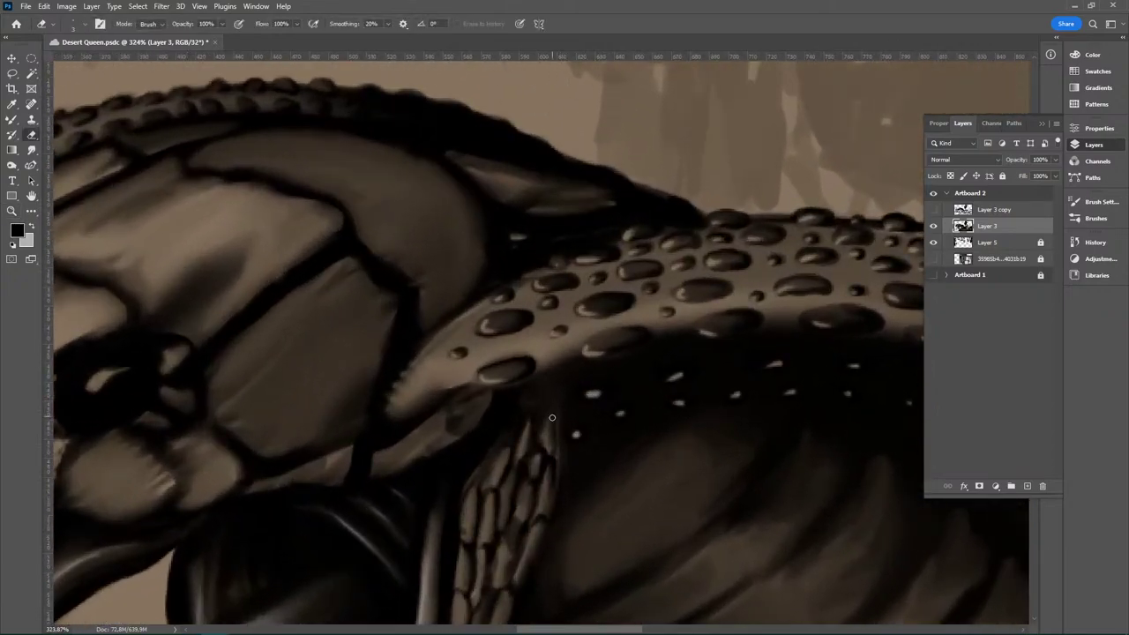
key(b)
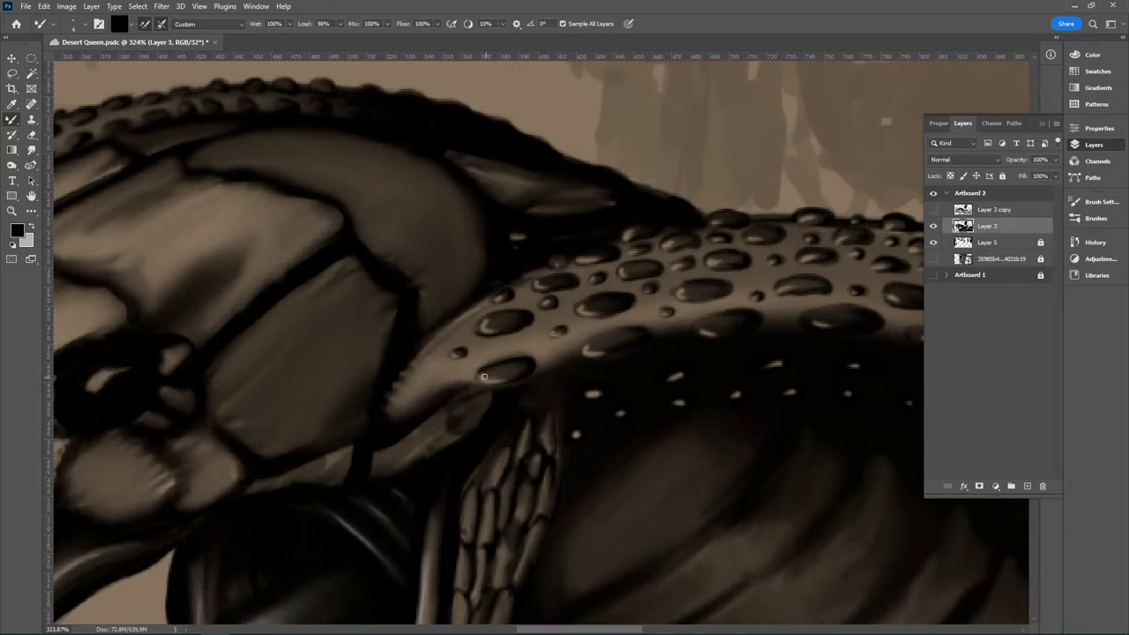
drag(480, 380, 484, 378)
drag(509, 381, 523, 376)
drag(593, 345, 604, 350)
drag(594, 352, 608, 346)
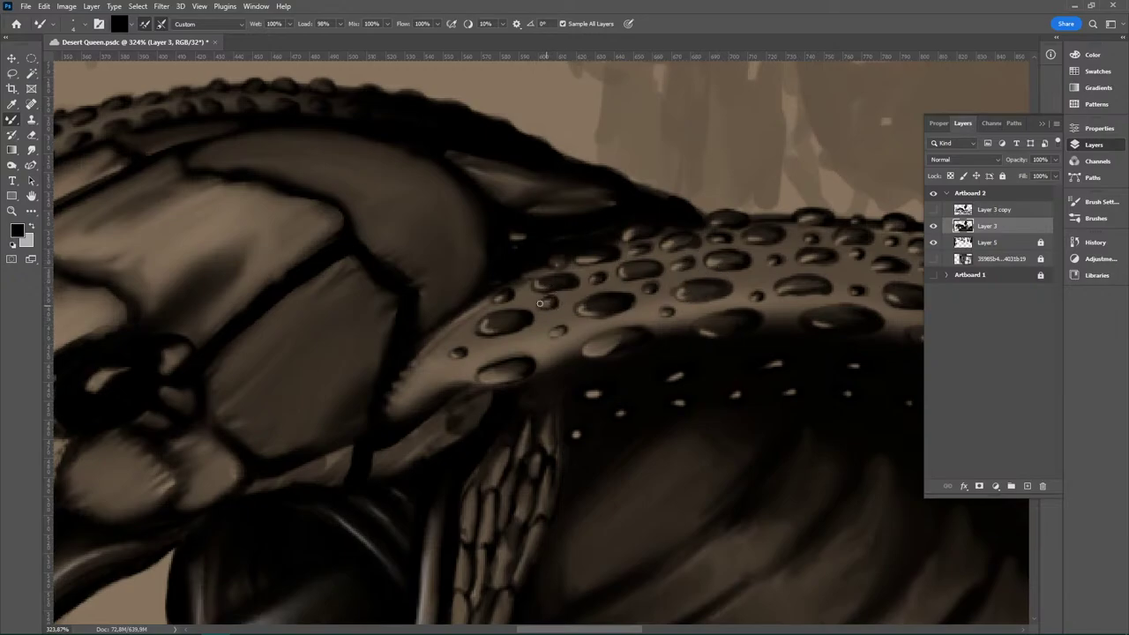
Step: Save the document and blend the highlights into the ovals across all rows on the front half of the rim
scroll(617, 397, up, 10)
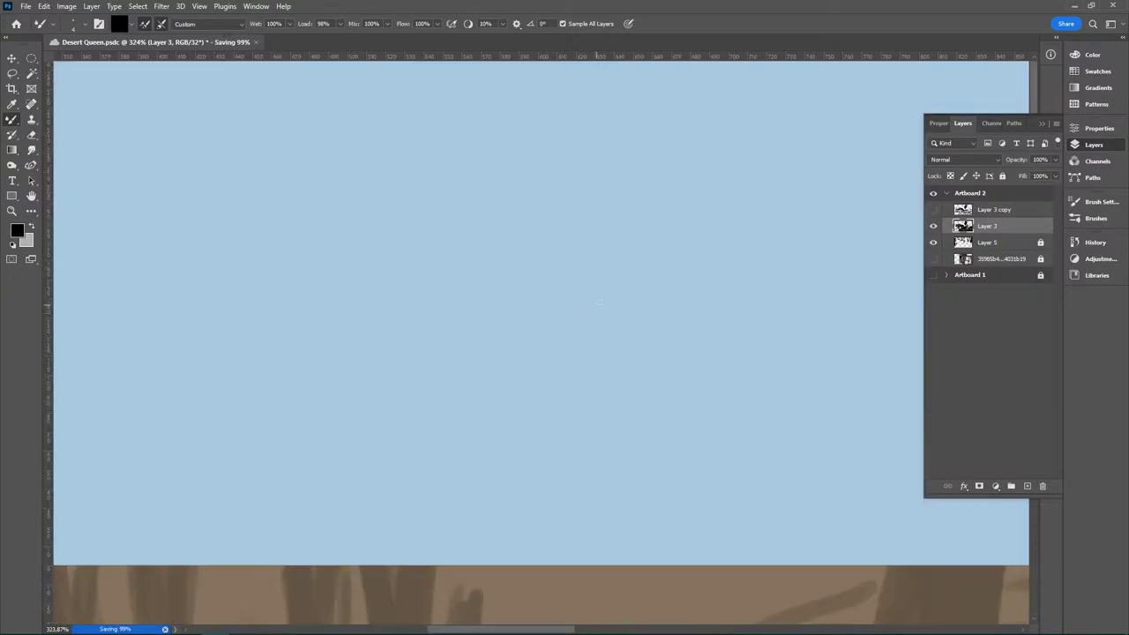
drag(632, 474, 635, 203)
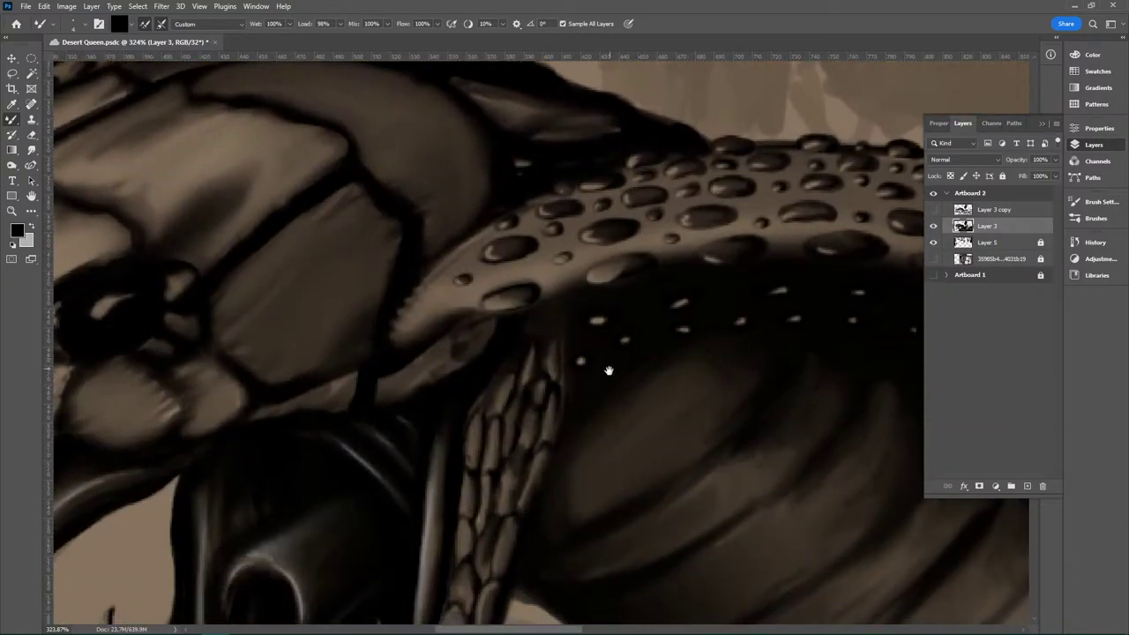
drag(608, 371, 532, 405)
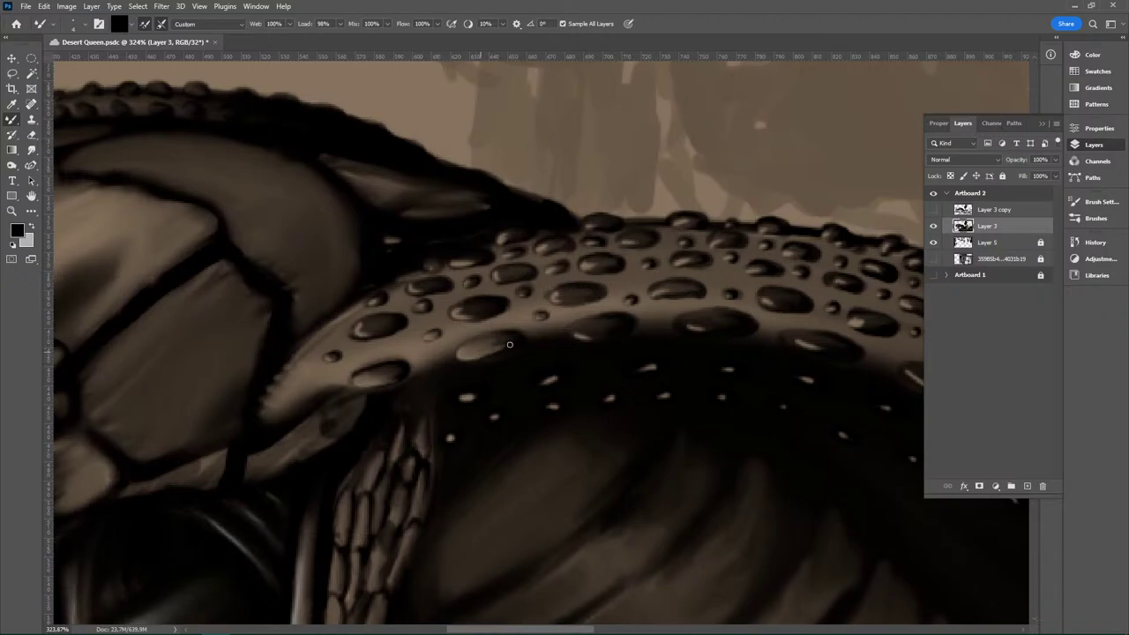
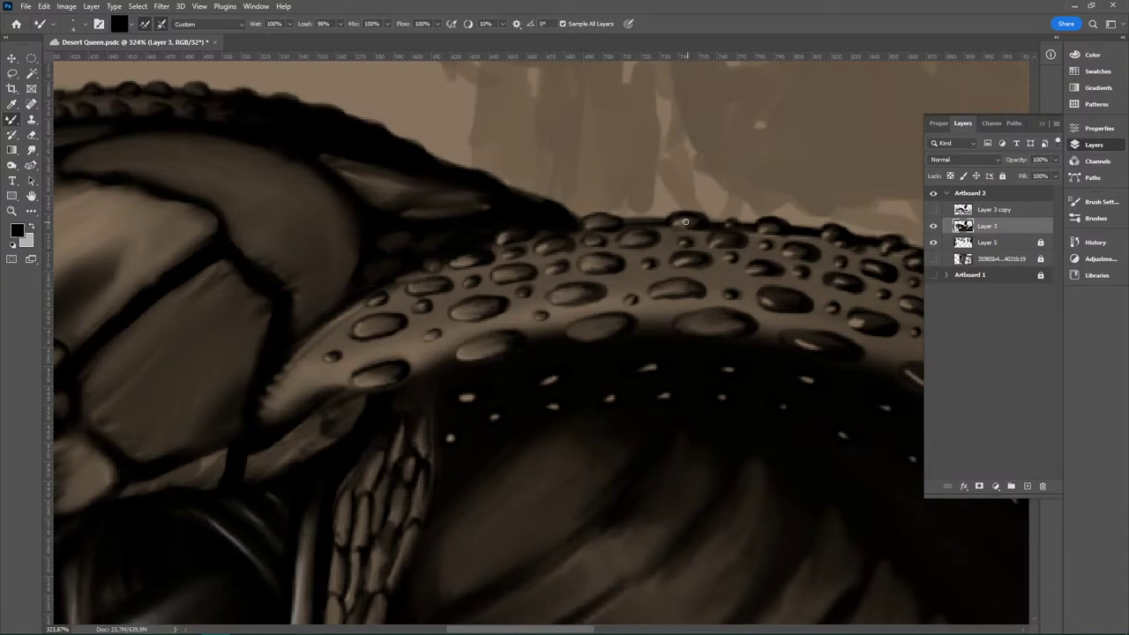
mouse_move(688, 219)
mouse_down()
mouse_move(670, 217)
mouse_move(687, 223)
mouse_up()
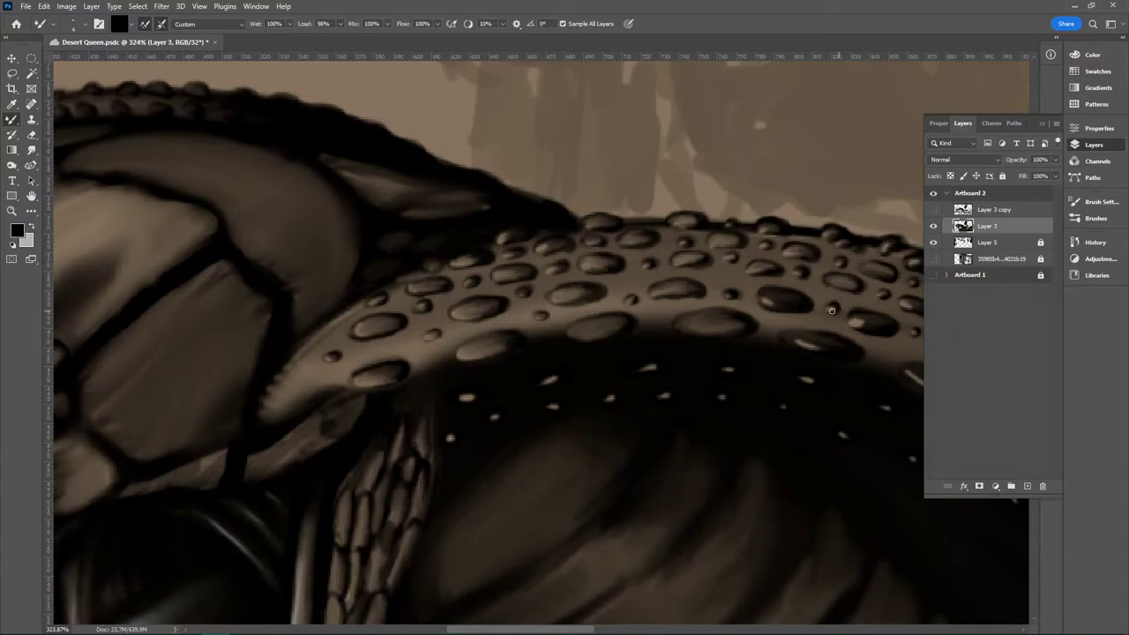
Step: Blend the highlights on the middle- and lower-edge ovals where the rim begins to curve downward
drag(855, 324, 883, 333)
mouse_move(792, 340)
mouse_down()
mouse_move(850, 353)
mouse_move(830, 345)
mouse_move(841, 342)
mouse_up()
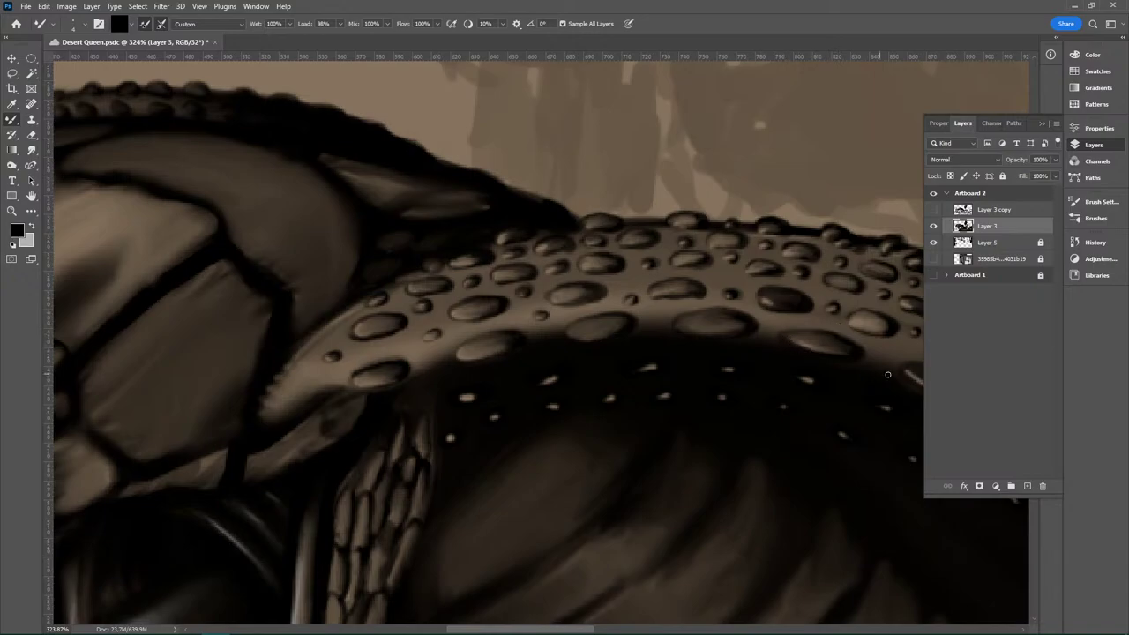
drag(798, 440, 610, 416)
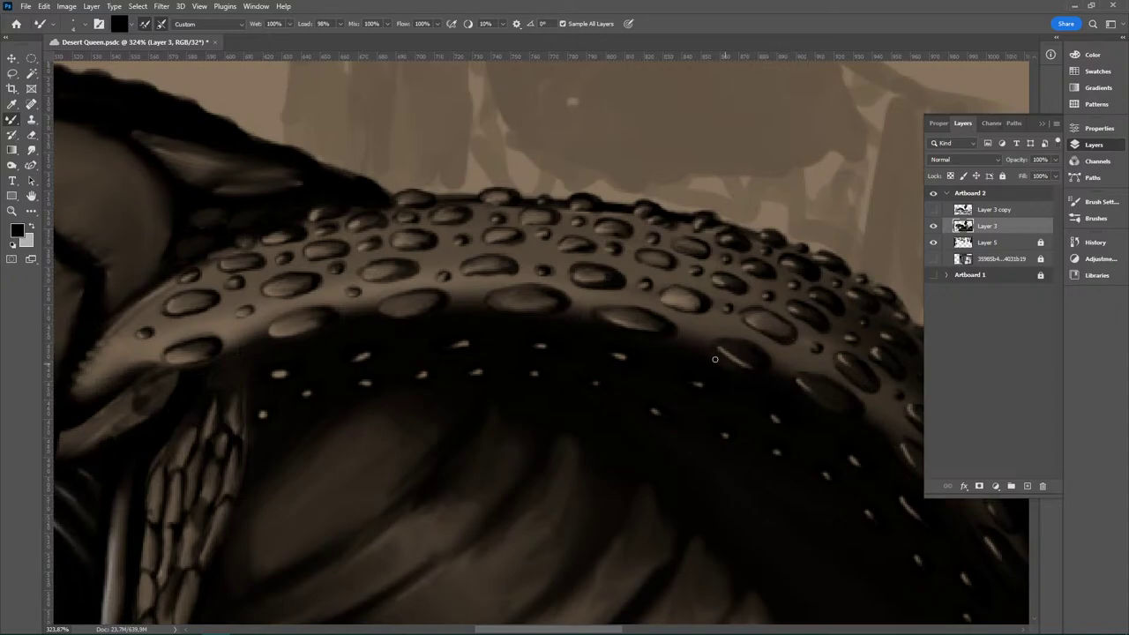
Step: Blend the erased highlights into the larger ovals along the hood rim's back curve with the Mixer Brush
drag(728, 357, 766, 359)
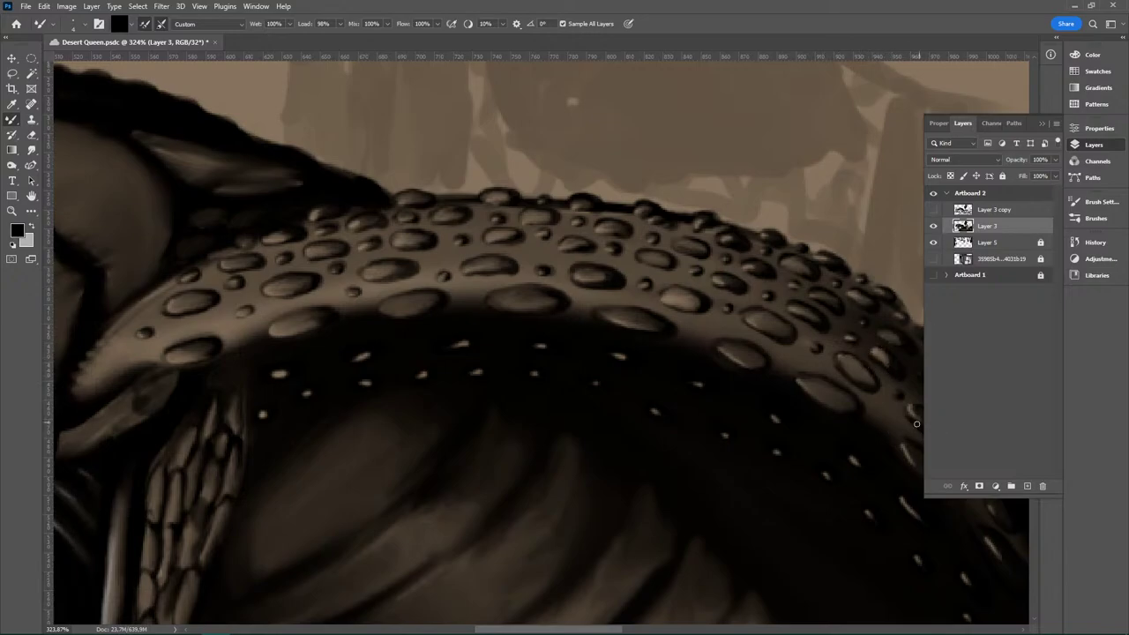
drag(797, 465, 552, 378)
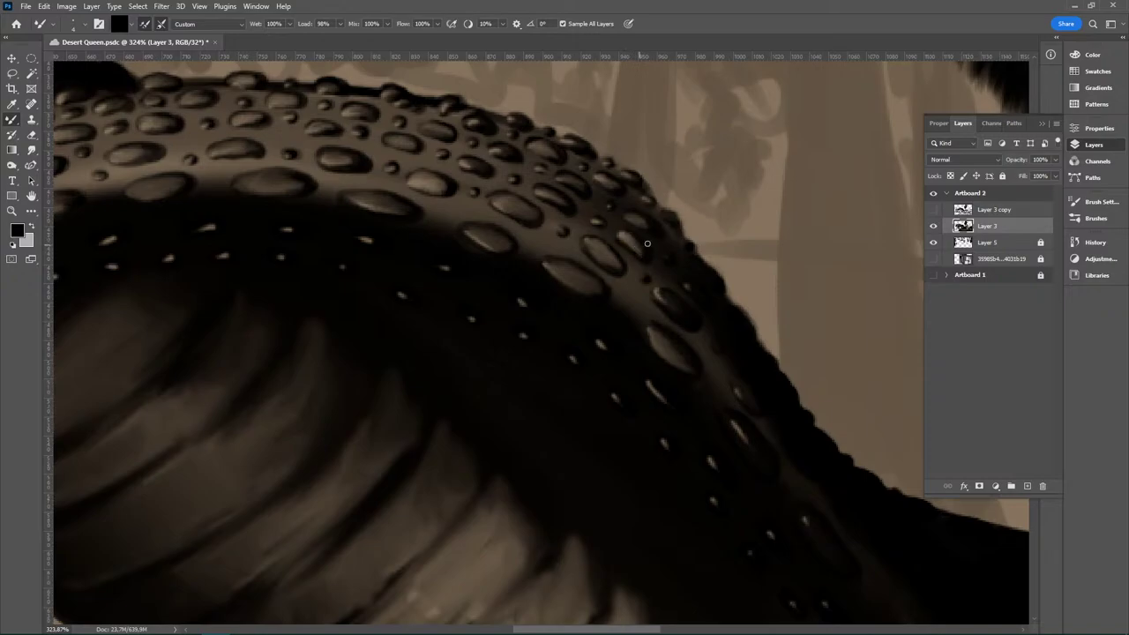
drag(660, 291, 698, 326)
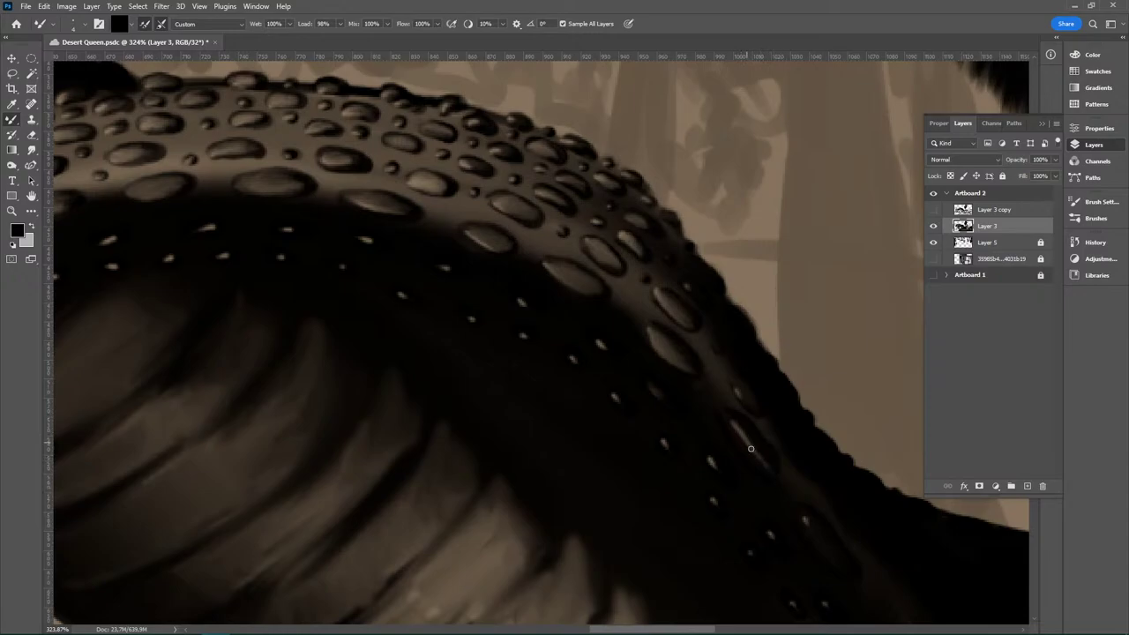
drag(737, 430, 778, 482)
drag(735, 423, 773, 485)
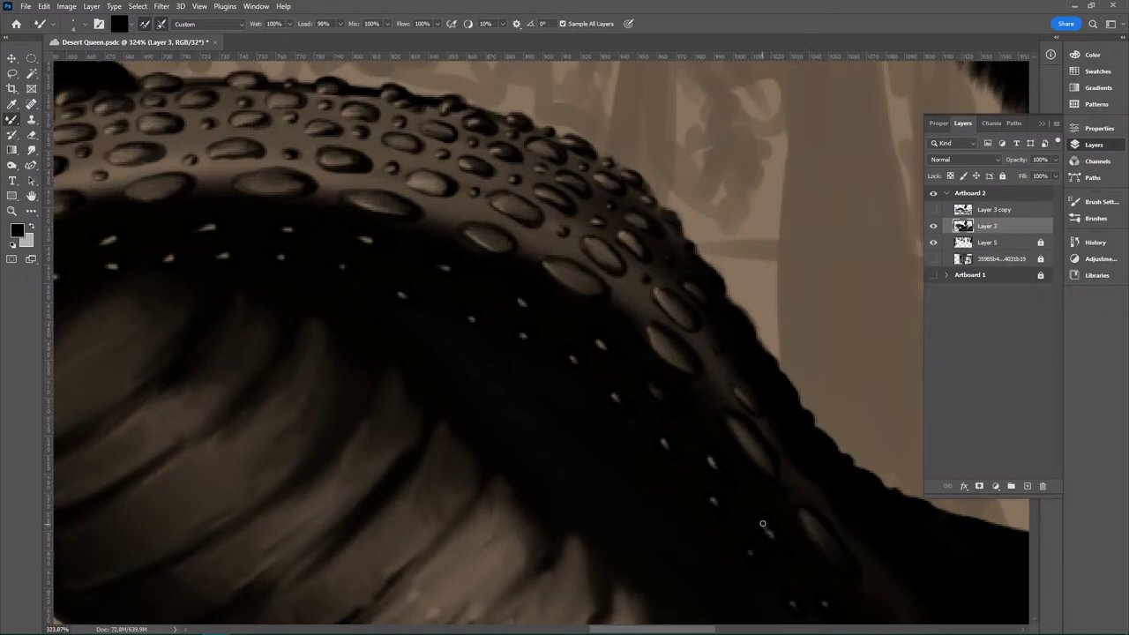
drag(778, 542, 765, 524)
Step: Blend the highlights into the last elongated ovals where the rim tapers toward the hood's base beside the woman's arms
drag(866, 533, 655, 298)
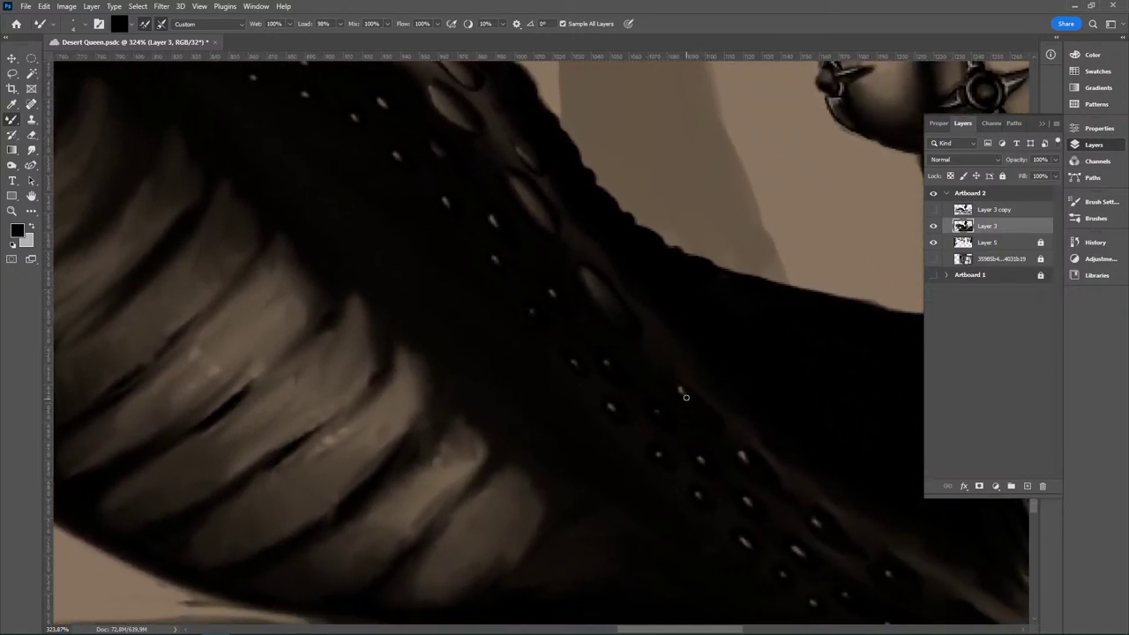
mouse_move(680, 388)
mouse_down()
mouse_move(709, 422)
mouse_move(698, 393)
mouse_up()
key(ctrl+z)
drag(680, 388, 712, 426)
drag(682, 390, 709, 415)
mouse_move(753, 469)
mouse_down()
mouse_move(805, 492)
mouse_move(763, 467)
mouse_up()
key(space)
mouse_move(836, 431)
mouse_down()
mouse_move(694, 302)
mouse_move(665, 297)
mouse_up()
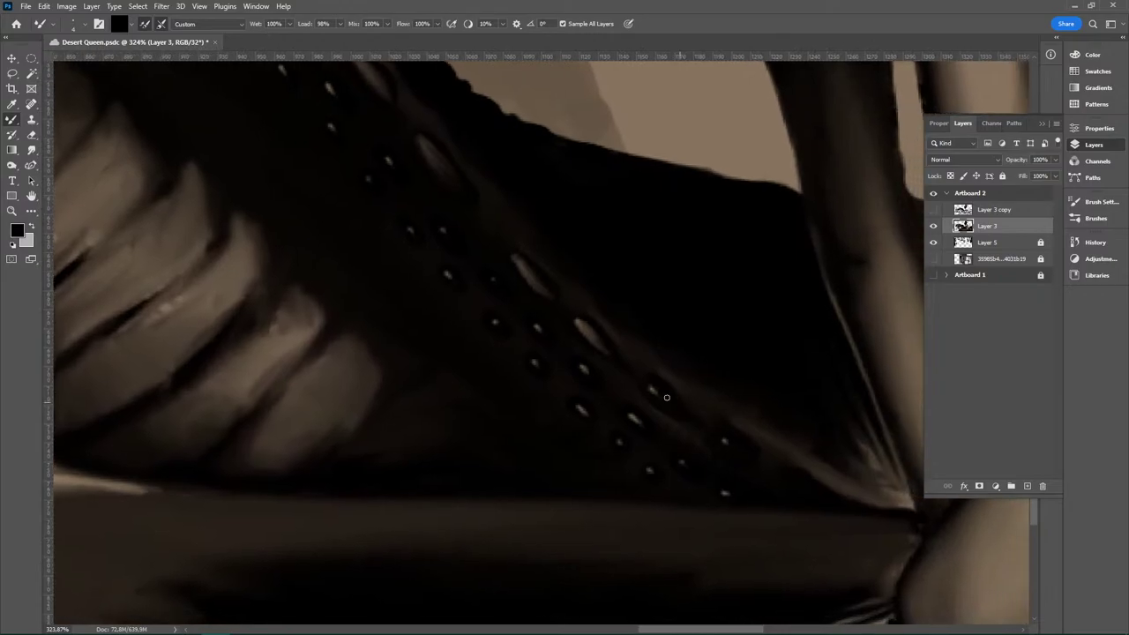
mouse_move(652, 388)
mouse_down()
mouse_move(678, 409)
mouse_move(658, 388)
mouse_move(673, 401)
mouse_up()
drag(721, 440, 737, 458)
Step: Soften the small highlight dots on the dark inner hood from the base back up to the jaw, and save the document
drag(798, 406, 716, 342)
mouse_move(578, 378)
mouse_down()
mouse_move(561, 366)
mouse_move(574, 382)
mouse_up()
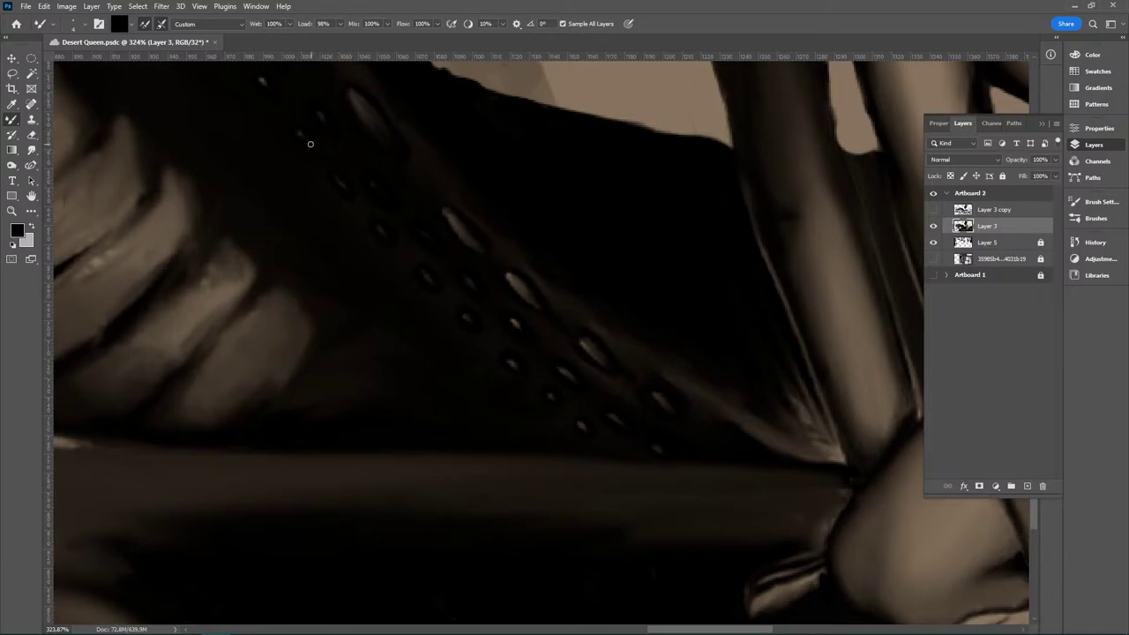
drag(404, 156, 453, 278)
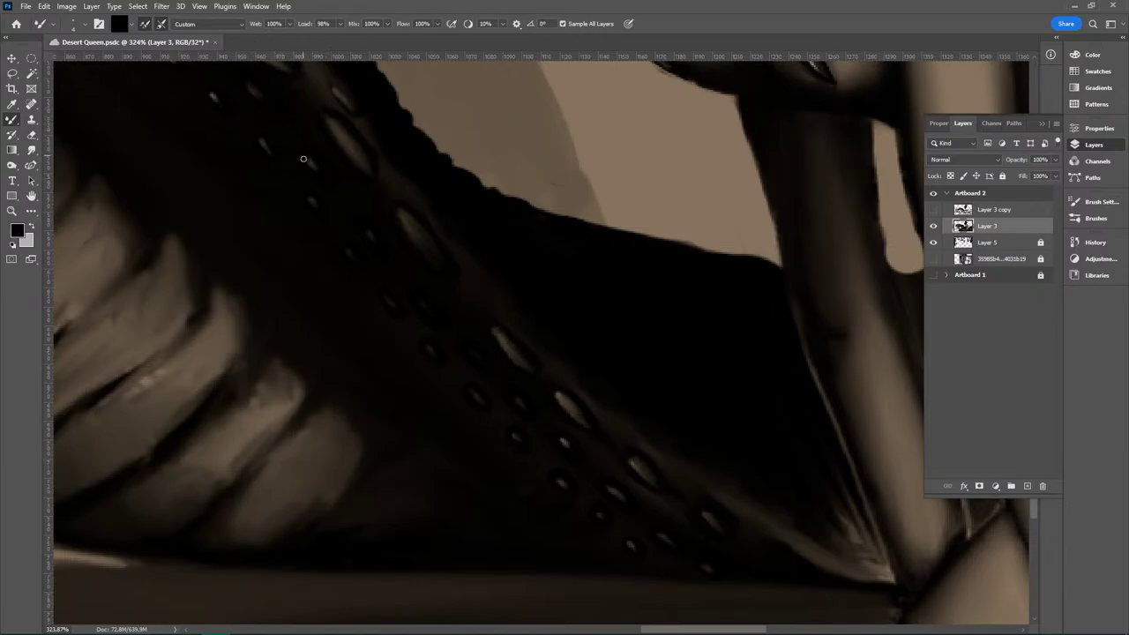
drag(352, 106, 415, 184)
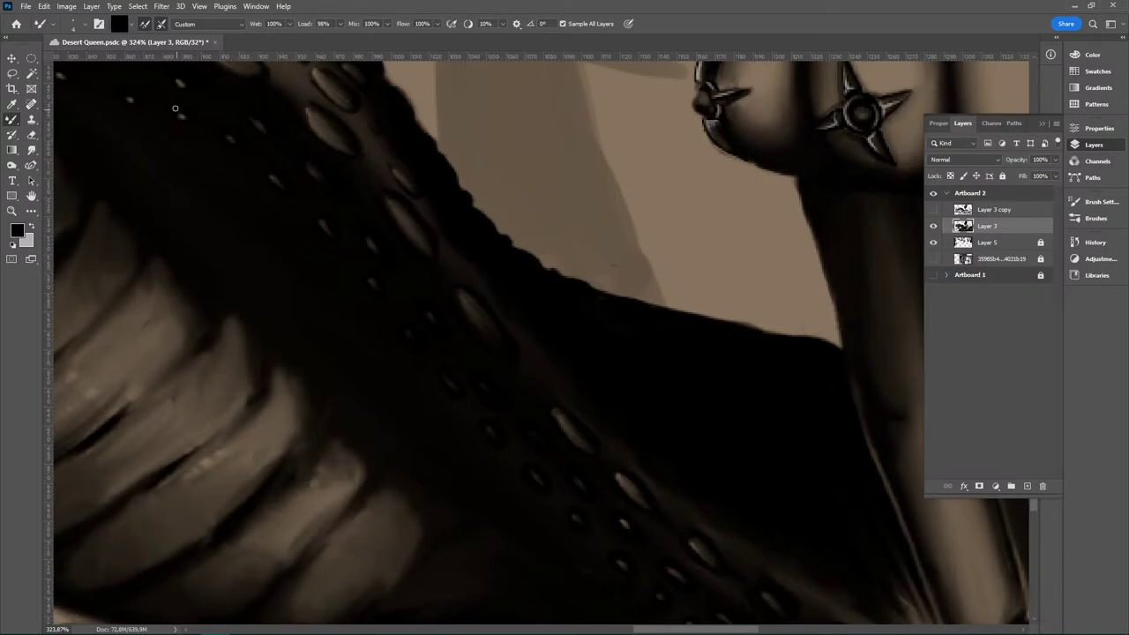
drag(239, 108, 345, 242)
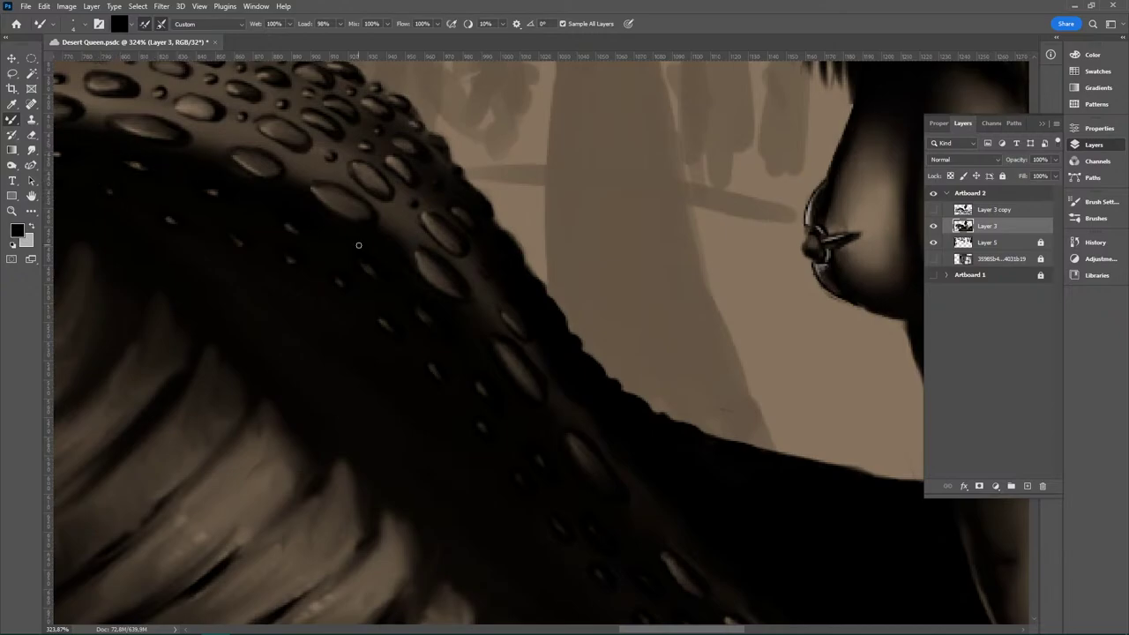
mouse_move(370, 363)
mouse_down()
mouse_move(518, 429)
mouse_move(800, 521)
mouse_up()
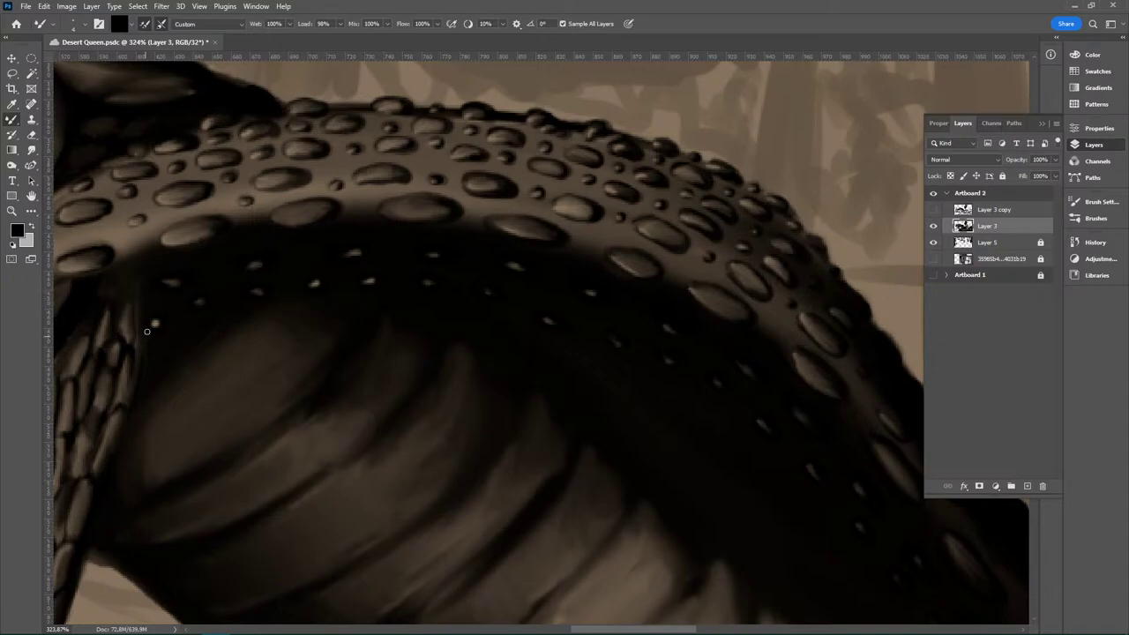
drag(147, 332, 168, 318)
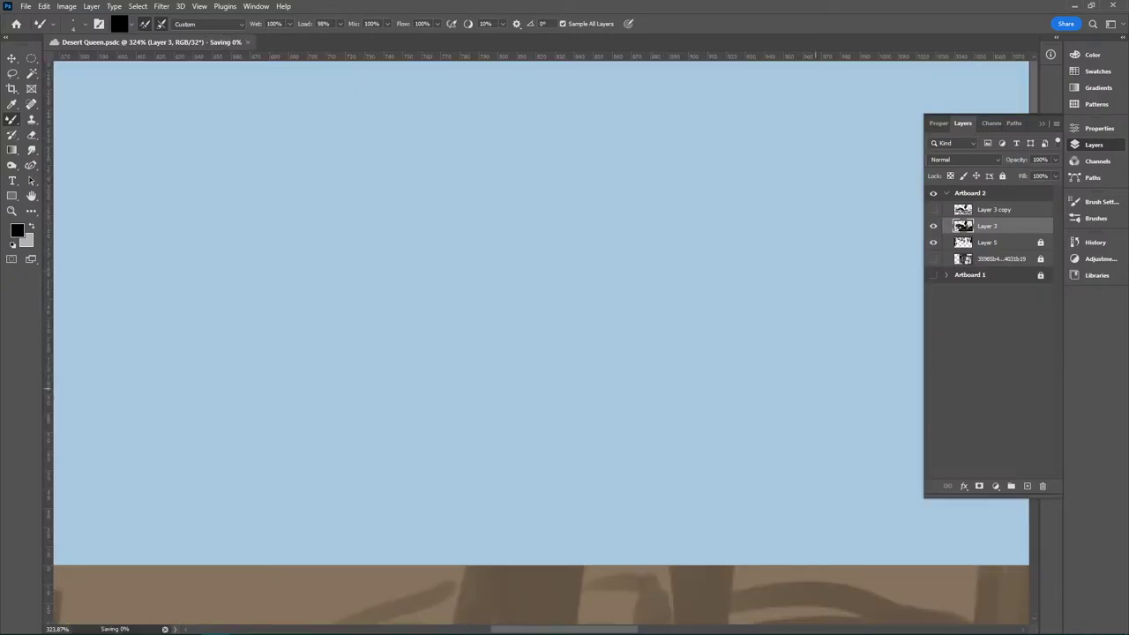
Step: Examine the blended hood scales in the context of the whole painting
scroll(697, 415, down, 5)
drag(714, 391, 713, 381)
drag(711, 456, 618, 194)
drag(617, 441, 573, 221)
drag(647, 458, 600, 458)
mouse_move(648, 493)
mouse_down()
mouse_move(630, 444)
mouse_move(594, 402)
mouse_up()
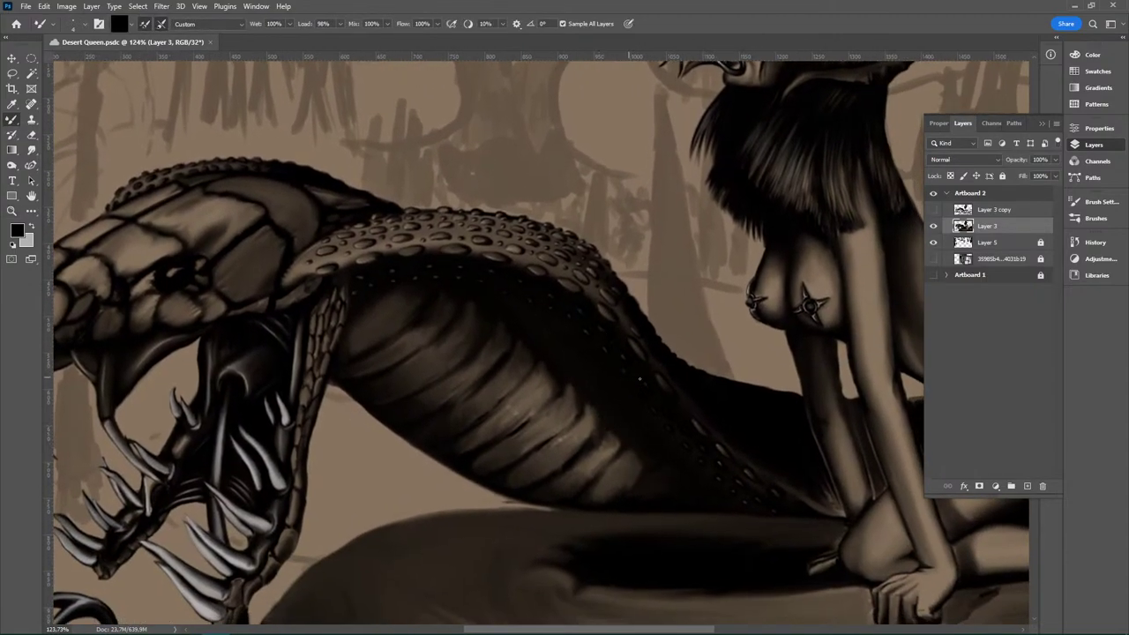
scroll(639, 379, down, 4)
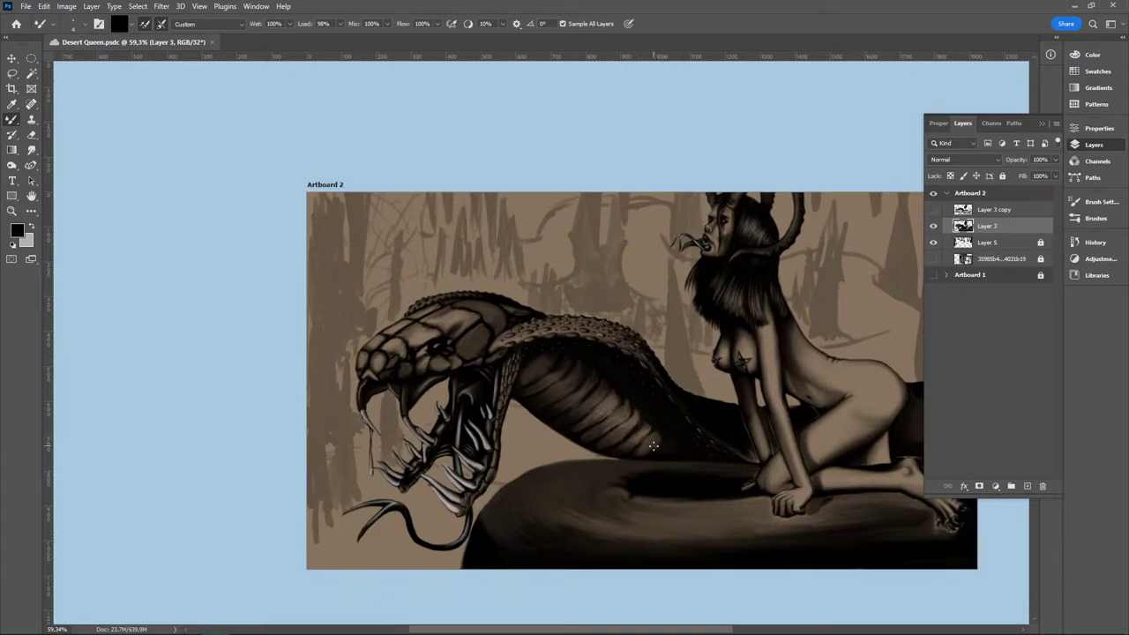
key(z)
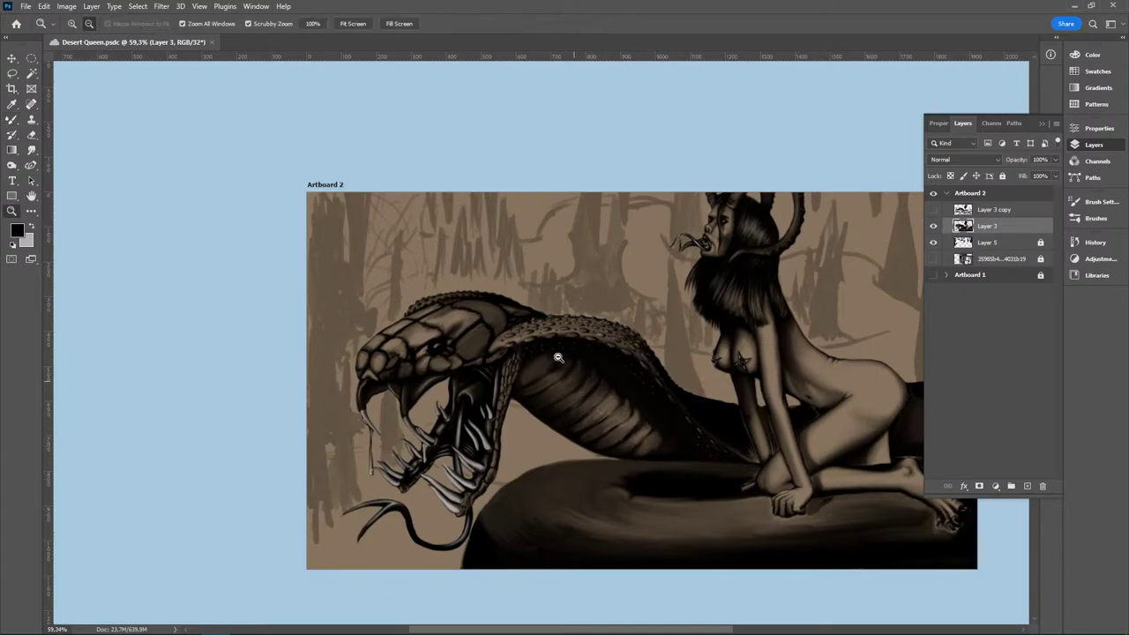
Step: Switch to the Brush tool and touch up the small inner-hood scales with black from the jaw down to the hood's base
drag(549, 358, 622, 310)
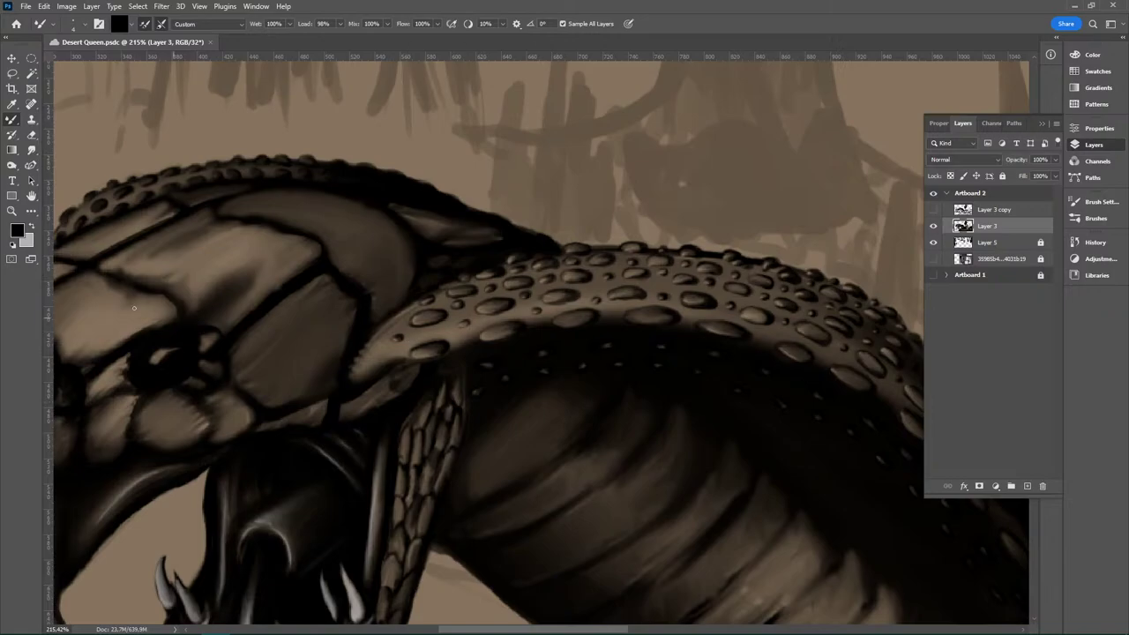
right_click(12, 120)
click(62, 118)
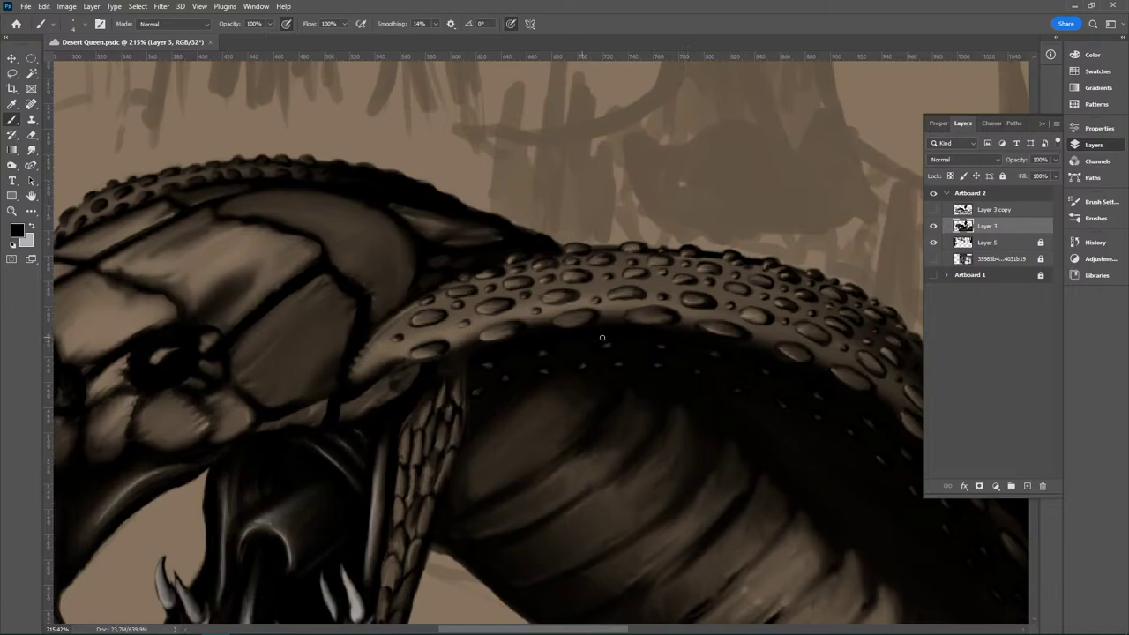
click(780, 373)
mouse_move(706, 508)
mouse_down()
mouse_move(515, 466)
mouse_move(368, 468)
mouse_up()
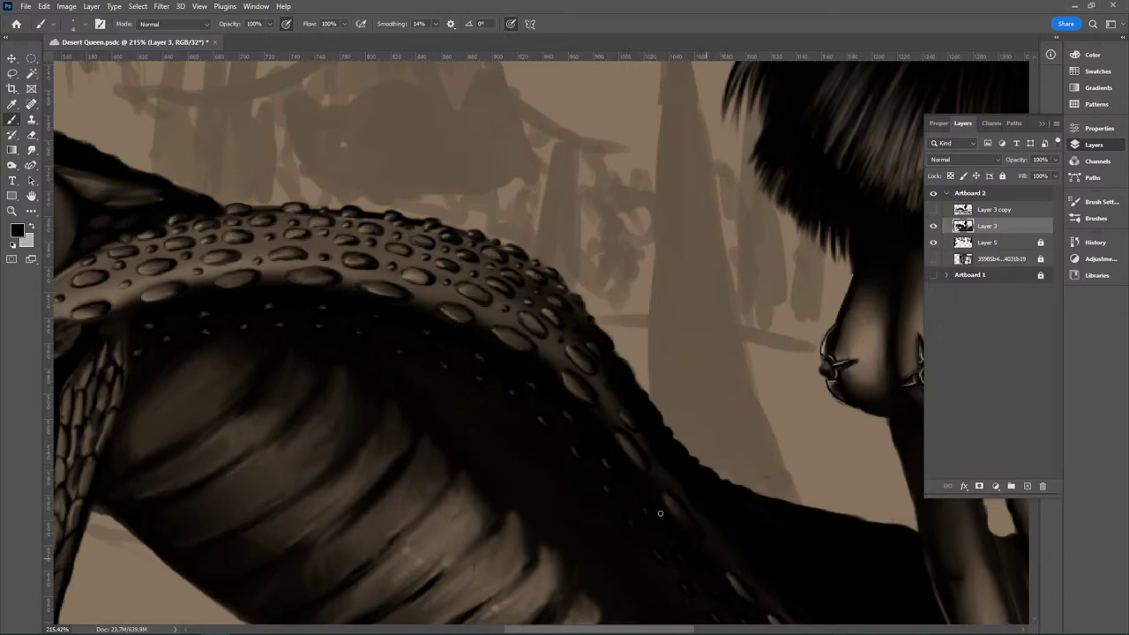
drag(709, 572, 517, 278)
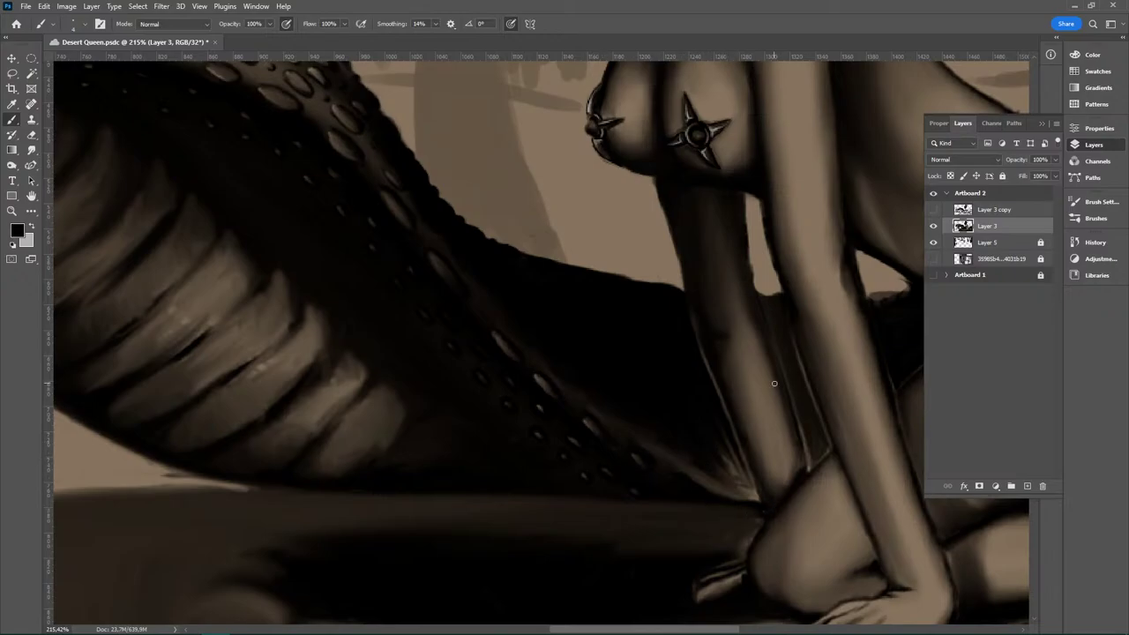
Step: Review the whole composition and check the snake's coil beneath the kneeling figure
scroll(711, 414, down, 5)
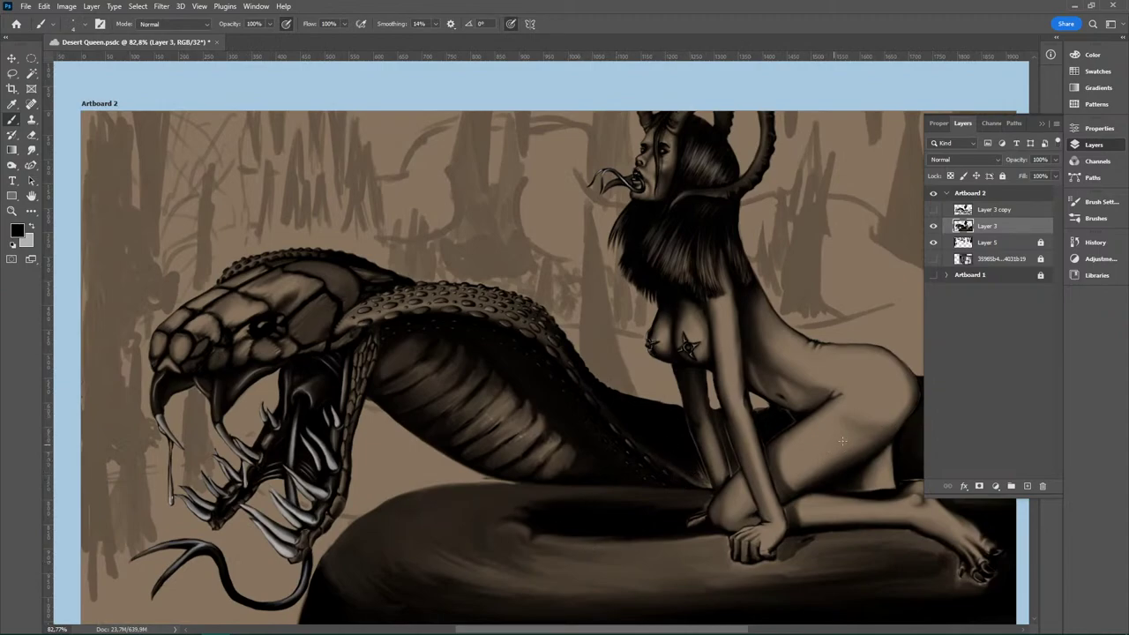
scroll(633, 480, down, 4)
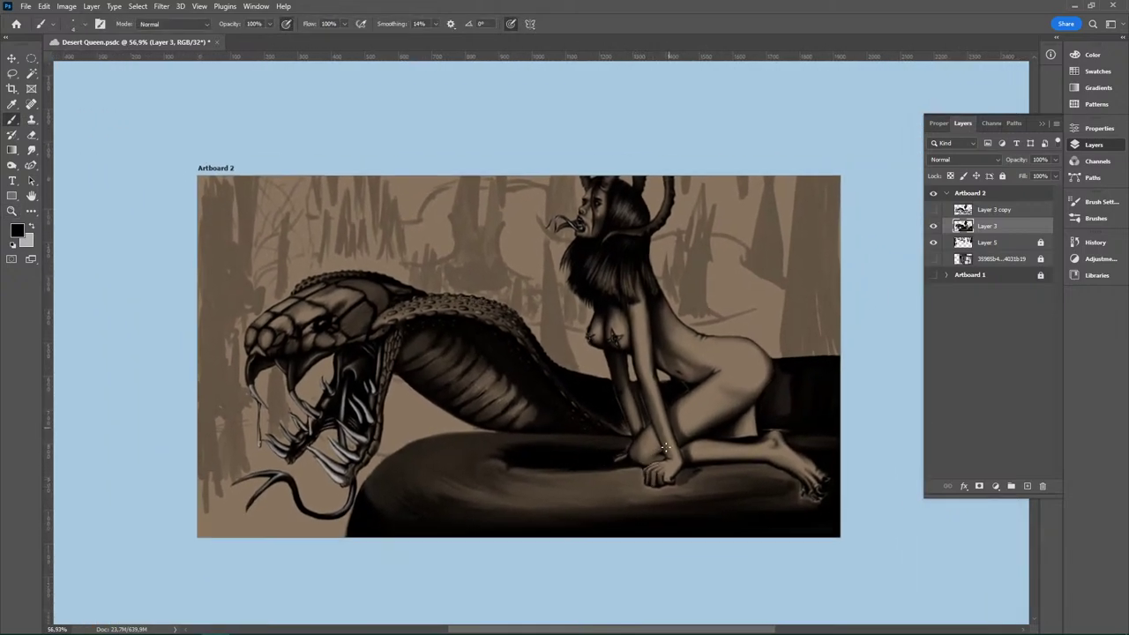
key(z)
drag(650, 500, 621, 494)
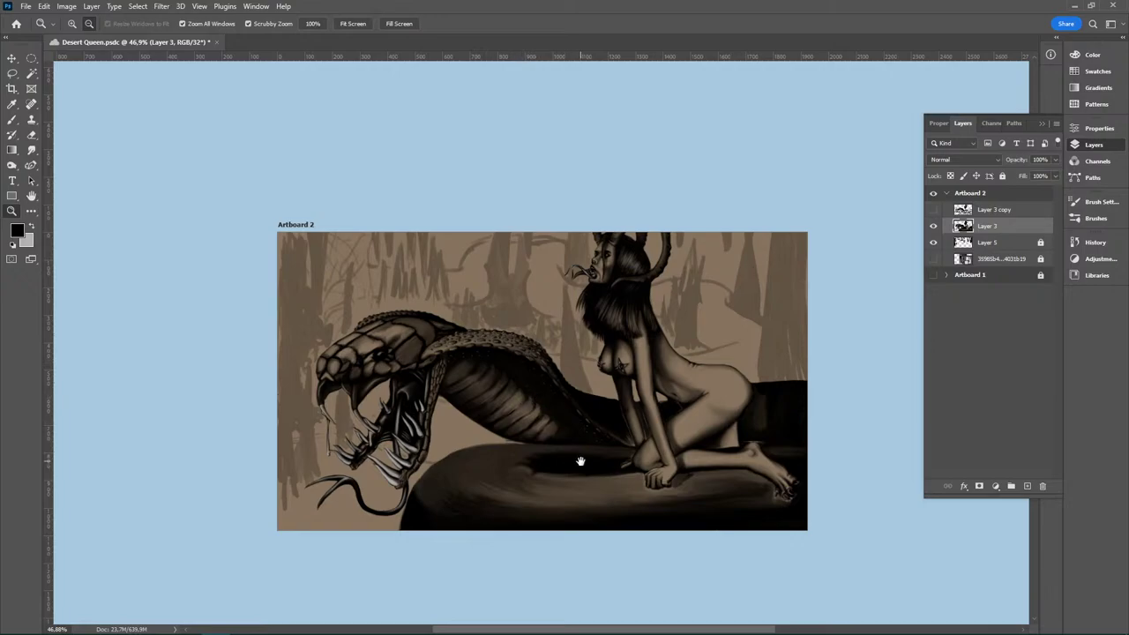
drag(581, 462, 536, 459)
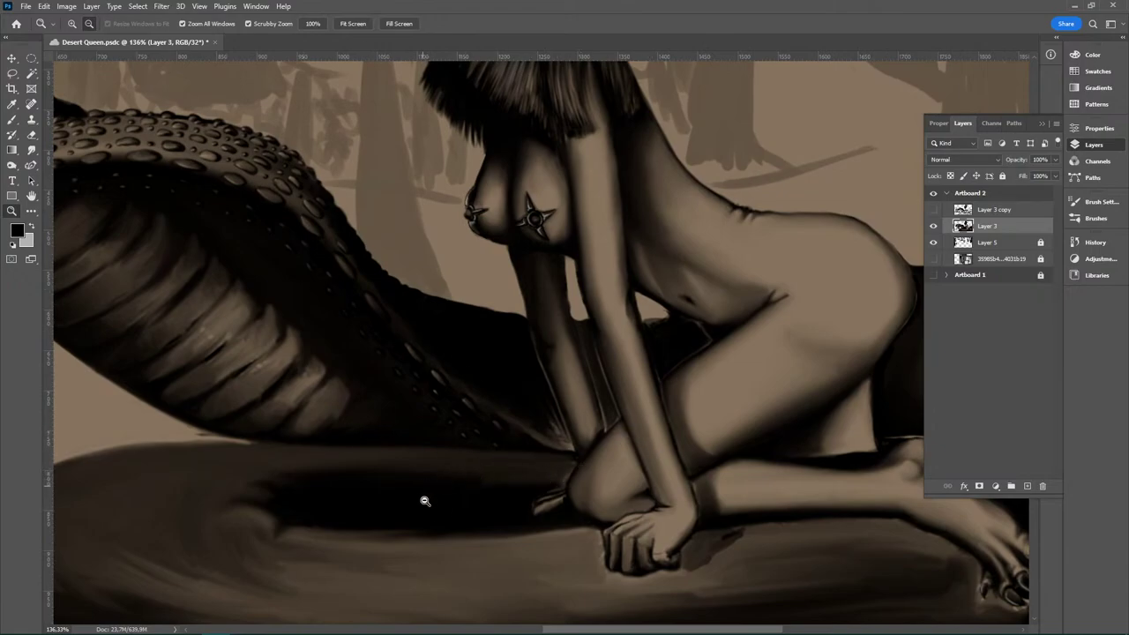
drag(466, 523, 609, 528)
key(ctrl+0)
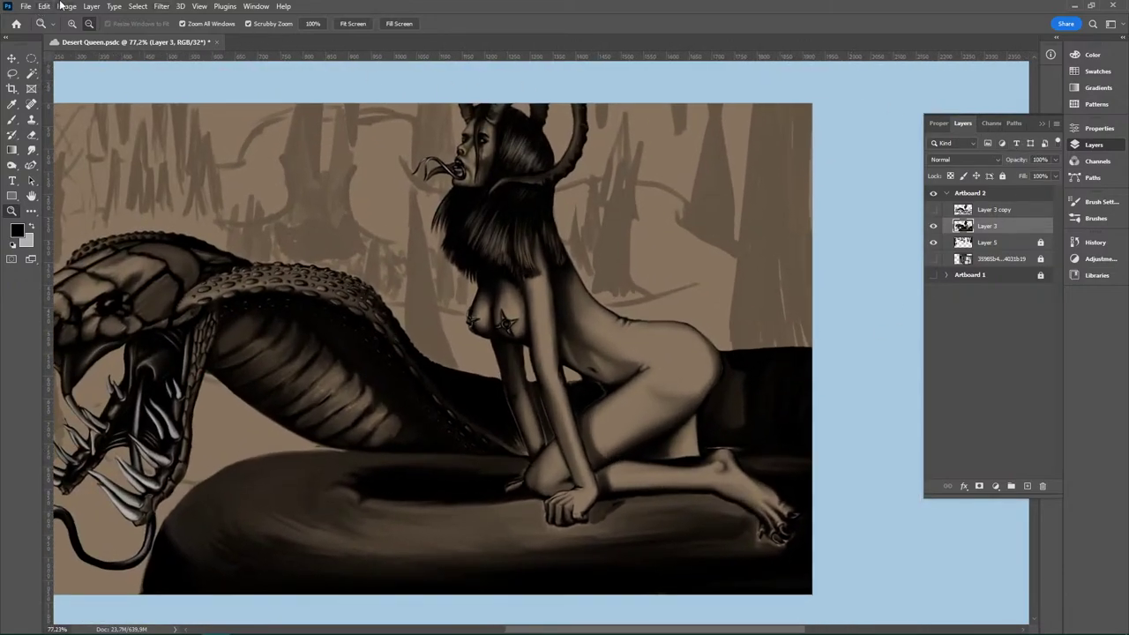
Step: Search the brush library for "scales" and select the Scales brush from Imad_brushset
click(1098, 219)
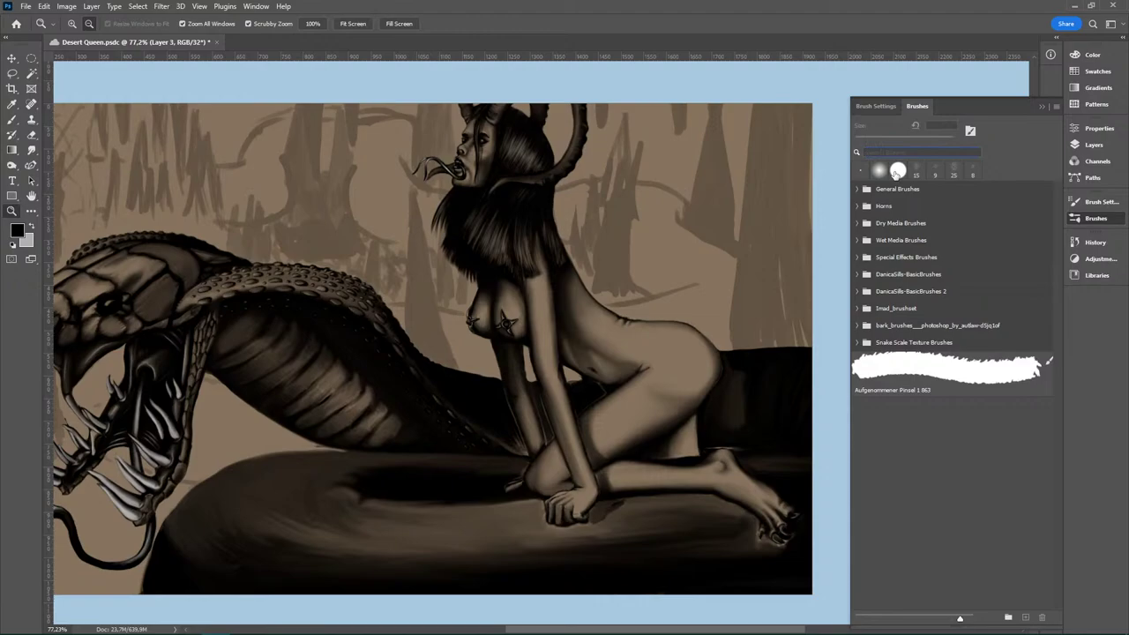
text(scales)
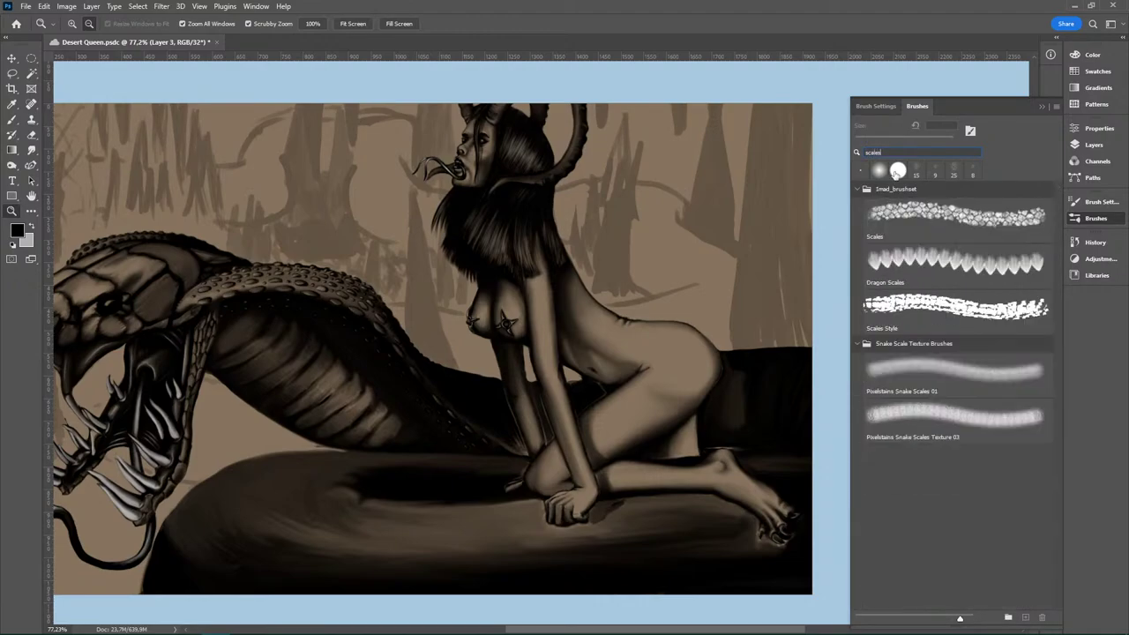
click(953, 224)
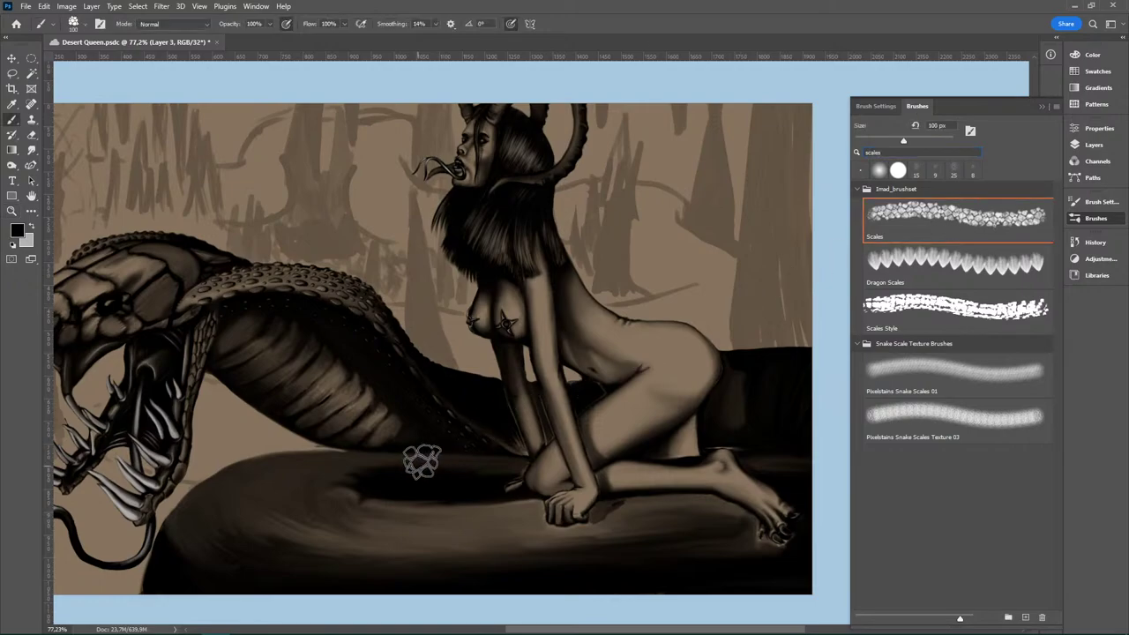
Step: Try two scale-texture strokes along the snake's front coil with the 100 px Scales brush and undo both
drag(343, 539, 620, 531)
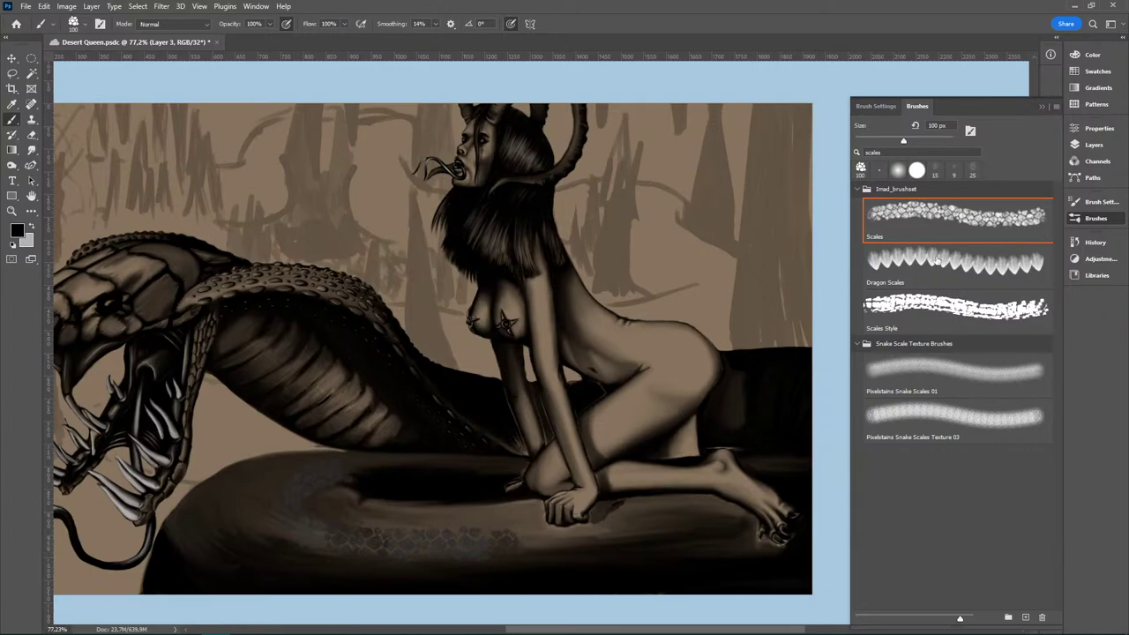
key(ctrl+z)
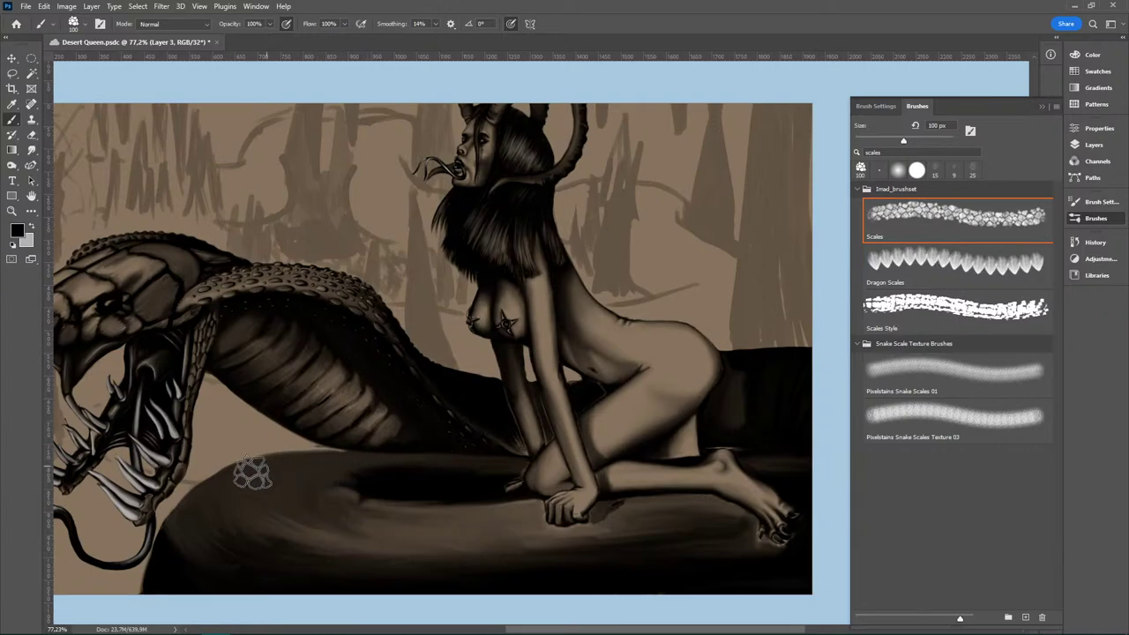
mouse_move(263, 546)
mouse_down()
mouse_move(441, 553)
mouse_move(532, 541)
mouse_up()
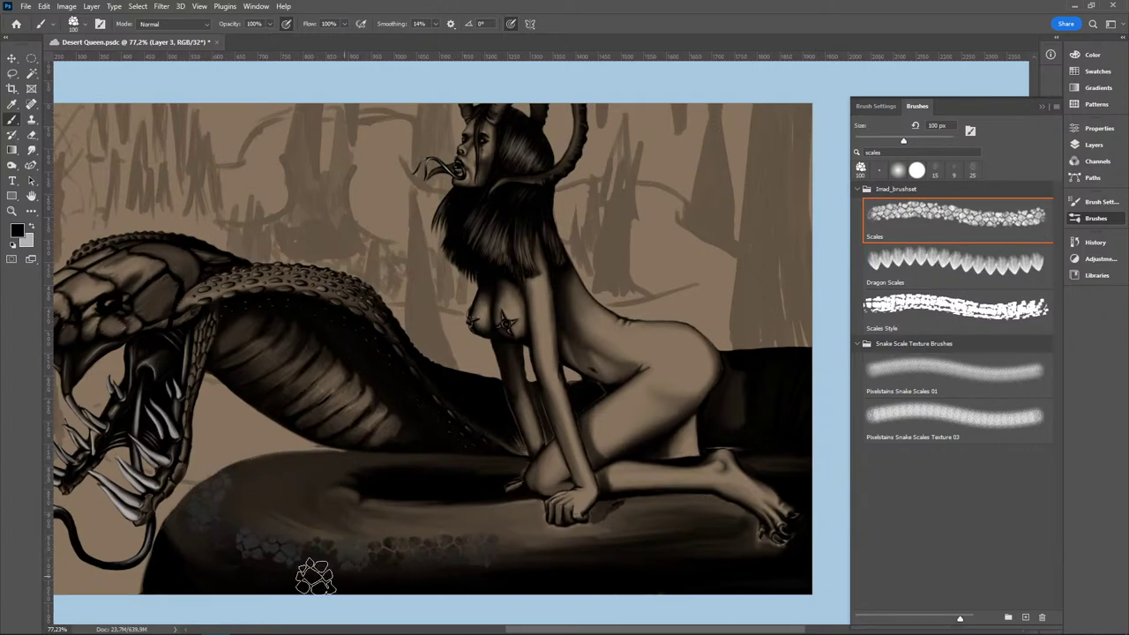
key(ctrl+z)
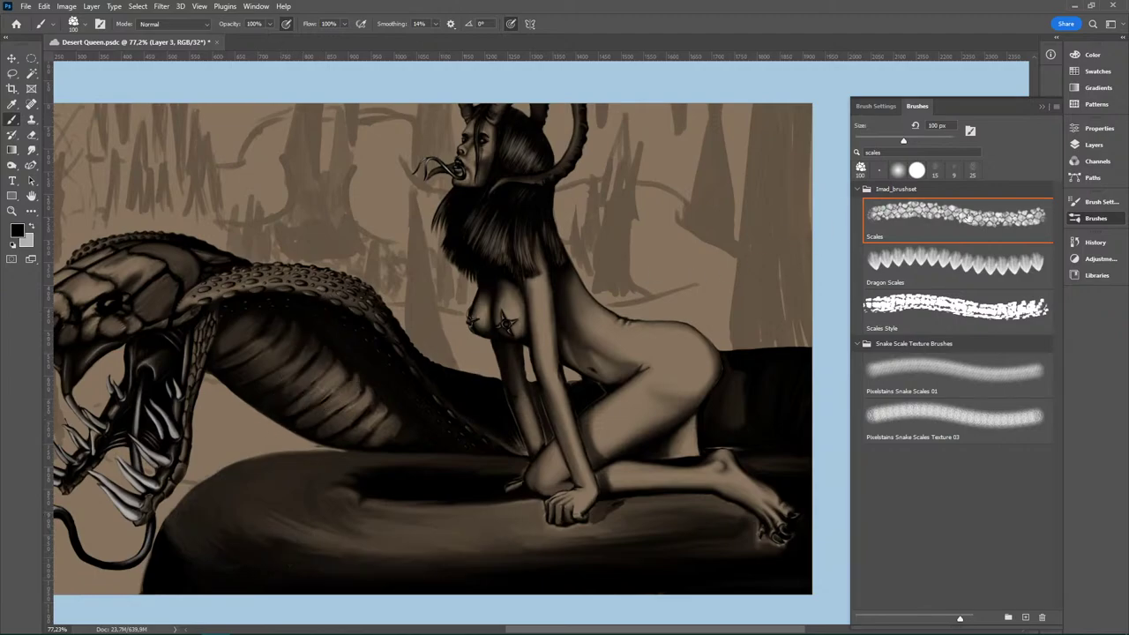
Step: Try the Dragon Scales brush in black at 90 px across the snake's front coil, undoing each test stroke
click(1023, 269)
mouse_move(405, 475)
mouse_down()
mouse_move(308, 478)
mouse_move(251, 507)
mouse_up()
key(ctrl+z)
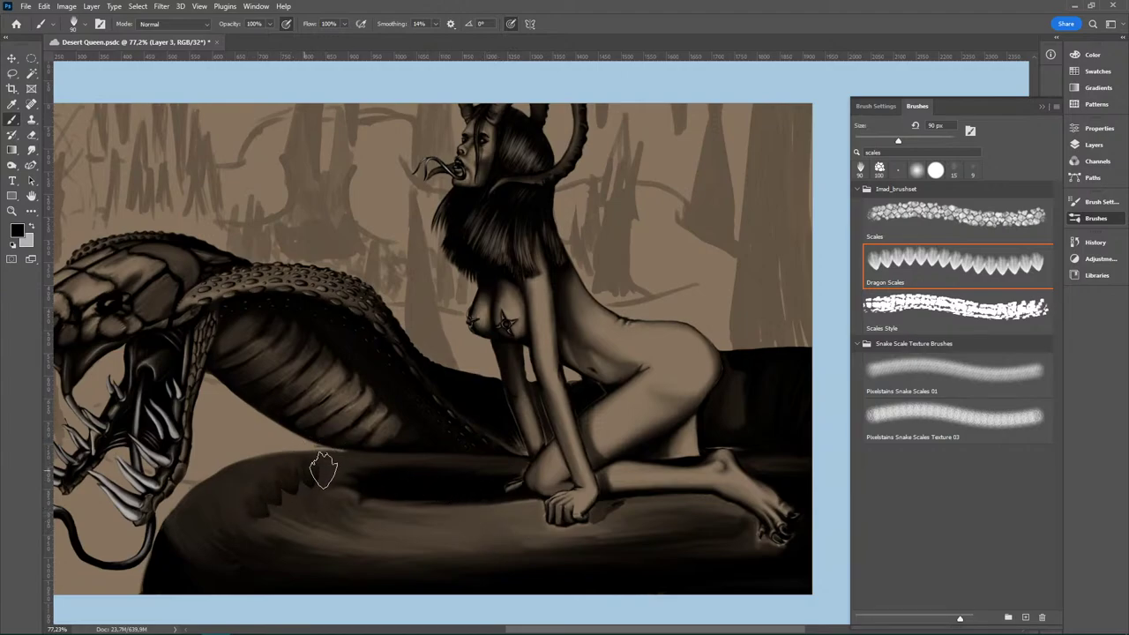
key(ctrl+z)
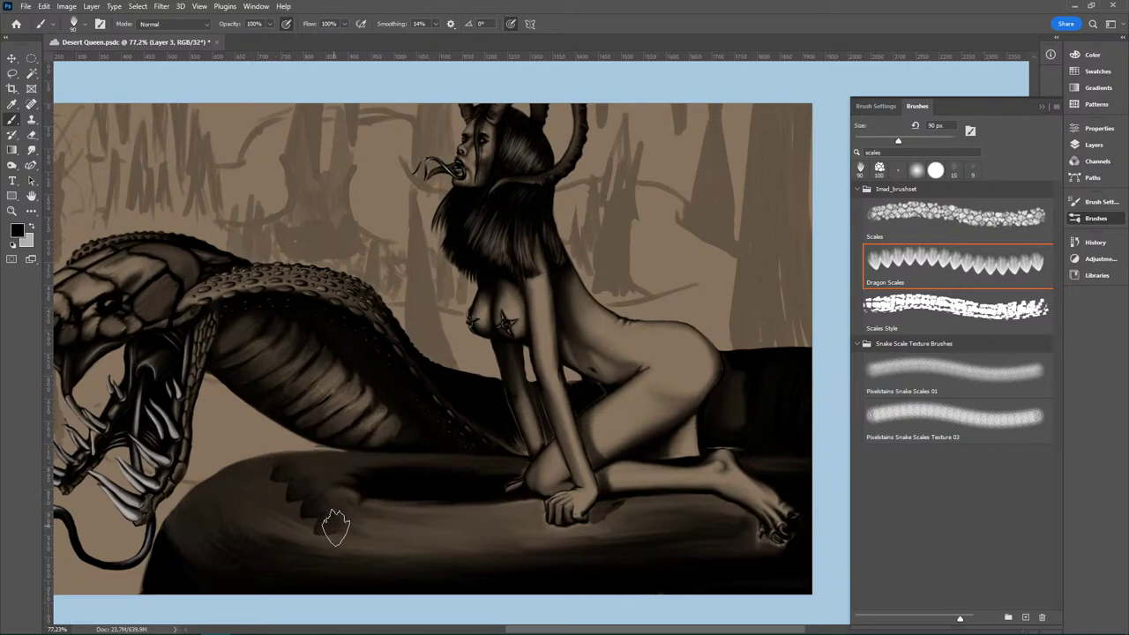
key(ctrl+z)
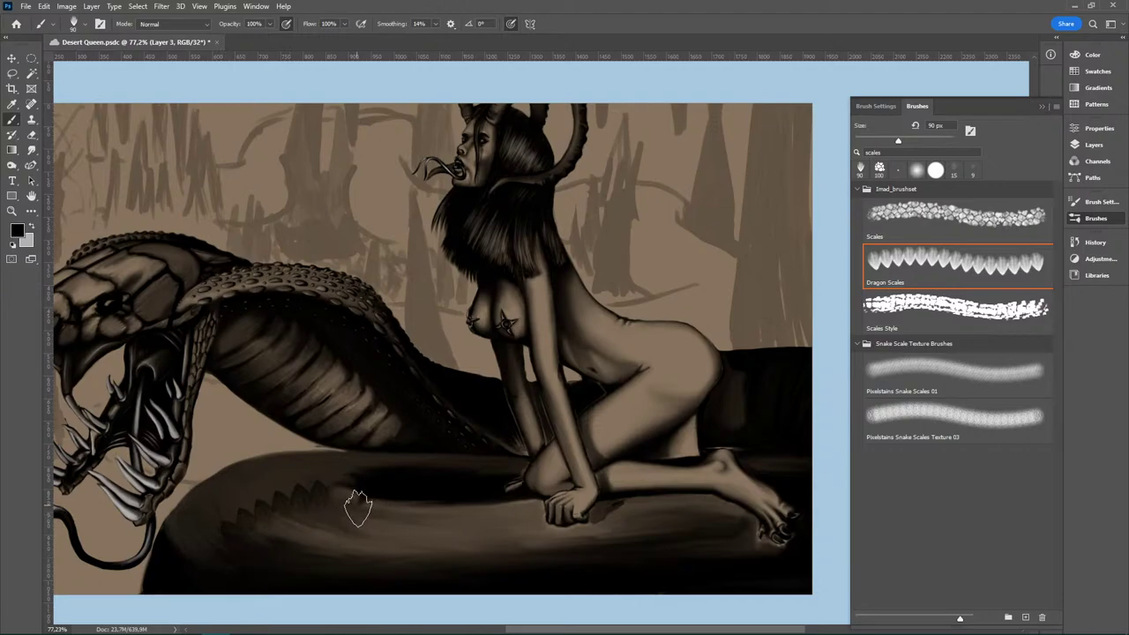
key(ctrl+z)
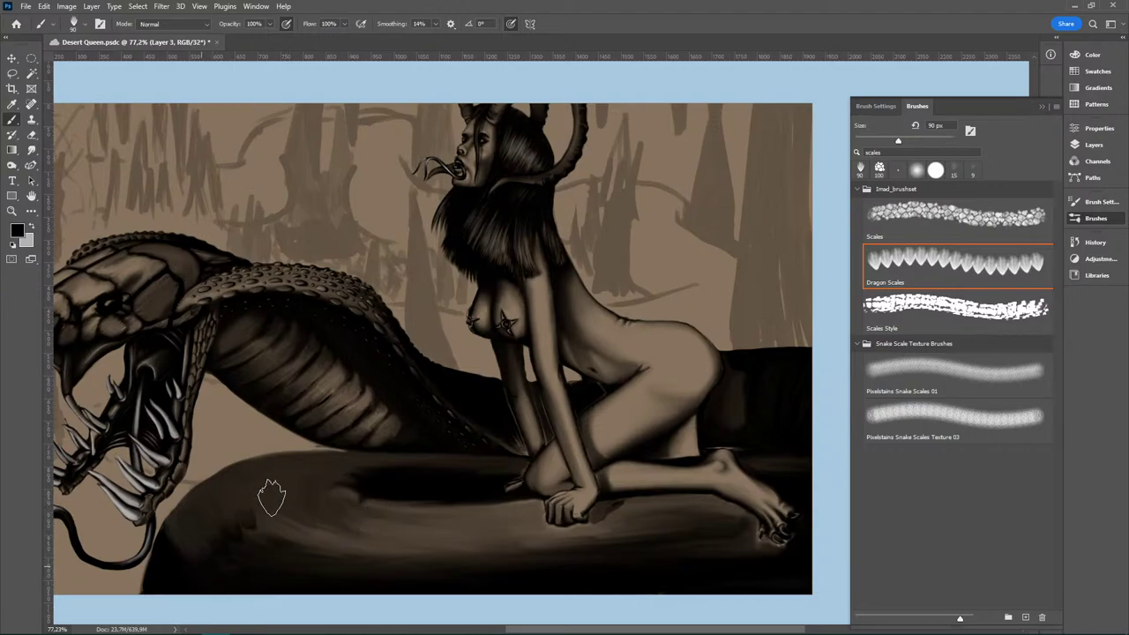
drag(271, 498, 389, 499)
key(ctrl+z)
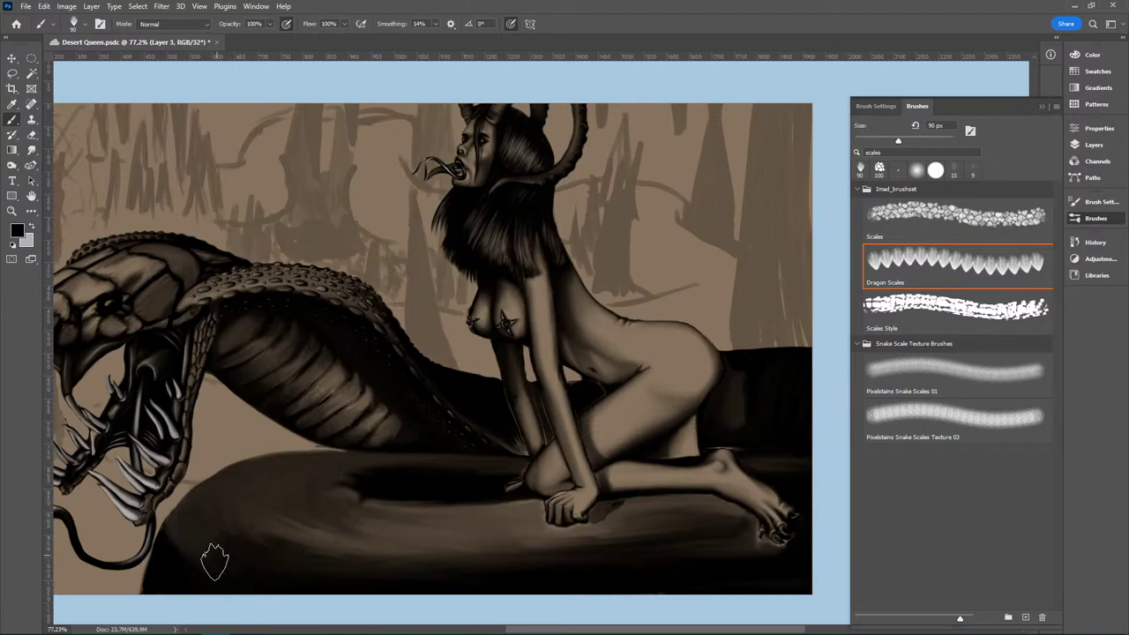
Step: Try overlapping rows of Dragon Scales around the front coil's outer bend and undo them all
drag(250, 514, 287, 509)
mouse_move(181, 567)
mouse_down()
mouse_move(259, 479)
mouse_move(314, 461)
mouse_up()
key(ctrl+z)
mouse_move(208, 533)
mouse_down()
mouse_move(279, 476)
mouse_move(322, 485)
mouse_up()
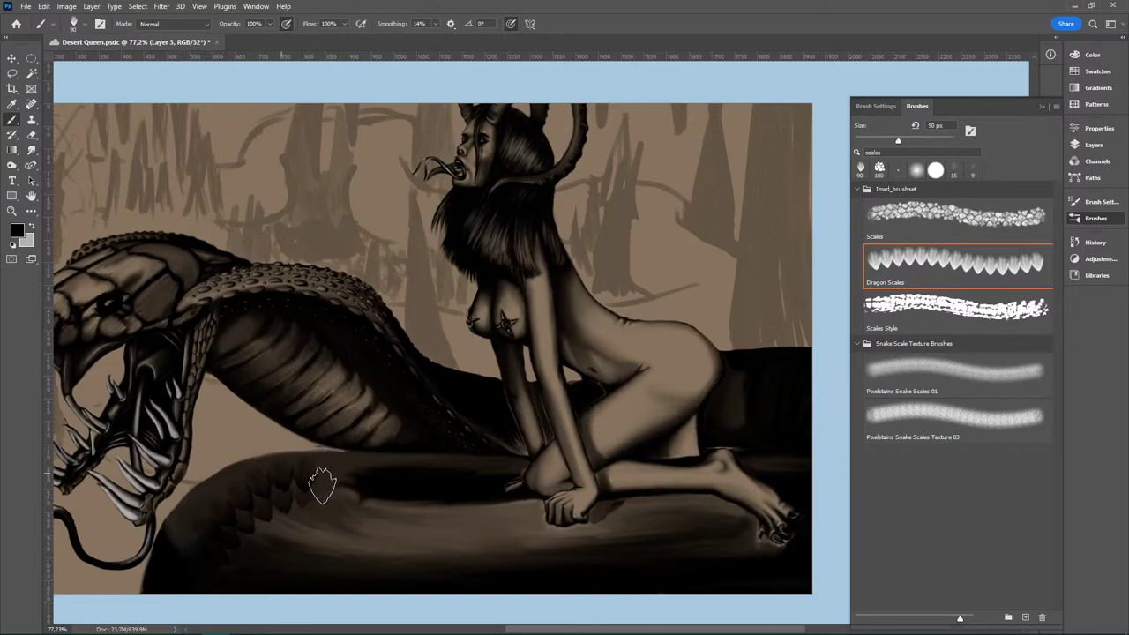
drag(168, 554, 270, 483)
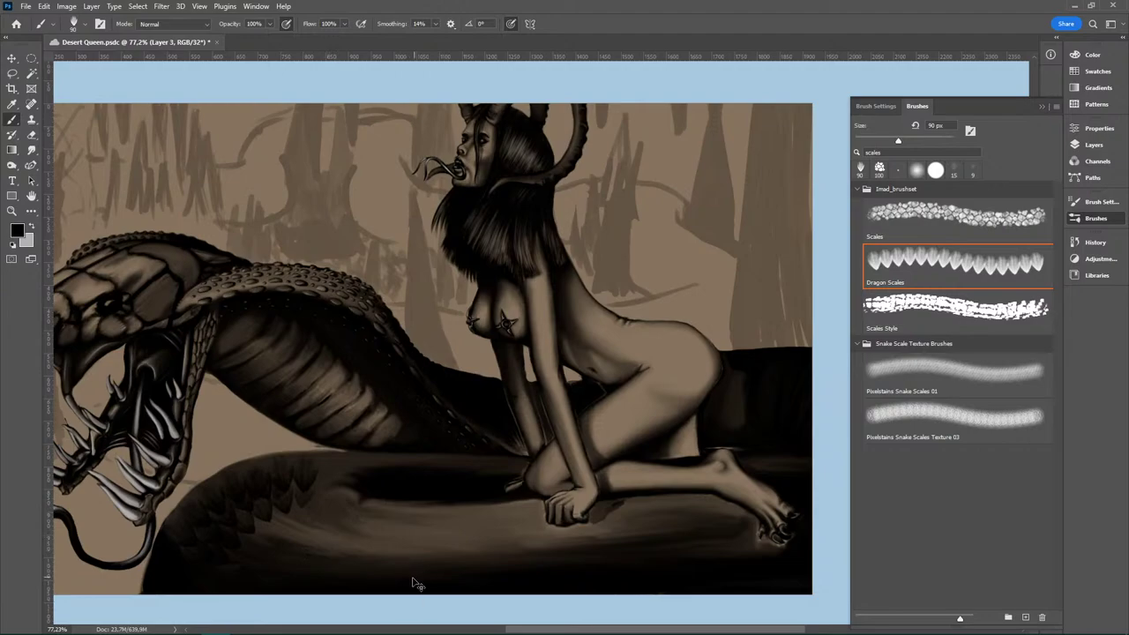
key(ctrl+z)
key(ctrl+z)
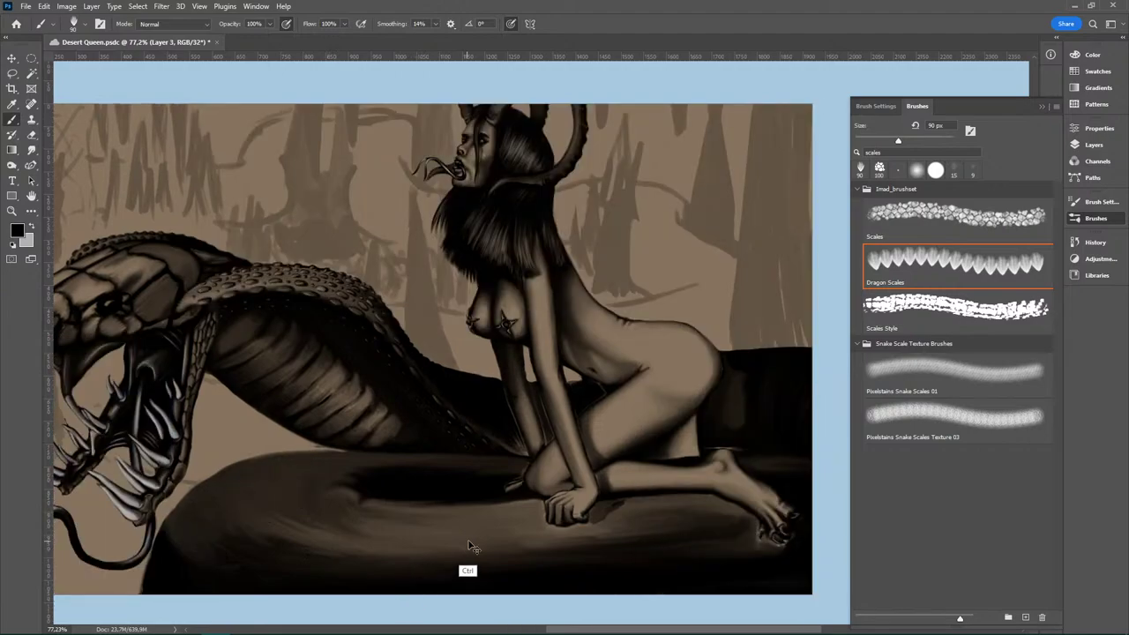
Step: Try strokes along the front coil with the Scales Style brush and the Scales brush at 100 px, undoing each
click(950, 320)
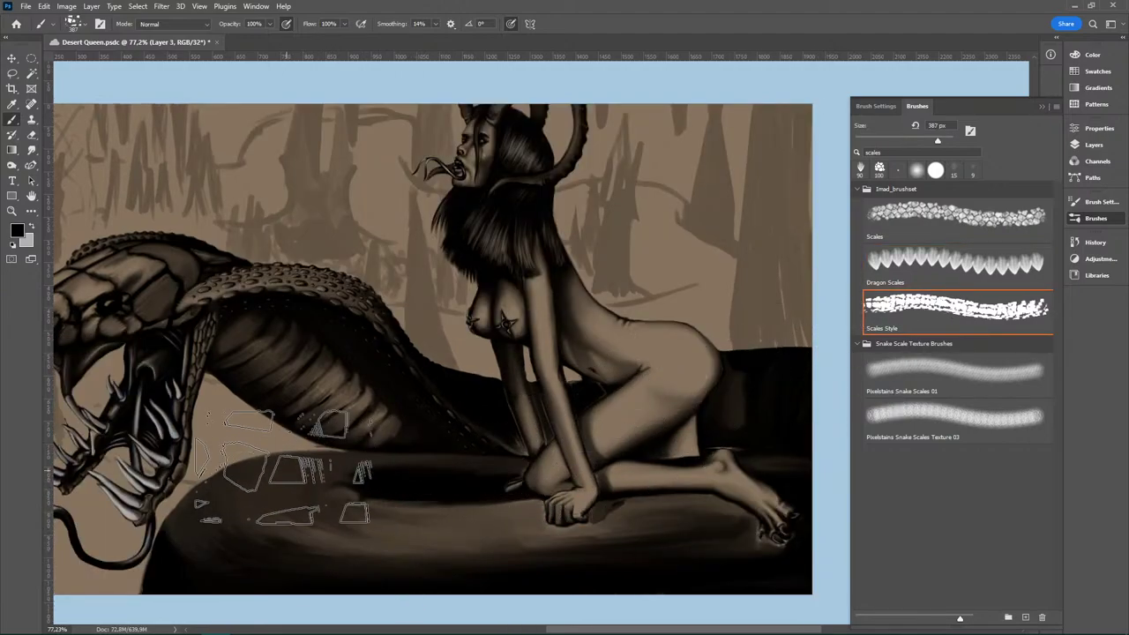
key(bracketleft)
key(bracketleft)
key(bracketleft)
key(bracketleft)
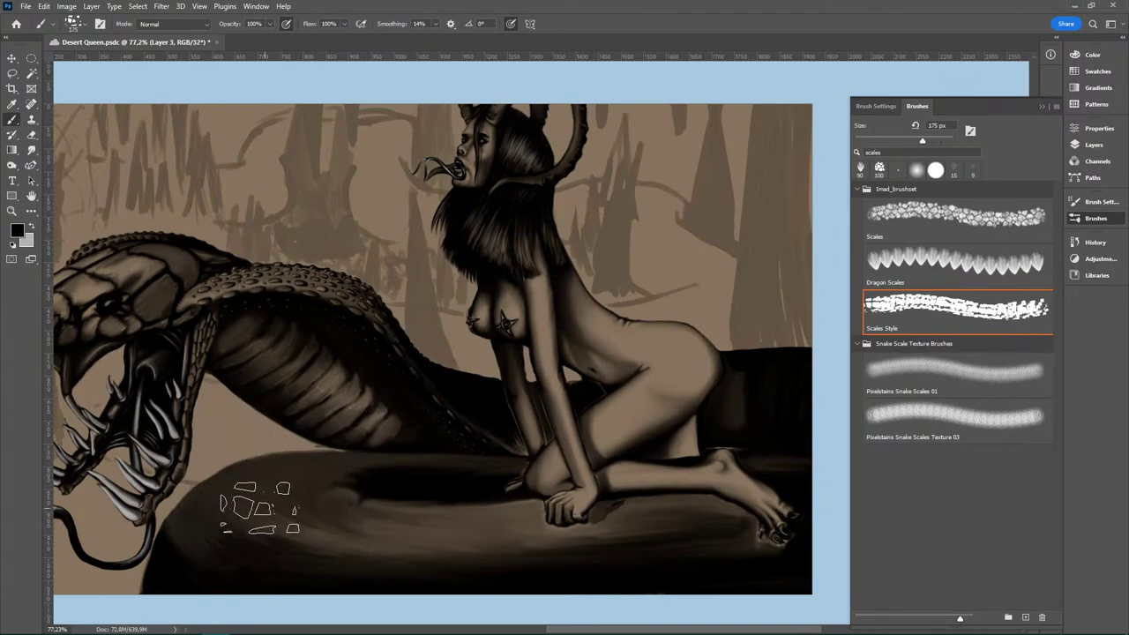
mouse_move(245, 469)
mouse_down()
mouse_move(277, 530)
mouse_move(401, 560)
mouse_up()
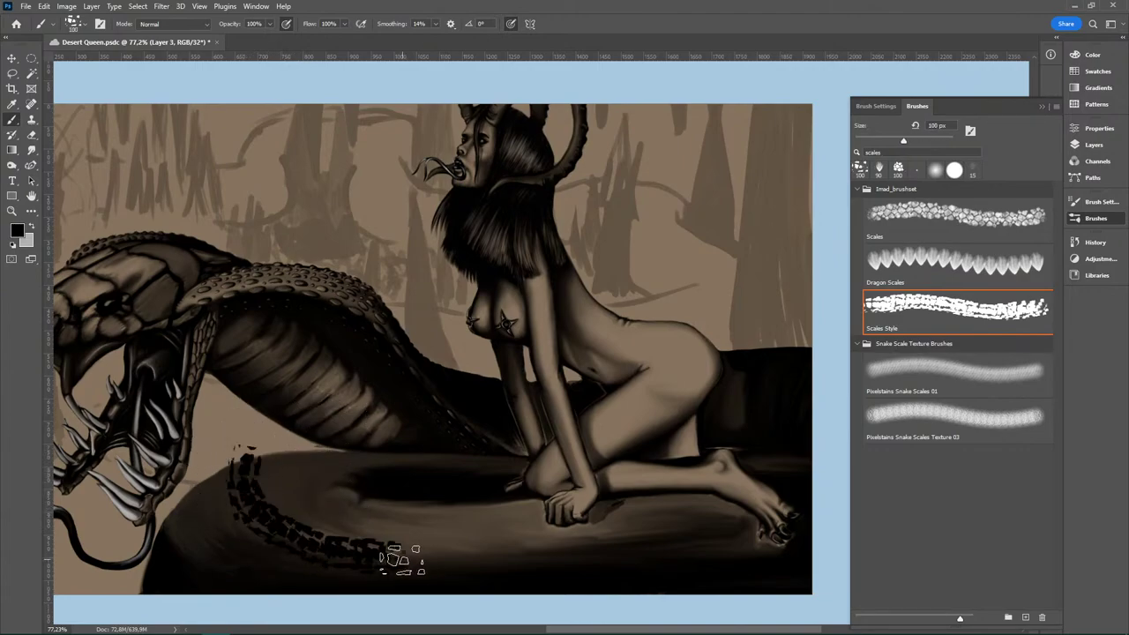
key(ctrl+z)
mouse_move(255, 466)
mouse_down()
mouse_move(264, 524)
mouse_move(577, 527)
mouse_up()
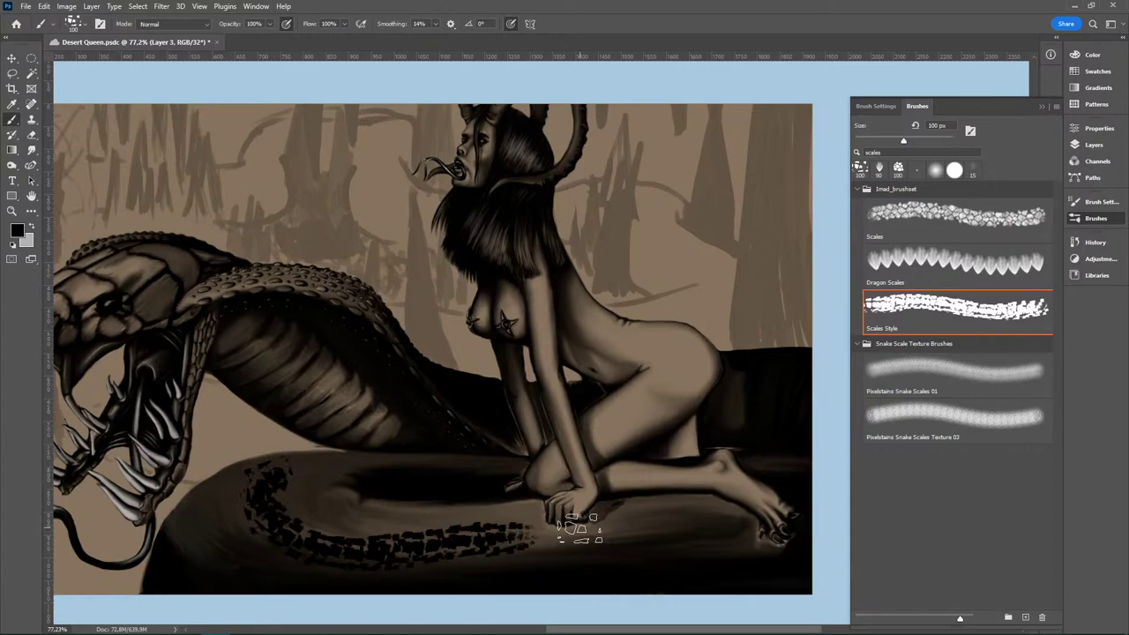
key(ctrl+z)
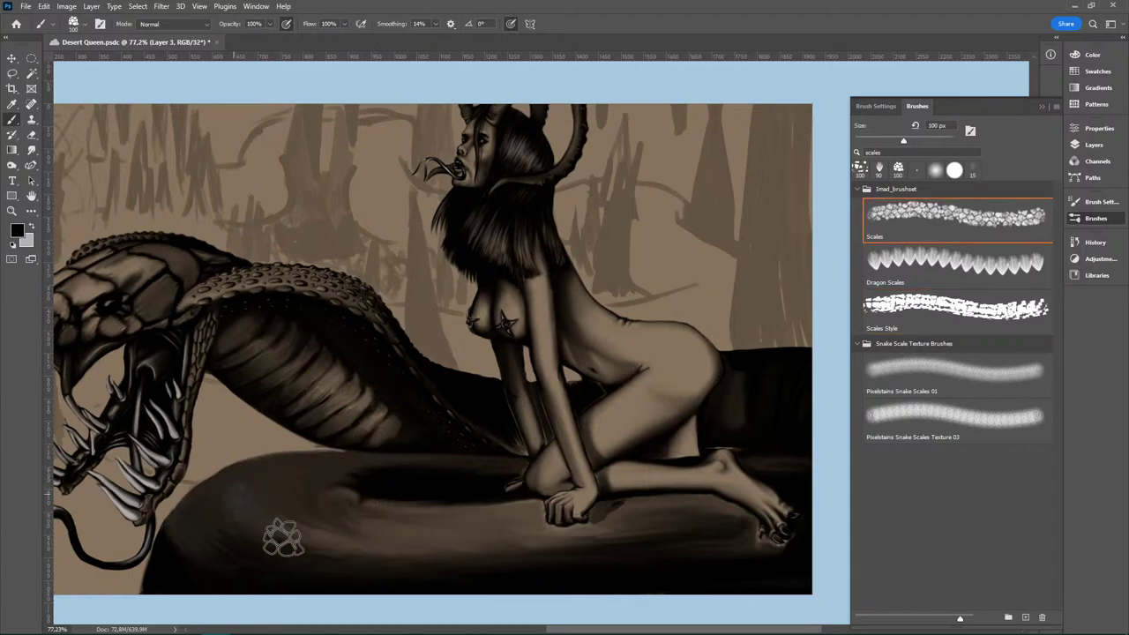
mouse_move(283, 538)
mouse_down()
mouse_move(470, 553)
mouse_move(526, 543)
mouse_up()
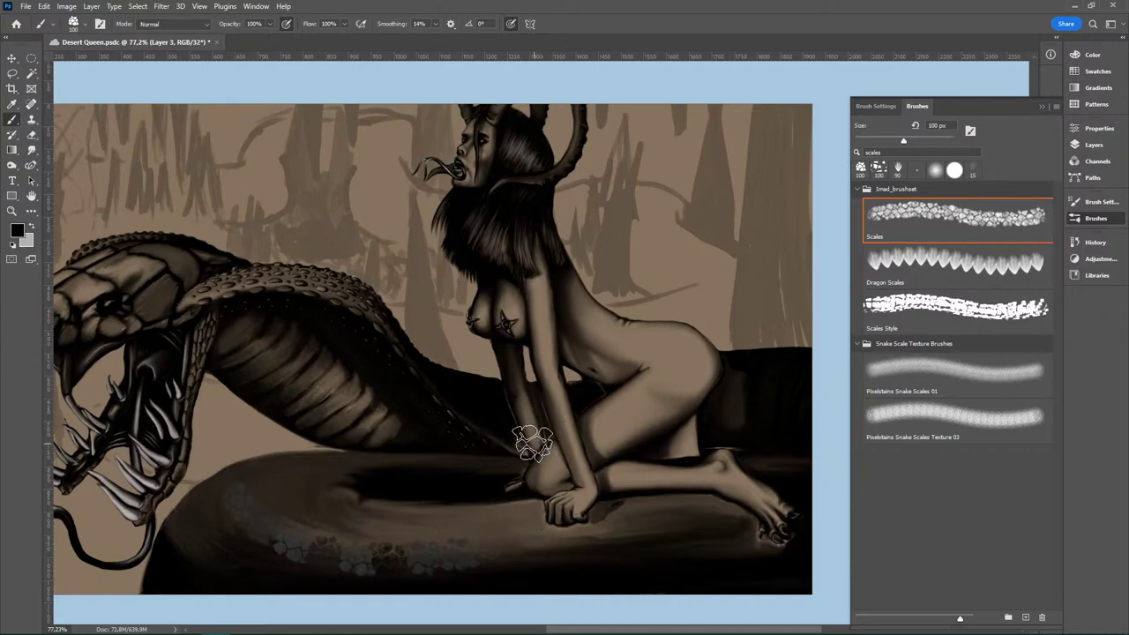
key(ctrl+z)
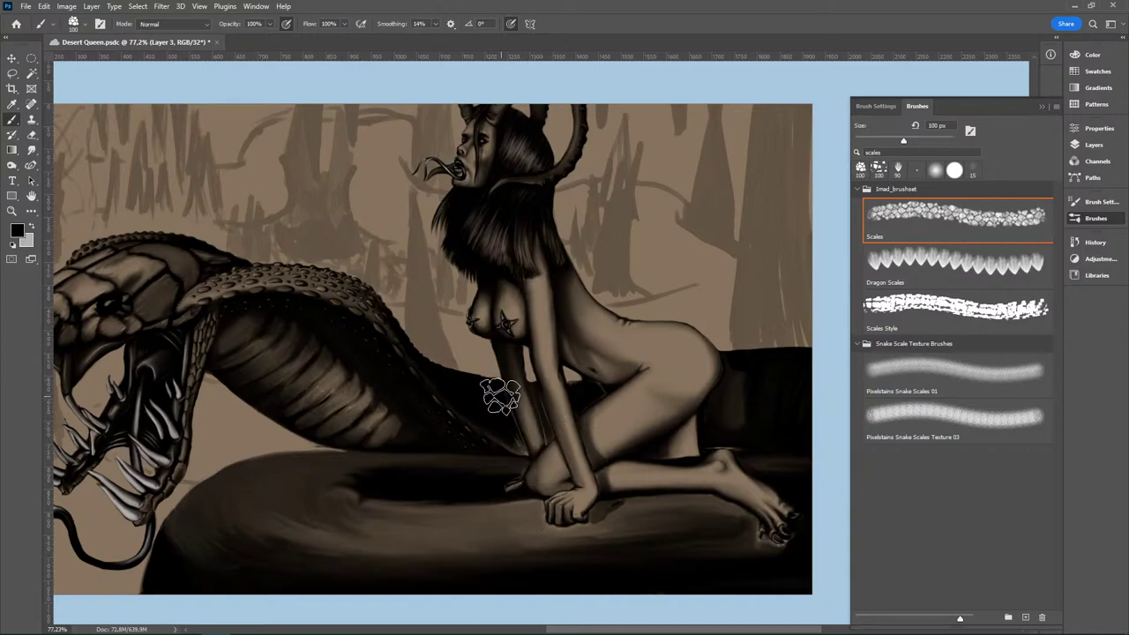
Step: Select the Pixelstains Snake Scales Texture 03 brush and reduce its size to 250 px
click(966, 432)
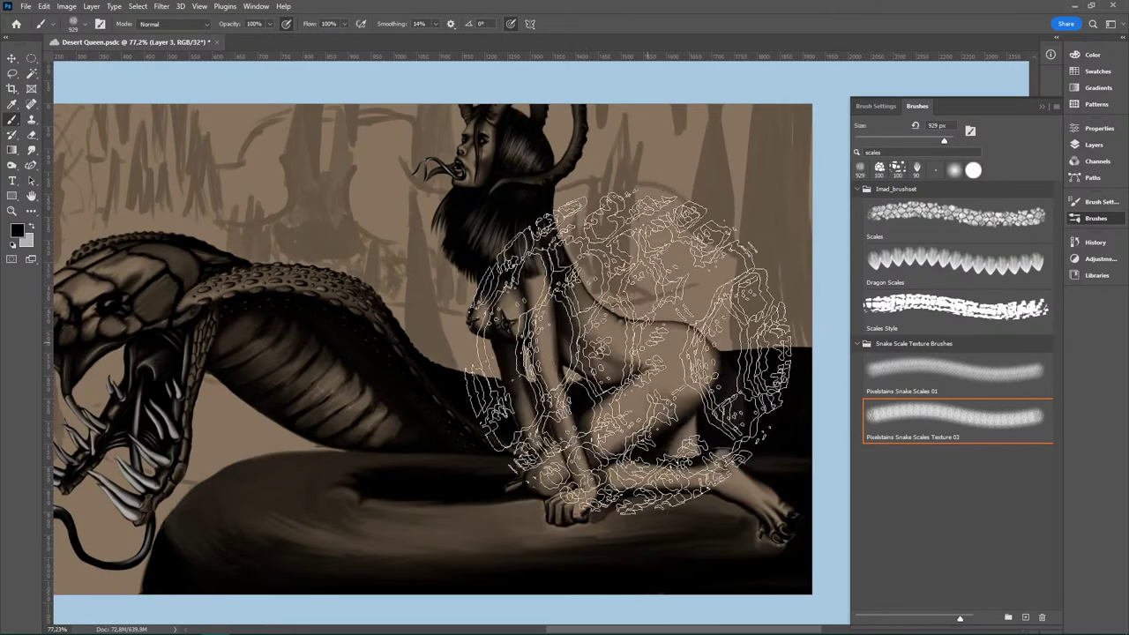
key([)
key([)
key([)
key([)
key([)
key([)
key([)
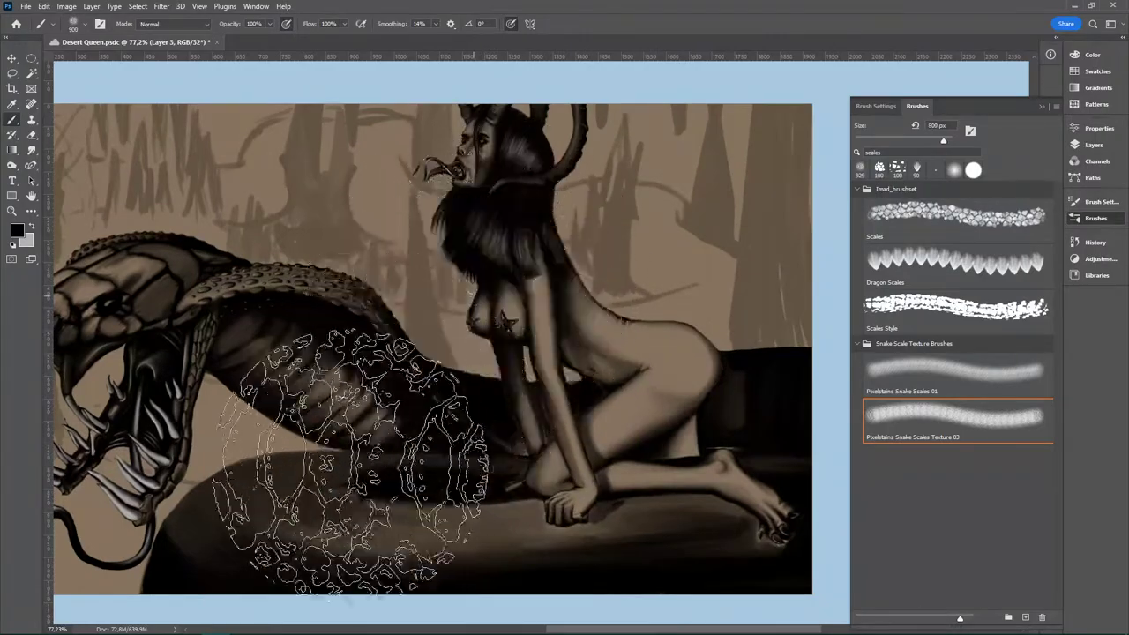
key(bracketleft)
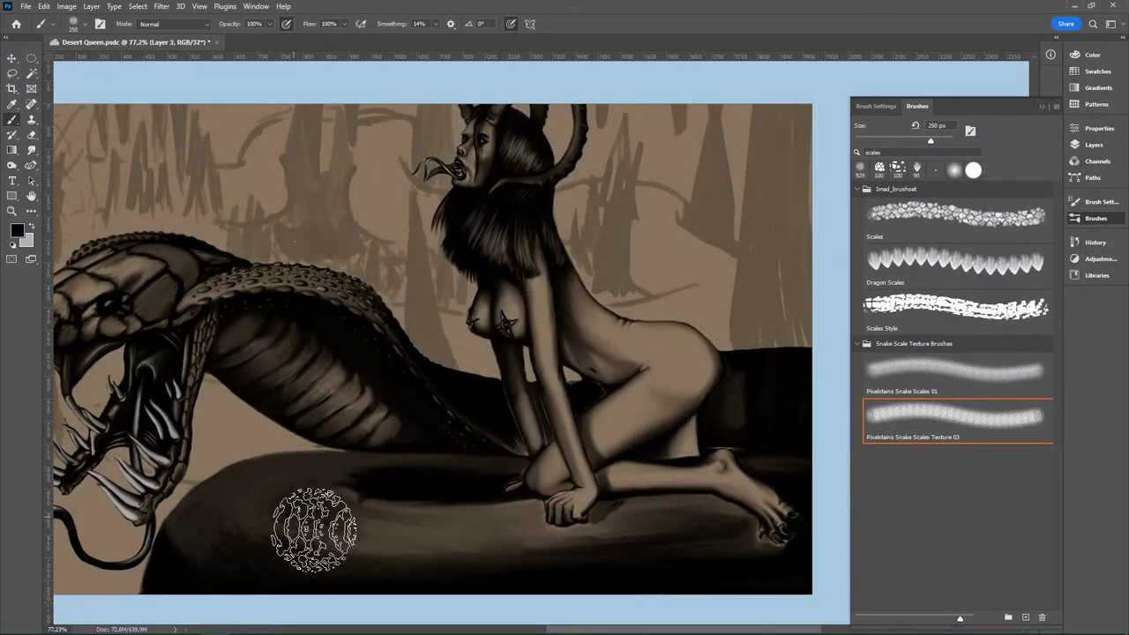
Step: Try two snake-scale texture strokes along the front coil at 250 px and undo both
drag(315, 521, 480, 551)
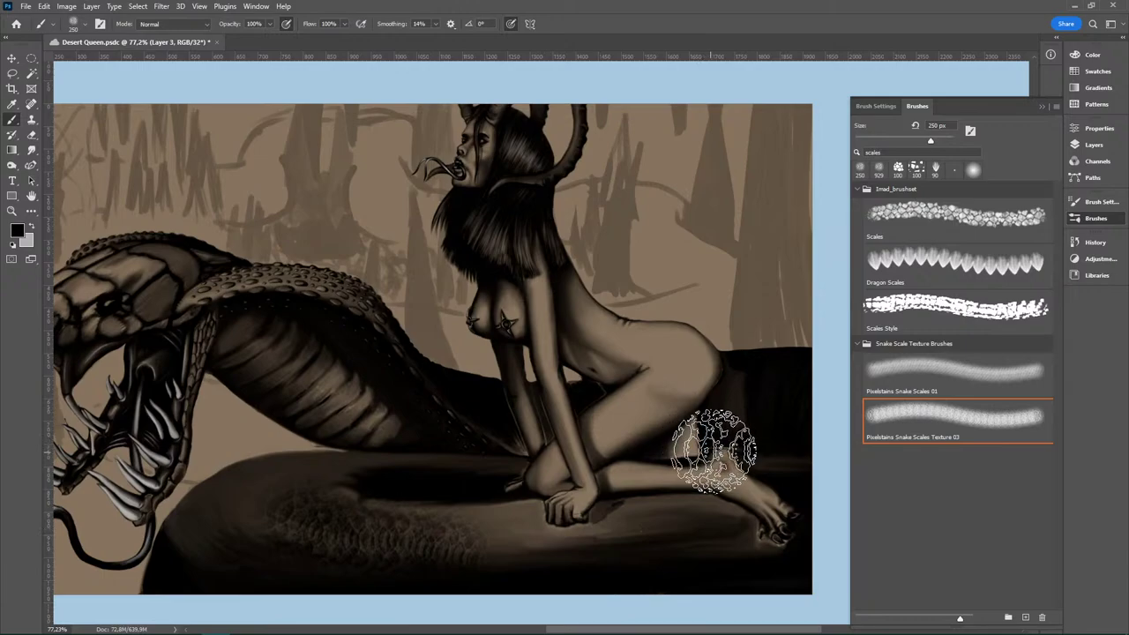
key(ctrl+z)
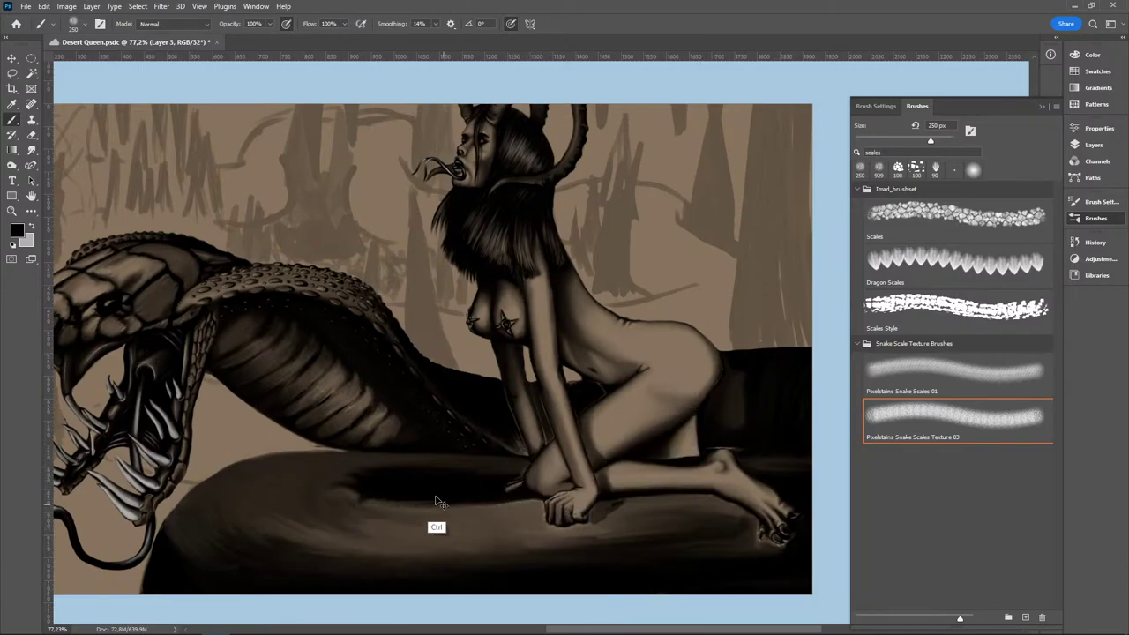
key(z)
drag(376, 469, 437, 464)
key(b)
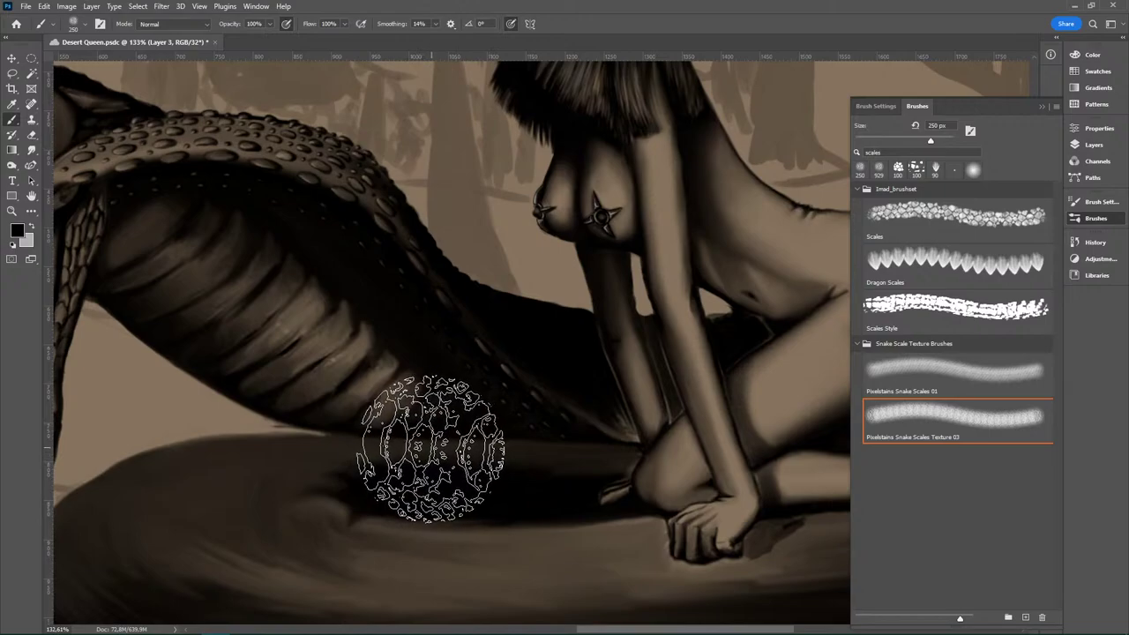
mouse_move(231, 477)
mouse_down()
mouse_move(225, 522)
mouse_move(317, 565)
mouse_move(517, 567)
mouse_up()
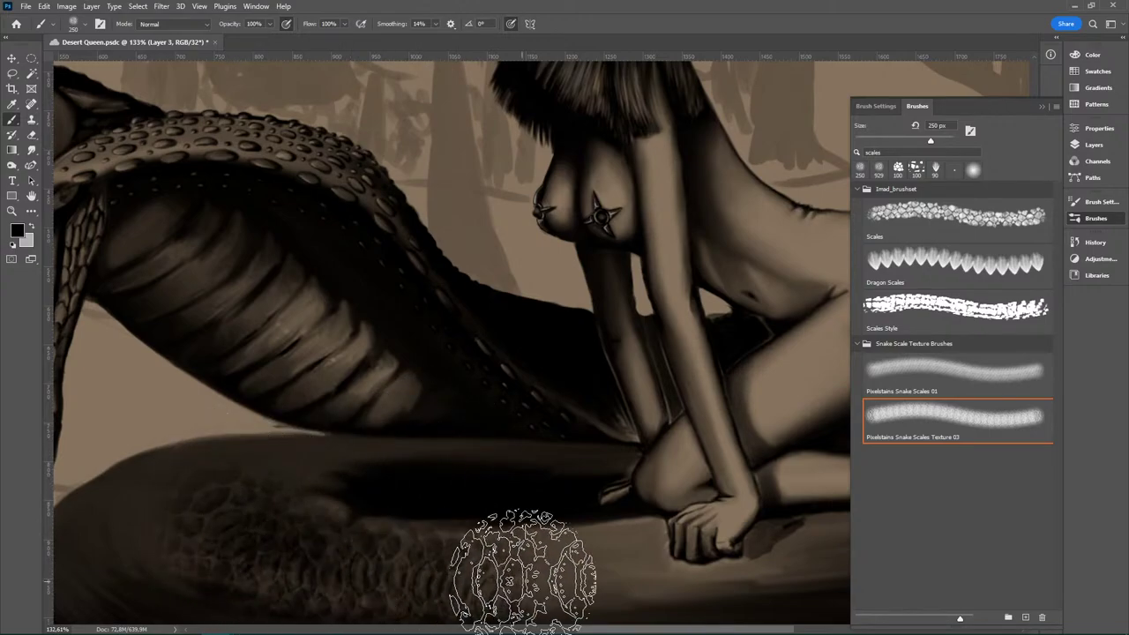
key(z)
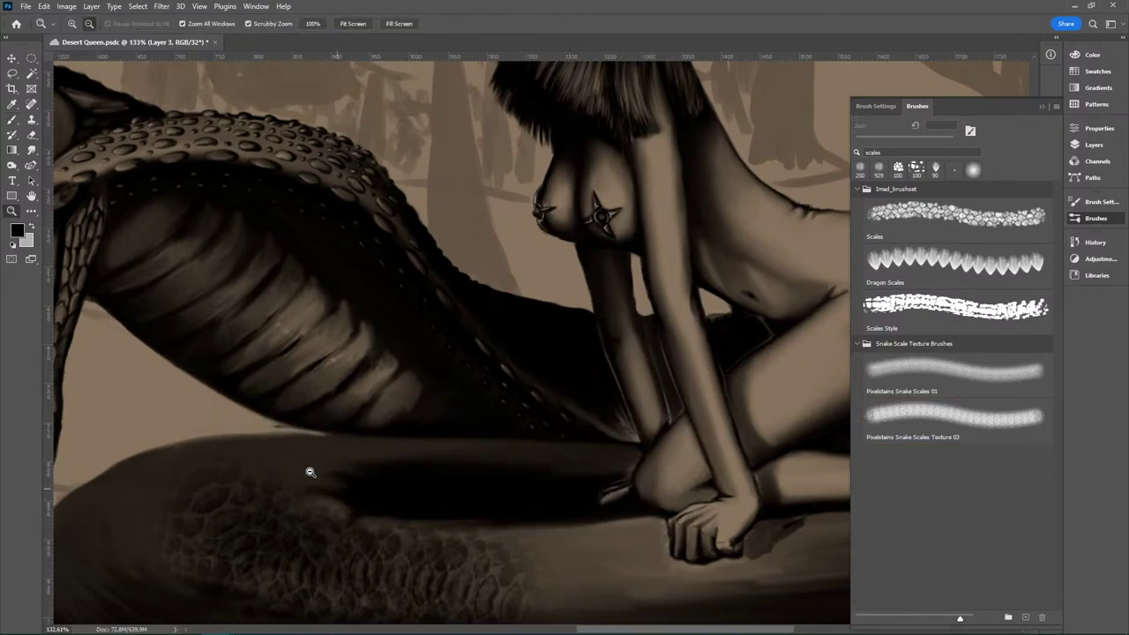
key(ctrl+z)
Step: Try another scale-texture stroke around the coil's inner bend, check it against the whole composition, and undo it
key(b)
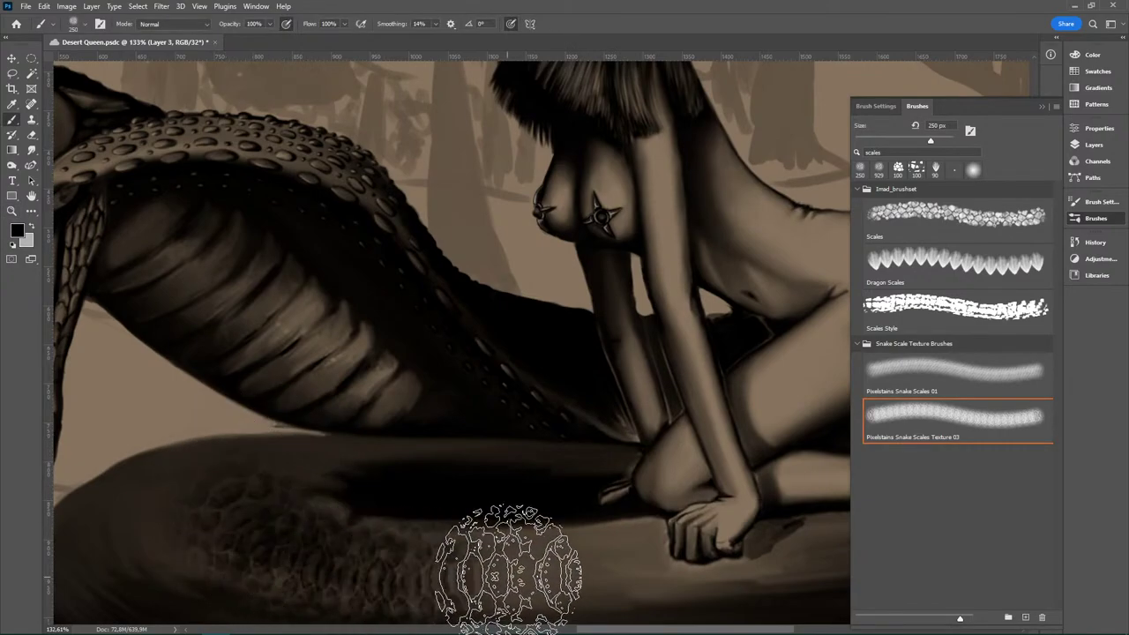
key(z)
drag(557, 529, 504, 532)
key(b)
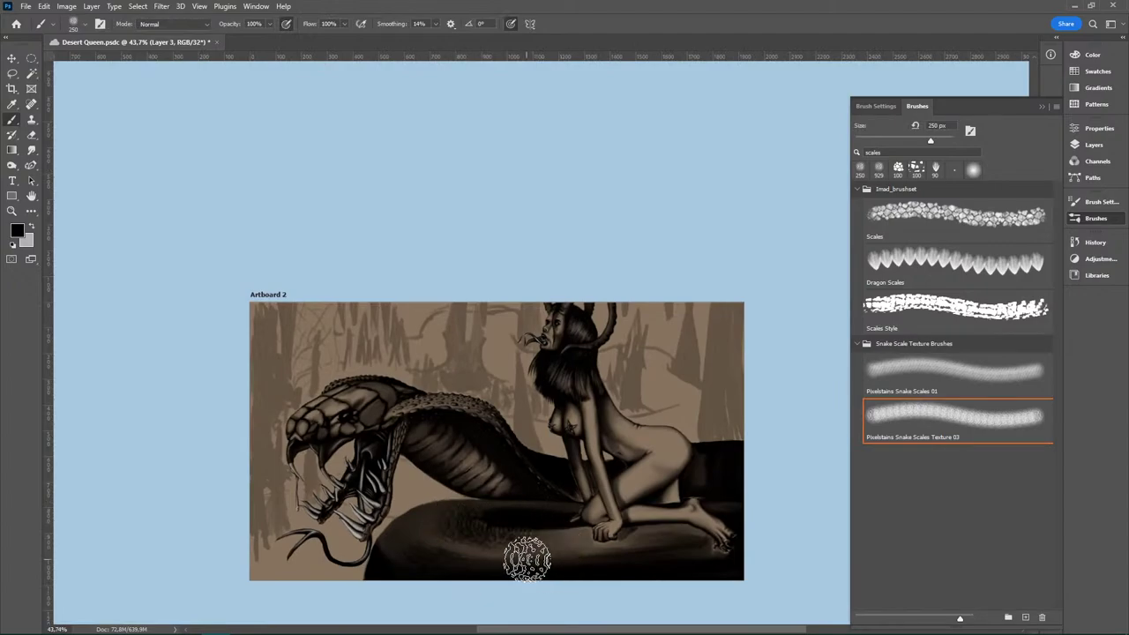
key(z)
drag(458, 351, 522, 420)
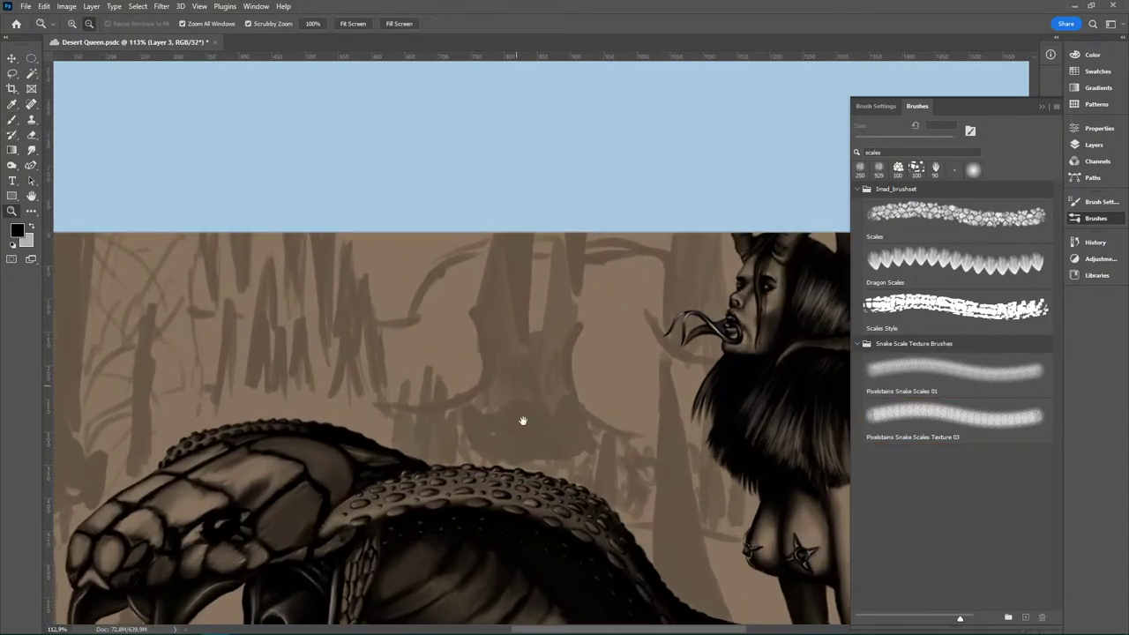
drag(505, 568, 453, 268)
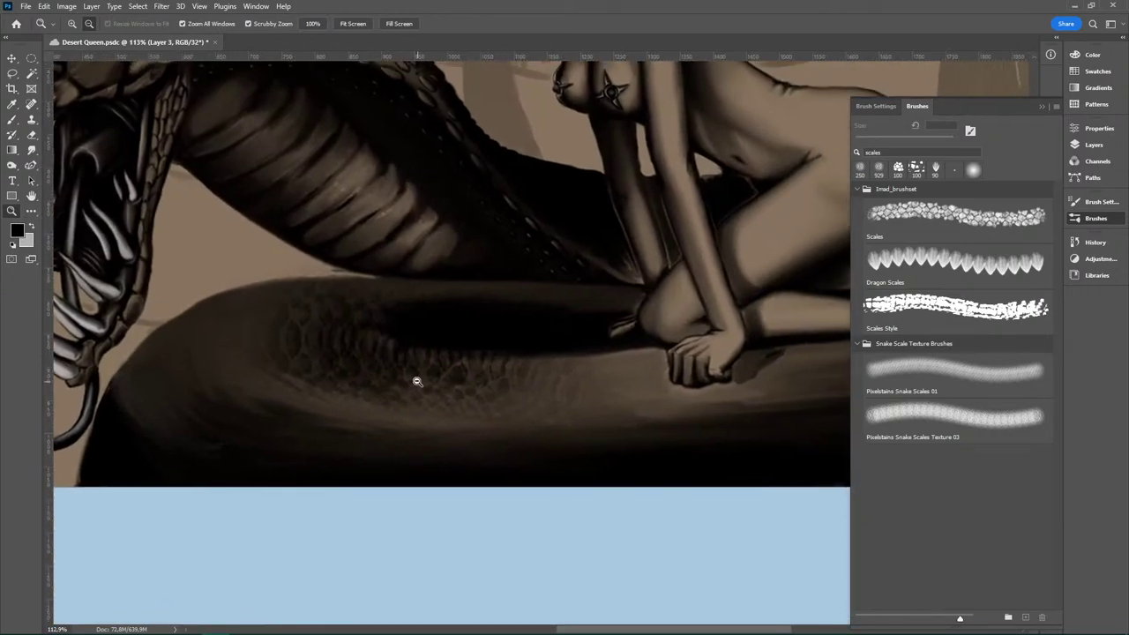
drag(401, 384, 414, 387)
key(ctrl+z)
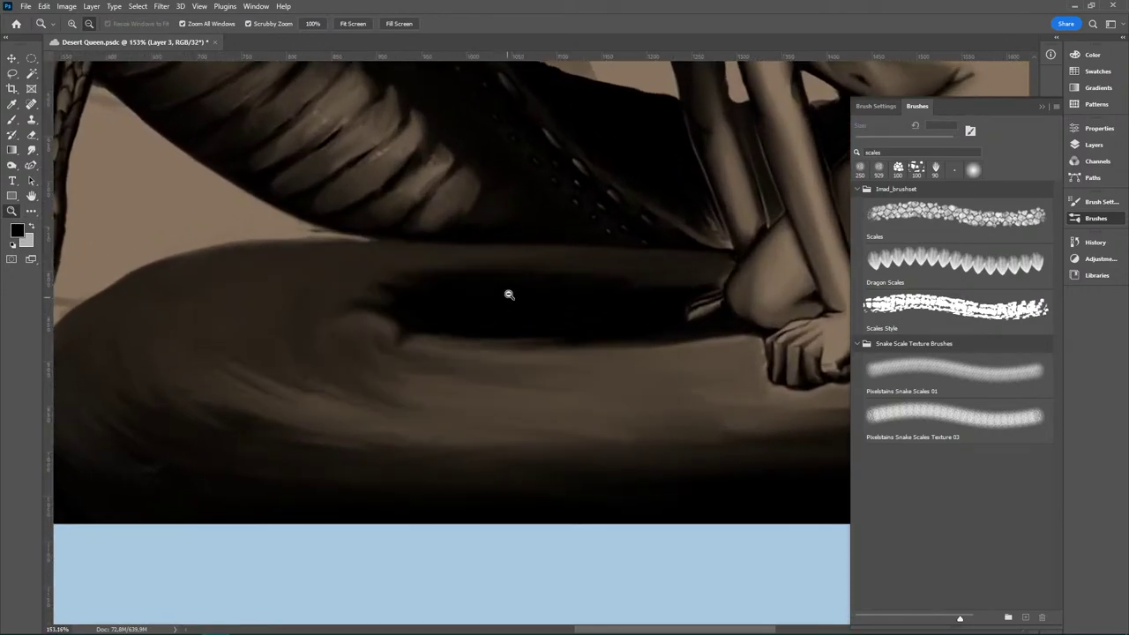
Step: Try further 250 px scale-texture strokes around the inner bend and along the coil toward the figure's hand, undoing each
key(b)
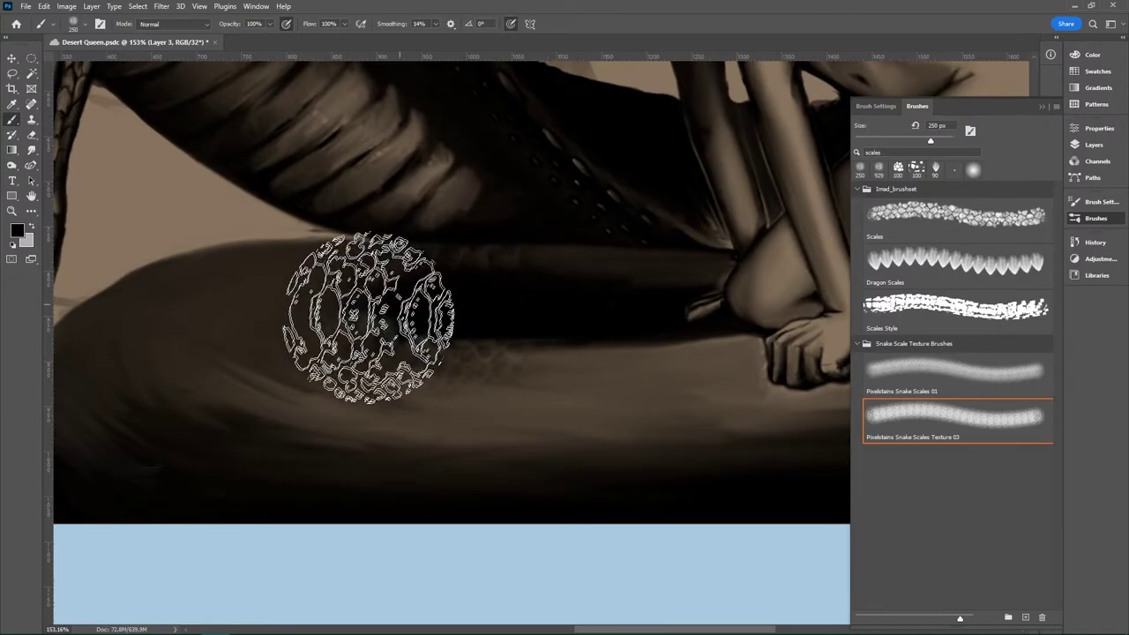
mouse_move(368, 317)
mouse_down()
mouse_move(414, 359)
mouse_move(535, 364)
mouse_up()
key(ctrl+z)
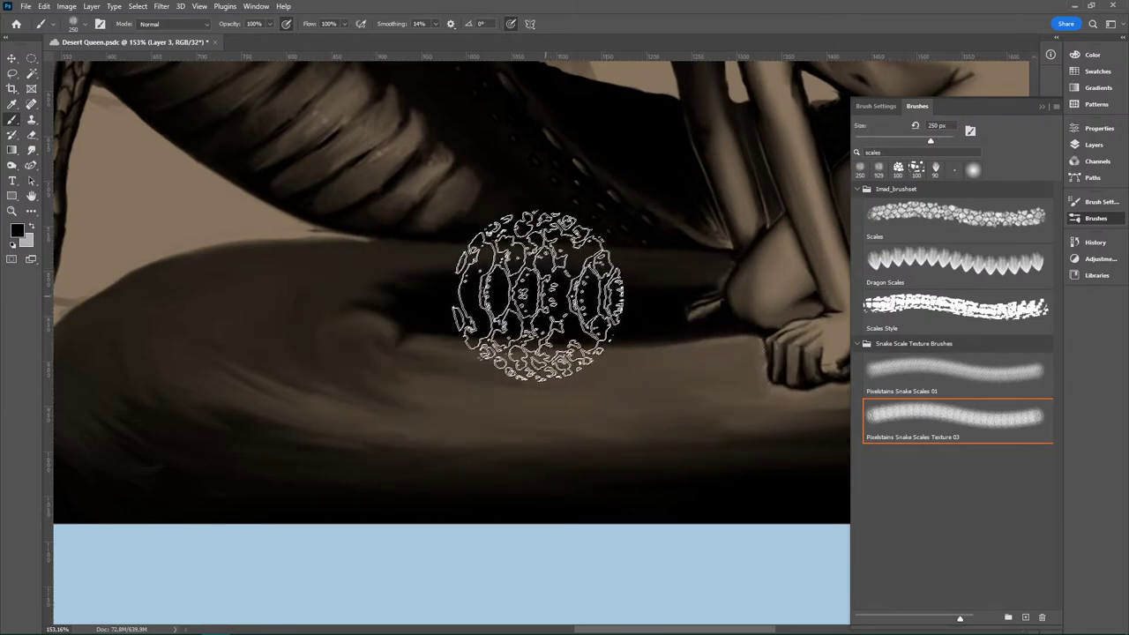
drag(379, 341, 680, 358)
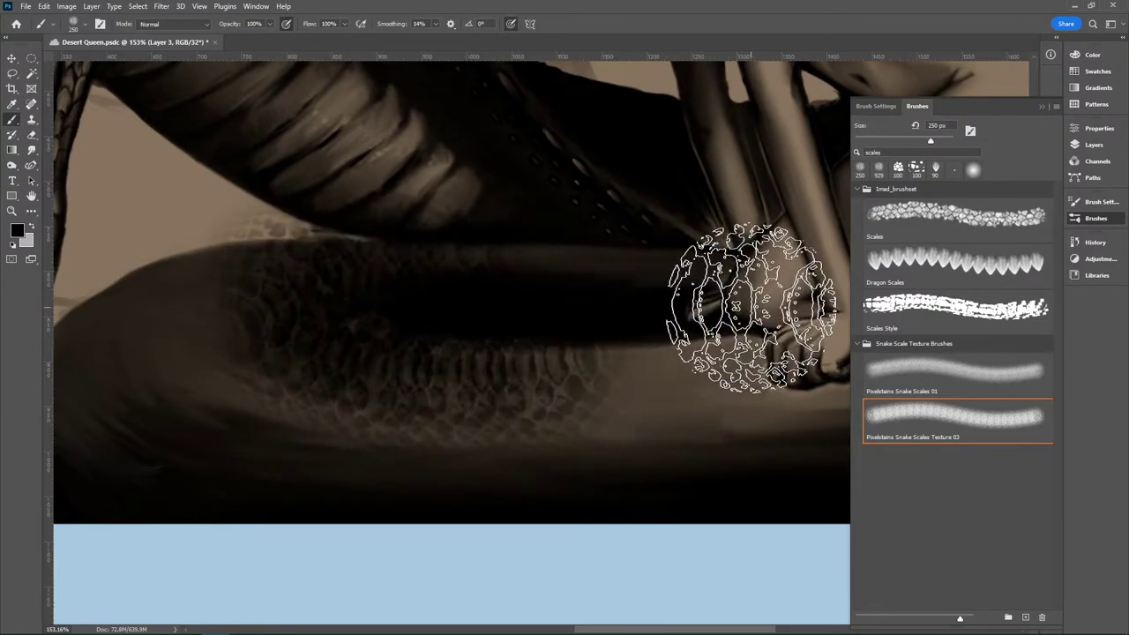
key(ctrl+z)
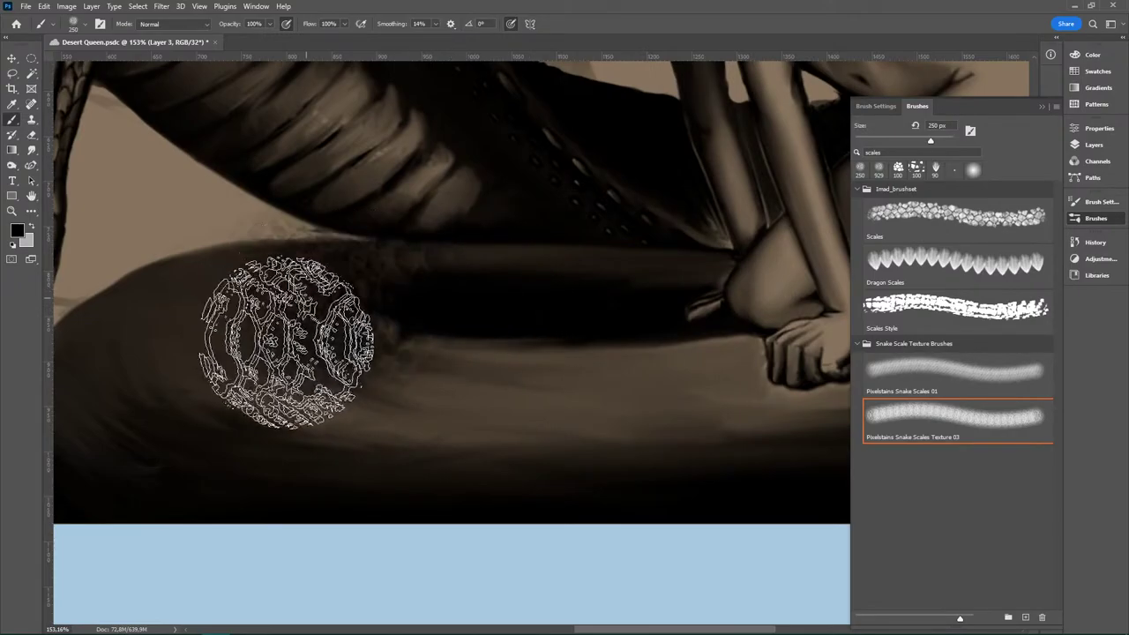
drag(287, 342, 635, 388)
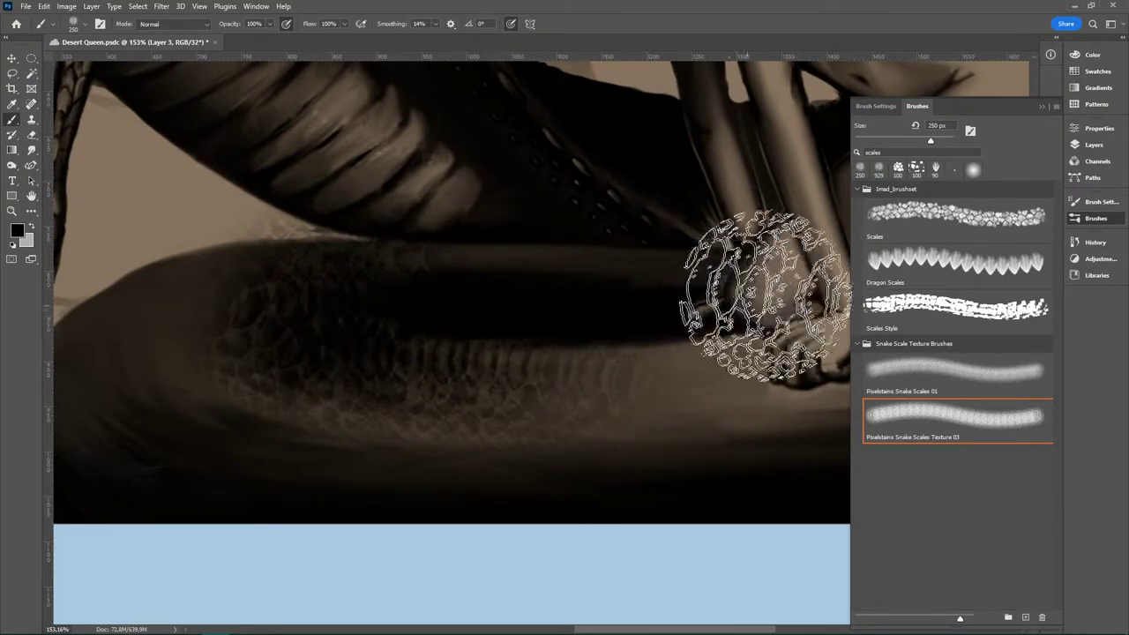
key(ctrl+z)
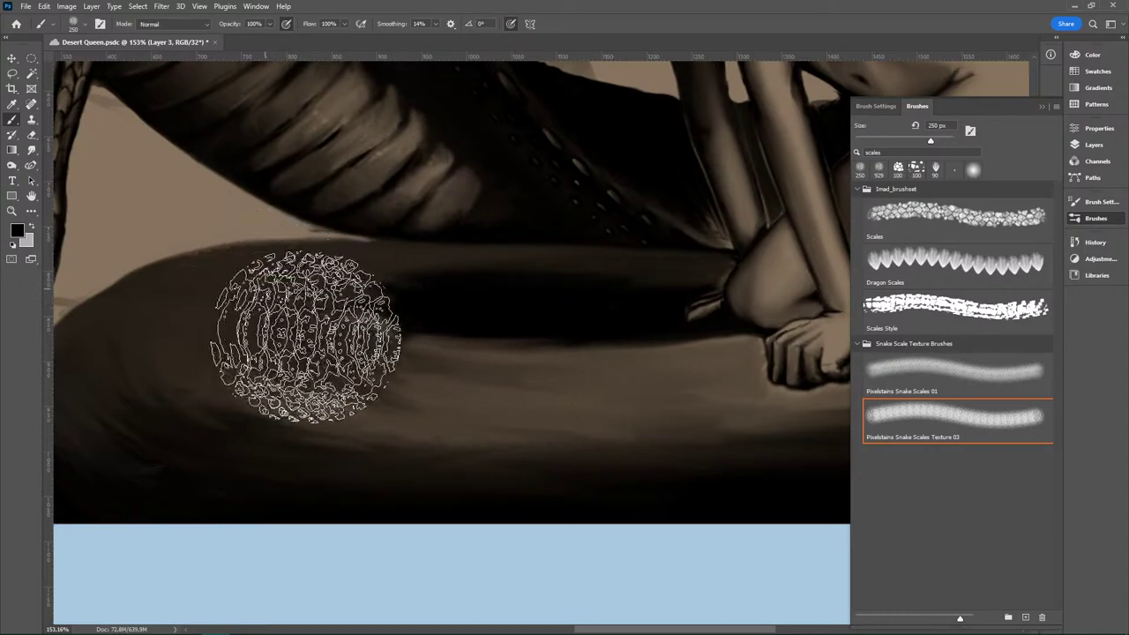
Step: Reduce the scale texture brush to 125 px and try two strokes around the coil's inner bend, undoing each
key(bracketleft)
key(bracketleft)
key(bracketleft)
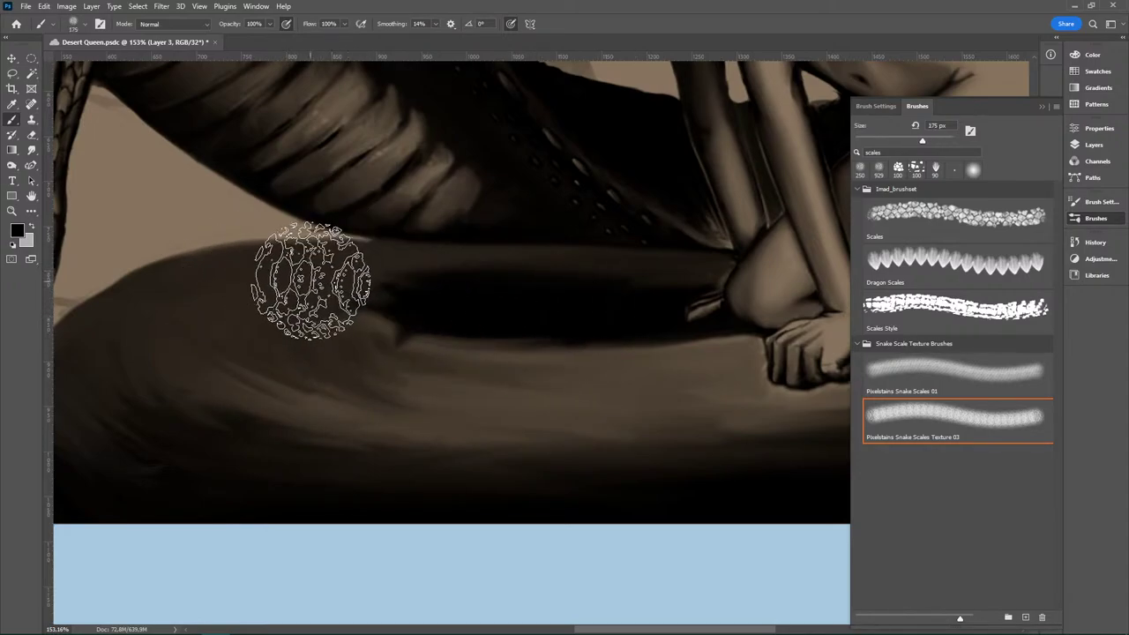
key(bracketleft)
key(bracketleft)
mouse_move(252, 277)
mouse_down()
mouse_move(309, 345)
mouse_move(633, 378)
mouse_up()
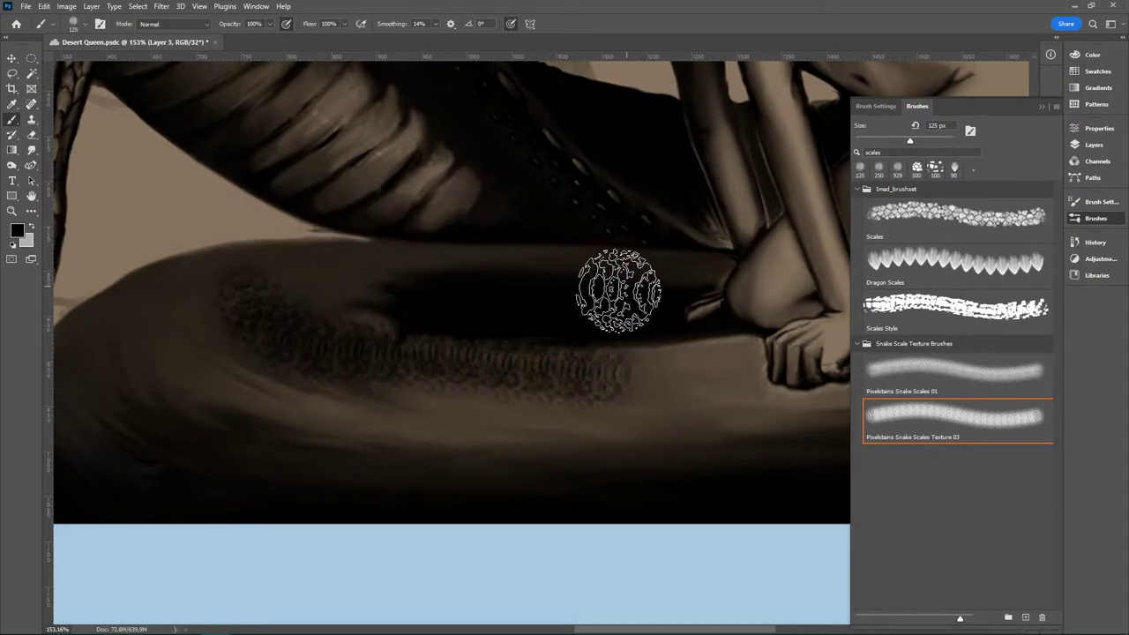
key(ctrl+z)
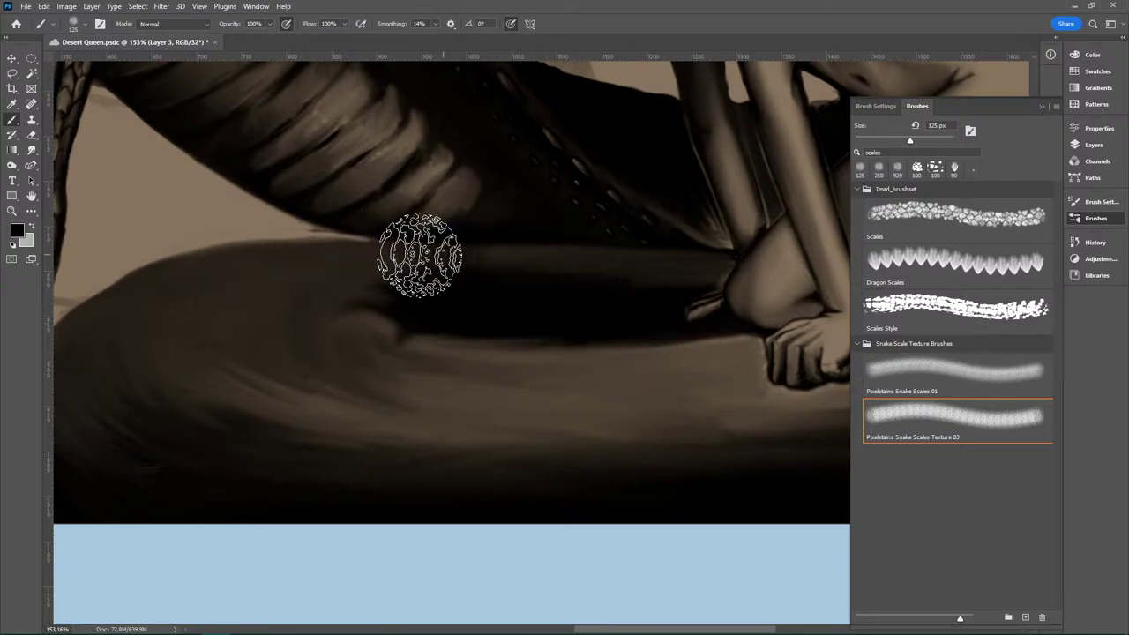
mouse_move(420, 255)
mouse_down()
mouse_move(232, 309)
mouse_move(670, 386)
mouse_up()
Step: Try two 125 px scale-texture strokes along the front coil within the whole composition and undo both
key(z)
mouse_move(679, 482)
mouse_down()
mouse_move(599, 512)
mouse_move(656, 496)
mouse_move(727, 410)
mouse_up()
key(b)
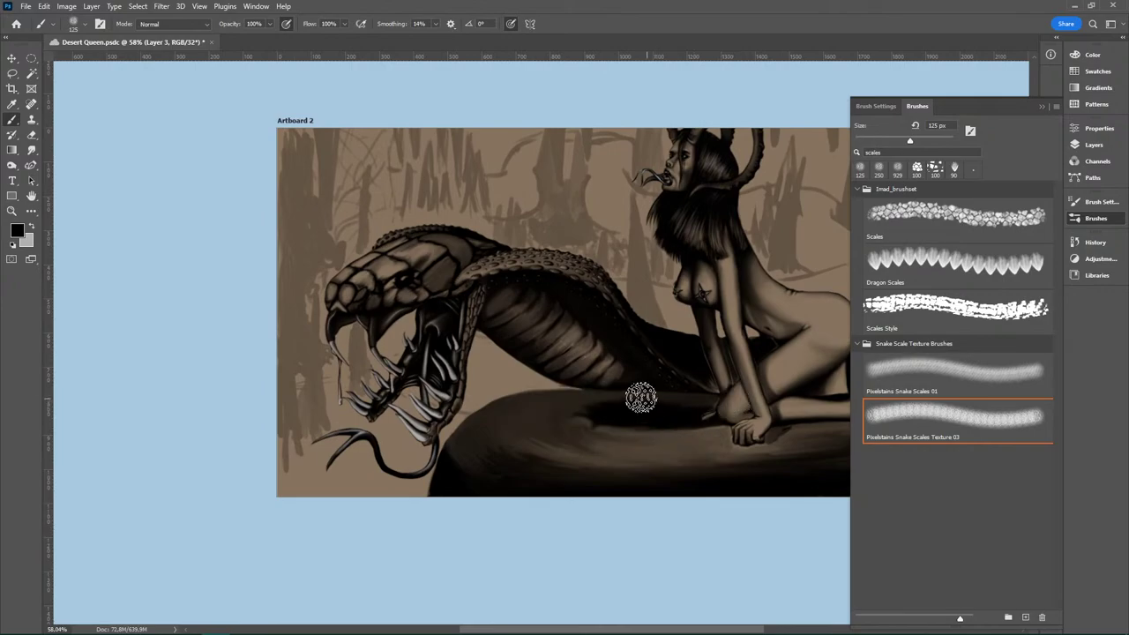
drag(533, 455, 728, 452)
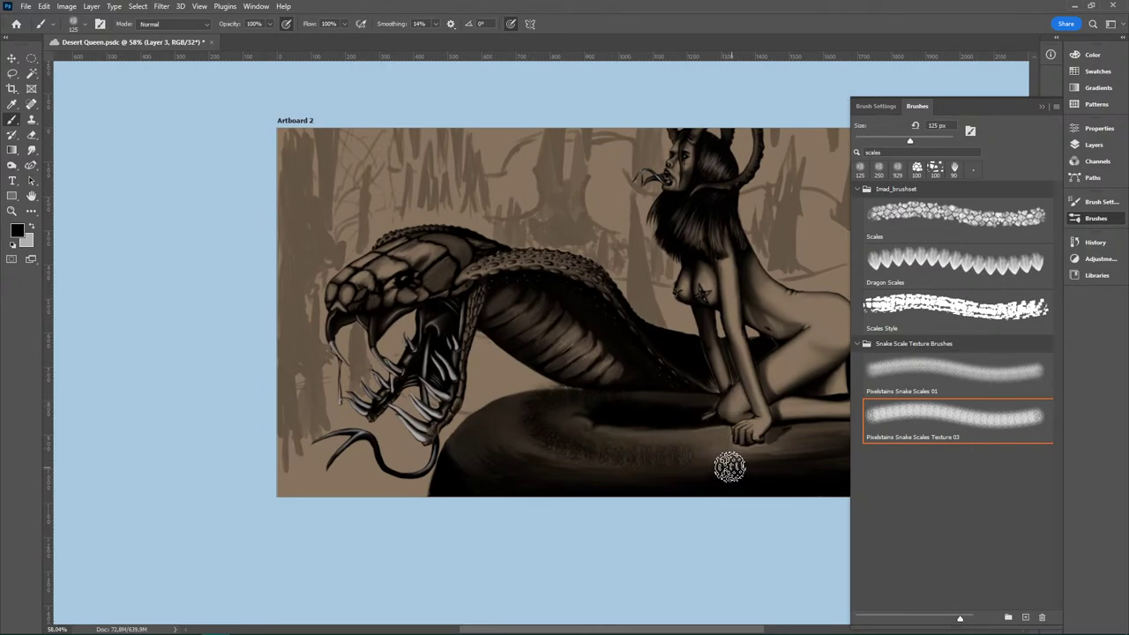
key(ctrl+z)
mouse_move(512, 432)
mouse_down()
mouse_move(720, 418)
mouse_move(768, 427)
mouse_up()
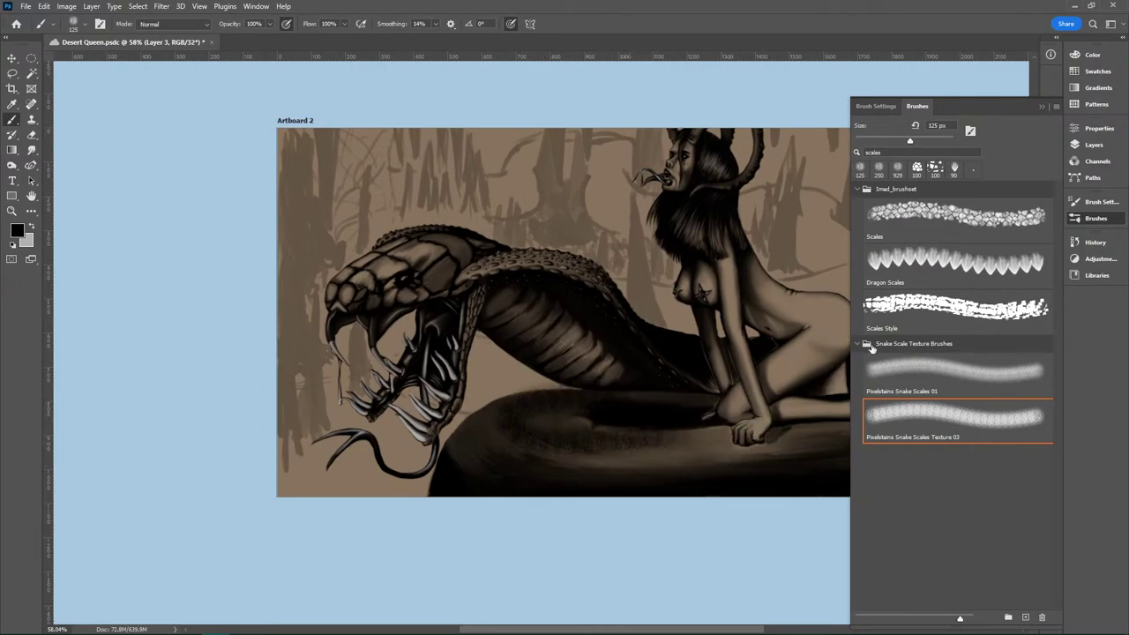
key(z)
key(ctrl+z)
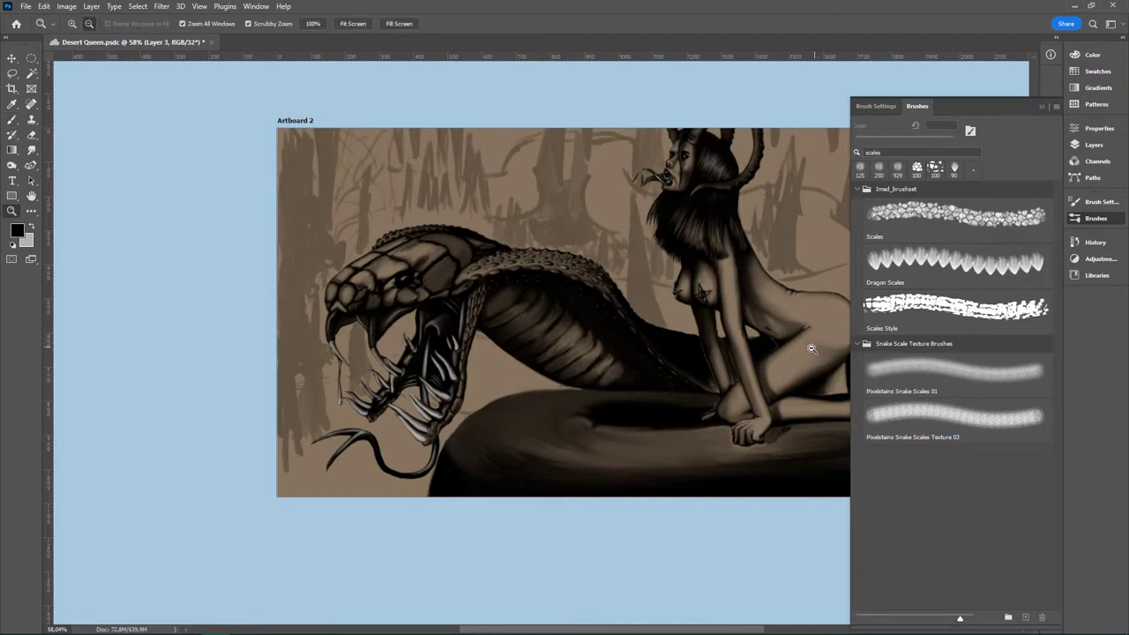
key(b)
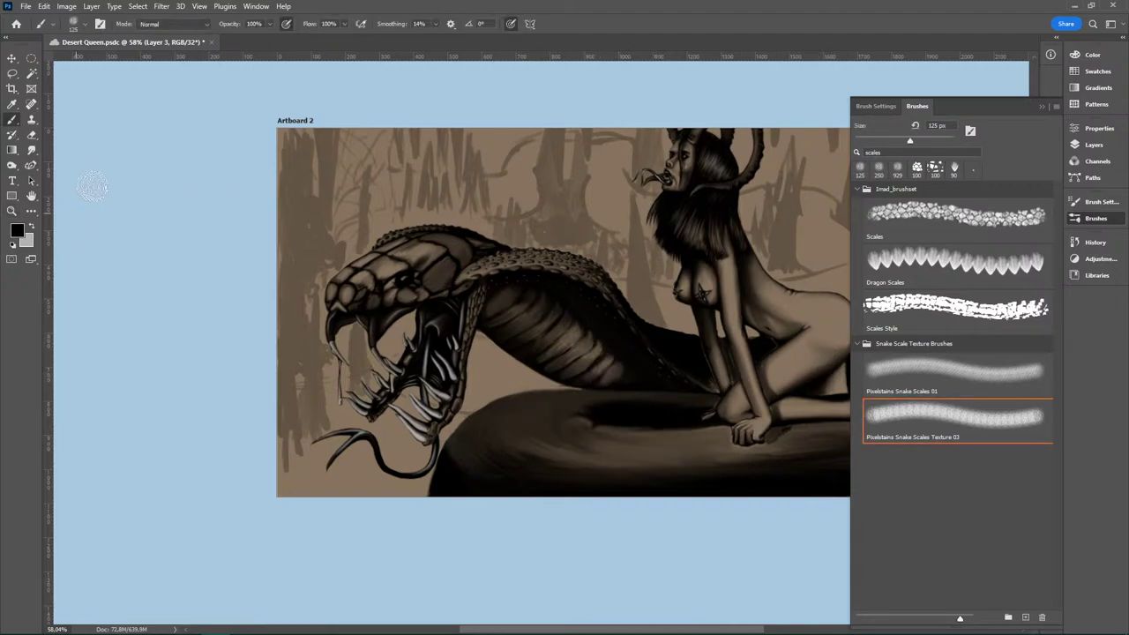
Step: Set the Eraser to the Pixelstains Snake Scales 01 brush and reduce its size to 150 px
key(e)
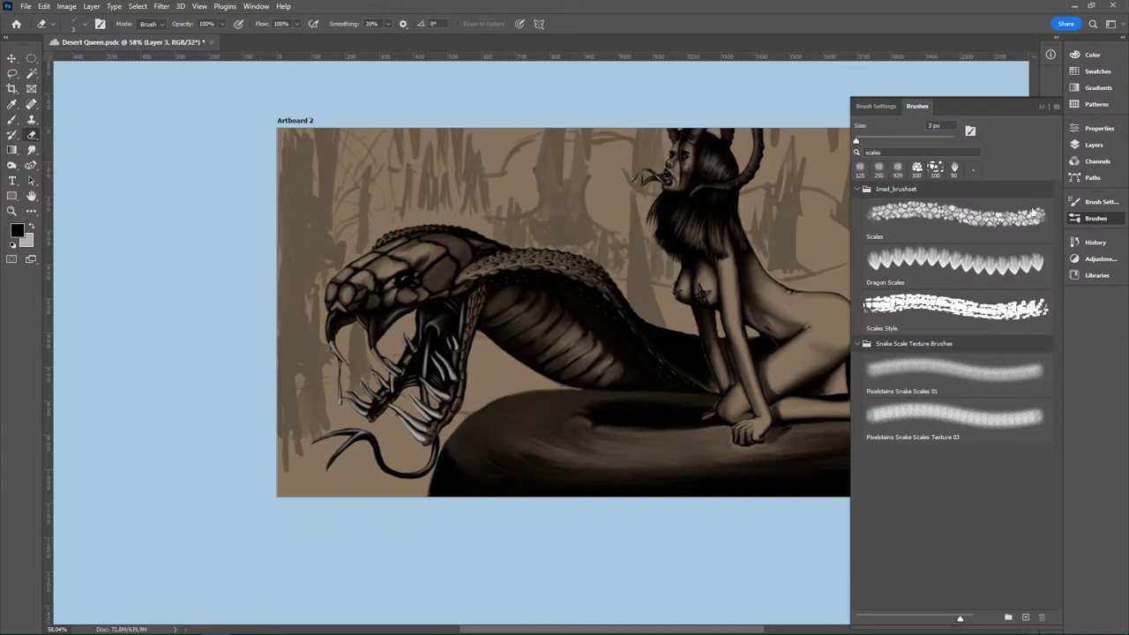
click(977, 435)
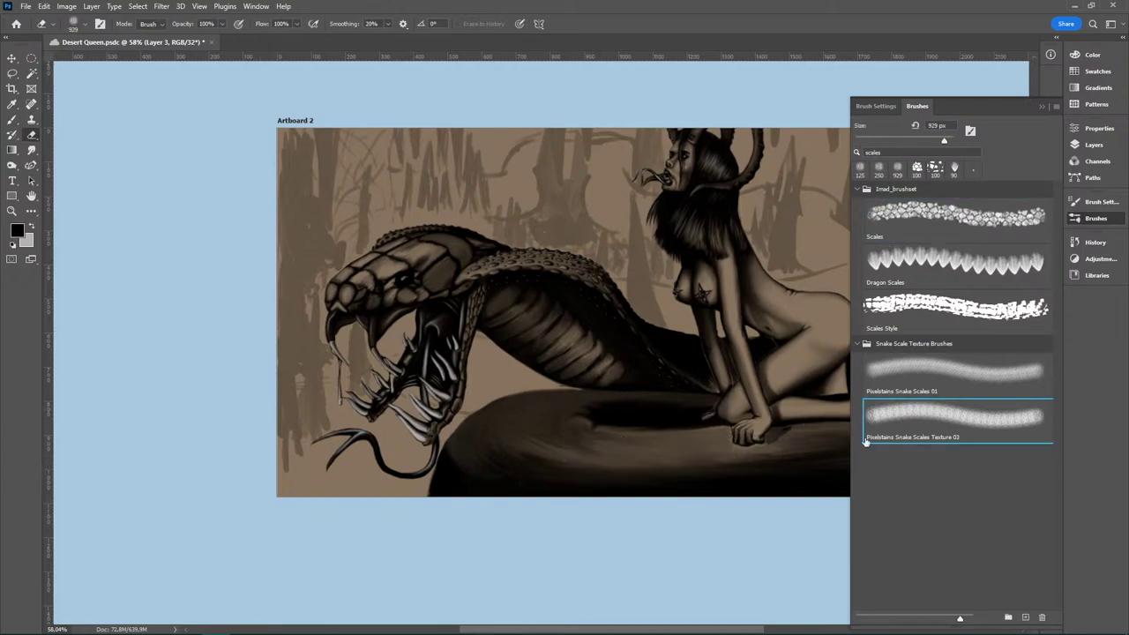
click(965, 373)
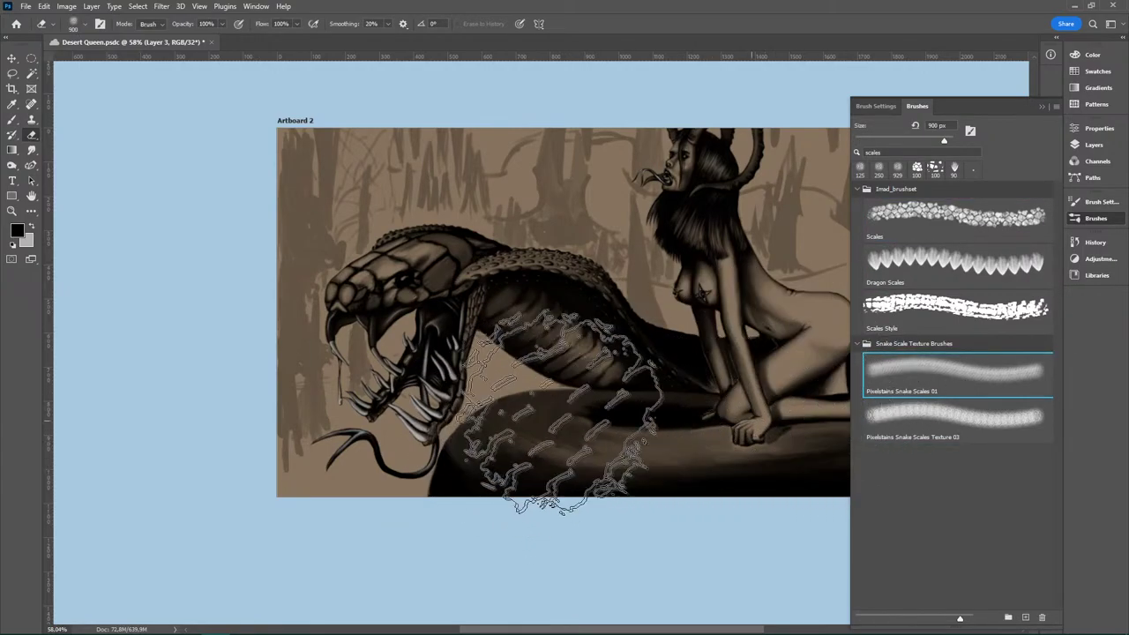
key(bracketleft)
key(bracketleft)
key(bracketleft)
key(bracketleft)
key(bracketleft)
key(bracketleft)
key(bracketleft)
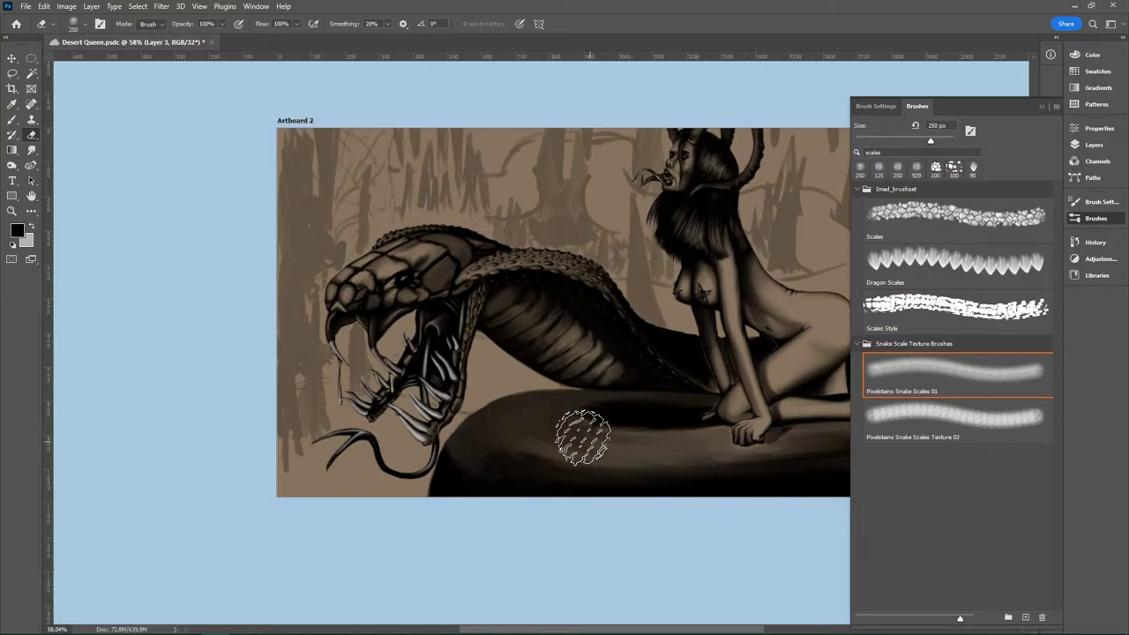
key(bracketleft)
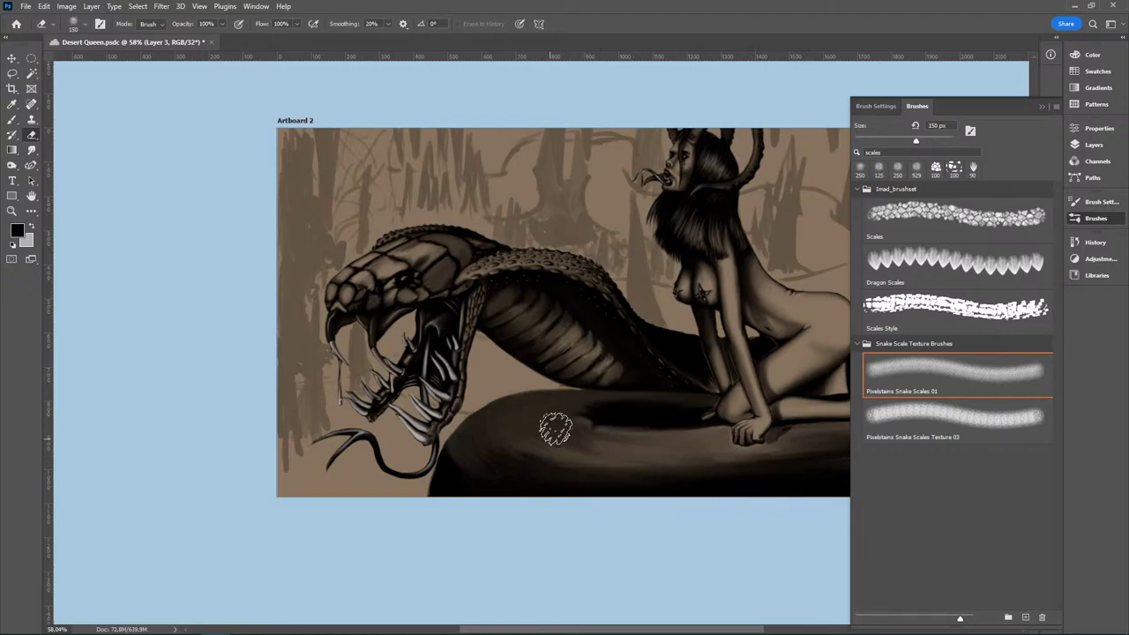
Step: Try a 150 px scale-patterned eraser stroke around the coil's inner bend and undo it
key(z)
drag(555, 427, 555, 365)
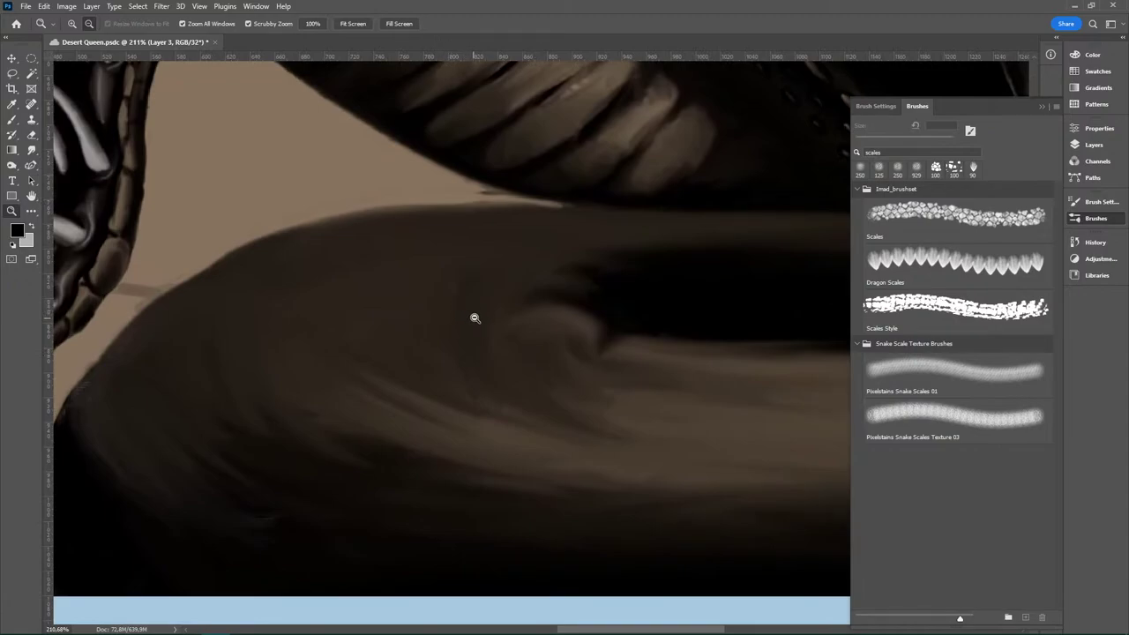
key(b)
mouse_move(441, 264)
mouse_down()
mouse_move(403, 365)
mouse_move(696, 370)
mouse_up()
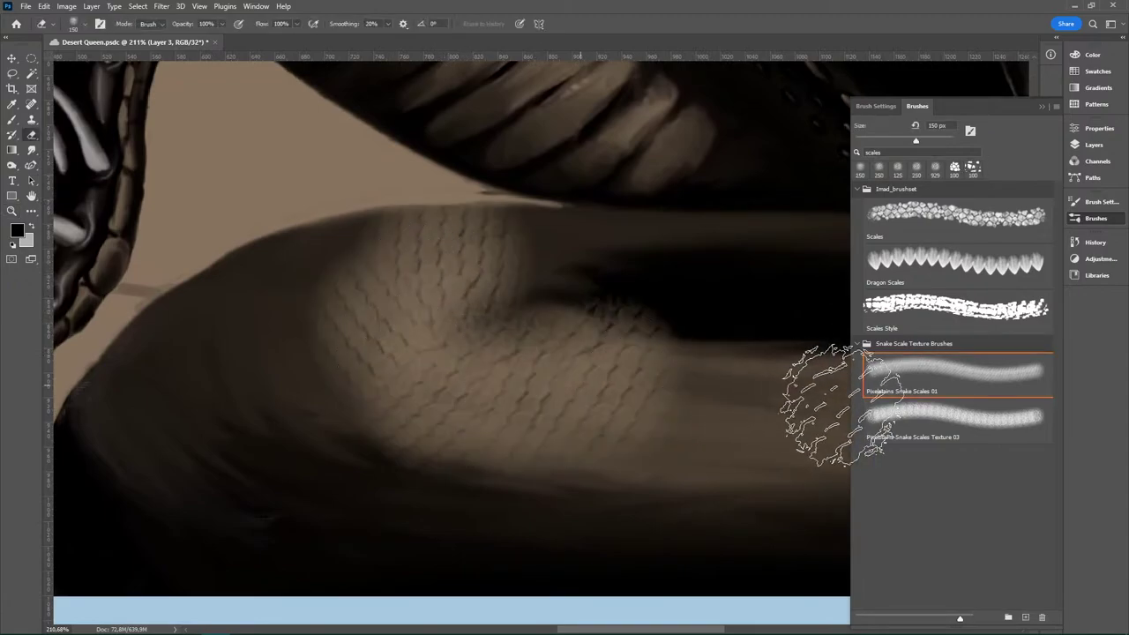
key(ctrl+z)
Step: Browse the eraser's brush presets, then try two more scale-patterned erasing strokes down the coil's bend and undo both
click(87, 24)
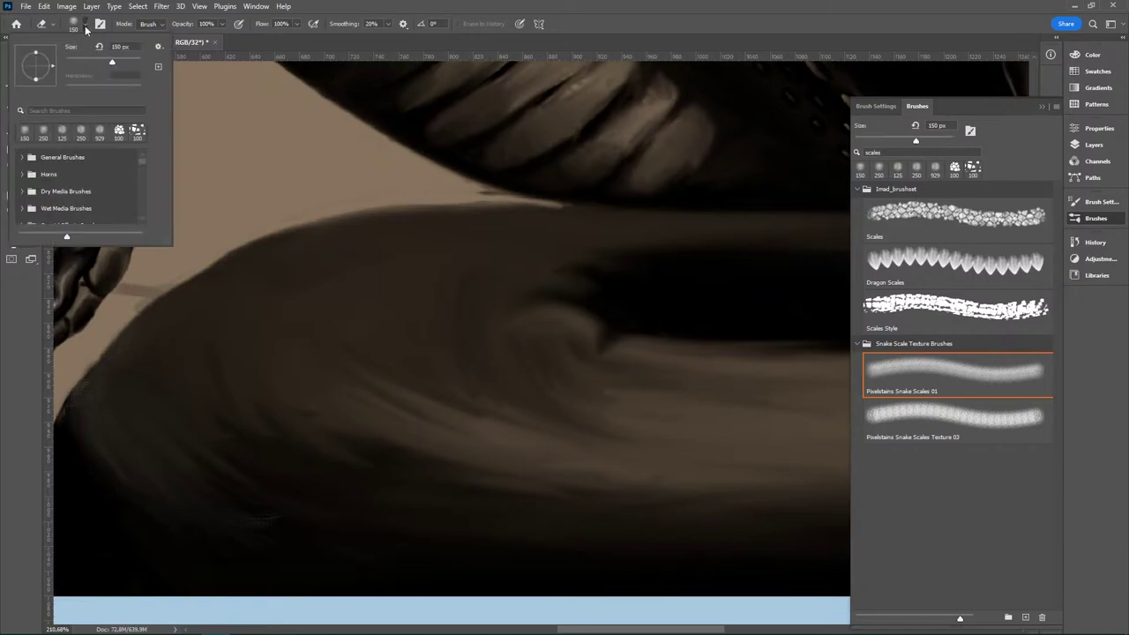
drag(143, 163, 144, 164)
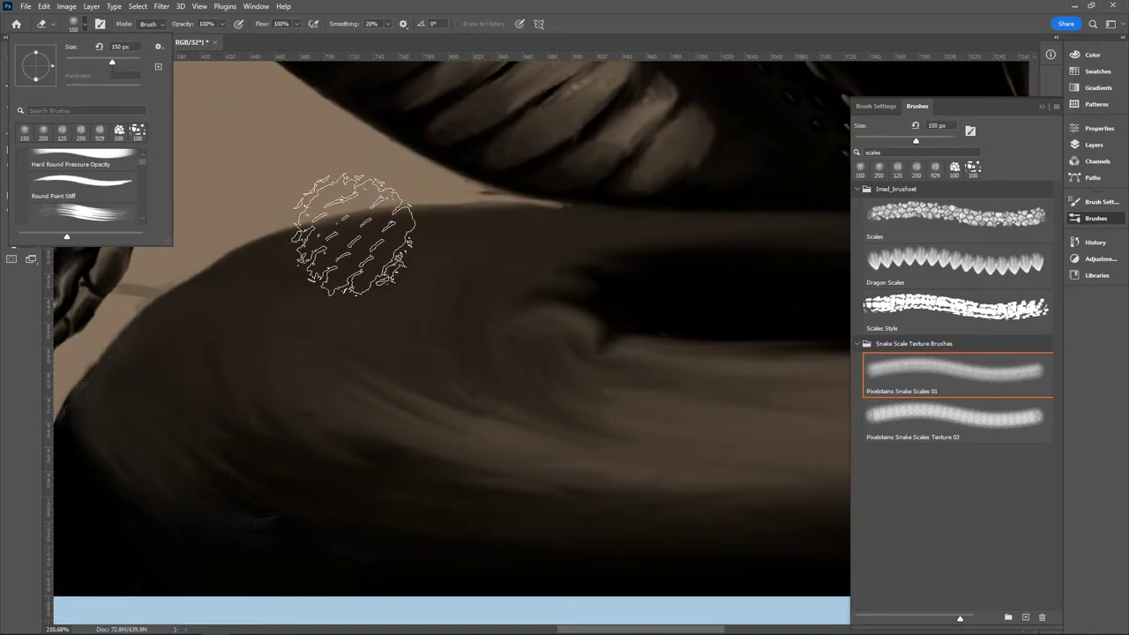
click(365, 265)
drag(366, 265, 565, 423)
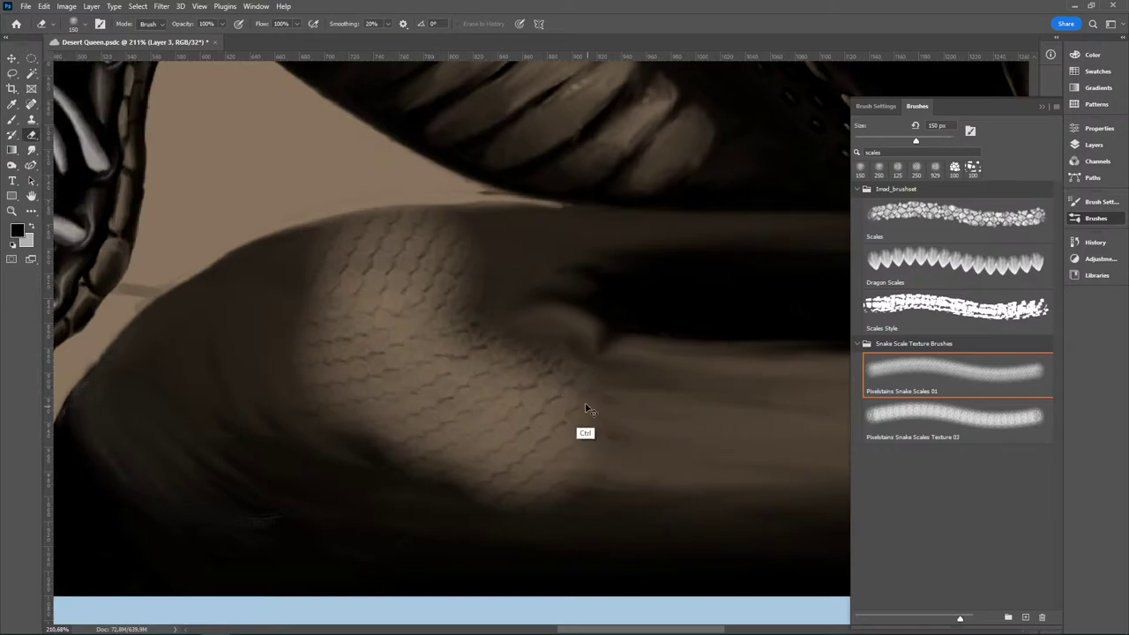
key(ctrl+z)
mouse_move(453, 264)
mouse_down()
mouse_move(512, 380)
mouse_move(757, 447)
mouse_up()
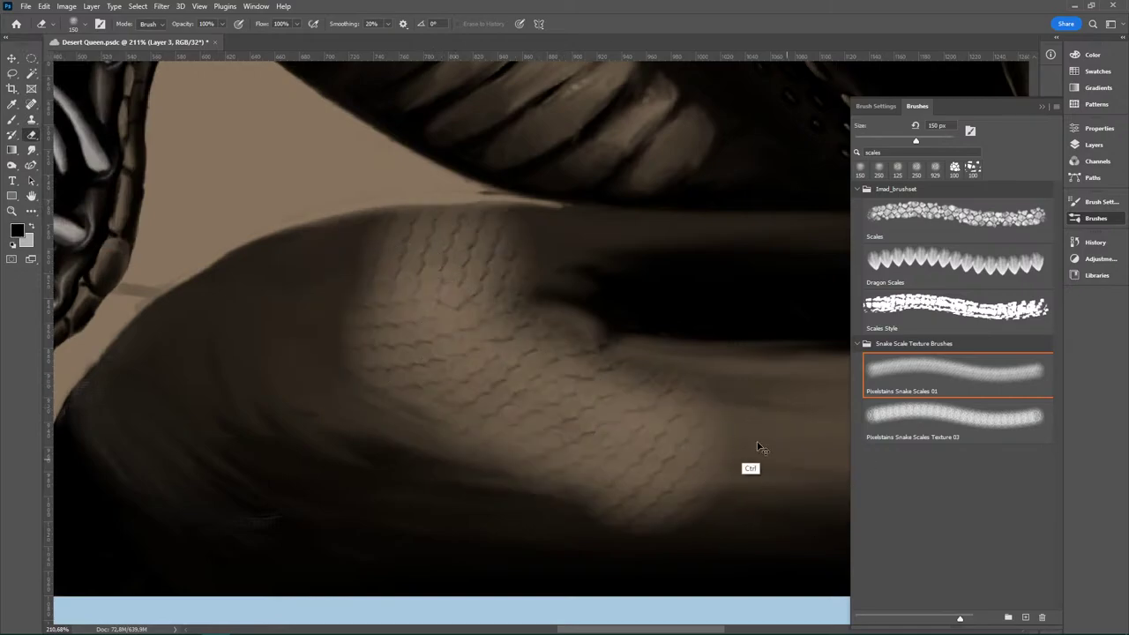
key(ctrl+z)
Step: Try two scale-patterned eraser strokes from the coil's outer bend toward the figure's hand, undoing each
key(z)
mouse_move(609, 408)
mouse_down()
mouse_move(481, 408)
mouse_move(585, 405)
mouse_up()
drag(630, 401, 537, 361)
key(b)
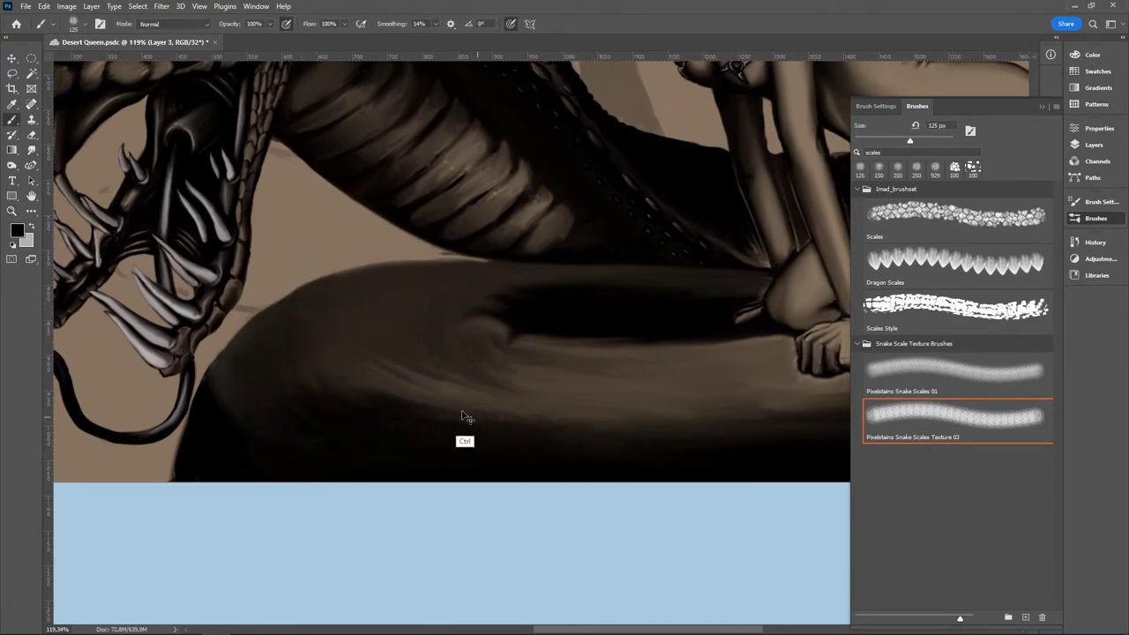
key(e)
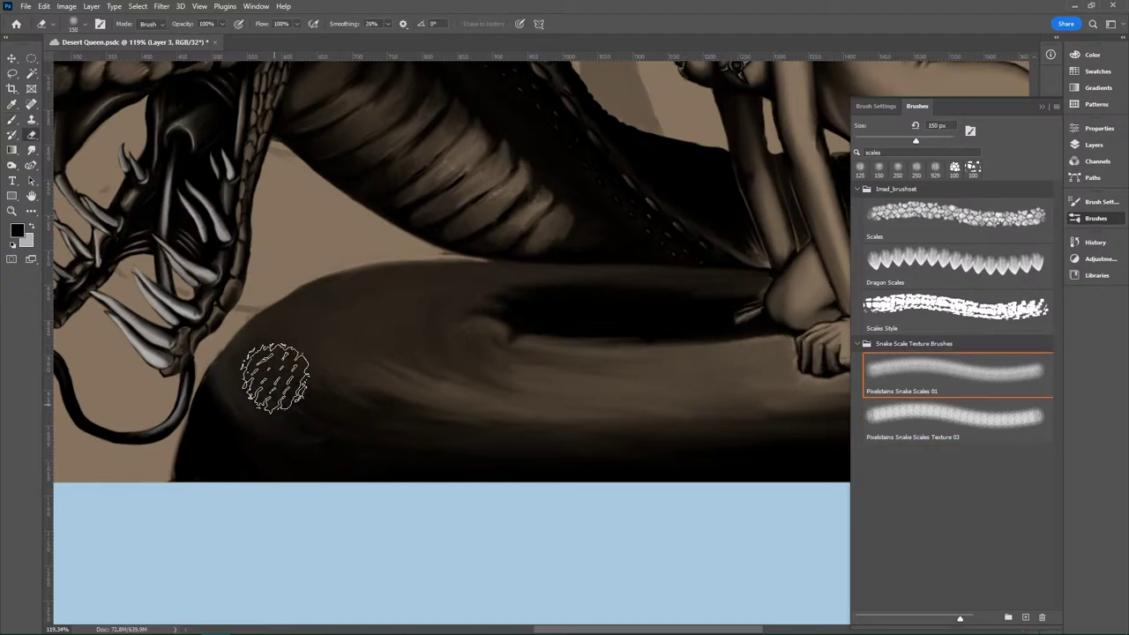
mouse_move(277, 348)
mouse_down()
mouse_move(264, 427)
mouse_move(499, 433)
mouse_up()
key(ctrl+z)
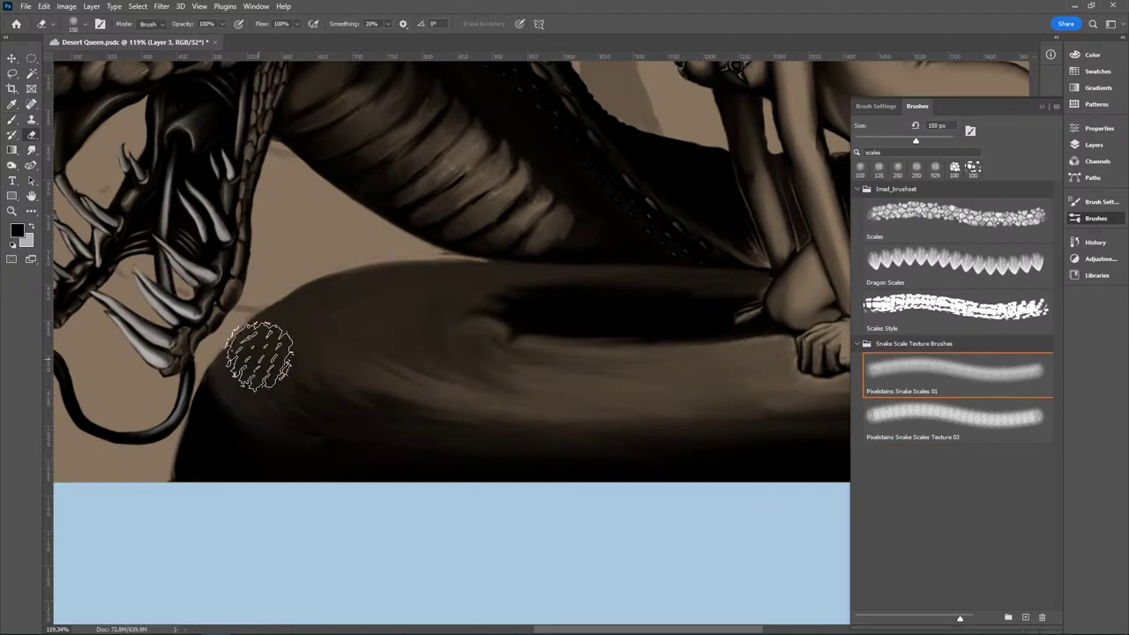
mouse_move(249, 362)
mouse_down()
mouse_move(433, 409)
mouse_move(712, 411)
mouse_up()
key(ctrl+z)
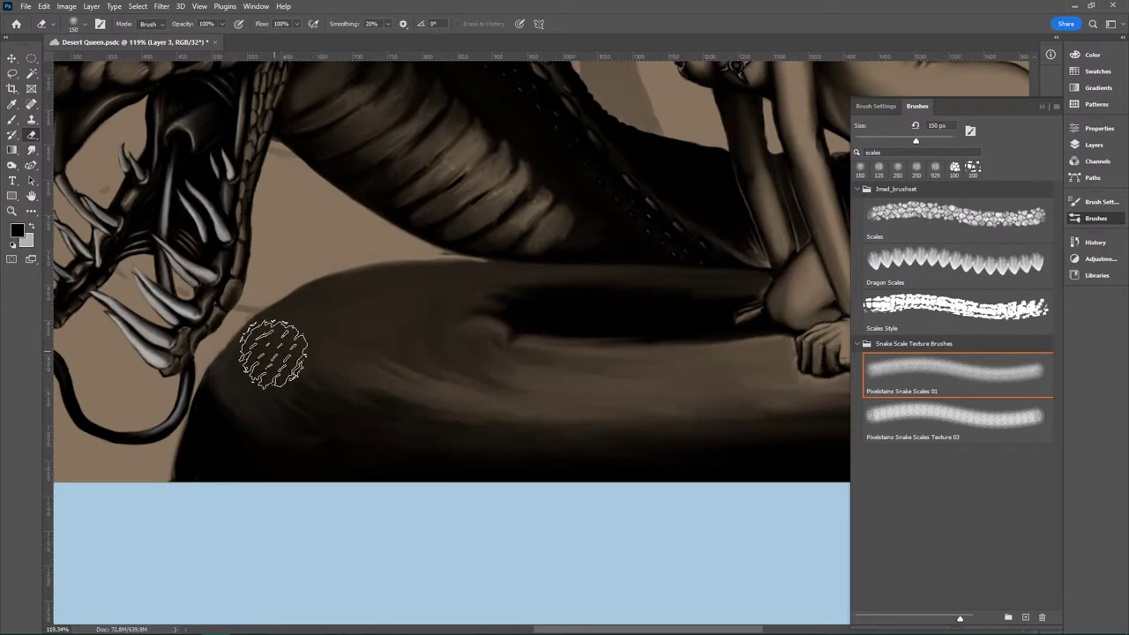
Step: Try further 150 px eraser scale strokes across the coil, starting from its outer edge and its upper rim, and undo them
mouse_move(277, 353)
mouse_down()
mouse_move(312, 336)
mouse_move(339, 348)
mouse_move(321, 374)
mouse_move(370, 396)
mouse_move(410, 365)
mouse_move(405, 310)
mouse_move(430, 304)
mouse_move(462, 347)
mouse_move(479, 408)
mouse_move(681, 420)
mouse_move(645, 388)
mouse_move(463, 389)
mouse_up()
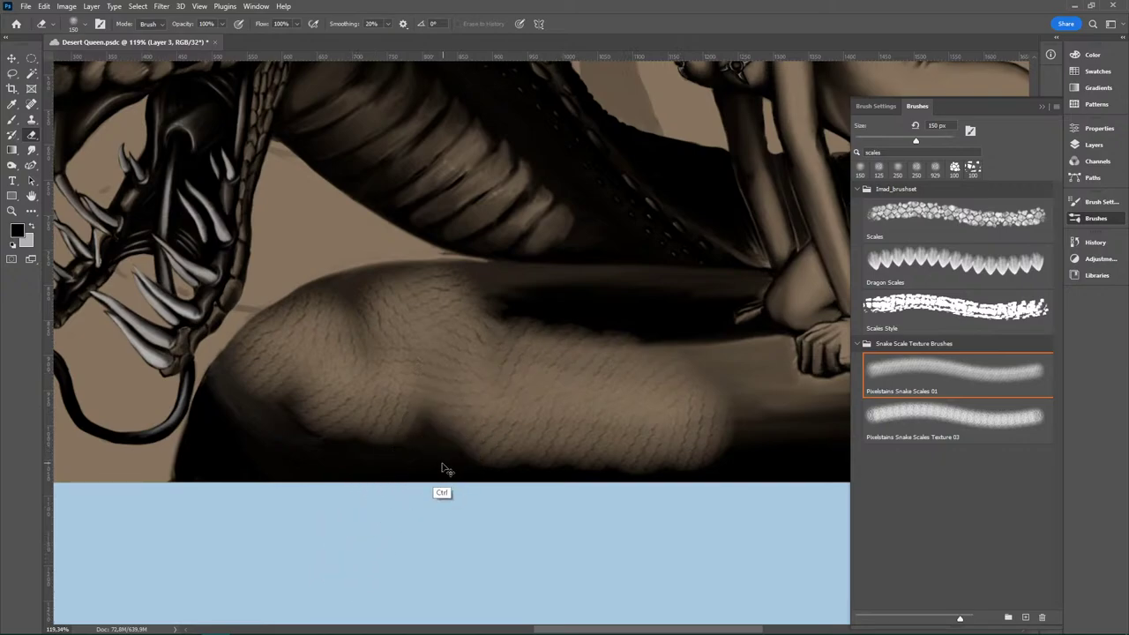
key(ctrl+z)
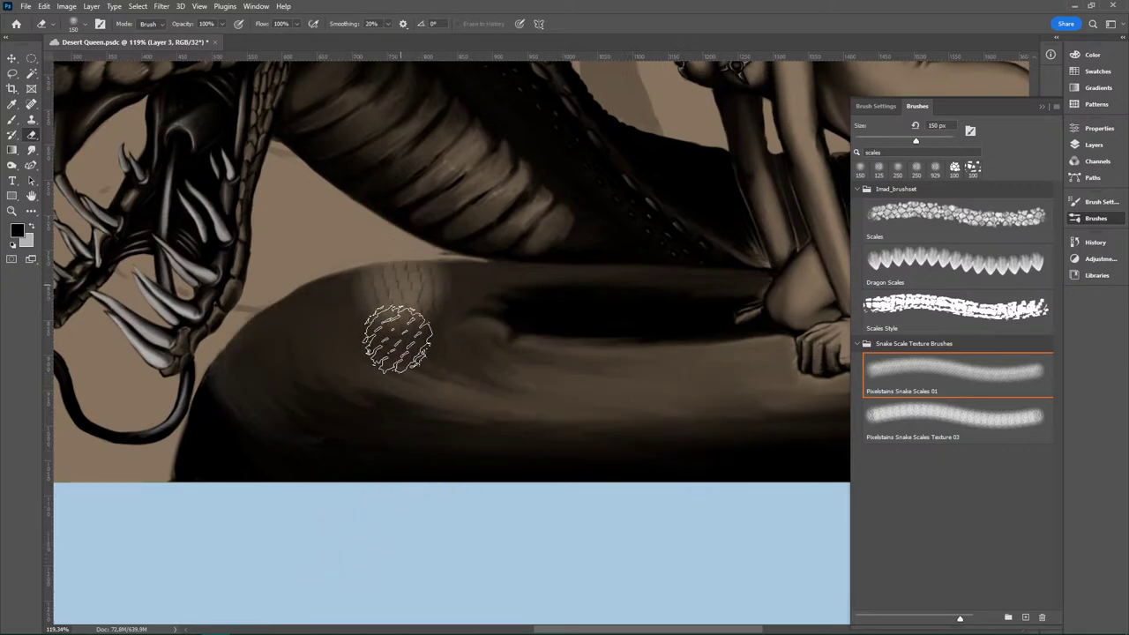
mouse_move(397, 340)
mouse_down()
mouse_move(456, 374)
mouse_move(649, 376)
mouse_move(605, 403)
mouse_up()
key(ctrl+z)
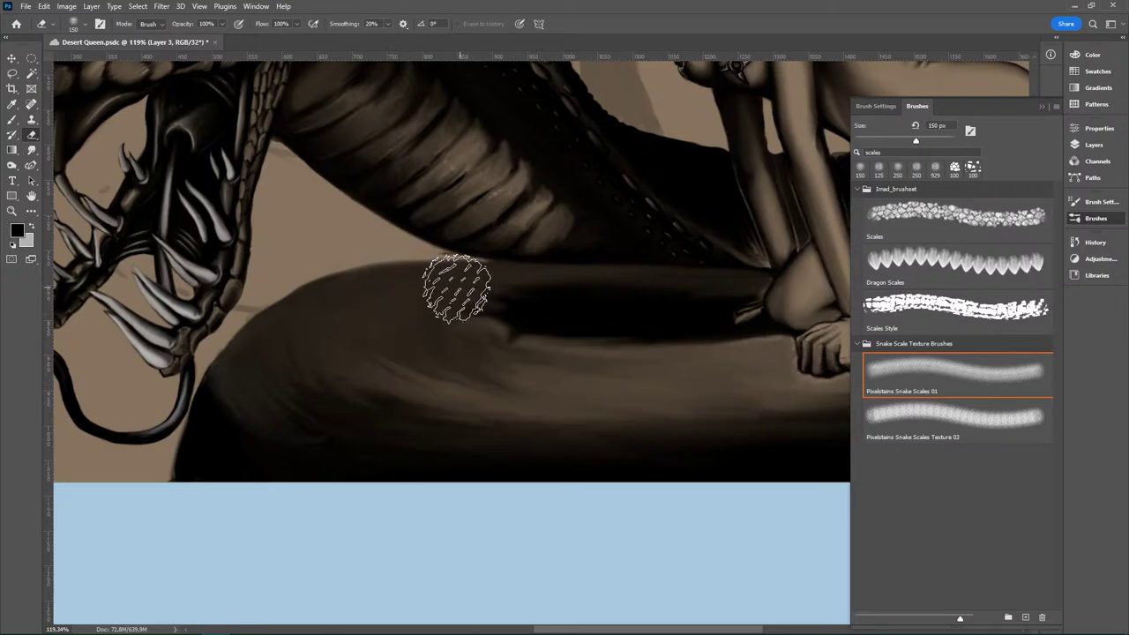
mouse_move(456, 288)
mouse_down()
mouse_move(553, 382)
mouse_move(676, 408)
mouse_up()
key(ctrl+z)
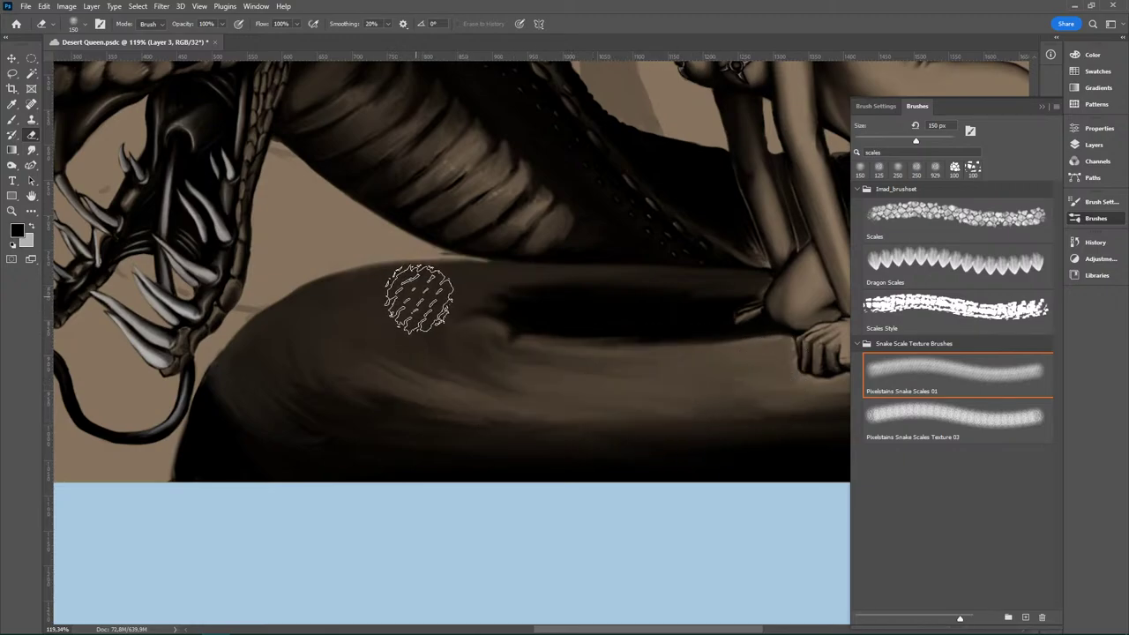
Step: Erase a scale pattern into the front coil with overlapping 150 px strokes from the inner bend out to the lower edge
mouse_move(419, 299)
mouse_down()
mouse_move(424, 352)
mouse_move(541, 404)
mouse_move(722, 401)
mouse_up()
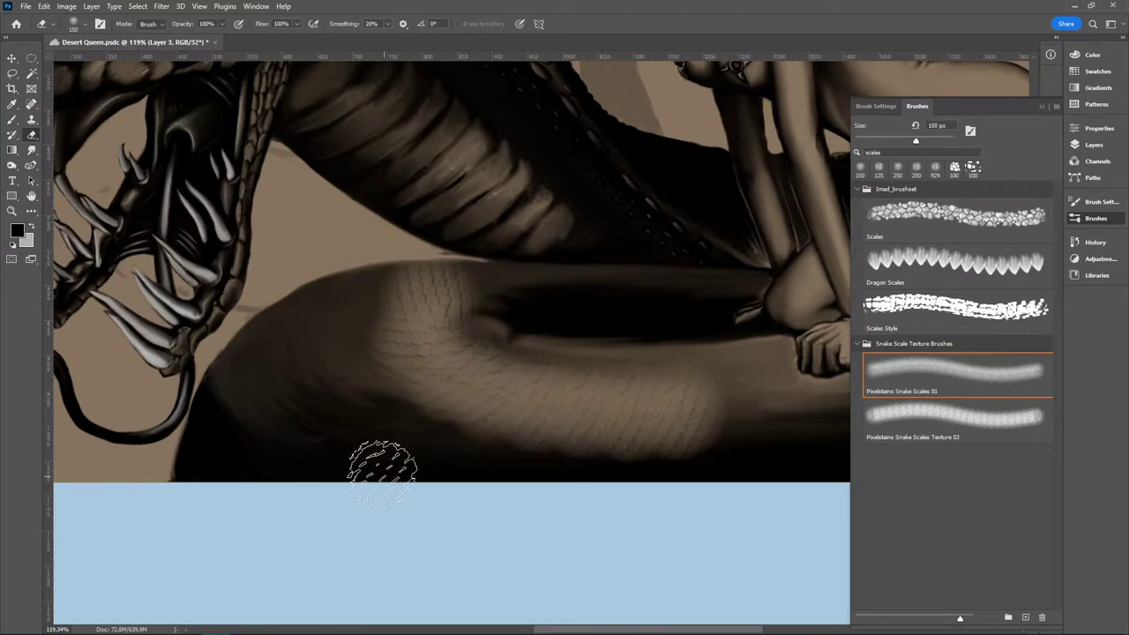
mouse_move(373, 298)
mouse_down()
mouse_move(353, 341)
mouse_move(429, 426)
mouse_move(629, 441)
mouse_up()
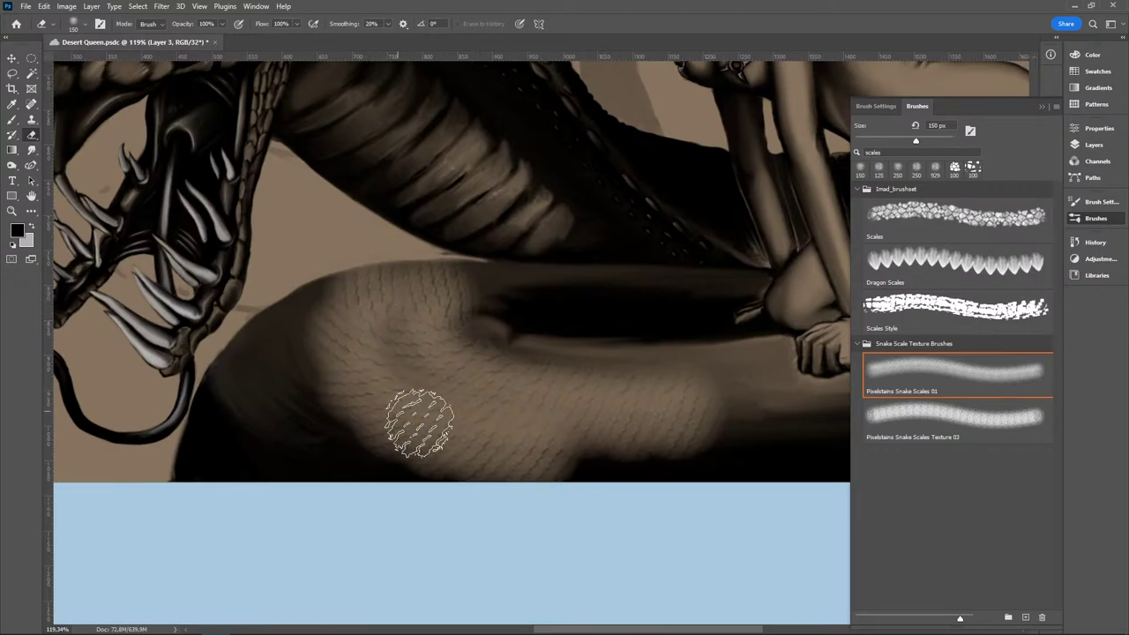
mouse_move(297, 308)
mouse_down()
mouse_move(303, 320)
mouse_move(625, 454)
mouse_move(706, 446)
mouse_up()
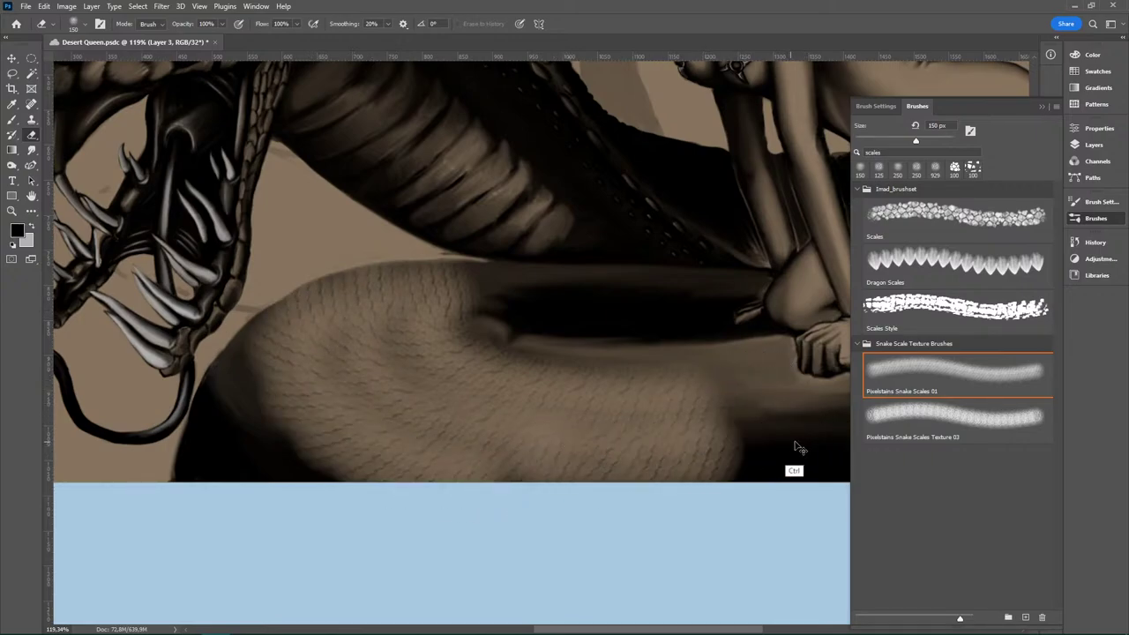
drag(587, 471, 820, 462)
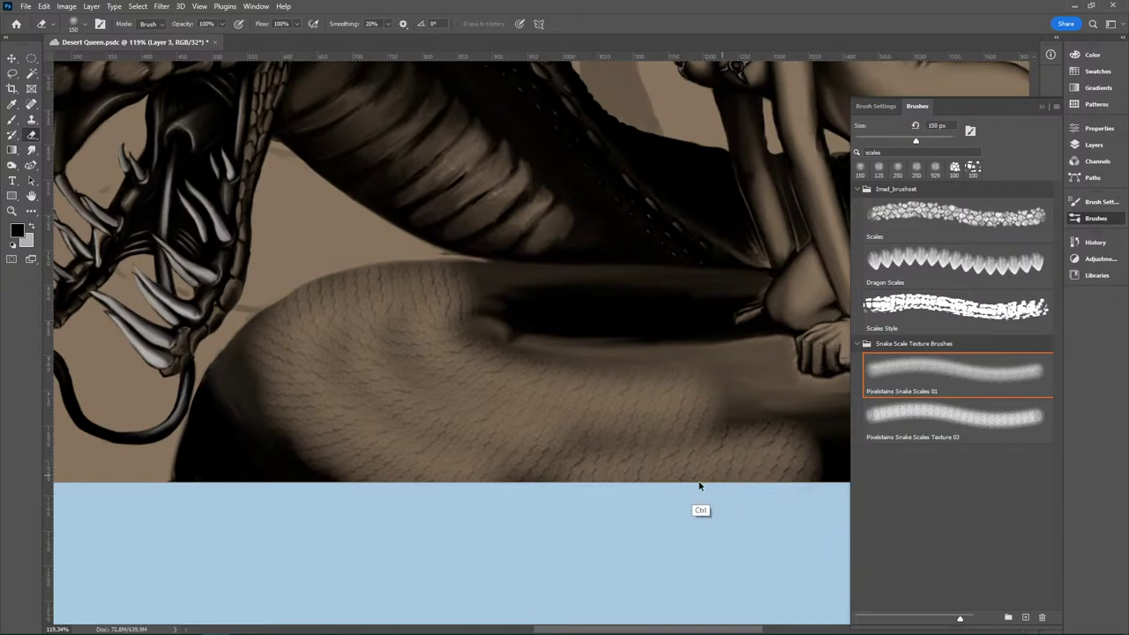
key(ctrl+z)
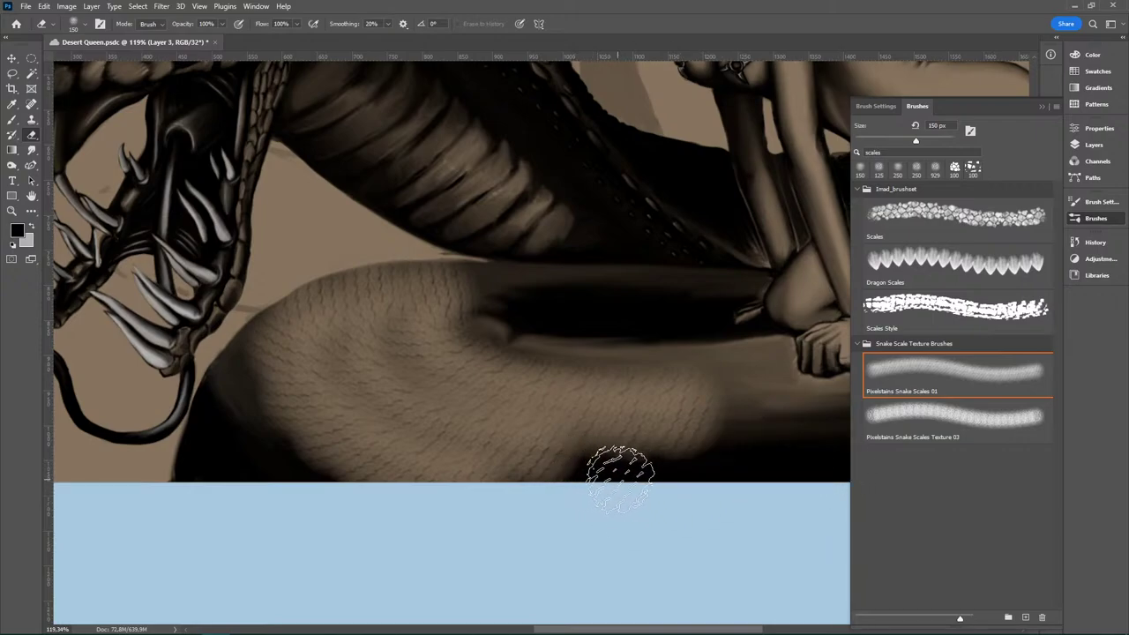
drag(602, 476, 838, 473)
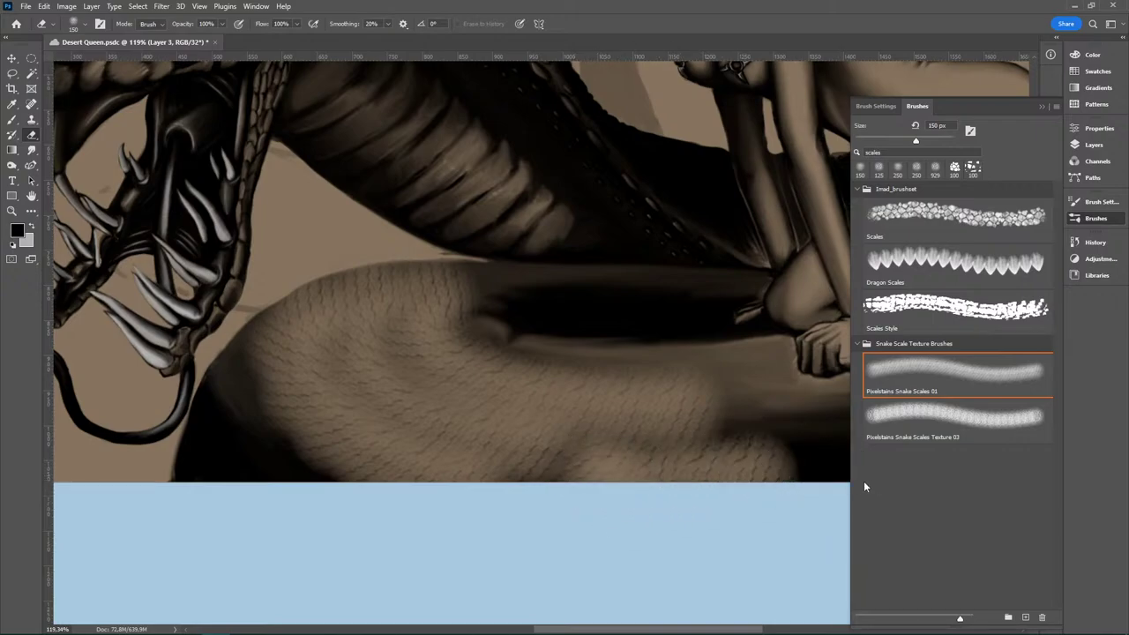
Step: Try a dark 125 px Brush stroke of Pixelstains Snake Scales Texture 03 over the erased scales and undo it
key(b)
drag(369, 367, 571, 431)
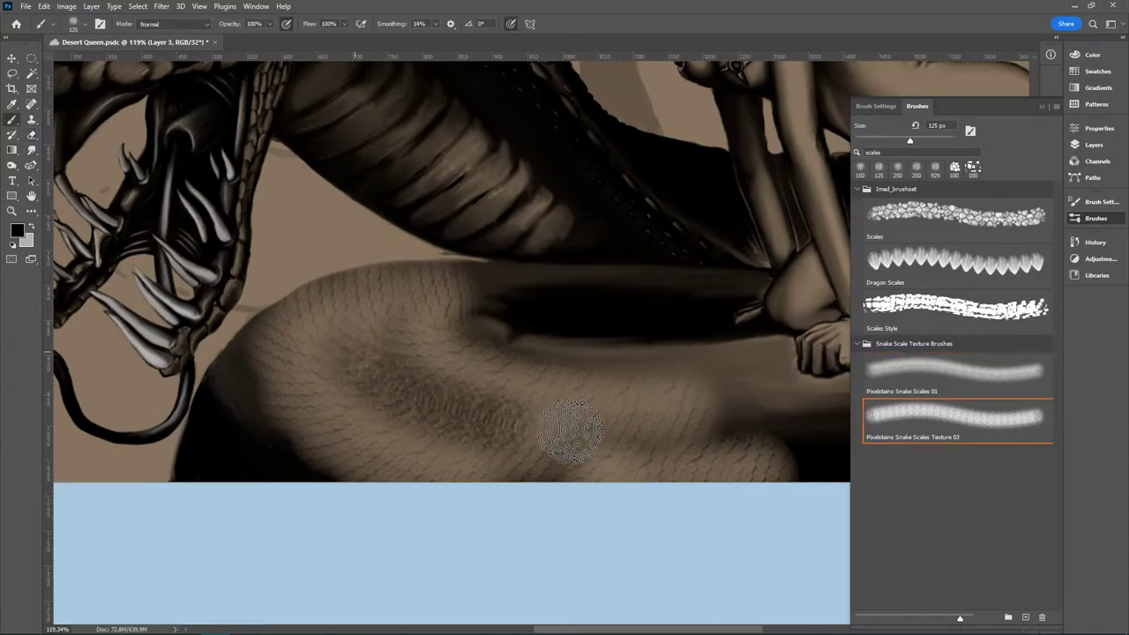
key(ctrl+z)
Step: Paint dark scales along the coil's outer bend and lower edge with the Pixelstains Snake Scales 01 brush at 100 px
click(940, 372)
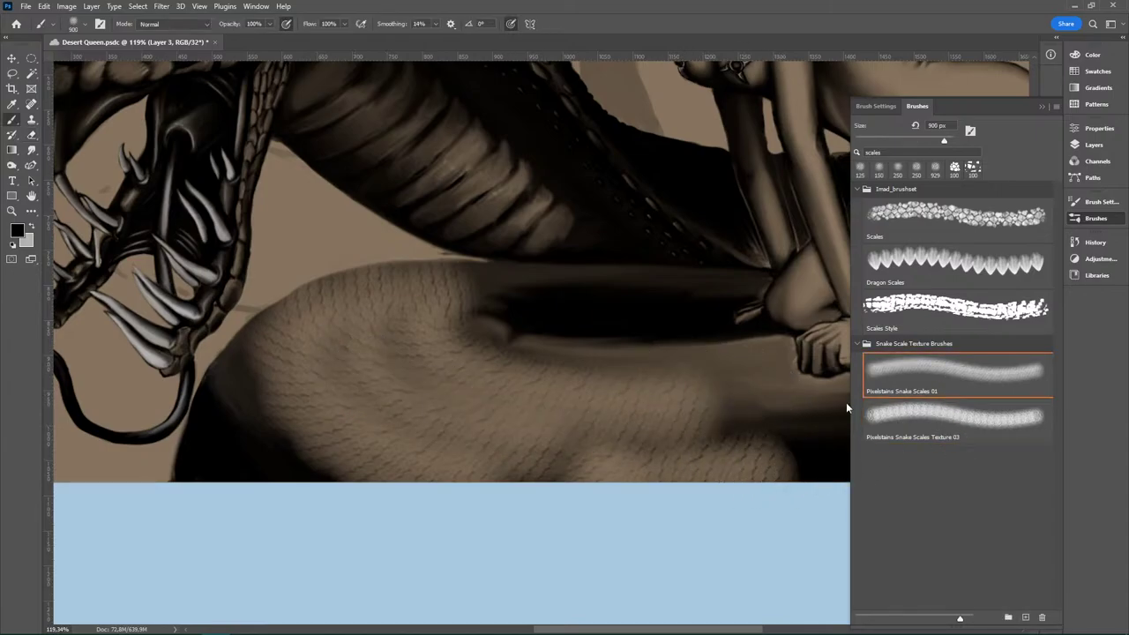
key(bracketleft)
key(bracketleft)
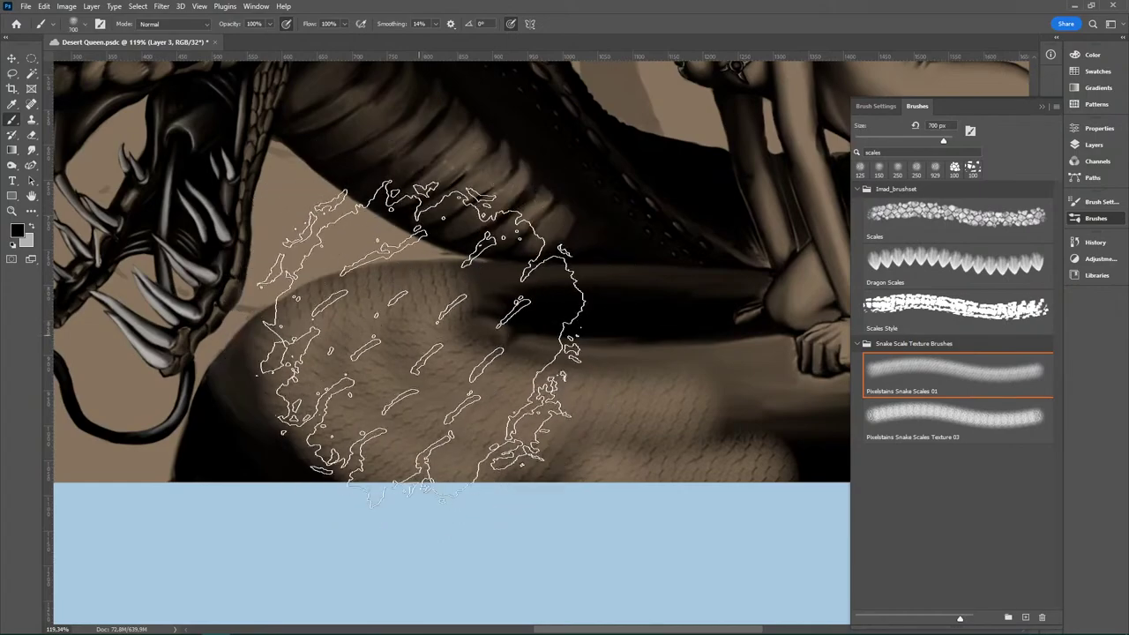
key(bracketleft)
key(bracketleft)
key(bracketleft)
key(bracketleft)
key(bracketleft)
key(bracketleft)
key(bracketleft)
key(bracketleft)
key(bracketleft)
key(bracketleft)
key(bracketleft)
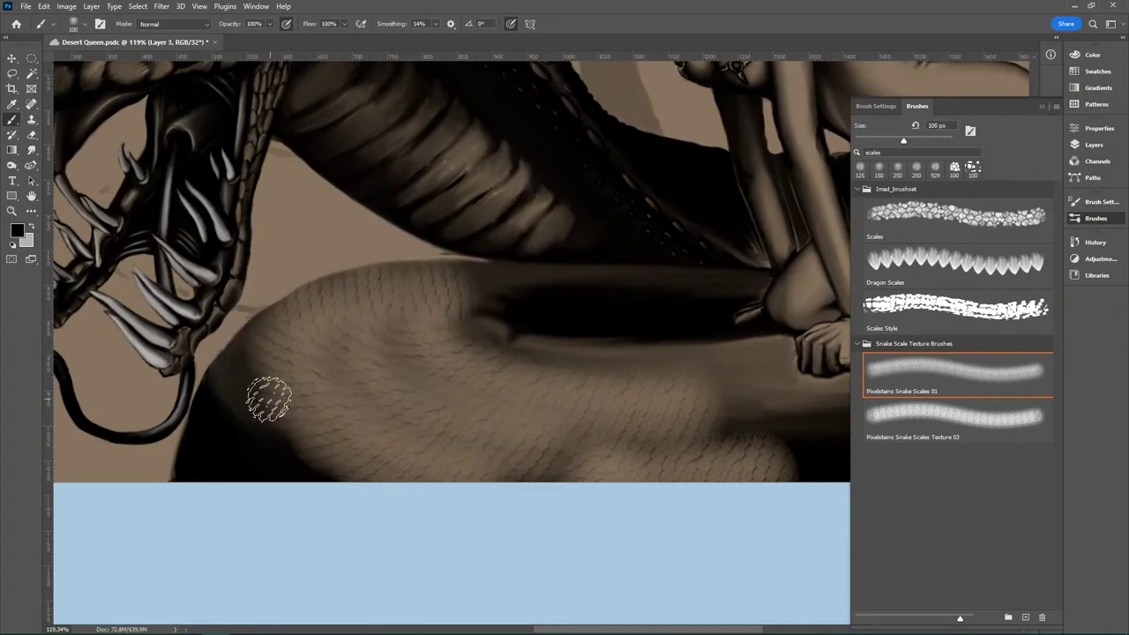
mouse_move(307, 437)
mouse_down()
mouse_move(511, 513)
mouse_move(751, 543)
mouse_up()
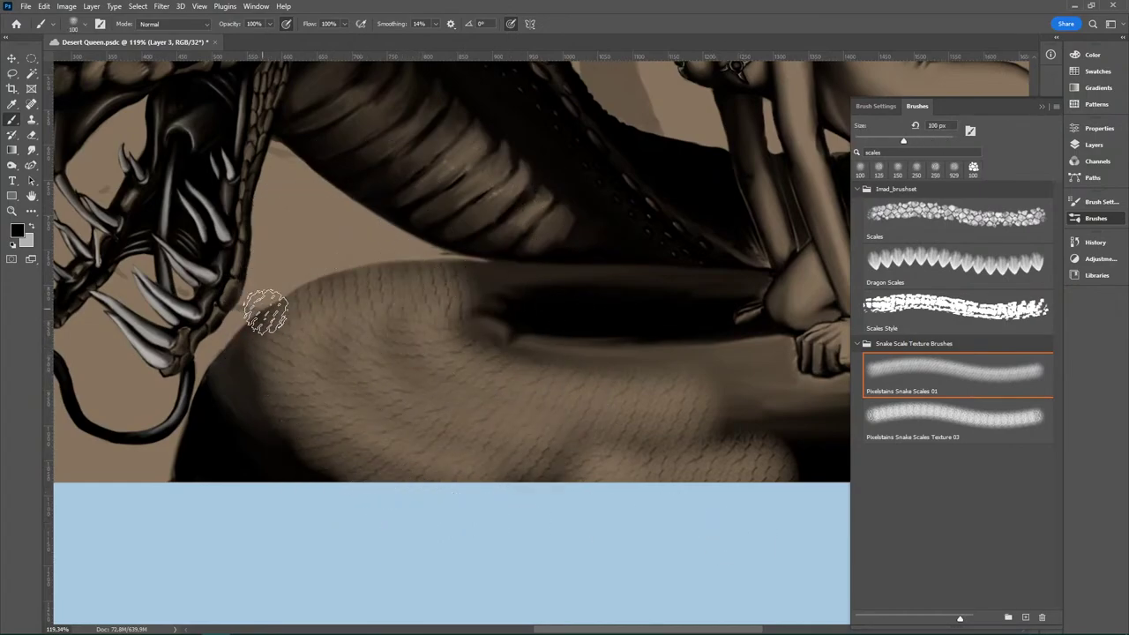
mouse_move(295, 396)
mouse_down()
mouse_move(511, 512)
mouse_move(656, 552)
mouse_up()
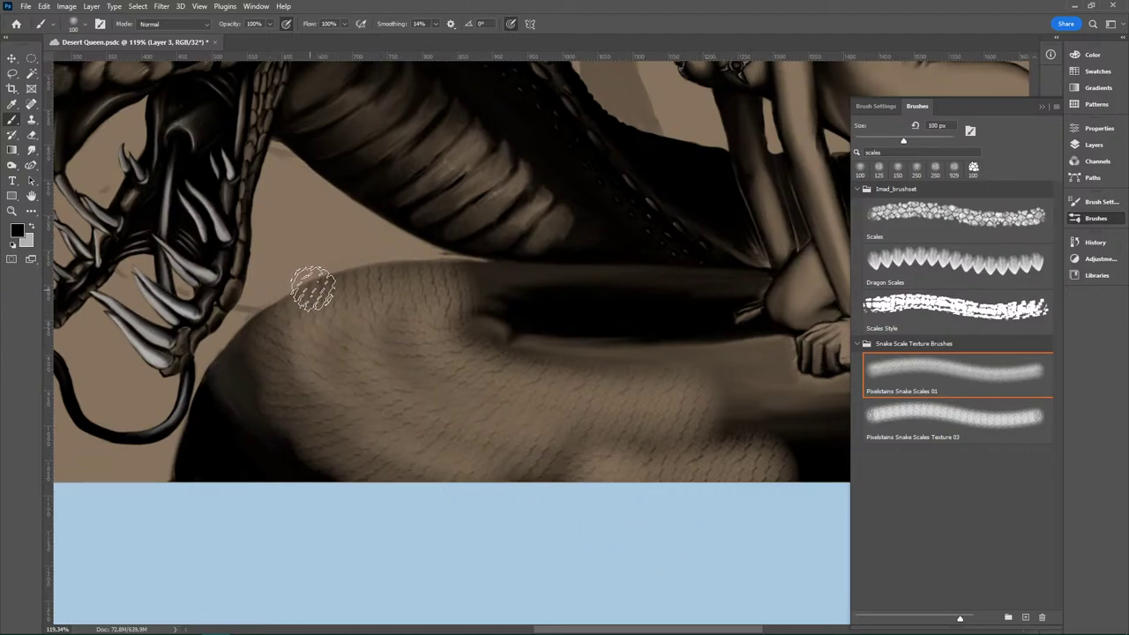
mouse_move(302, 313)
mouse_down()
mouse_move(315, 383)
mouse_move(454, 507)
mouse_up()
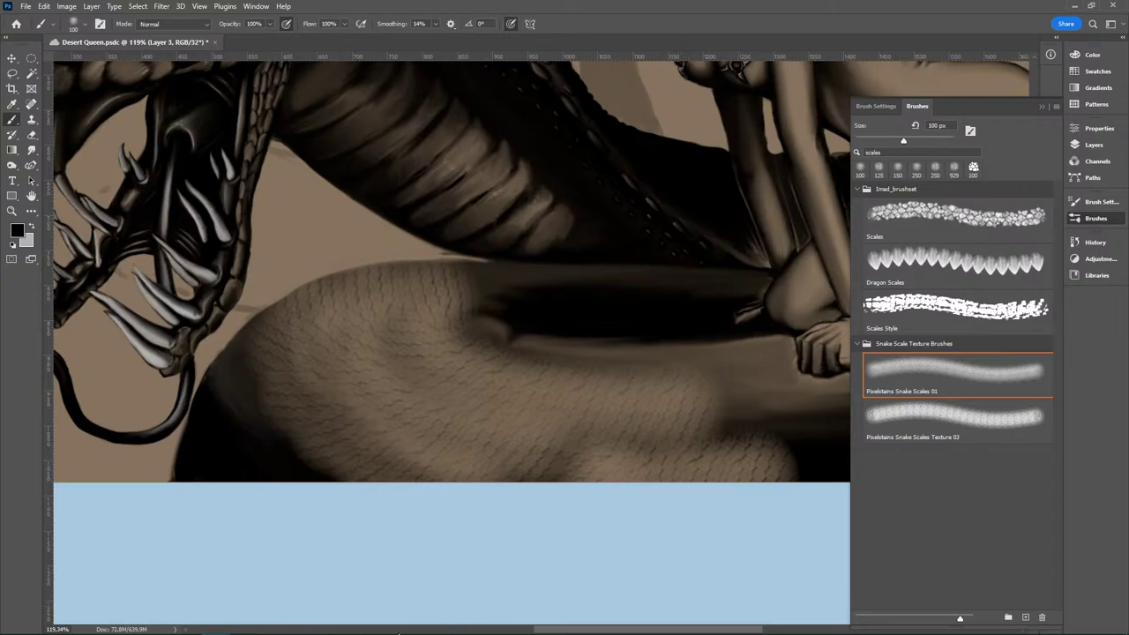
Step: Switch to the browser to resume the paused Metal: Hellsinger video on YouTube and return to Photoshop
mouse_move(398, 633)
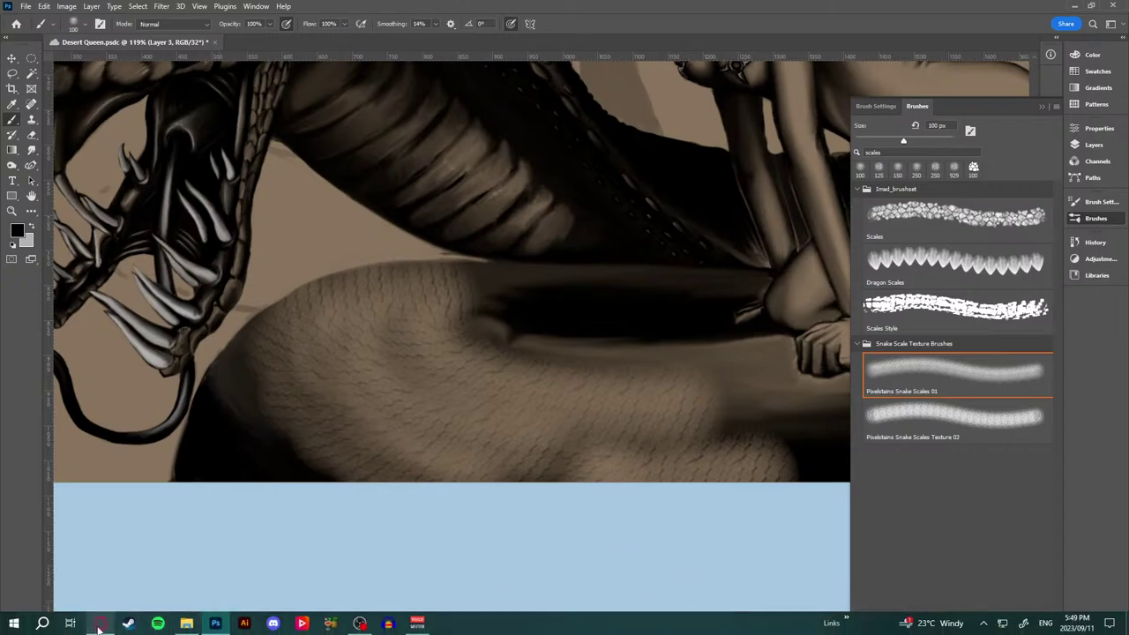
click(98, 628)
click(101, 625)
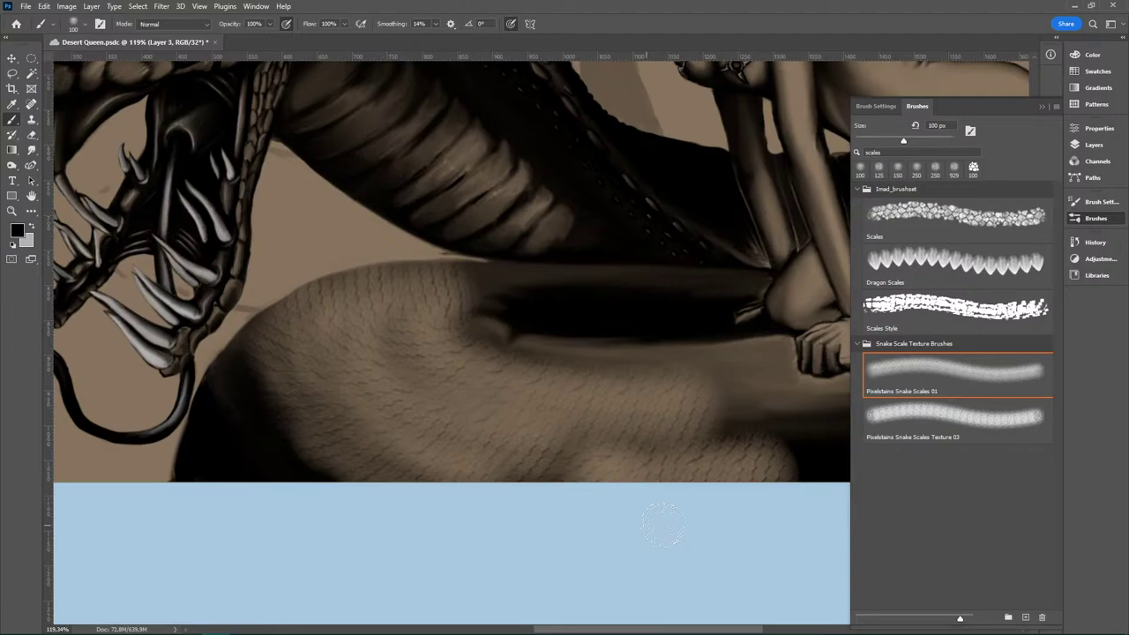
key(ctrl+space)
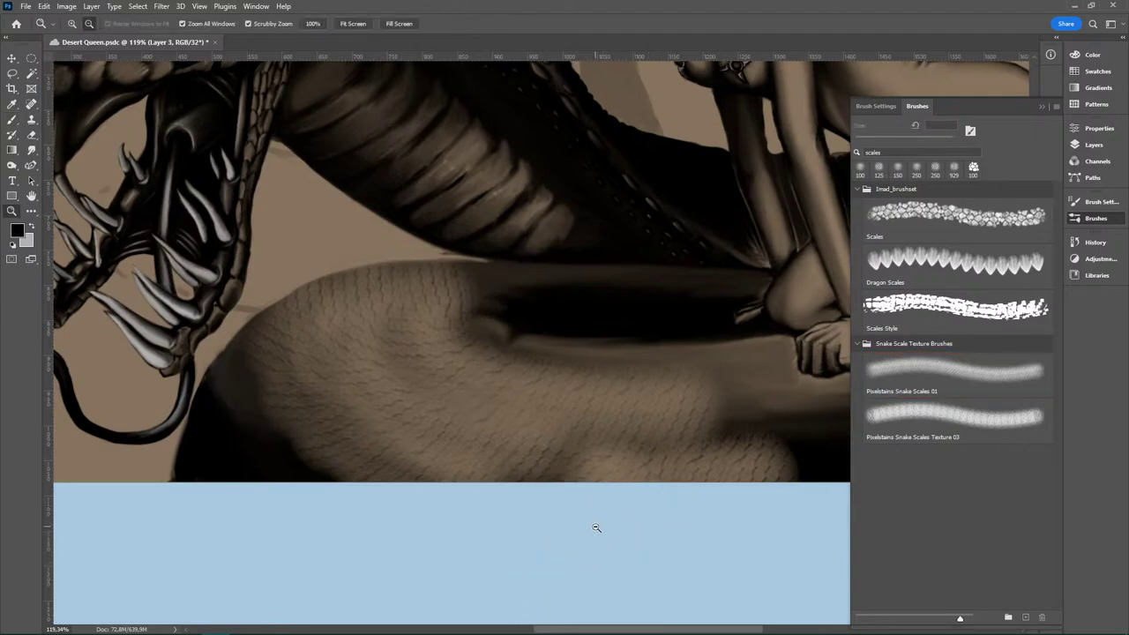
drag(594, 527, 622, 532)
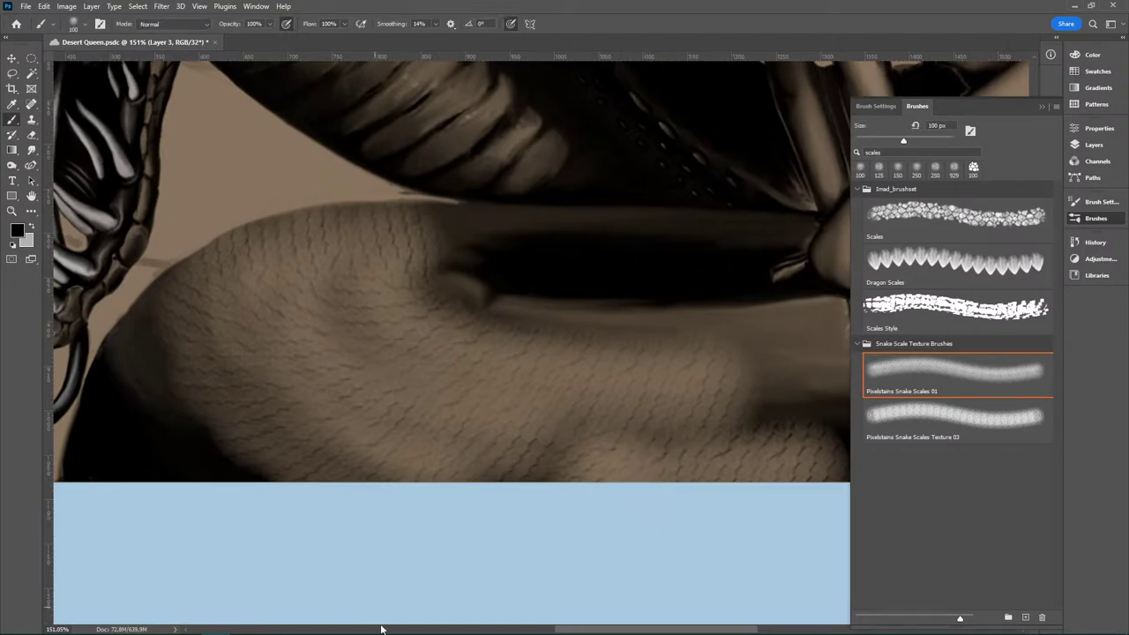
mouse_move(381, 629)
click(100, 624)
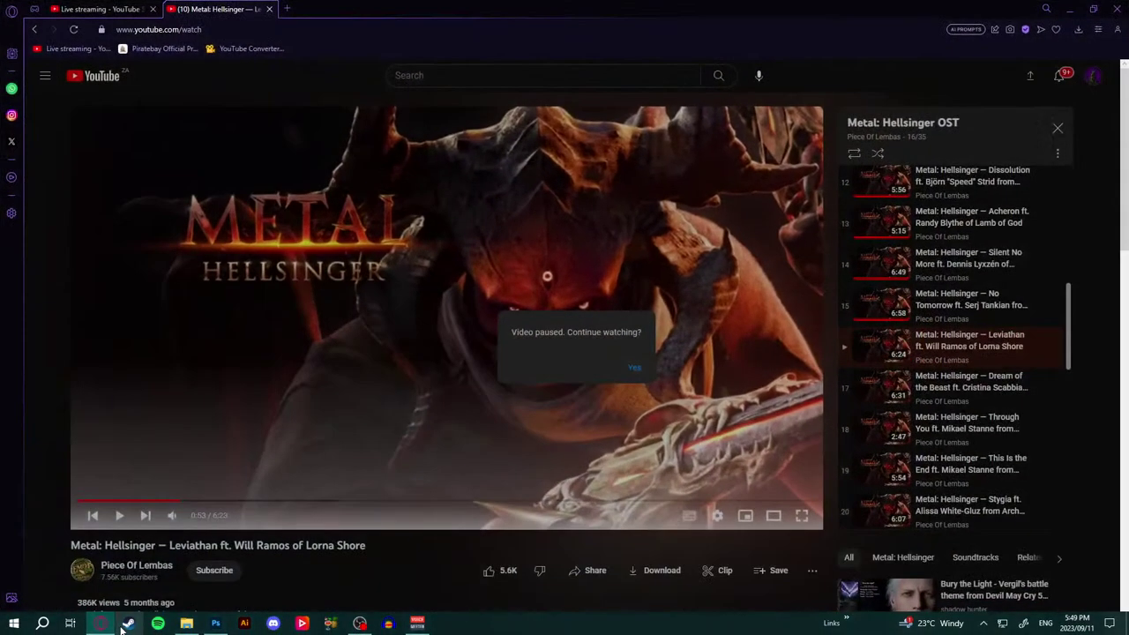
click(634, 366)
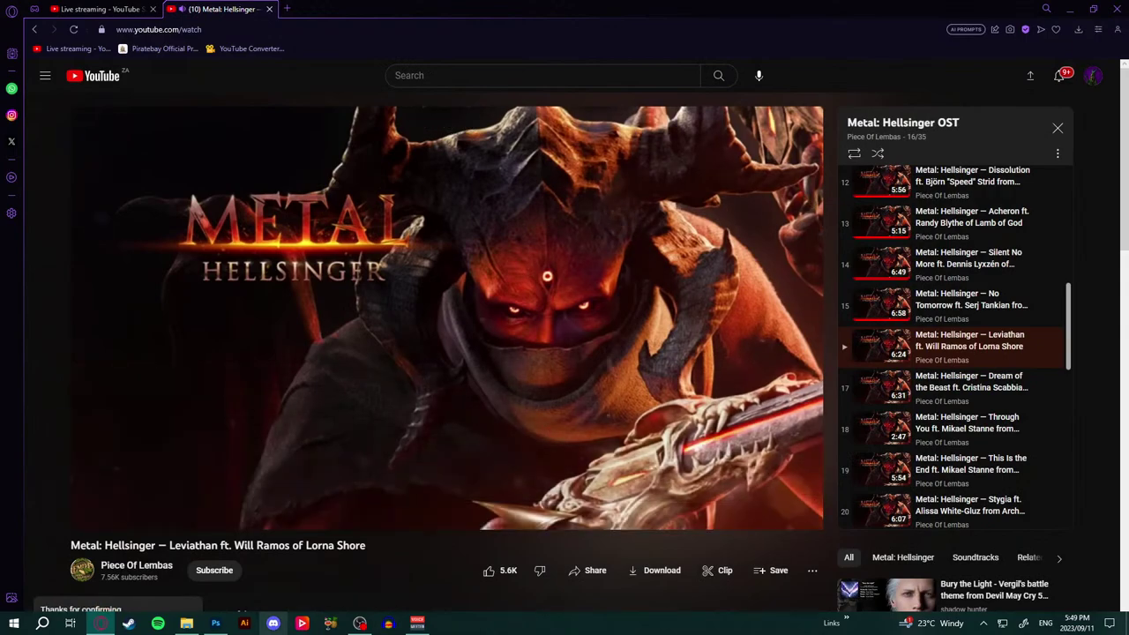
click(215, 623)
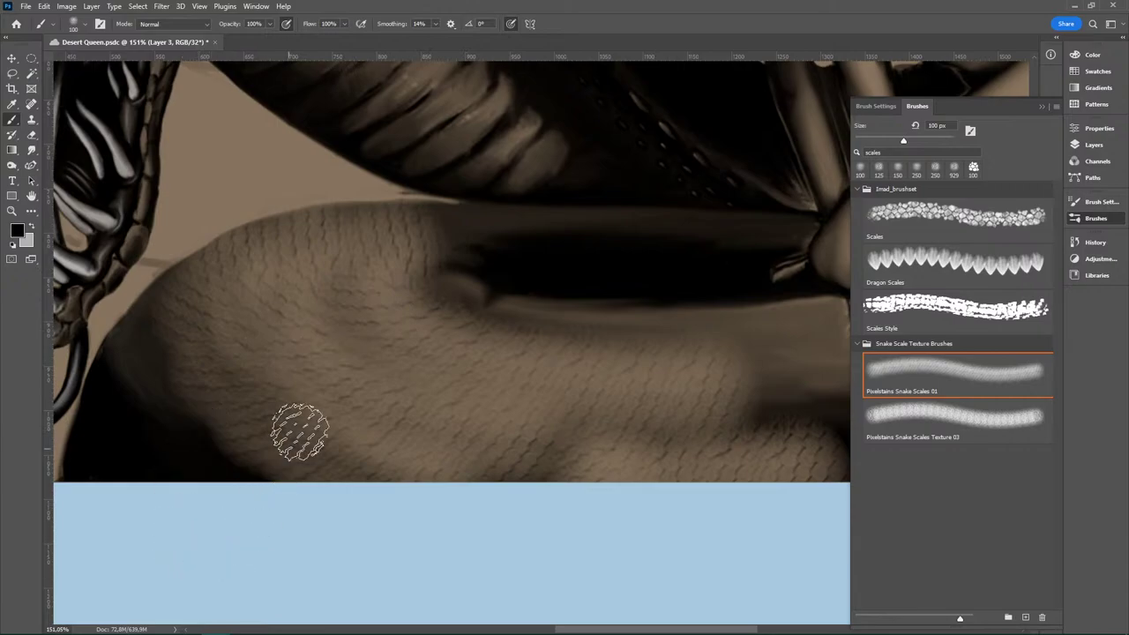
Step: Erase a scale pattern along the coil's outer edge with 100 px strokes from the upper bend to the canvas's lower edge
key(e)
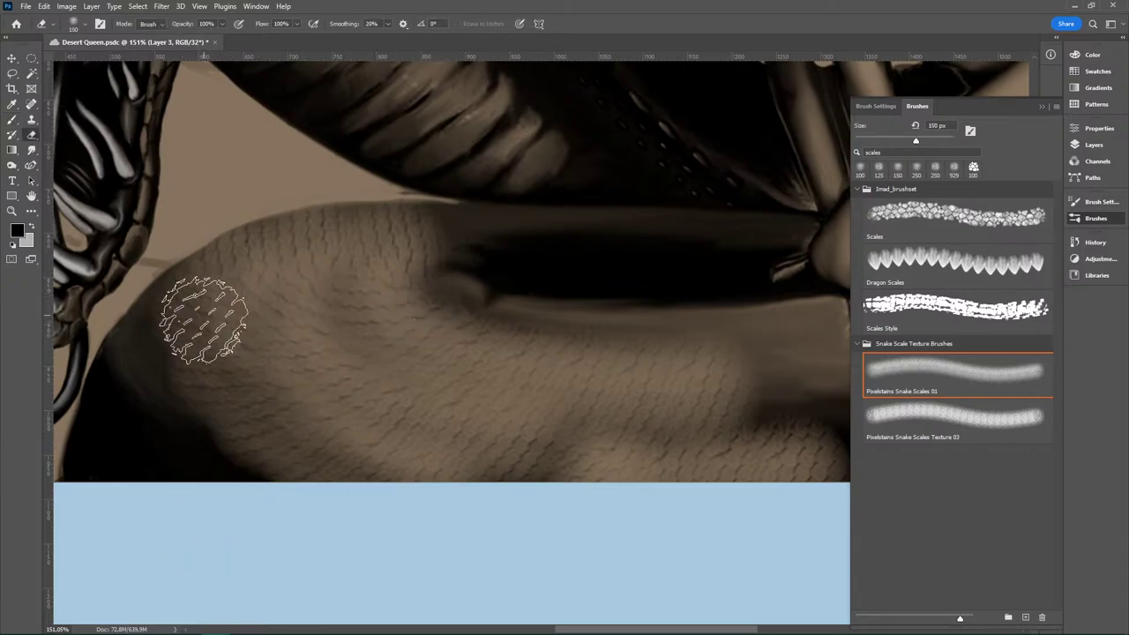
key(bracketleft)
key(bracketleft)
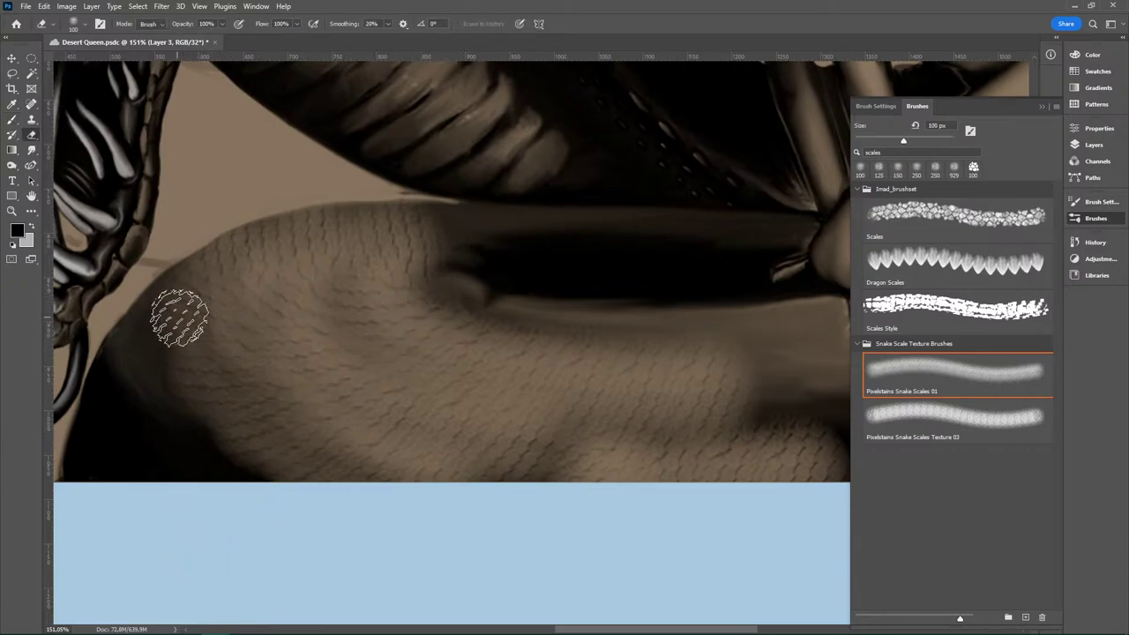
mouse_move(161, 314)
mouse_down()
mouse_move(159, 343)
mouse_move(216, 448)
mouse_move(379, 505)
mouse_up()
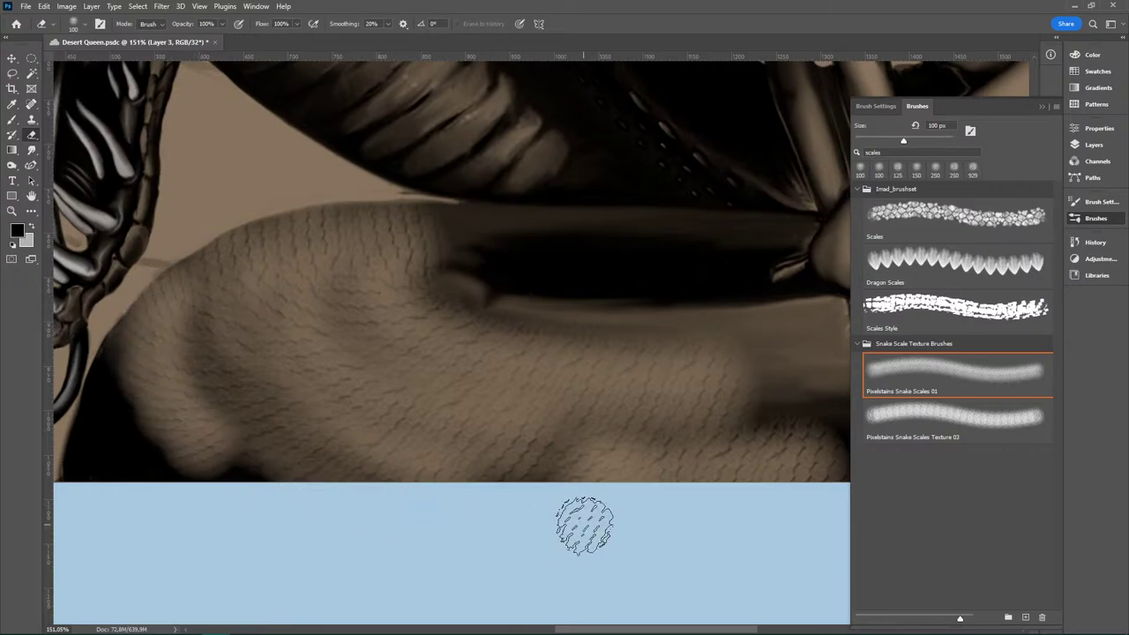
mouse_move(184, 420)
mouse_down()
mouse_move(206, 469)
mouse_move(291, 511)
mouse_up()
mouse_move(136, 369)
mouse_down()
mouse_move(113, 365)
mouse_move(114, 418)
mouse_move(177, 510)
mouse_up()
key(ctrl+z)
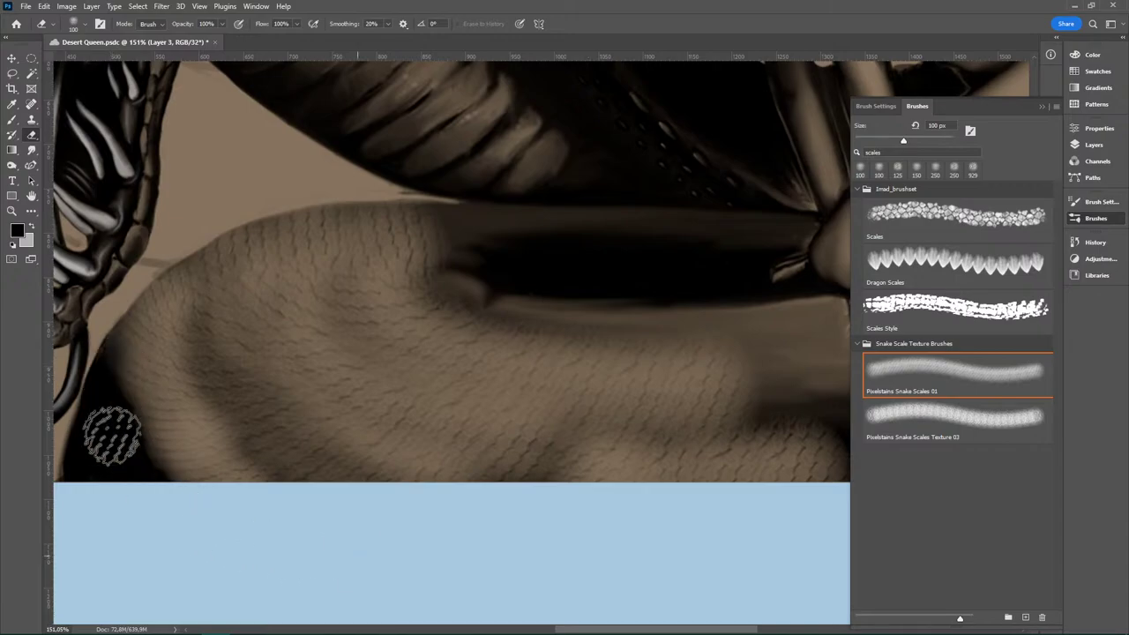
mouse_move(119, 373)
mouse_down()
mouse_move(141, 453)
mouse_move(209, 512)
mouse_up()
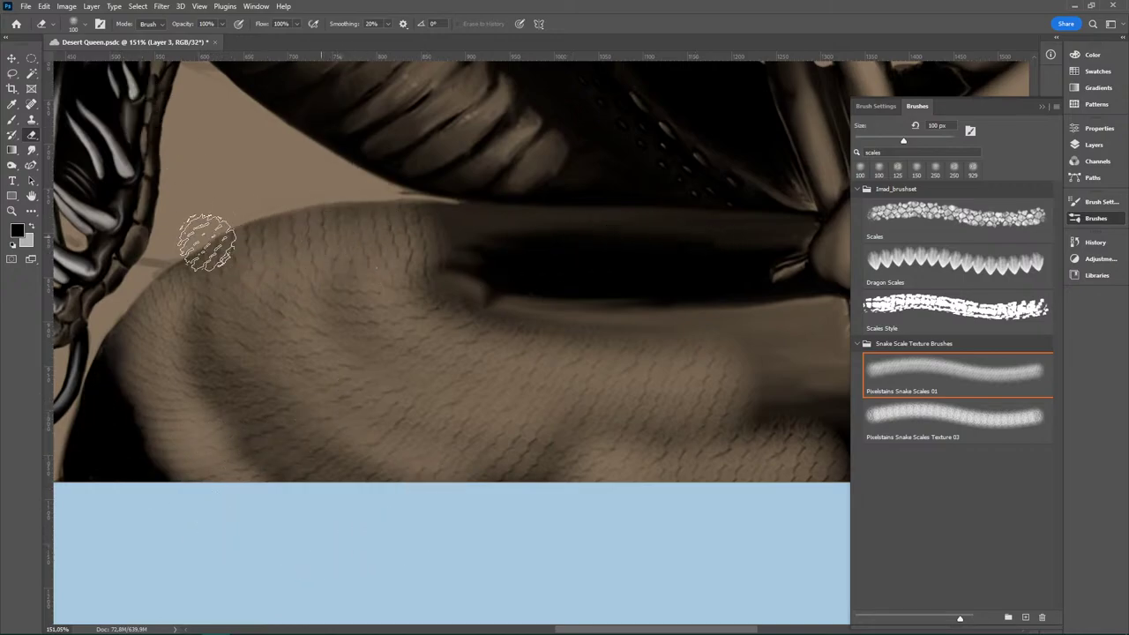
Step: Try two 100 px scale-patterned eraser strokes in the dark shadow beside the coil's outer edge, undoing each
mouse_move(131, 441)
mouse_down()
mouse_move(122, 483)
mouse_move(112, 476)
mouse_move(110, 422)
mouse_up()
key(ctrl+z)
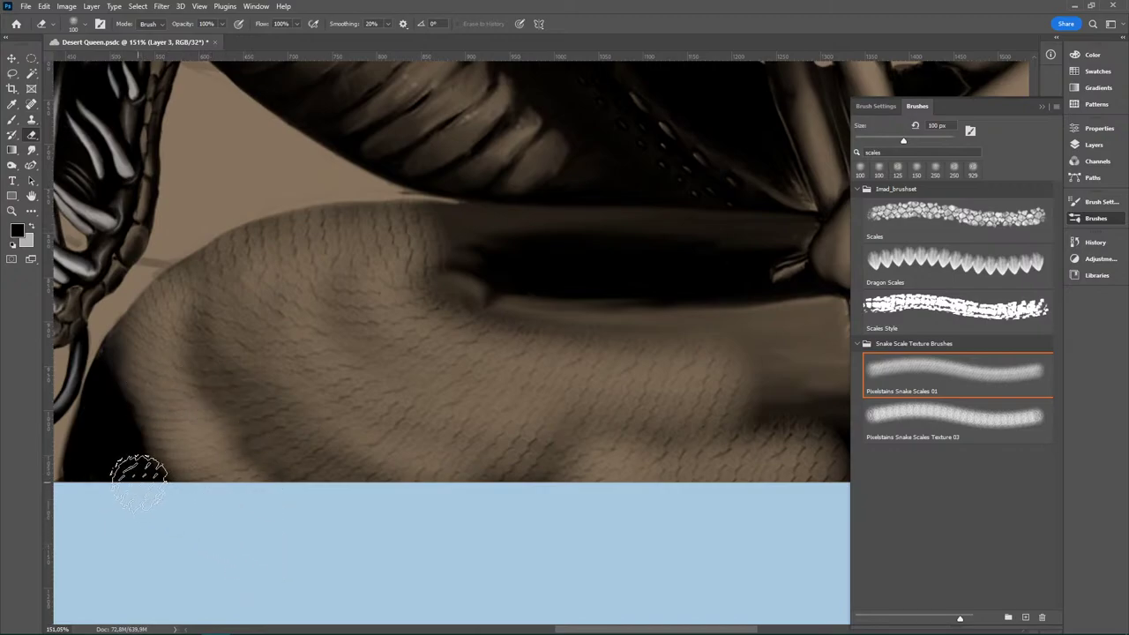
mouse_move(141, 474)
mouse_down()
mouse_move(115, 418)
mouse_move(97, 460)
mouse_up()
key(ctrl+z)
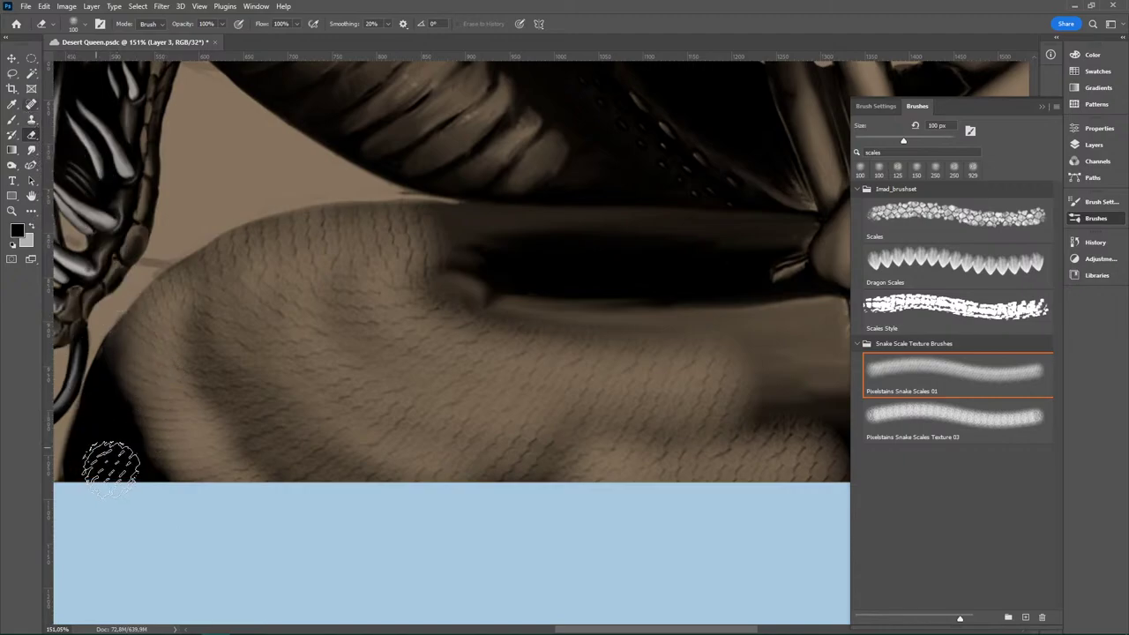
Step: Erase a single scale patch into the shadow beside the coil and darken it with the black 100 px scale Brush
click(111, 436)
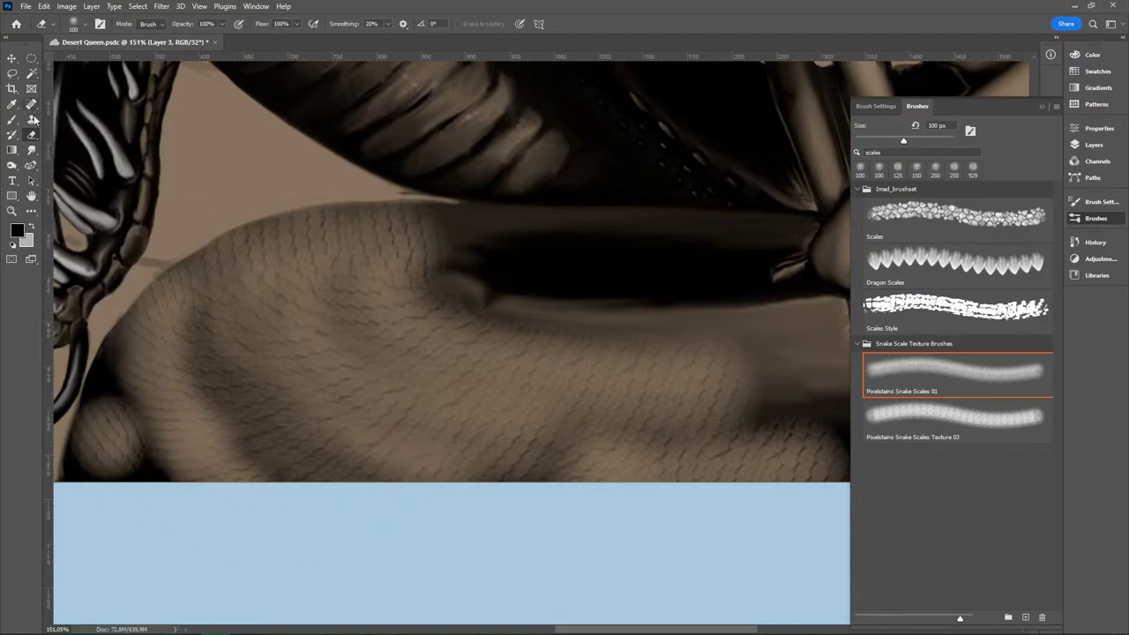
key(b)
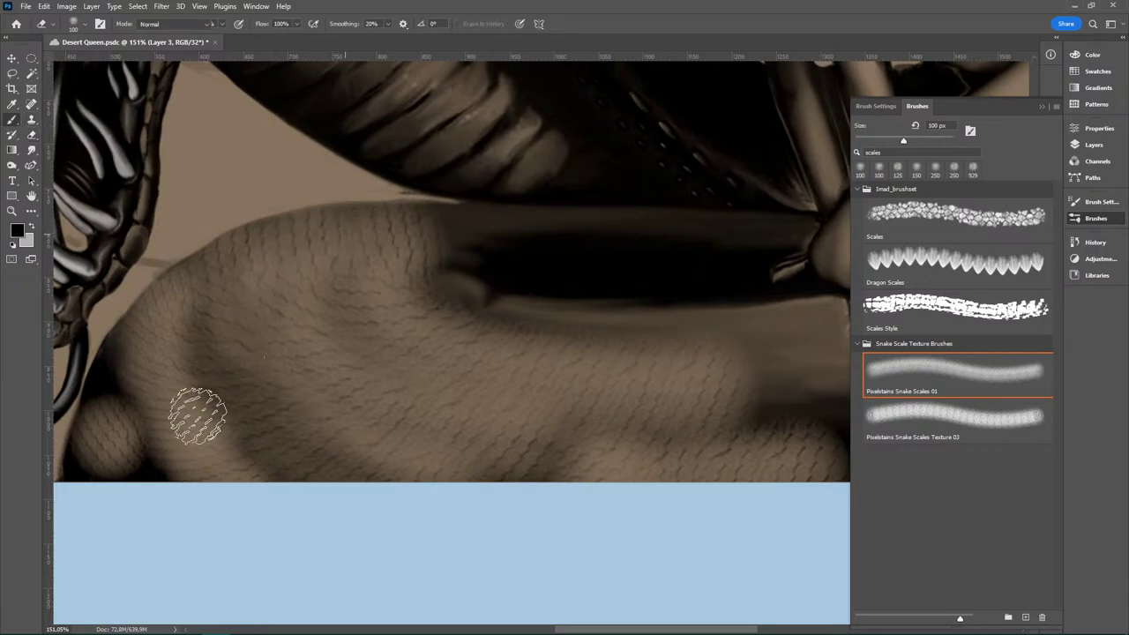
mouse_move(117, 377)
mouse_down()
mouse_move(157, 447)
mouse_move(278, 387)
mouse_move(106, 411)
mouse_move(115, 400)
mouse_move(100, 474)
mouse_move(103, 429)
mouse_move(120, 403)
mouse_move(150, 466)
mouse_up()
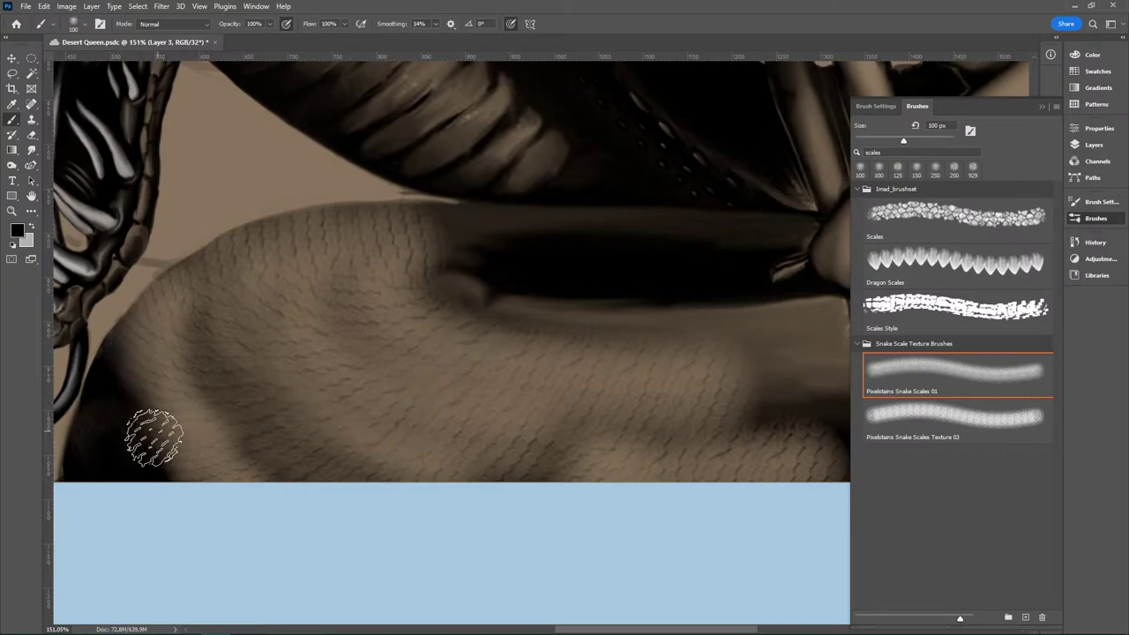
Step: Shade the coil's outer and lower edges with long dark 100 px scale Brush strokes running along the canvas's lower edge
mouse_move(132, 422)
mouse_down()
mouse_move(156, 448)
mouse_move(445, 474)
mouse_move(557, 469)
mouse_up()
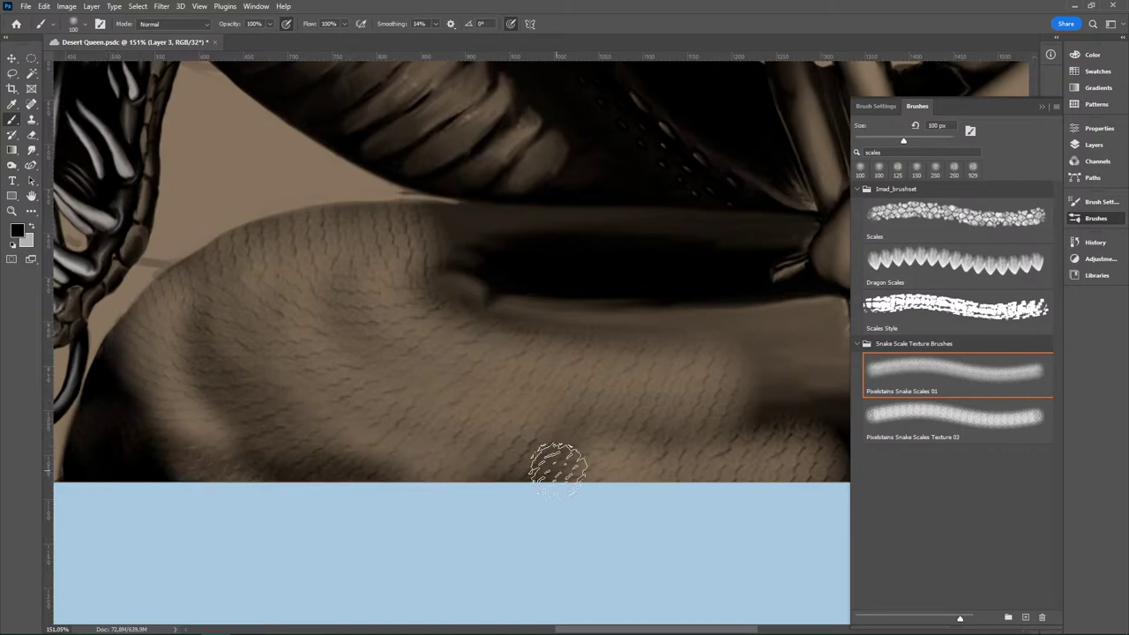
mouse_move(128, 406)
mouse_down()
mouse_move(293, 495)
mouse_move(593, 481)
mouse_up()
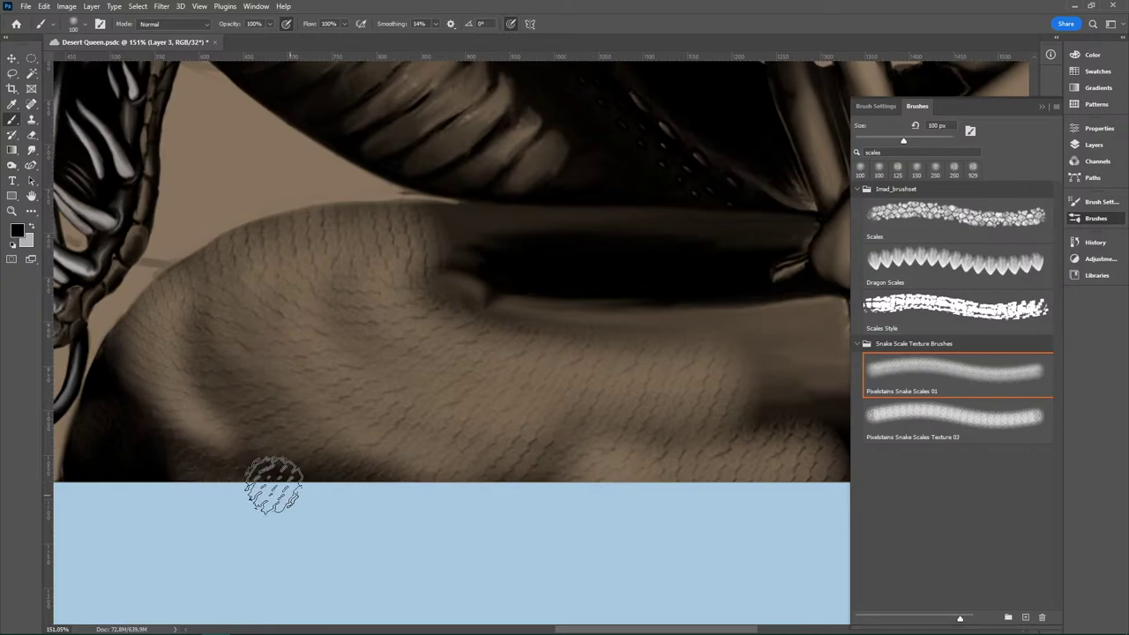
mouse_move(176, 415)
mouse_down()
mouse_move(138, 335)
mouse_move(151, 308)
mouse_up()
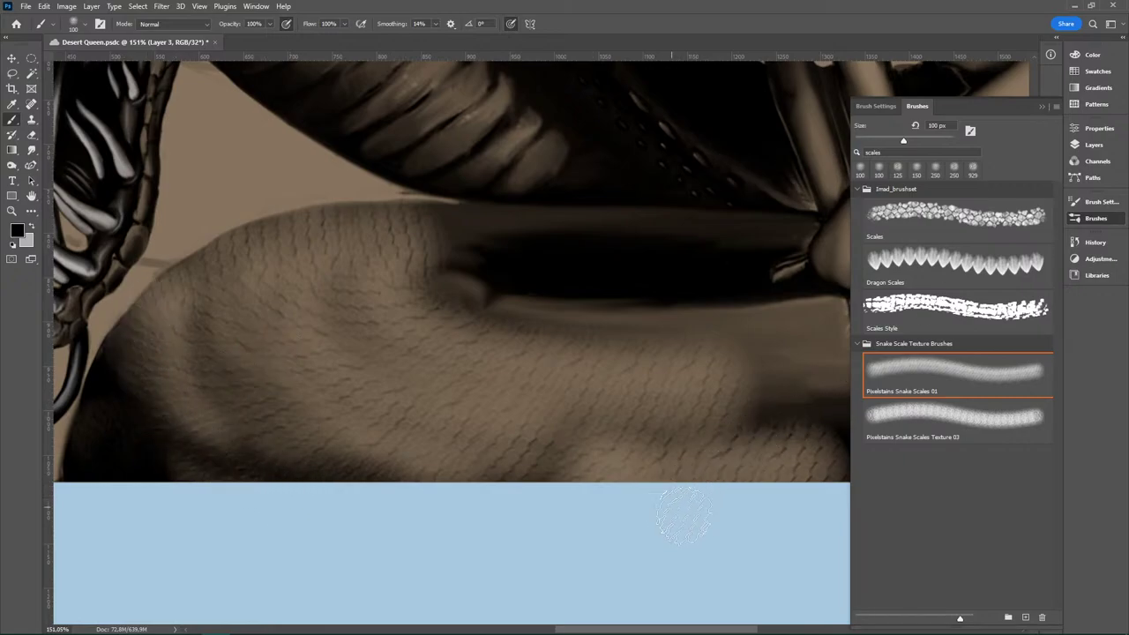
mouse_move(284, 483)
mouse_down()
mouse_move(428, 462)
mouse_move(895, 476)
mouse_up()
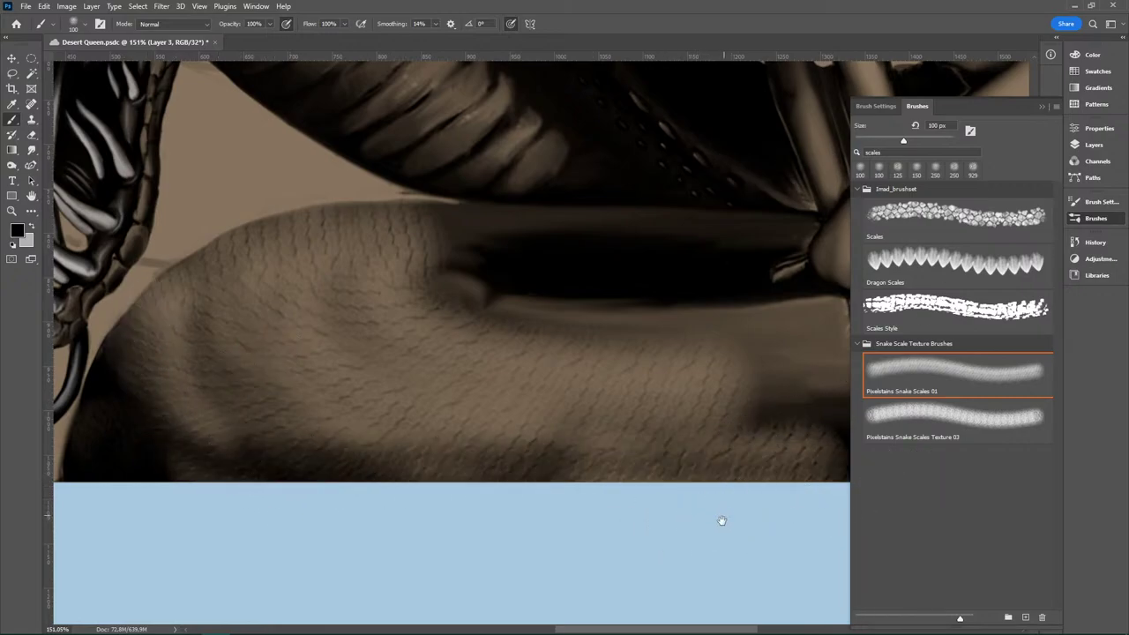
Step: Erase two horizontal bands of scales into the dark coil beneath the figure's hand and foot with 100 px strokes
drag(721, 521, 337, 522)
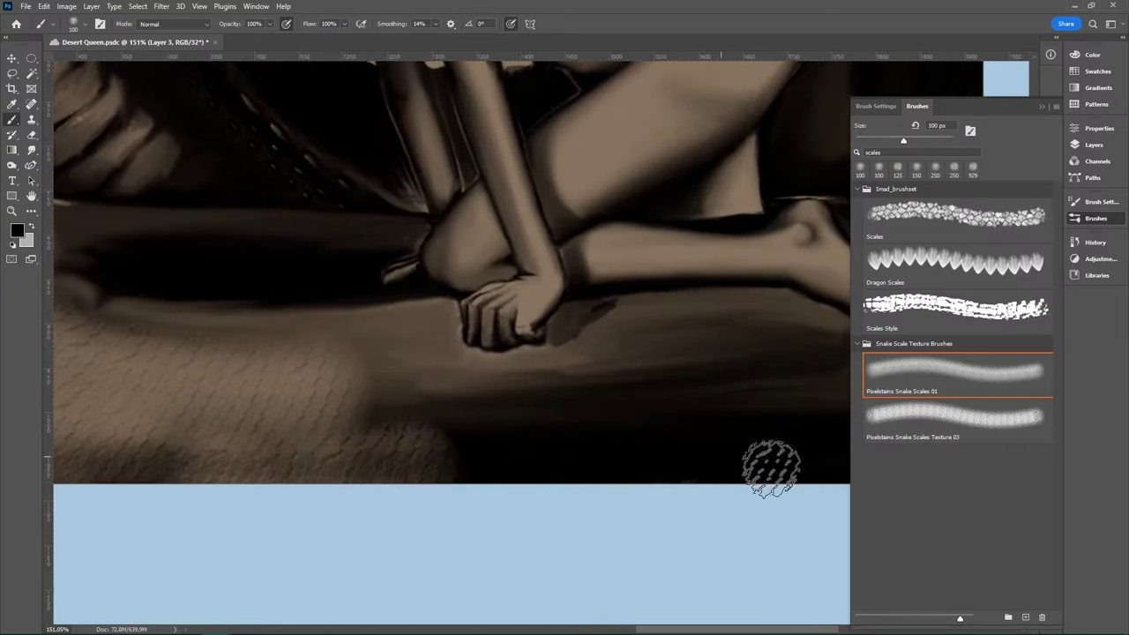
key(e)
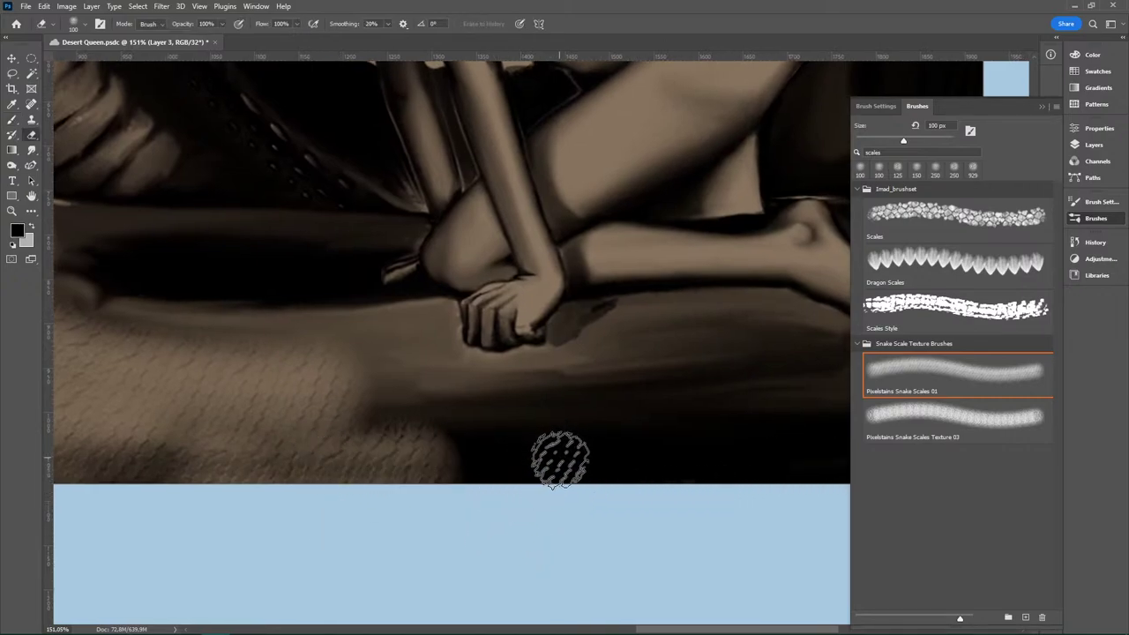
mouse_move(615, 512)
mouse_down()
mouse_move(426, 521)
mouse_move(368, 509)
mouse_up()
mouse_move(171, 449)
mouse_down()
mouse_move(513, 450)
mouse_move(799, 494)
mouse_up()
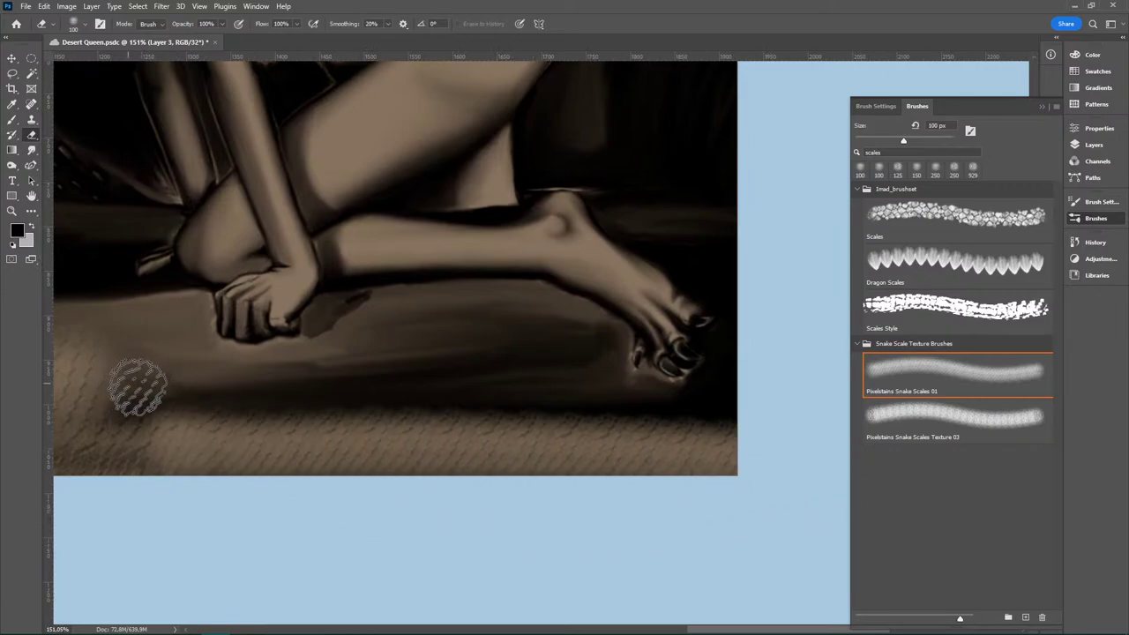
drag(138, 386, 621, 393)
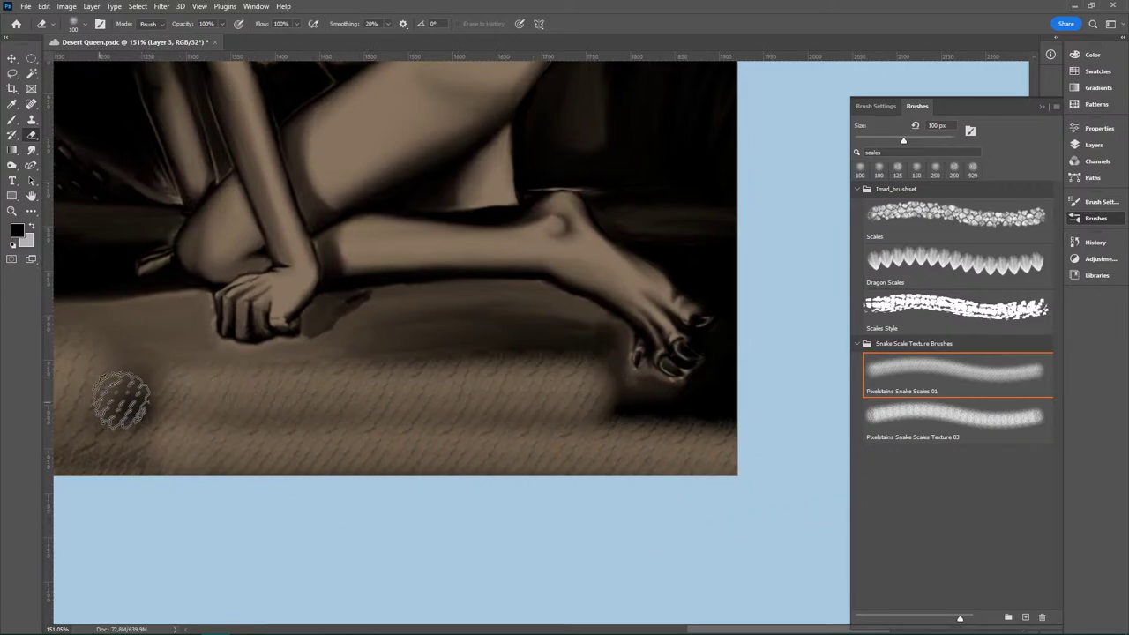
drag(120, 401, 168, 401)
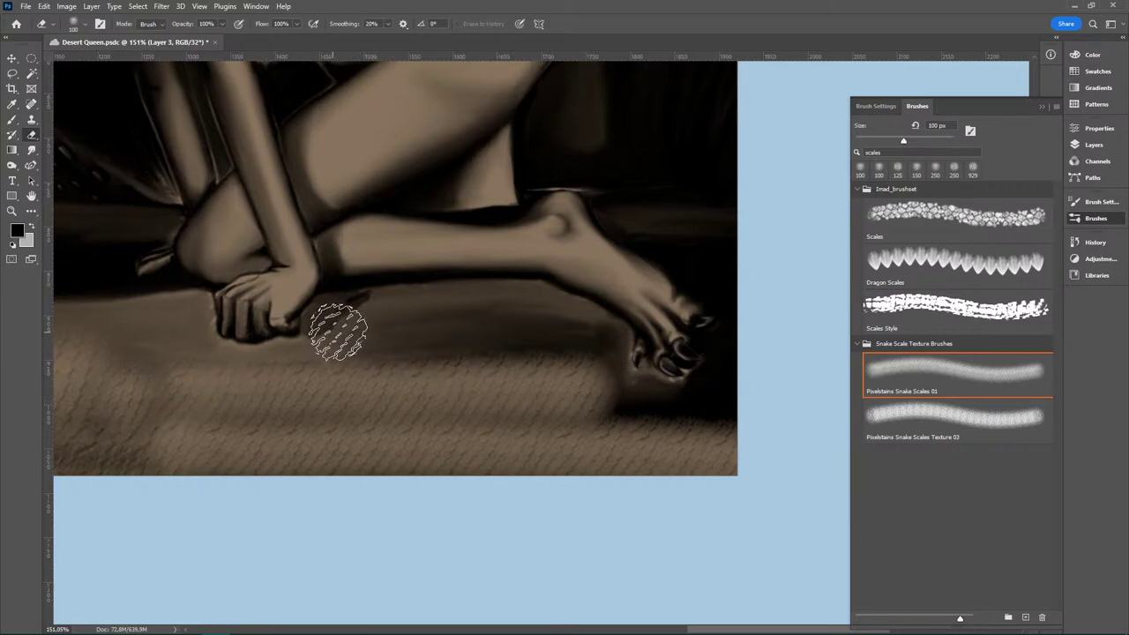
Step: Erase scales into the coil directly under the figure's leg and around the foot, undoing and redoing the stroke below the toes
mouse_move(338, 332)
mouse_down()
mouse_move(570, 335)
mouse_move(548, 375)
mouse_move(429, 329)
mouse_move(451, 353)
mouse_move(586, 406)
mouse_move(593, 342)
mouse_up()
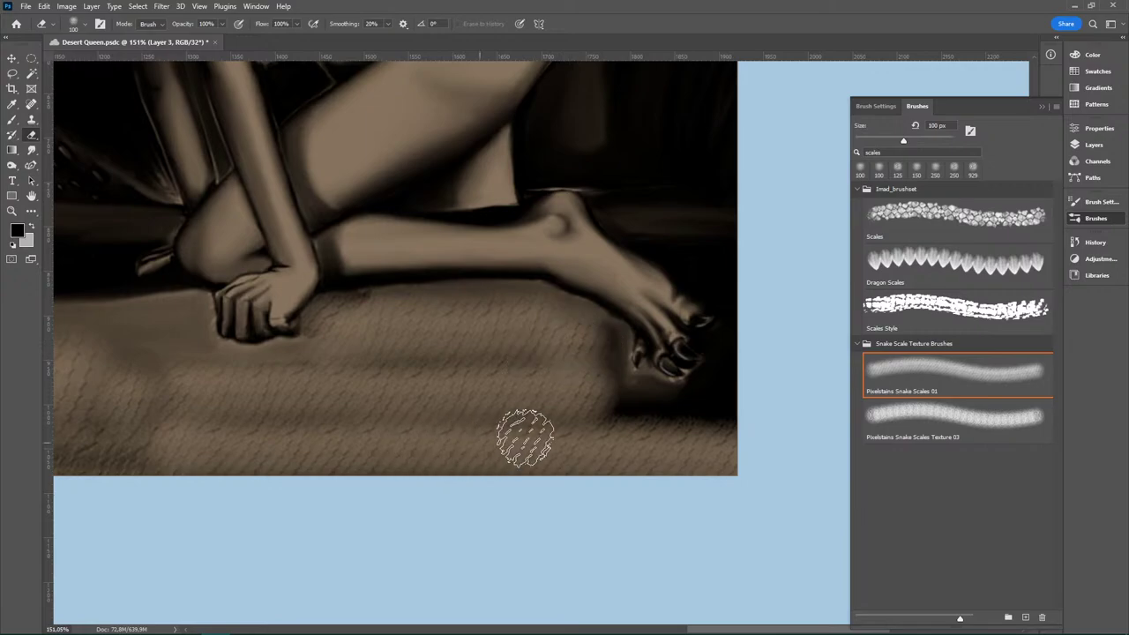
mouse_move(525, 438)
mouse_down()
mouse_move(630, 434)
mouse_move(608, 414)
mouse_move(577, 410)
mouse_move(715, 414)
mouse_up()
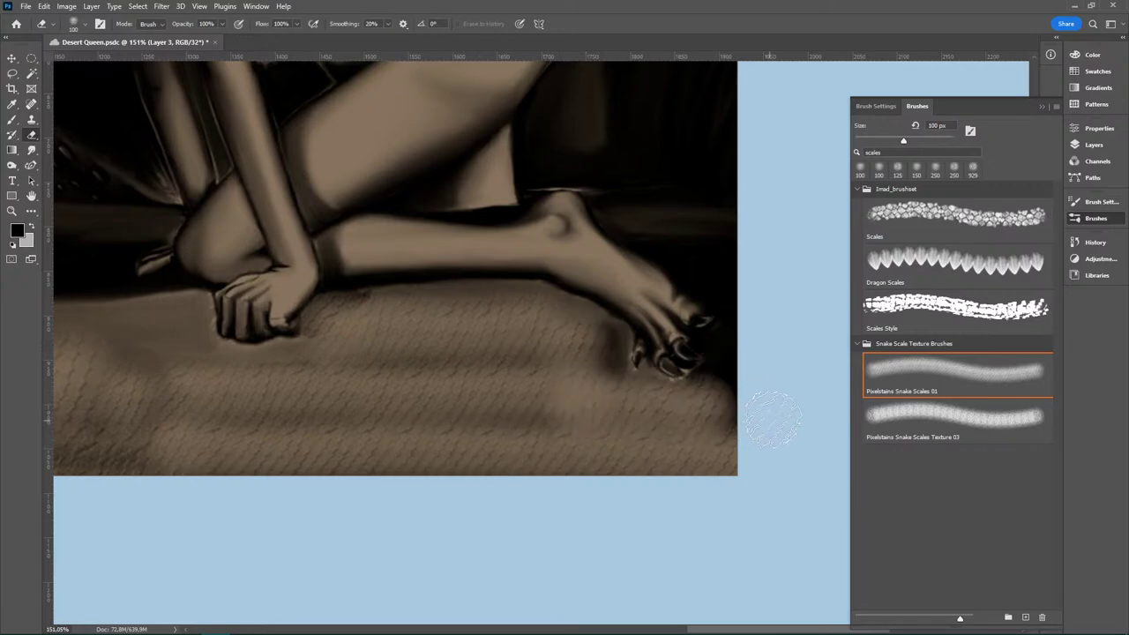
key(ctrl+z)
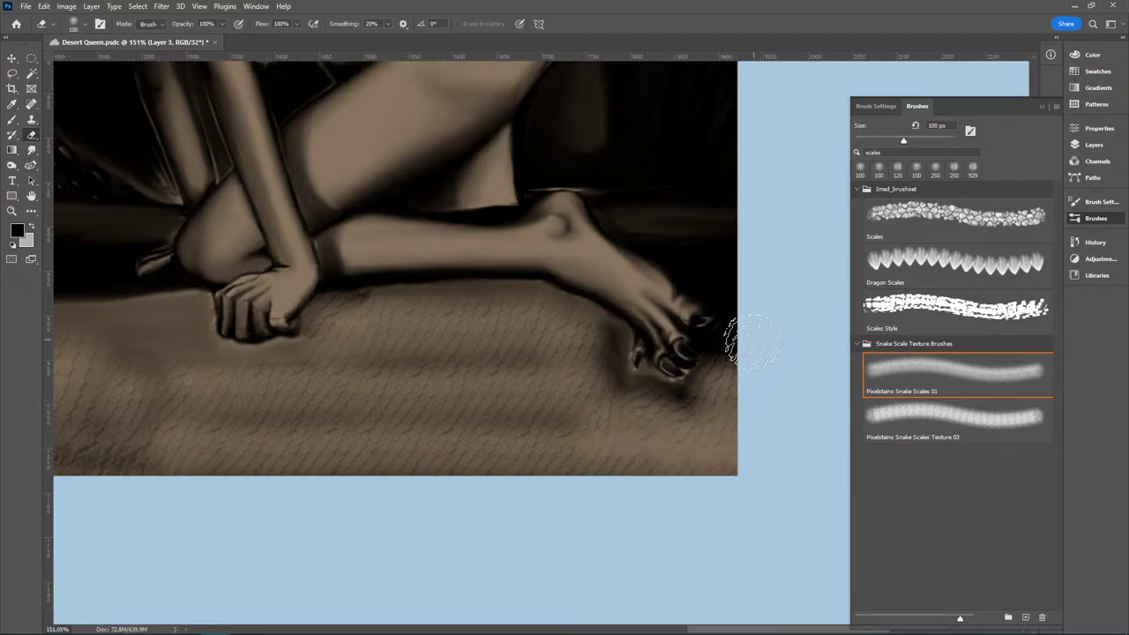
Step: Erase a rounded area of scales into the dark coil behind the figure's foot with 100 px strokes, undoing and redoing the second stroke
drag(676, 221, 775, 225)
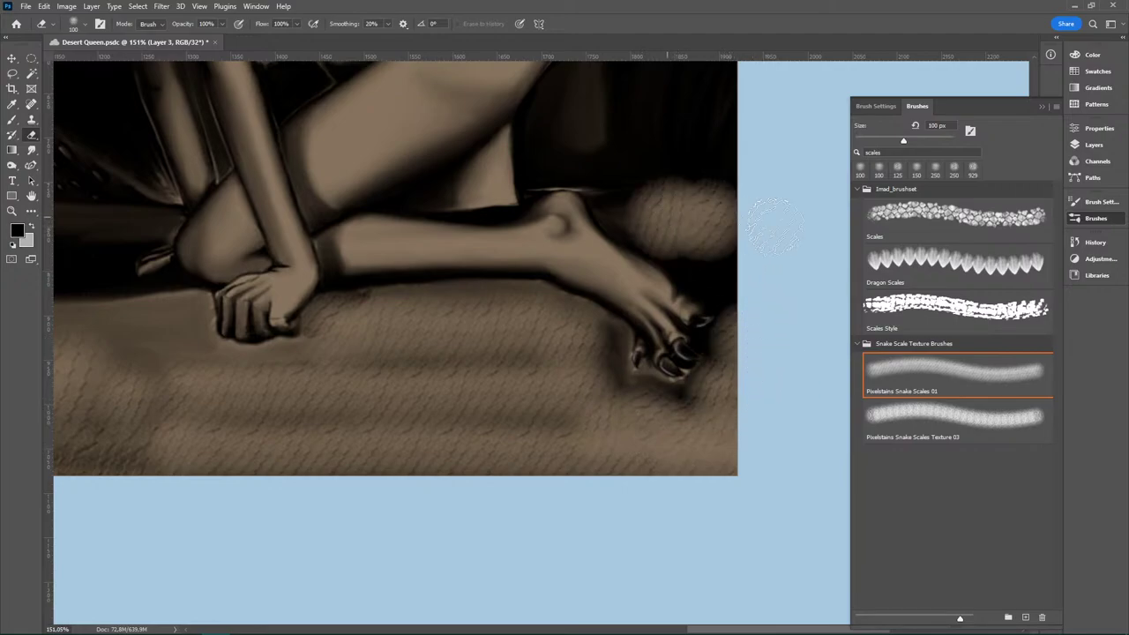
drag(711, 244, 789, 245)
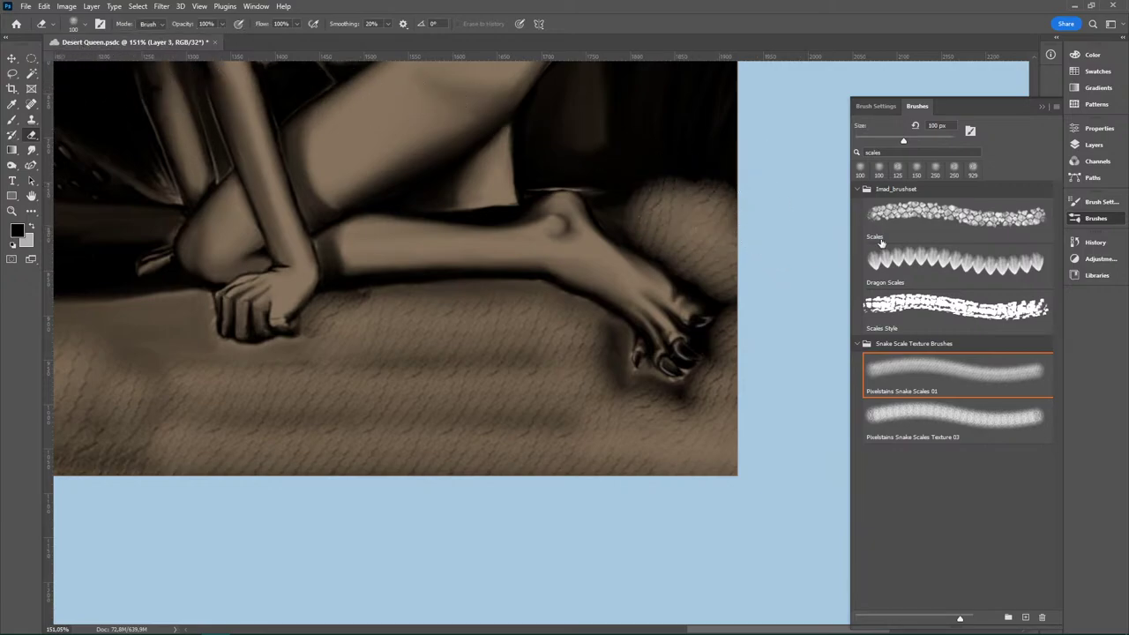
key(ctrl+z)
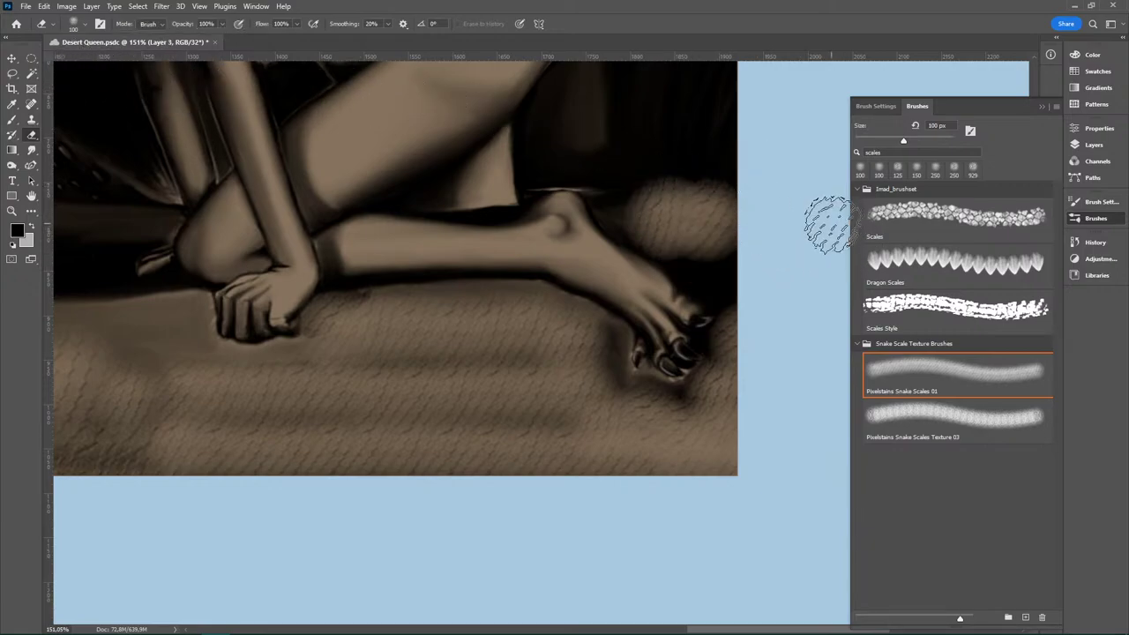
key(ctrl+shift+z)
Step: Darken the coil's lower edge from beneath the foot to the outer bend with black 100 px scale Brush strokes
key(z)
mouse_move(739, 435)
mouse_down()
mouse_move(693, 448)
mouse_move(724, 438)
mouse_up()
key(e)
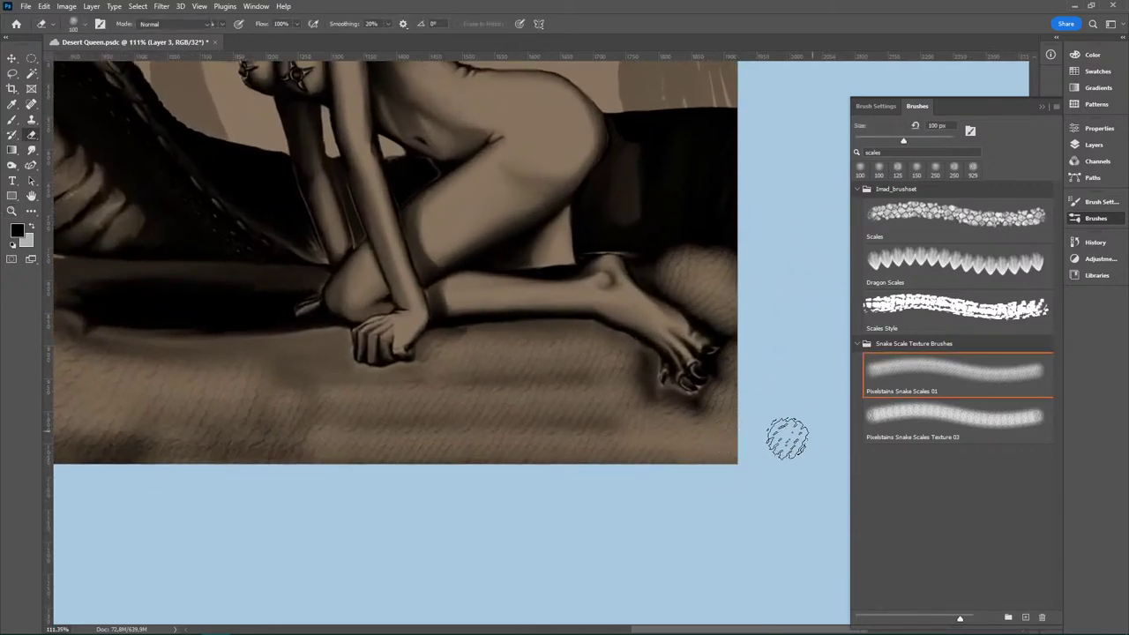
key(b)
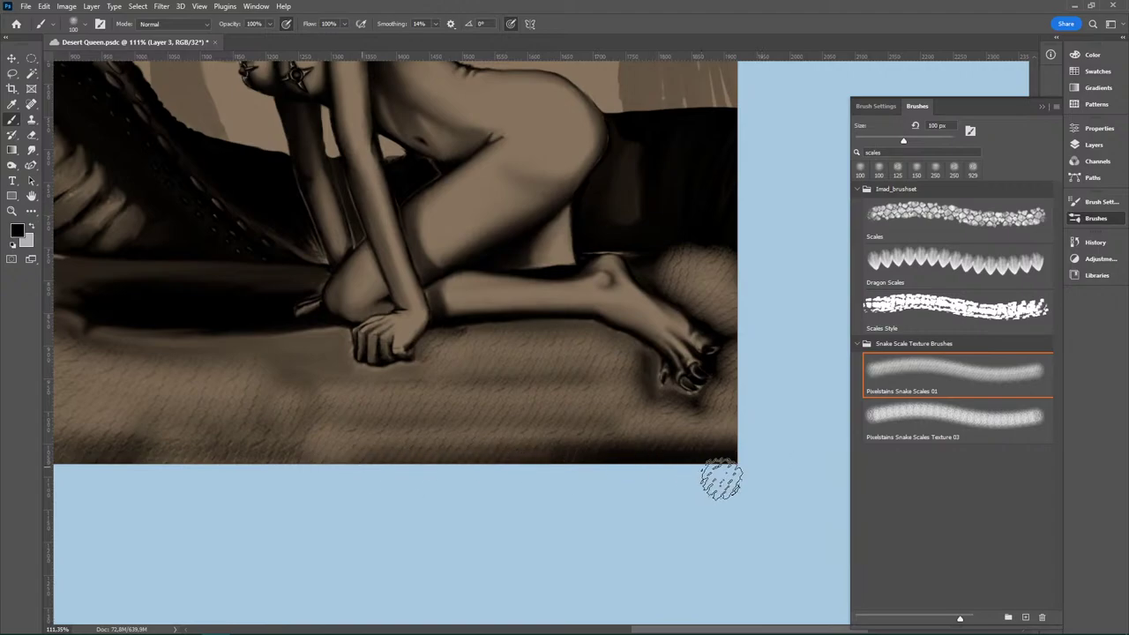
mouse_move(722, 479)
mouse_down()
mouse_move(585, 464)
mouse_move(321, 471)
mouse_move(403, 463)
mouse_up()
drag(443, 546, 670, 545)
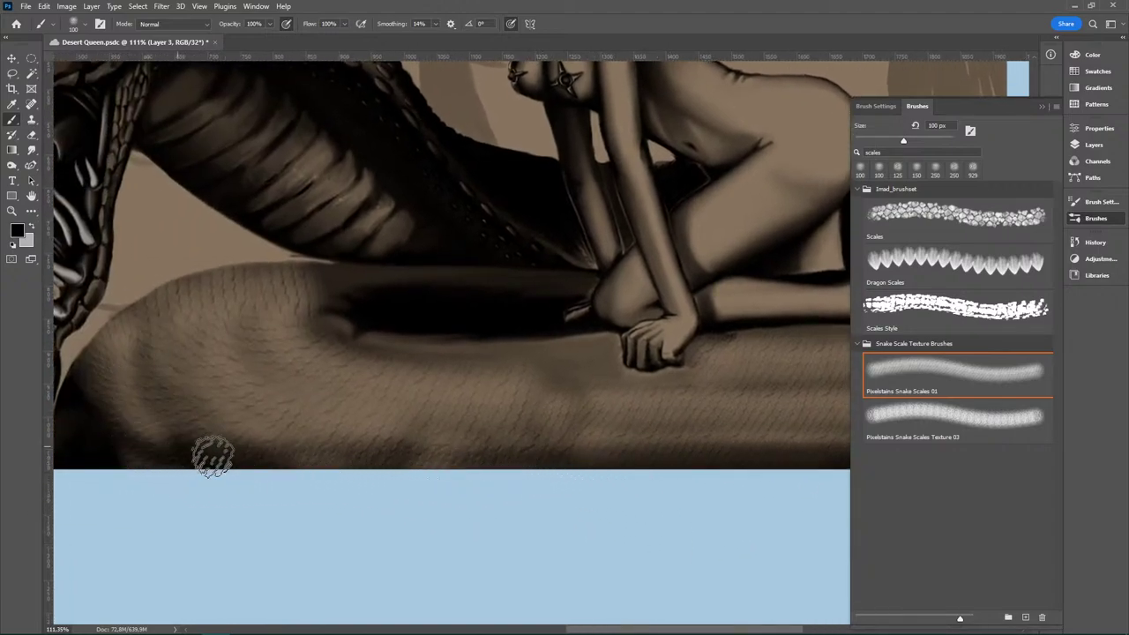
drag(212, 456, 441, 475)
drag(148, 448, 219, 476)
drag(130, 425, 214, 495)
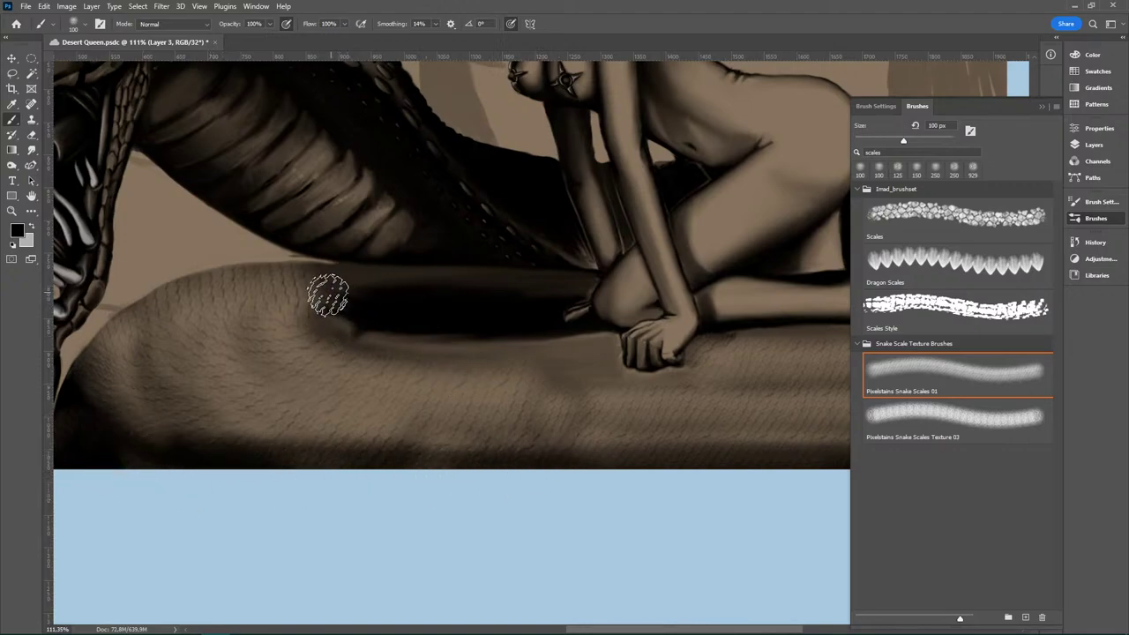
Step: Deepen the shadow bands across the coil beneath the figure's hand and foot with long black 100 px scale Brush strokes
mouse_move(614, 483)
mouse_down()
mouse_move(410, 490)
mouse_move(308, 476)
mouse_move(391, 481)
mouse_up()
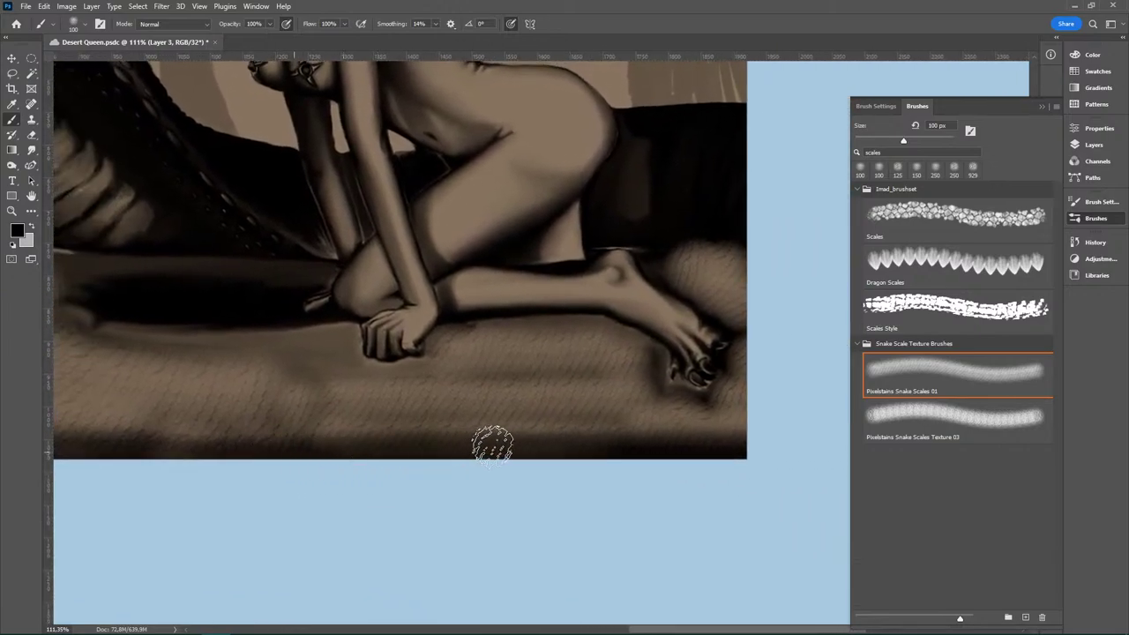
mouse_move(492, 446)
mouse_down()
mouse_move(763, 440)
mouse_move(556, 439)
mouse_up()
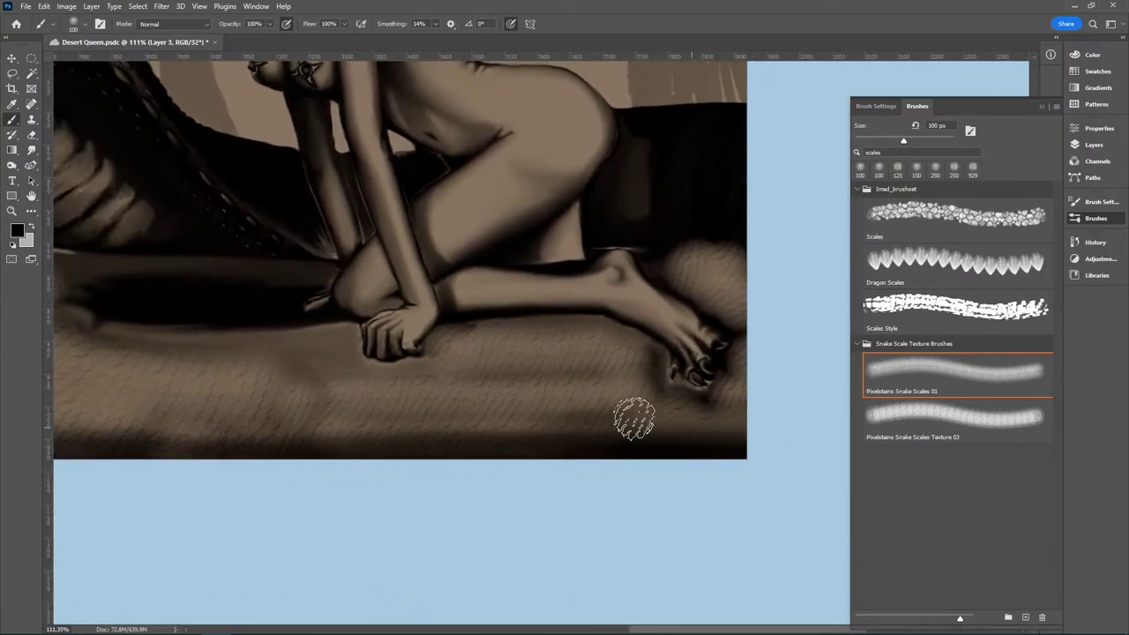
drag(635, 420, 257, 432)
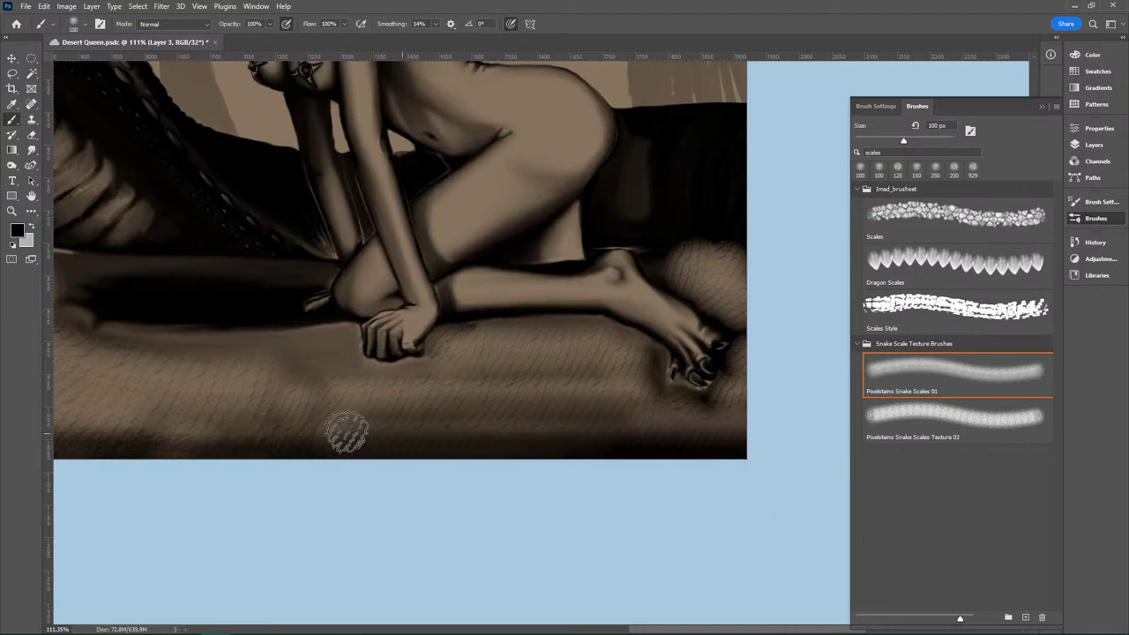
mouse_move(347, 430)
mouse_down()
mouse_move(825, 454)
mouse_move(593, 436)
mouse_move(750, 431)
mouse_move(590, 423)
mouse_move(708, 423)
mouse_up()
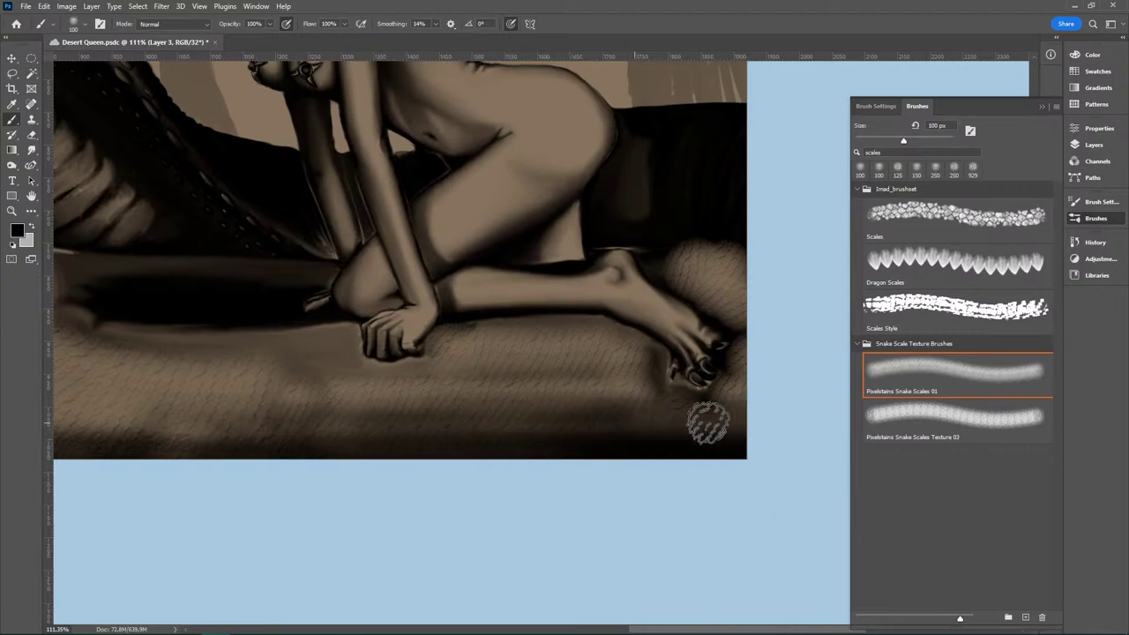
mouse_move(629, 379)
mouse_down()
mouse_move(556, 384)
mouse_move(656, 392)
mouse_move(538, 374)
mouse_up()
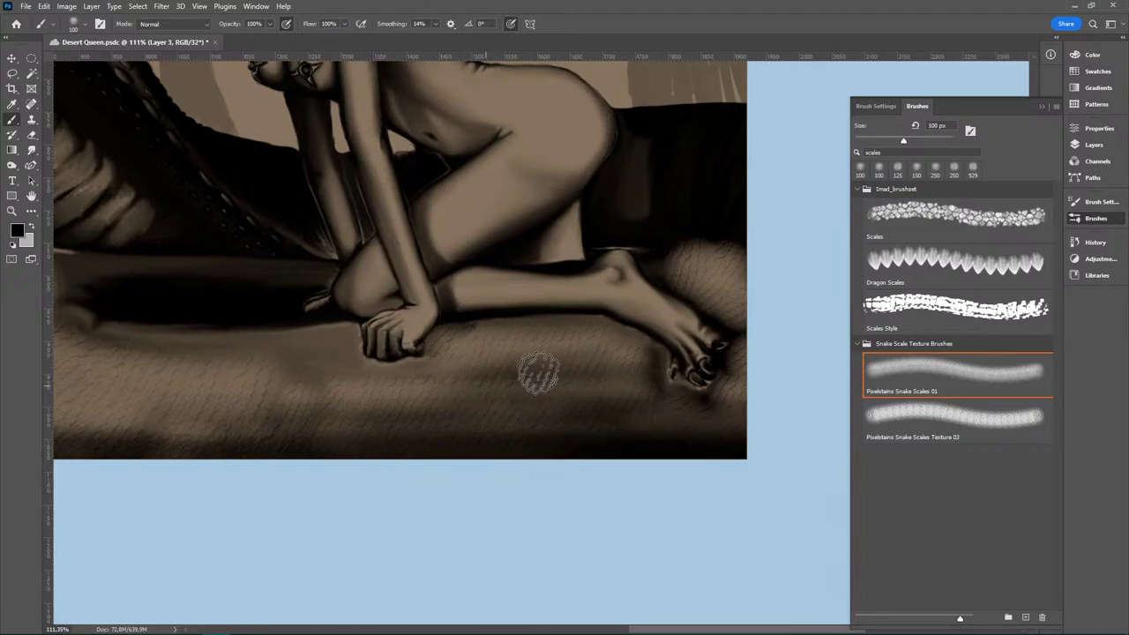
mouse_move(625, 367)
mouse_down()
mouse_move(533, 350)
mouse_move(488, 359)
mouse_move(485, 392)
mouse_move(449, 416)
mouse_move(338, 400)
mouse_move(304, 425)
mouse_up()
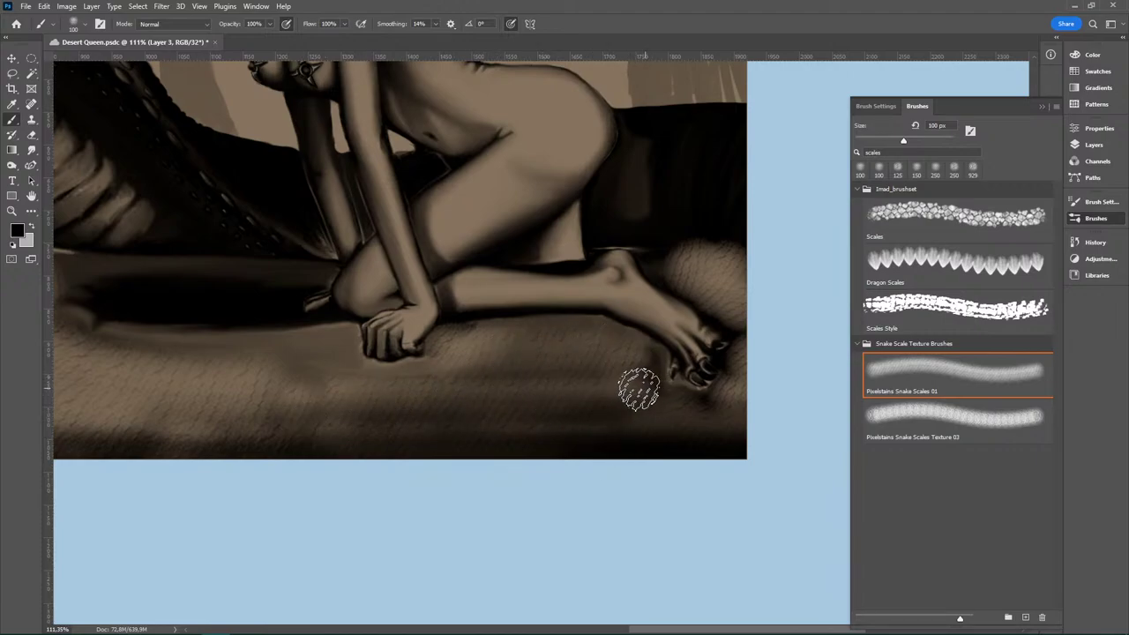
drag(639, 389, 327, 421)
Step: Shade the coil's outer bend and the front surface leading toward the hand with black 100 px scale strokes, undoing one stroke
key(z)
drag(721, 529, 715, 493)
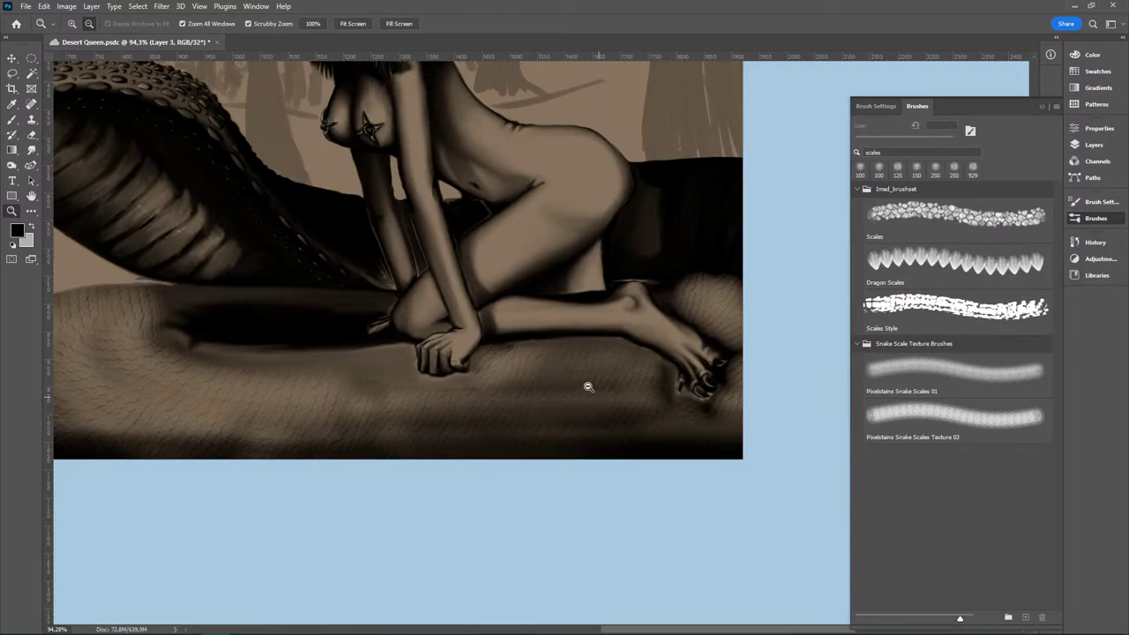
key(b)
drag(437, 426, 199, 402)
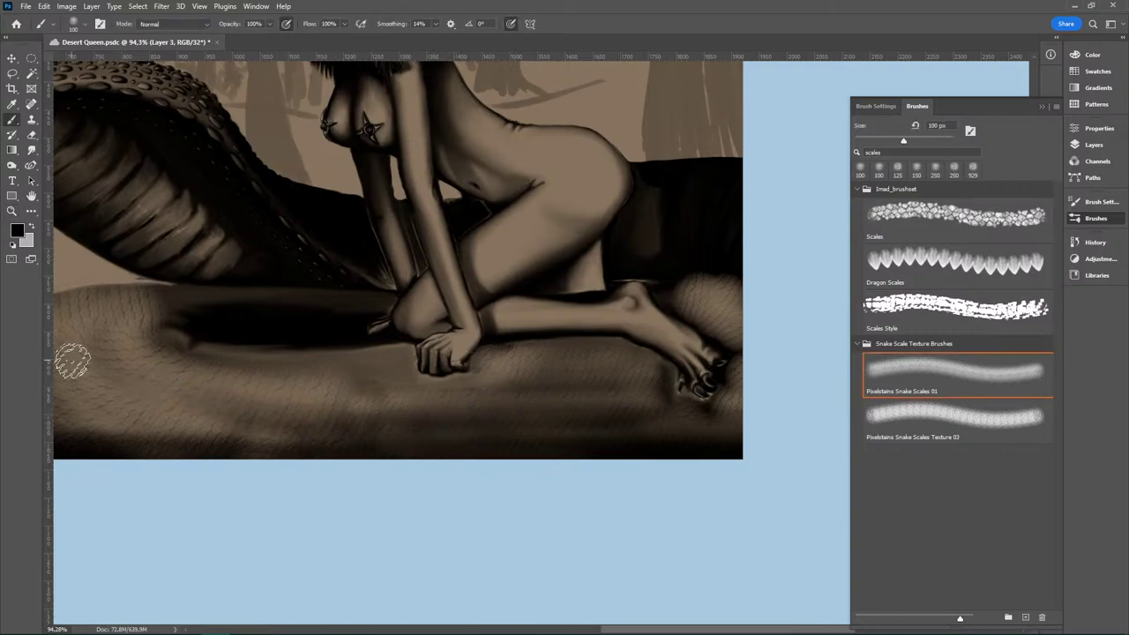
drag(313, 425, 163, 420)
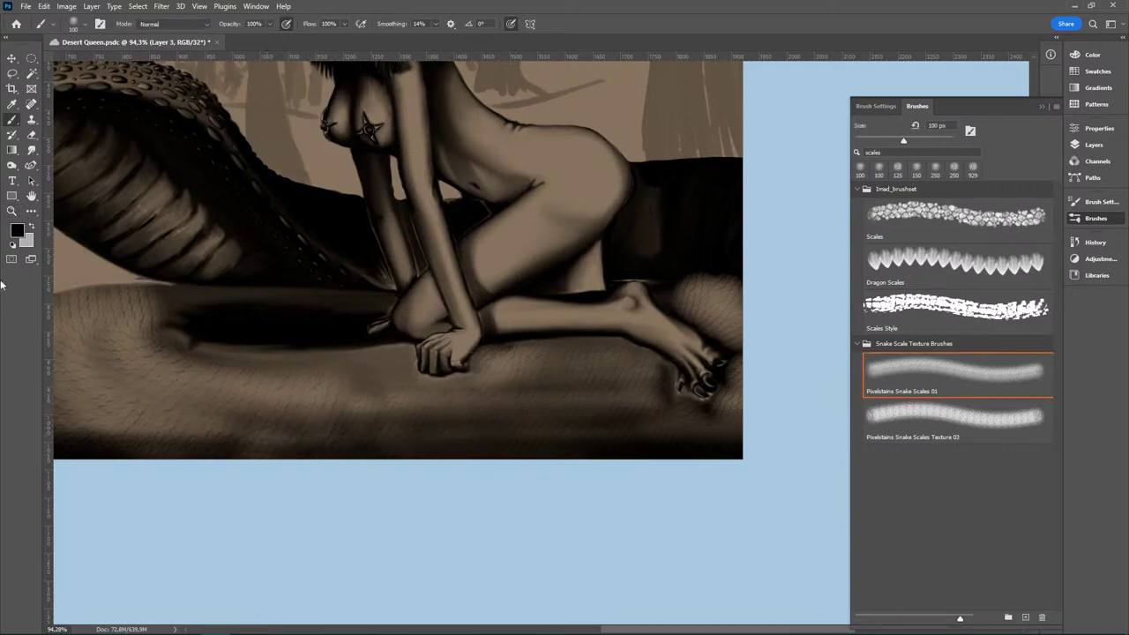
drag(220, 311, 475, 308)
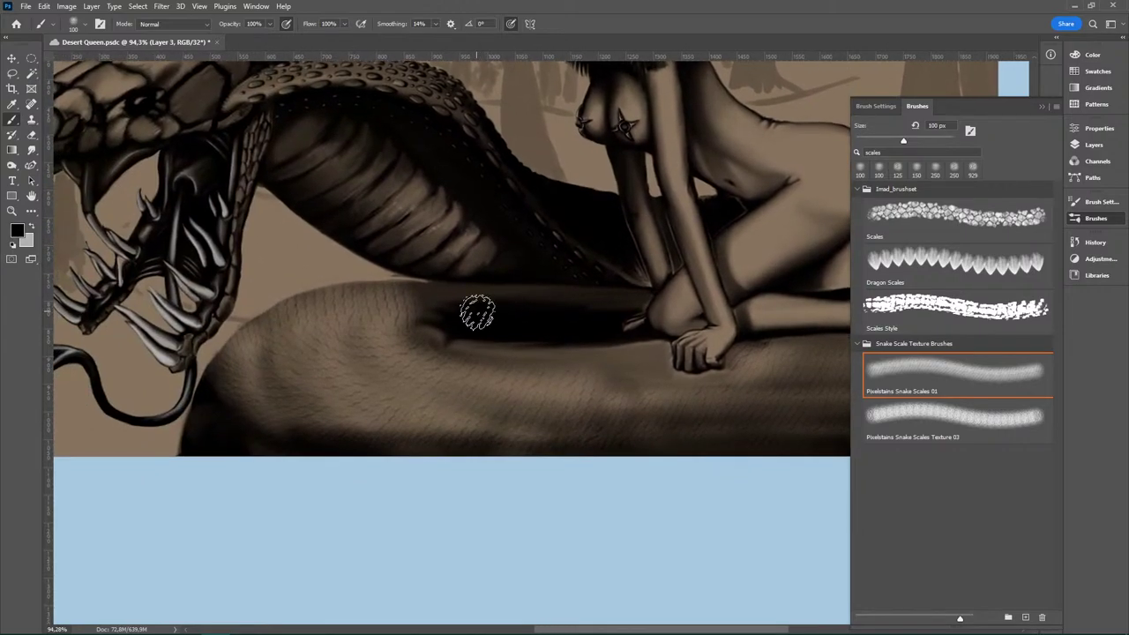
mouse_move(565, 415)
mouse_down()
mouse_move(488, 415)
mouse_move(225, 355)
mouse_up()
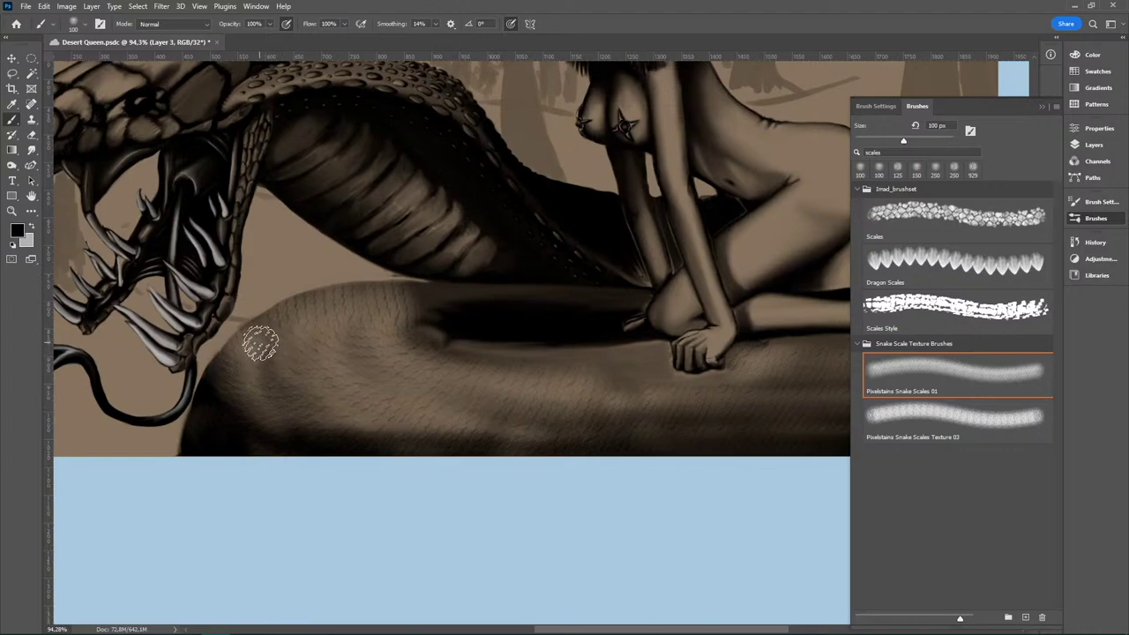
mouse_move(261, 346)
mouse_down()
mouse_move(436, 433)
mouse_move(565, 428)
mouse_up()
key(ctrl+z)
drag(296, 393, 608, 432)
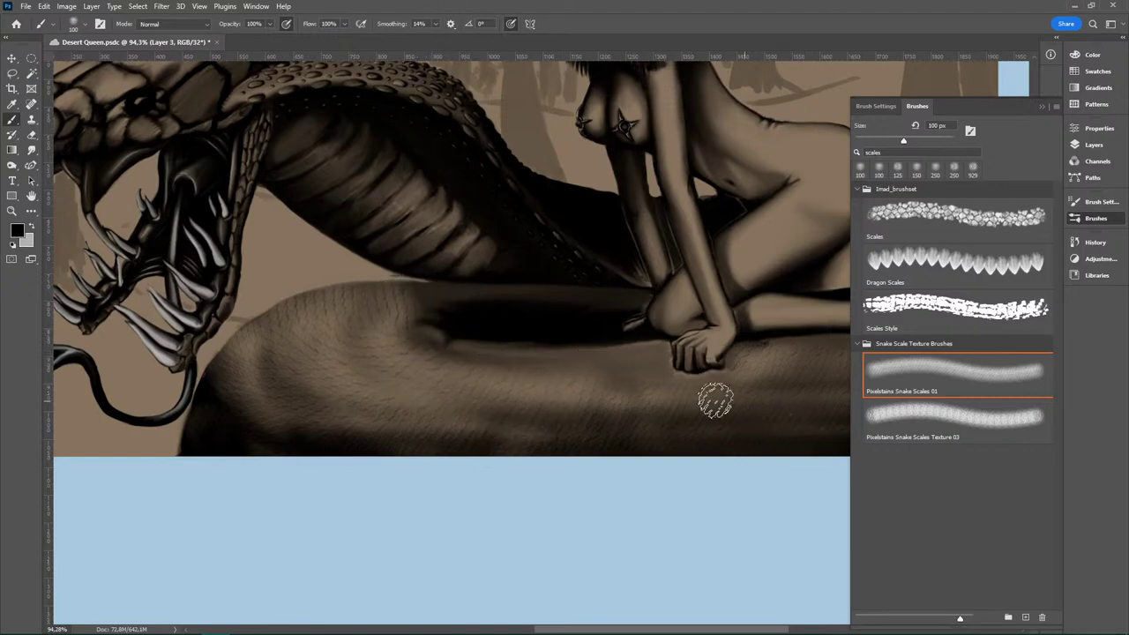
Step: Try twice to erase scales along the coil's inner rim beside the dark gap with the 100 px Eraser, undoing both strokes
key(e)
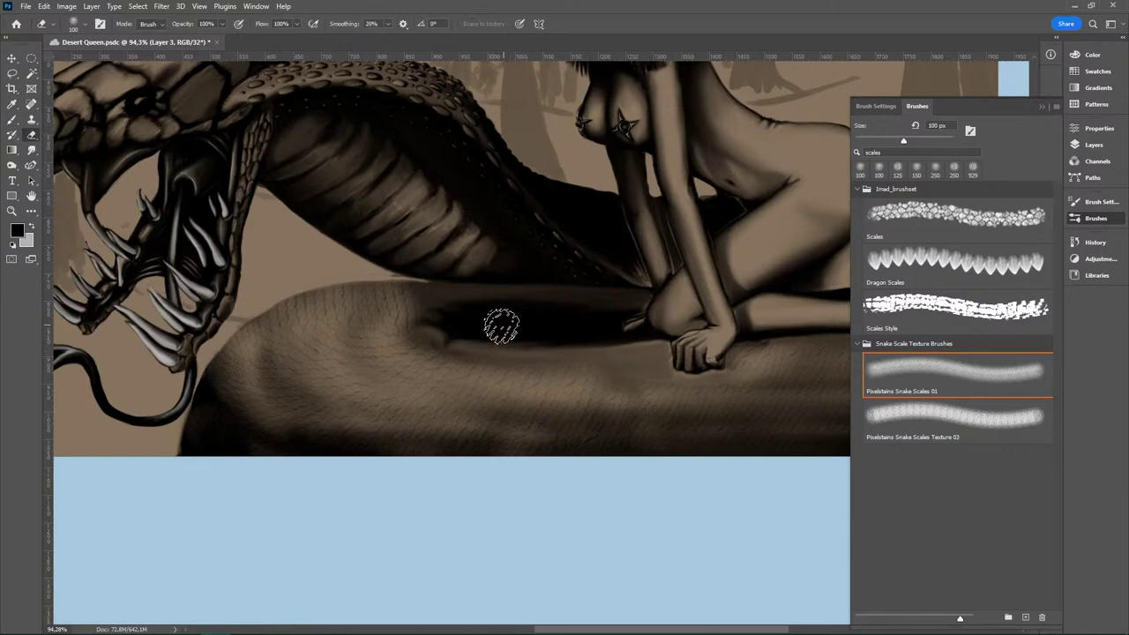
drag(472, 338, 623, 345)
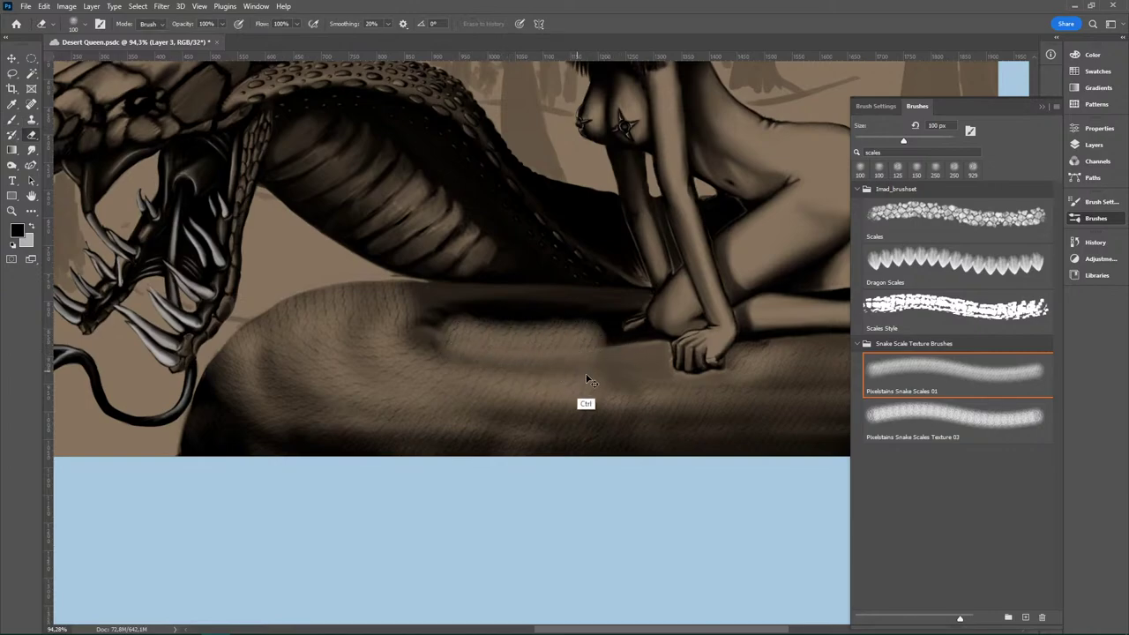
key(ctrl+z)
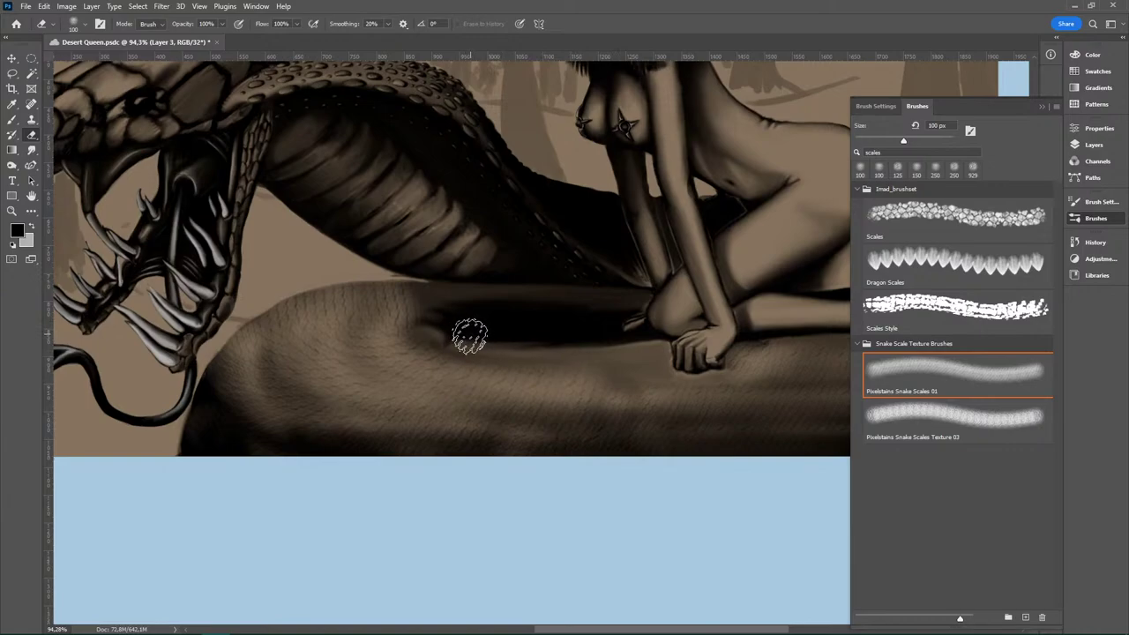
drag(470, 335, 605, 350)
key(ctrl+z)
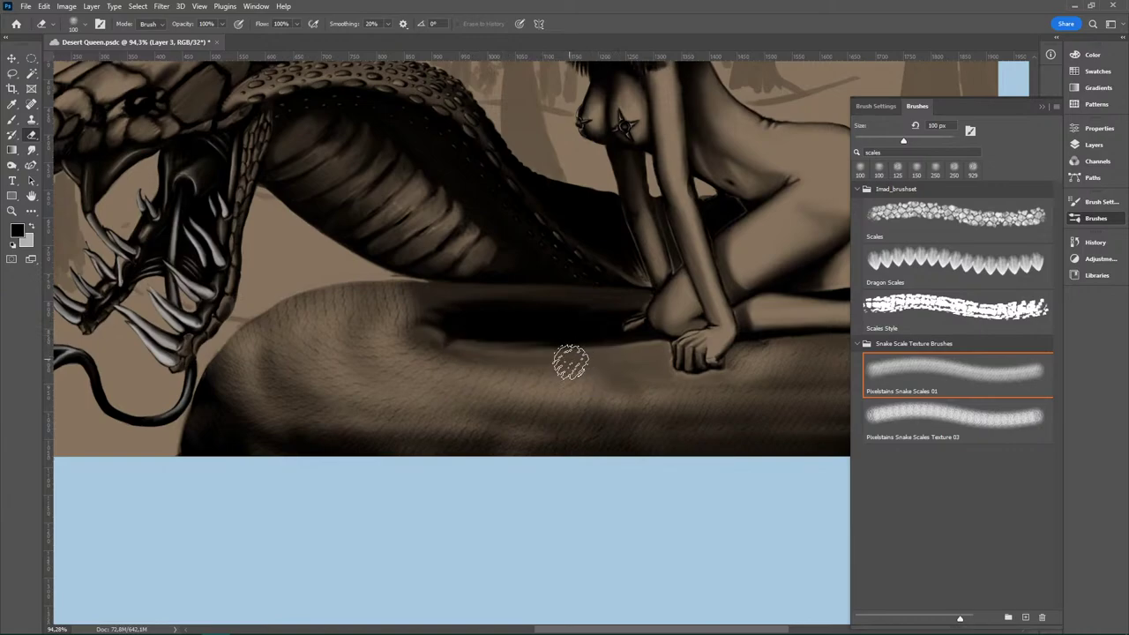
Step: Reduce the scale Eraser's size to 50 px for the coil's inner rim
key(bracketleft)
key(bracketleft)
key(bracketleft)
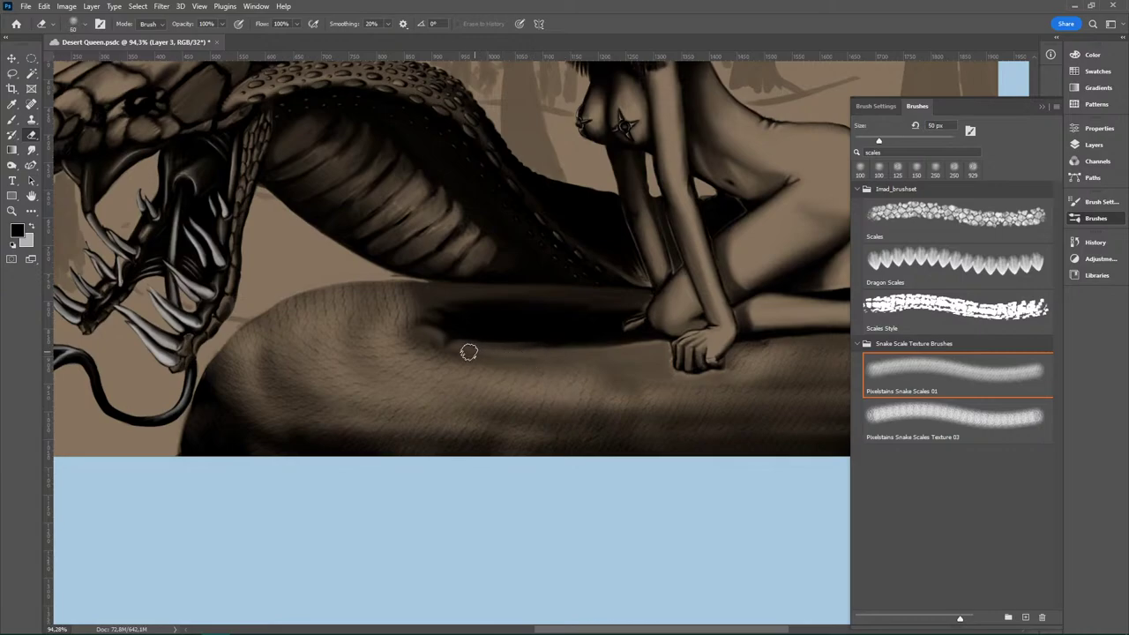
drag(497, 360, 610, 360)
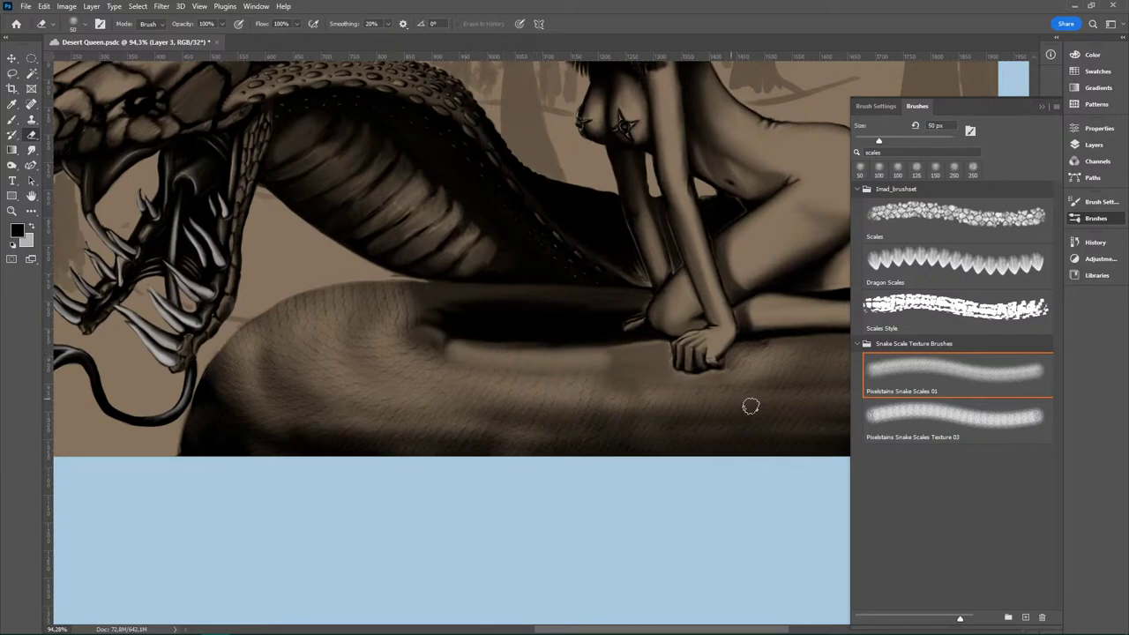
key(ctrl+z)
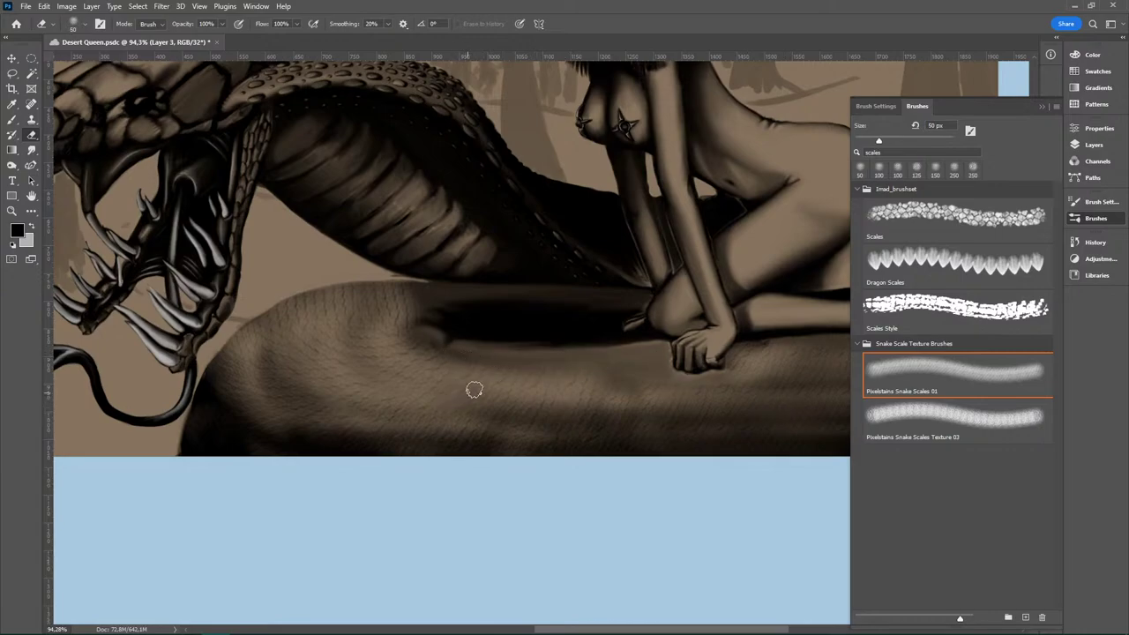
key(b)
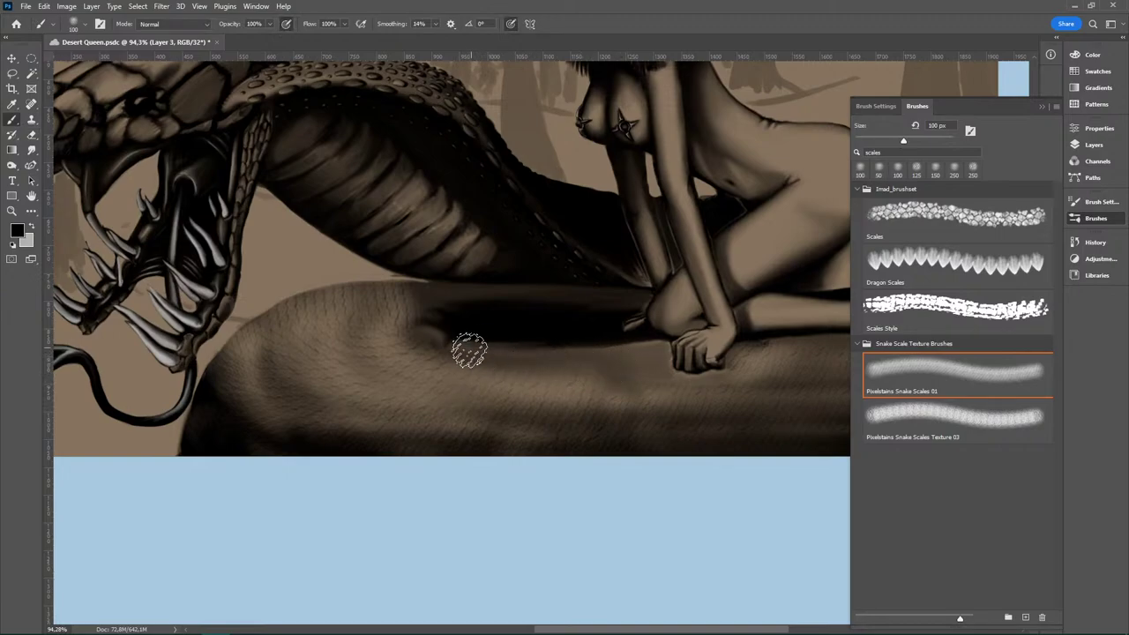
drag(469, 351, 635, 373)
key(ctrl+z)
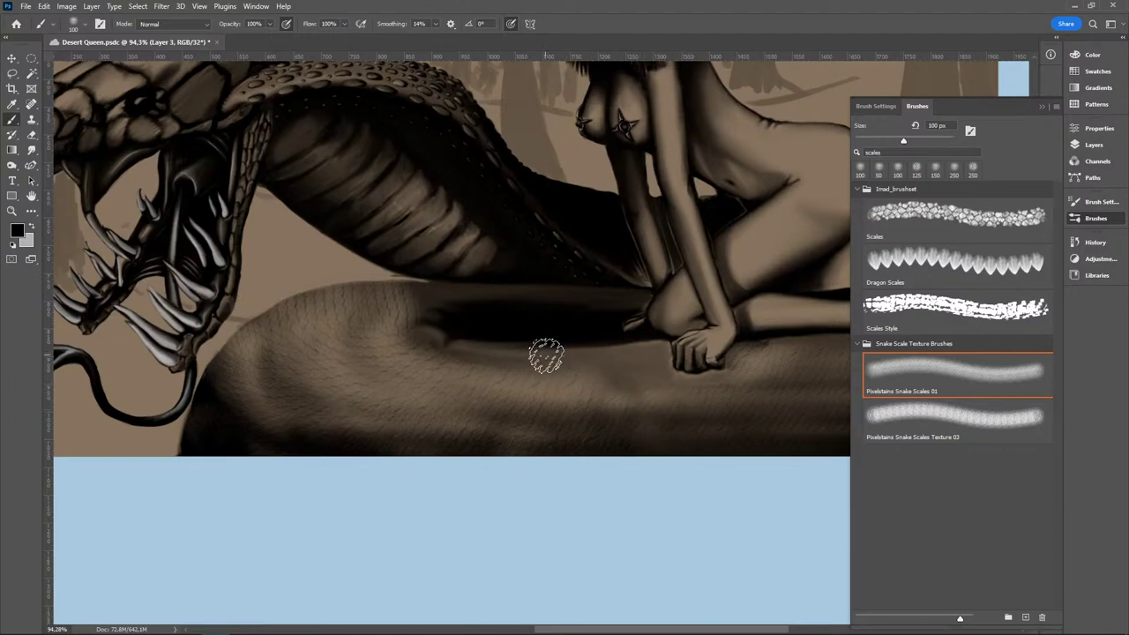
key(e)
drag(469, 355, 652, 368)
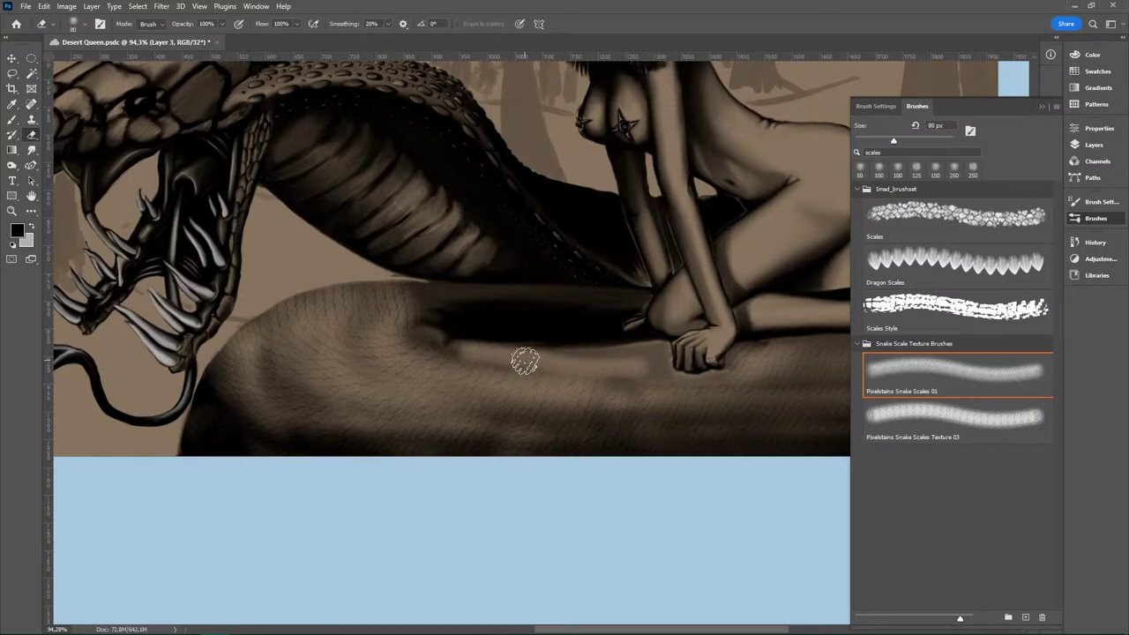
key(ctrl+z)
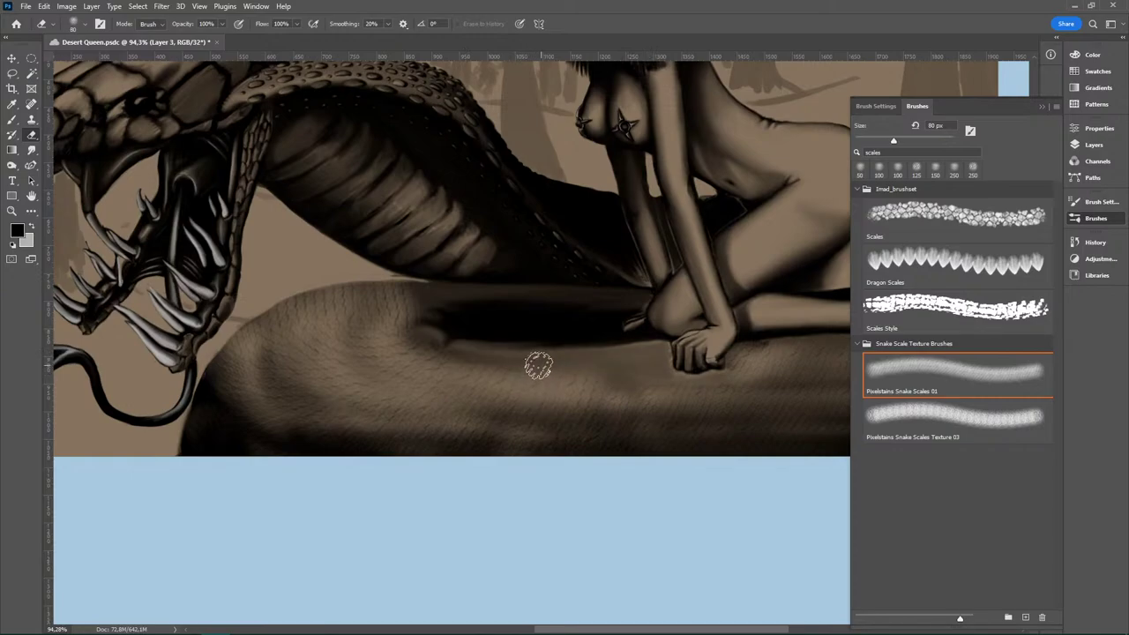
key(b)
key(e)
drag(477, 357, 633, 369)
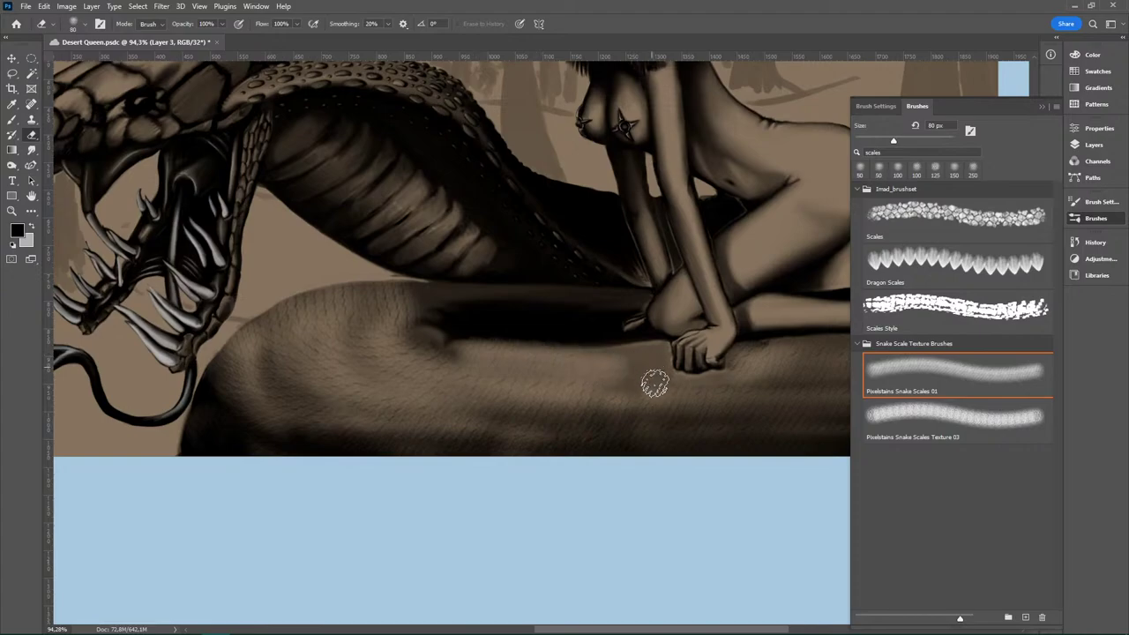
key(ctrl+z)
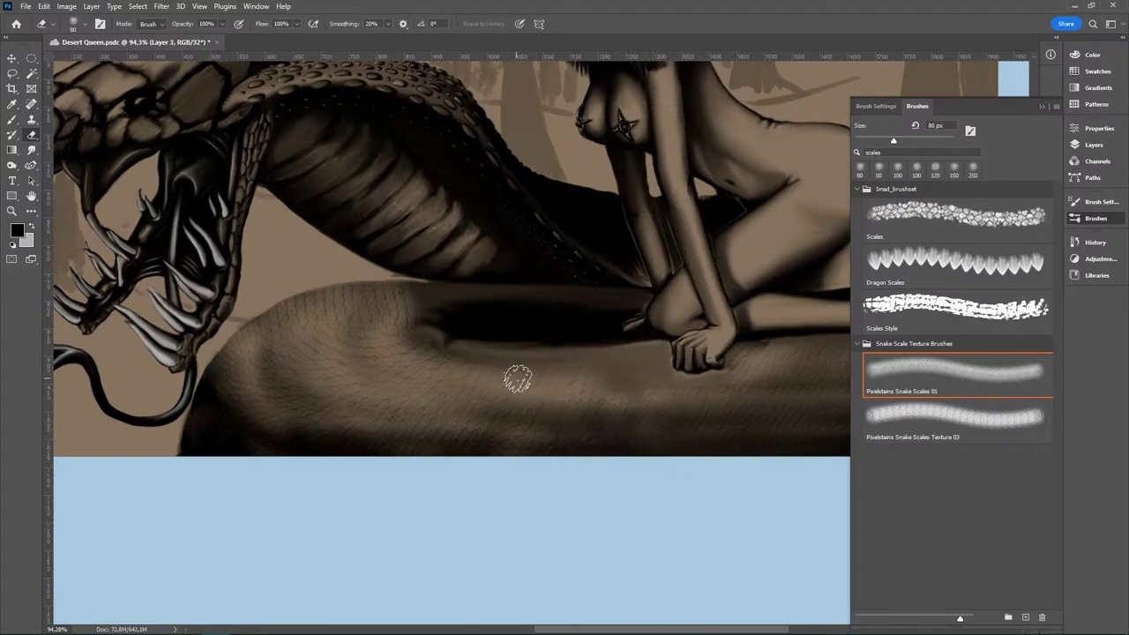
drag(476, 359, 668, 373)
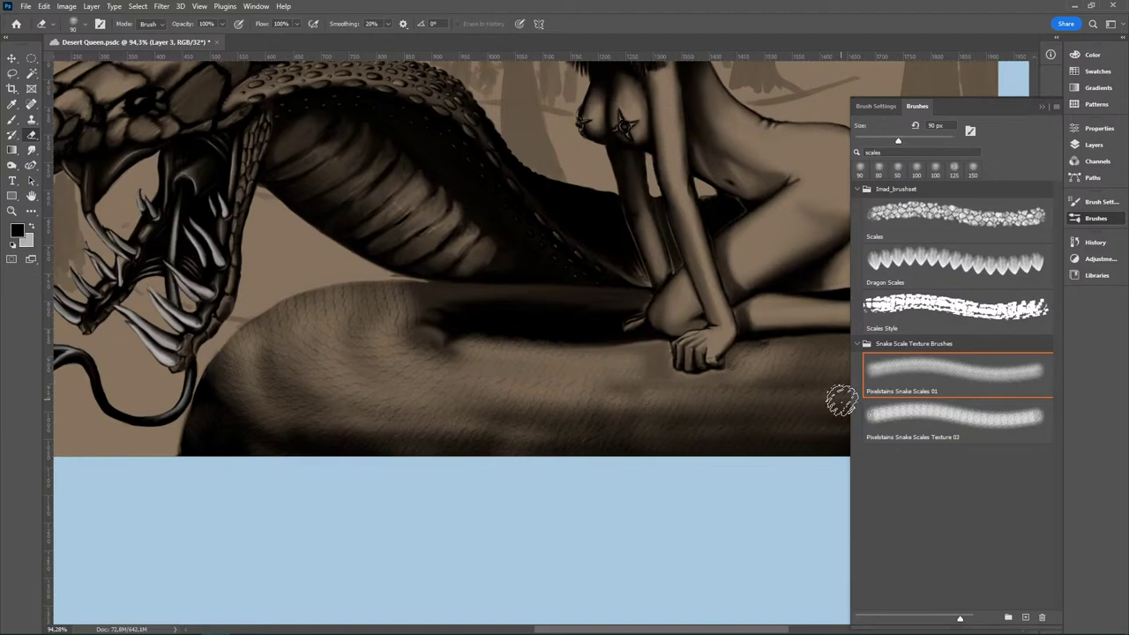
key(ctrl+z)
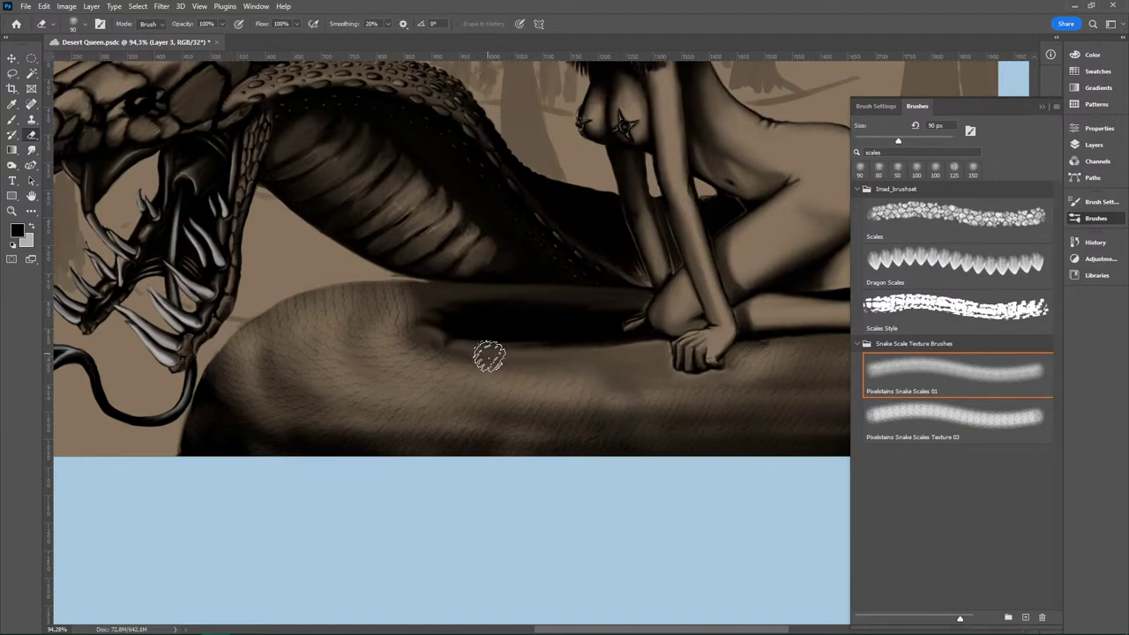
key(bracketright)
drag(463, 352, 643, 373)
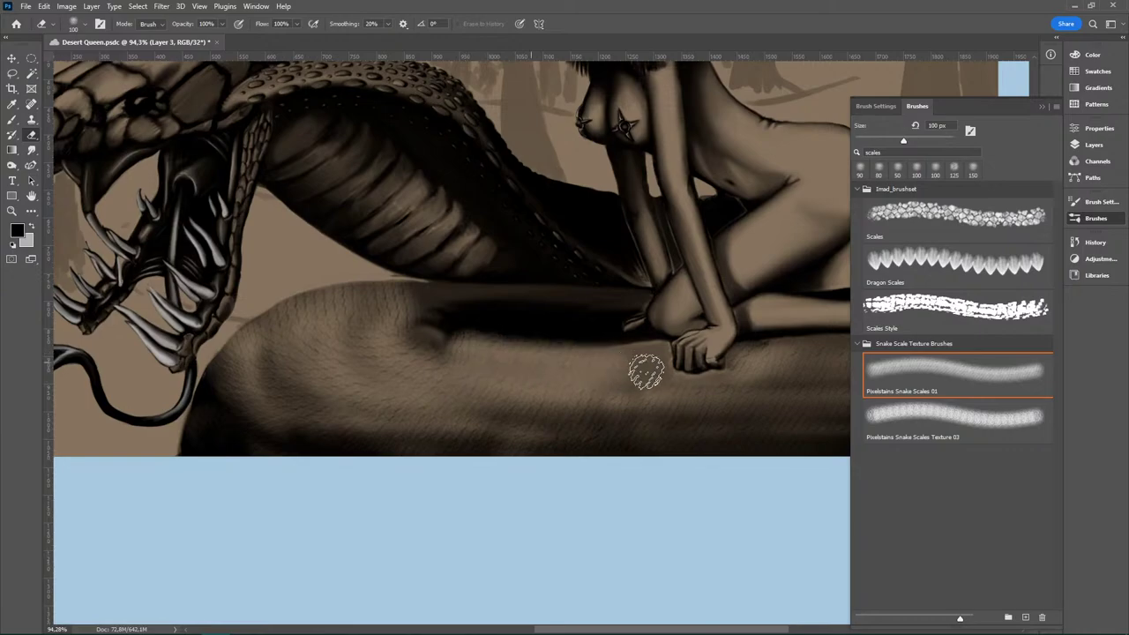
key(ctrl+z)
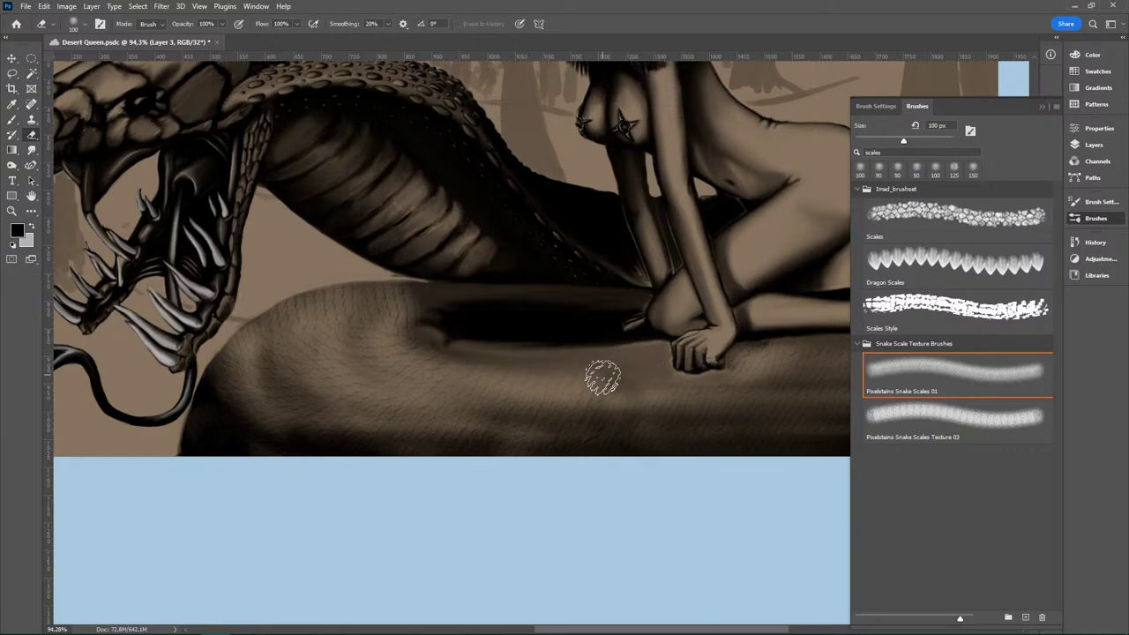
key(b)
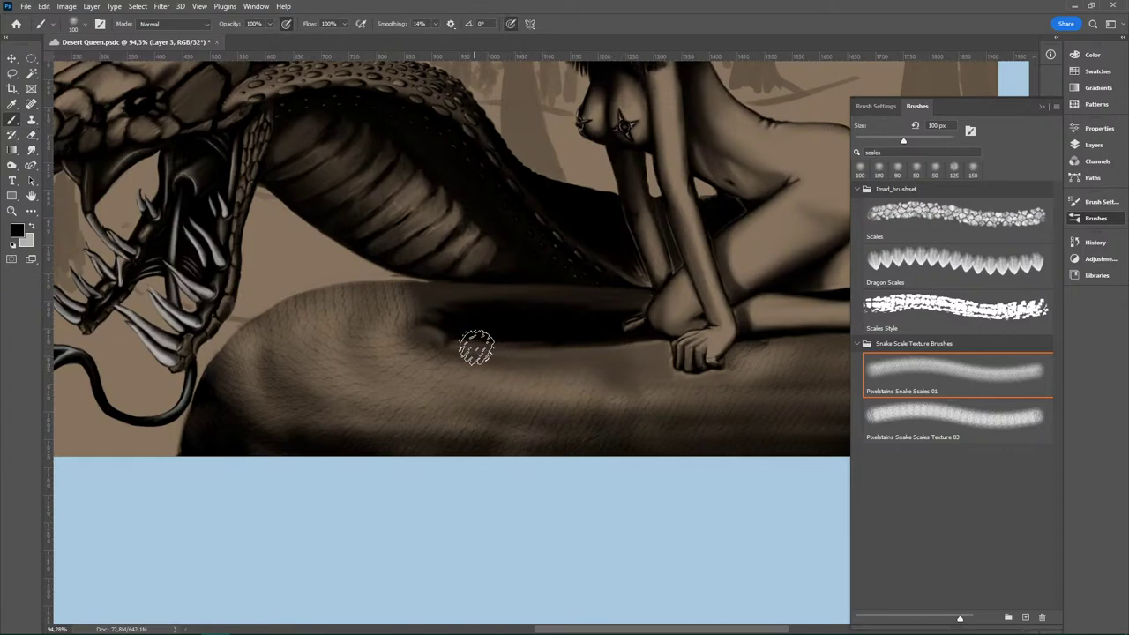
key(bracketright)
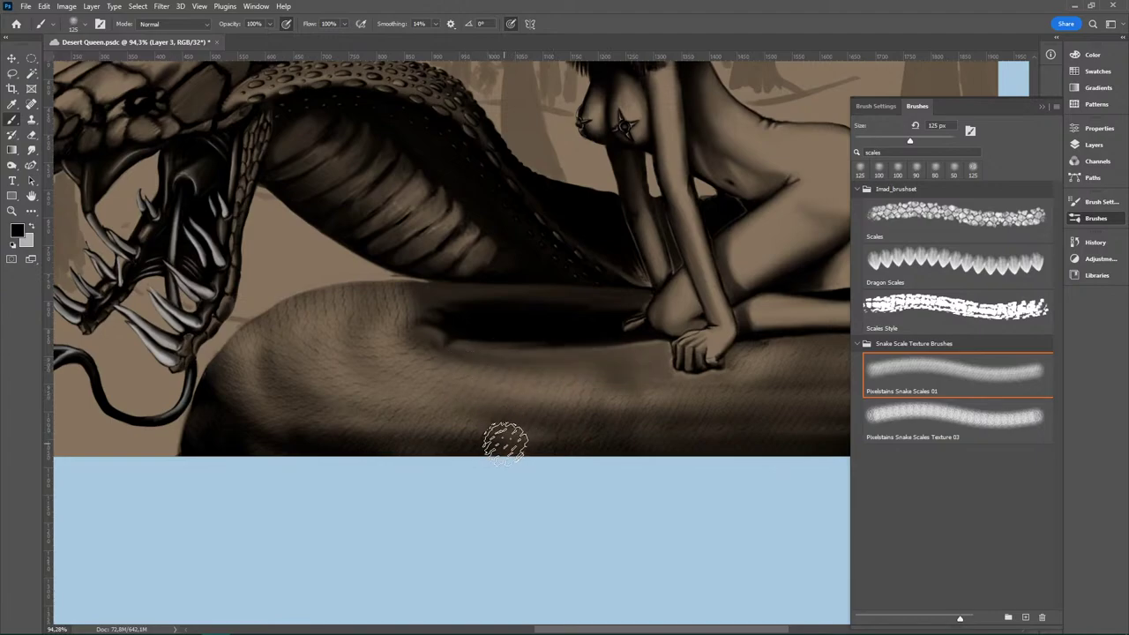
Step: Erase along the lower coil's upper edge and the dark band above it with the Pixelstains Snake Scales 01 eraser at 100 px
key(e)
mouse_move(474, 358)
mouse_down()
mouse_move(649, 371)
mouse_move(574, 363)
mouse_up()
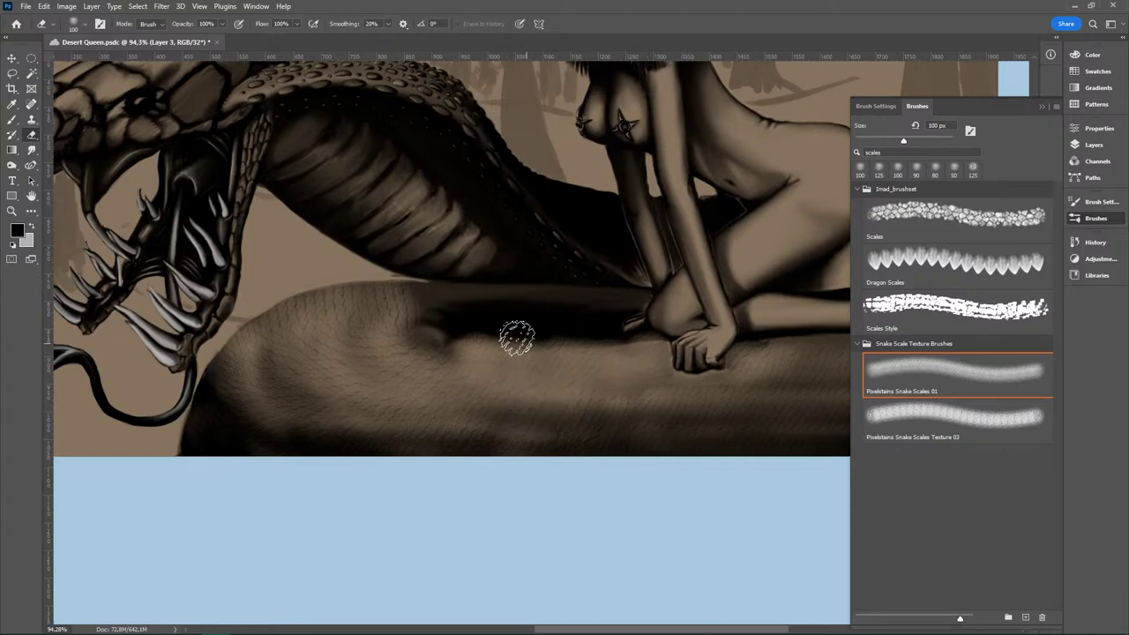
drag(409, 308, 624, 302)
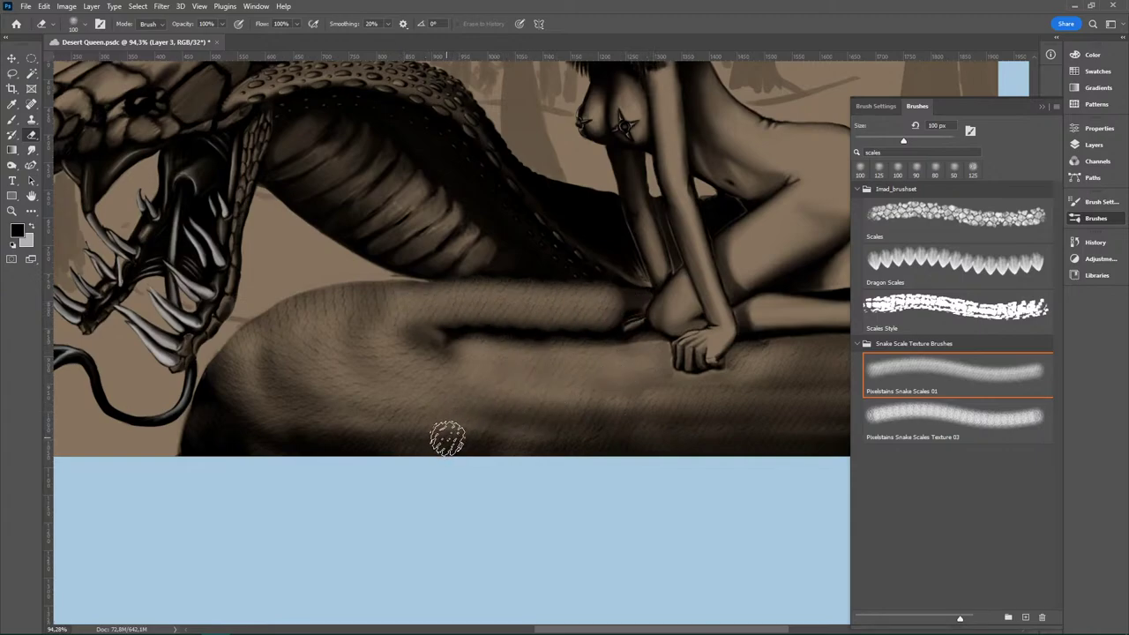
Step: Reduce the scale-textured eraser to 60 px and erase the dark patch at the end of the upper coil beside the woman's knee
scroll(630, 315, up, 5)
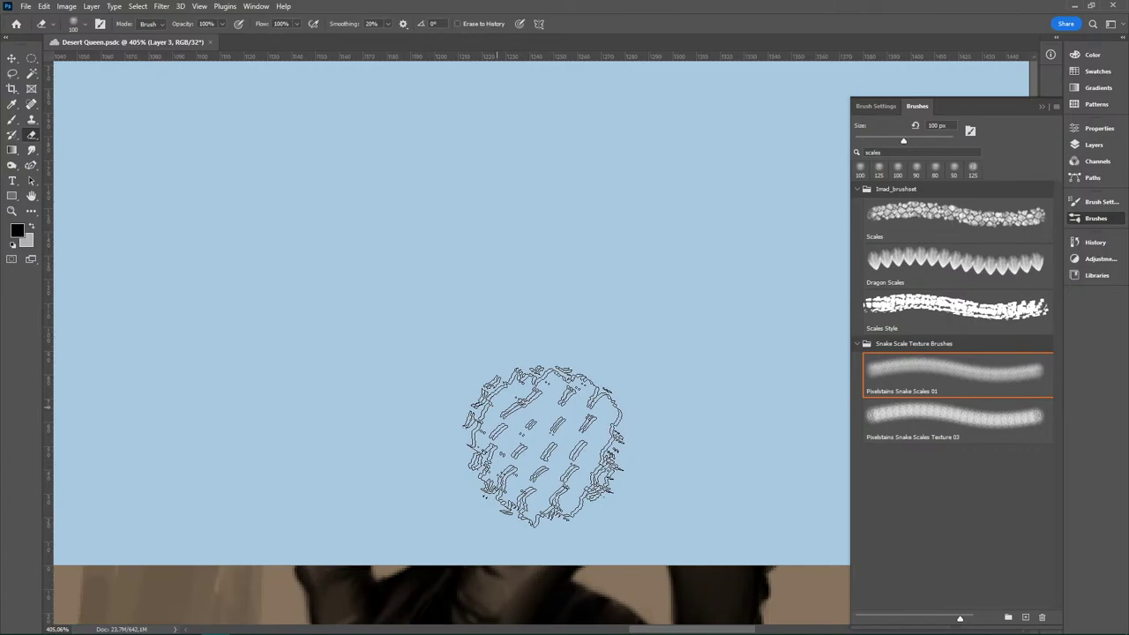
drag(586, 441, 584, 166)
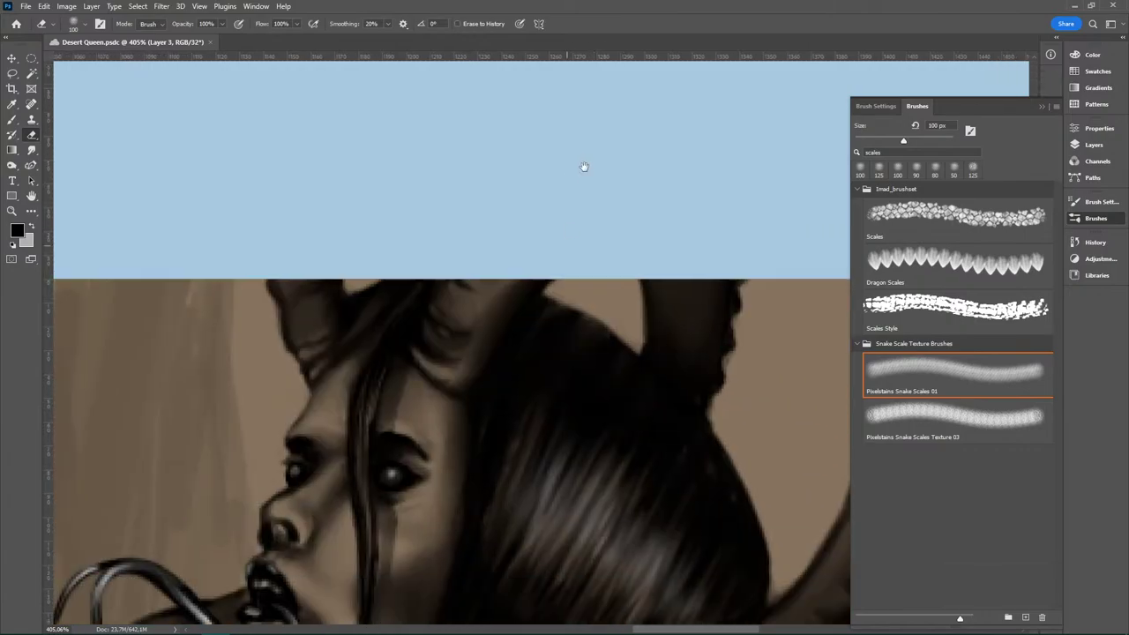
scroll(584, 166, down, 10)
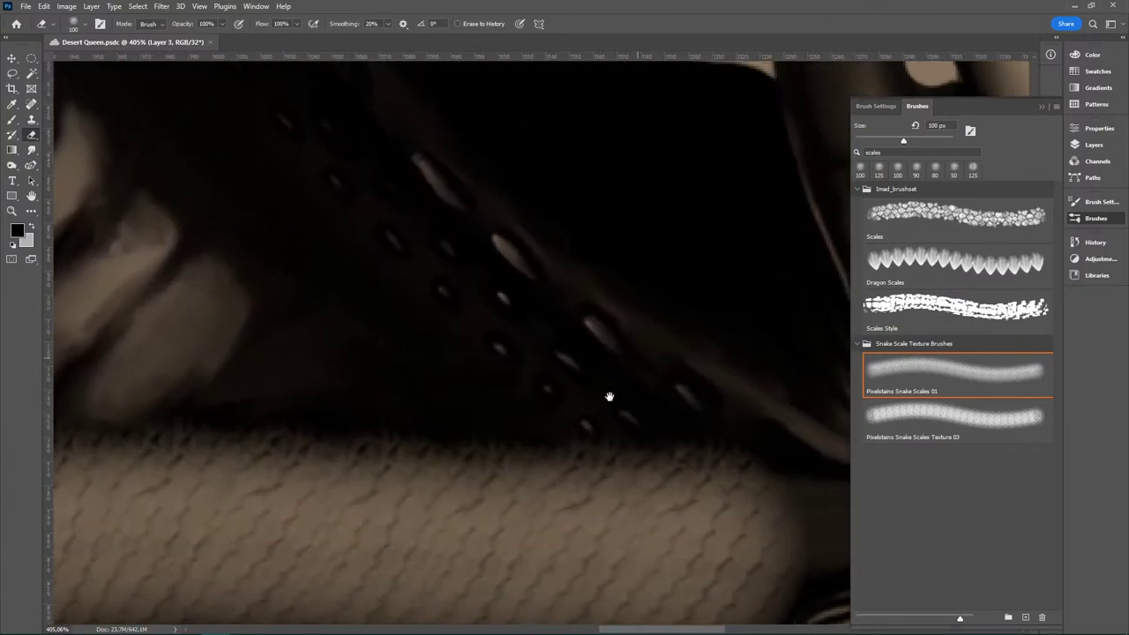
scroll(608, 396, down, 5)
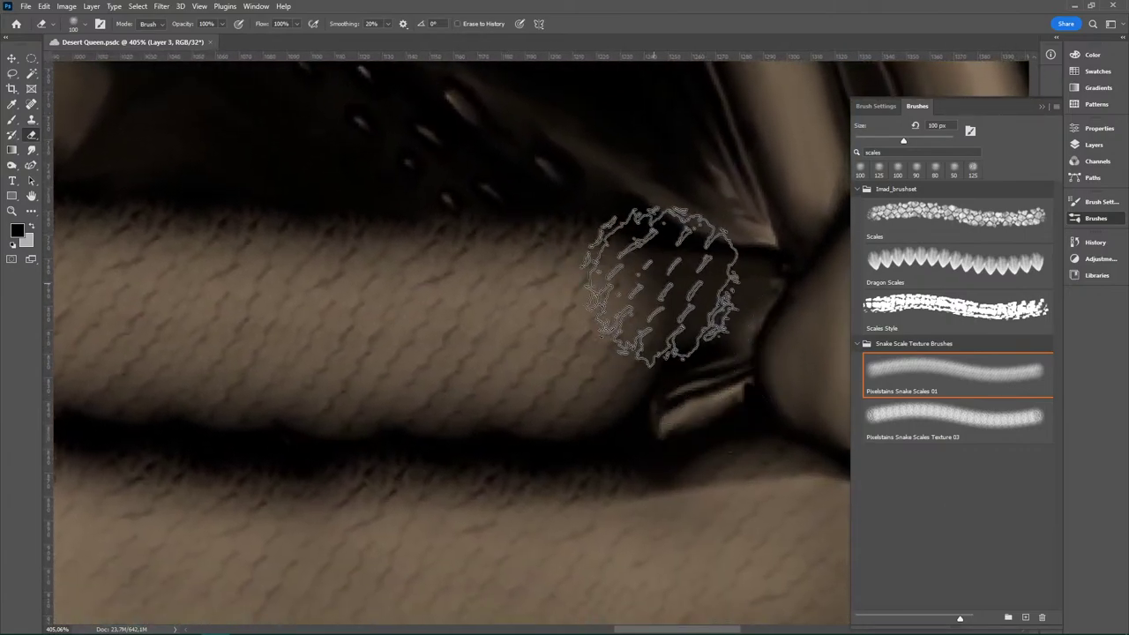
key(bracketleft)
key(bracketleft)
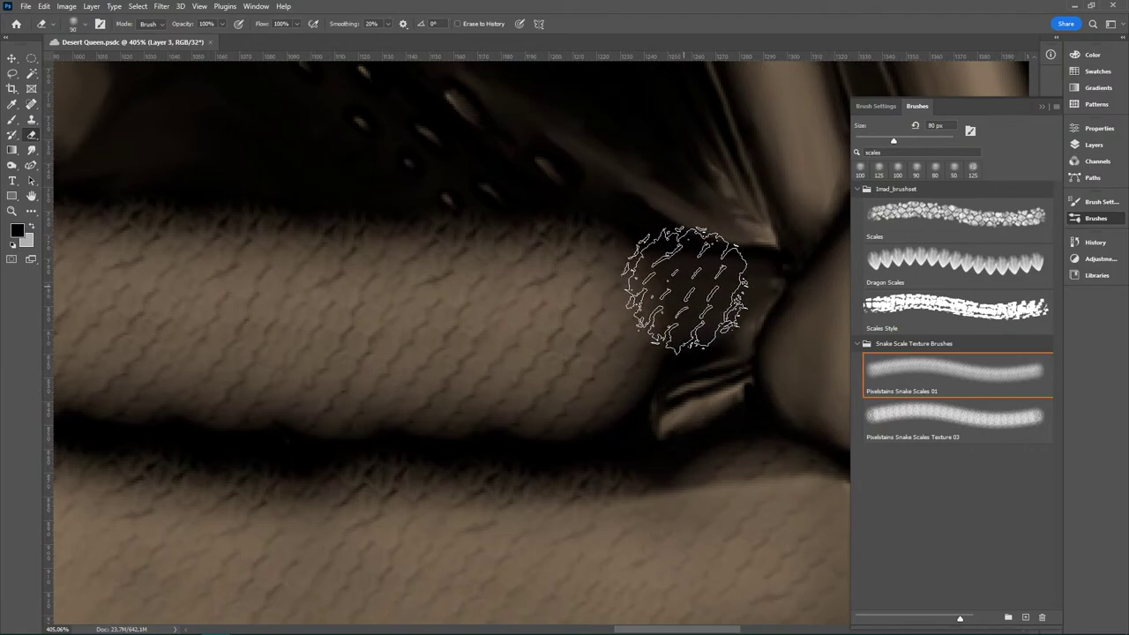
key(bracketleft)
key(bracketleft)
mouse_move(670, 283)
mouse_down()
mouse_move(713, 280)
mouse_move(716, 323)
mouse_move(630, 318)
mouse_up()
key(ctrl+z)
key(ctrl+z)
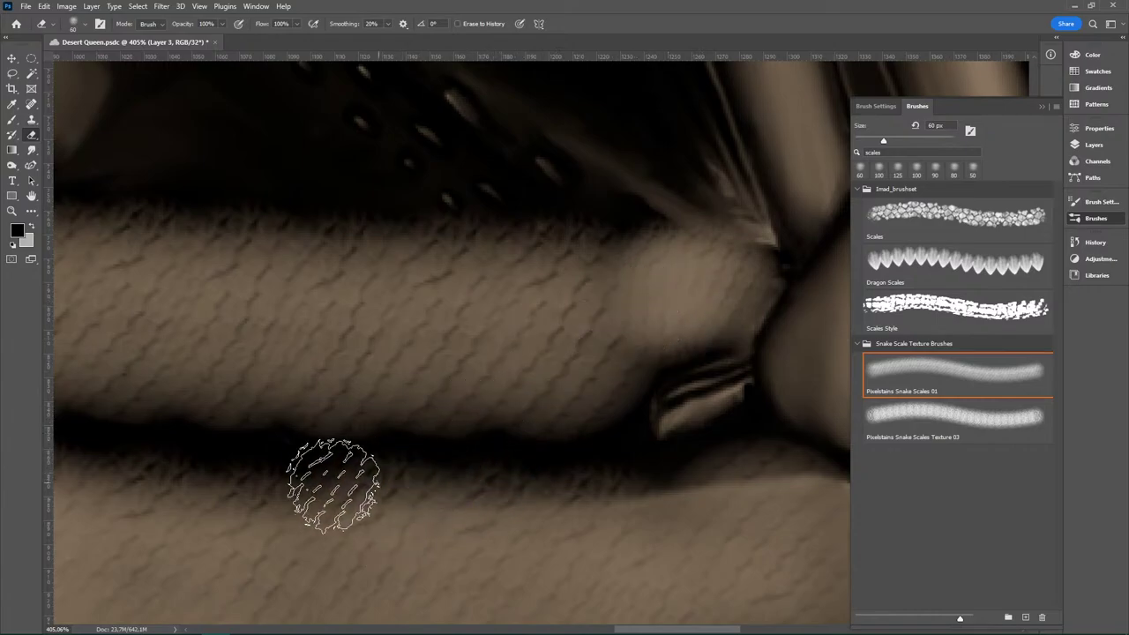
Step: Switch to the Mixer Brush Tool at 8 px and blend the inner end of the dark gap between the snake's coils
mouse_move(442, 445)
mouse_down()
mouse_move(647, 459)
mouse_move(721, 439)
mouse_up()
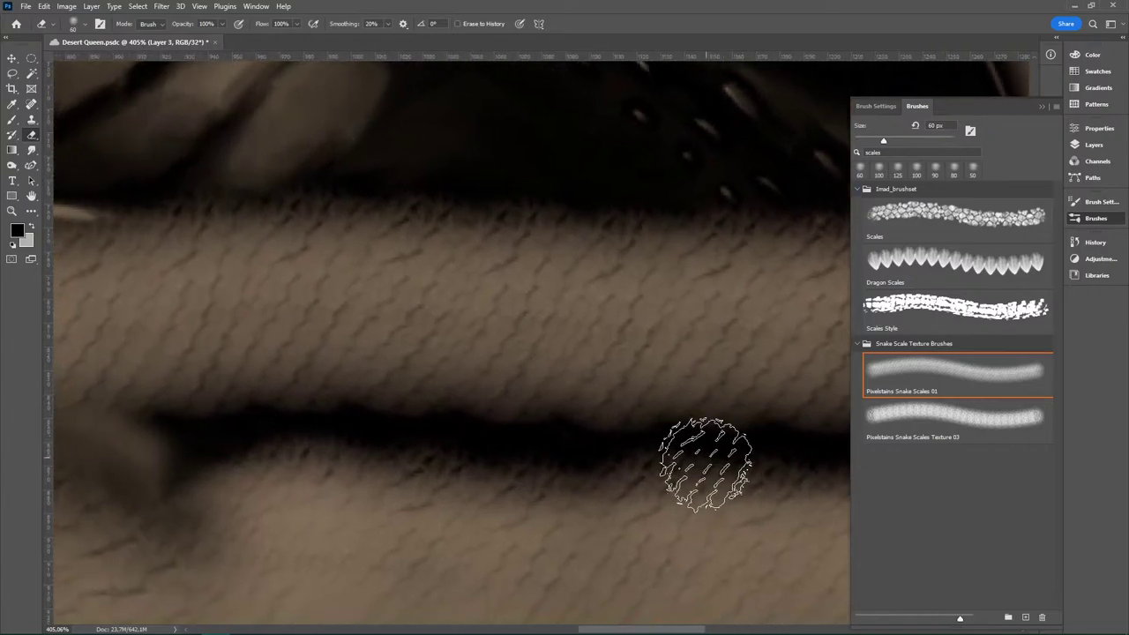
drag(701, 550, 467, 481)
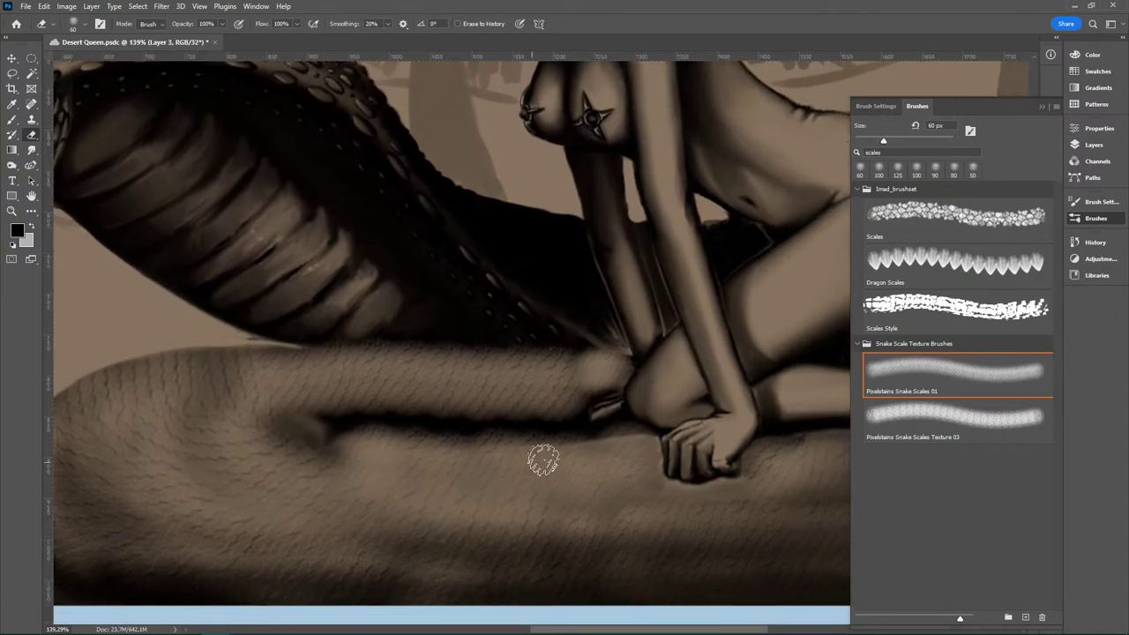
key(b)
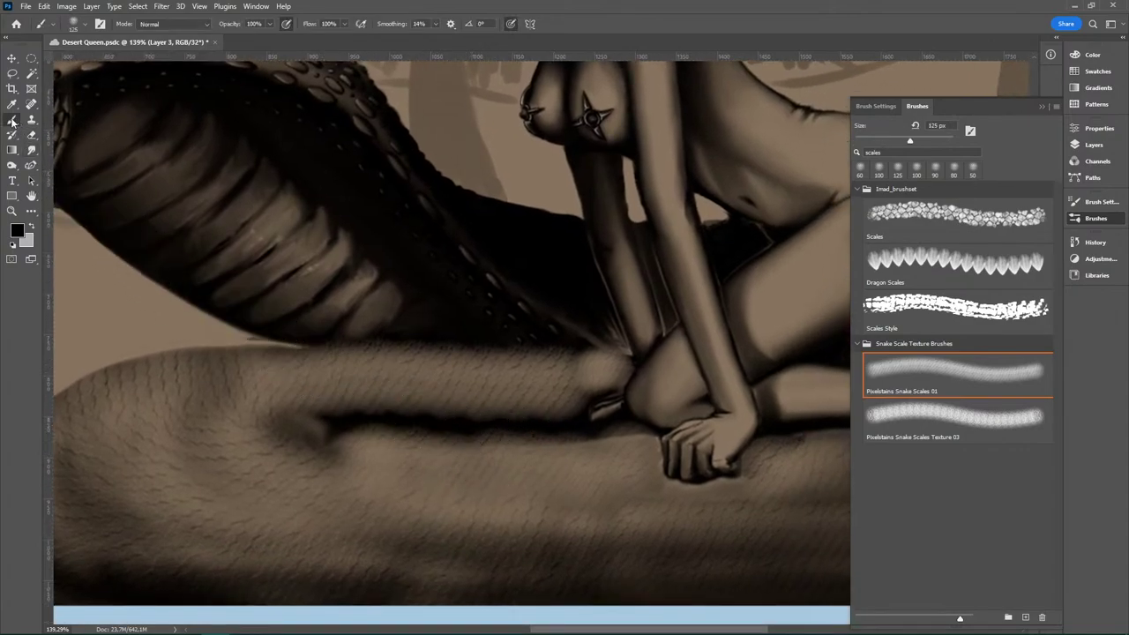
right_click(12, 122)
click(53, 153)
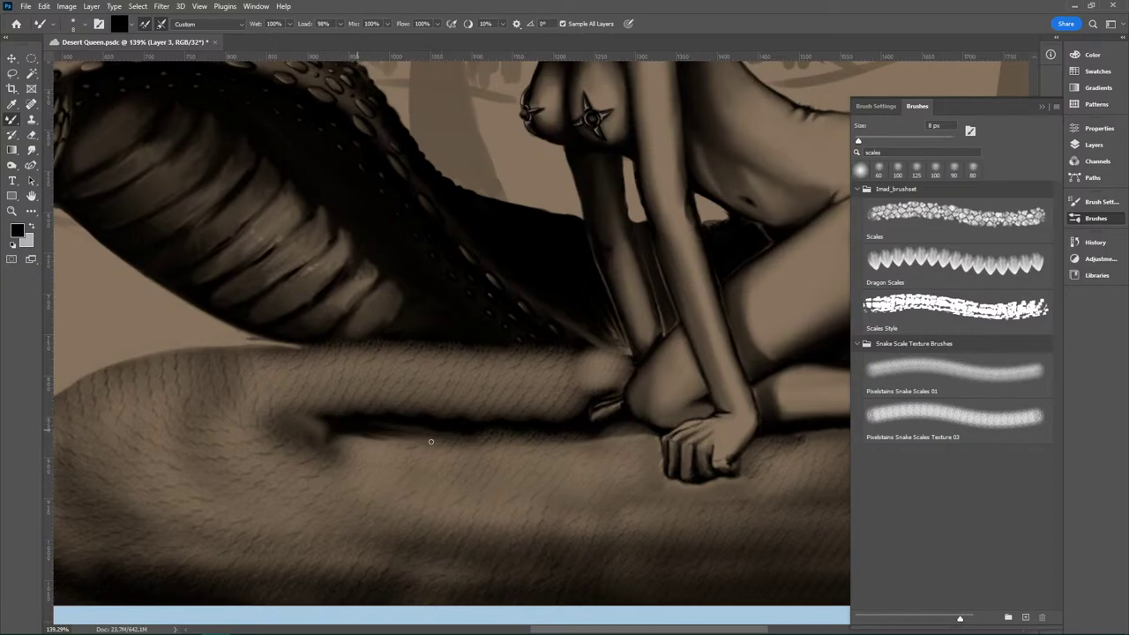
Step: Switch back to the Brush Tool with the Hard Round Pressure Opacity preset and set its size to 25 px
right_click(12, 124)
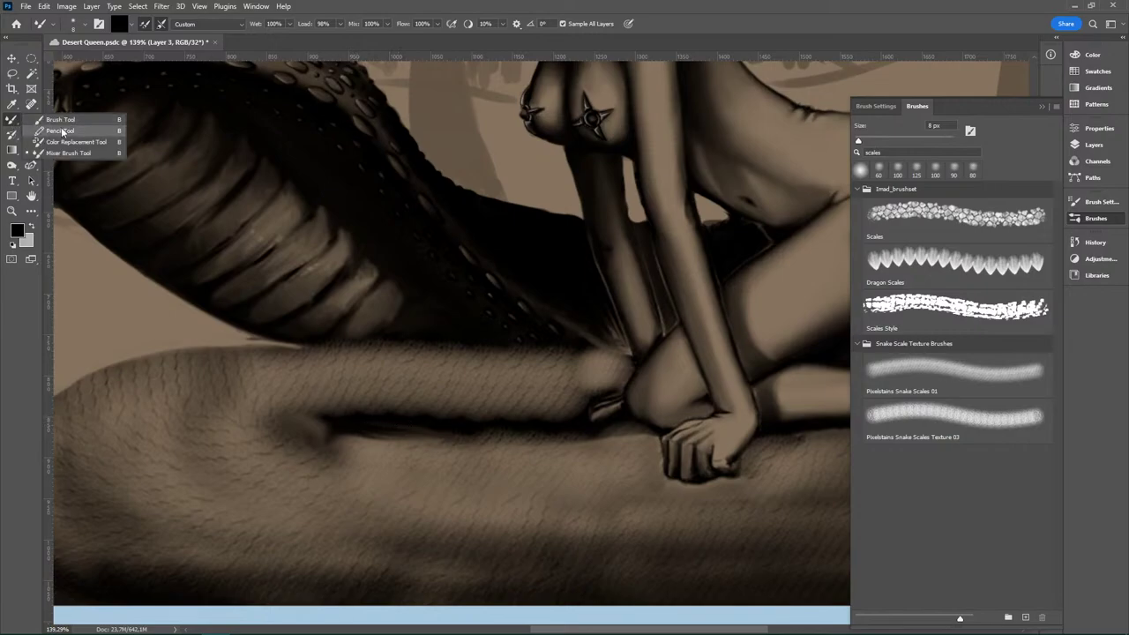
click(88, 116)
click(81, 27)
click(43, 133)
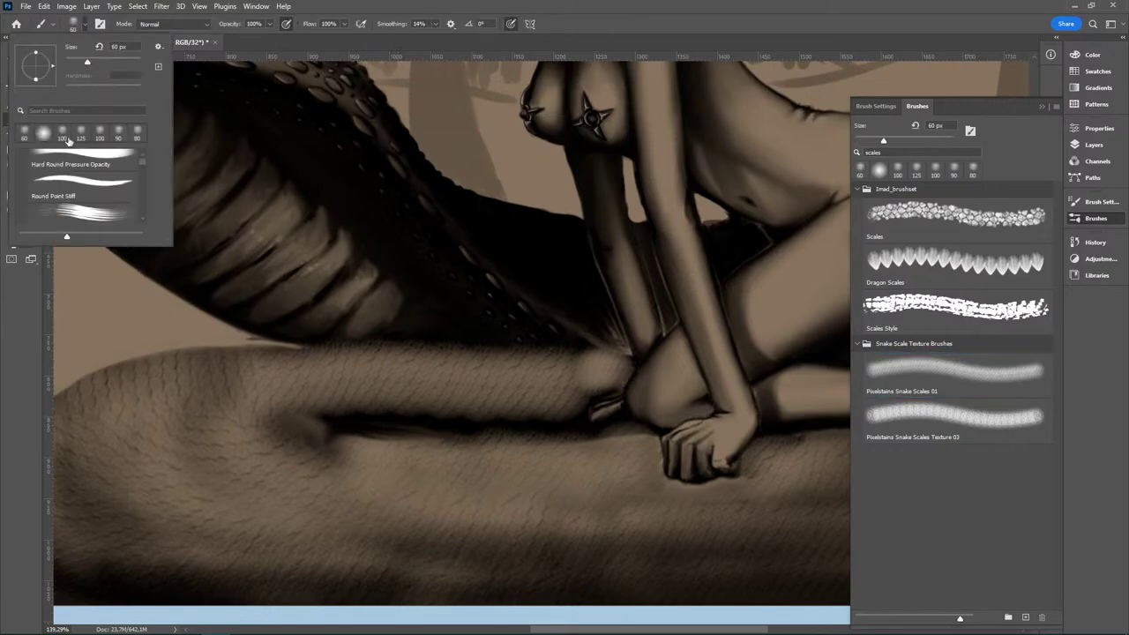
click(120, 168)
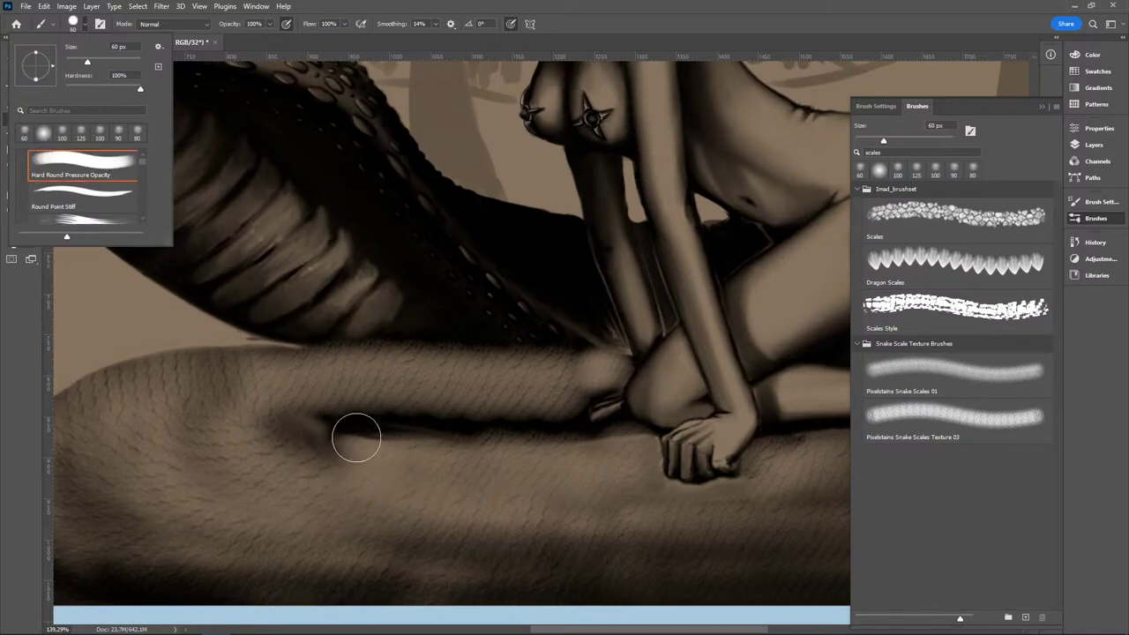
key(ctrl+plus)
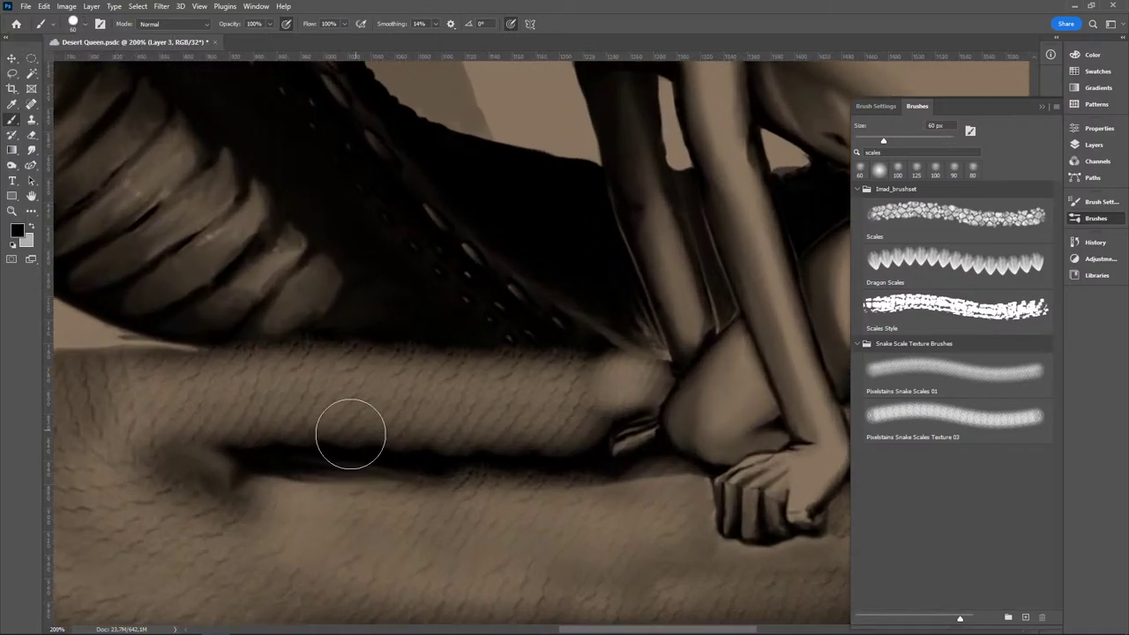
key(bracketleft)
key(bracketleft)
drag(303, 467, 402, 471)
mouse_move(291, 466)
mouse_down()
mouse_move(439, 480)
mouse_move(546, 465)
mouse_up()
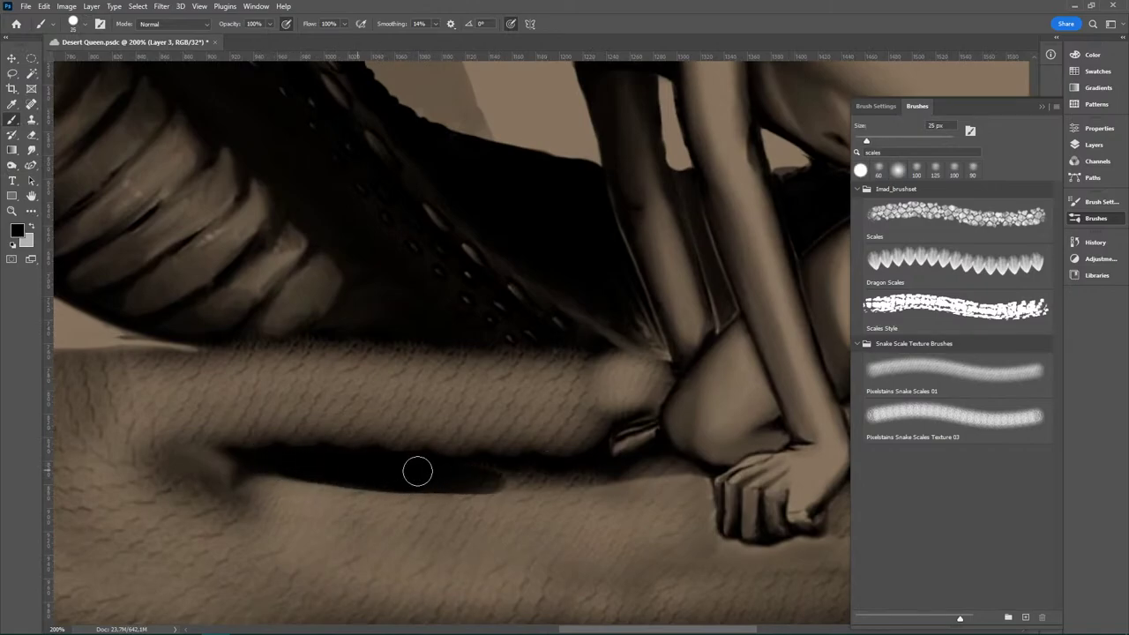
mouse_move(418, 472)
mouse_down()
mouse_move(552, 477)
mouse_move(376, 472)
mouse_move(457, 480)
mouse_move(568, 467)
mouse_move(437, 468)
mouse_move(543, 476)
mouse_up()
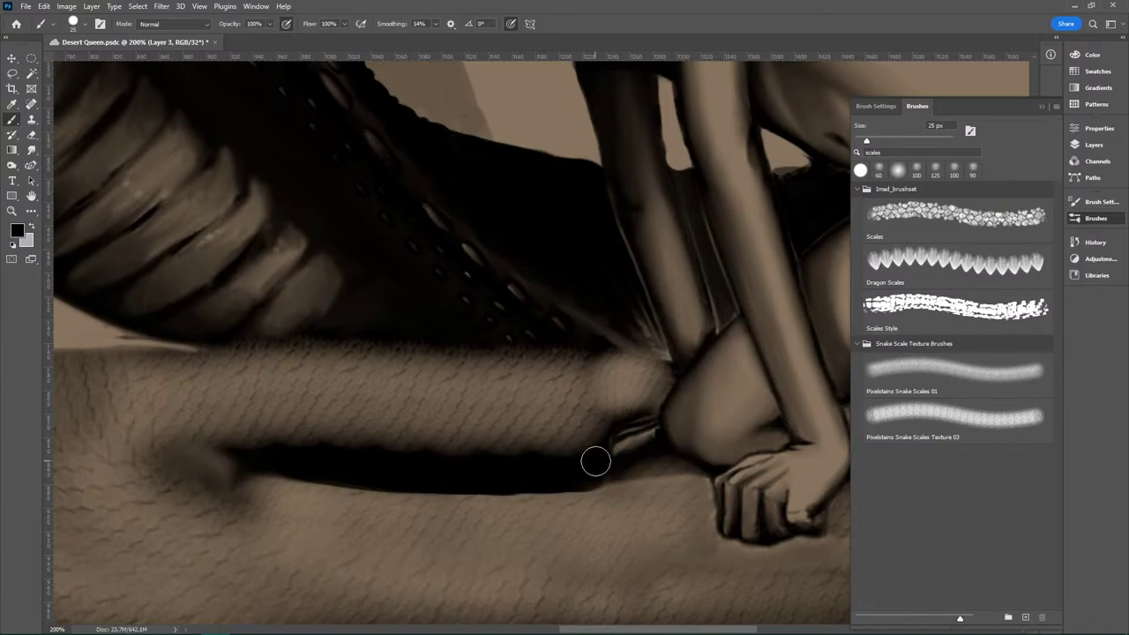
key(ctrl+z)
key(ctrl+z)
key(ctrl+z)
key(ctrl+z)
key(ctrl+z)
key(ctrl+z)
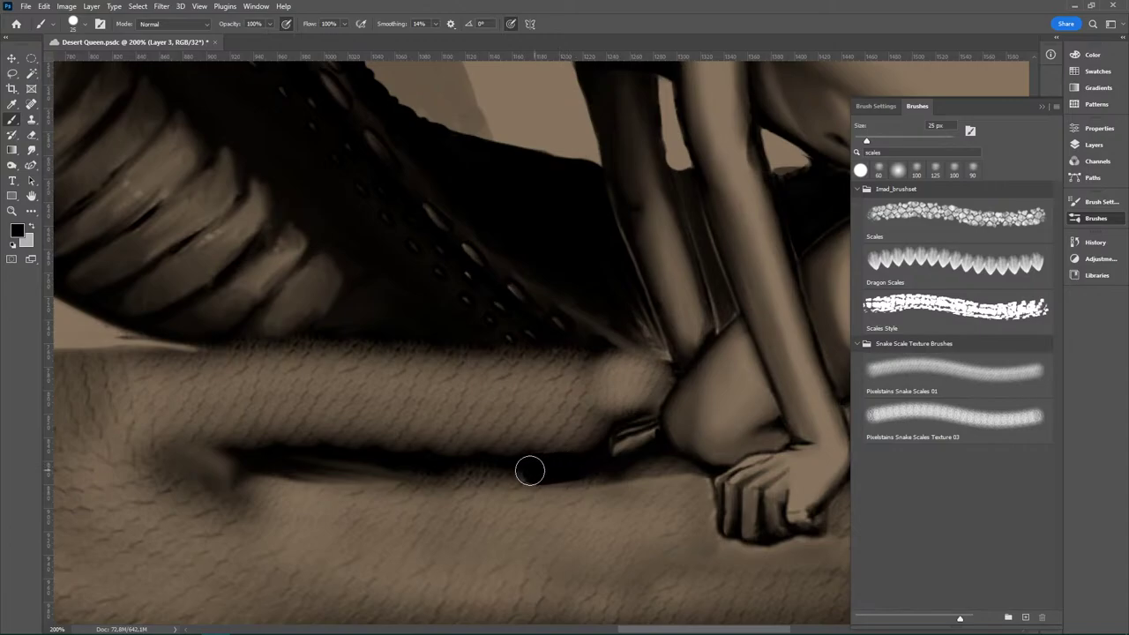
Step: Paint the gap between the snake's two coils solid black with the 25 px hard round brush
drag(530, 471, 257, 460)
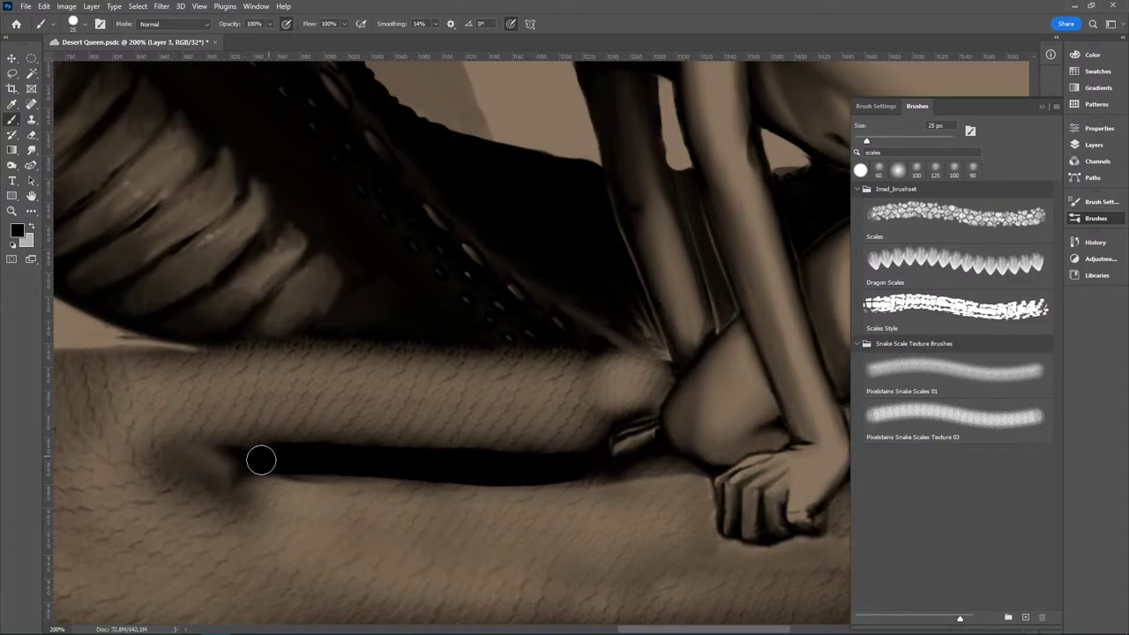
drag(298, 467, 388, 470)
key(ctrl+z)
drag(572, 454, 479, 463)
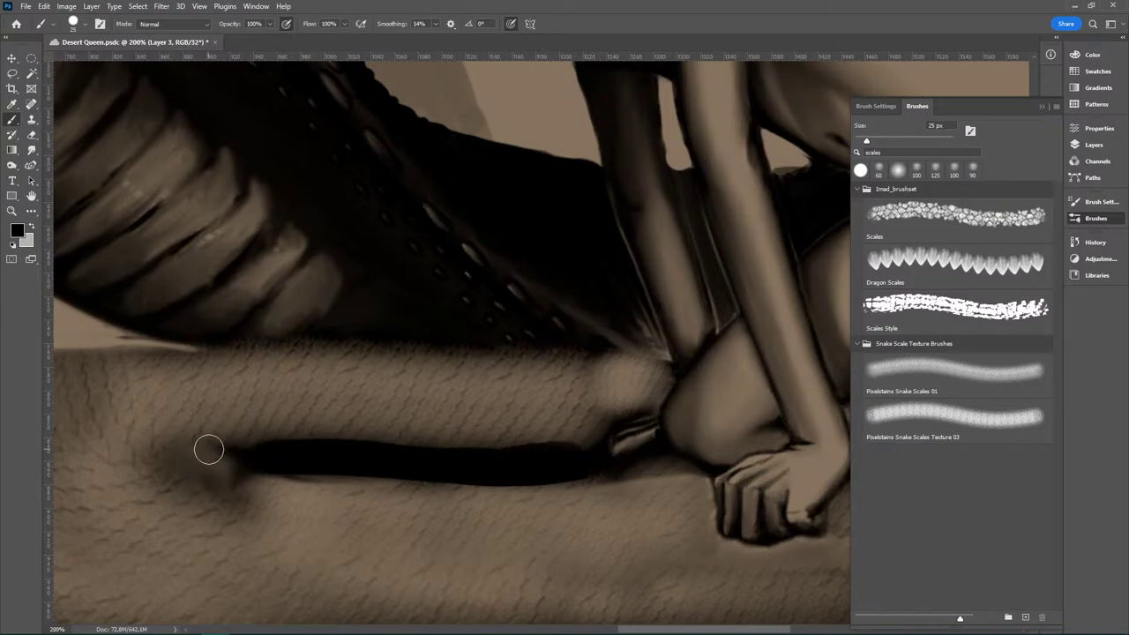
Step: Repaint the gap's upper edge, then shade the upper coil's underside and knee-side end black with the 60 px scale-textured brush
key(ctrl+z)
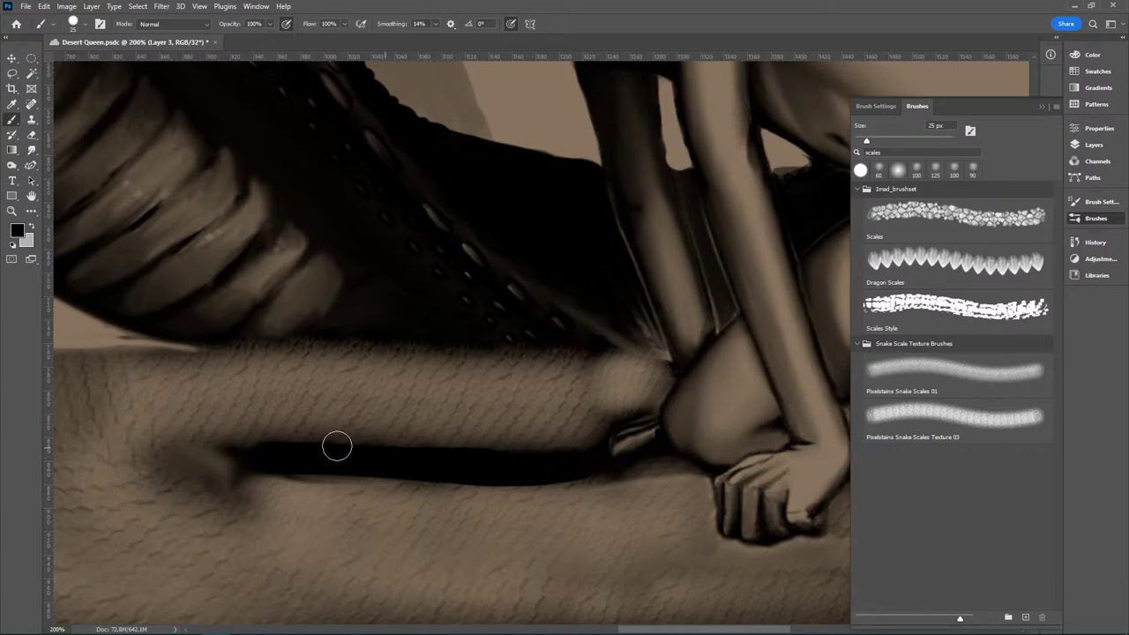
drag(574, 449, 366, 437)
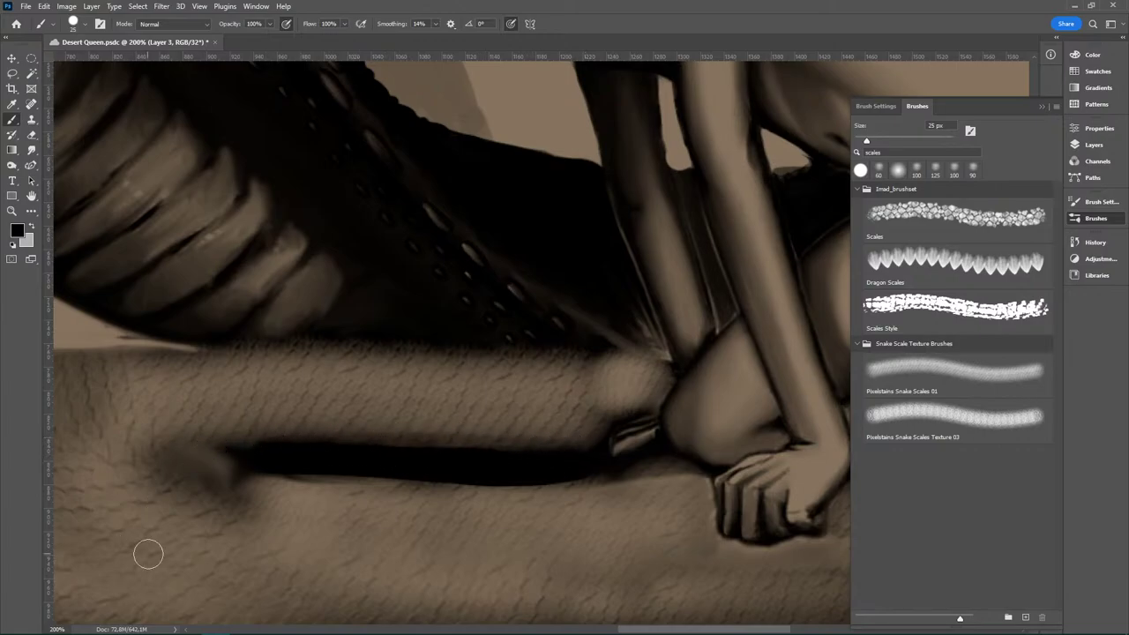
key(e)
key(b)
click(83, 26)
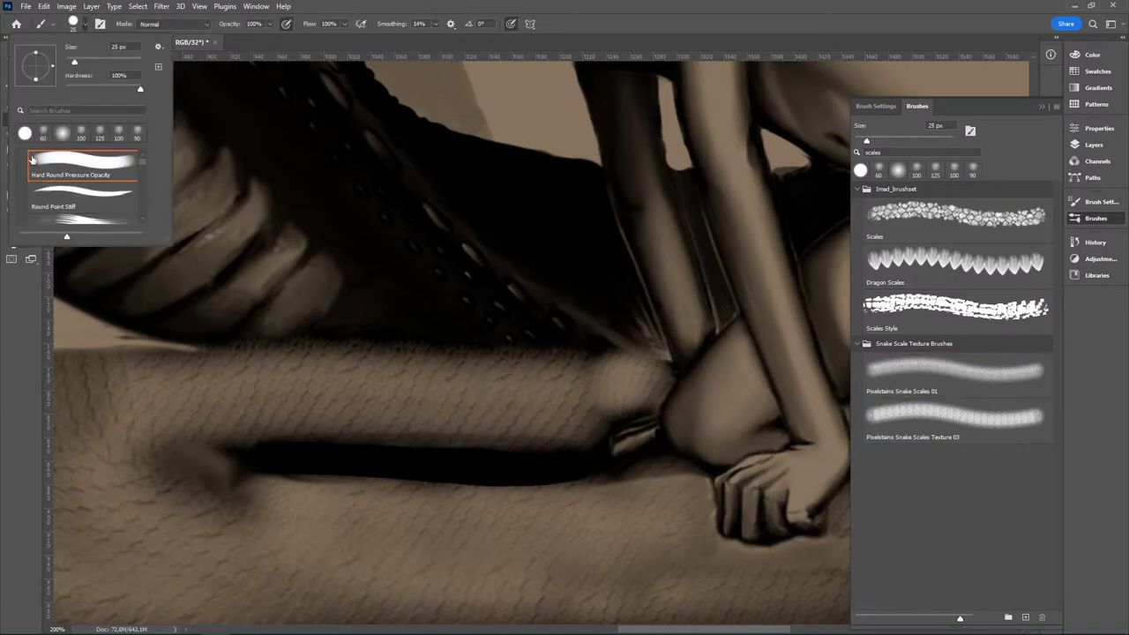
double_click(43, 132)
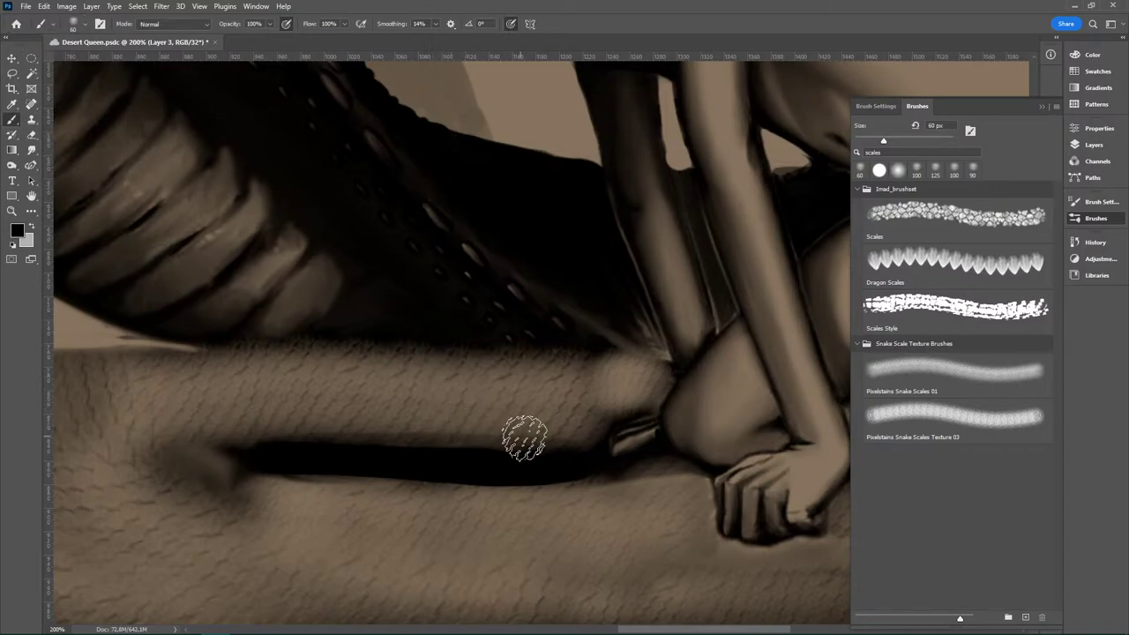
mouse_move(524, 436)
mouse_down()
mouse_move(570, 451)
mouse_move(273, 446)
mouse_move(564, 437)
mouse_move(316, 435)
mouse_move(477, 426)
mouse_move(394, 423)
mouse_move(555, 429)
mouse_up()
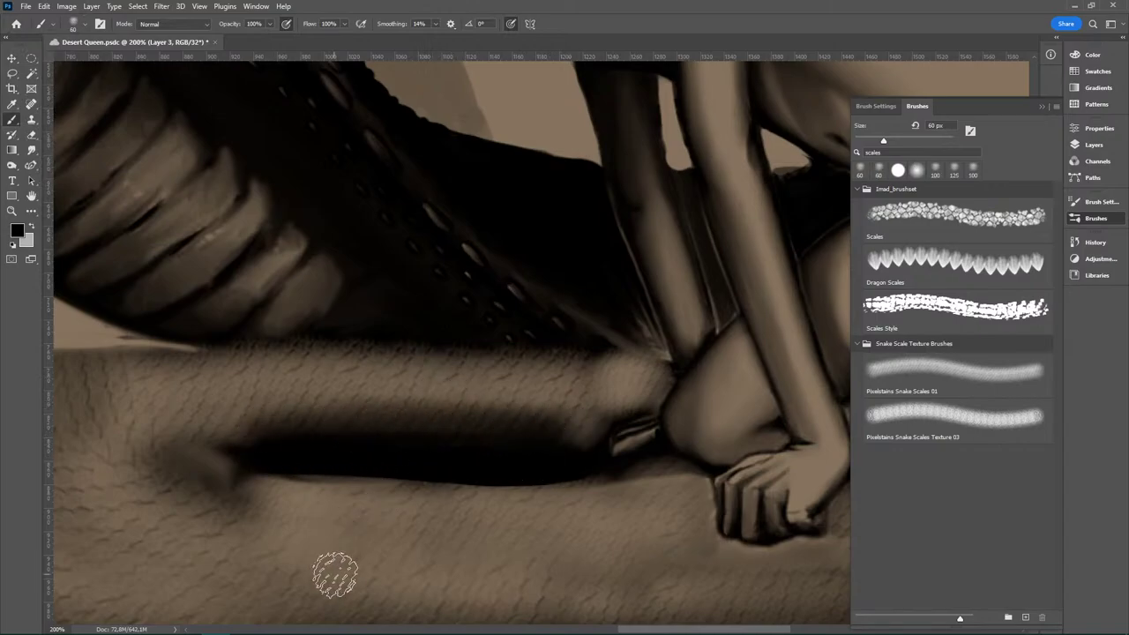
key(ctrl+z)
mouse_move(582, 444)
mouse_down()
mouse_move(338, 444)
mouse_move(574, 453)
mouse_move(171, 446)
mouse_up()
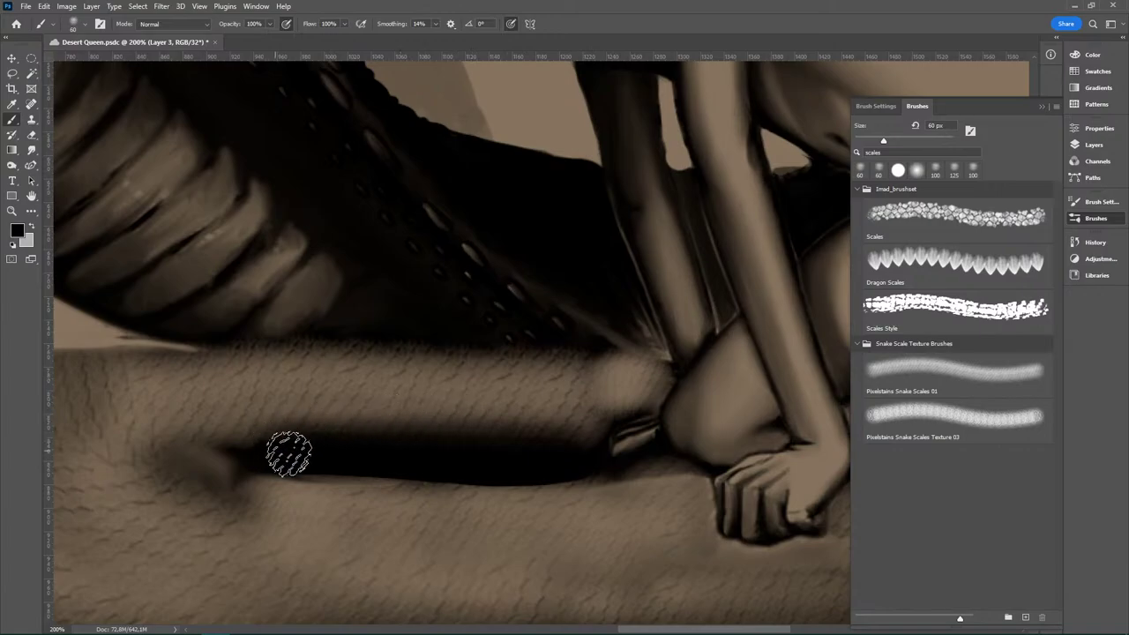
mouse_move(587, 383)
mouse_down()
mouse_move(650, 378)
mouse_move(557, 433)
mouse_up()
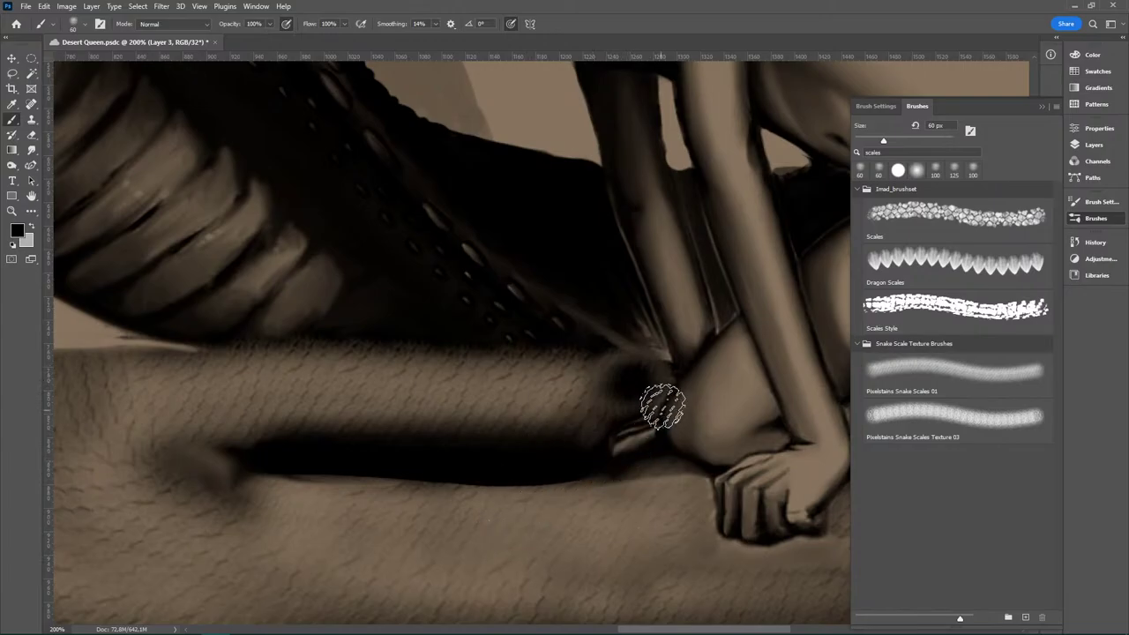
Step: Blend the upper coil's top edge into the dark body above it with the Mixer Brush Tool at 8 px
key(ctrl+space)
mouse_move(645, 411)
mouse_down()
mouse_move(721, 418)
mouse_move(685, 429)
mouse_up()
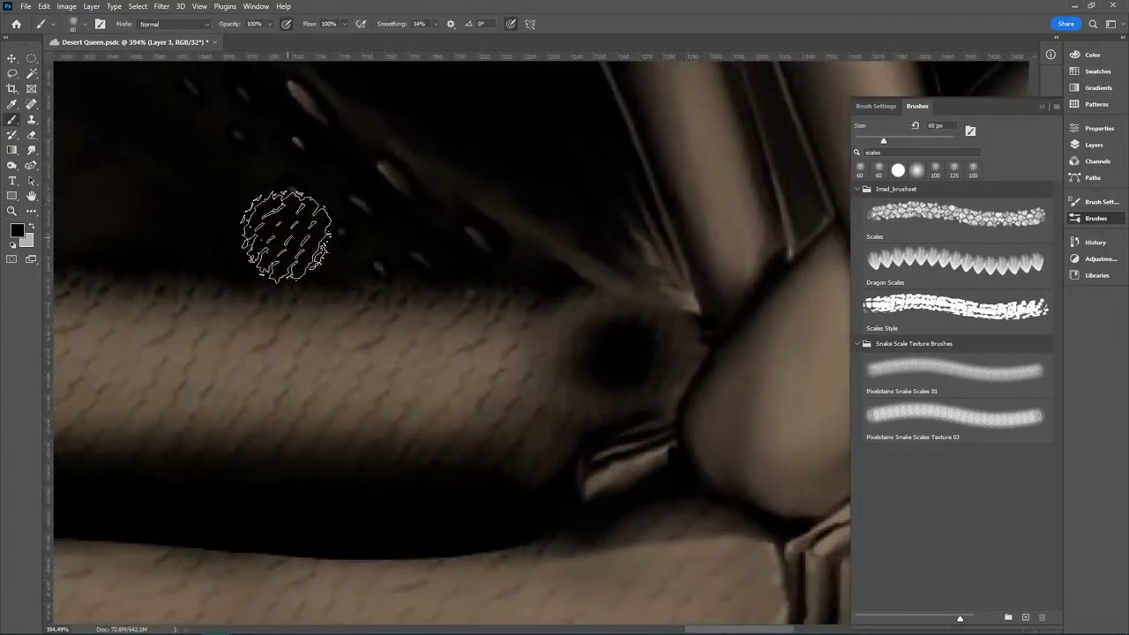
right_click(12, 123)
click(79, 153)
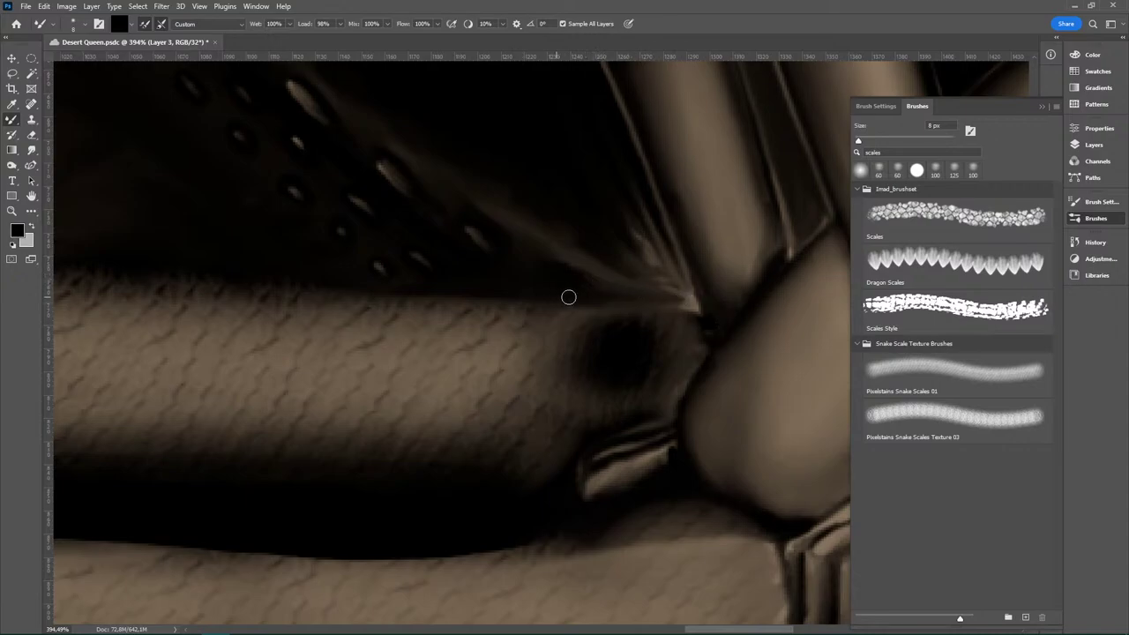
mouse_move(392, 465)
mouse_down()
mouse_move(629, 469)
mouse_move(766, 490)
mouse_up()
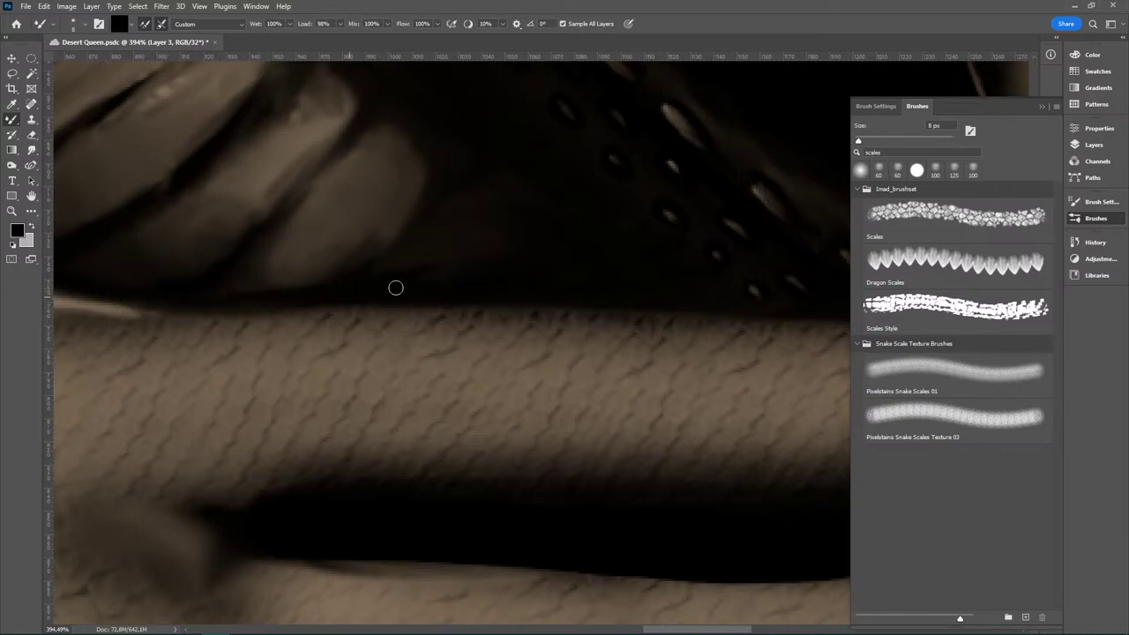
drag(320, 432, 743, 448)
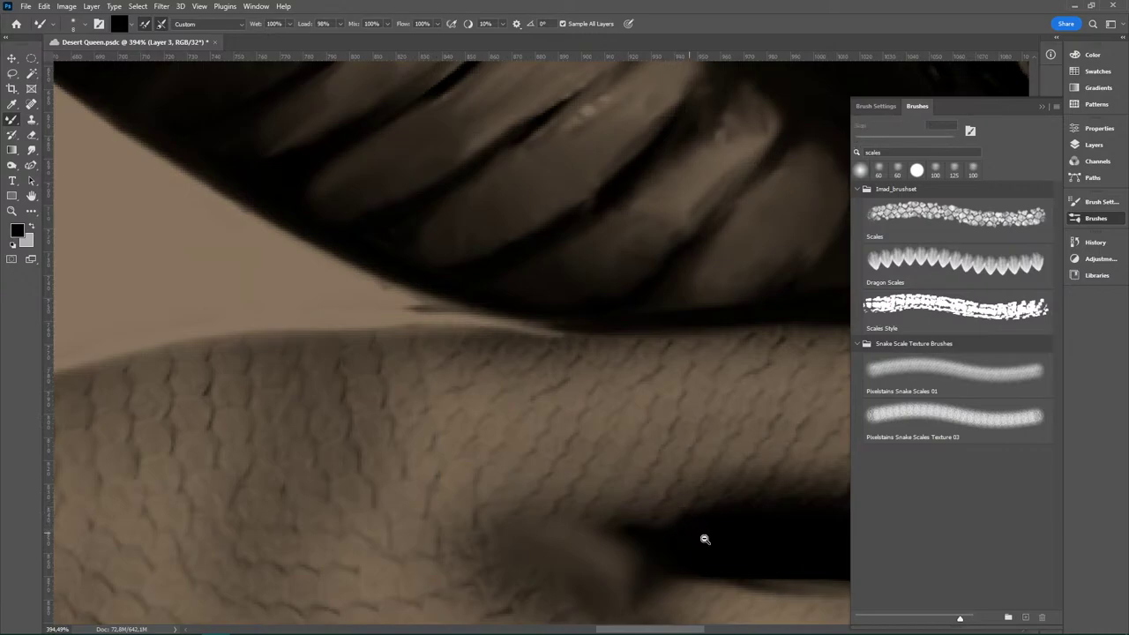
drag(709, 539, 499, 280)
drag(672, 507, 631, 496)
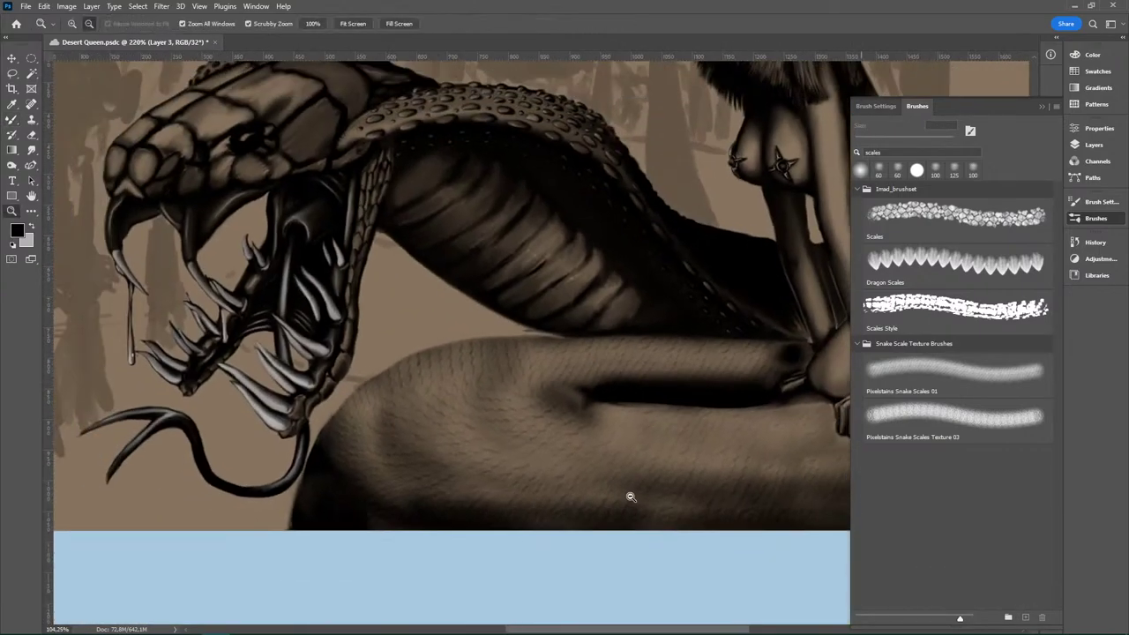
key(b)
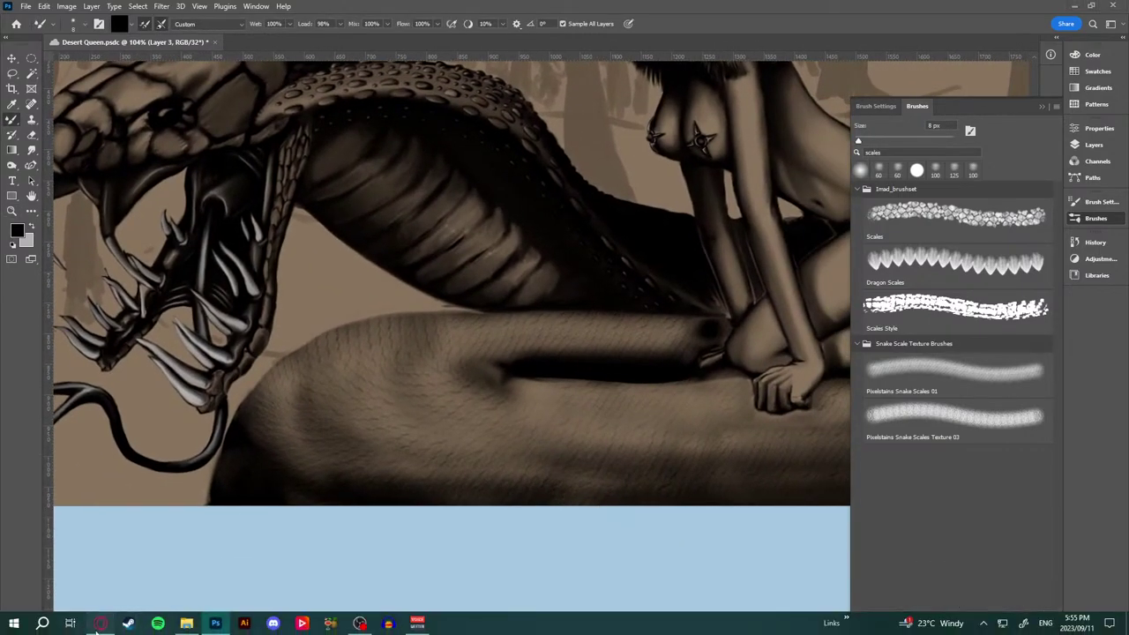
click(100, 624)
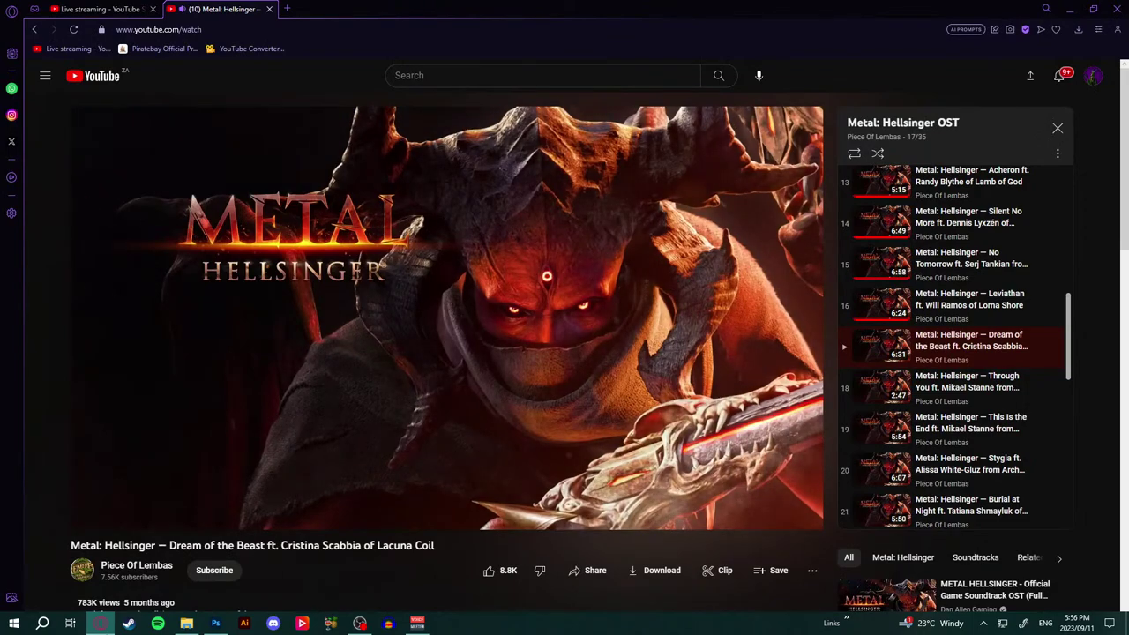
click(103, 624)
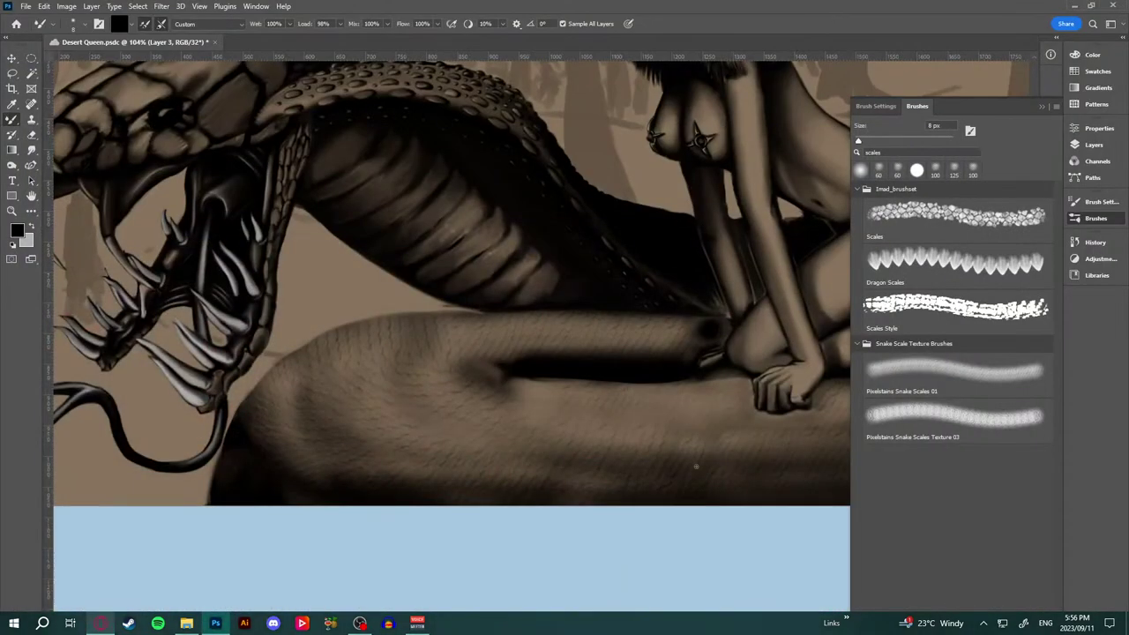
Step: Switch back to the Brush Tool and paint the upper coil's end beside the woman's knee black with the 60 px scale-textured brush
key(z)
drag(712, 349, 789, 334)
drag(761, 373, 635, 421)
key(b)
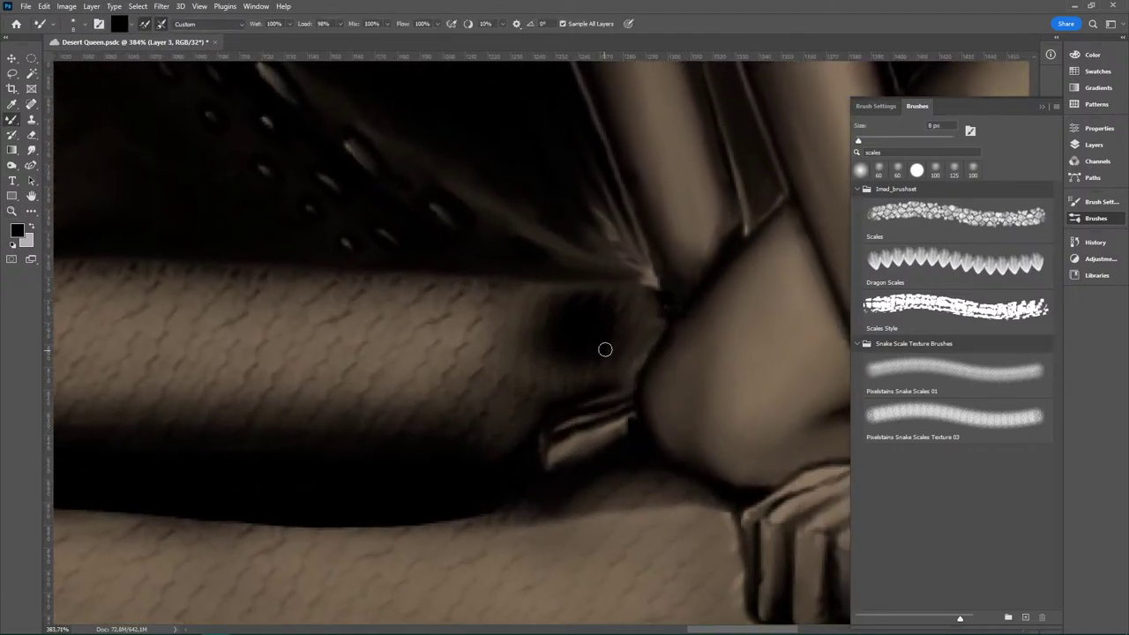
right_click(15, 119)
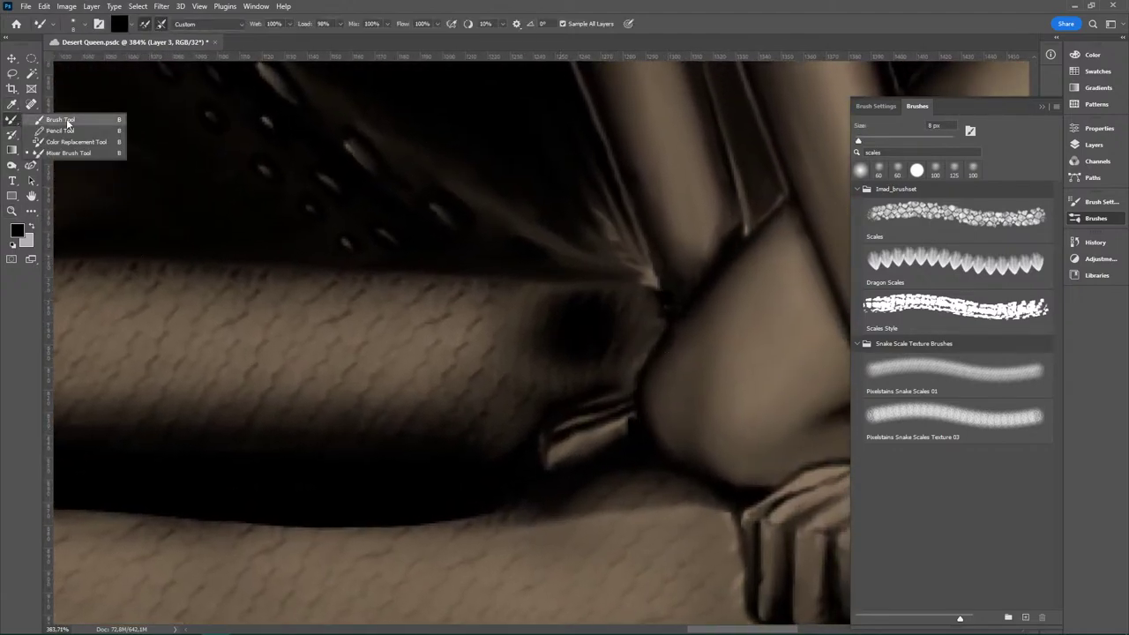
click(66, 119)
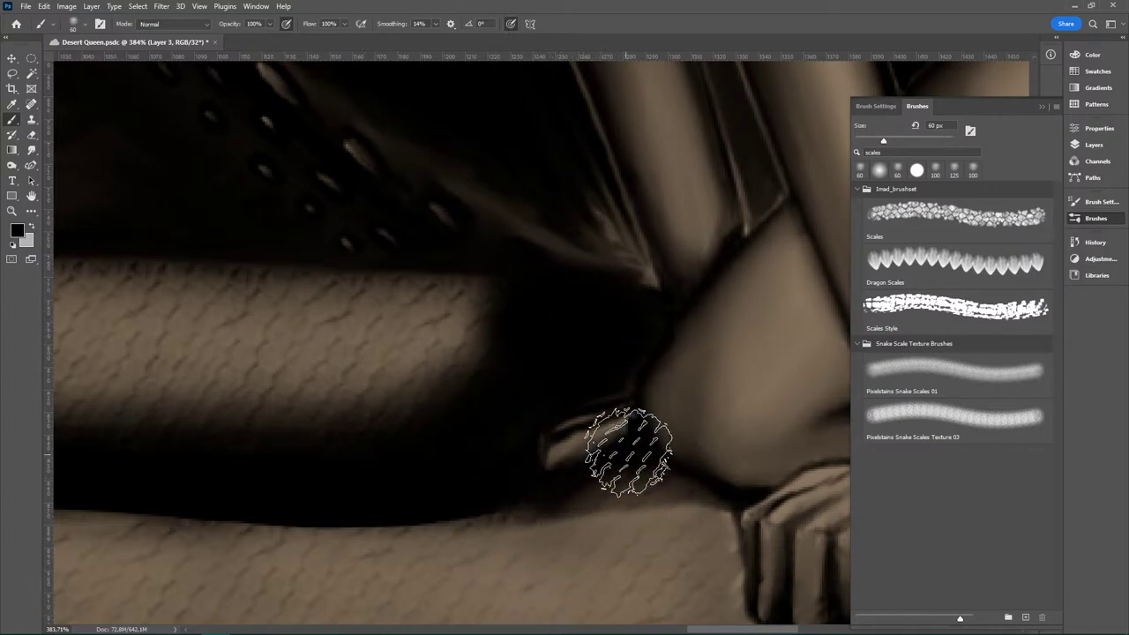
Step: Extend the black shadow around the inner end of the gap between the snake's coils with the 60 px scale-textured brush
key(z)
drag(623, 500, 582, 520)
drag(467, 507, 570, 477)
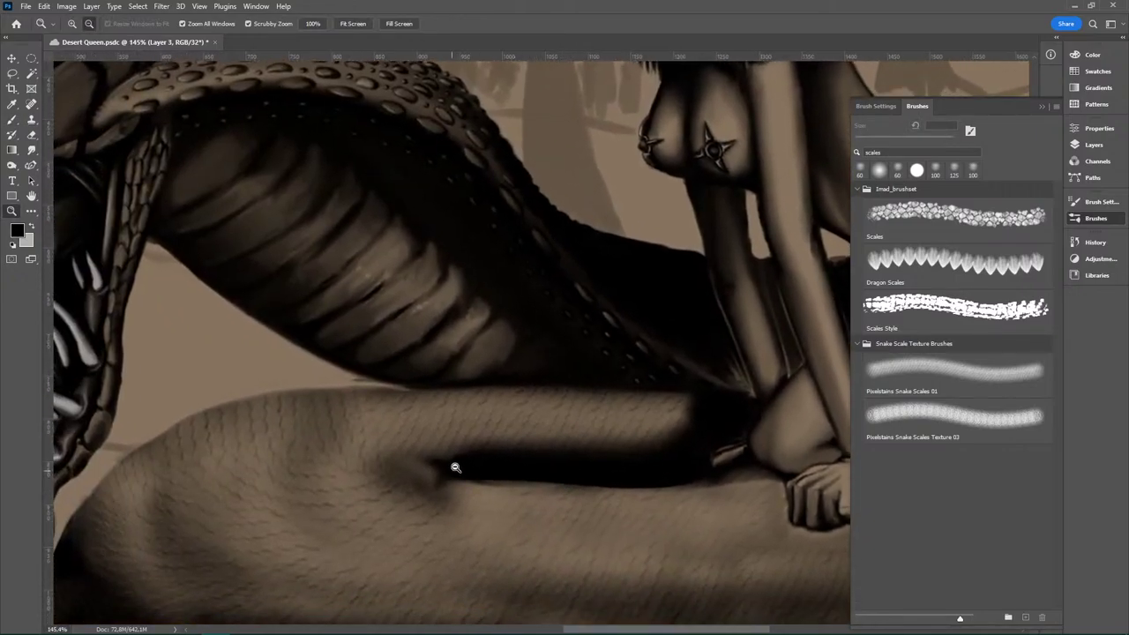
key(b)
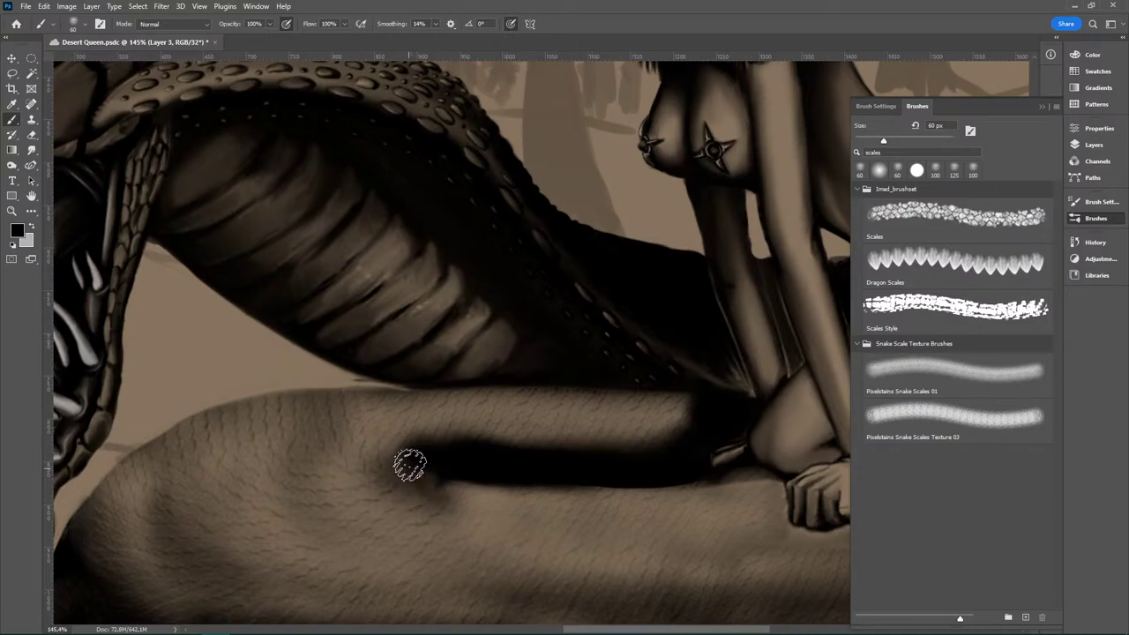
mouse_move(409, 465)
mouse_down()
mouse_move(392, 434)
mouse_move(411, 451)
mouse_move(378, 440)
mouse_move(426, 438)
mouse_move(358, 473)
mouse_move(473, 471)
mouse_move(385, 418)
mouse_move(589, 413)
mouse_move(524, 419)
mouse_move(479, 452)
mouse_move(443, 454)
mouse_move(391, 481)
mouse_move(451, 465)
mouse_move(402, 470)
mouse_move(451, 472)
mouse_move(411, 486)
mouse_move(490, 466)
mouse_move(430, 475)
mouse_move(550, 483)
mouse_move(443, 474)
mouse_move(478, 483)
mouse_move(542, 478)
mouse_move(442, 466)
mouse_move(616, 476)
mouse_move(469, 466)
mouse_move(526, 486)
mouse_move(651, 456)
mouse_up()
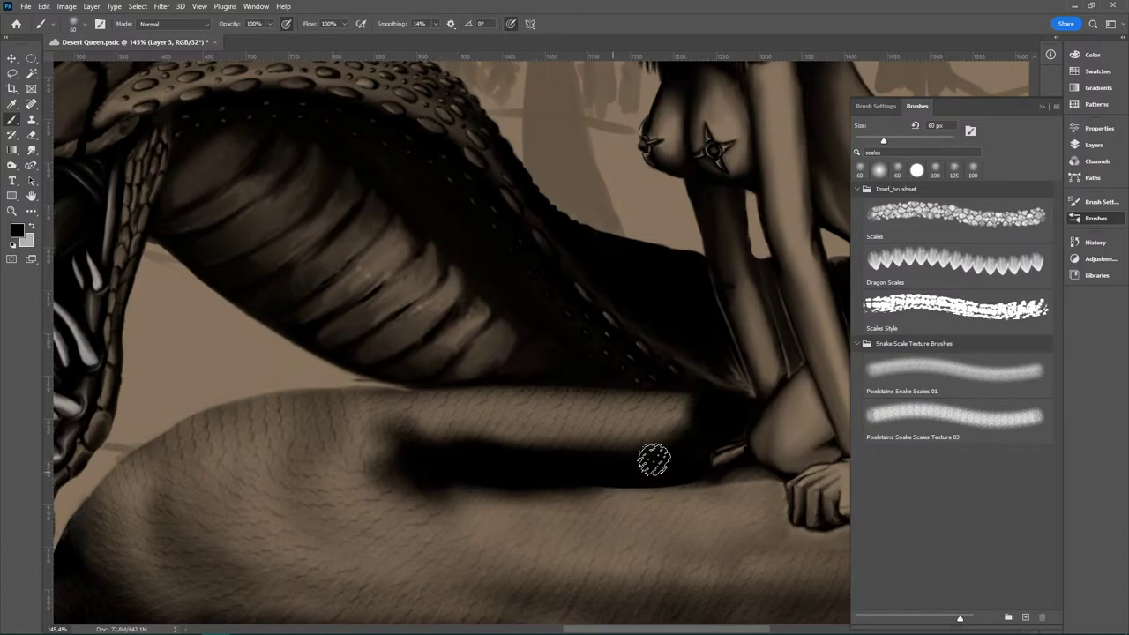
Step: Undo the last strokes around the gap and repaint the soft black shadow along its lower edge and inner end
key(ctrl+z)
key(ctrl+z)
key(ctrl+z)
key(ctrl+z)
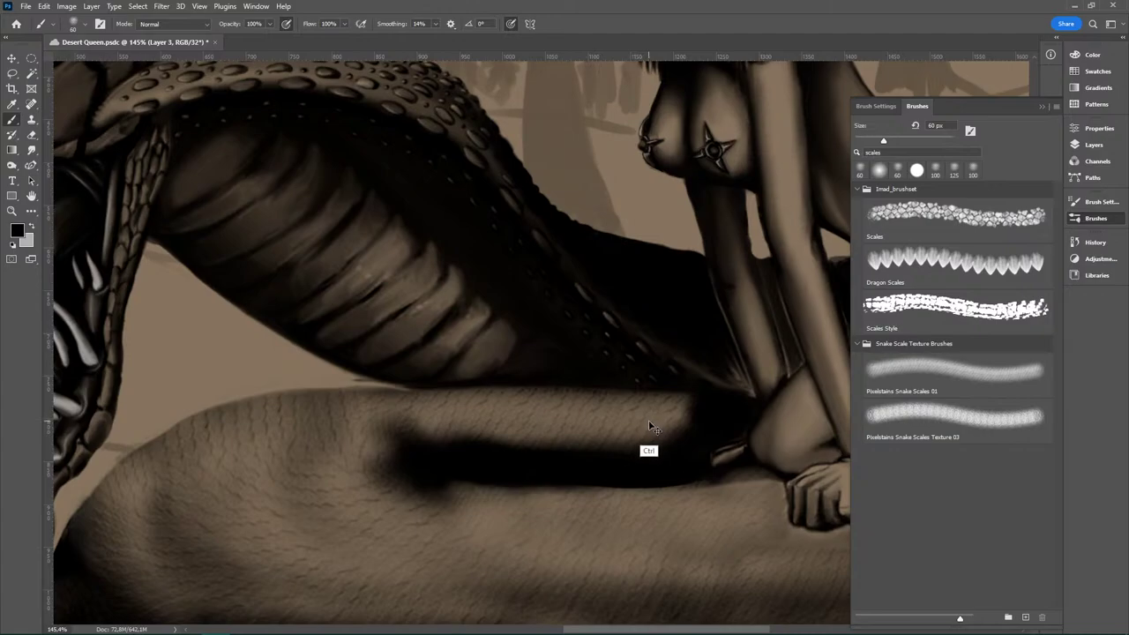
key(ctrl+z)
key(ctrl+z)
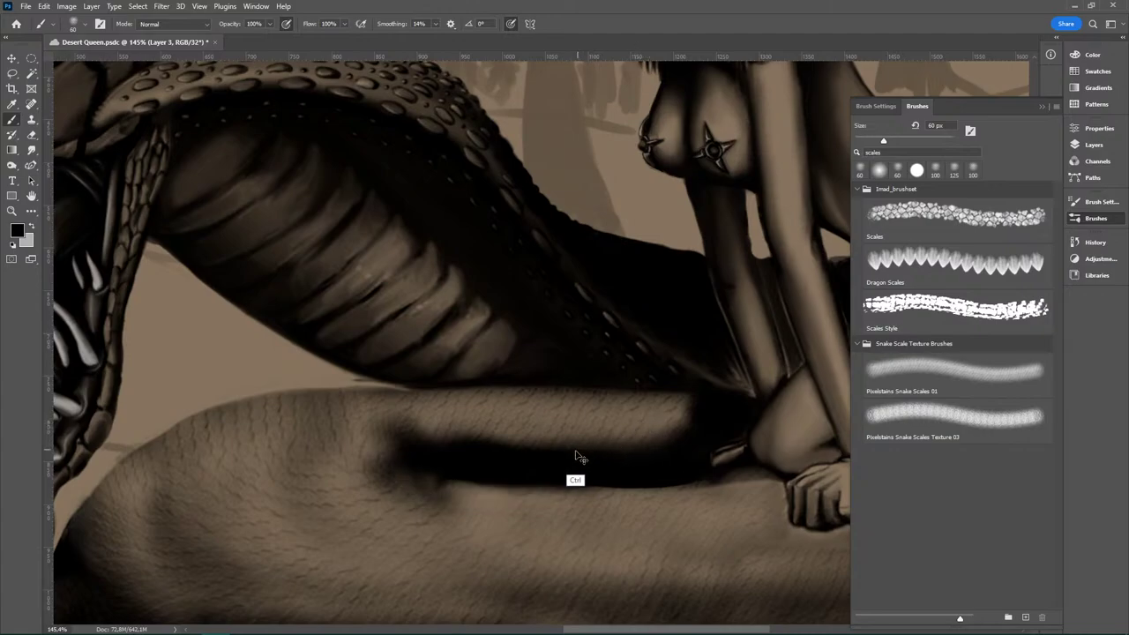
key(ctrl+z)
mouse_move(458, 476)
mouse_down()
mouse_move(615, 487)
mouse_move(419, 480)
mouse_move(694, 473)
mouse_move(636, 488)
mouse_move(508, 479)
mouse_move(415, 456)
mouse_up()
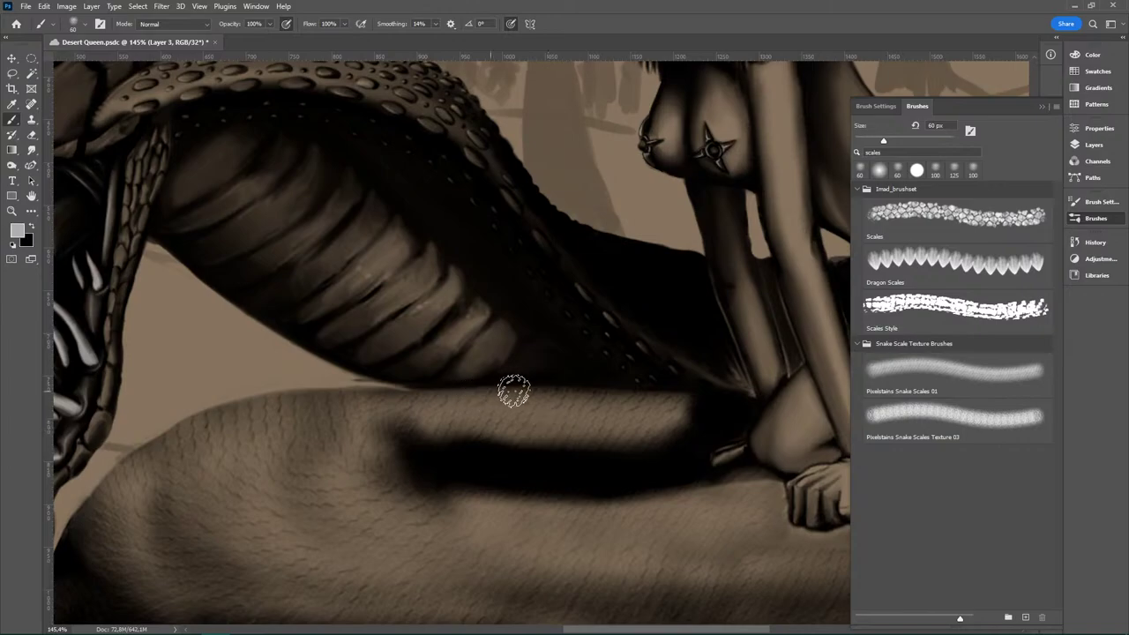
Step: Try light grey 60 px scale strokes along the upper coil's underside and on the coil's outer bend
drag(415, 448, 718, 434)
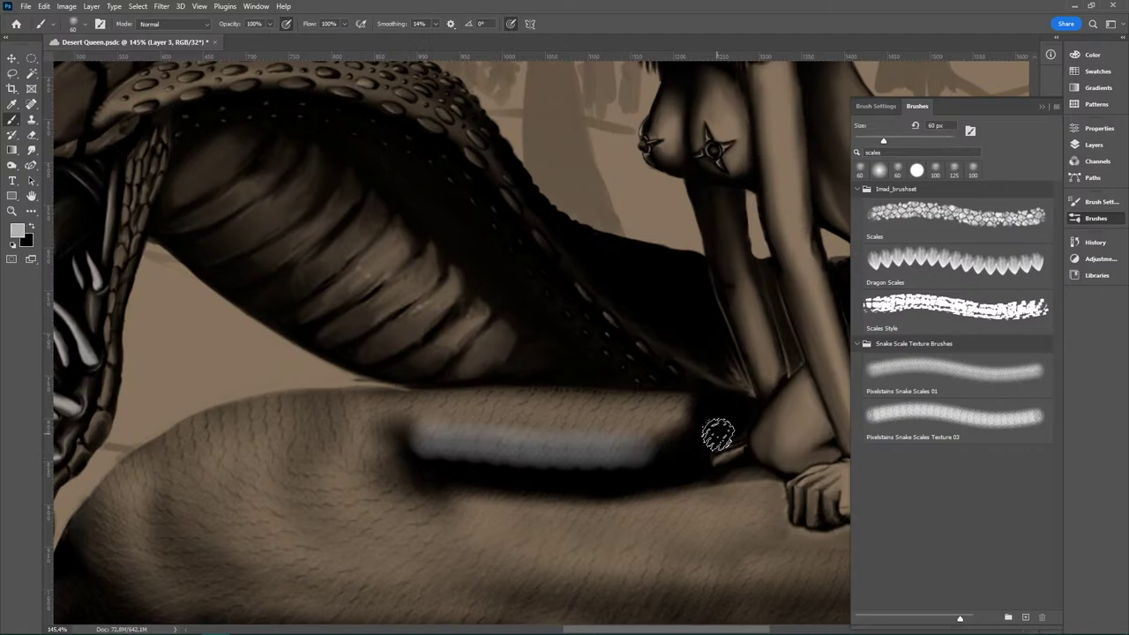
key(ctrl+z)
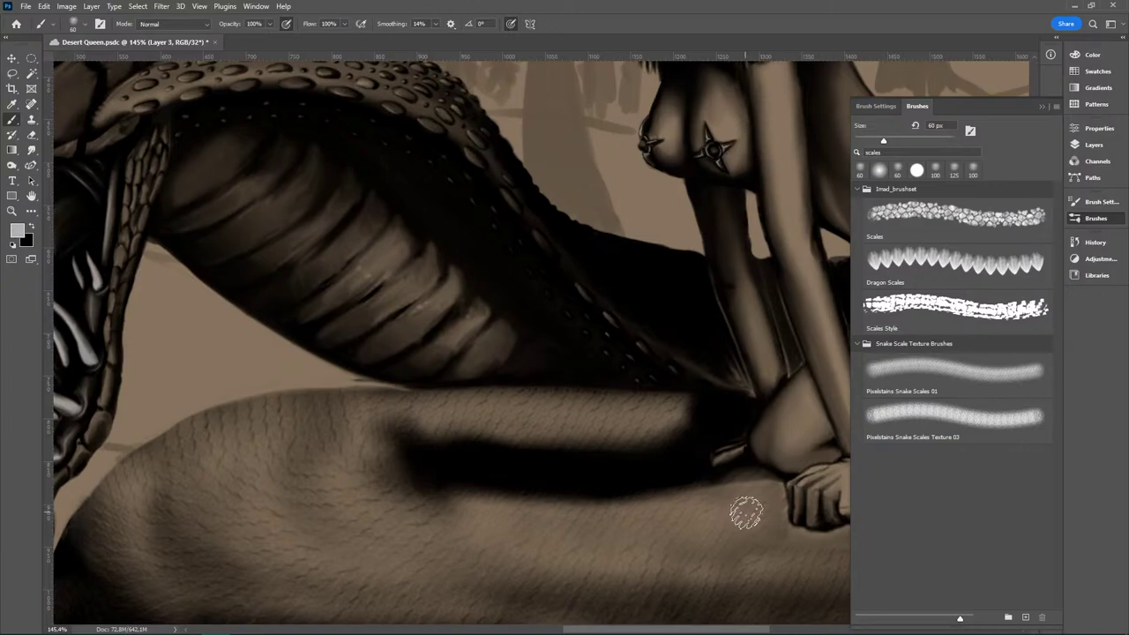
mouse_move(694, 502)
mouse_down()
mouse_move(676, 497)
mouse_move(758, 456)
mouse_move(750, 429)
mouse_up()
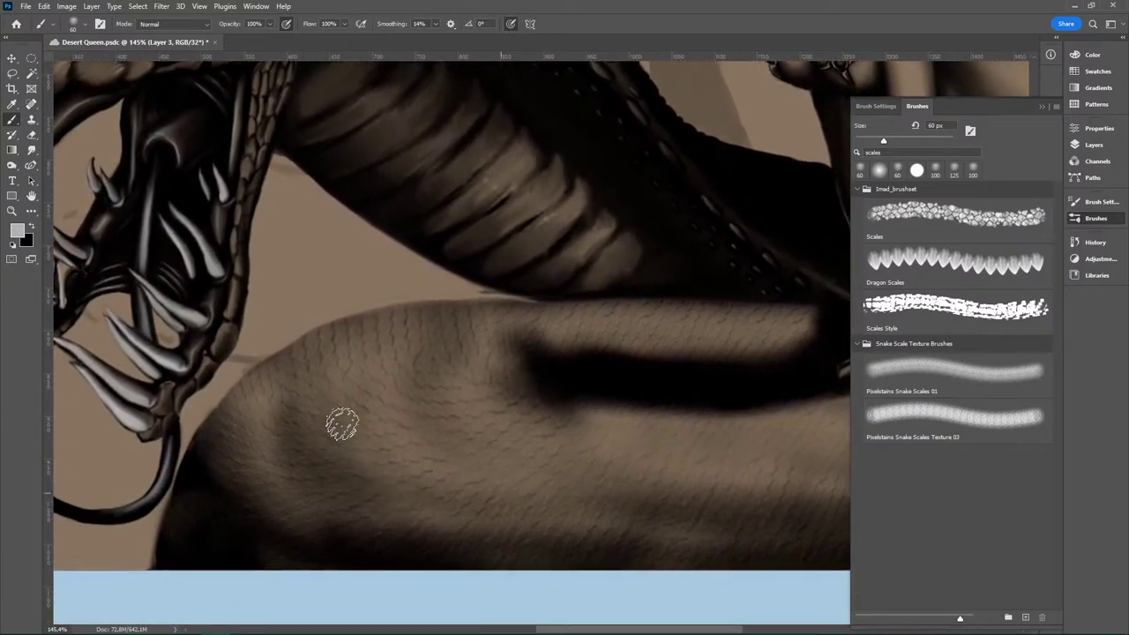
click(304, 386)
drag(296, 428, 344, 466)
key(ctrl+z)
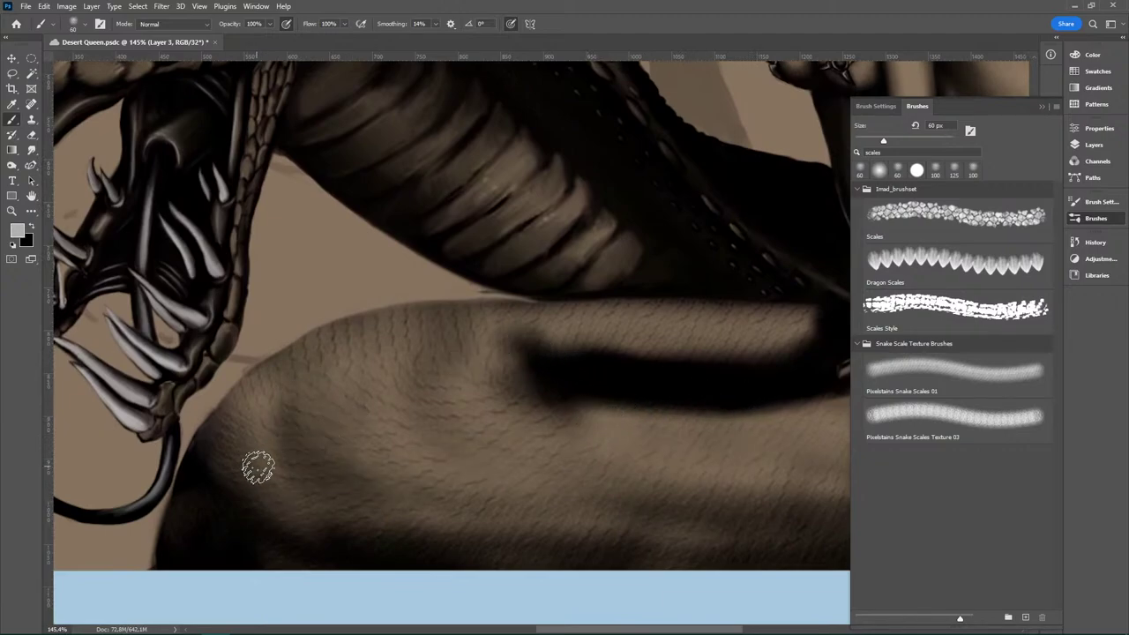
Step: Erase a patch of shadow on the coil's outer bend below the snake's jaw and repaint the area black with the scale-textured brush
key(e)
mouse_move(209, 485)
mouse_down()
mouse_move(232, 392)
mouse_move(256, 422)
mouse_move(206, 455)
mouse_up()
key(b)
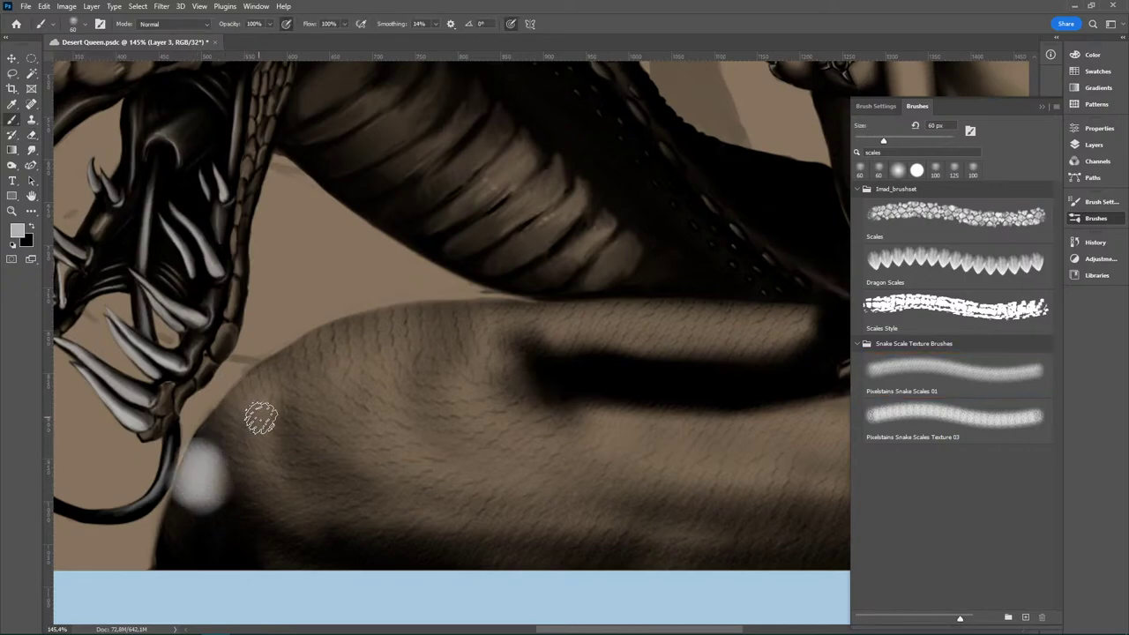
key(ctrl+z)
key(x)
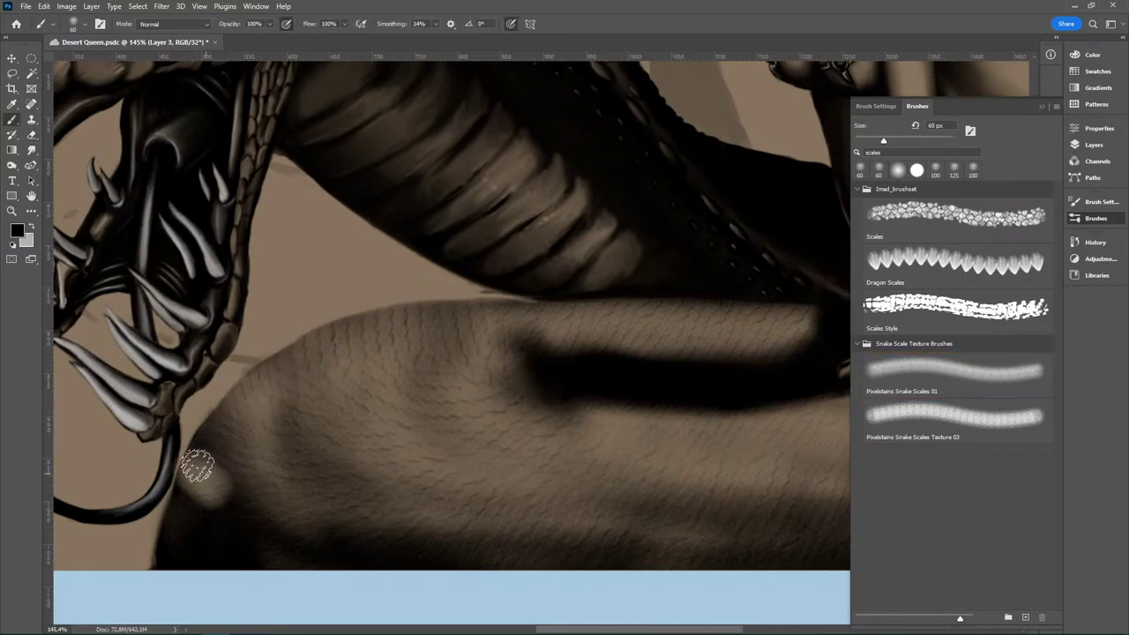
mouse_move(197, 461)
mouse_down()
mouse_move(221, 524)
mouse_move(194, 531)
mouse_move(193, 544)
mouse_move(212, 457)
mouse_move(251, 528)
mouse_move(204, 489)
mouse_move(199, 515)
mouse_move(196, 504)
mouse_move(264, 501)
mouse_move(264, 557)
mouse_up()
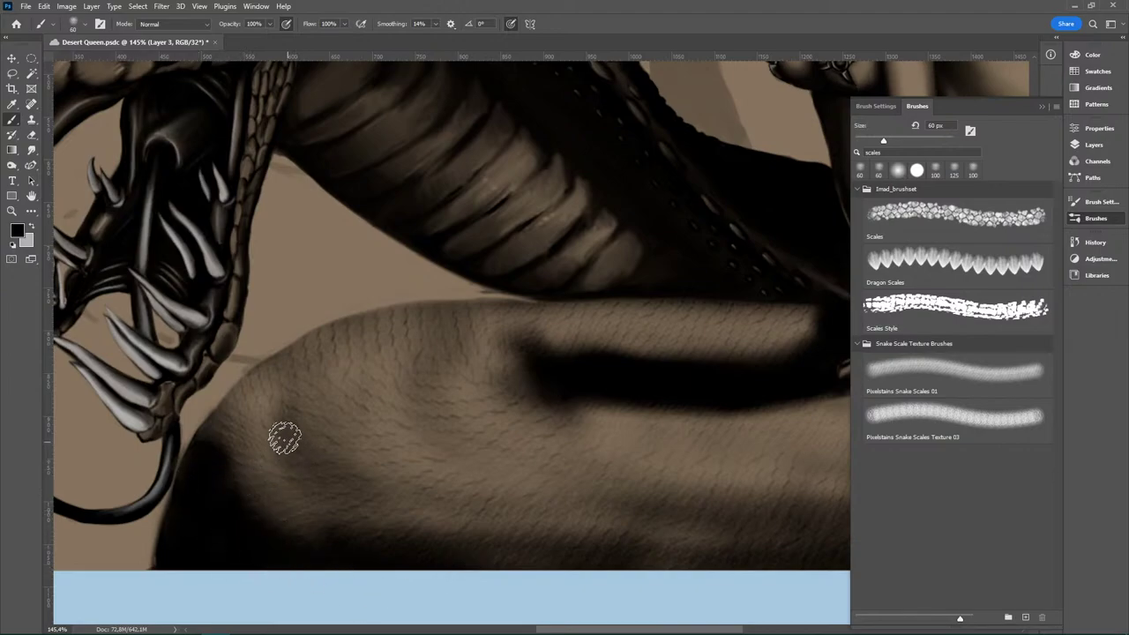
Step: Try erasing bands of scale texture from the outer bend's shadow with the 60 px scale-textured eraser
key(e)
drag(221, 416, 284, 551)
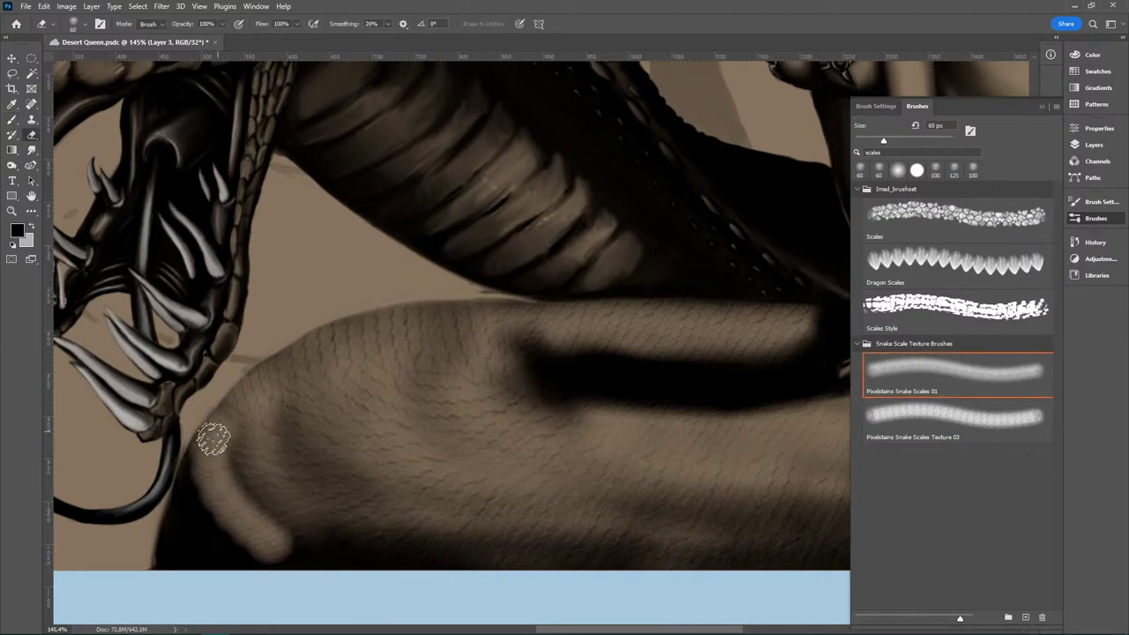
drag(214, 439, 383, 557)
drag(194, 453, 272, 563)
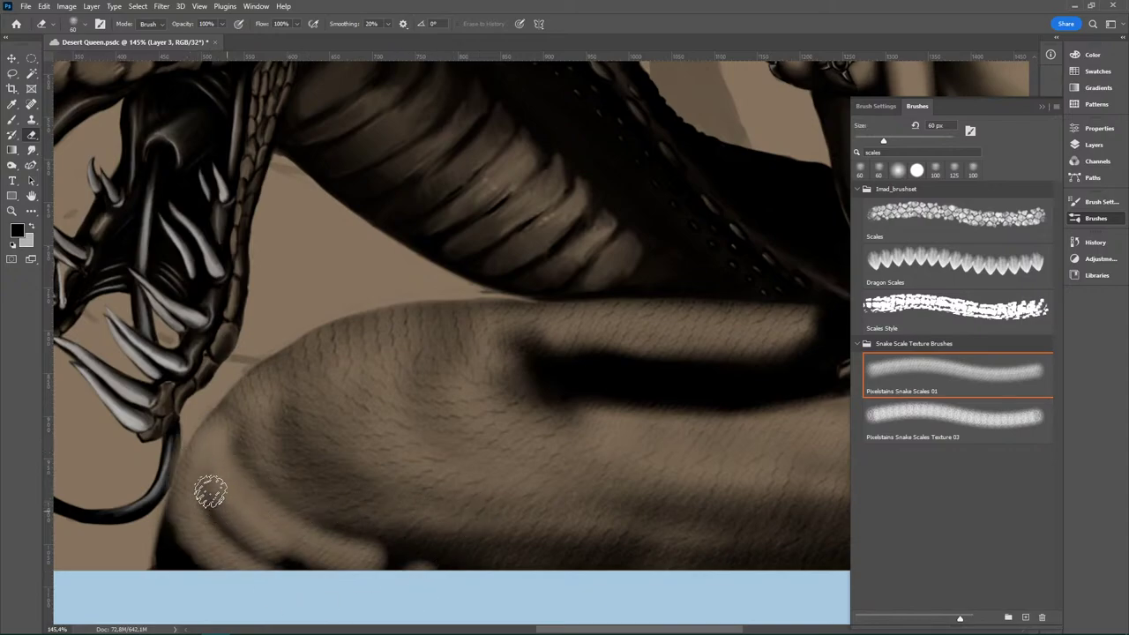
key(ctrl+z)
drag(209, 460, 238, 491)
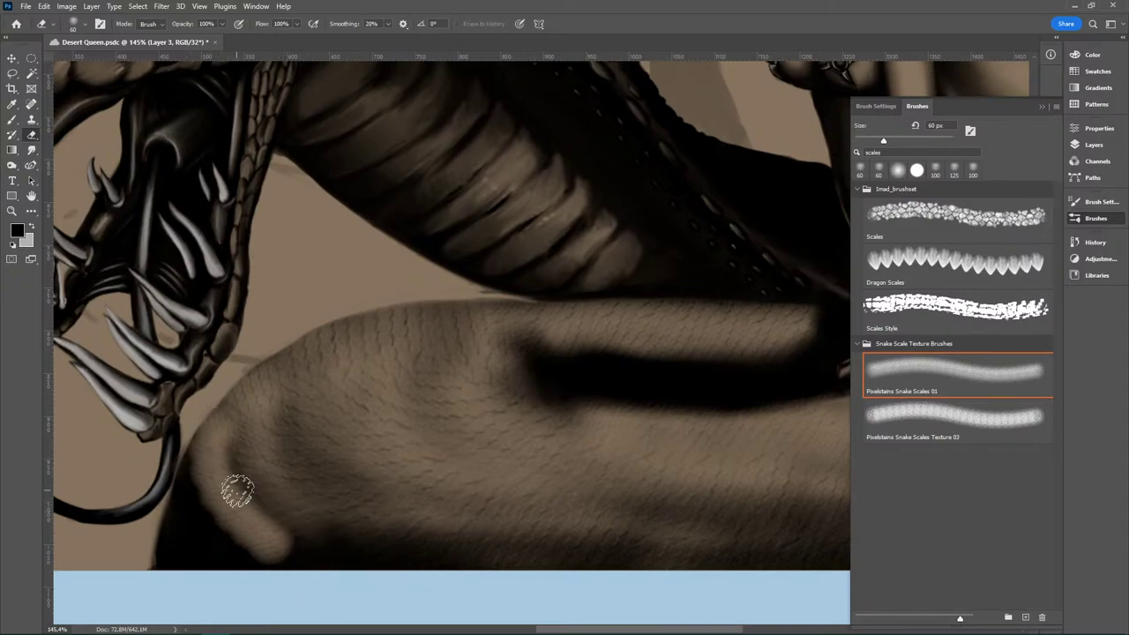
key(ctrl+z)
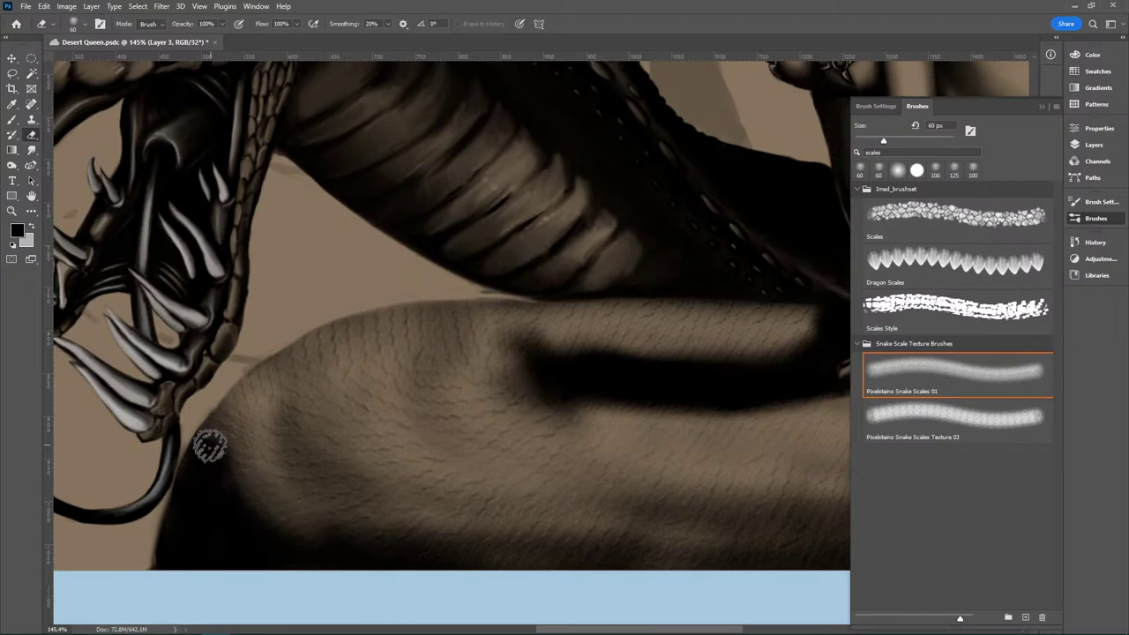
Step: Erase the black shadow from the coil's outer bend and along its lower edge with the 60 px scale-textured eraser
mouse_move(206, 446)
mouse_down()
mouse_move(236, 508)
mouse_move(216, 455)
mouse_move(218, 522)
mouse_move(276, 557)
mouse_up()
key(ctrl+z)
drag(228, 482, 352, 567)
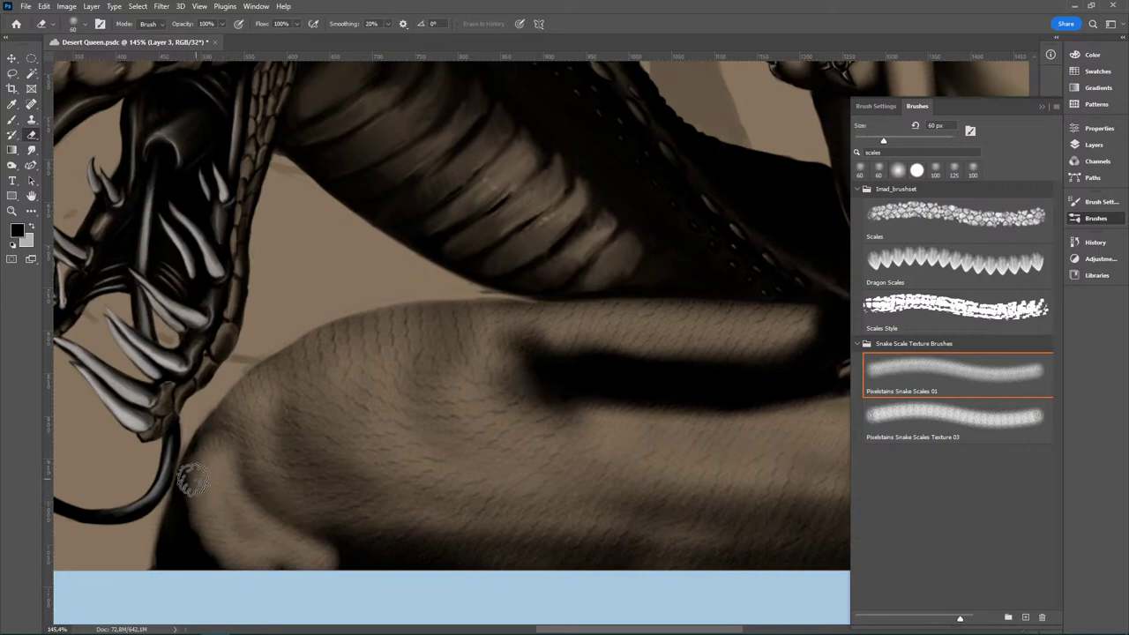
mouse_move(193, 478)
mouse_down()
mouse_move(206, 540)
mouse_move(274, 597)
mouse_up()
mouse_move(349, 487)
mouse_down()
mouse_move(357, 552)
mouse_move(633, 563)
mouse_up()
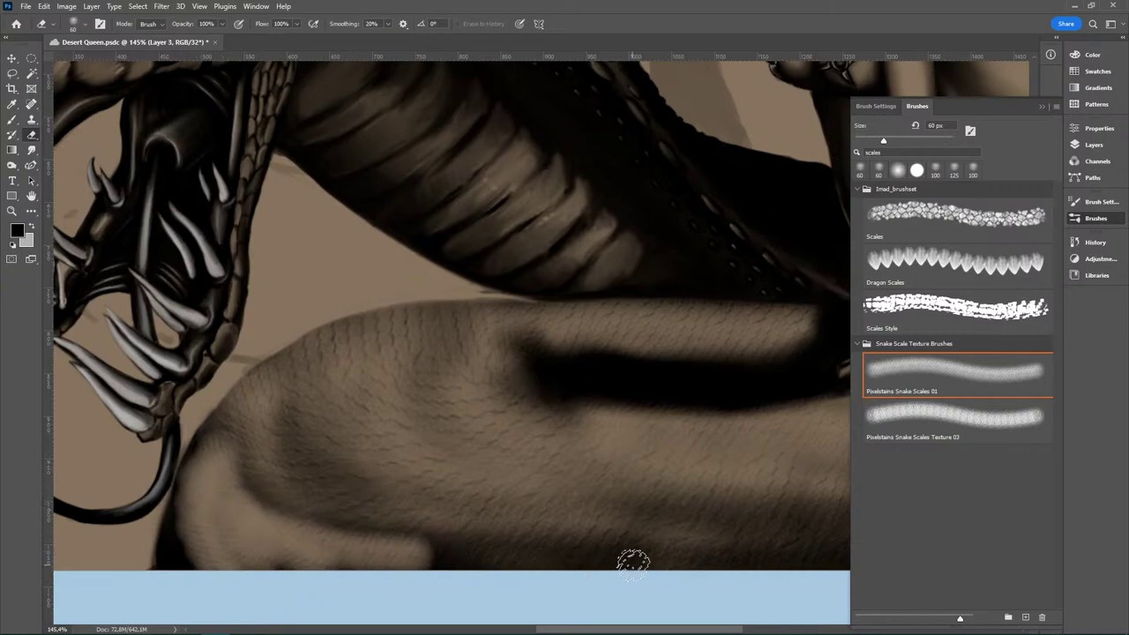
Step: Repaint the erased bands on the coil's outer bend and underside black with the 60 px scale-textured brush
click(12, 120)
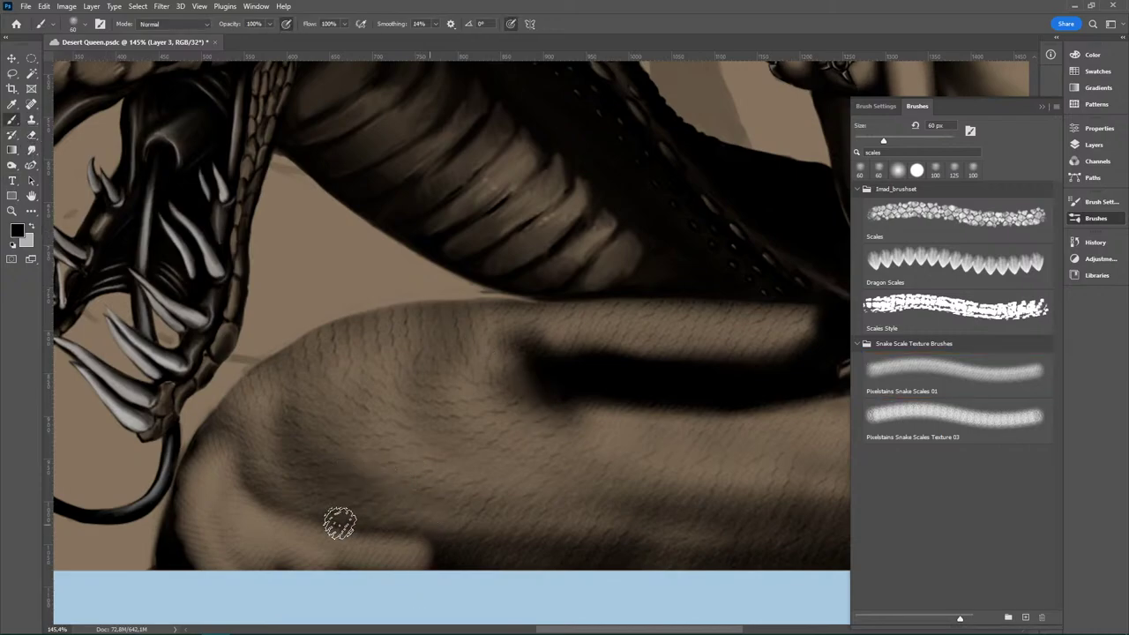
mouse_move(195, 561)
mouse_down()
mouse_move(247, 573)
mouse_move(206, 546)
mouse_move(220, 546)
mouse_move(337, 584)
mouse_move(494, 579)
mouse_move(457, 574)
mouse_move(443, 551)
mouse_move(284, 505)
mouse_move(283, 521)
mouse_move(230, 514)
mouse_move(210, 495)
mouse_move(245, 520)
mouse_move(298, 524)
mouse_move(316, 570)
mouse_up()
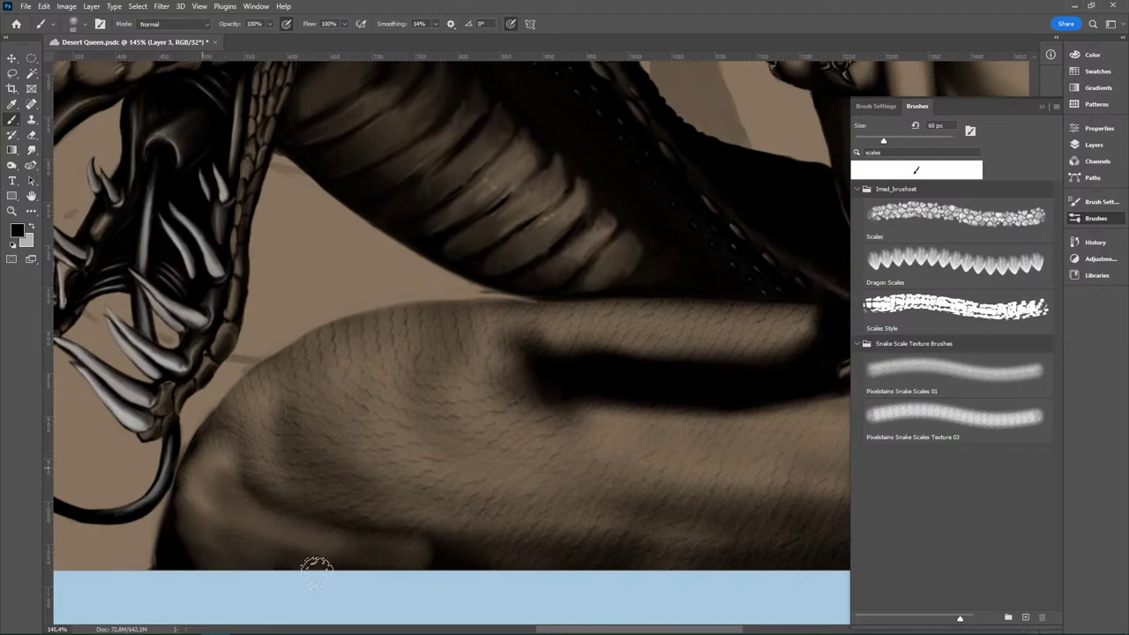
mouse_move(223, 472)
mouse_down()
mouse_move(349, 549)
mouse_move(290, 531)
mouse_move(380, 553)
mouse_move(343, 564)
mouse_move(341, 584)
mouse_move(305, 574)
mouse_move(277, 596)
mouse_move(195, 526)
mouse_move(200, 468)
mouse_move(211, 527)
mouse_move(262, 550)
mouse_up()
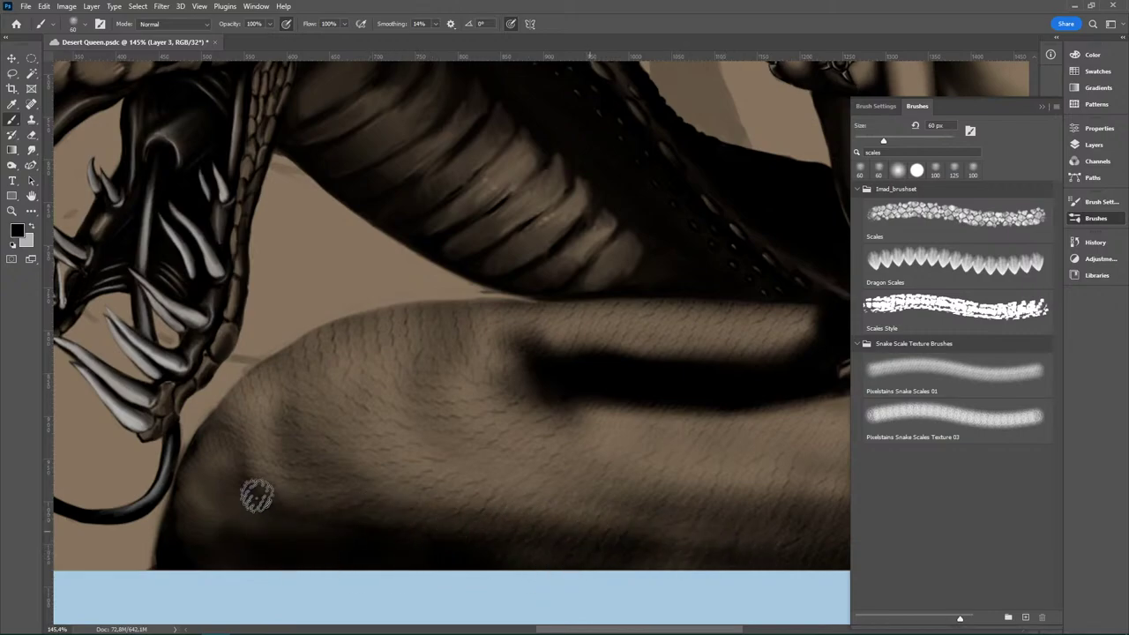
drag(388, 512, 618, 511)
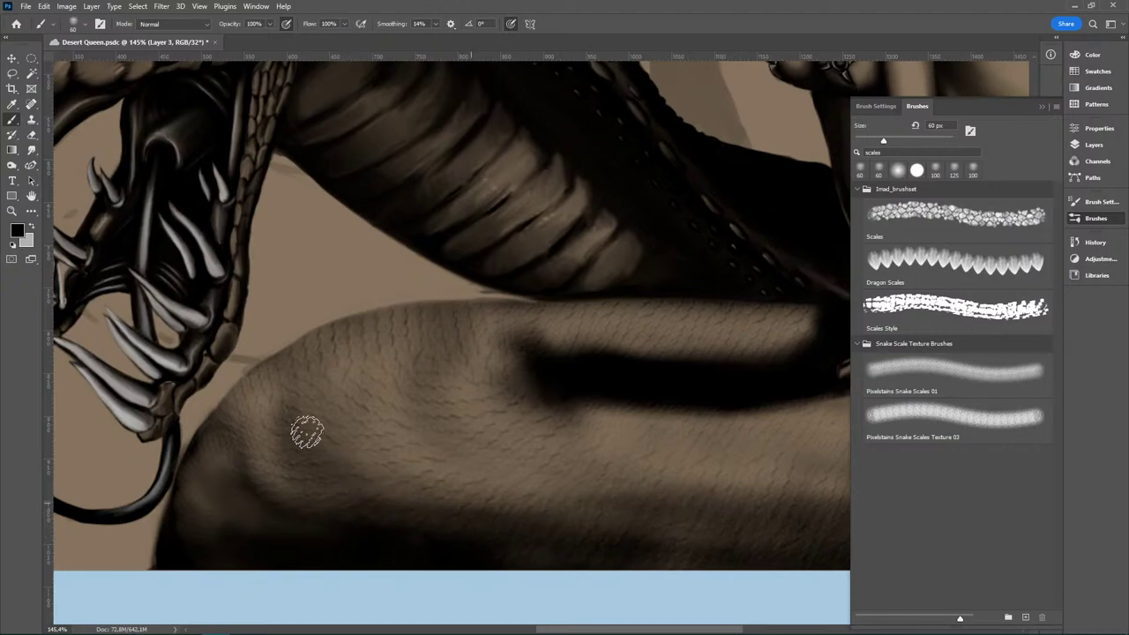
drag(317, 447, 494, 510)
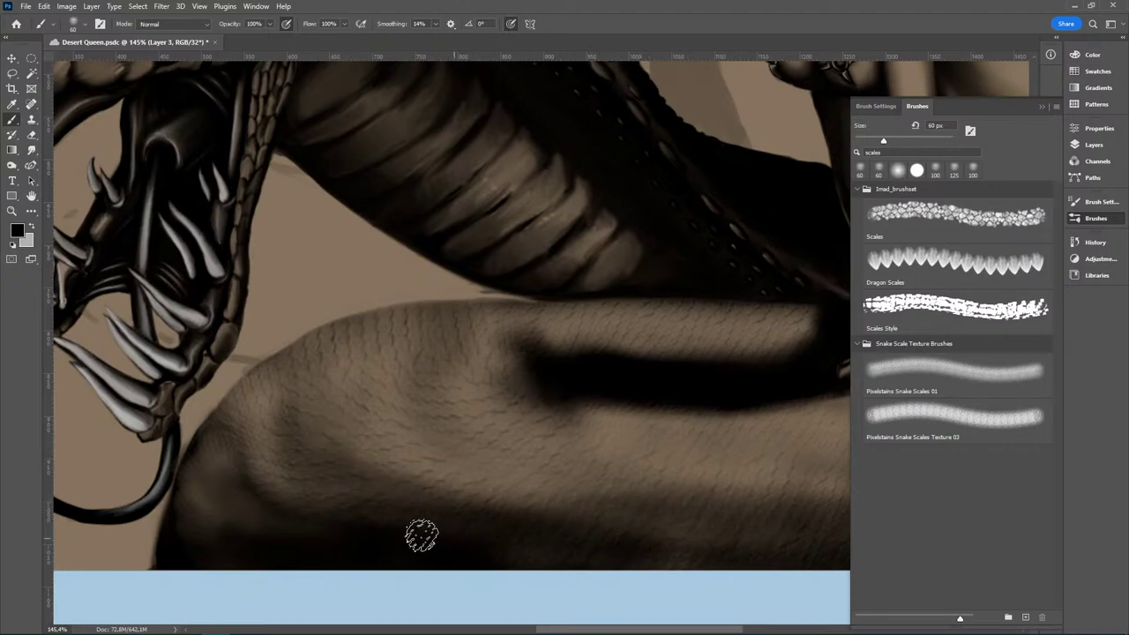
Step: Deepen the black shadow up the coil's outer edge below the snake's jaw and blend it into the underside
mouse_move(422, 534)
mouse_down()
mouse_move(229, 410)
mouse_move(412, 528)
mouse_move(254, 459)
mouse_up()
mouse_move(294, 532)
mouse_down()
mouse_move(183, 419)
mouse_move(275, 540)
mouse_move(222, 455)
mouse_up()
mouse_move(229, 549)
mouse_down()
mouse_move(225, 478)
mouse_move(210, 544)
mouse_move(234, 532)
mouse_move(191, 549)
mouse_move(220, 507)
mouse_up()
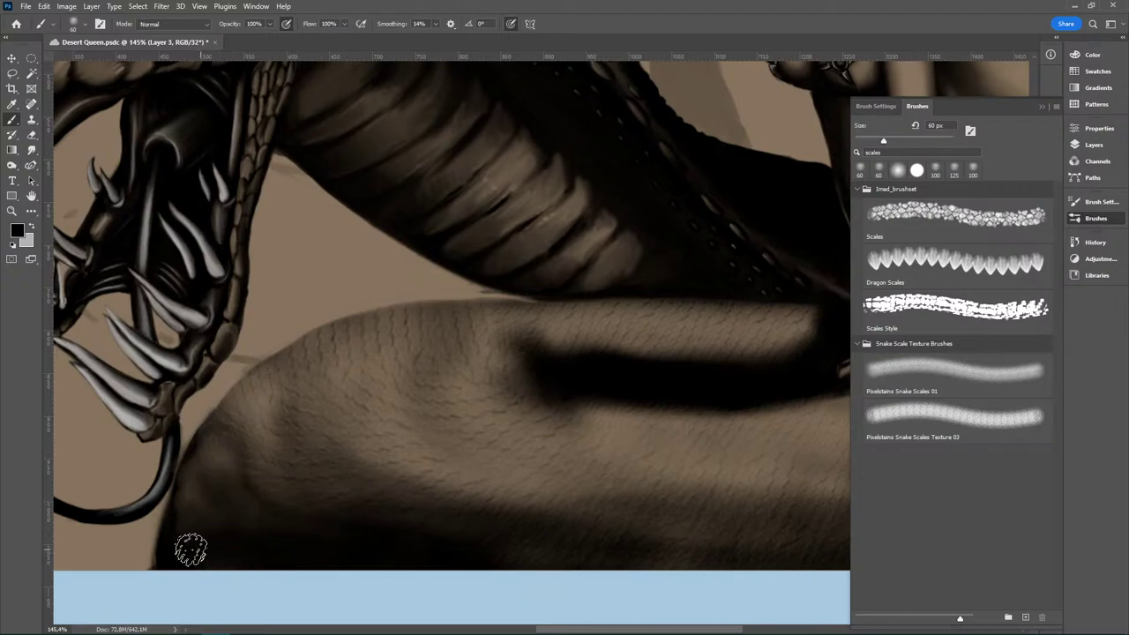
mouse_move(192, 550)
mouse_down()
mouse_move(210, 458)
mouse_move(206, 474)
mouse_up()
mouse_move(196, 528)
mouse_down()
mouse_move(222, 457)
mouse_move(196, 500)
mouse_move(212, 477)
mouse_move(224, 543)
mouse_move(236, 550)
mouse_move(268, 533)
mouse_move(199, 474)
mouse_up()
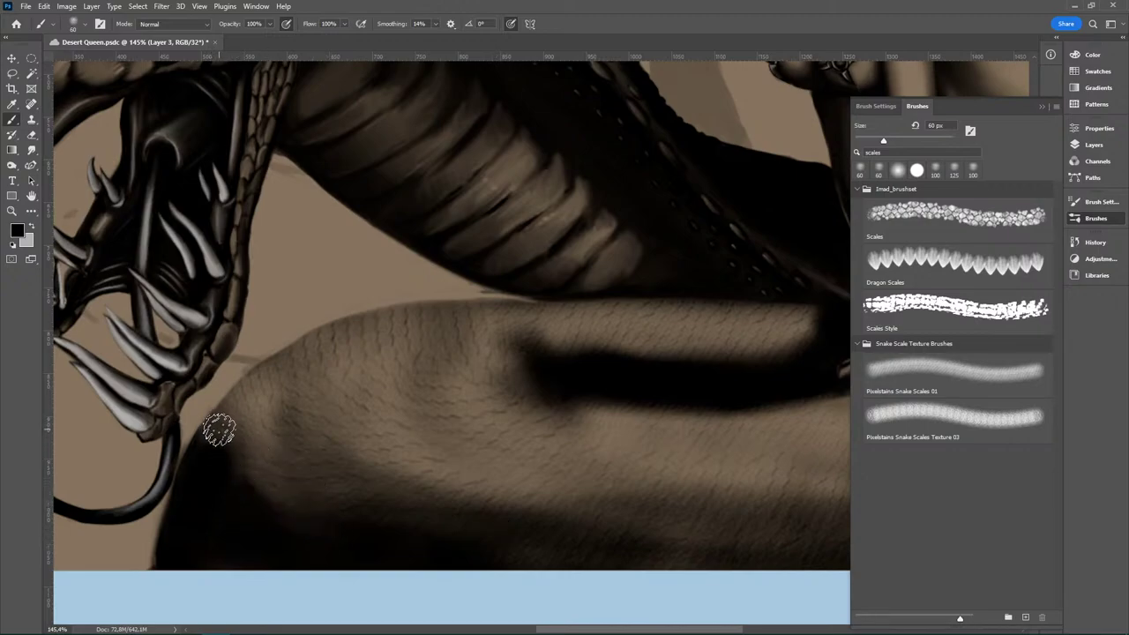
mouse_move(241, 450)
mouse_down()
mouse_move(234, 407)
mouse_move(390, 539)
mouse_move(488, 529)
mouse_move(304, 450)
mouse_move(247, 458)
mouse_move(358, 508)
mouse_up()
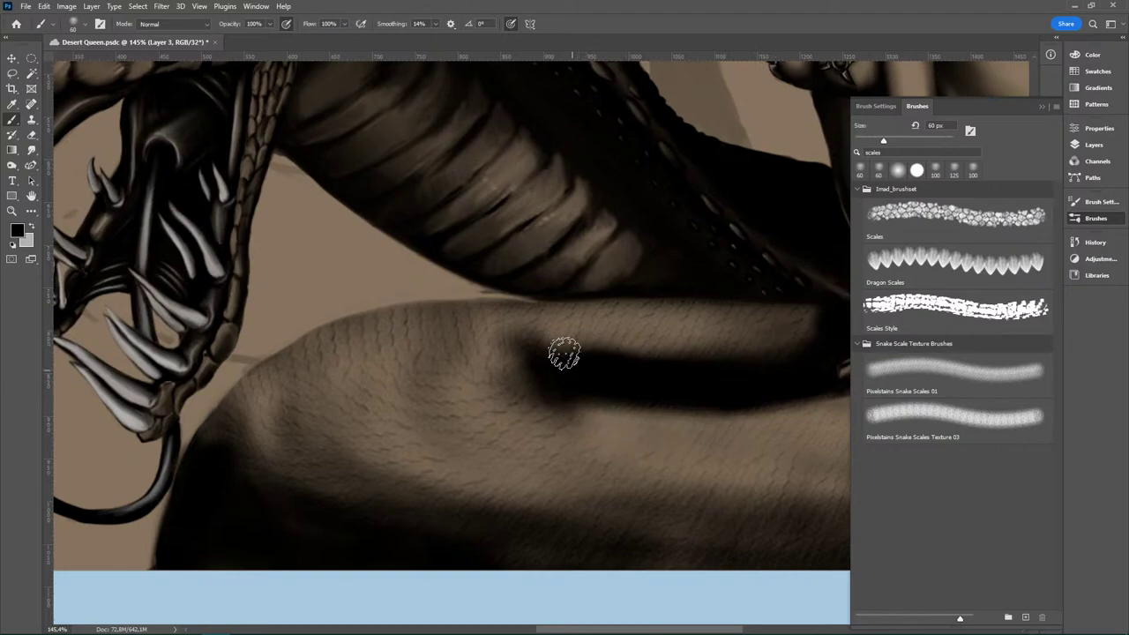
Step: Smear the inner end of the black gap between the coils into the scales with the 8 px Mixer Brush
right_click(14, 121)
click(71, 156)
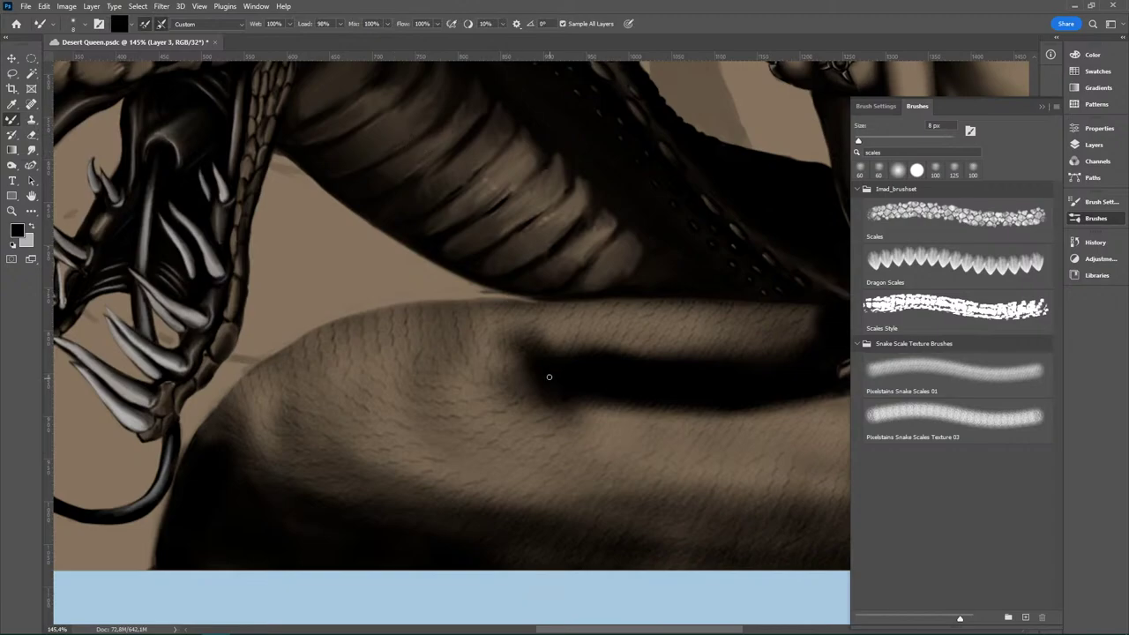
drag(522, 343, 546, 372)
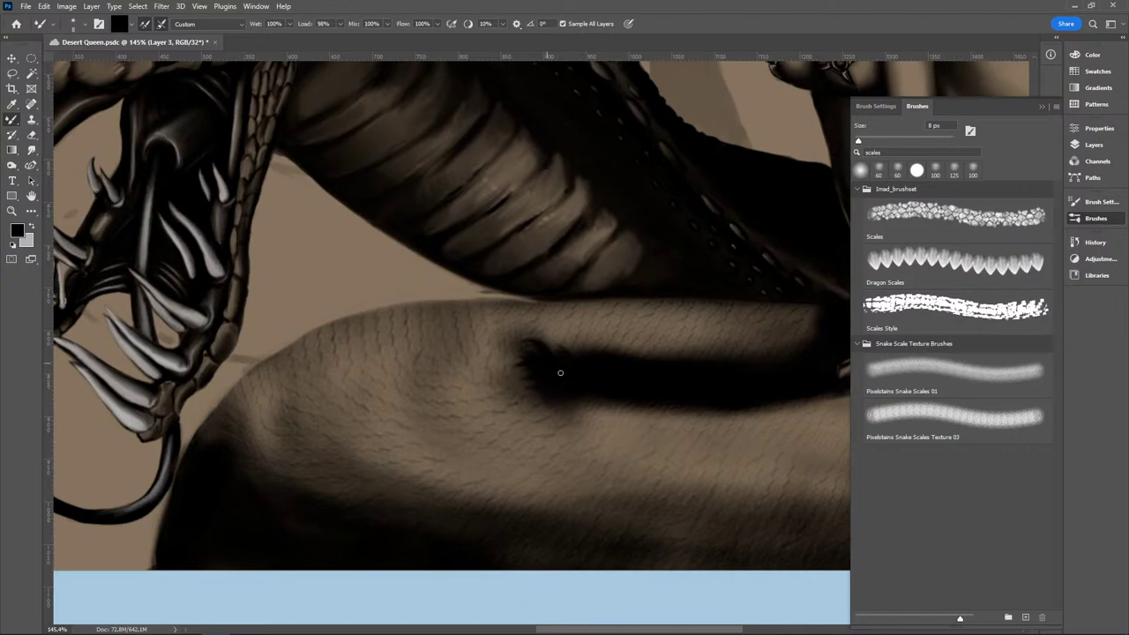
drag(548, 338, 573, 371)
Step: Extend fine Mixer Brush wisps from the gap's inner tip outward into the surrounding scales
key(ctrl)
key(z)
drag(639, 482, 473, 507)
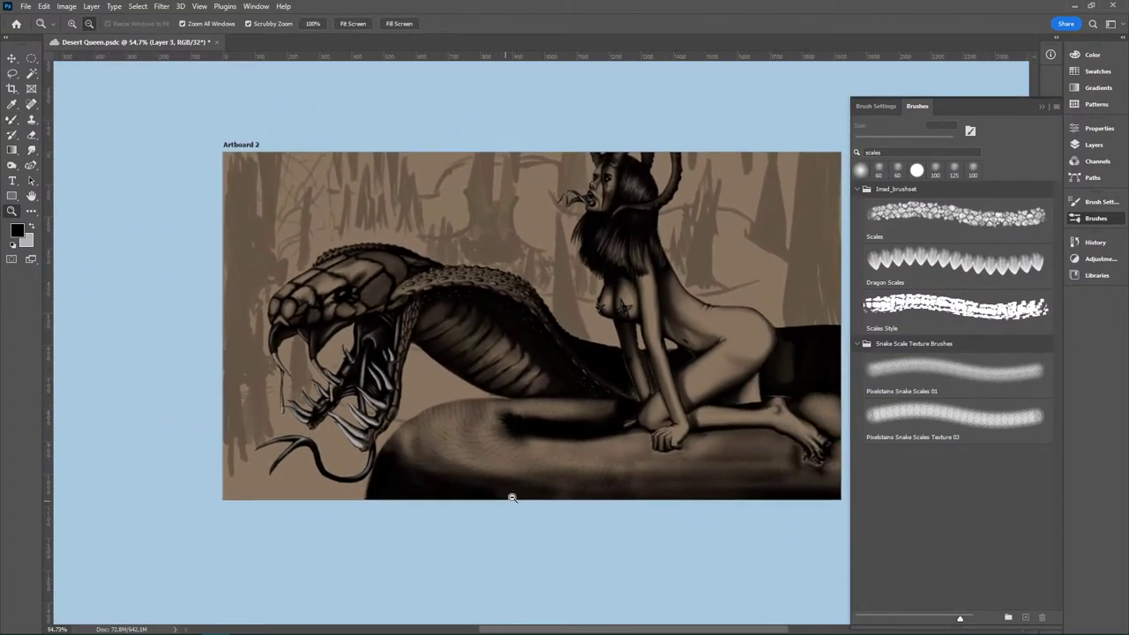
key(ctrl)
drag(546, 457, 595, 449)
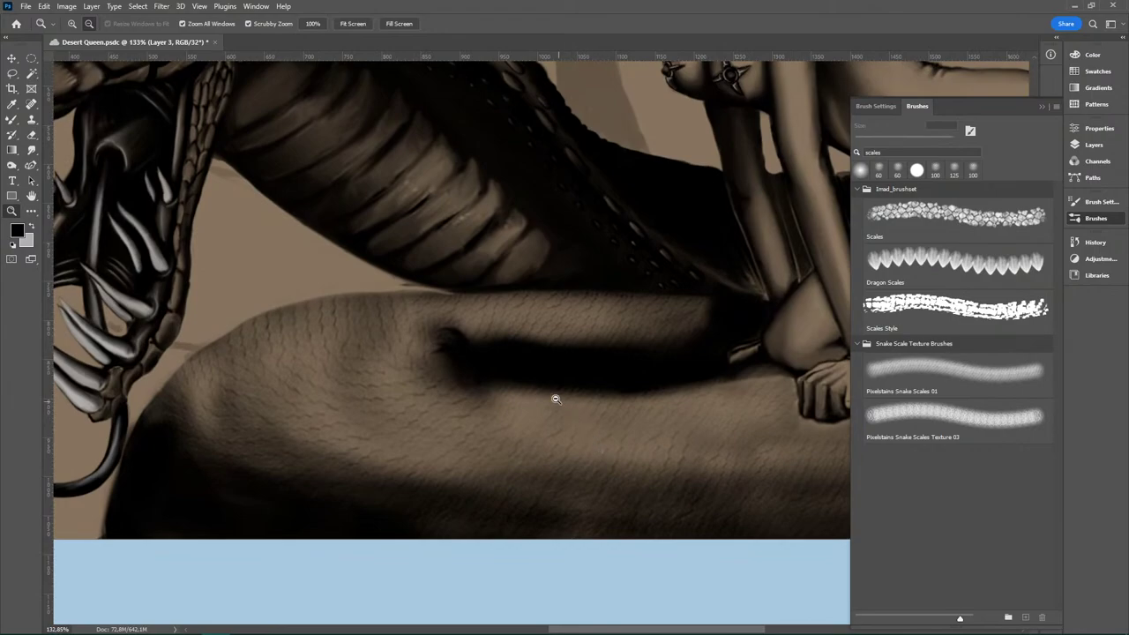
key(b)
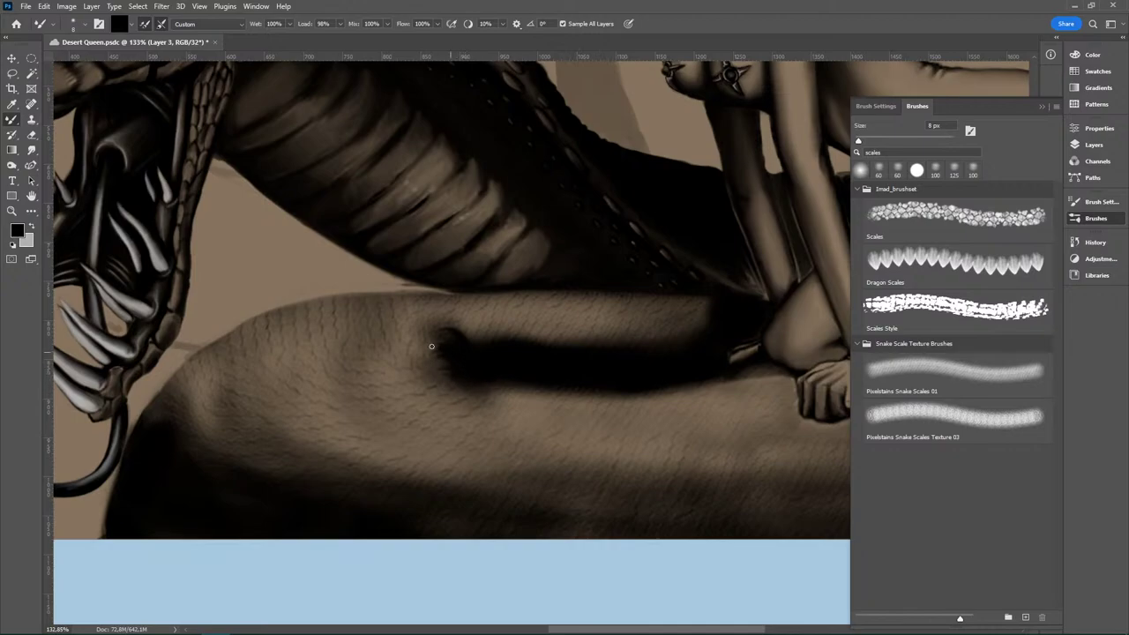
mouse_move(431, 346)
mouse_down()
mouse_move(482, 364)
mouse_move(463, 367)
mouse_move(456, 354)
mouse_move(457, 377)
mouse_move(486, 366)
mouse_move(439, 345)
mouse_up()
key(ctrl+z)
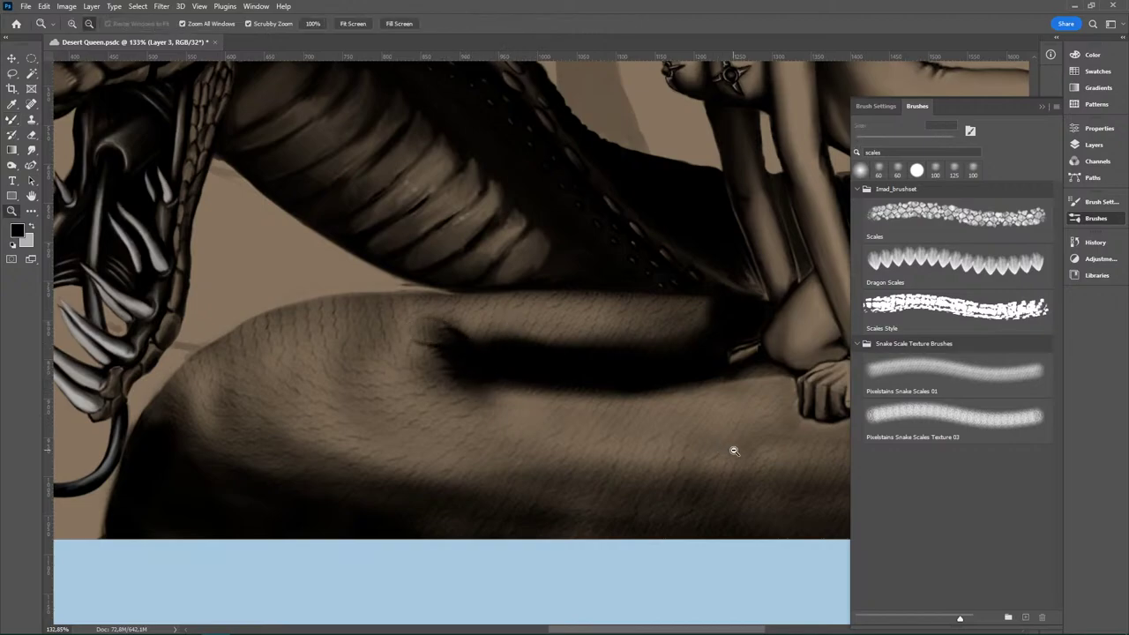
Step: Darken the coil's lower edge and the body around and behind the woman's foot with the 60 px black scale-textured brush
drag(732, 449, 545, 464)
scroll(486, 499, up, 3)
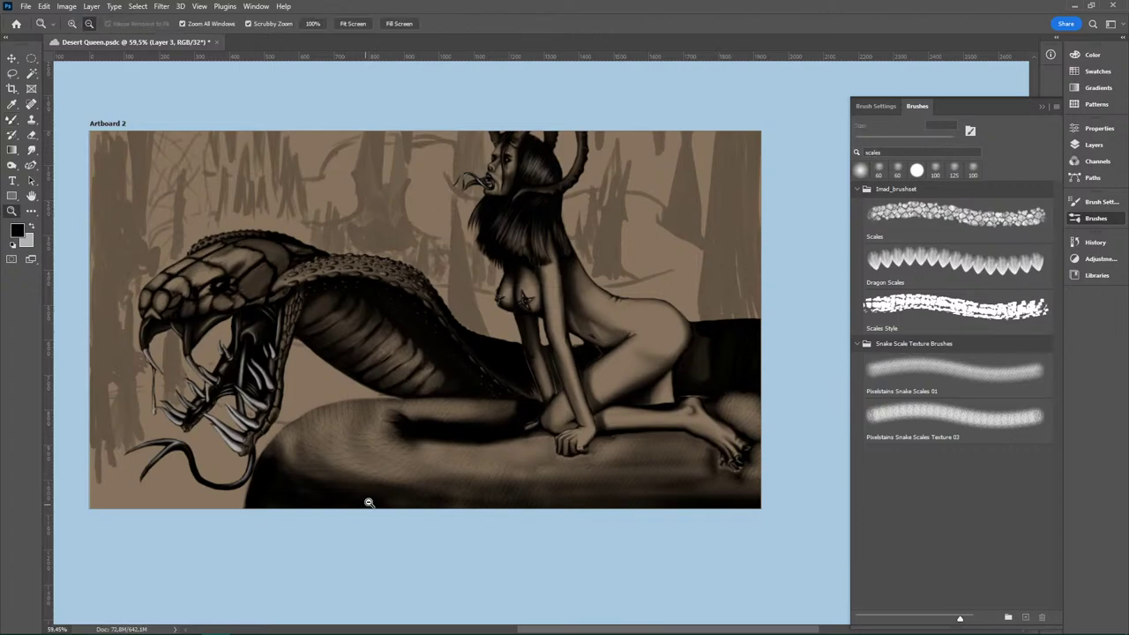
scroll(371, 502, up, 4)
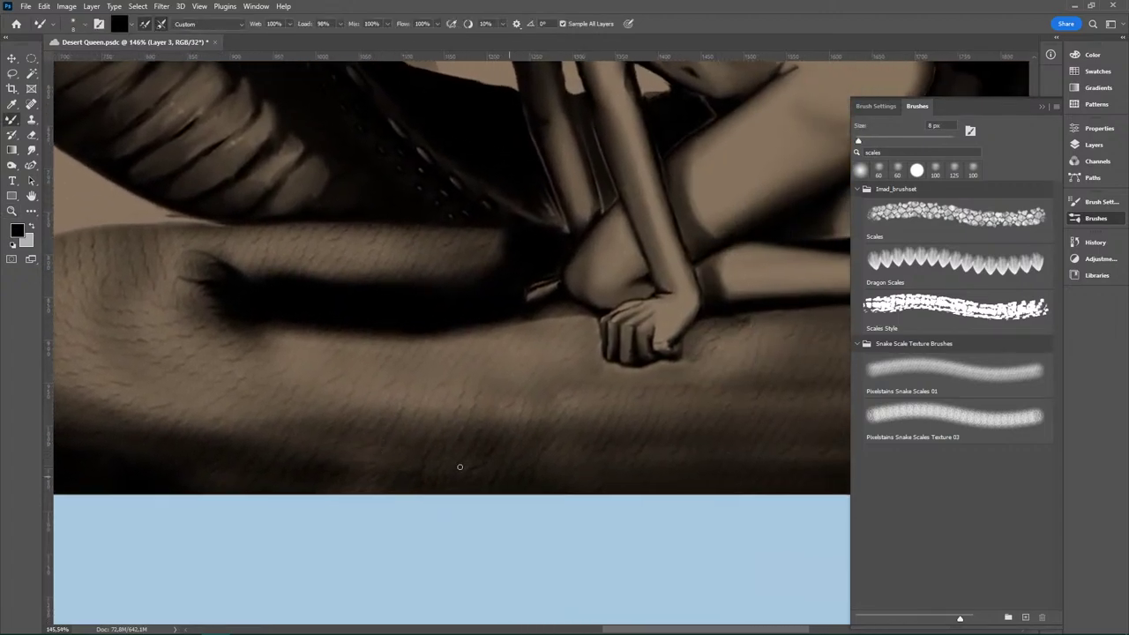
right_click(12, 119)
click(85, 117)
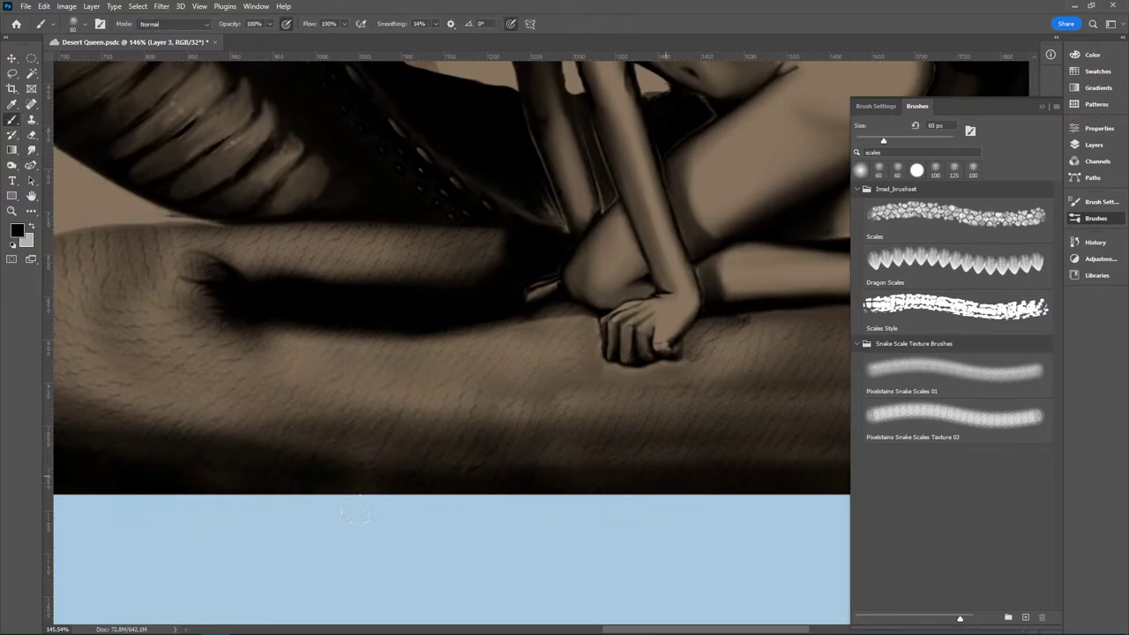
drag(601, 547, 341, 522)
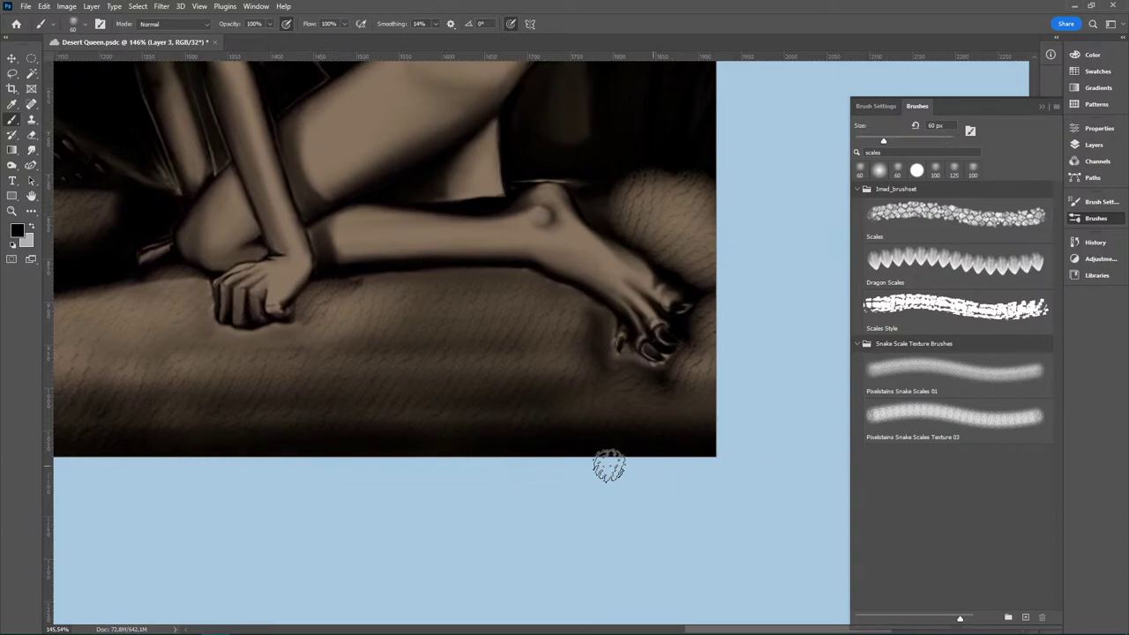
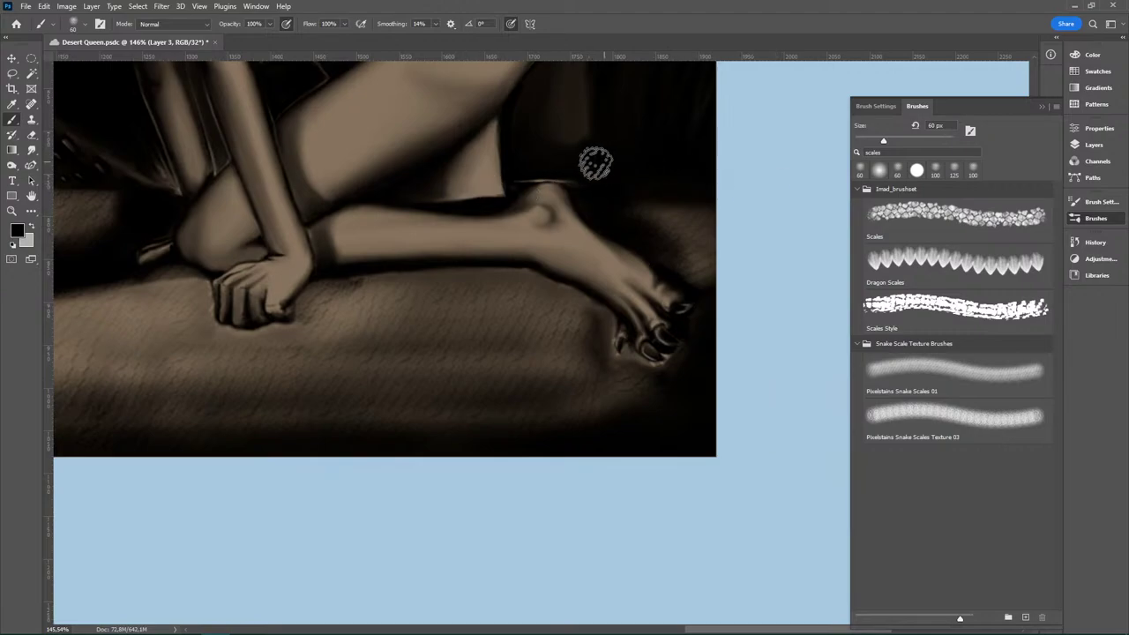
mouse_move(578, 141)
mouse_down()
mouse_move(580, 116)
mouse_move(544, 100)
mouse_move(547, 82)
mouse_up()
Step: Erase a large patch of dark shading from the snake's body behind the woman's hips with the 60 px scale-textured eraser
drag(604, 288, 510, 374)
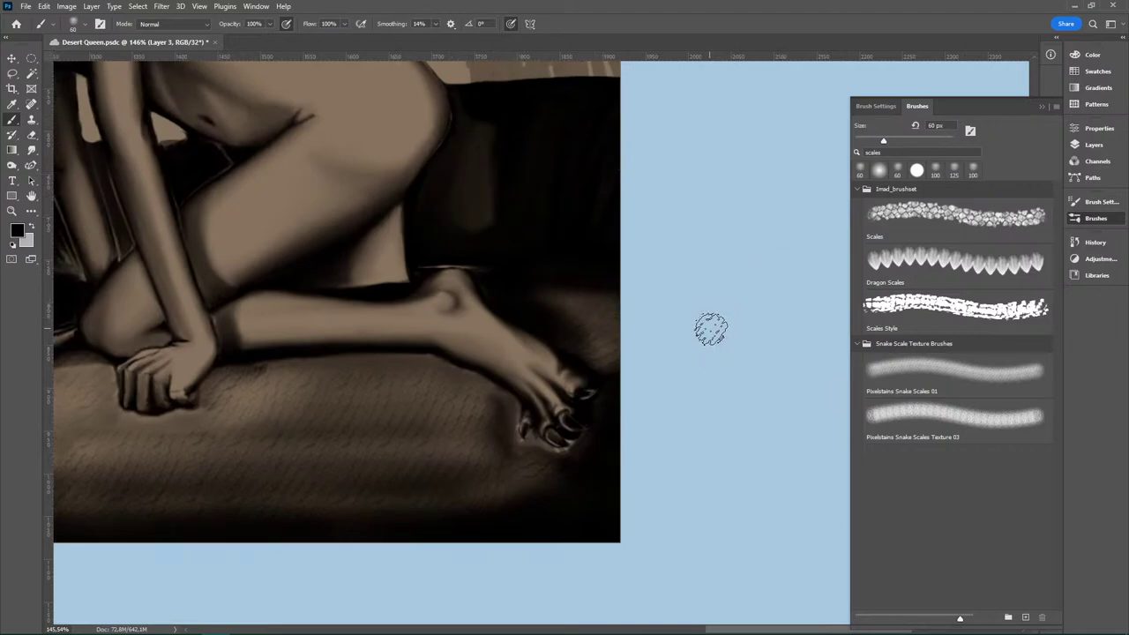
key(e)
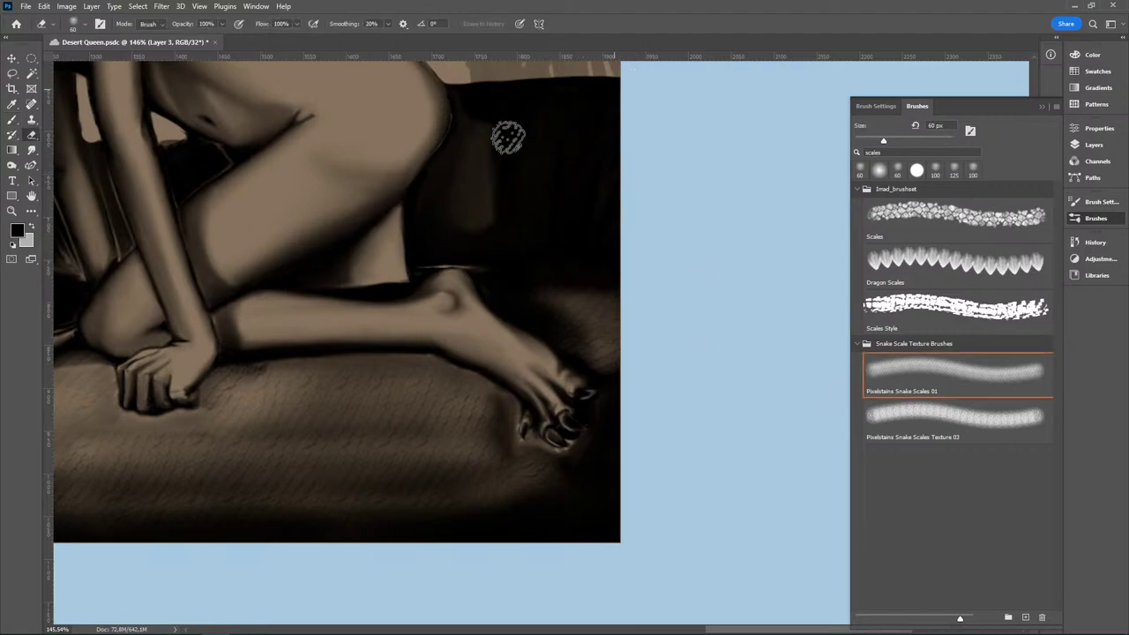
mouse_move(489, 232)
mouse_down()
mouse_move(454, 227)
mouse_move(566, 217)
mouse_move(559, 182)
mouse_move(575, 111)
mouse_move(520, 130)
mouse_move(524, 212)
mouse_move(538, 133)
mouse_move(485, 210)
mouse_move(466, 171)
mouse_move(516, 107)
mouse_move(462, 178)
mouse_move(489, 121)
mouse_up()
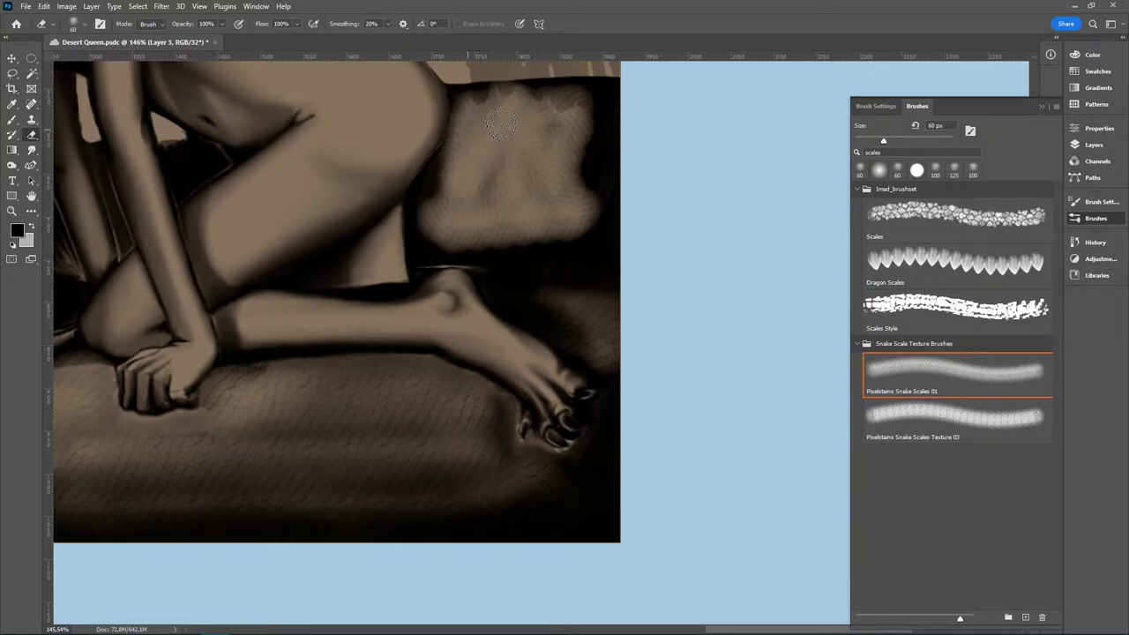
Step: Repaint the side of the cleared patch nearest the hips black and shade its upper edge with the scale-textured brush
key(b)
mouse_move(487, 225)
mouse_down()
mouse_move(436, 211)
mouse_move(437, 230)
mouse_move(456, 209)
mouse_move(460, 239)
mouse_move(428, 237)
mouse_move(451, 233)
mouse_move(458, 171)
mouse_move(441, 190)
mouse_move(437, 227)
mouse_move(450, 232)
mouse_move(478, 179)
mouse_move(463, 151)
mouse_move(450, 175)
mouse_move(456, 189)
mouse_move(495, 113)
mouse_move(465, 124)
mouse_move(466, 103)
mouse_move(475, 116)
mouse_move(458, 175)
mouse_move(471, 114)
mouse_move(444, 182)
mouse_move(443, 219)
mouse_up()
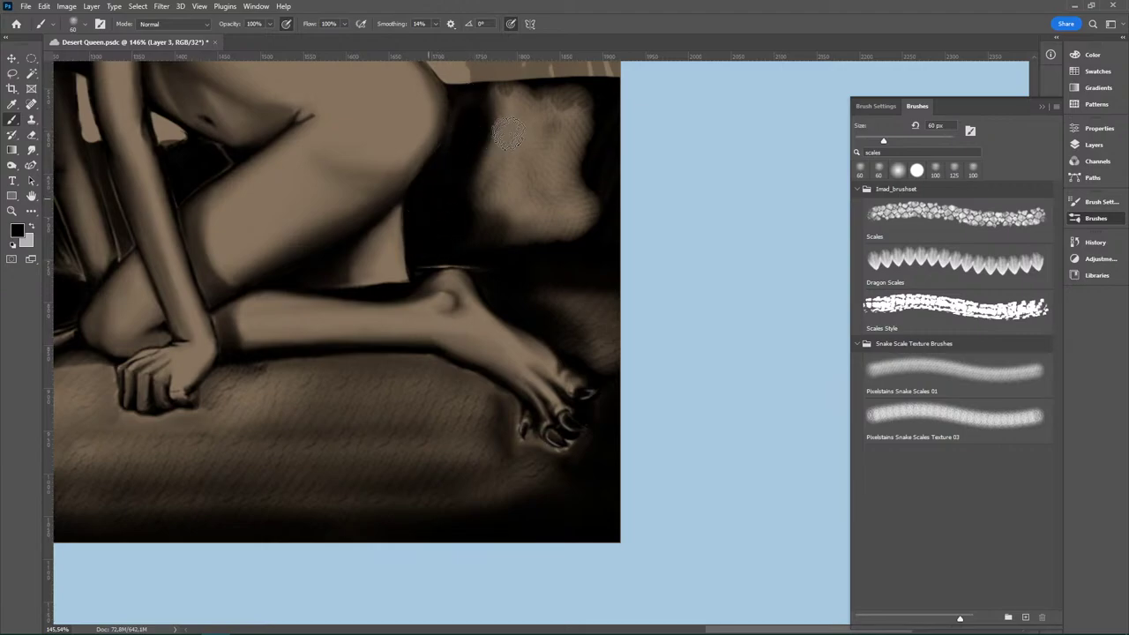
drag(484, 126, 503, 97)
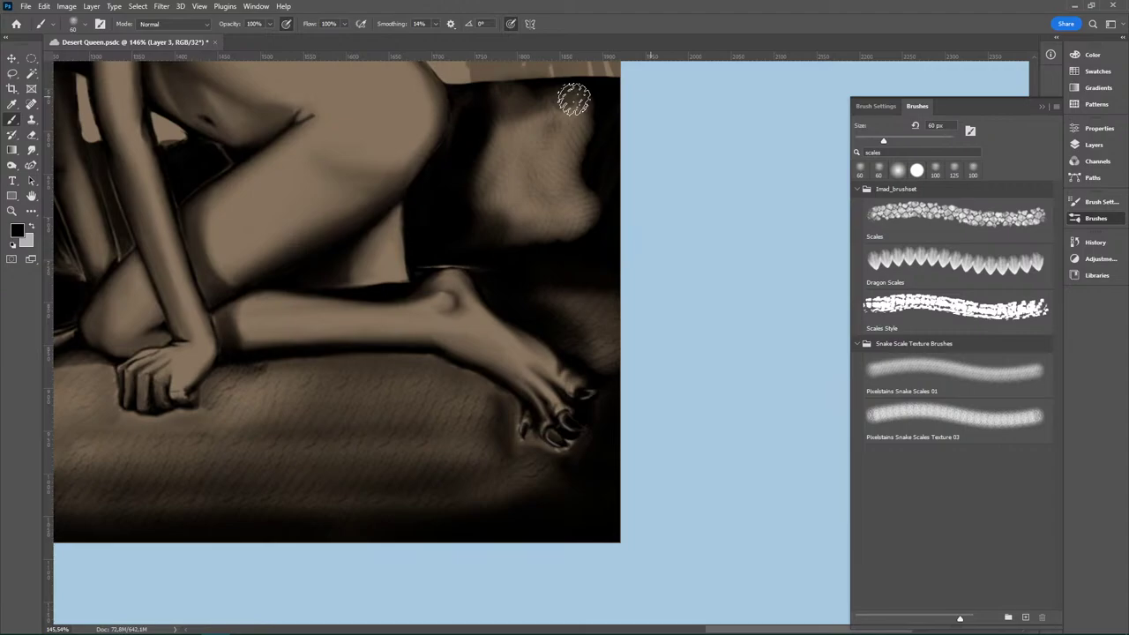
Step: Try a black band across the top of the cleared patch, comparing it by undo and redo
mouse_move(180, 625)
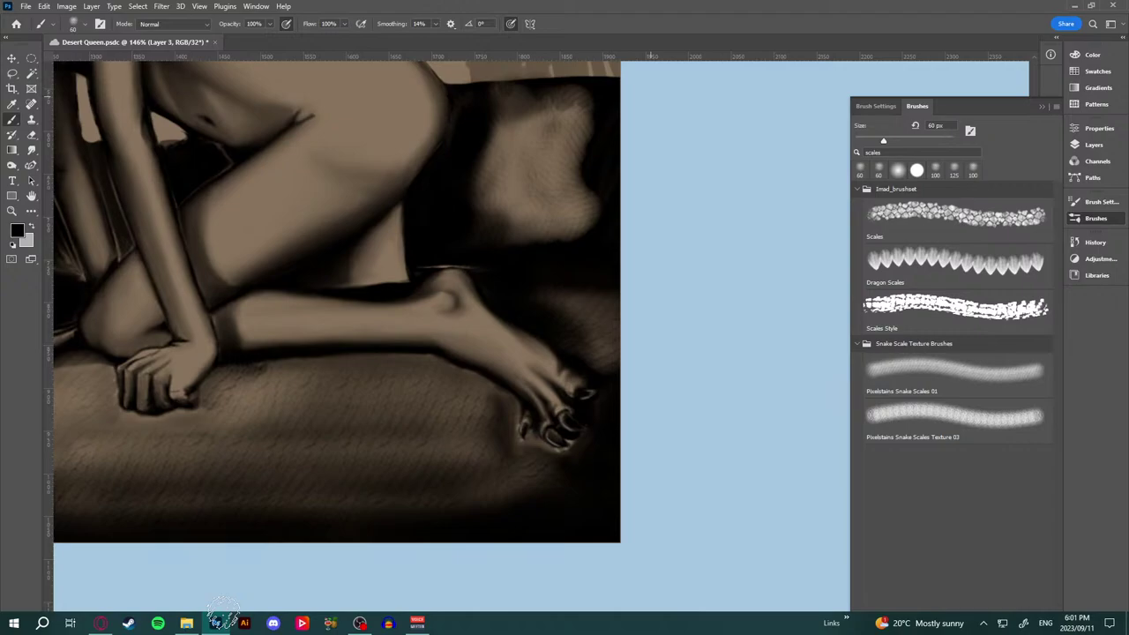
key(ctrl+z)
drag(562, 114, 552, 210)
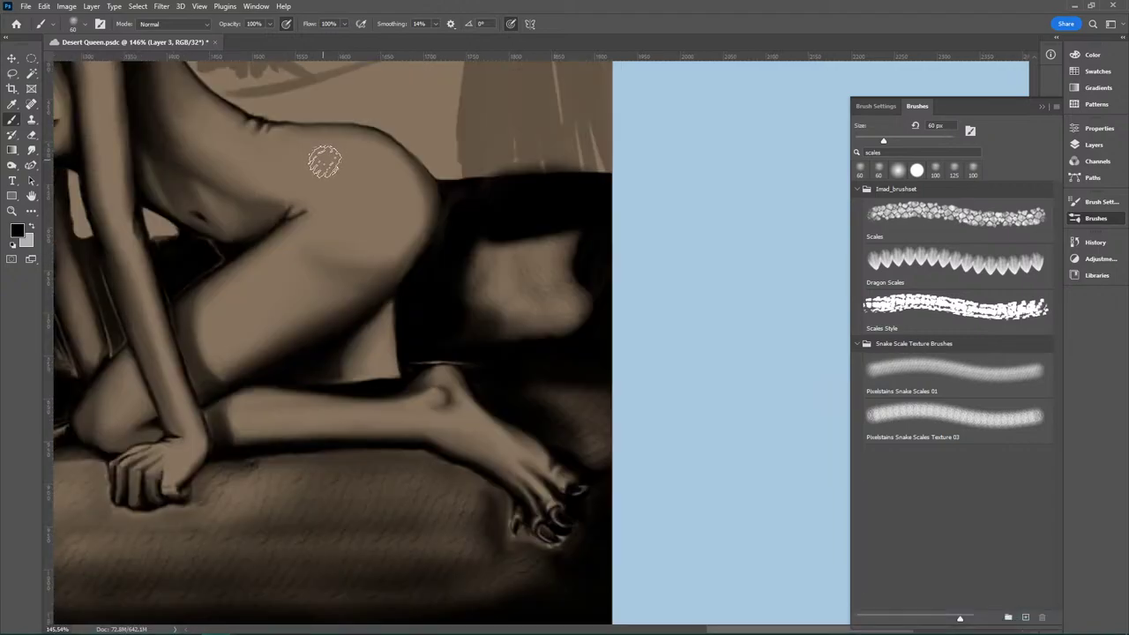
scroll(393, 229, left, 3)
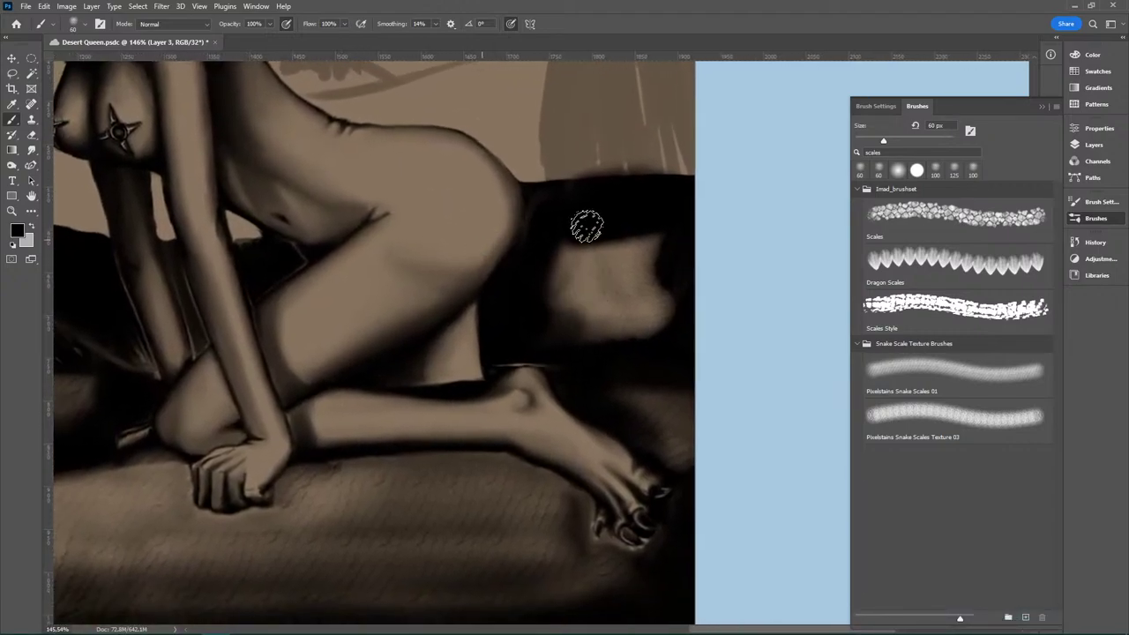
drag(547, 270, 585, 250)
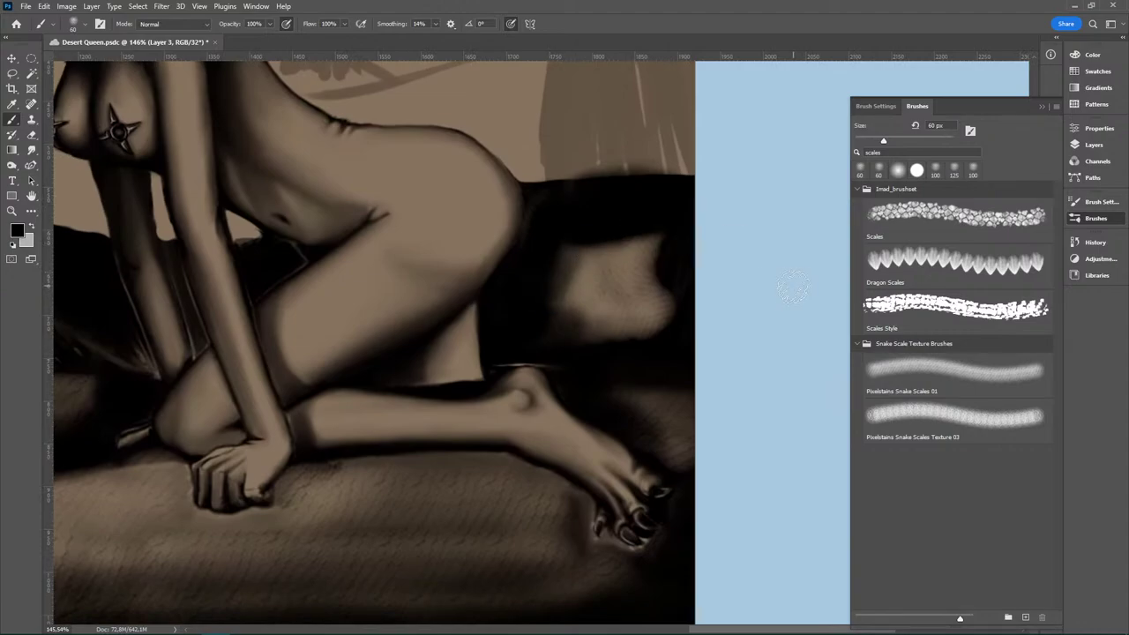
key(ctrl+z)
key(ctrl+shift+z)
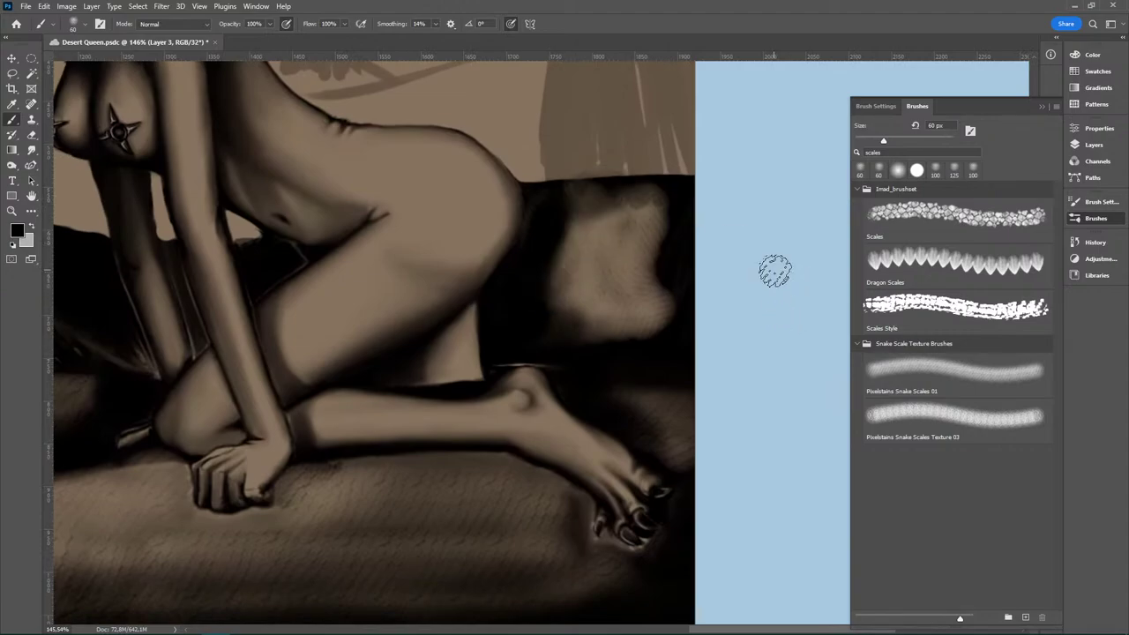
key(ctrl+z)
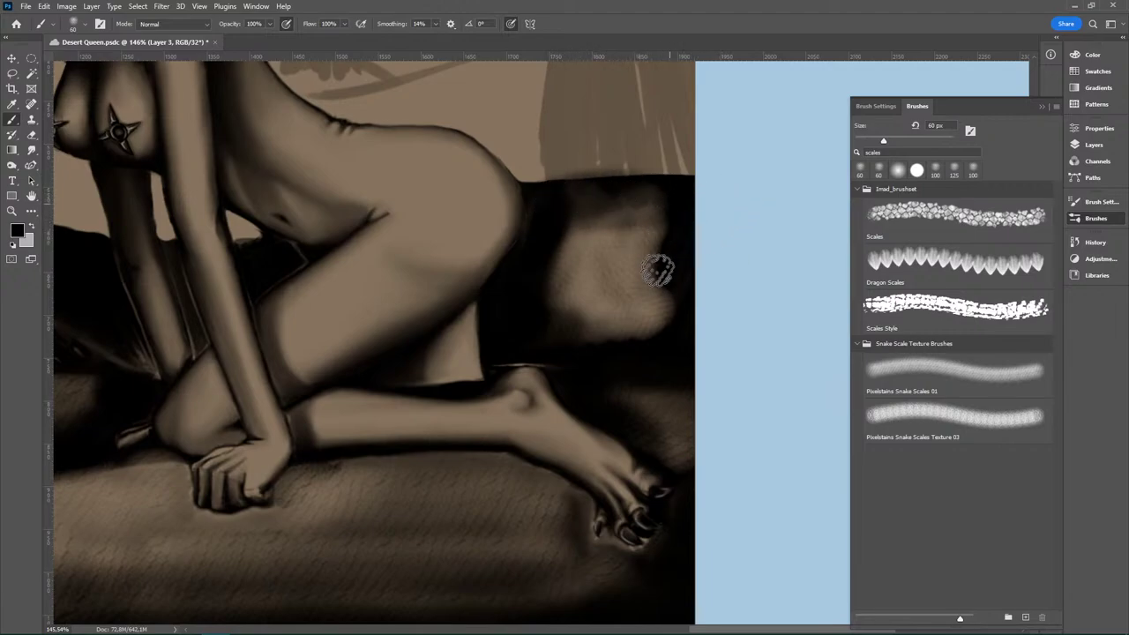
Step: Shade the cleared patch black from both sides, leaving a narrow slanted scale highlight behind the woman's hips
mouse_move(657, 270)
mouse_down()
mouse_move(661, 329)
mouse_move(666, 293)
mouse_move(668, 306)
mouse_move(631, 319)
mouse_move(664, 286)
mouse_up()
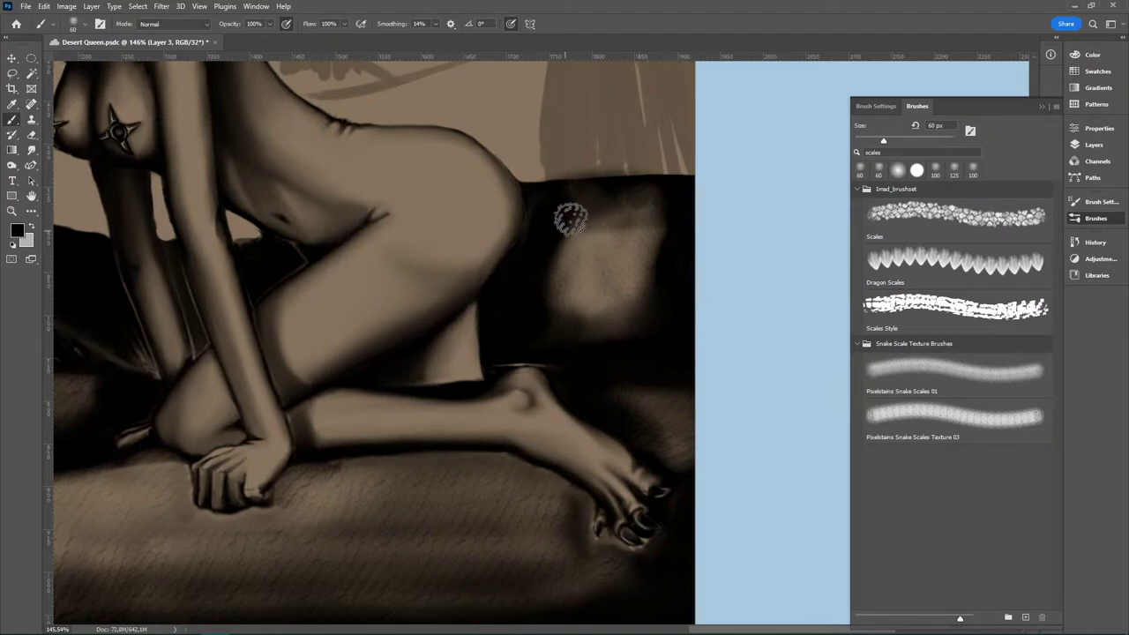
mouse_move(571, 230)
mouse_down()
mouse_move(565, 261)
mouse_move(607, 231)
mouse_move(567, 272)
mouse_move(561, 306)
mouse_move(590, 296)
mouse_move(568, 230)
mouse_up()
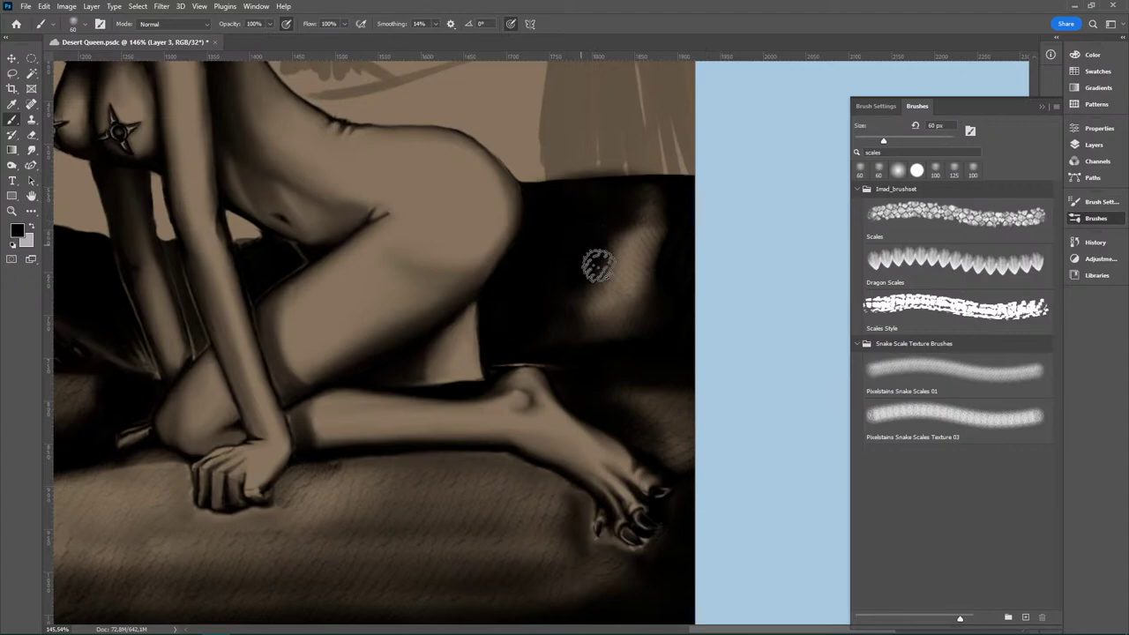
key(e)
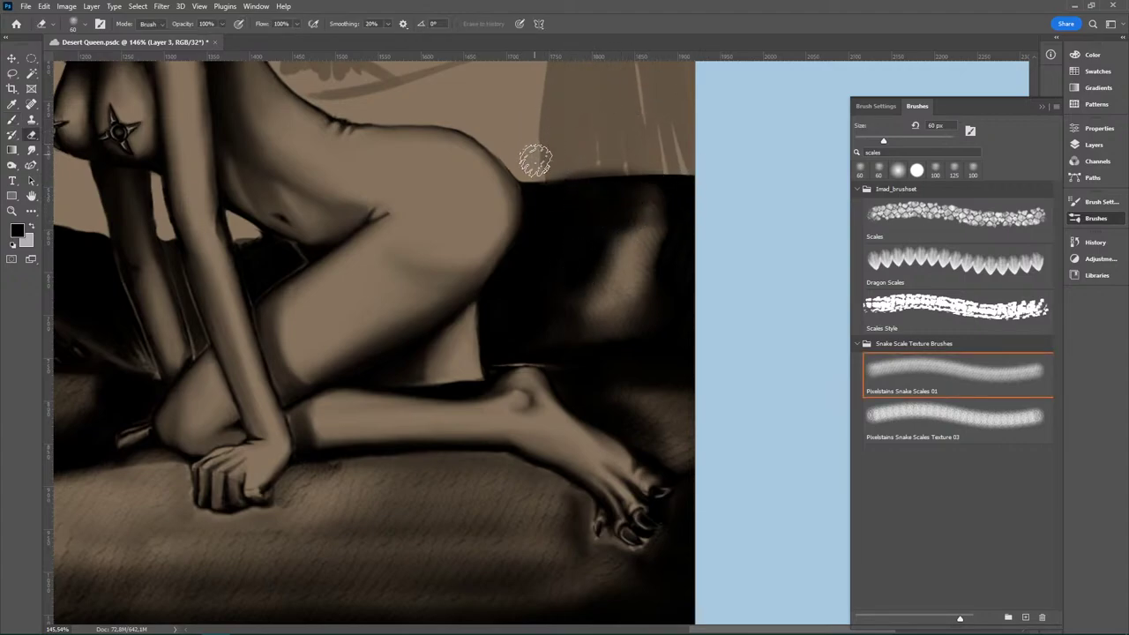
Step: Trim the upper edge of the snake's body behind the woman's hips with the scale-textured eraser and a 60 px hard round eraser
drag(544, 160, 643, 164)
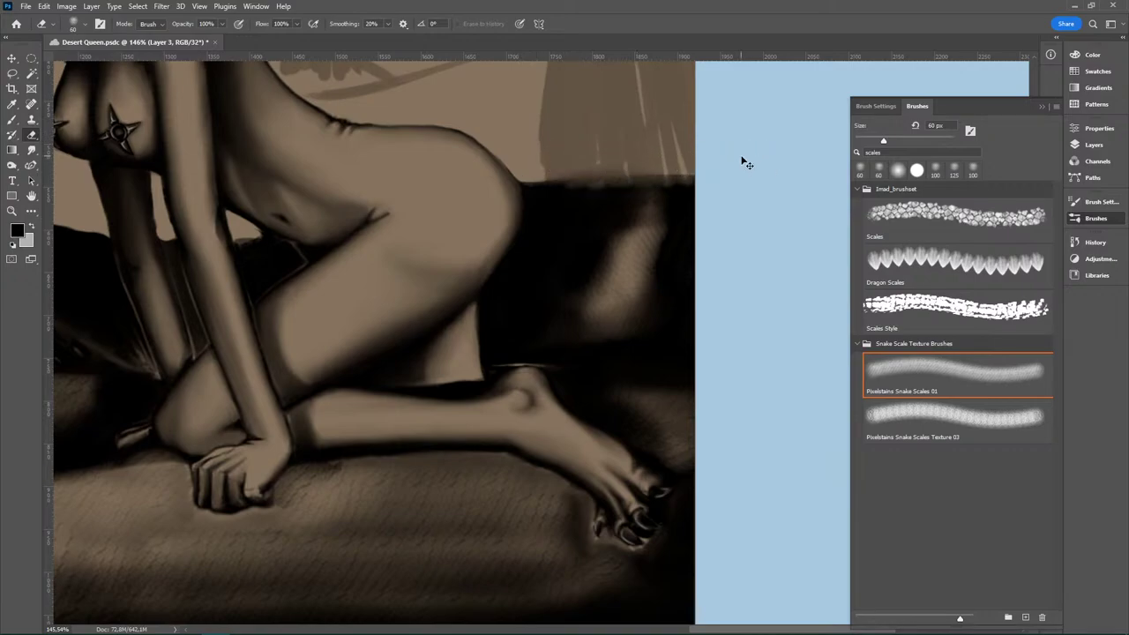
drag(747, 163, 548, 160)
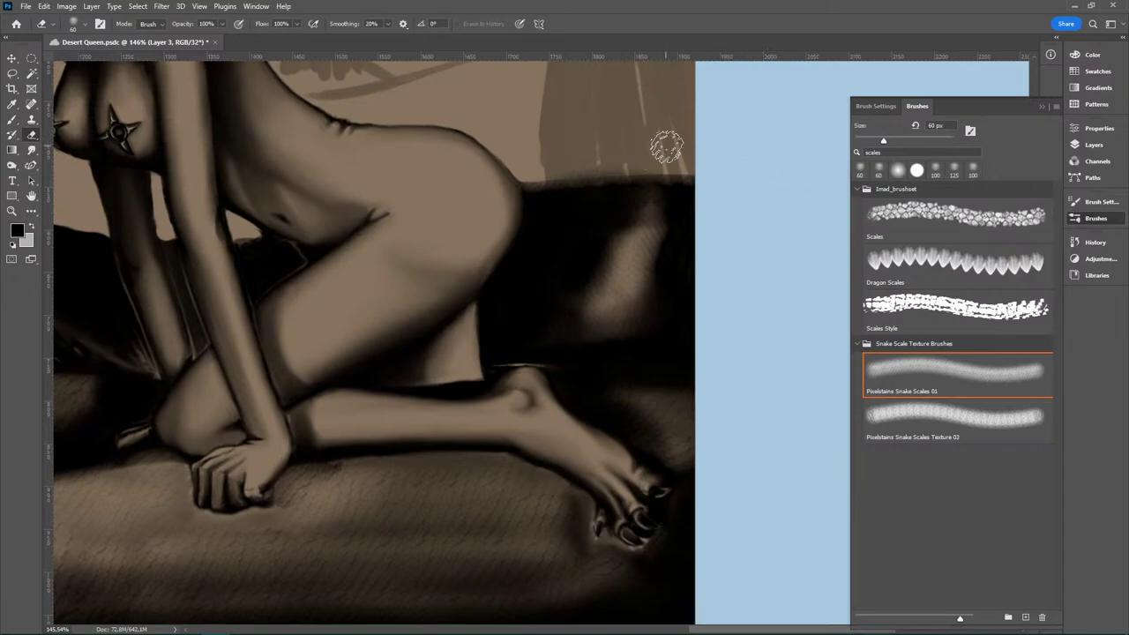
click(83, 26)
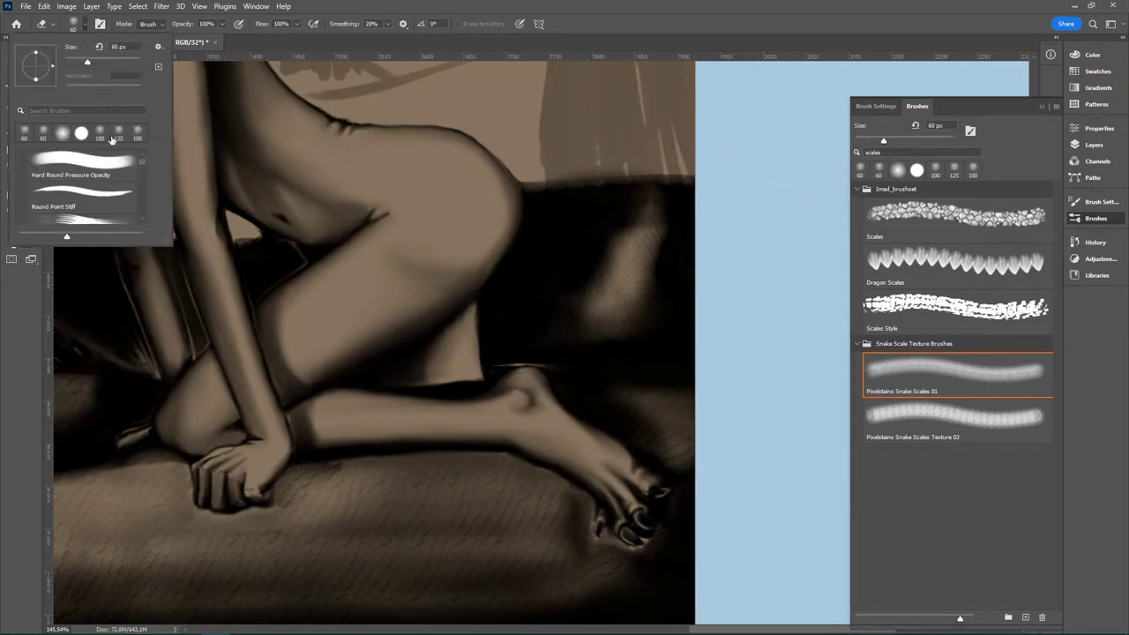
click(89, 154)
click(540, 151)
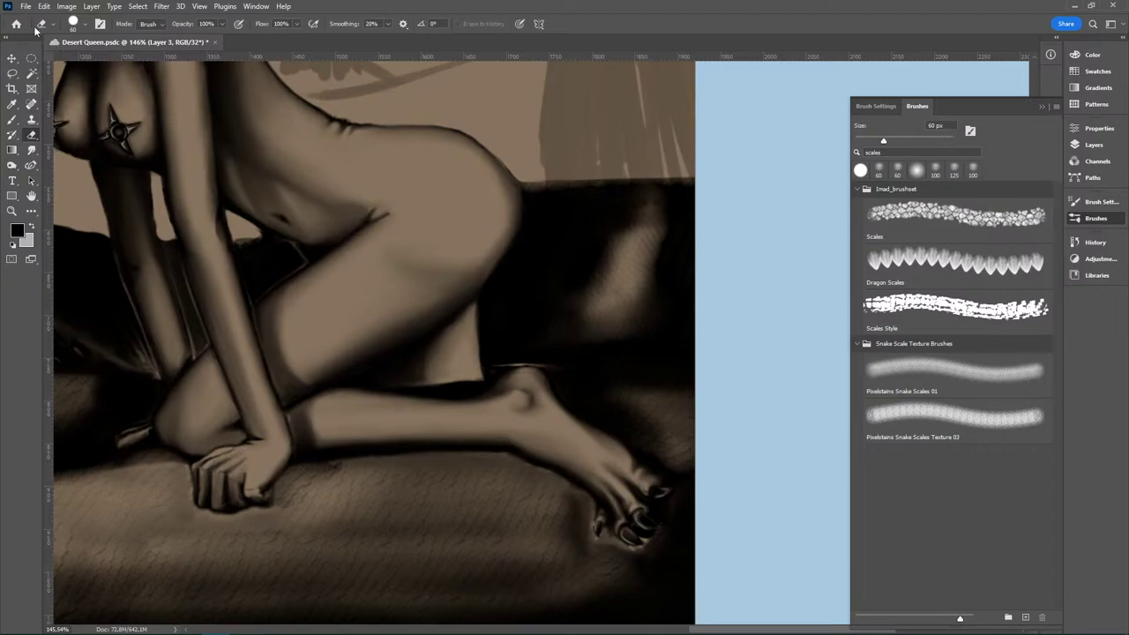
Step: Paint the slanted scale highlight behind the woman's hips black with the 60 px scale-textured brush
click(13, 120)
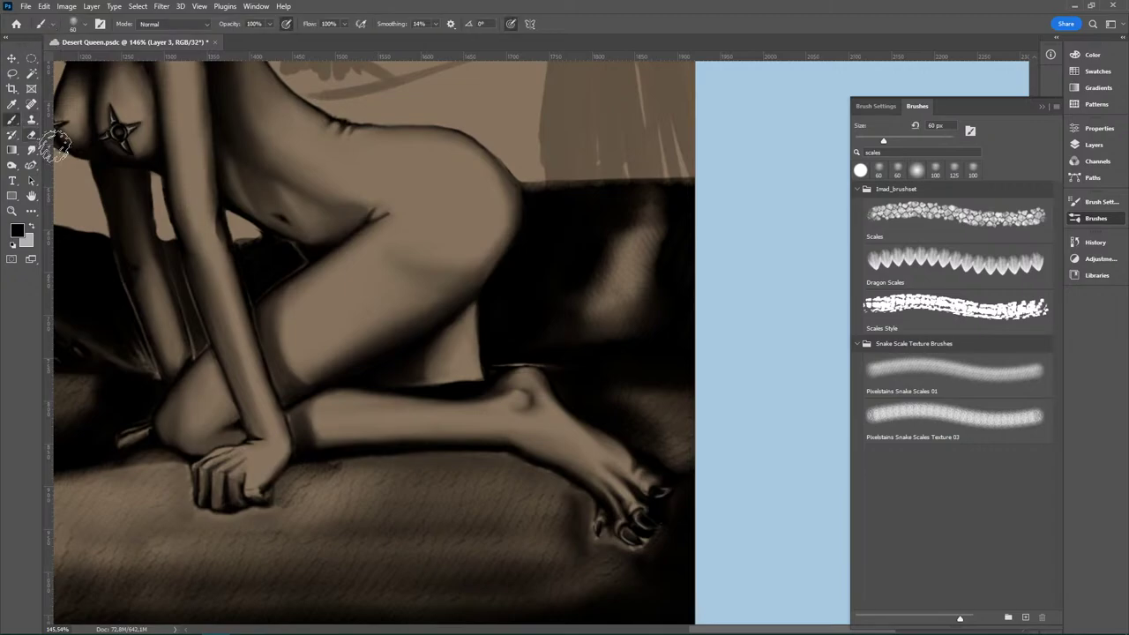
drag(668, 217, 669, 201)
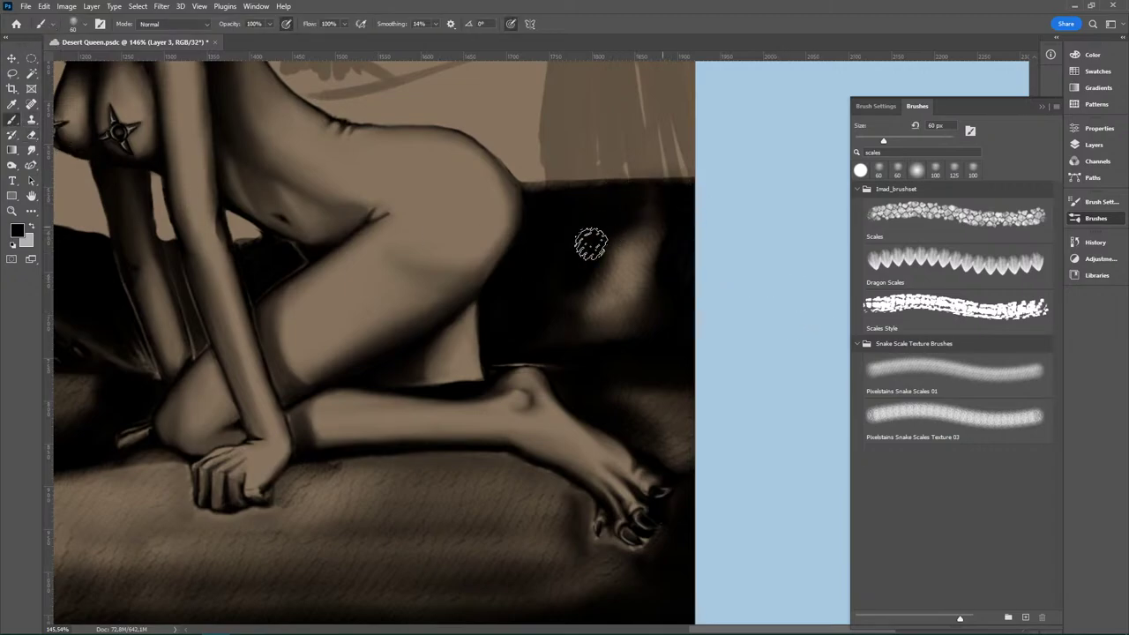
mouse_move(591, 244)
mouse_down()
mouse_move(662, 260)
mouse_move(597, 284)
mouse_move(650, 305)
mouse_move(601, 325)
mouse_up()
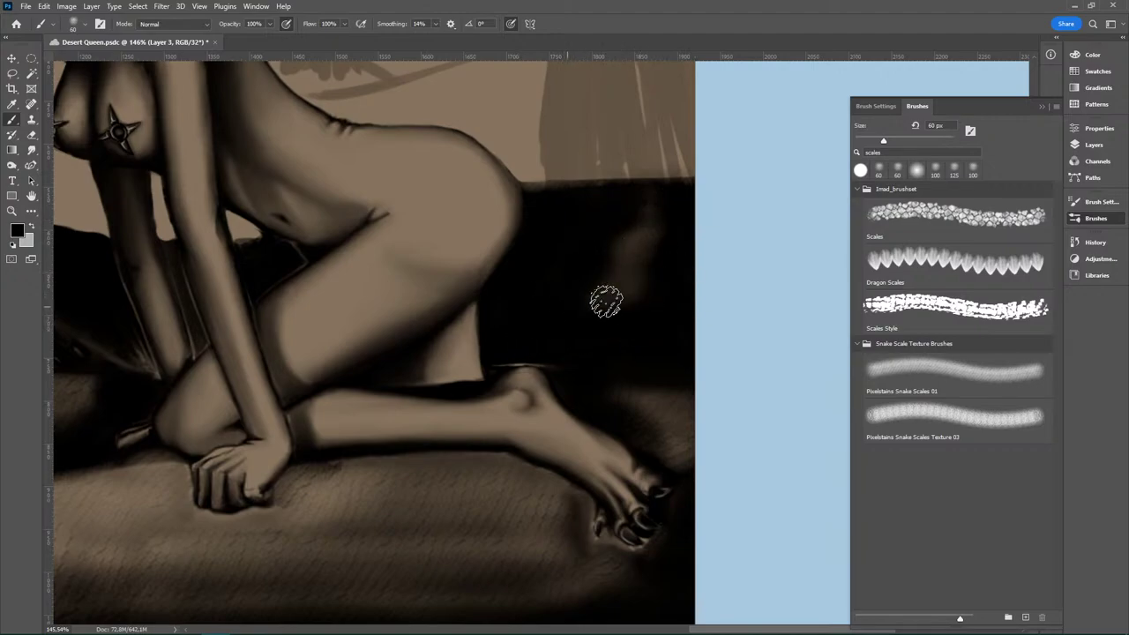
drag(639, 231, 603, 229)
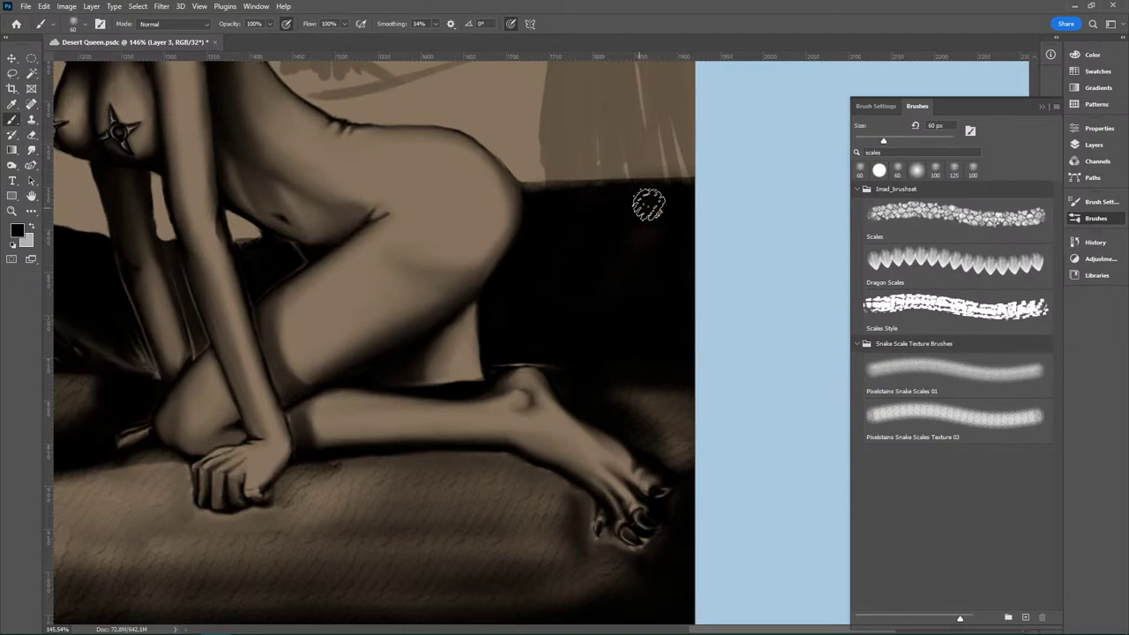
Step: Switch the eraser back to the 60 px scale-textured tip and try light dabs on the snake's body beside the hips
key(e)
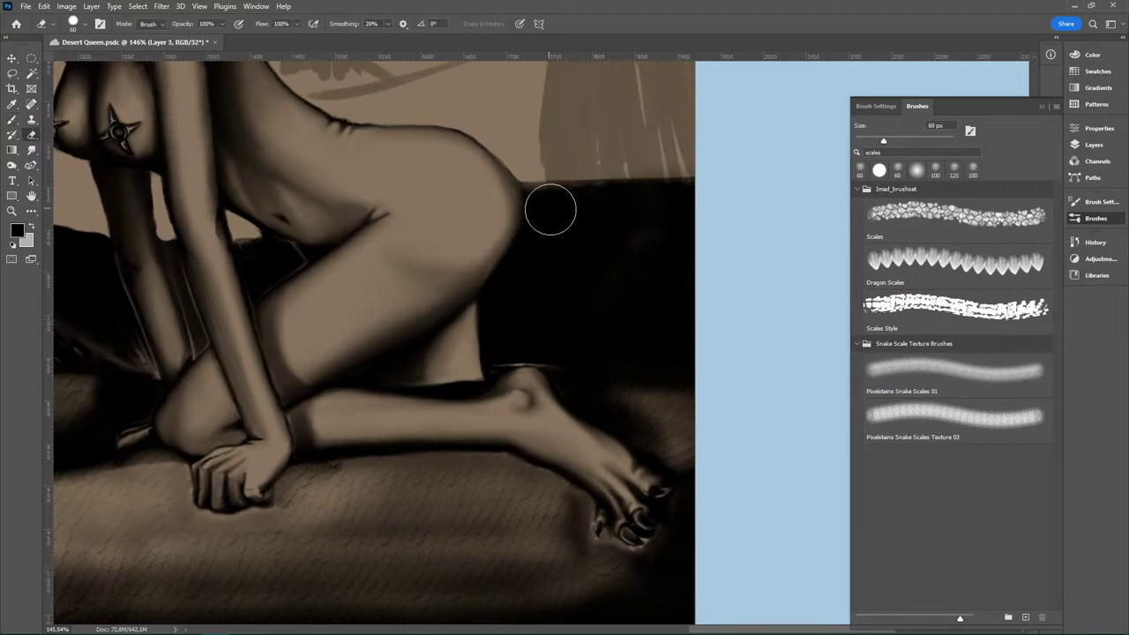
click(90, 25)
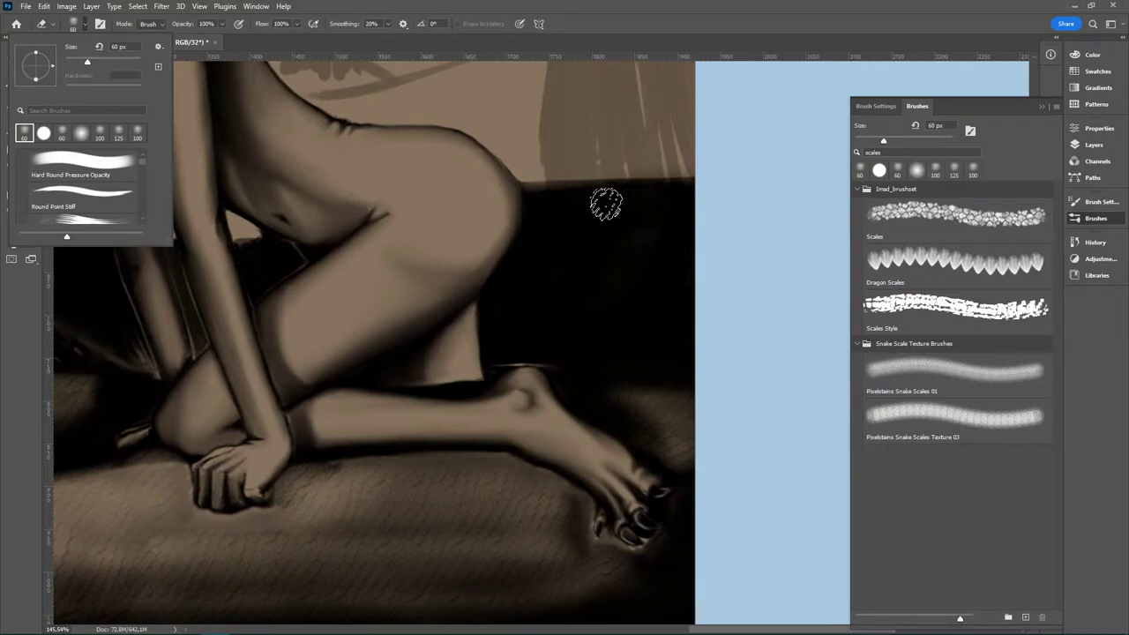
drag(500, 290, 504, 335)
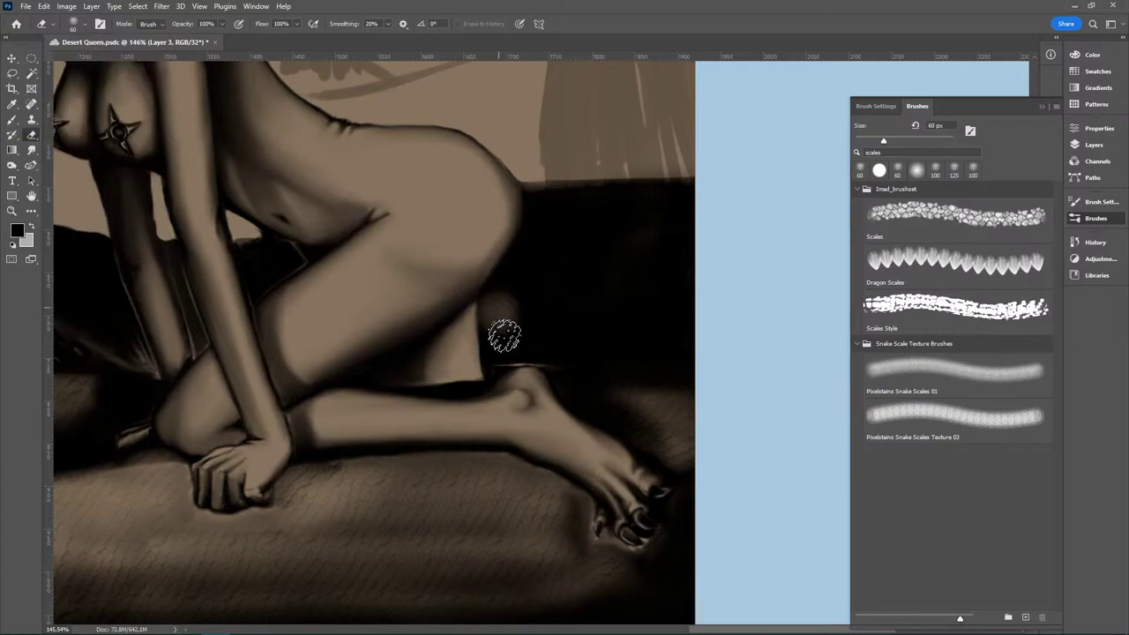
drag(503, 284, 543, 209)
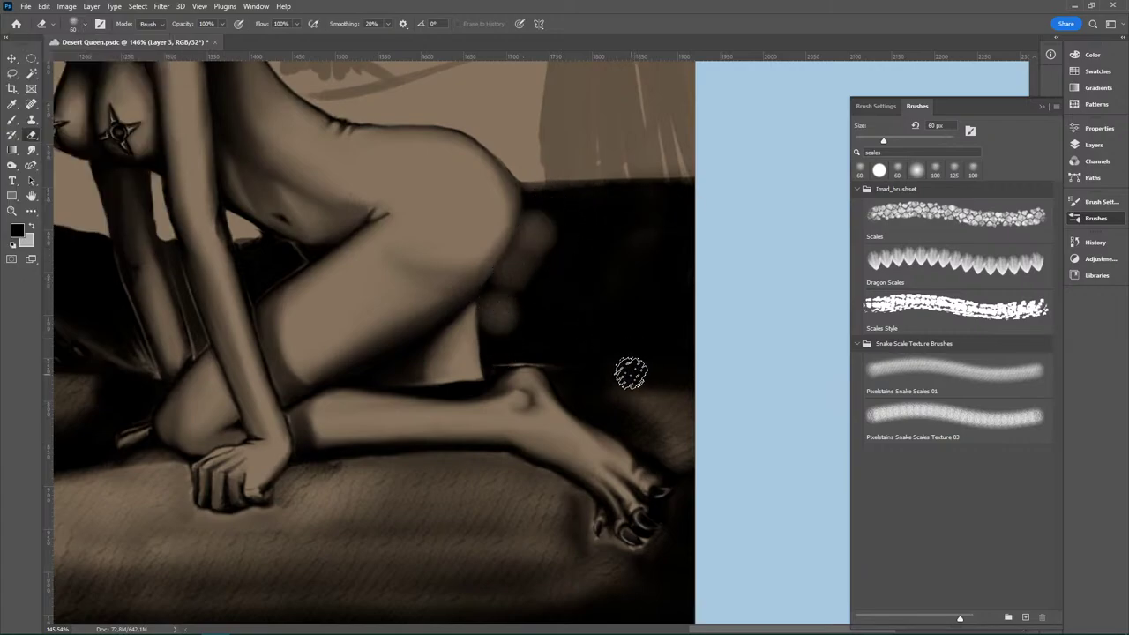
key(ctrl+s)
scroll(613, 380, up, 10)
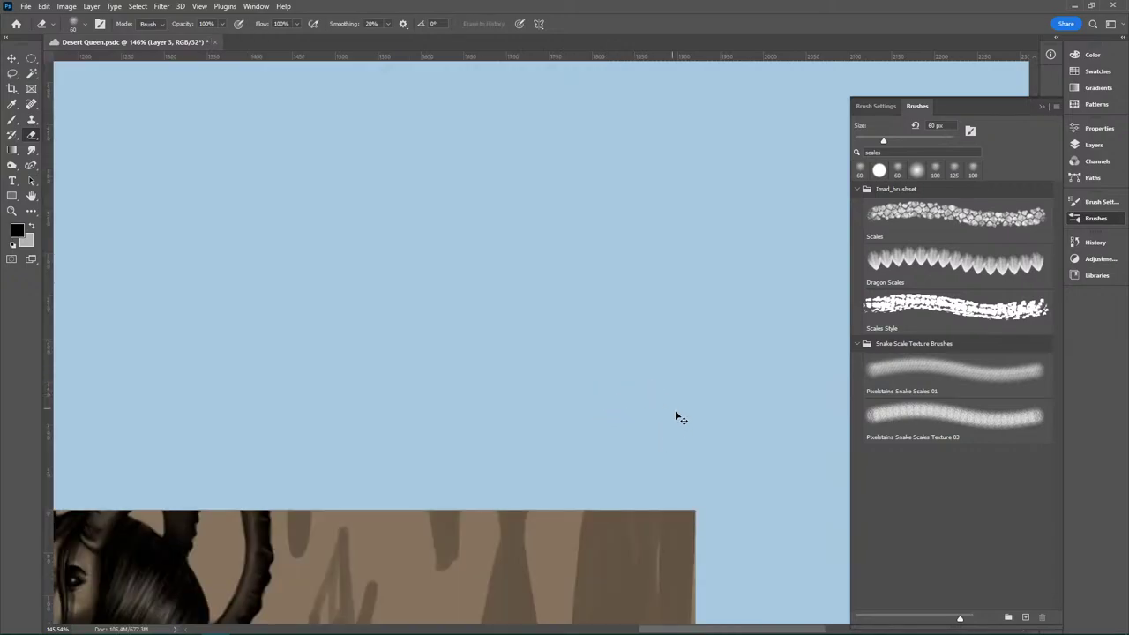
drag(673, 517, 632, 176)
drag(455, 473, 491, 464)
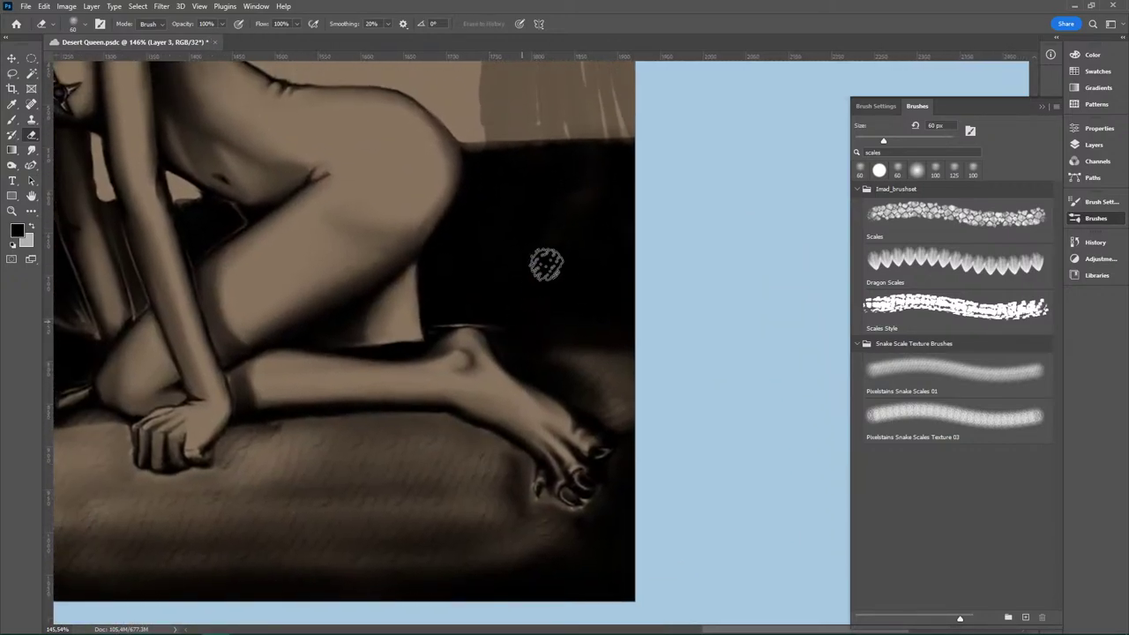
Step: Erase a slanted strip of scales beside the woman's hips and paint its outer side black with the scale-textured brush
key(ctrl+space)
drag(499, 292, 537, 273)
drag(536, 202, 557, 368)
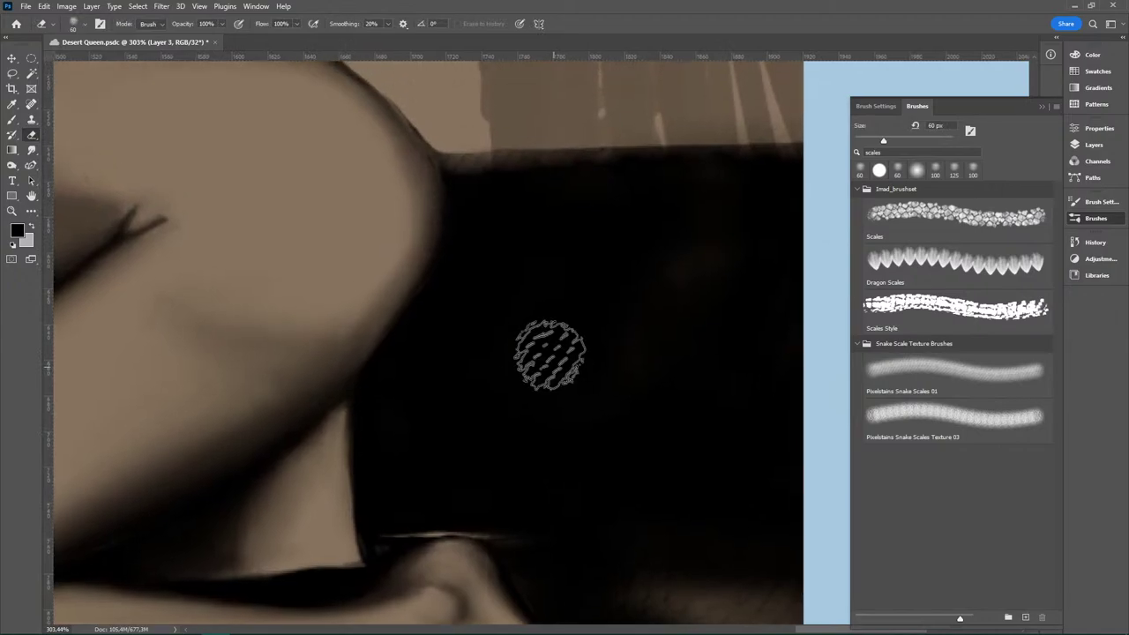
mouse_move(416, 394)
mouse_down()
mouse_move(493, 282)
mouse_move(494, 194)
mouse_up()
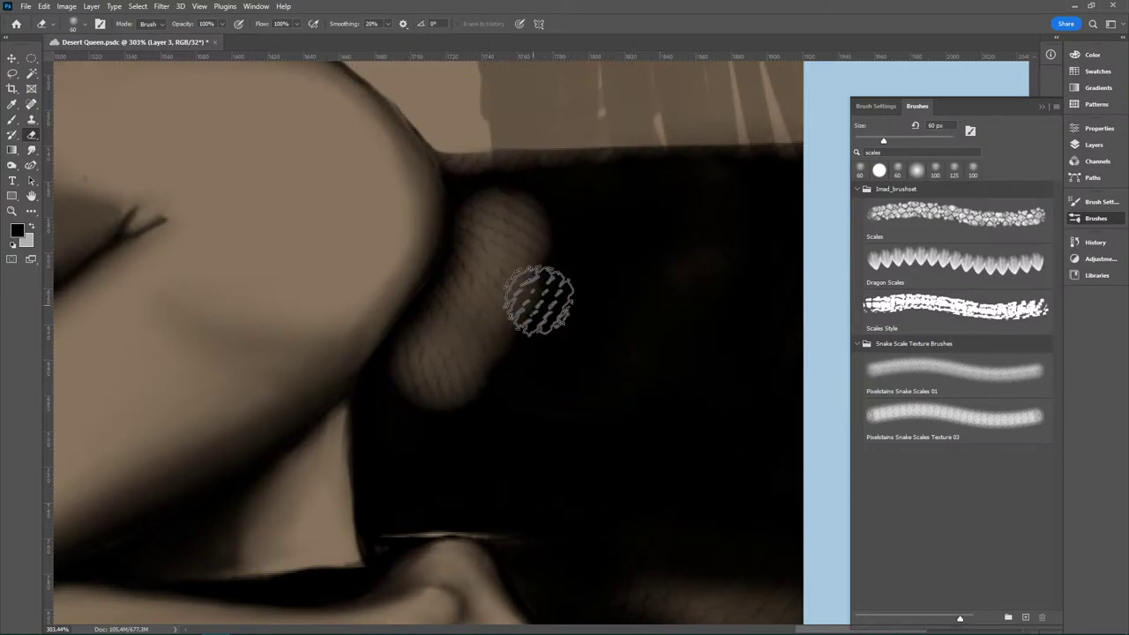
key(b)
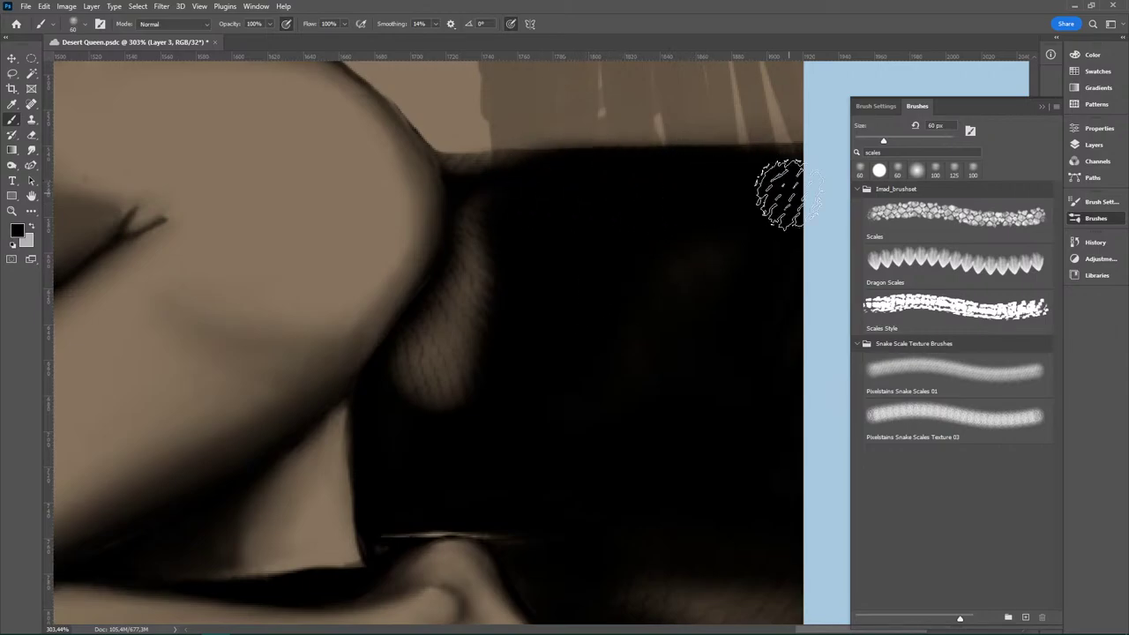
Step: Erase scale texture into the dark snake body between the hood's edge and the woman's arms with the 60 px scale-textured eraser
key(z)
drag(708, 480, 630, 562)
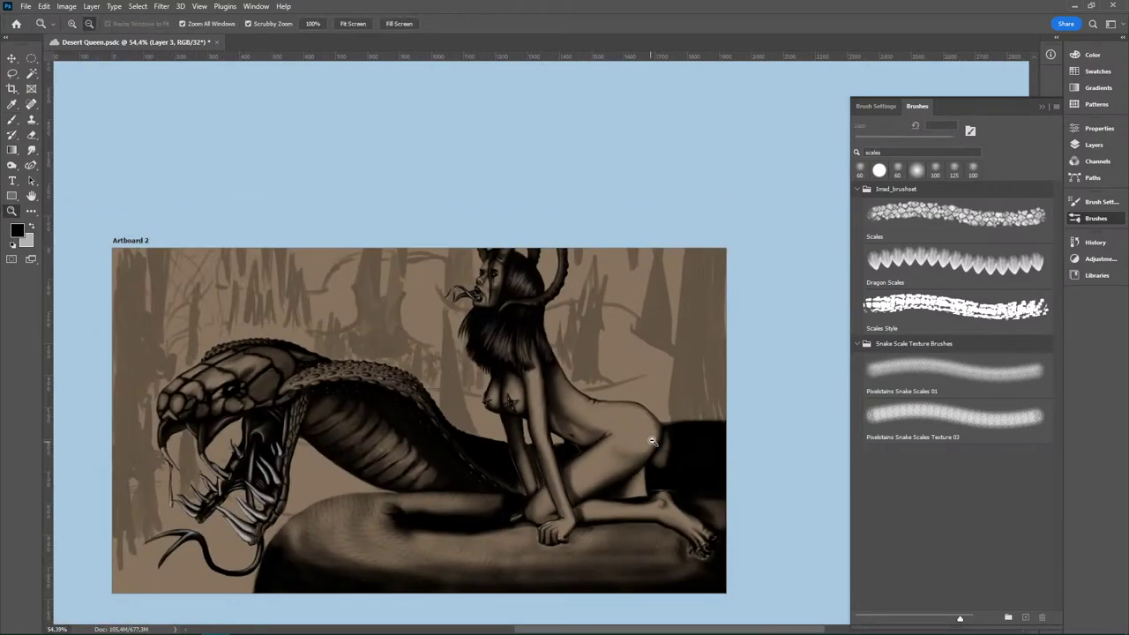
key(b)
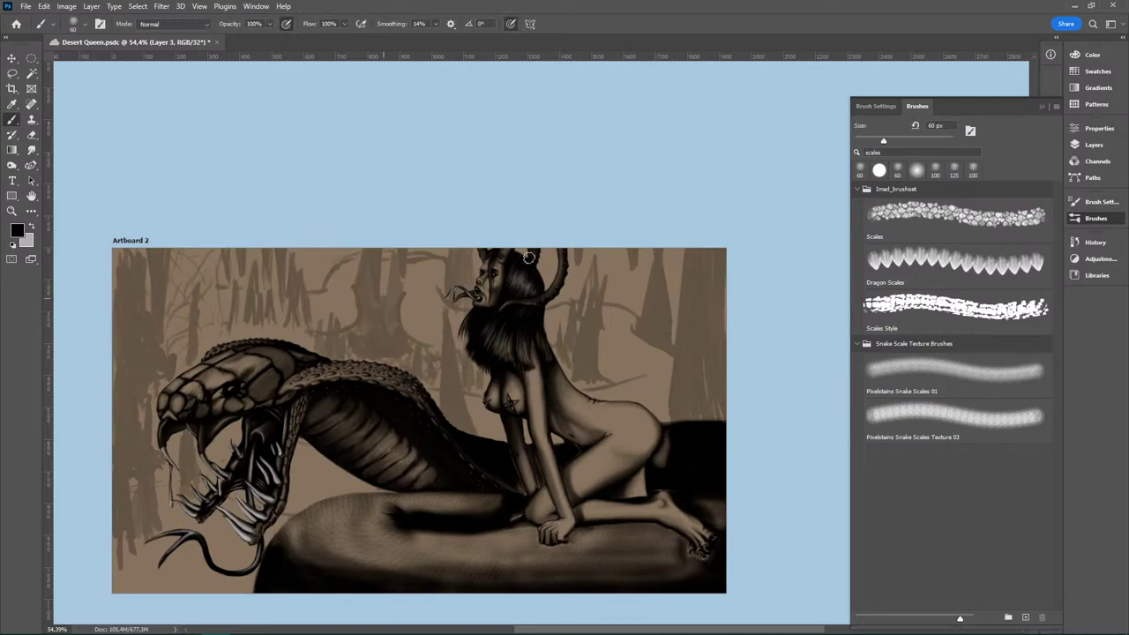
key(z)
mouse_move(660, 476)
mouse_down()
mouse_move(715, 461)
mouse_move(689, 442)
mouse_up()
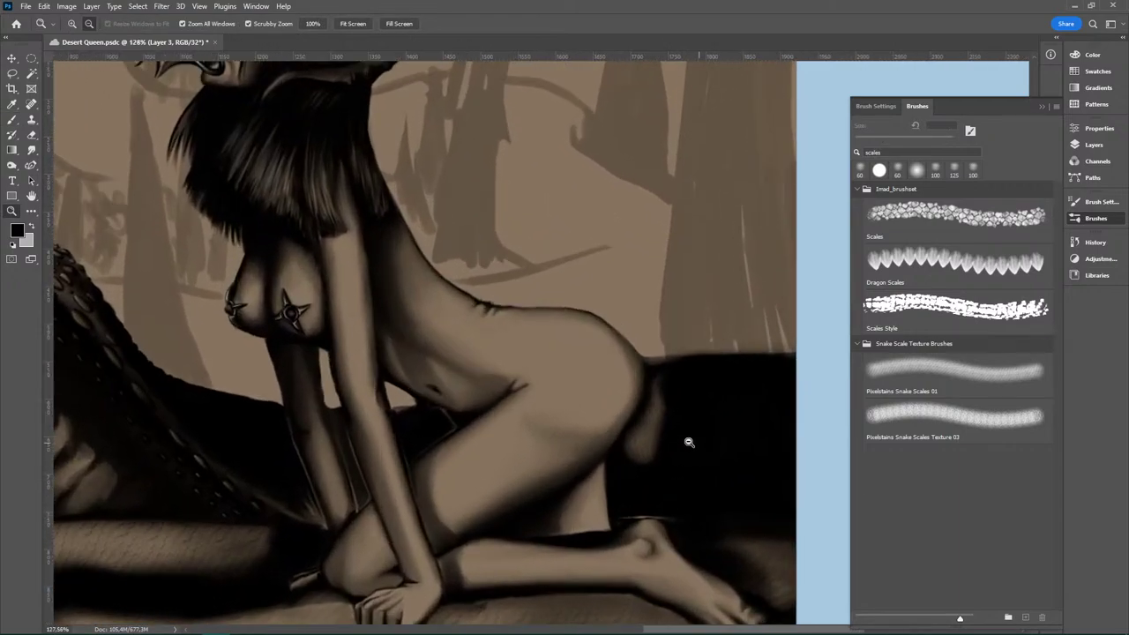
key(b)
mouse_move(412, 462)
mouse_down()
mouse_move(668, 496)
mouse_move(719, 478)
mouse_up()
key(e)
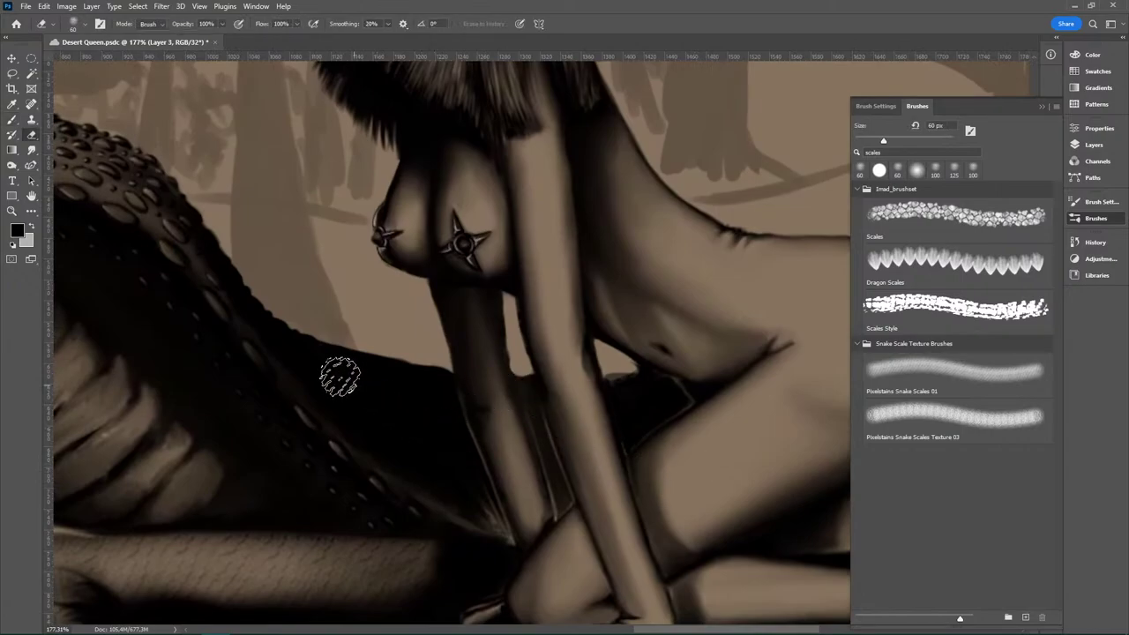
mouse_move(425, 457)
mouse_down()
mouse_move(339, 382)
mouse_move(425, 429)
mouse_move(458, 477)
mouse_move(400, 396)
mouse_move(418, 362)
mouse_move(515, 389)
mouse_up()
key(ctrl+z)
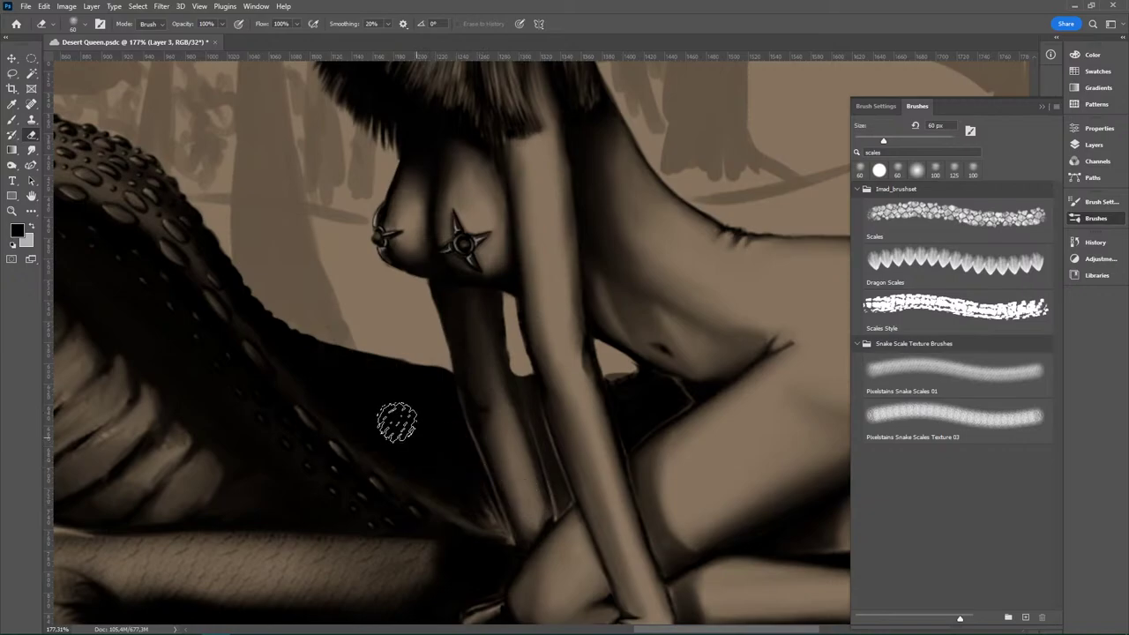
mouse_move(332, 375)
mouse_down()
mouse_move(437, 468)
mouse_move(460, 469)
mouse_move(362, 380)
mouse_move(426, 420)
mouse_move(436, 450)
mouse_up()
mouse_move(374, 388)
mouse_down()
mouse_move(311, 350)
mouse_move(463, 472)
mouse_move(575, 511)
mouse_move(428, 463)
mouse_move(577, 575)
mouse_up()
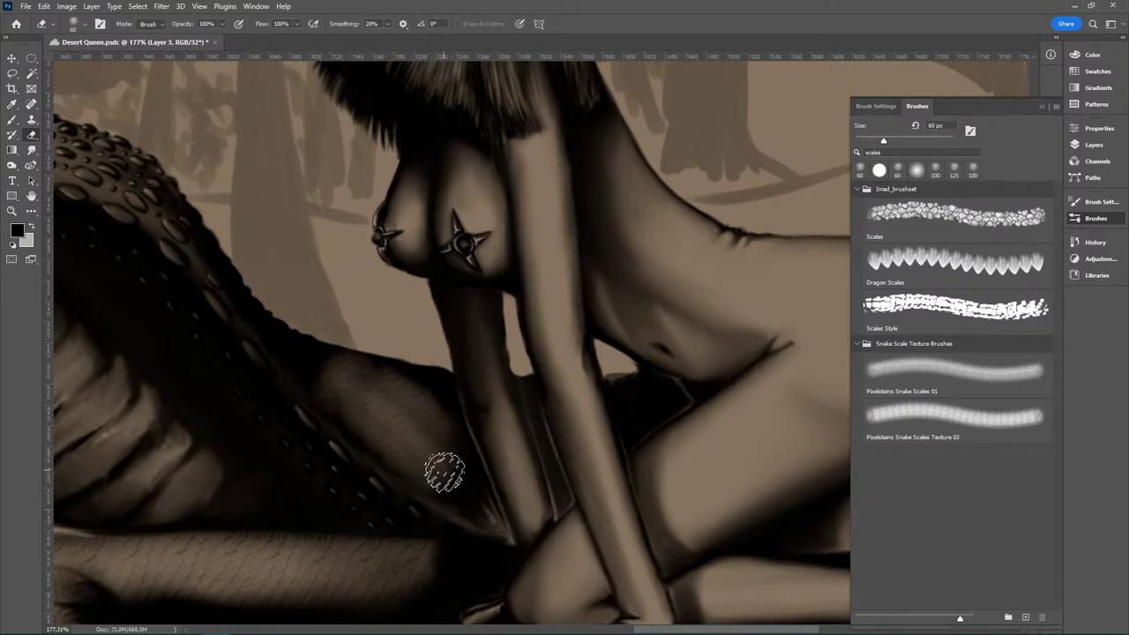
Step: Extend the erased scale texture down toward the woman's wrist and up toward the edge of the snake's hood
drag(444, 473, 526, 562)
key(ctrl+z)
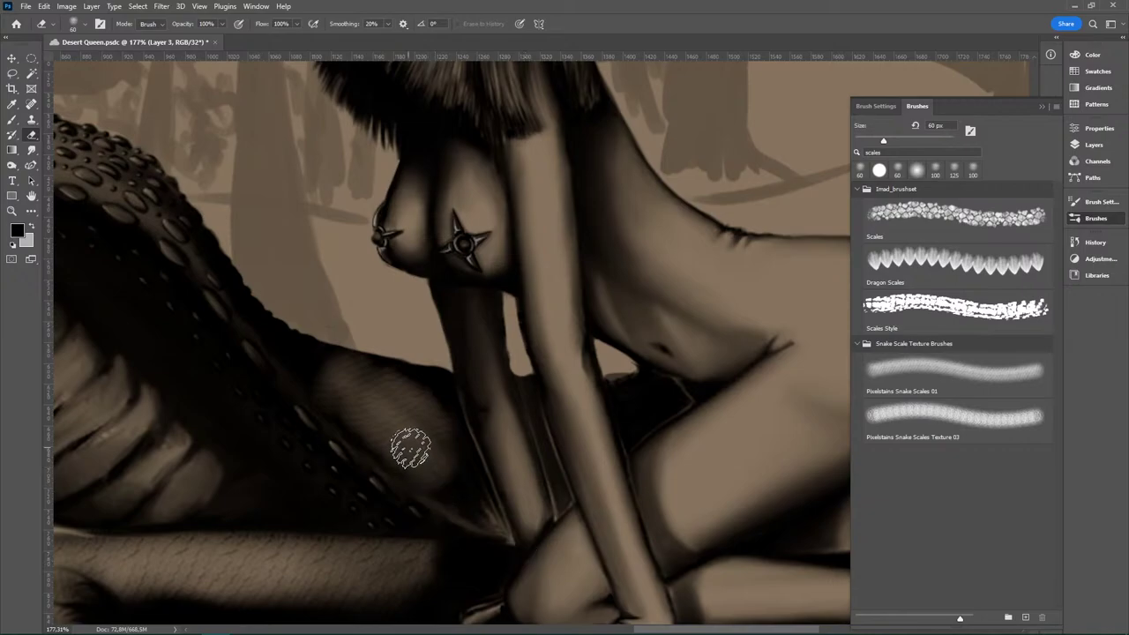
drag(423, 462, 475, 514)
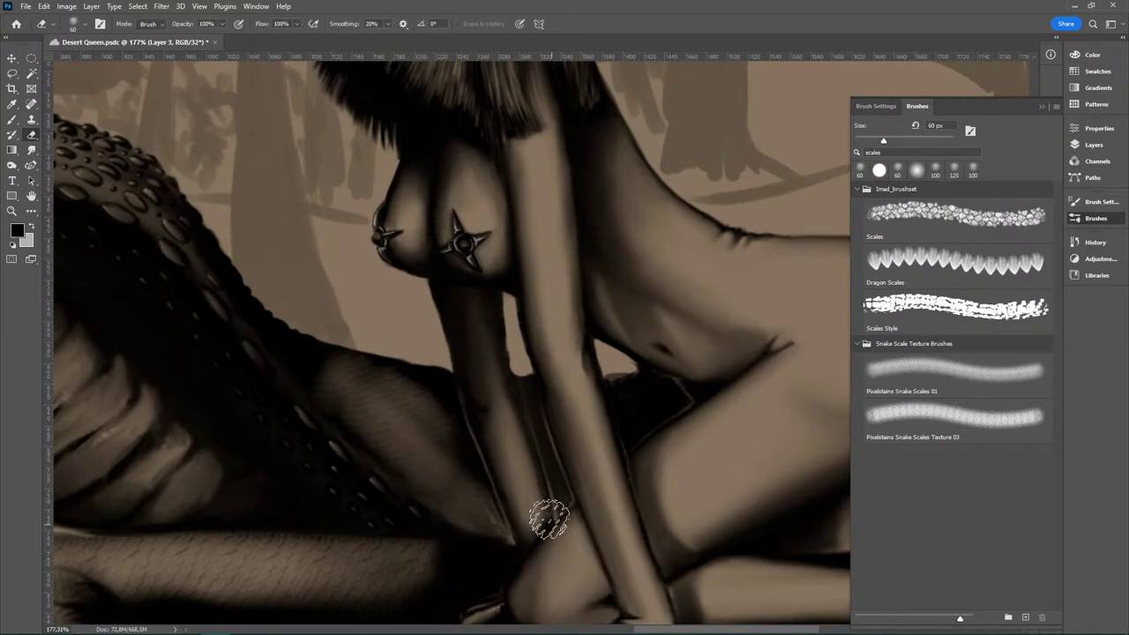
drag(344, 387, 263, 304)
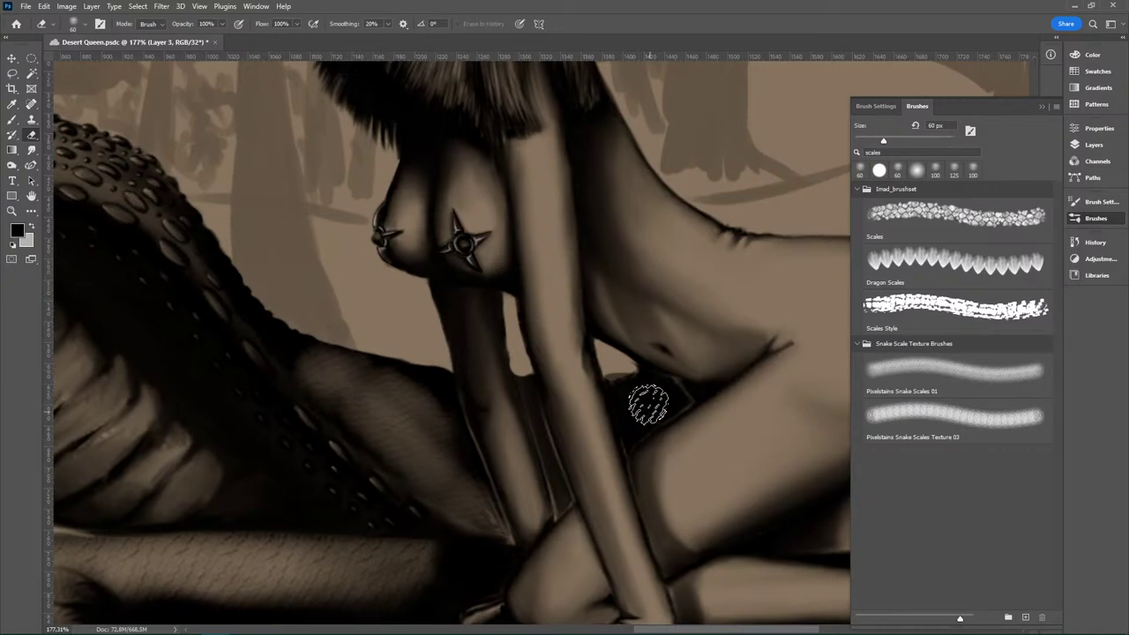
Step: Try the 60 px scale-textured eraser in the dark gap between the woman's arm and thigh
mouse_move(635, 411)
mouse_down()
mouse_move(623, 449)
mouse_move(718, 423)
mouse_move(704, 424)
mouse_up()
key(ctrl+z)
key(z)
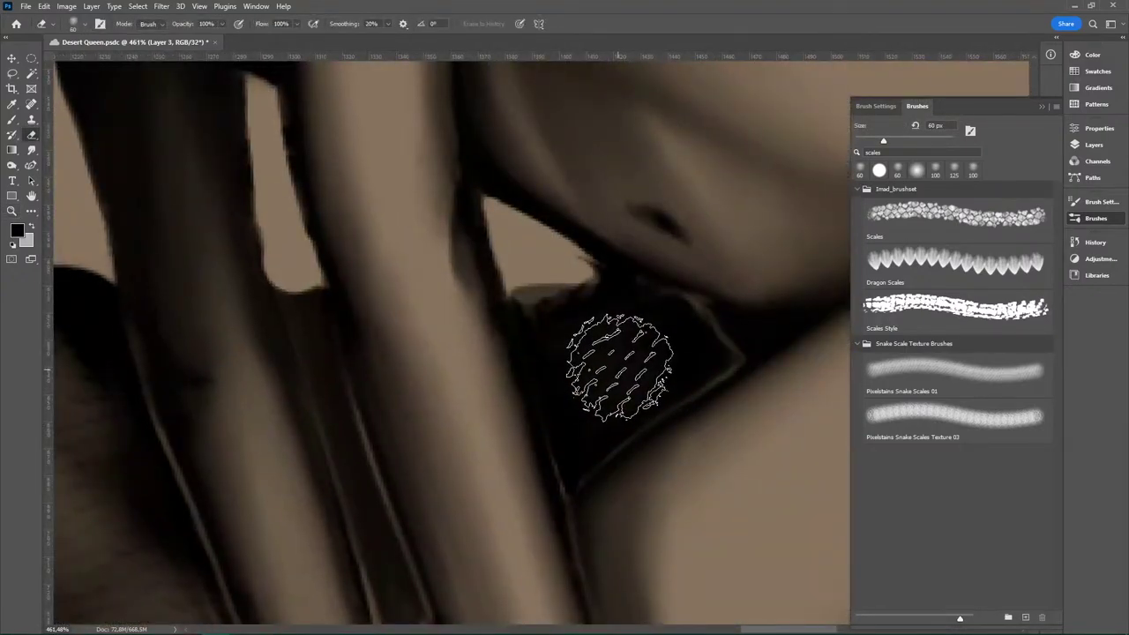
click(620, 372)
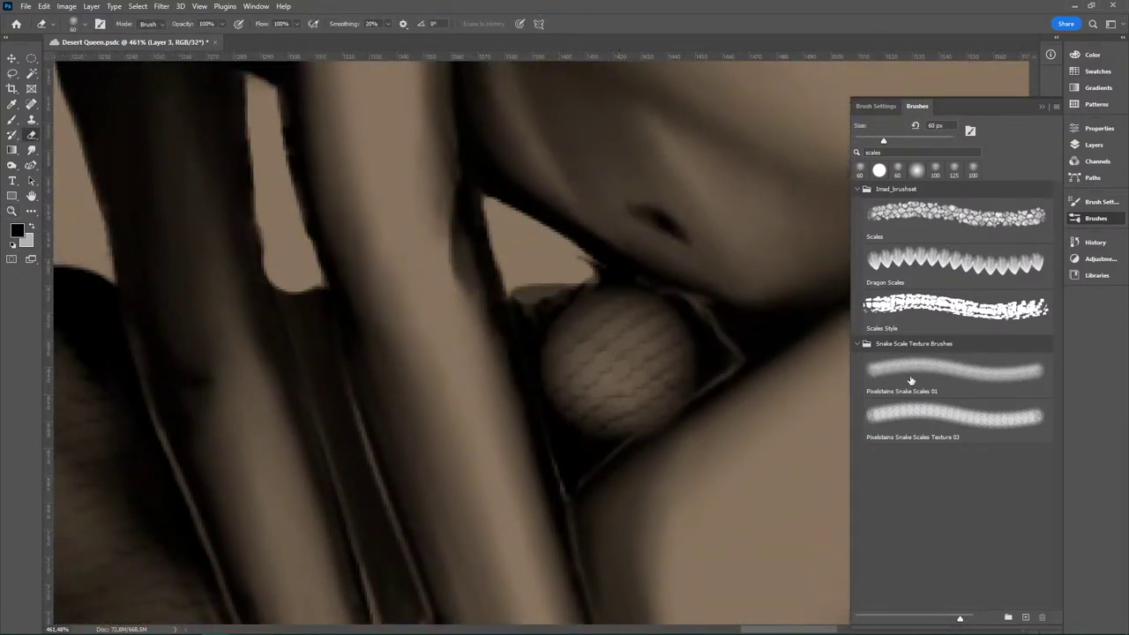
key(ctrl+z)
Step: Reduce the scale-textured eraser to 40 px and erase a rounded scale patch in the dark gap between the arm and thigh
key(bracketleft)
key(bracketleft)
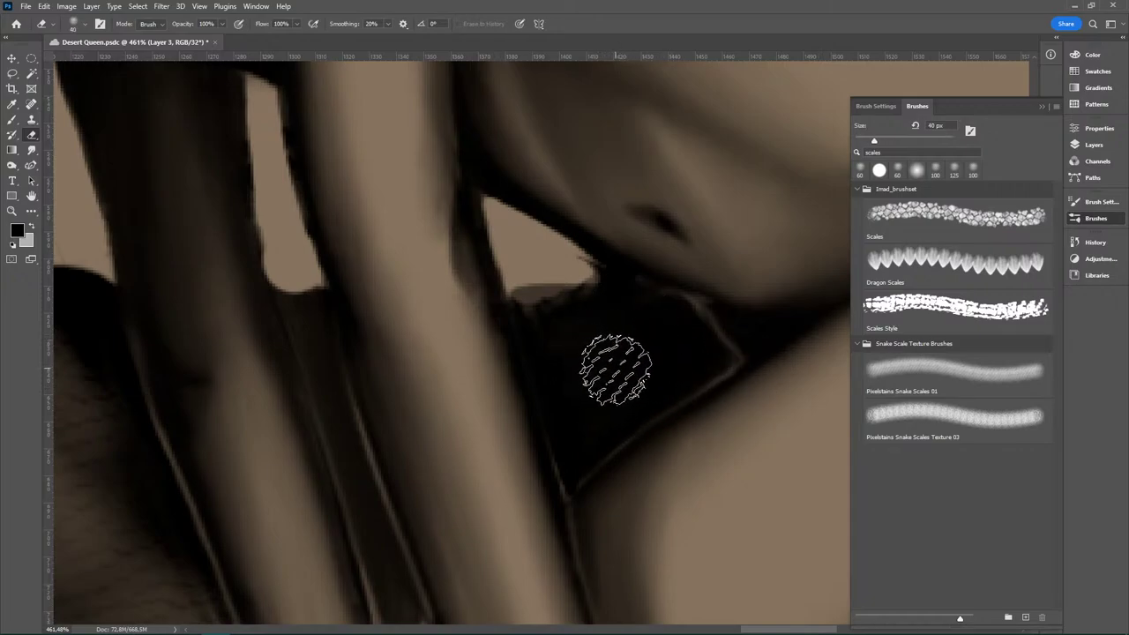
mouse_move(617, 373)
mouse_down()
mouse_move(594, 344)
mouse_move(583, 376)
mouse_move(627, 389)
mouse_move(650, 364)
mouse_up()
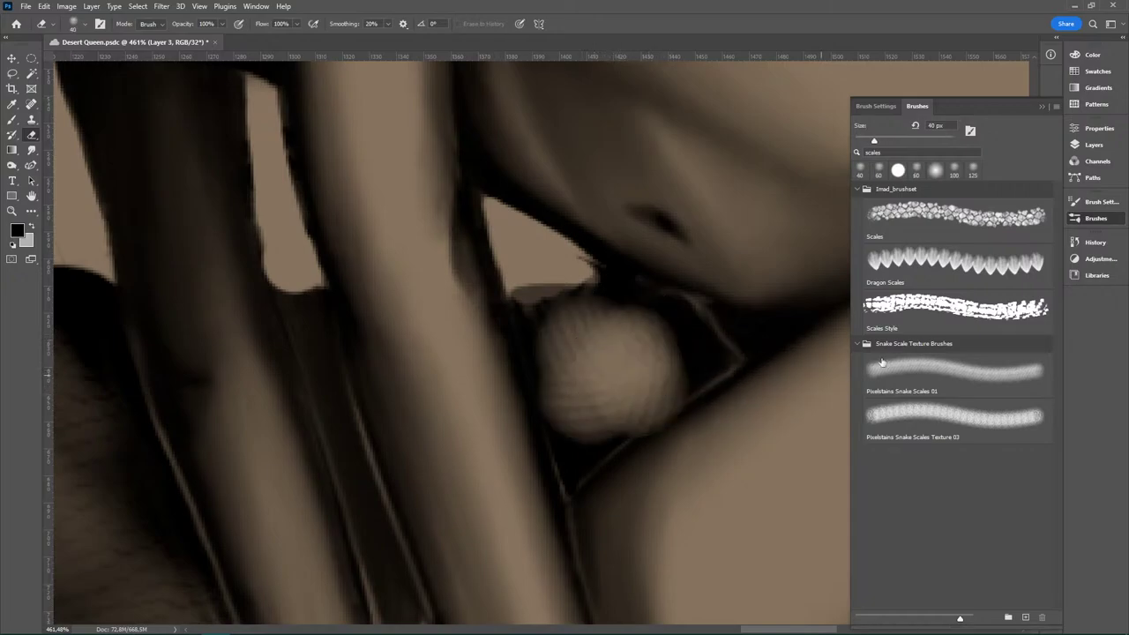
key(ctrl+z)
mouse_move(575, 341)
mouse_down()
mouse_move(628, 336)
mouse_move(672, 352)
mouse_move(614, 386)
mouse_move(598, 413)
mouse_up()
click(949, 436)
key(ctrl+z)
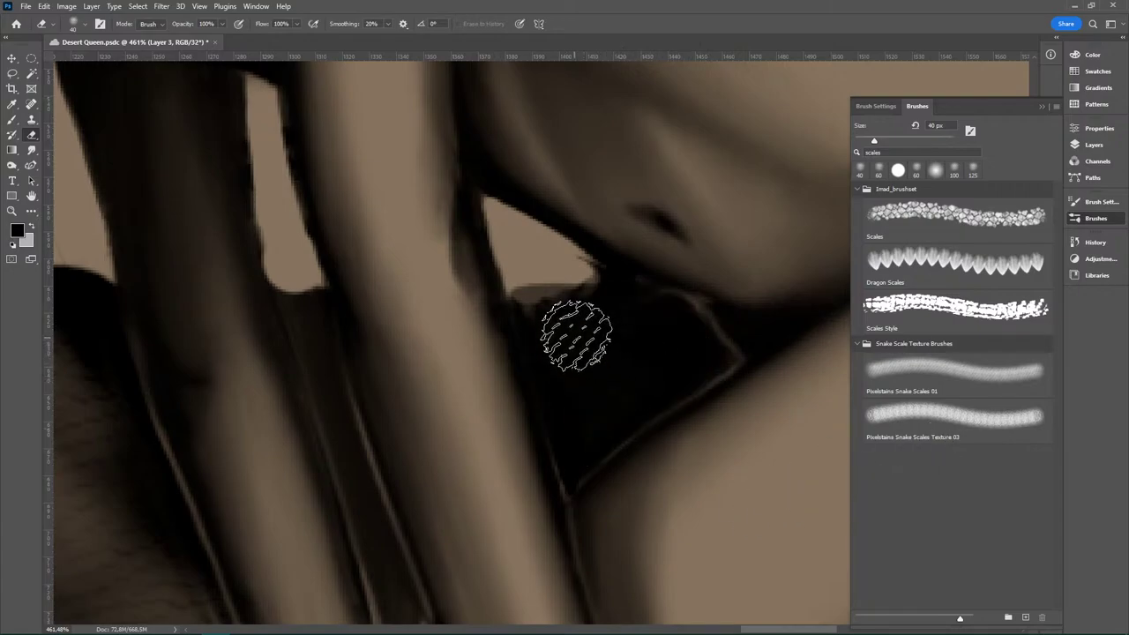
mouse_move(600, 335)
mouse_down()
mouse_move(589, 402)
mouse_move(576, 411)
mouse_move(675, 436)
mouse_move(607, 334)
mouse_move(567, 361)
mouse_up()
key(z)
drag(737, 500, 706, 524)
Step: Darken the edges of the snake's scales behind the woman's arms with the 60 px scale-textured brush, lightening spots with the 40 px eraser
key(e)
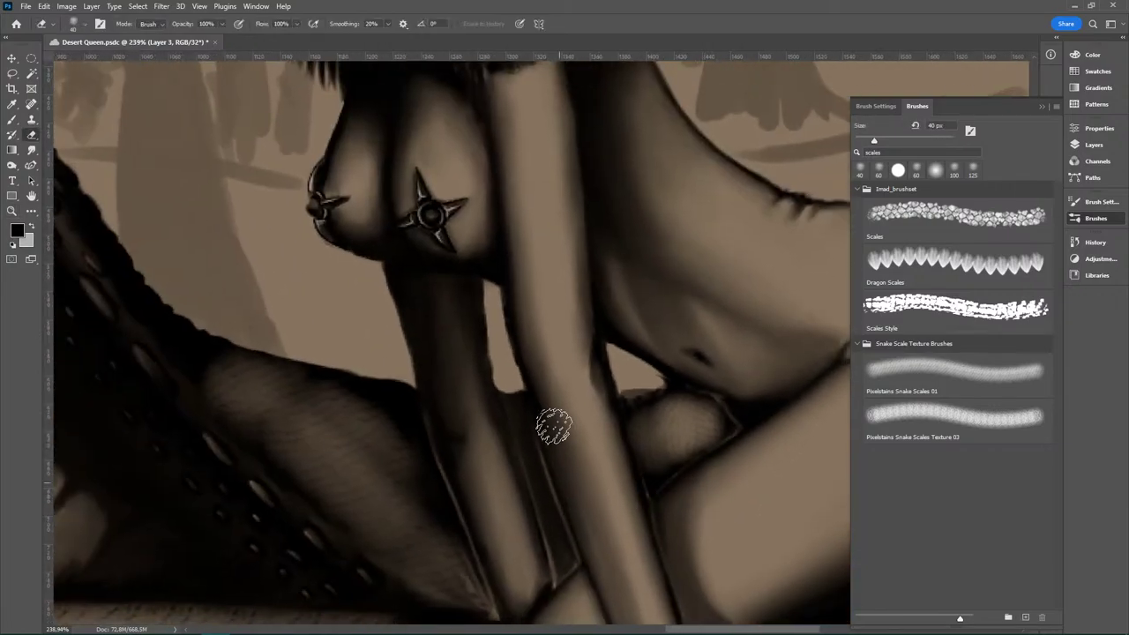
key(b)
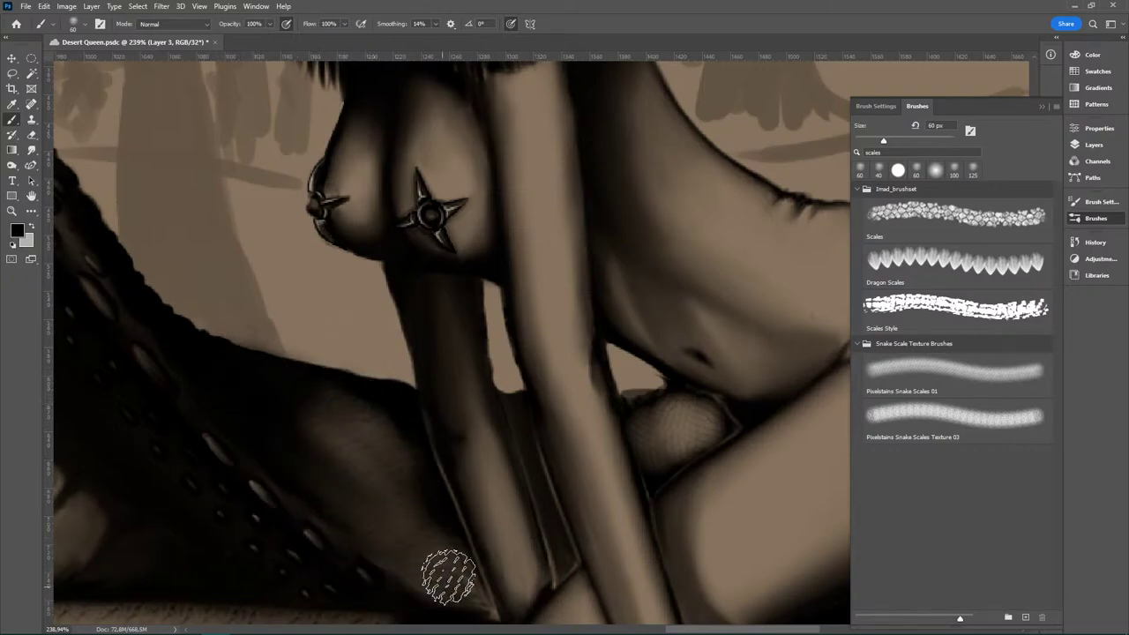
key(e)
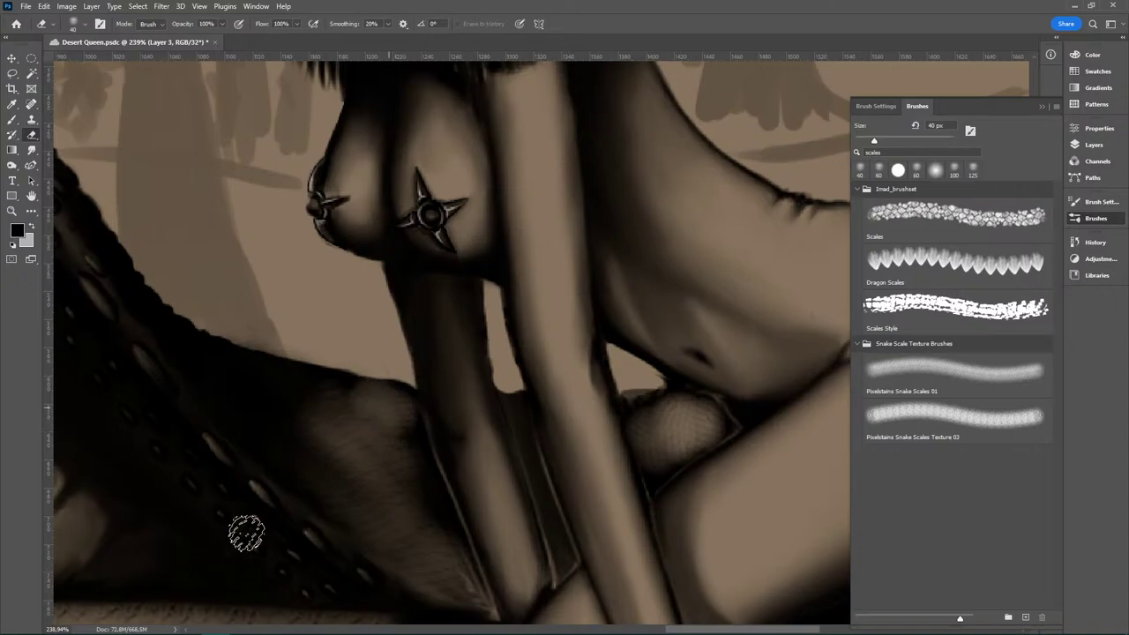
key(b)
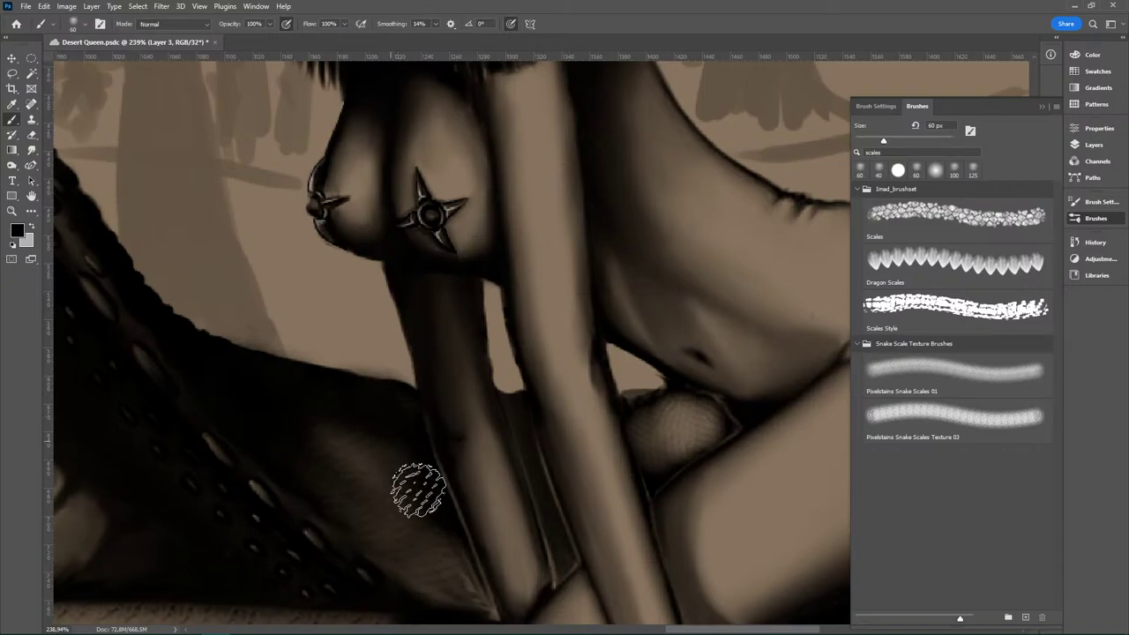
Step: Erase light scale patches on the snake beside the woman's far arm with the 40 px eraser, blending them with the 60 px scale-textured brush
key(e)
mouse_move(385, 456)
mouse_down()
mouse_move(365, 427)
mouse_move(302, 480)
mouse_up()
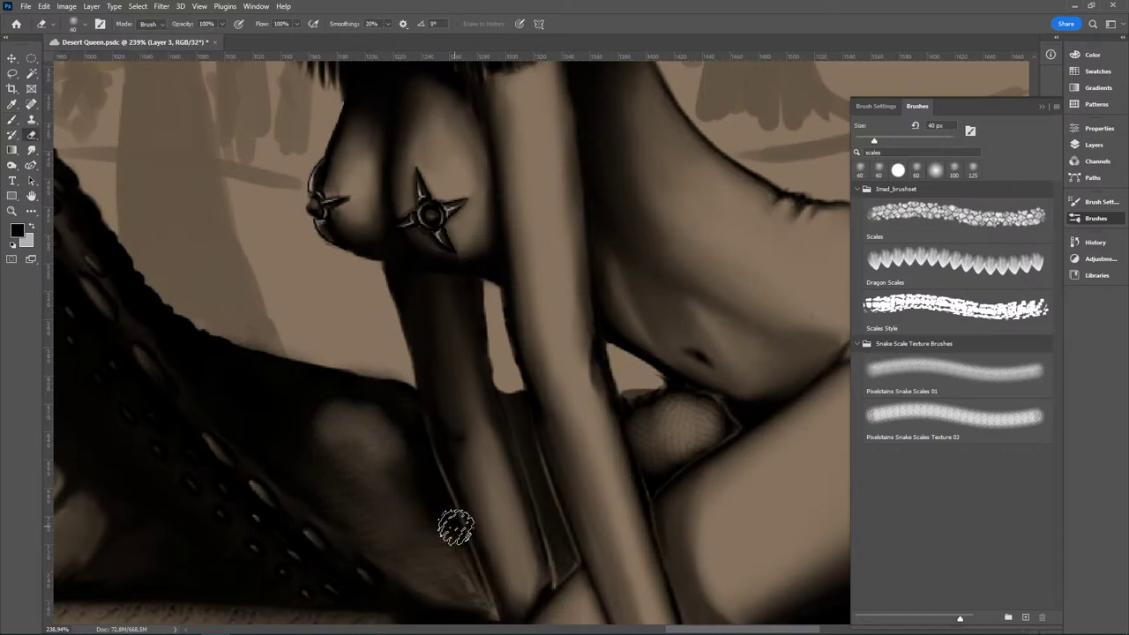
key(b)
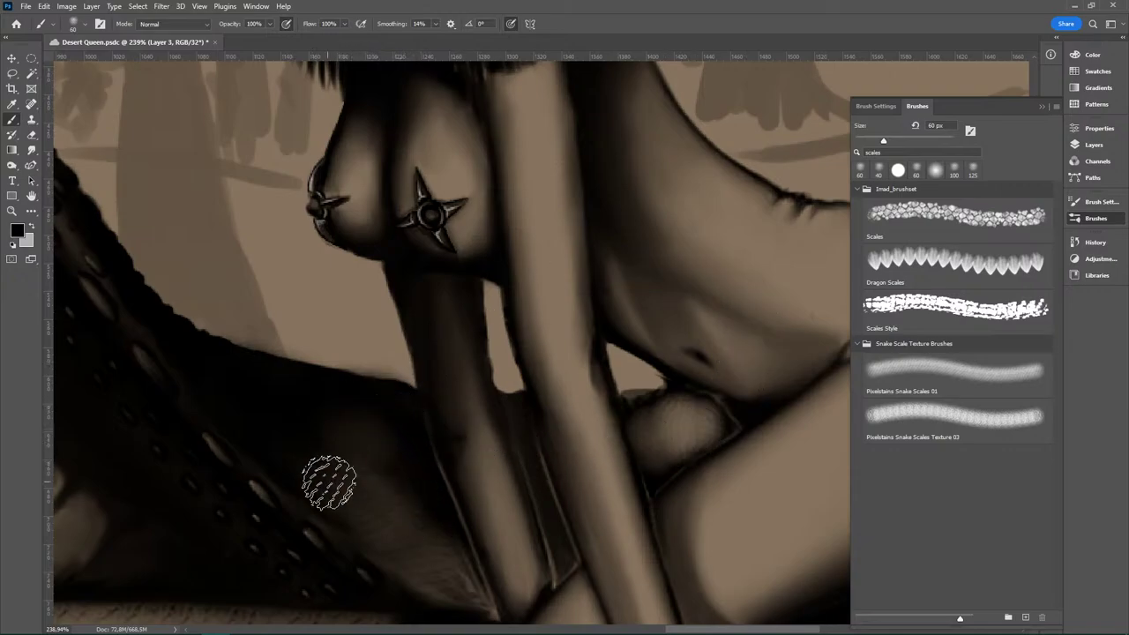
drag(694, 490, 608, 447)
key(e)
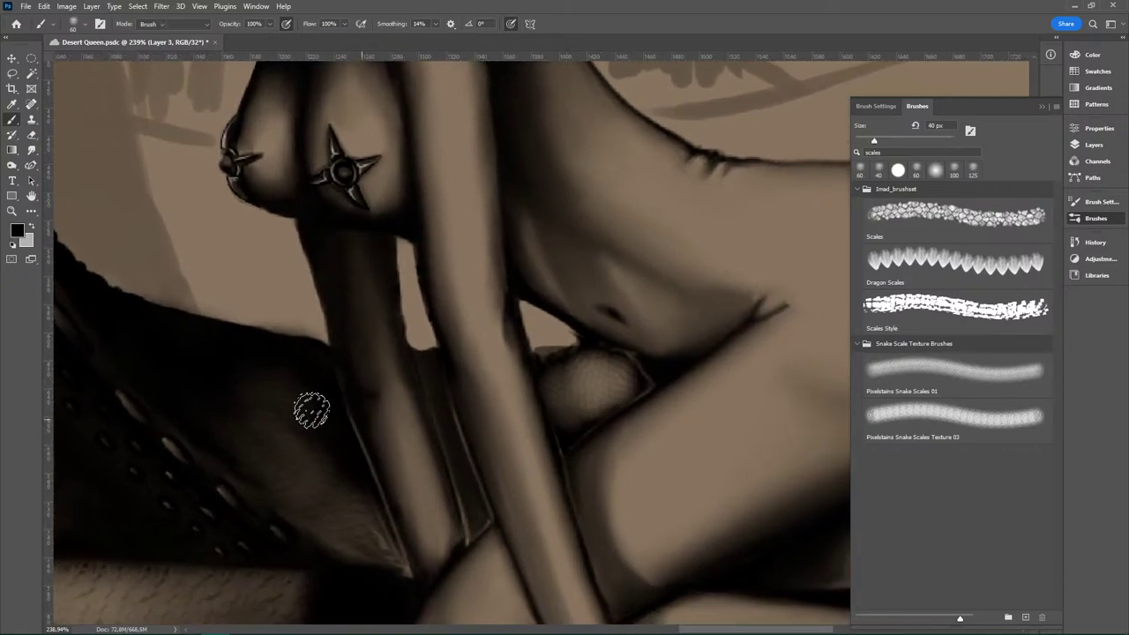
mouse_move(322, 402)
mouse_down()
mouse_move(374, 527)
mouse_move(401, 557)
mouse_up()
key(b)
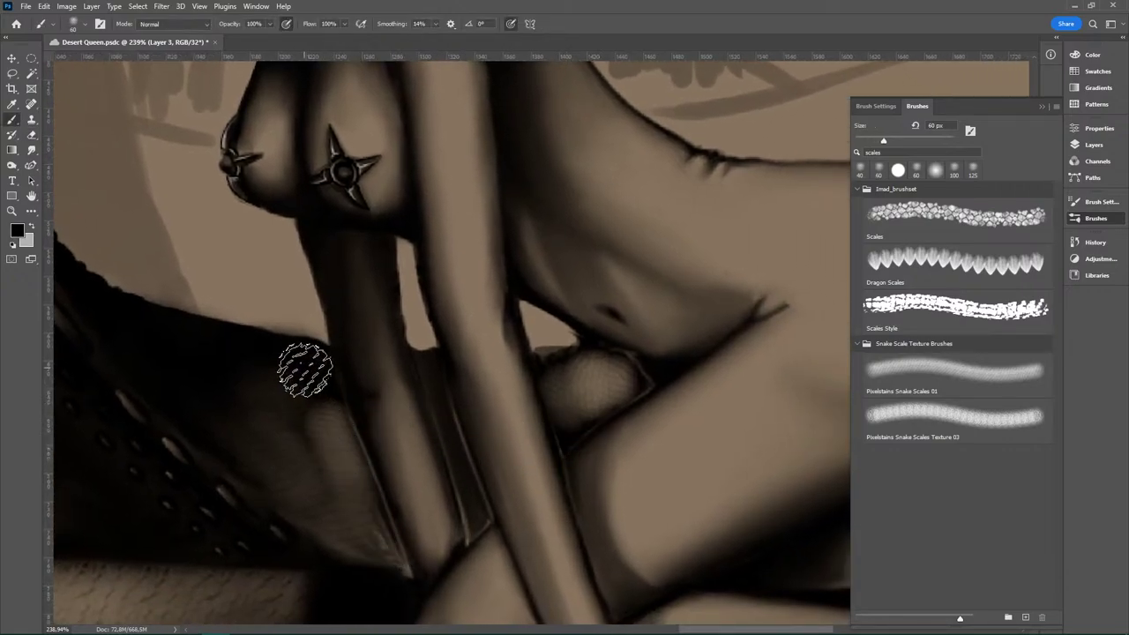
Step: Lighten the snake's body up to its upper edge with the 40 px eraser and shade it down with the 60 px scale-textured brush
key(e)
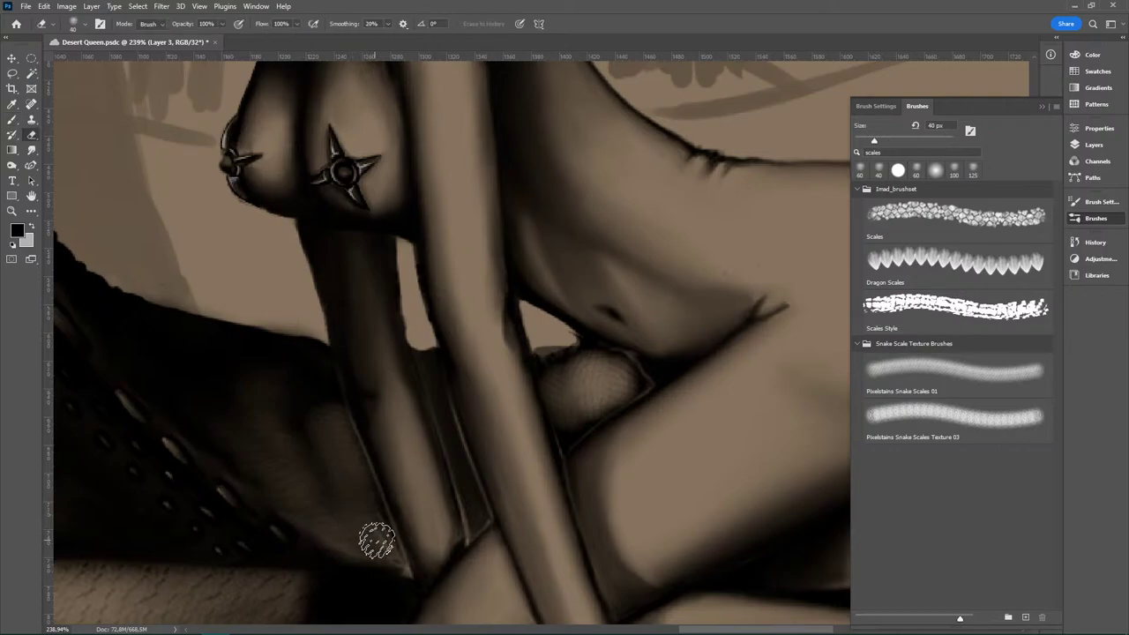
mouse_move(330, 501)
mouse_down()
mouse_move(304, 429)
mouse_move(303, 363)
mouse_move(353, 466)
mouse_move(355, 533)
mouse_move(265, 408)
mouse_move(288, 361)
mouse_move(127, 322)
mouse_move(237, 433)
mouse_move(263, 431)
mouse_move(186, 352)
mouse_move(292, 417)
mouse_move(142, 336)
mouse_move(188, 403)
mouse_move(366, 502)
mouse_up()
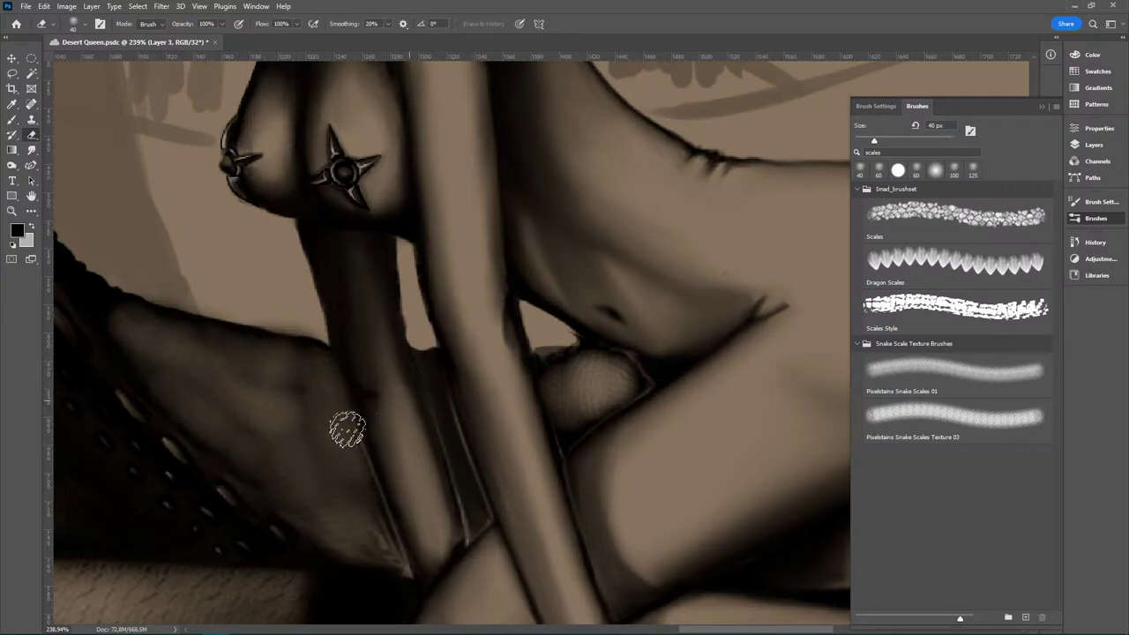
key(b)
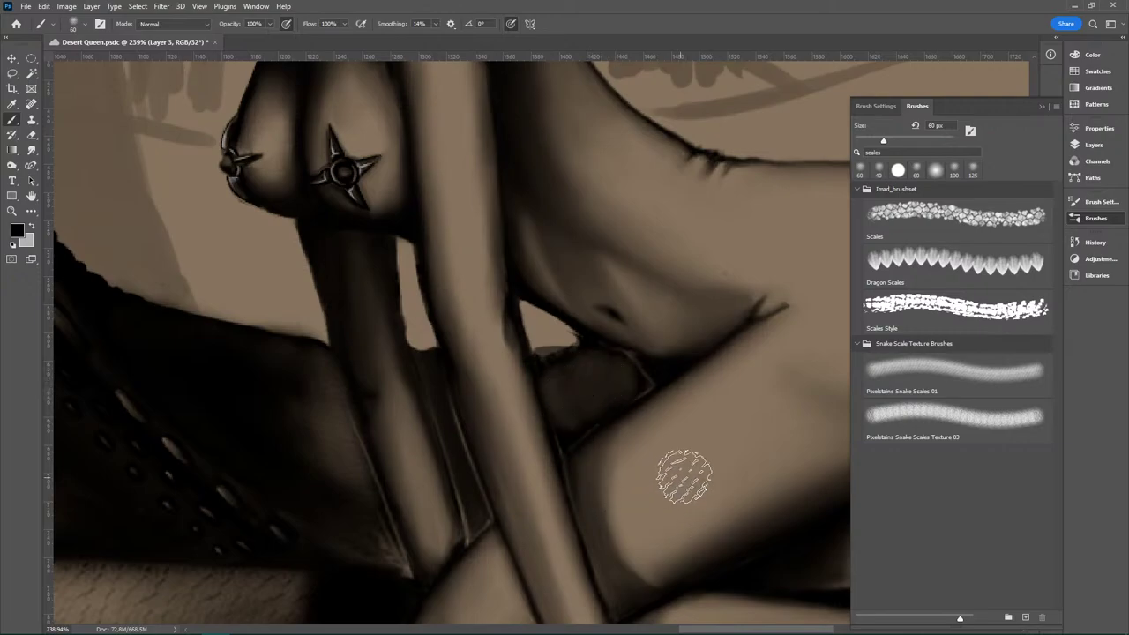
Step: Deepen the shadow on the snake patch between the arm and thigh with the scale-textured brush at 60 px and 40 px
key(z)
drag(625, 424, 675, 393)
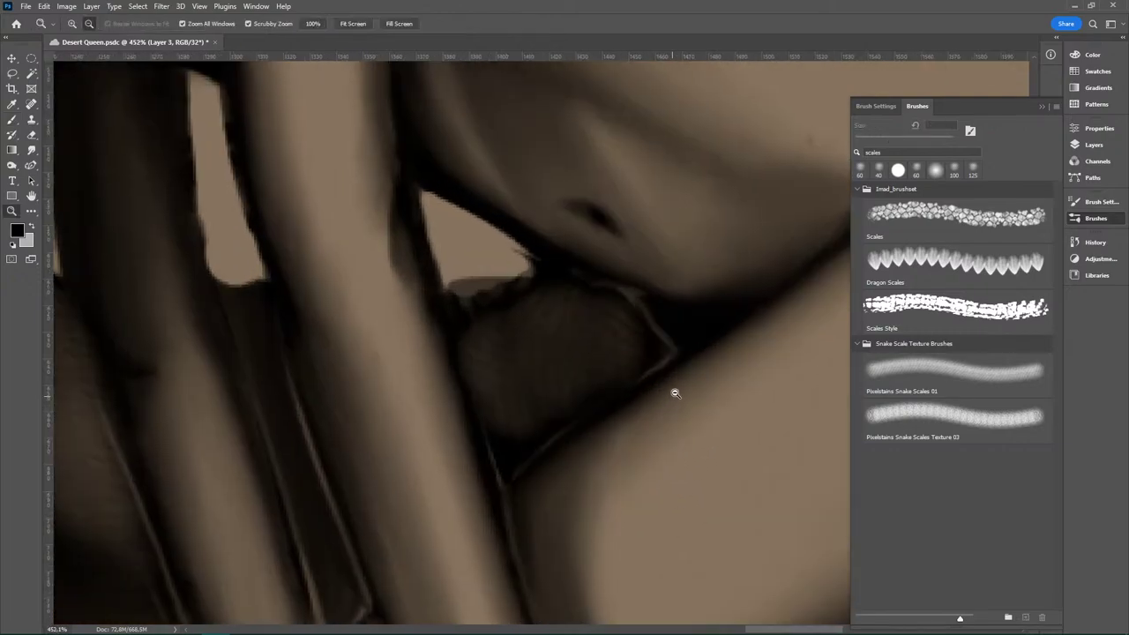
key(b)
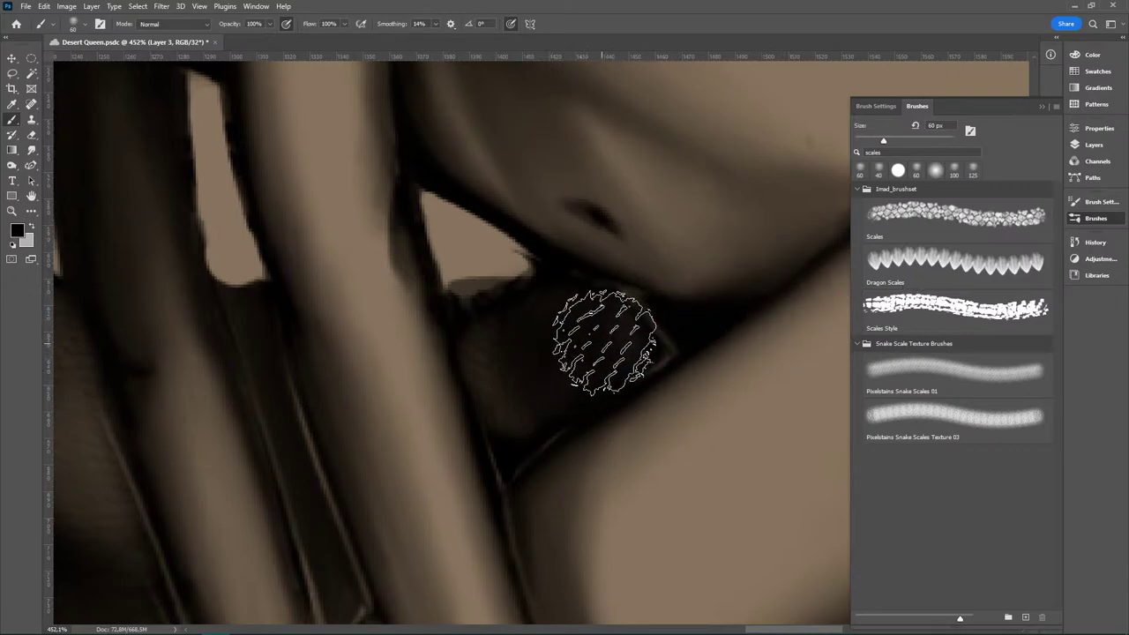
key(bracketleft)
key(bracketleft)
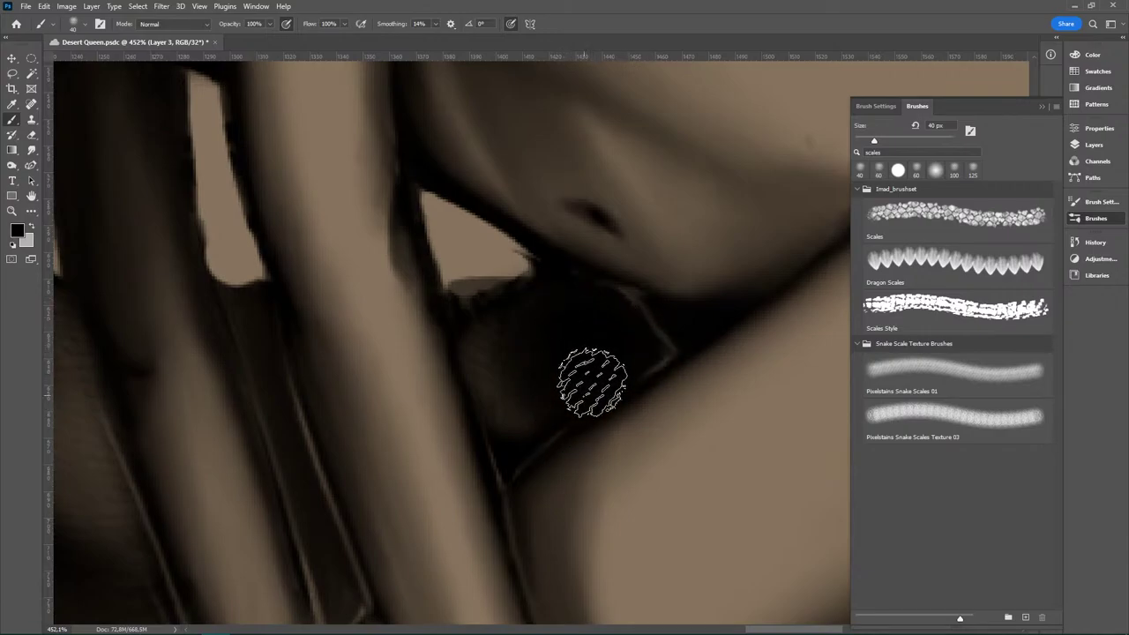
Step: Darken the narrow gap between the woman's arms with the scale-textured brush, reducing it from 35 to 20 px
key(e)
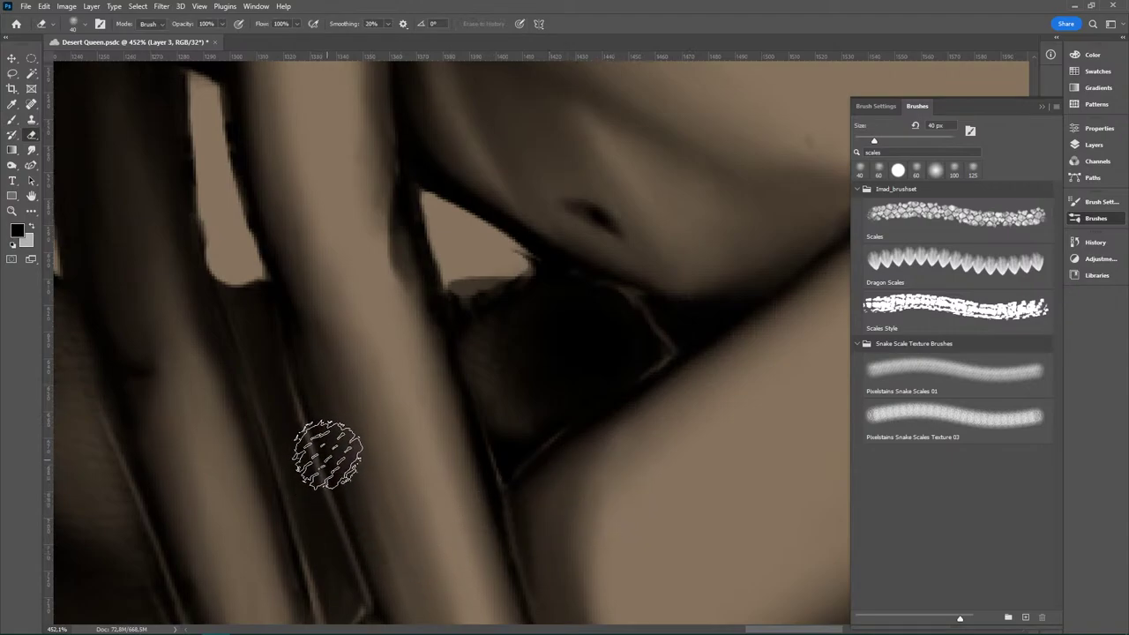
key(b)
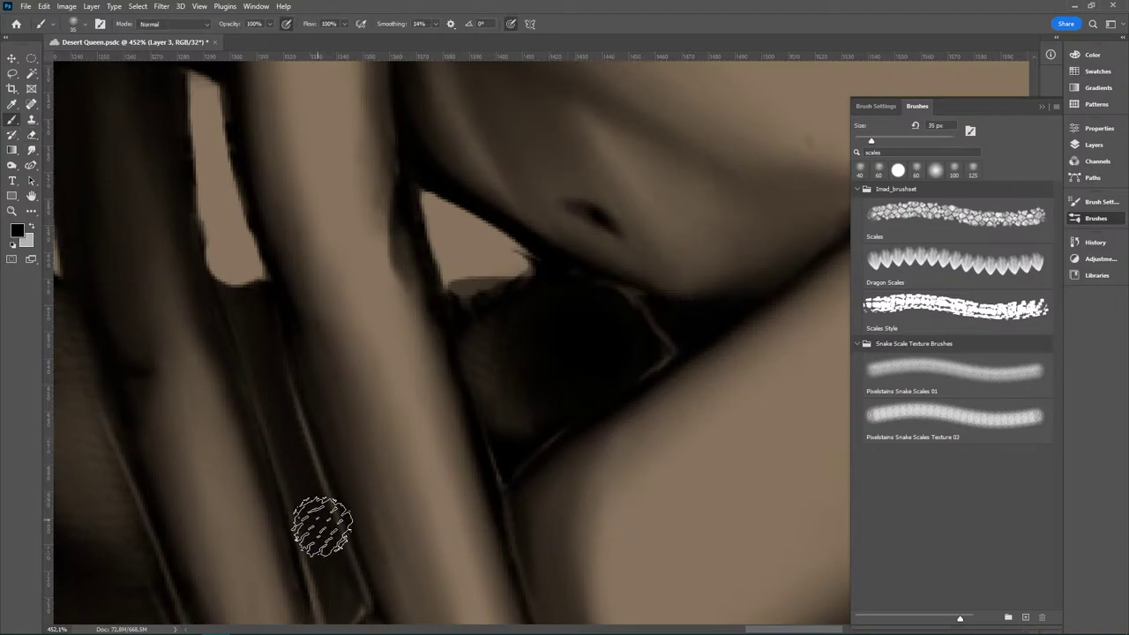
key(bracketleft)
key(bracketleft)
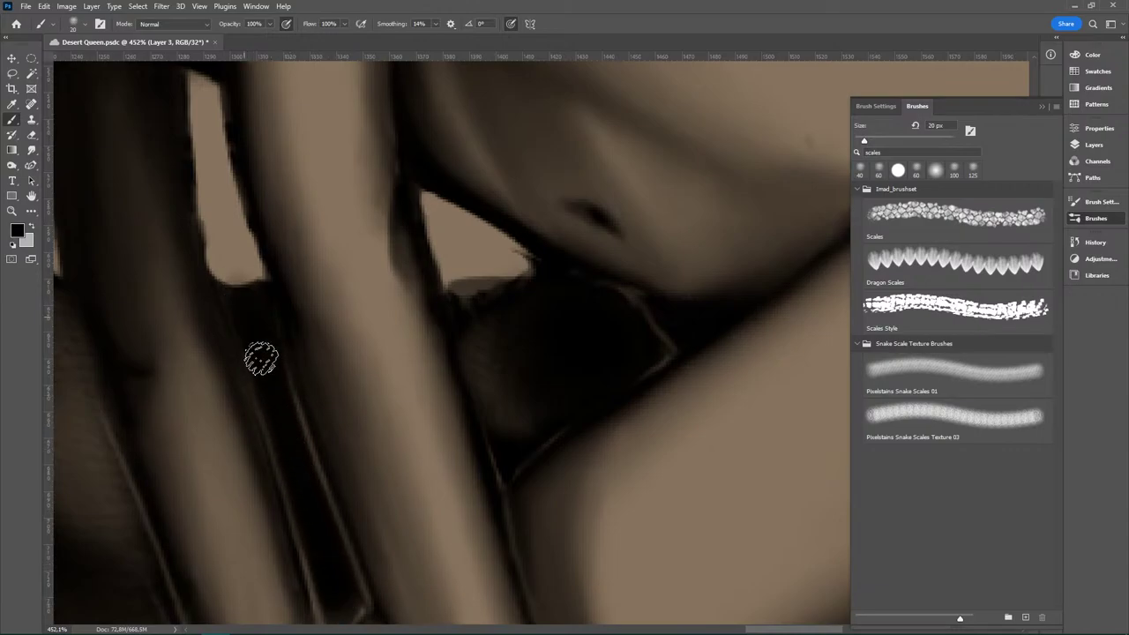
Step: Erase the black shading from the snake's body behind the woman's hip out to the artboard edge with the scale-textured eraser
mouse_move(592, 538)
mouse_down()
mouse_move(597, 313)
mouse_move(613, 414)
mouse_move(583, 527)
mouse_up()
key(z)
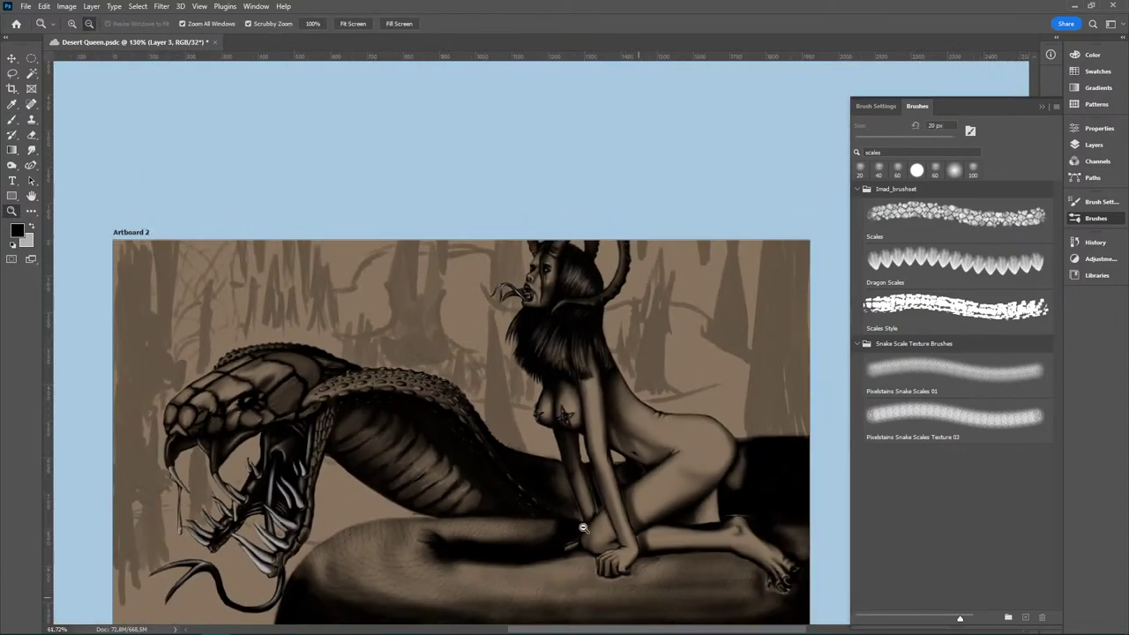
key(b)
drag(576, 592, 480, 592)
key(z)
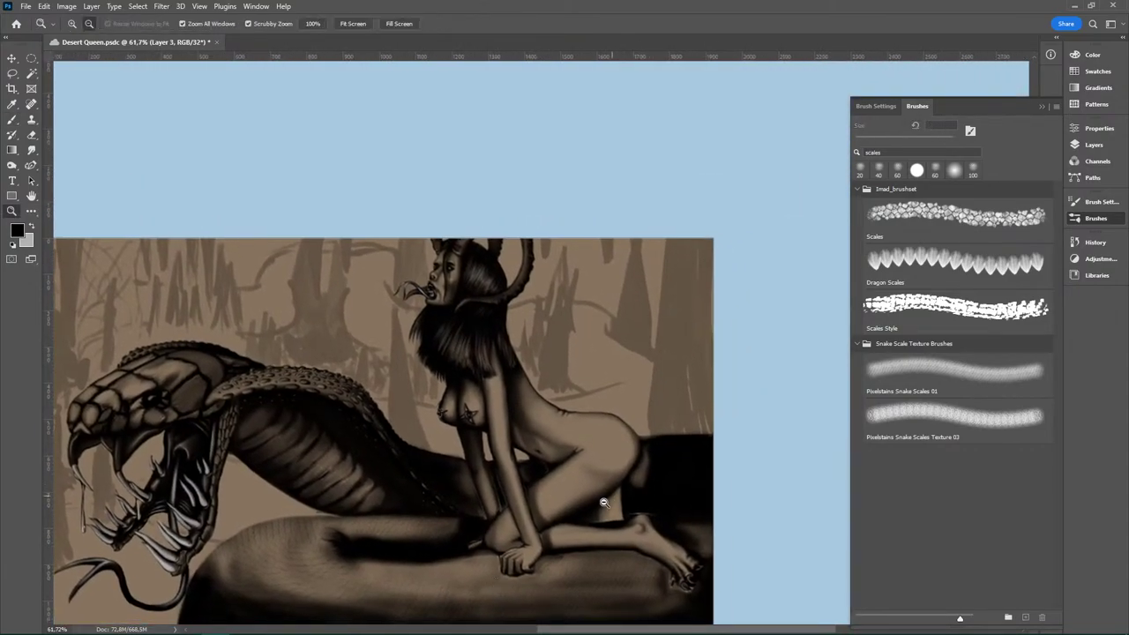
drag(597, 510, 667, 510)
key(b)
drag(665, 511, 448, 545)
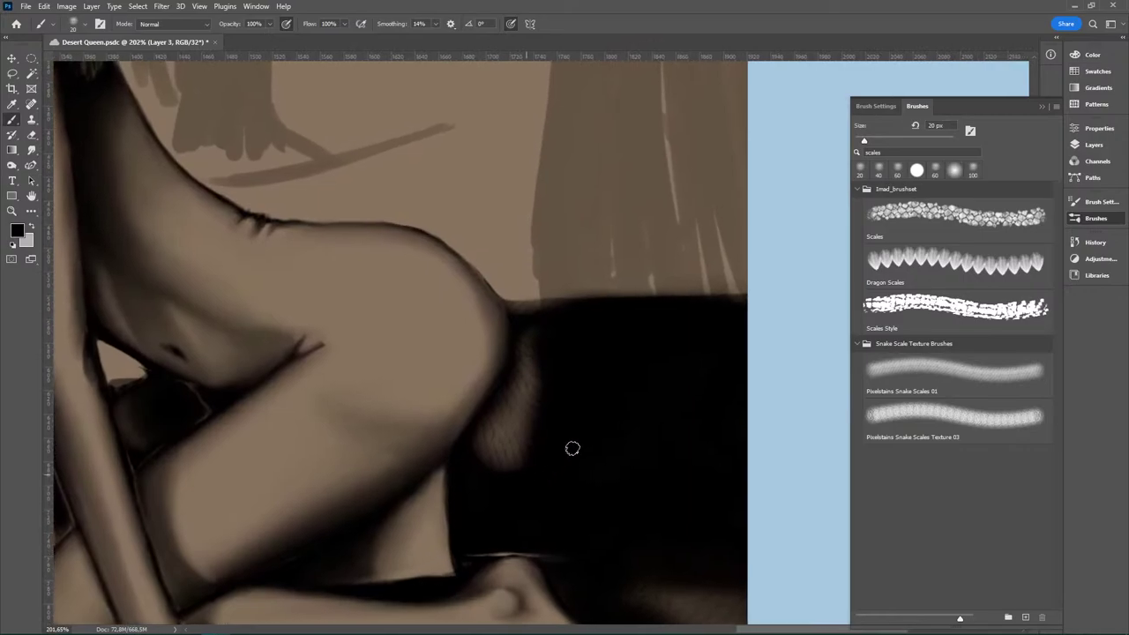
key(e)
mouse_move(510, 458)
mouse_down()
mouse_move(565, 355)
mouse_move(718, 320)
mouse_move(640, 403)
mouse_move(726, 344)
mouse_move(544, 328)
mouse_move(576, 318)
mouse_move(567, 461)
mouse_move(593, 392)
mouse_move(534, 358)
mouse_move(676, 378)
mouse_move(743, 370)
mouse_move(694, 415)
mouse_move(474, 499)
mouse_move(746, 448)
mouse_move(741, 421)
mouse_up()
Step: Try shading the lower part of the snake's body behind the hip with the 20 px scale-textured brush, and undo the strokes
key(b)
mouse_move(567, 464)
mouse_down()
mouse_move(516, 527)
mouse_move(781, 503)
mouse_up()
drag(689, 501, 718, 483)
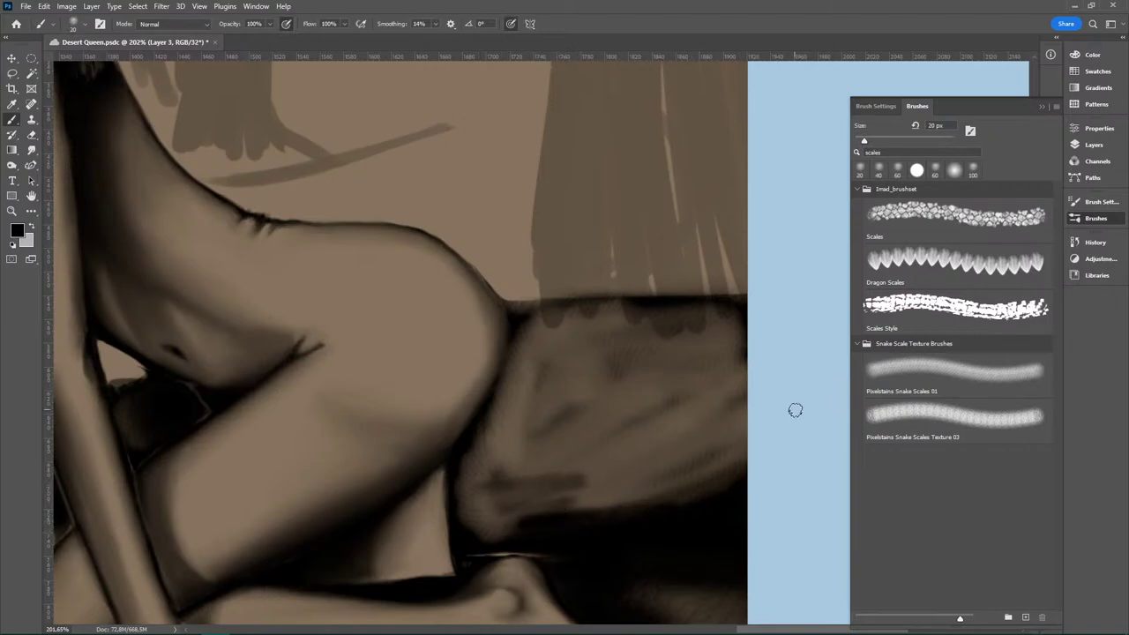
key(ctrl+z)
key(ctrl+z)
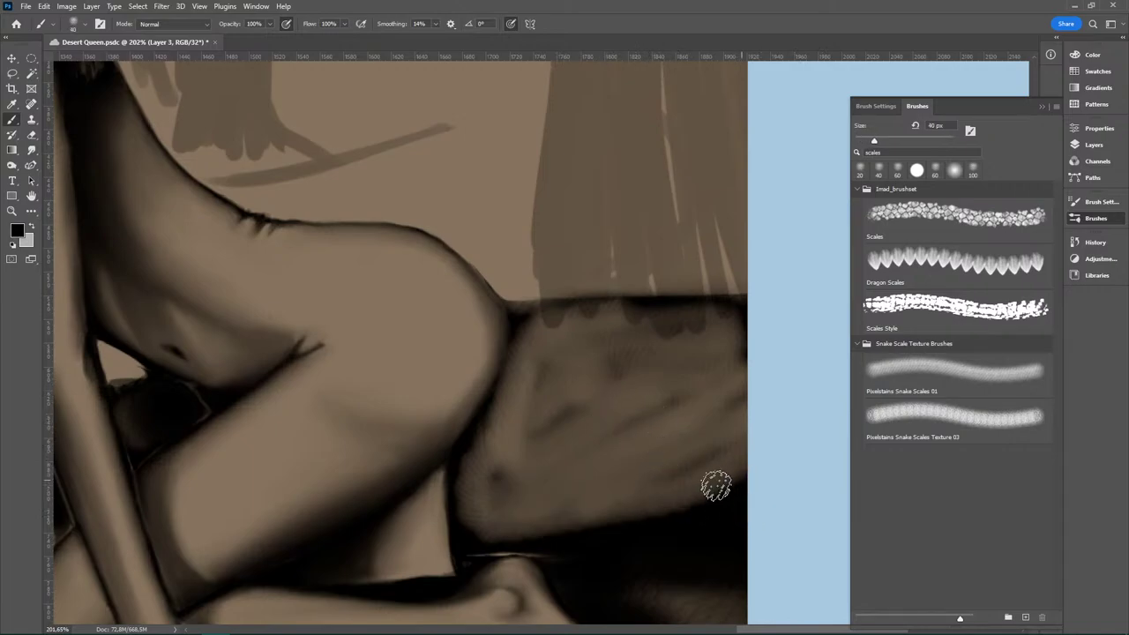
Step: Darken the lower and middle parts of the snake's body behind the hip with the 40 px scale-textured brush
mouse_move(716, 485)
mouse_down()
mouse_move(618, 514)
mouse_move(535, 512)
mouse_move(498, 529)
mouse_up()
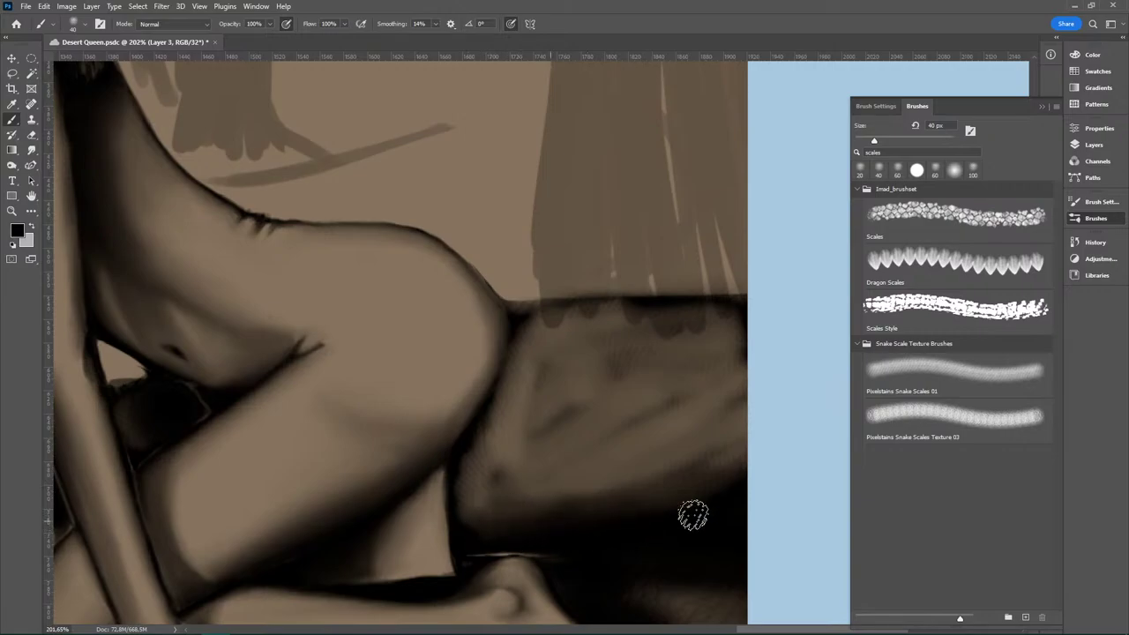
mouse_move(647, 491)
mouse_down()
mouse_move(688, 469)
mouse_move(781, 499)
mouse_up()
mouse_move(669, 502)
mouse_down()
mouse_move(523, 512)
mouse_move(505, 535)
mouse_move(471, 506)
mouse_move(466, 525)
mouse_move(487, 502)
mouse_move(636, 507)
mouse_move(566, 478)
mouse_move(660, 486)
mouse_move(476, 489)
mouse_move(546, 472)
mouse_move(490, 479)
mouse_move(488, 497)
mouse_move(497, 454)
mouse_move(538, 431)
mouse_move(515, 431)
mouse_move(494, 452)
mouse_move(515, 492)
mouse_move(515, 406)
mouse_move(546, 334)
mouse_up()
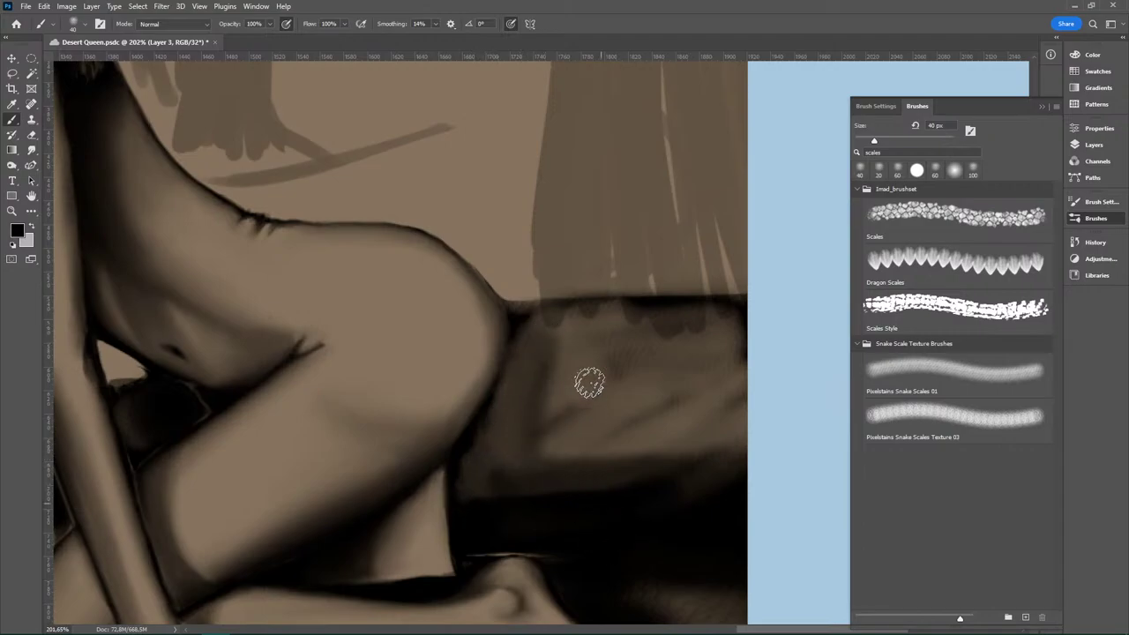
mouse_move(599, 379)
mouse_down()
mouse_move(578, 461)
mouse_move(553, 500)
mouse_move(567, 500)
mouse_move(578, 412)
mouse_move(575, 421)
mouse_move(599, 359)
mouse_move(613, 401)
mouse_move(659, 459)
mouse_move(638, 510)
mouse_up()
mouse_move(564, 494)
mouse_down()
mouse_move(554, 428)
mouse_move(562, 452)
mouse_move(557, 423)
mouse_move(589, 375)
mouse_move(548, 405)
mouse_move(553, 432)
mouse_move(560, 323)
mouse_move(637, 313)
mouse_move(659, 340)
mouse_move(656, 519)
mouse_move(678, 488)
mouse_move(698, 506)
mouse_move(676, 502)
mouse_move(704, 380)
mouse_move(733, 322)
mouse_move(701, 347)
mouse_move(721, 352)
mouse_move(696, 420)
mouse_move(724, 522)
mouse_move(707, 521)
mouse_move(666, 373)
mouse_move(652, 364)
mouse_move(637, 533)
mouse_move(625, 424)
mouse_up()
mouse_move(605, 483)
mouse_down()
mouse_move(600, 526)
mouse_move(571, 361)
mouse_move(554, 467)
mouse_move(548, 408)
mouse_move(640, 600)
mouse_up()
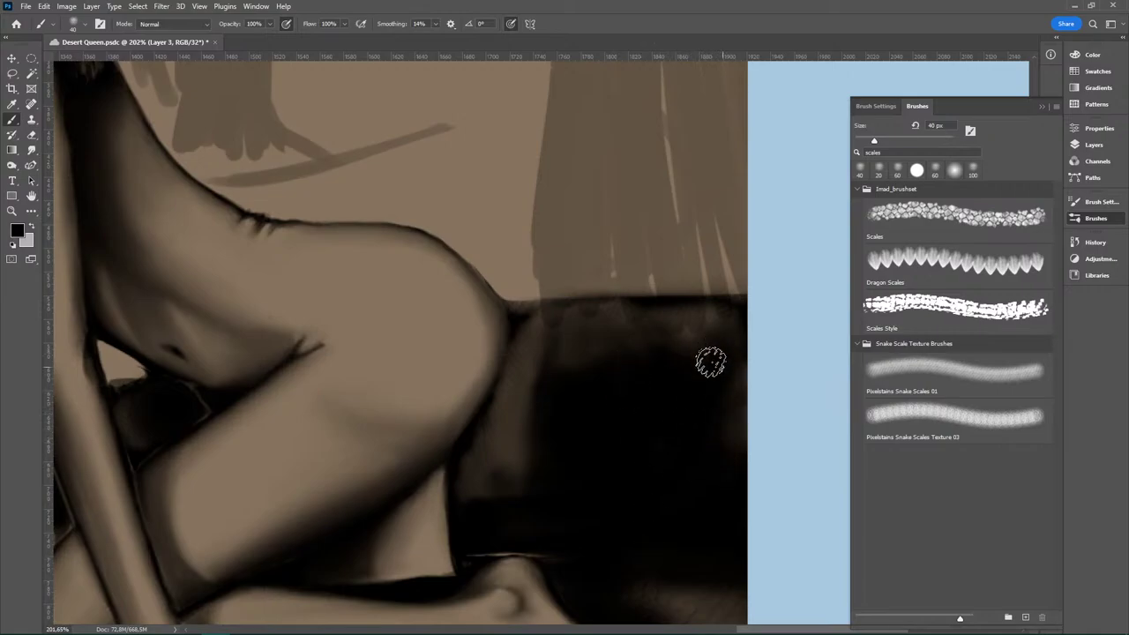
Step: Shade the snake's upper edge and the corner where it meets the woman's hip with the 40 px scale-textured brush
mouse_move(711, 362)
mouse_down()
mouse_move(682, 378)
mouse_move(706, 352)
mouse_move(695, 320)
mouse_move(675, 321)
mouse_move(577, 376)
mouse_move(650, 344)
mouse_move(623, 314)
mouse_up()
drag(567, 344, 622, 330)
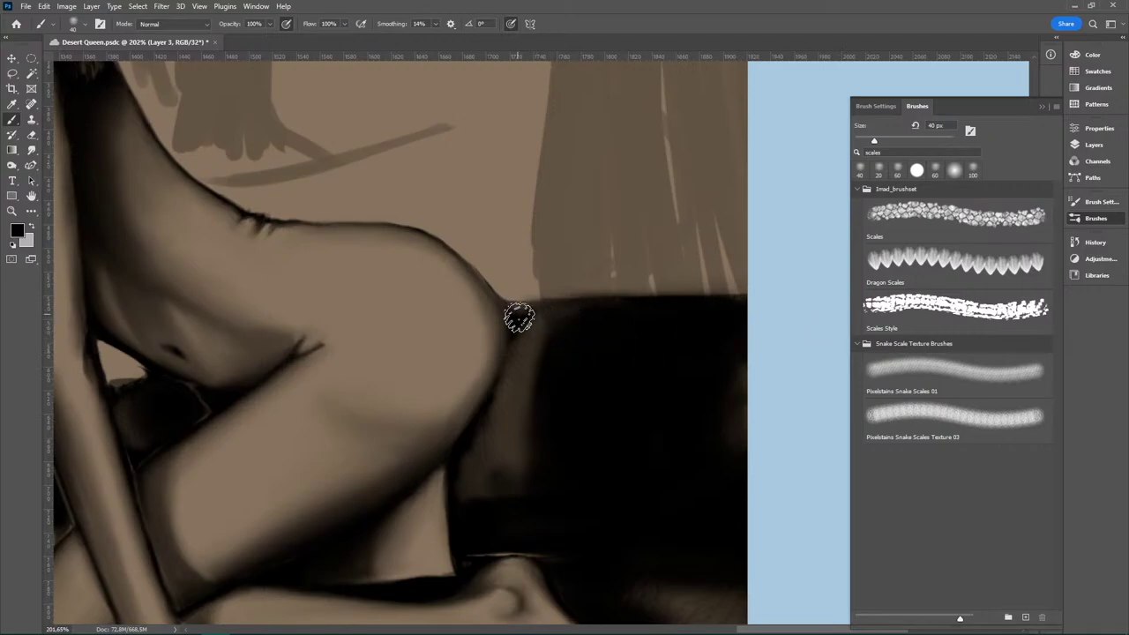
drag(519, 318, 540, 308)
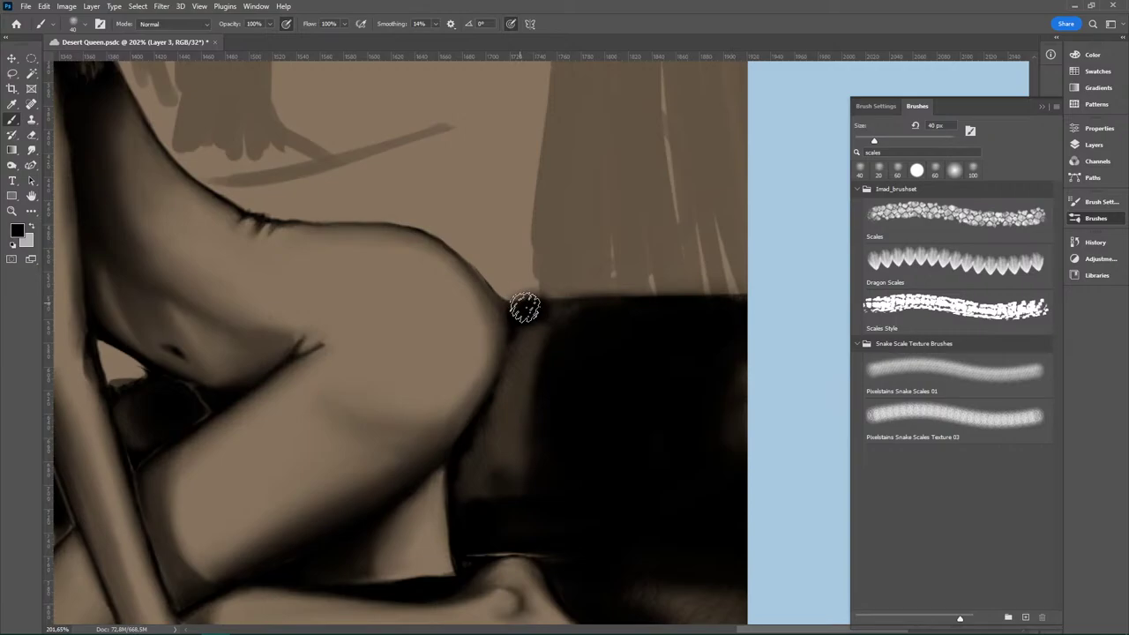
mouse_move(524, 307)
mouse_down()
mouse_move(583, 306)
mouse_move(535, 313)
mouse_up()
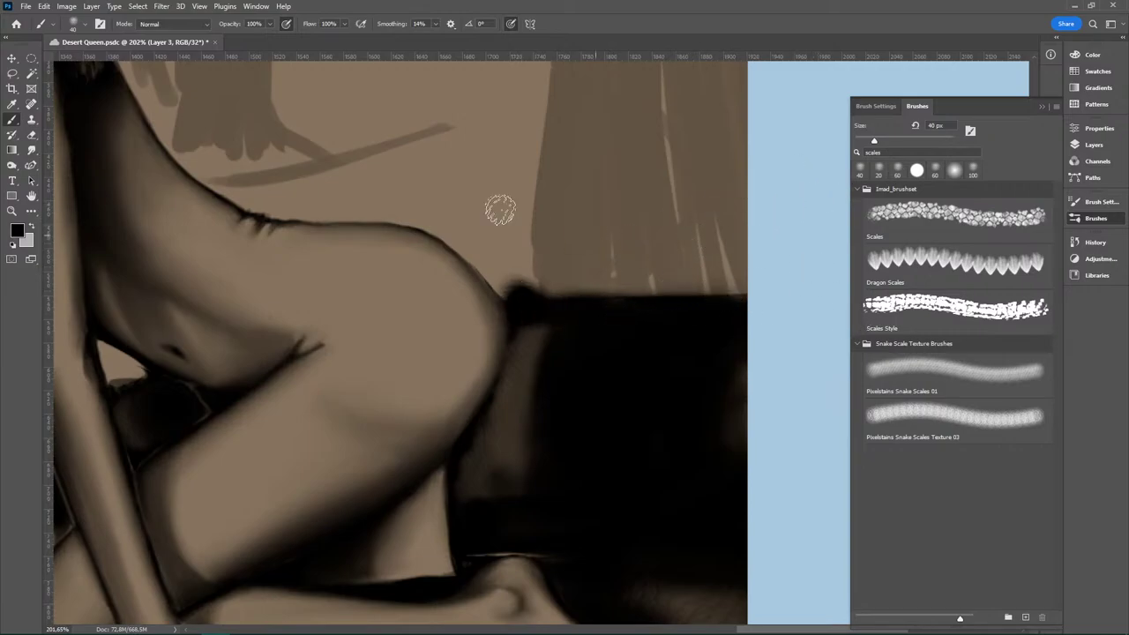
Step: Try erasing a light scale strip along the snake's upper edge behind the hip with the 40 px scale-textured eraser
key(e)
drag(556, 285, 745, 298)
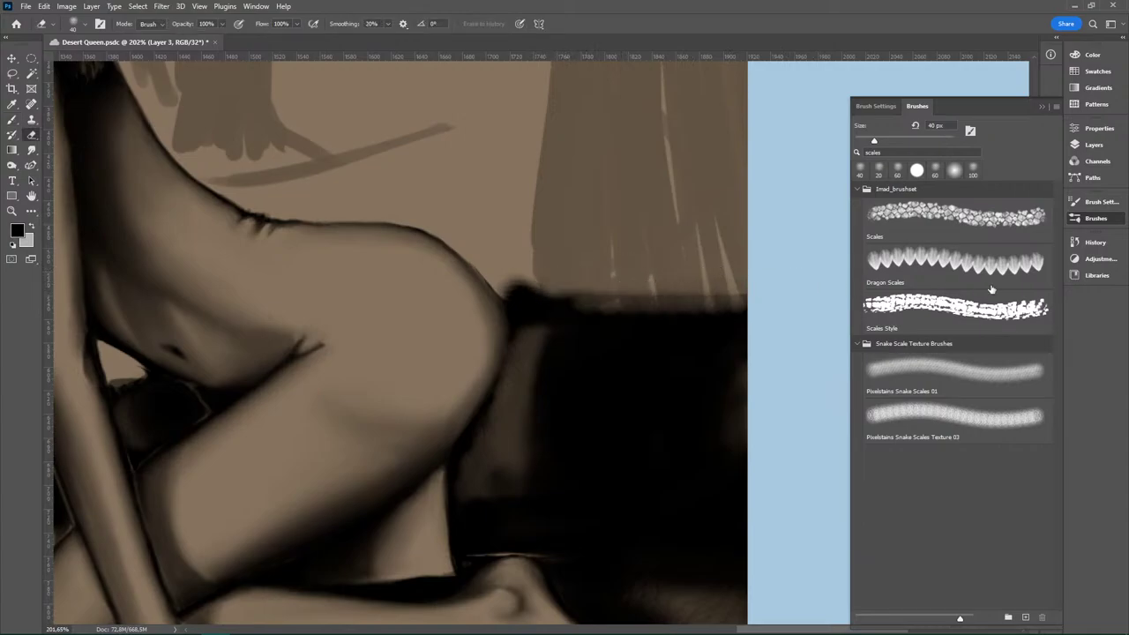
key(ctrl+z)
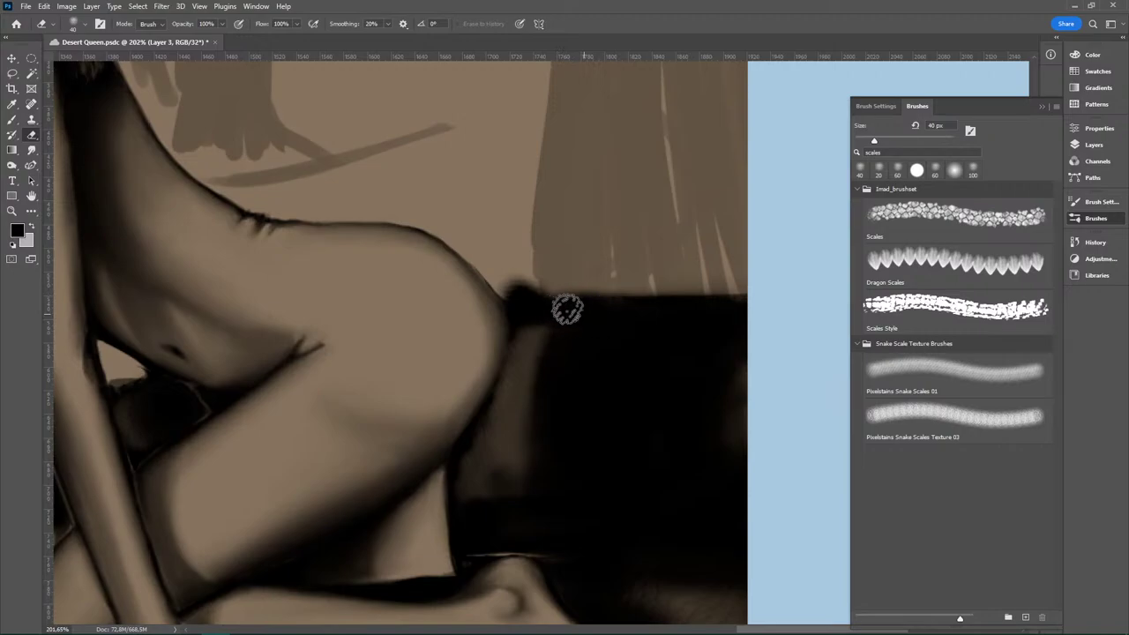
drag(568, 309, 747, 310)
key(ctrl+z)
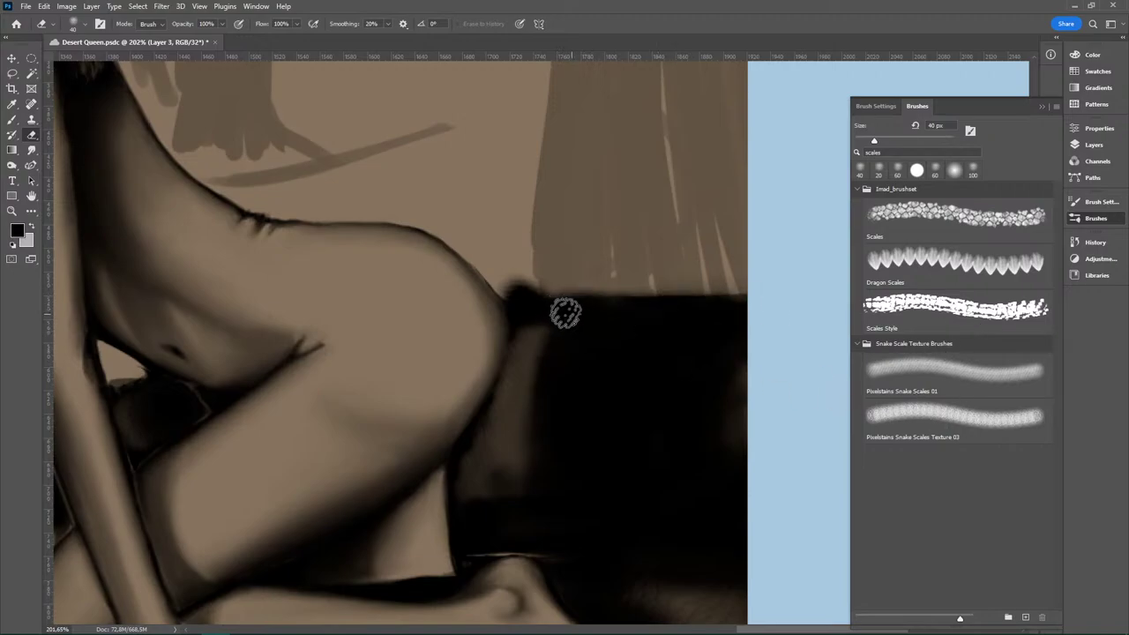
drag(565, 308, 757, 303)
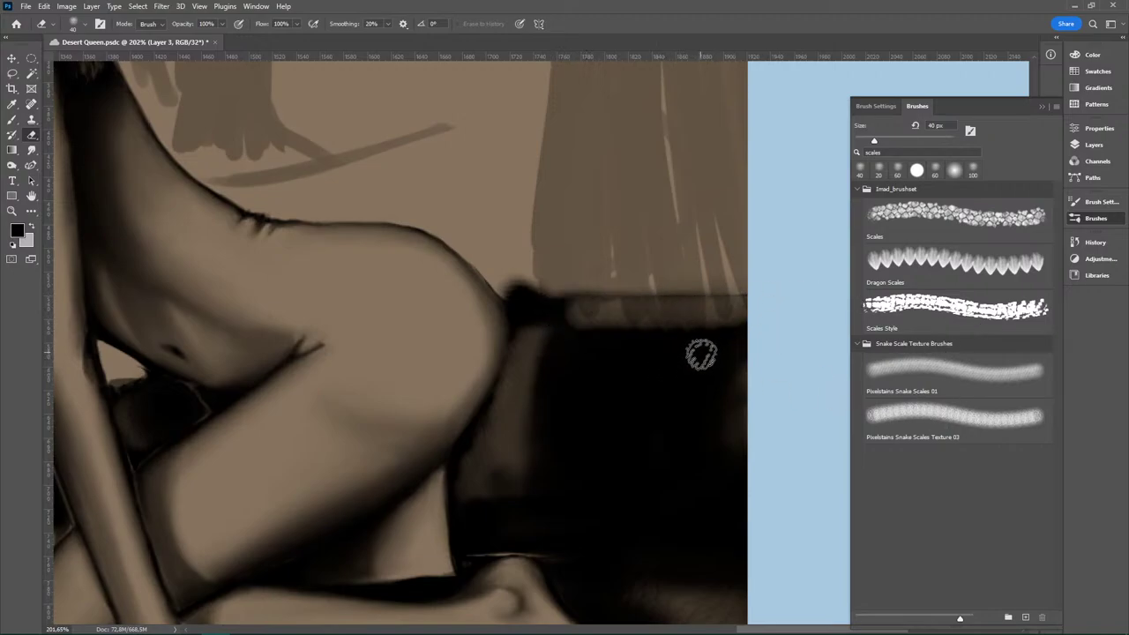
key(b)
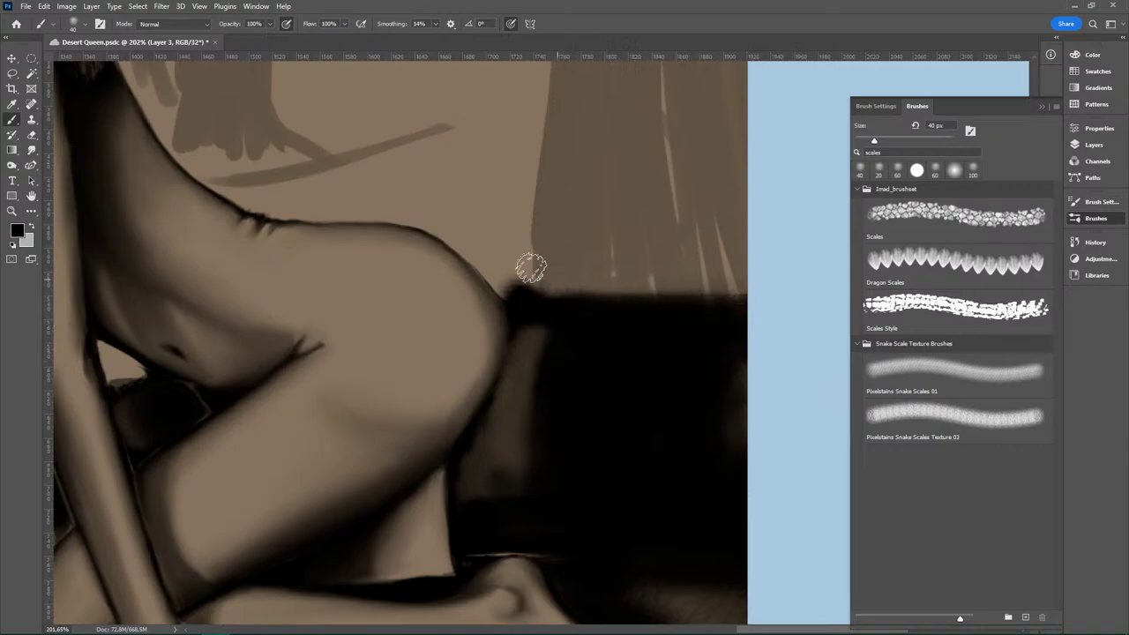
Step: Switch the eraser to a 40 px hard round tip and clean up the snake's upper edge from the hip to the artboard edge
click(32, 135)
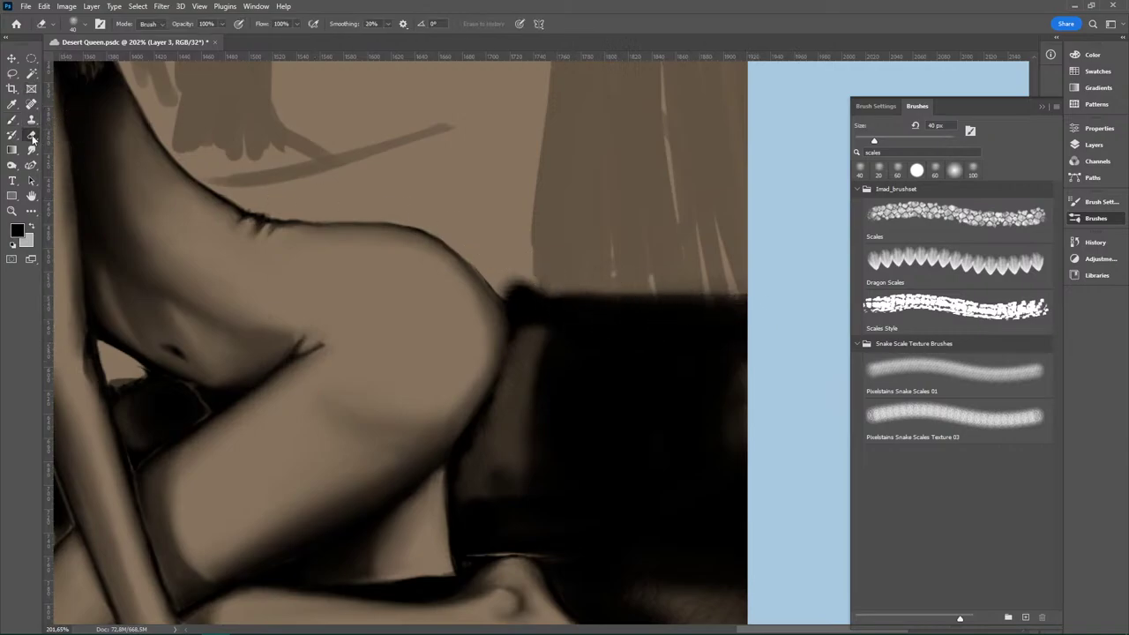
right_click(32, 136)
click(82, 27)
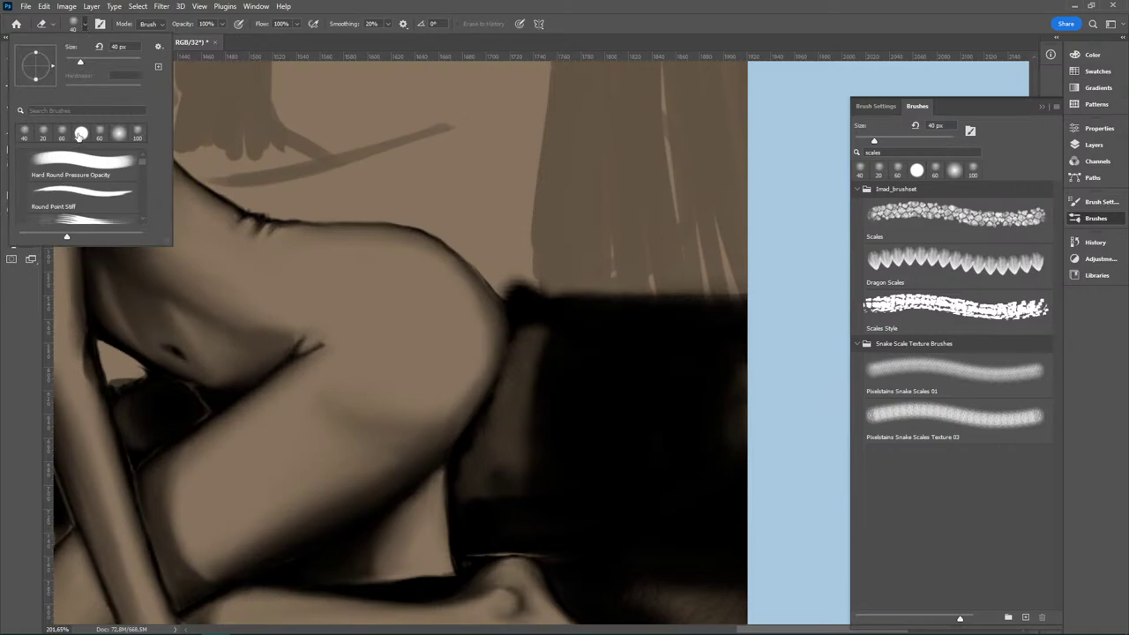
click(80, 133)
click(506, 255)
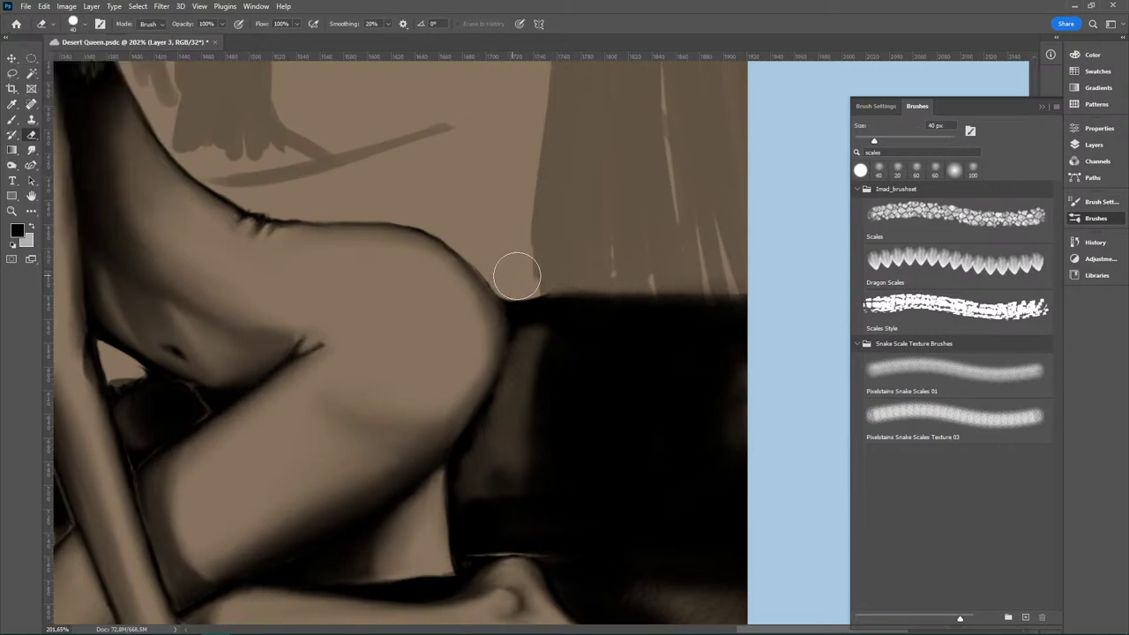
mouse_move(517, 277)
mouse_down()
mouse_move(597, 267)
mouse_move(732, 278)
mouse_up()
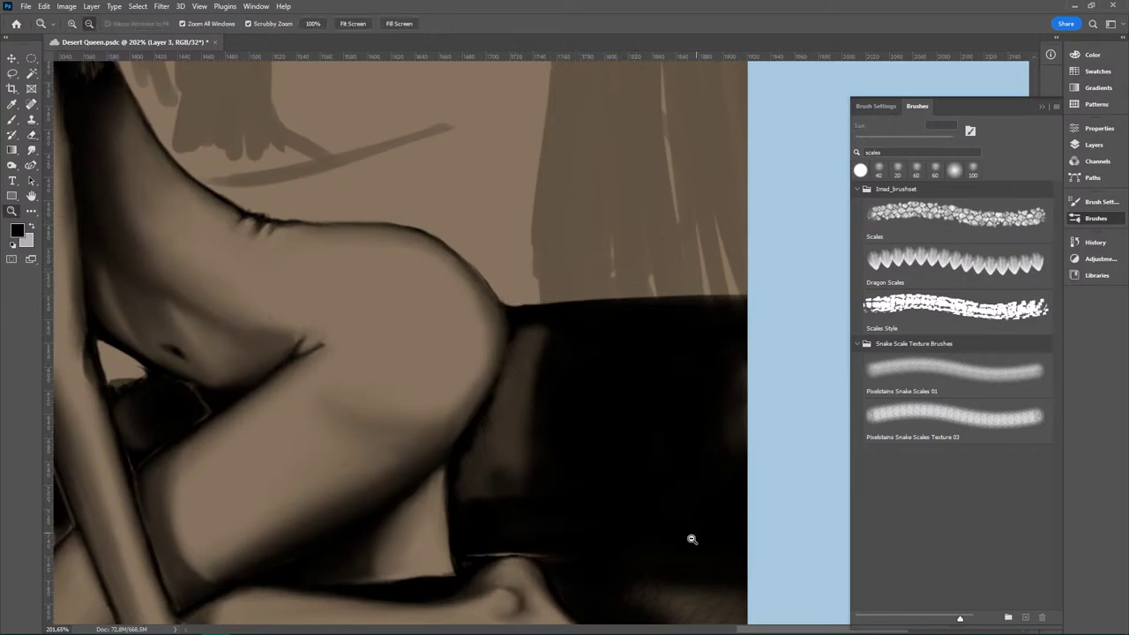
Step: Darken the light patch on the snake's body just behind the woman's hip with the 40 px scale-textured brush
drag(691, 539, 680, 517)
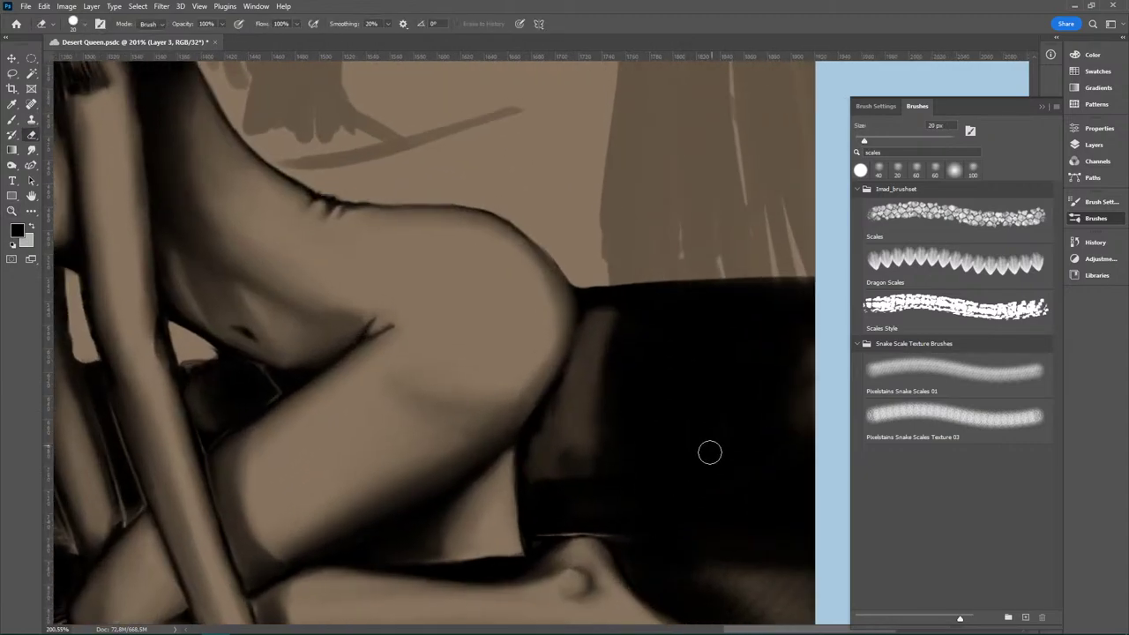
key(b)
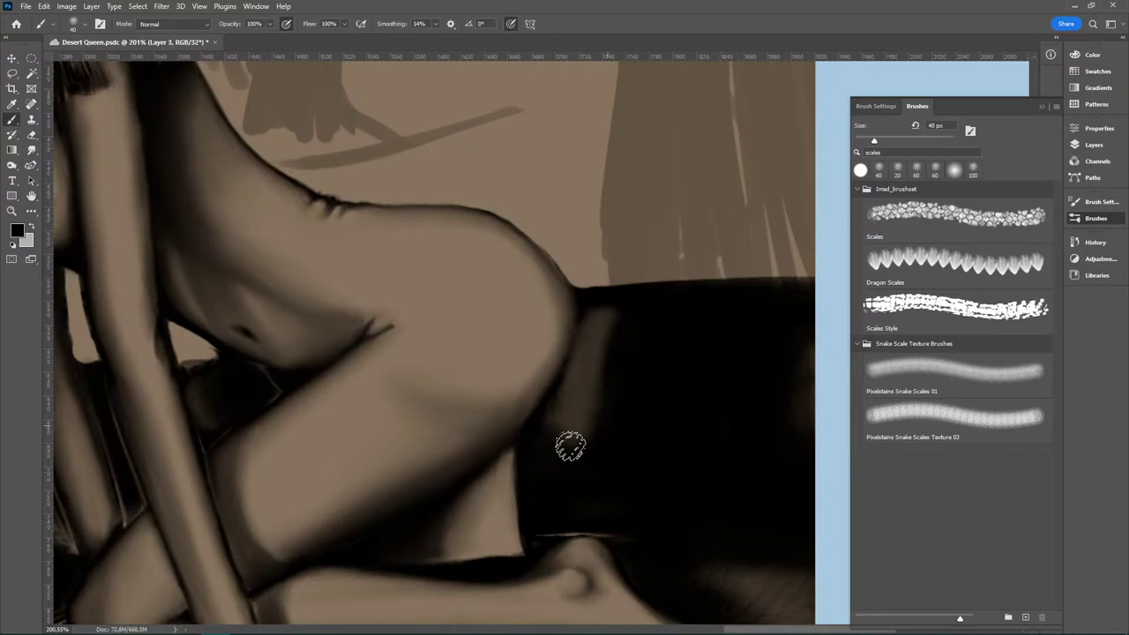
drag(661, 447, 625, 499)
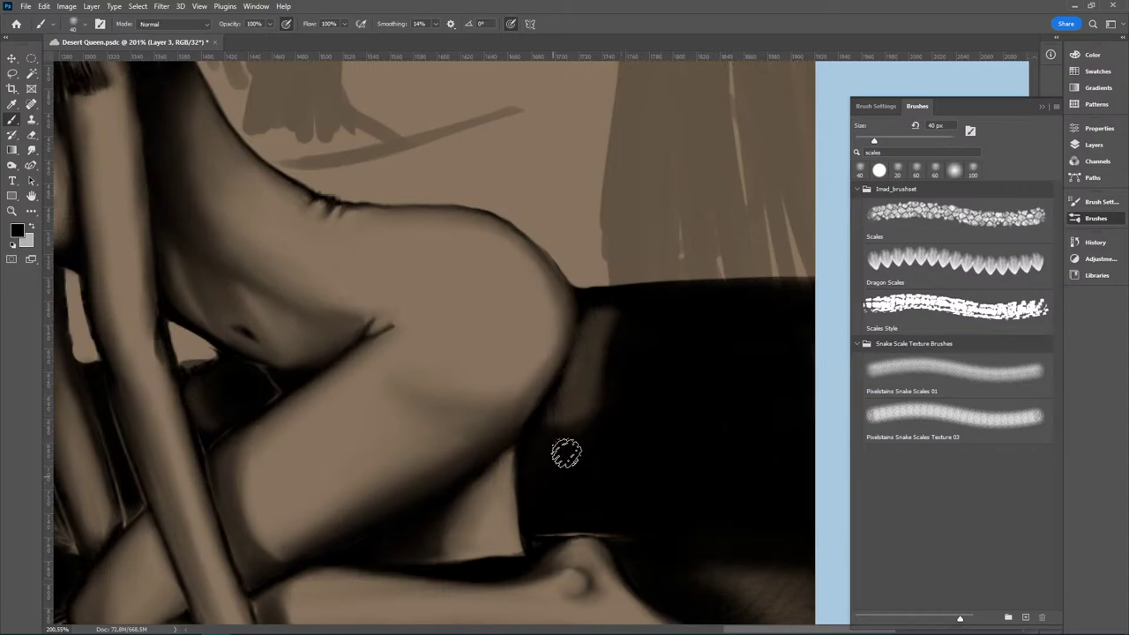
Step: Shade the lower edge of the snake's front coil with the 40 px scale-textured brush
scroll(737, 526, down, 5)
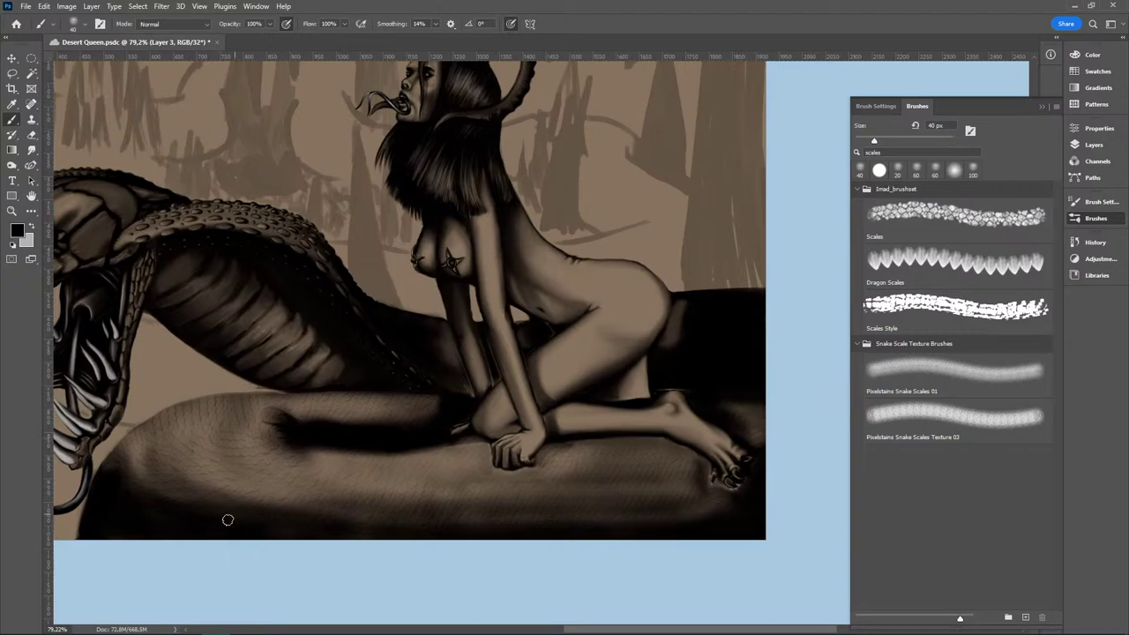
drag(240, 513, 395, 472)
drag(289, 418, 351, 401)
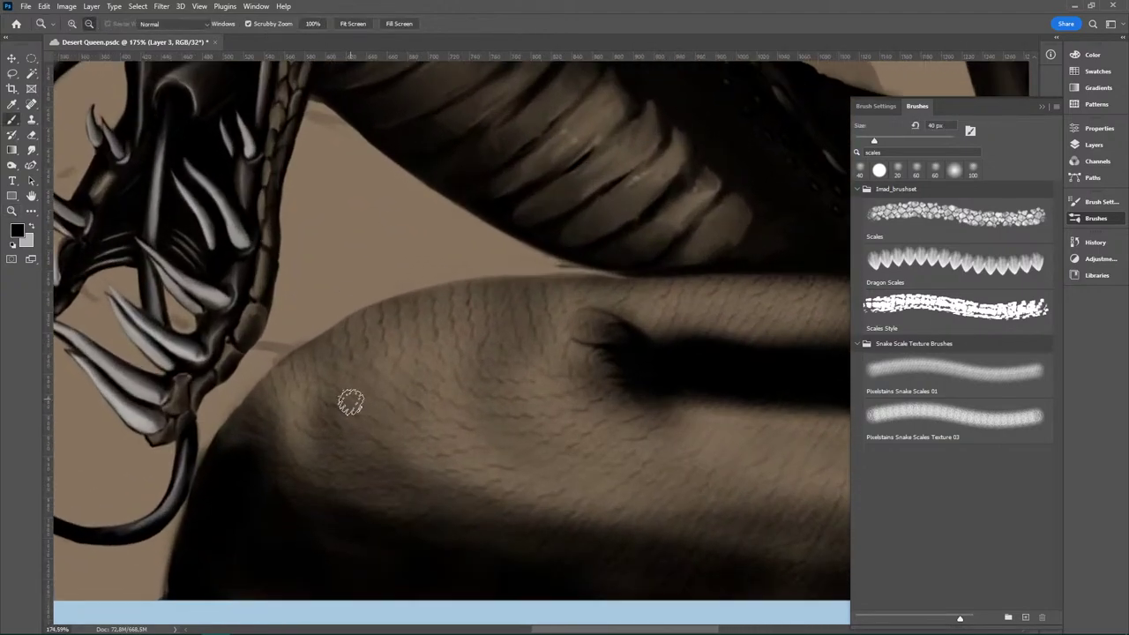
drag(655, 501, 605, 479)
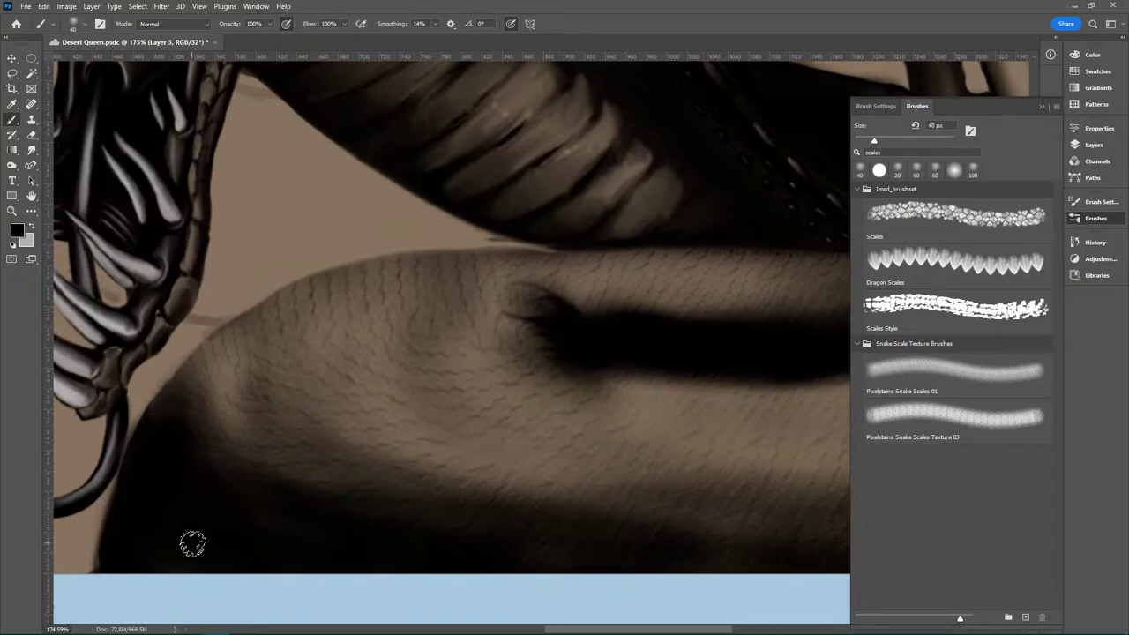
mouse_move(650, 402)
mouse_down()
mouse_move(468, 429)
mouse_move(502, 322)
mouse_move(451, 275)
mouse_up()
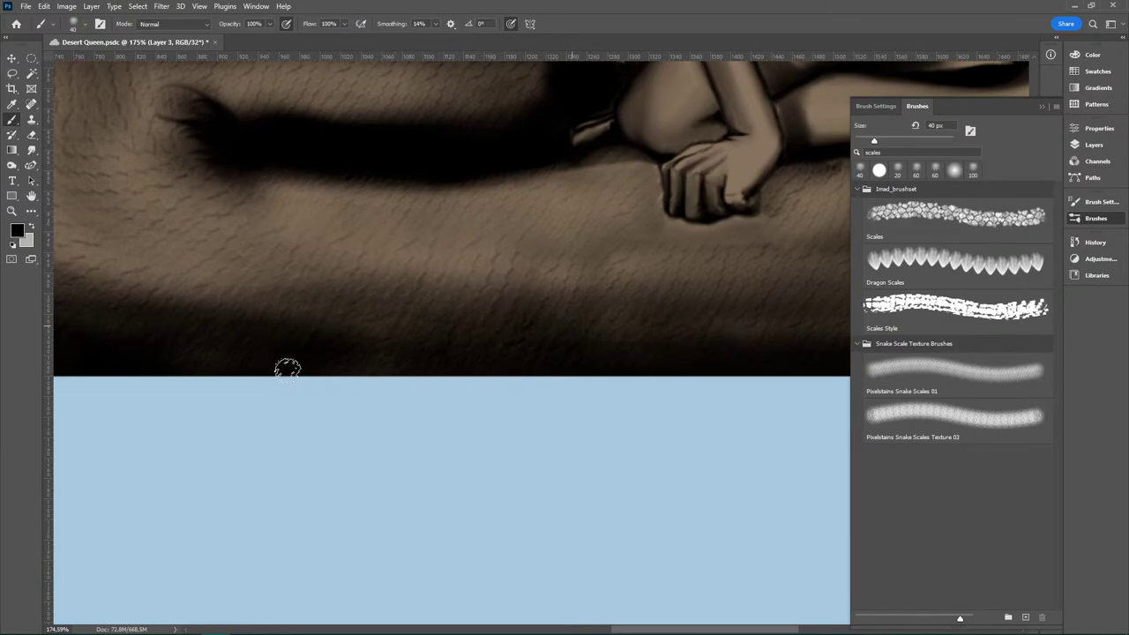
scroll(670, 448, down, 6)
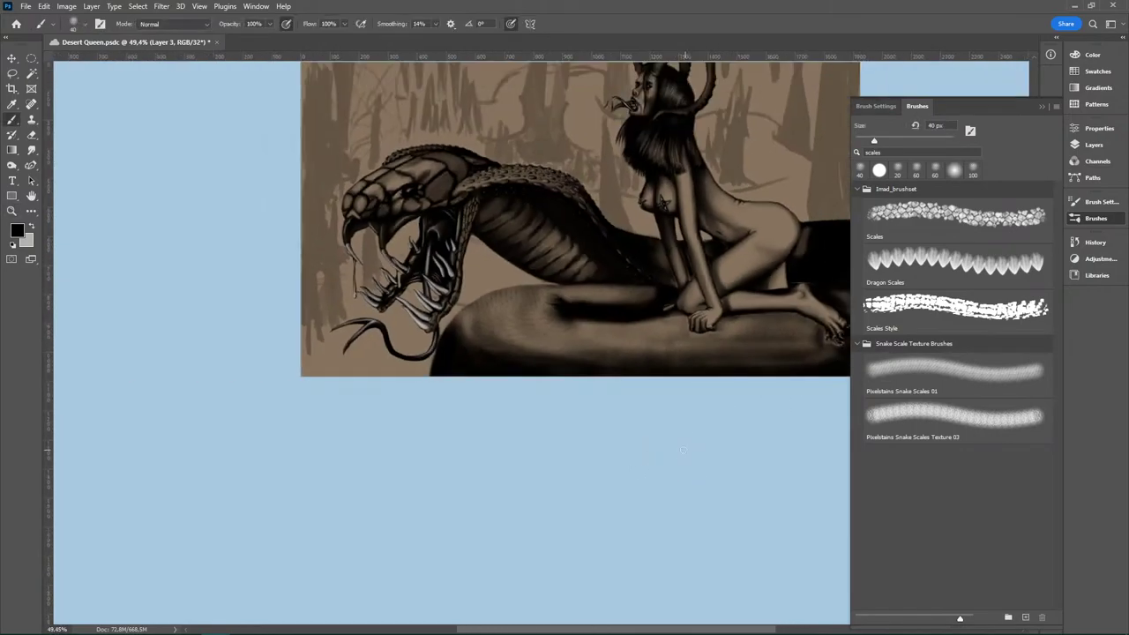
Step: Enlarge the scale-textured brush to 60 px and deepen the scale texture across the curve of the front coil
drag(670, 449, 582, 458)
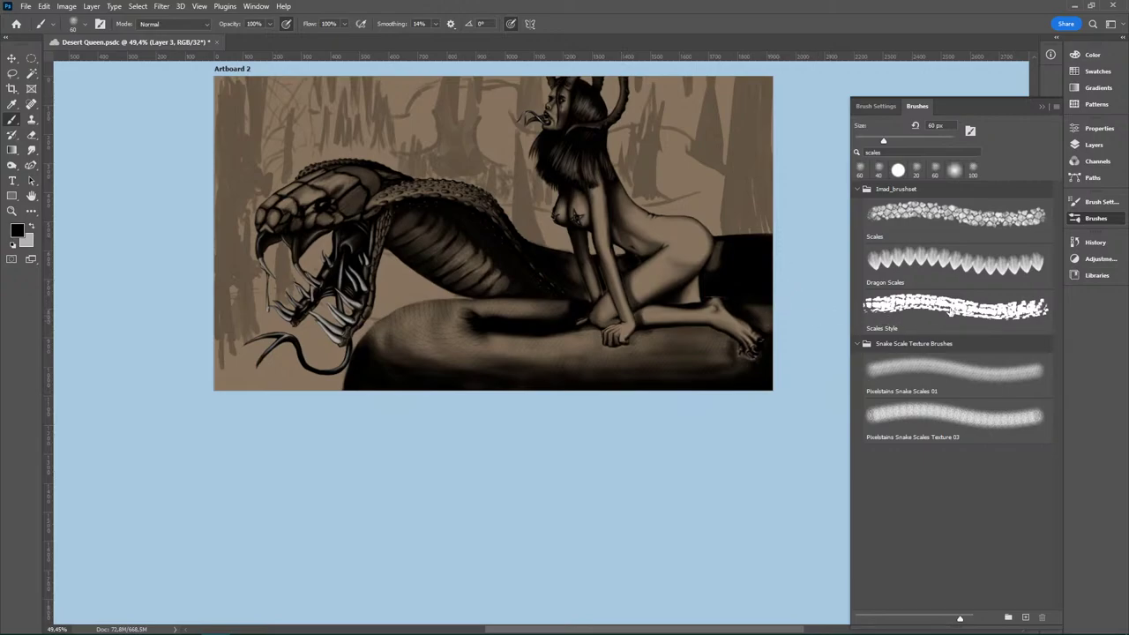
key(z)
drag(491, 395, 520, 408)
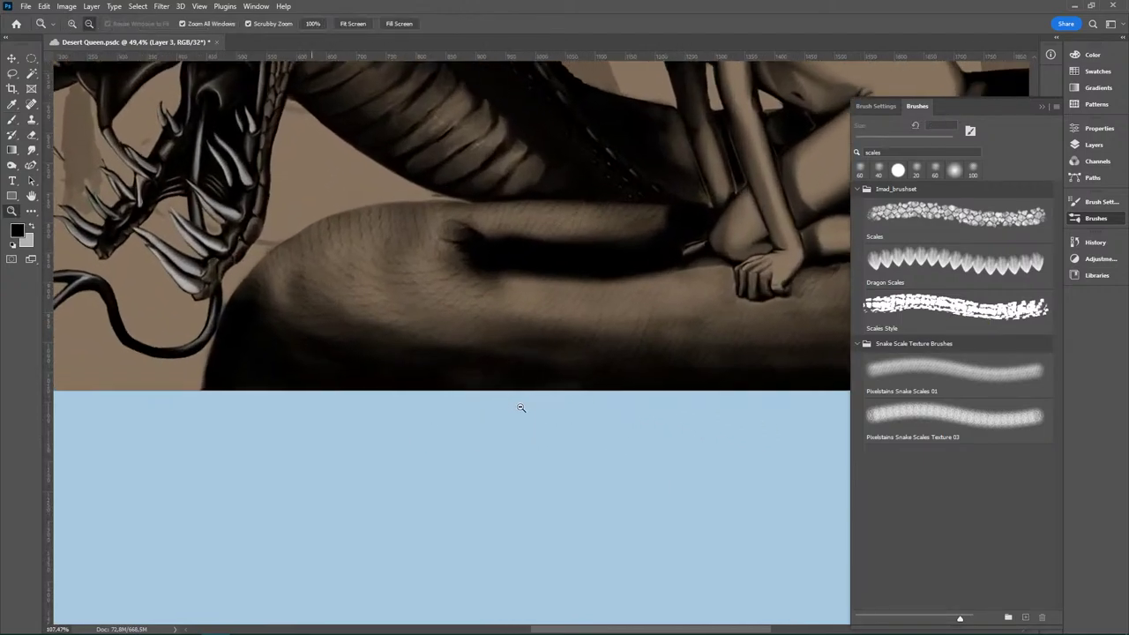
key(b)
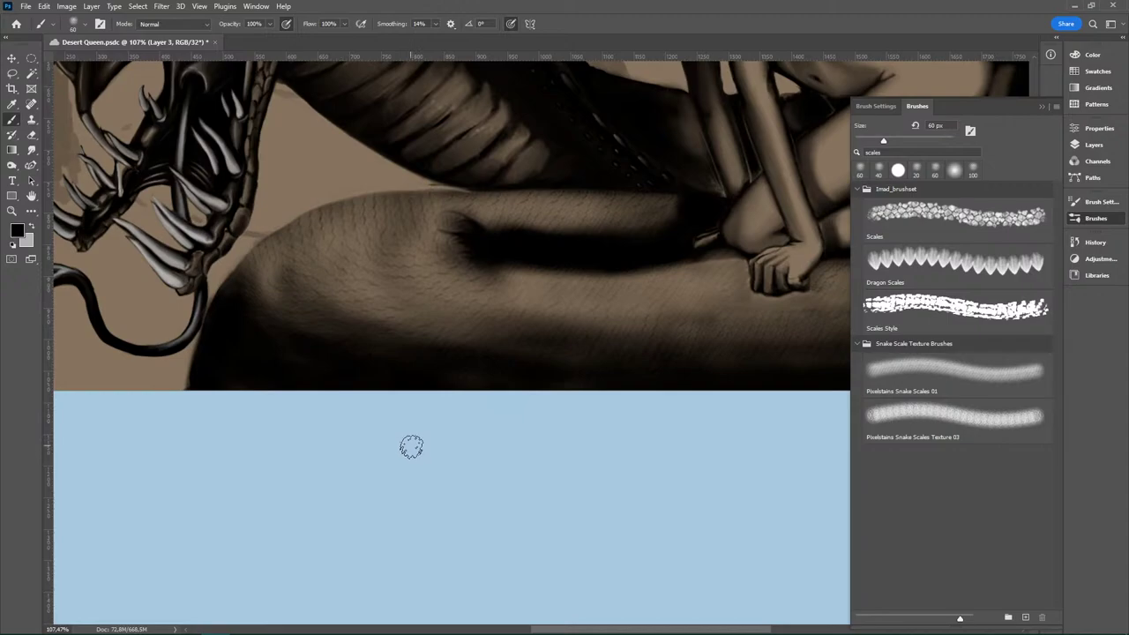
key(ctrl+space)
key(space)
drag(522, 420, 469, 411)
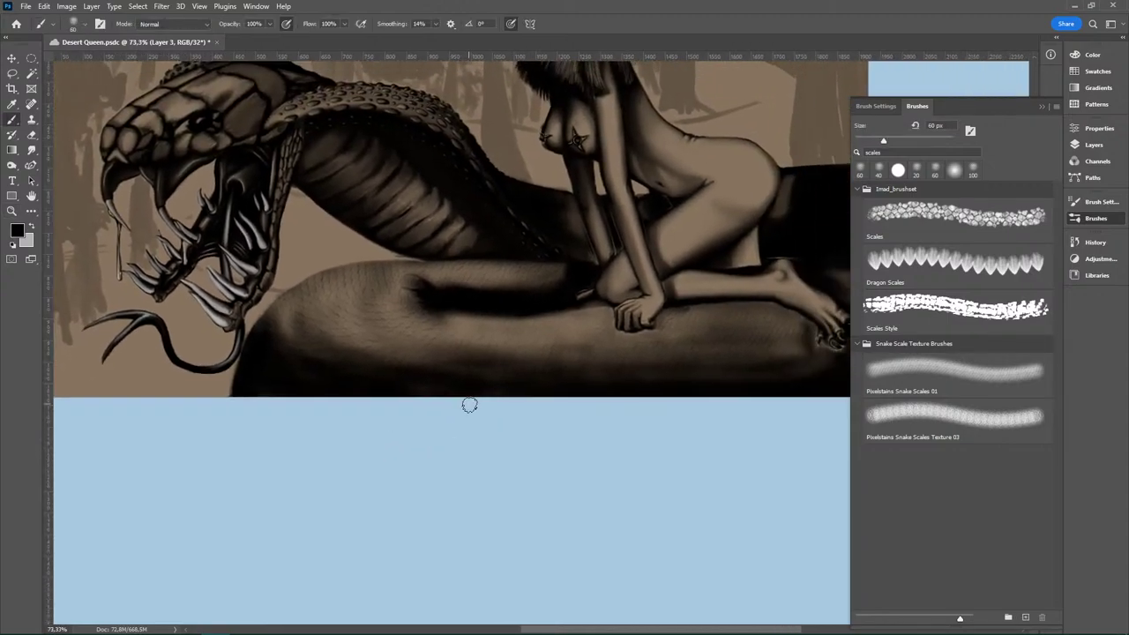
Step: Switch the eraser to the 60 px scale-textured tip
key(e)
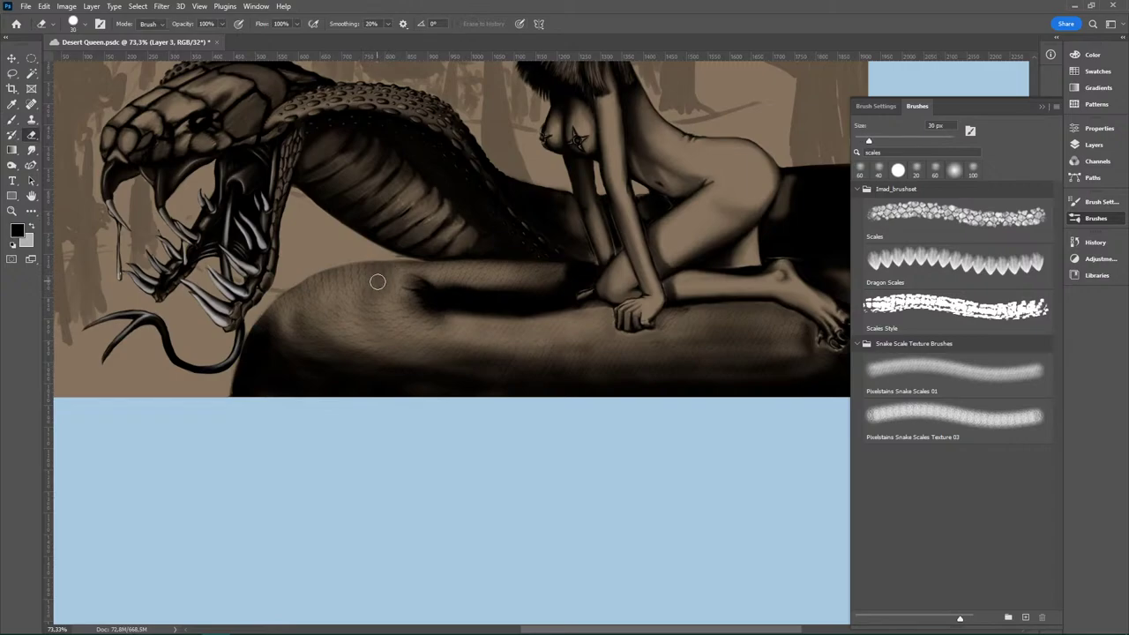
click(84, 25)
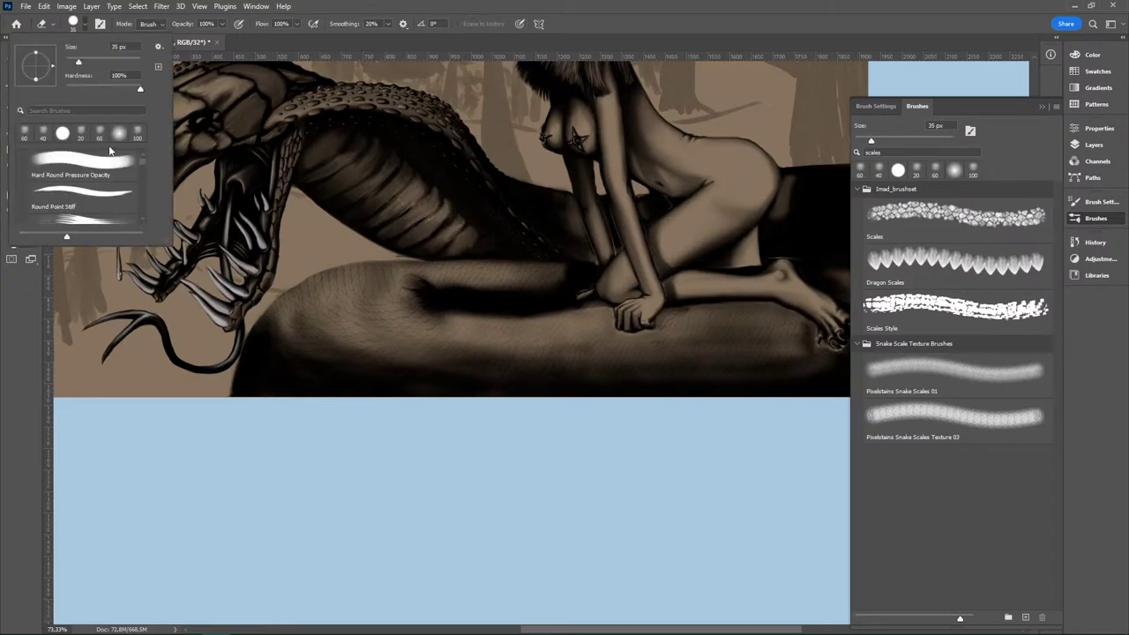
click(25, 132)
key(Return)
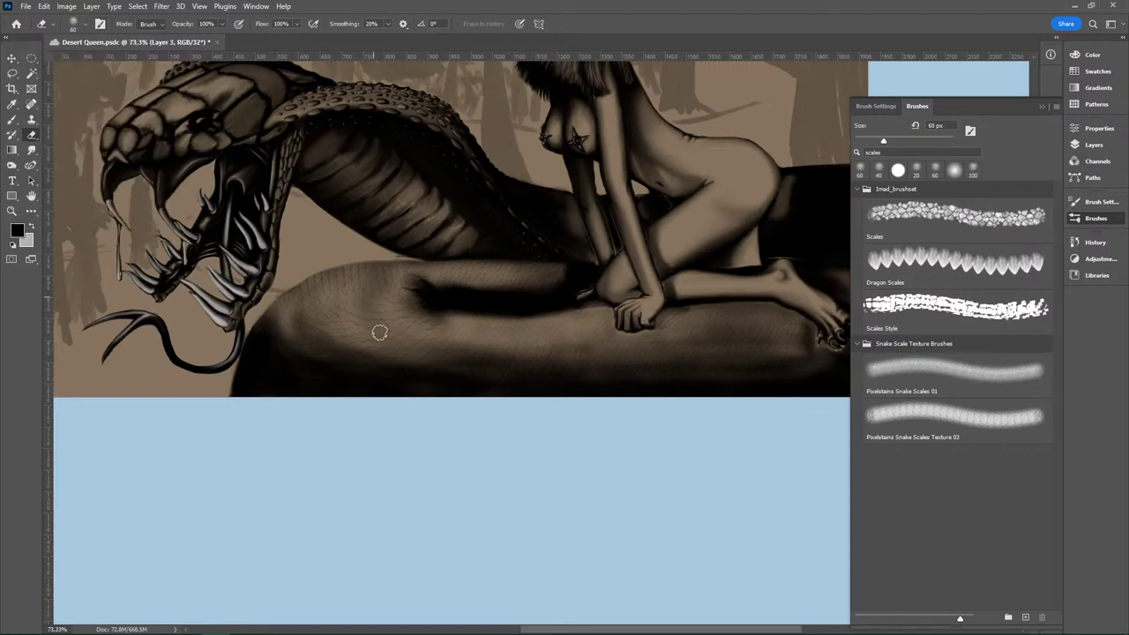
Step: Try erasing lighter areas into the front coil with the scale-textured eraser at 60 and 80 px, and undo the strokes
mouse_move(380, 333)
mouse_down()
mouse_move(602, 354)
mouse_move(484, 356)
mouse_move(366, 334)
mouse_move(307, 307)
mouse_up()
drag(404, 284, 382, 300)
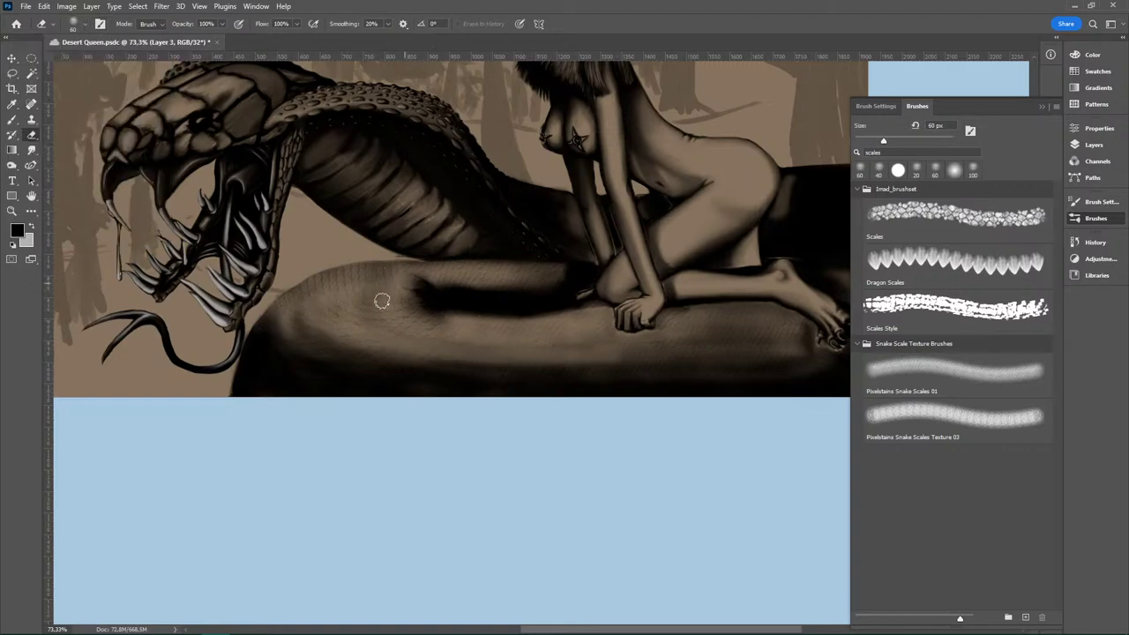
mouse_move(269, 321)
mouse_down()
mouse_move(343, 350)
mouse_move(287, 315)
mouse_move(367, 350)
mouse_up()
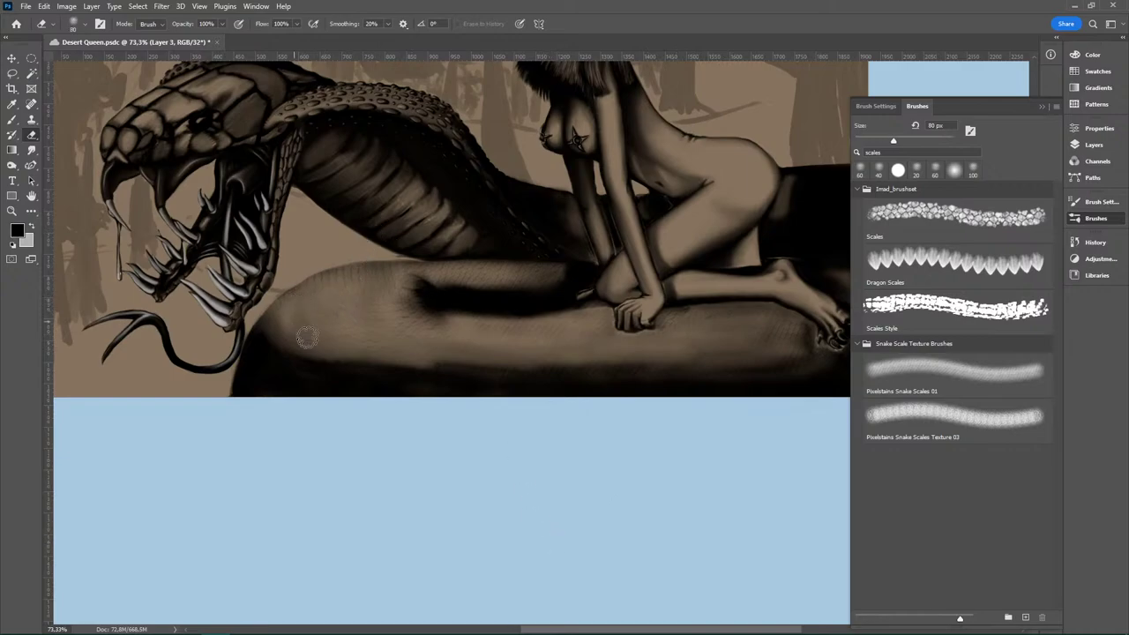
drag(308, 338, 641, 357)
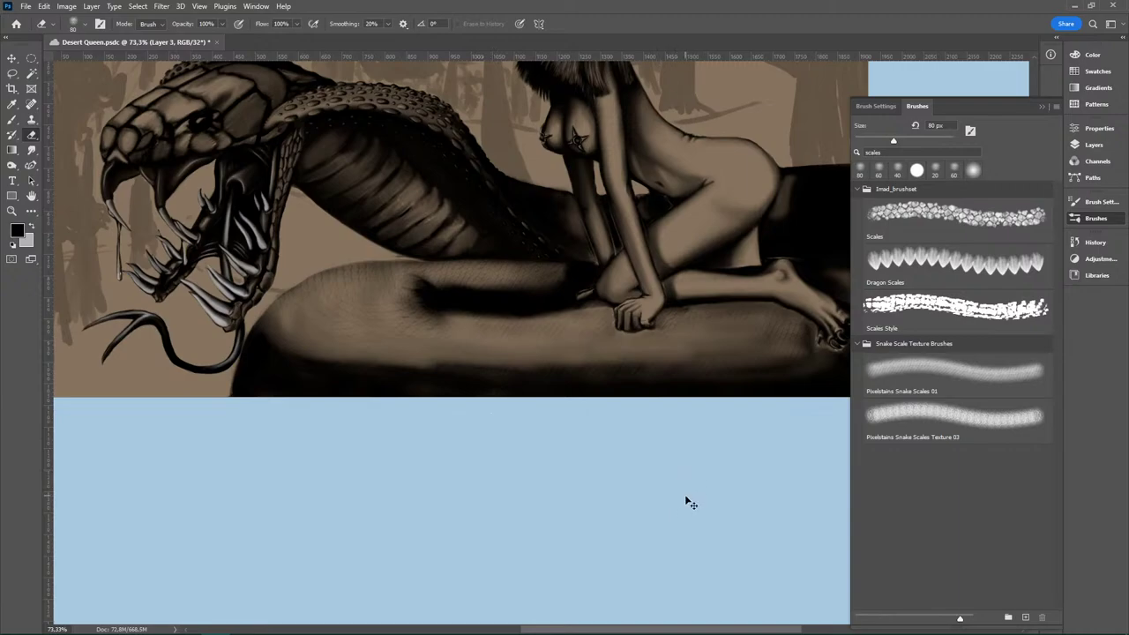
key(ctrl+z)
key(ctrl+z)
key(ctrl+z)
key(ctrl+z)
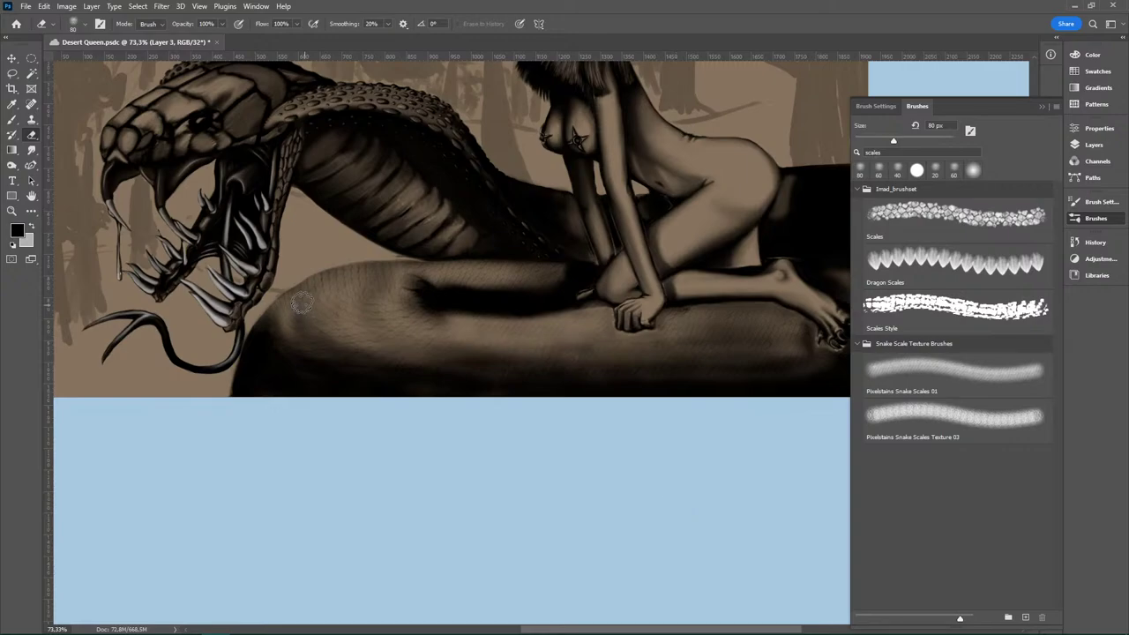
mouse_move(328, 345)
mouse_down()
mouse_move(547, 373)
mouse_move(350, 356)
mouse_move(305, 332)
mouse_up()
key(ctrl+z)
Step: Enlarge the scale-textured eraser to 100 px and lift a soft highlight along the front coil and its curved end
key(bracketright)
key(bracketright)
mouse_move(308, 338)
mouse_down()
mouse_move(549, 358)
mouse_move(718, 353)
mouse_move(788, 335)
mouse_move(669, 349)
mouse_up()
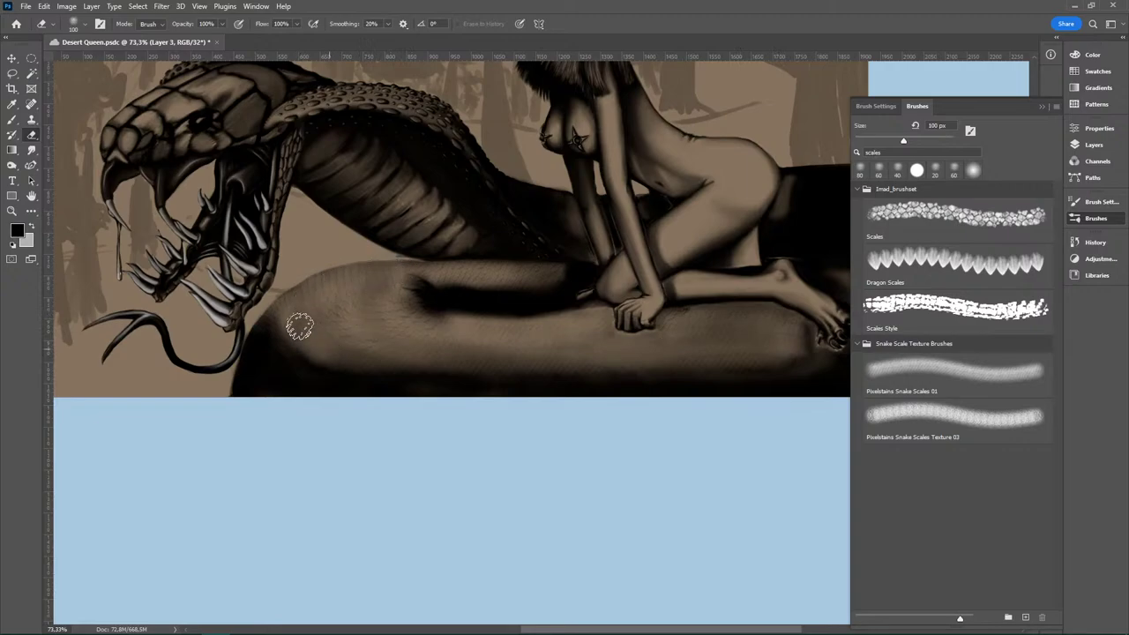
mouse_move(389, 288)
mouse_down()
mouse_move(361, 280)
mouse_move(318, 328)
mouse_move(368, 325)
mouse_up()
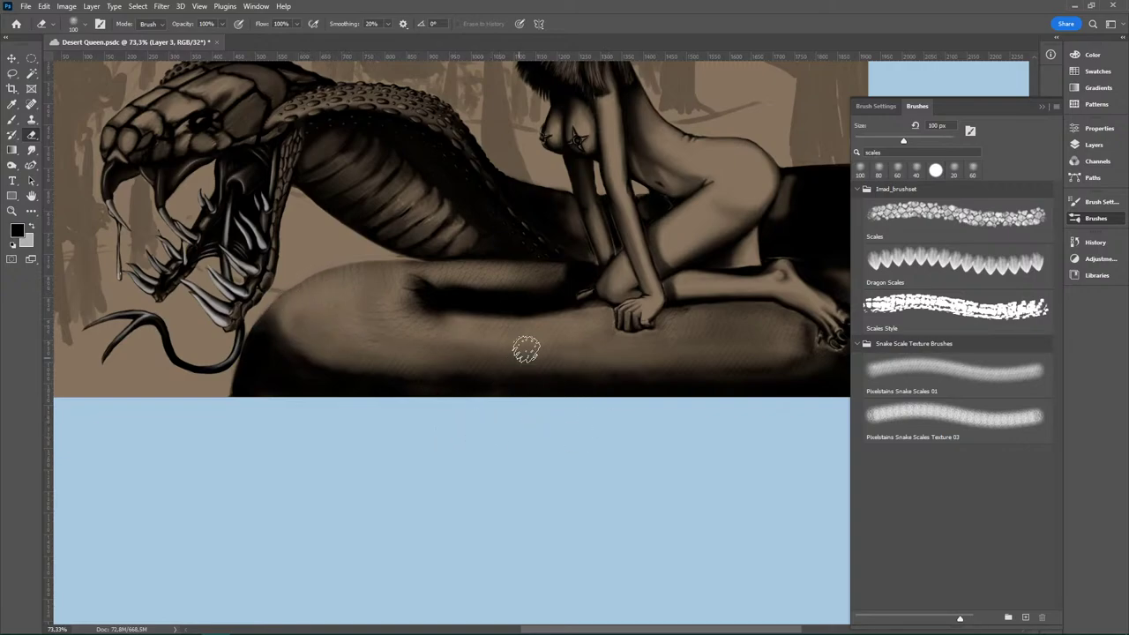
Step: Rework the scale texture and shading on the front coil with the scale-textured brush, enlarging it from 60 to 100 px
key(b)
key(b)
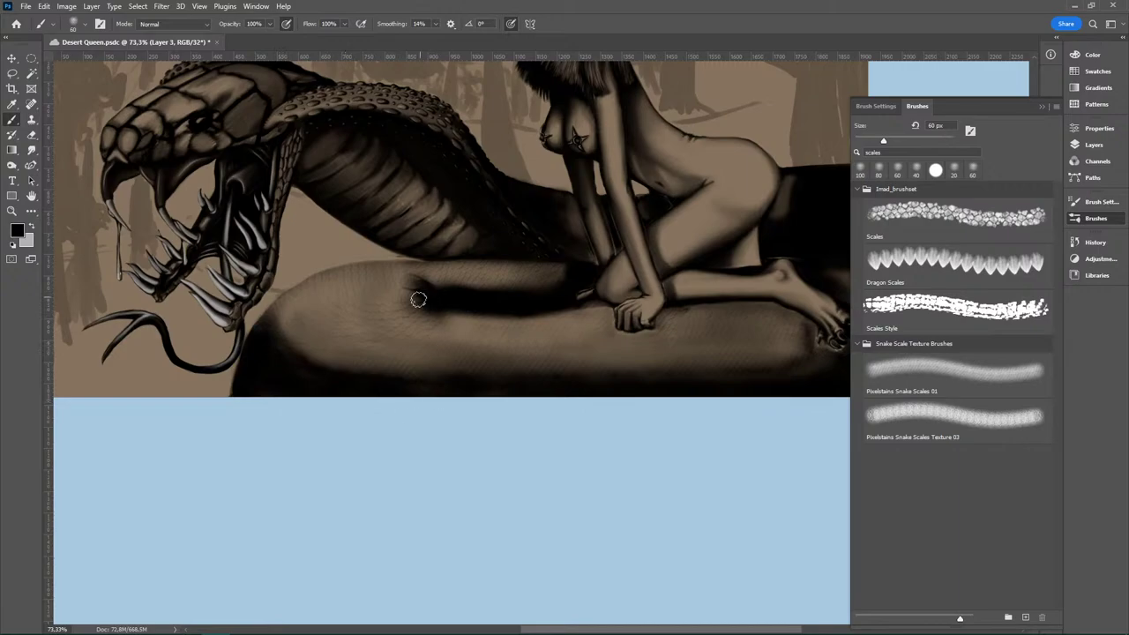
key(bracketright)
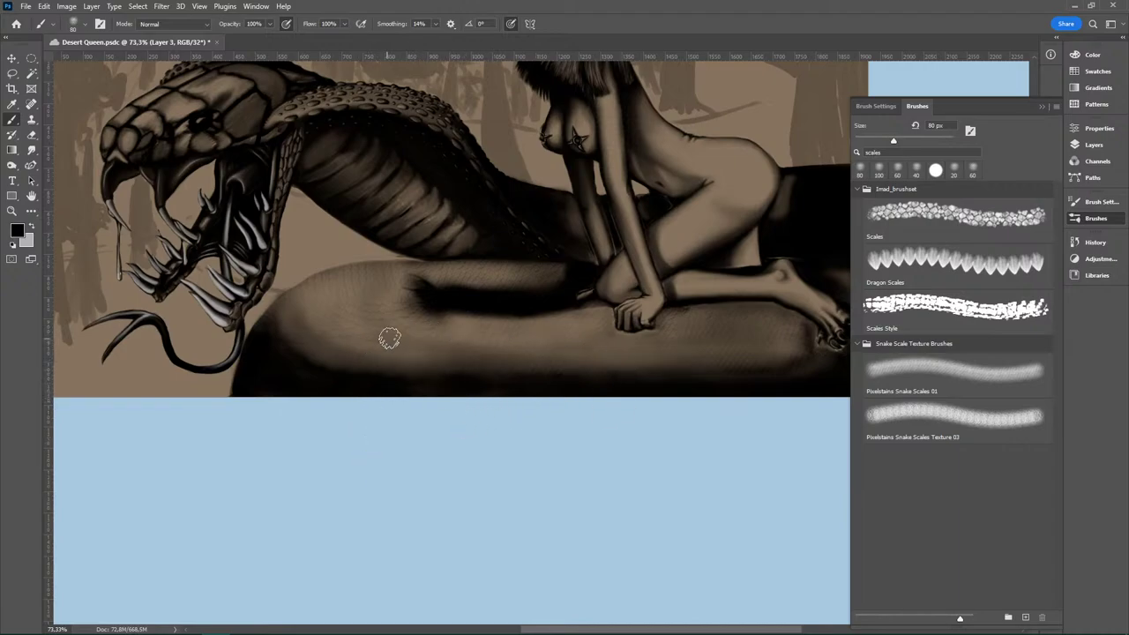
key(bracketright)
key(bracketright)
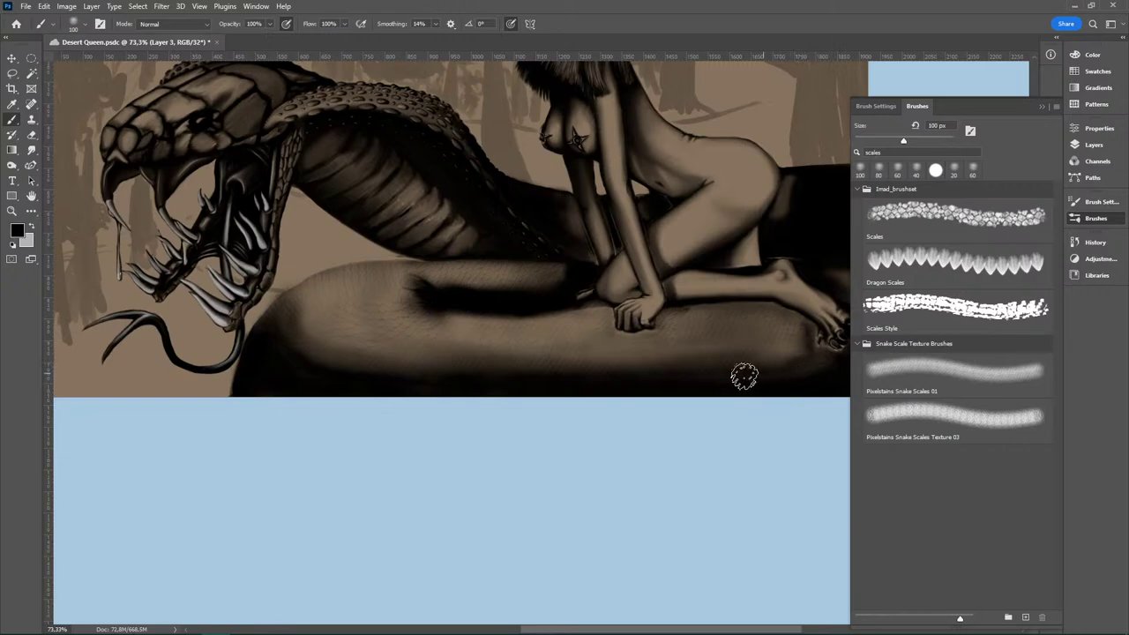
Step: Switch the brush to a hard round tip for detailing the woman's clawed foot
drag(640, 438, 344, 446)
key(z)
drag(463, 359, 539, 313)
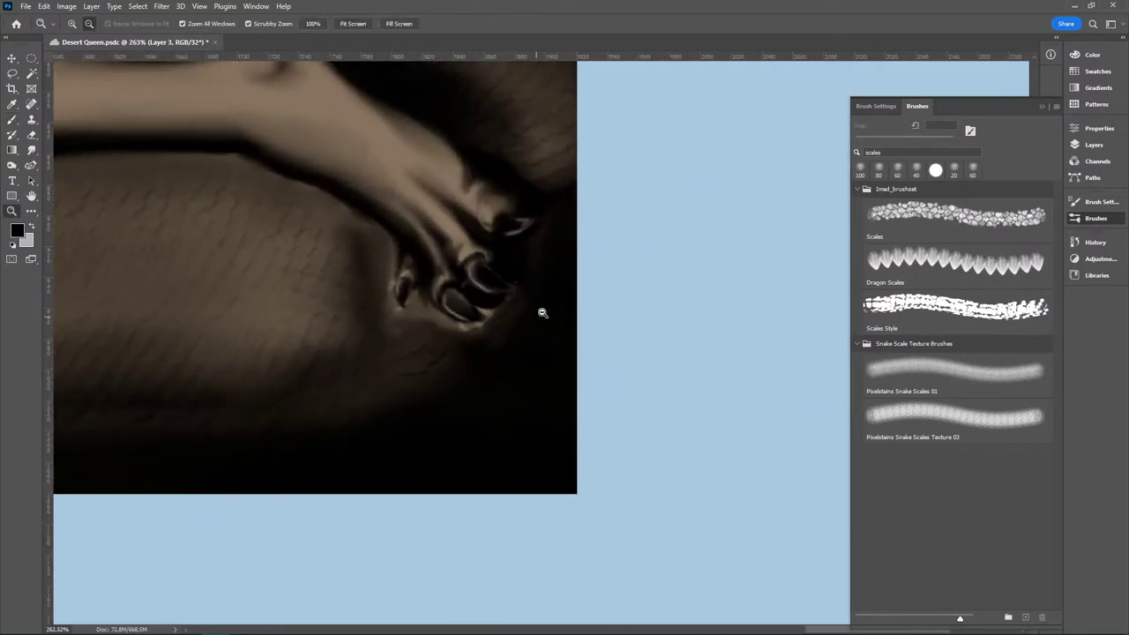
key(b)
right_click(16, 122)
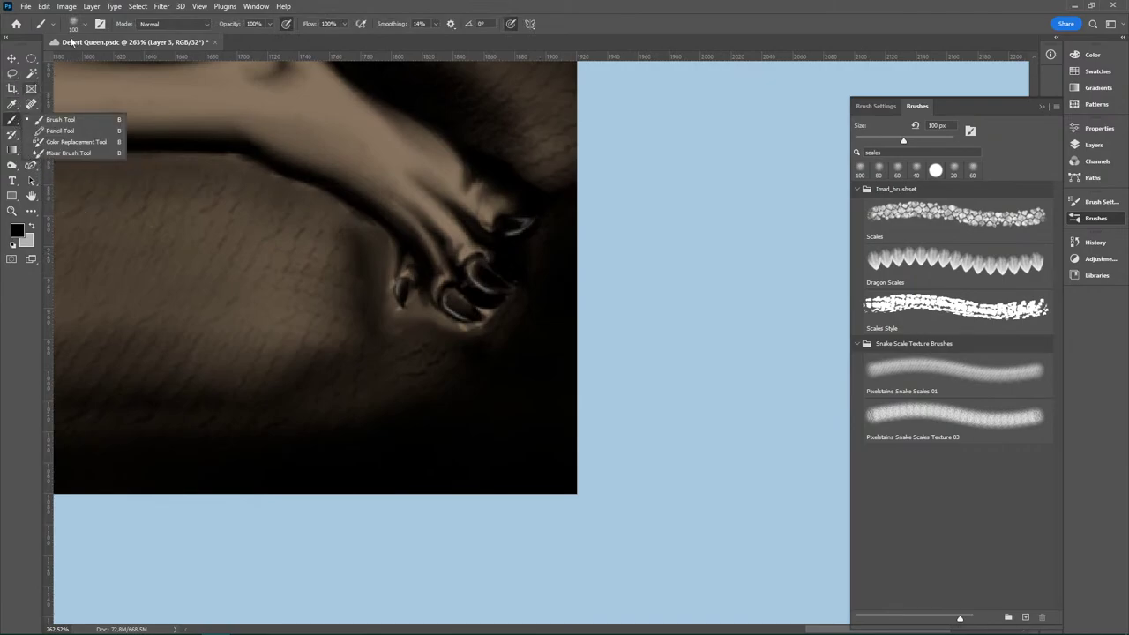
click(85, 25)
click(99, 164)
click(85, 24)
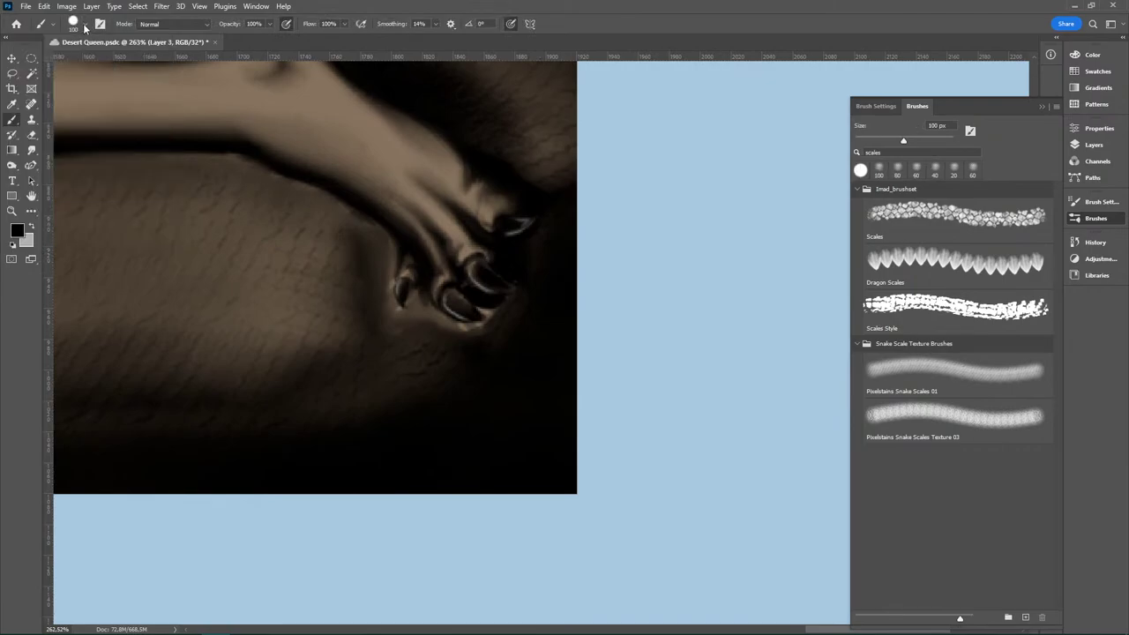
Step: Reduce the hard round brush to 6 px and paint dark edges and shadows around the toe claws
key(bracketleft)
key(bracketleft)
key(bracketleft)
key(bracketleft)
key(bracketleft)
key(bracketleft)
key(bracketleft)
key(bracketleft)
key(bracketleft)
key(bracketleft)
key(bracketleft)
key(bracketleft)
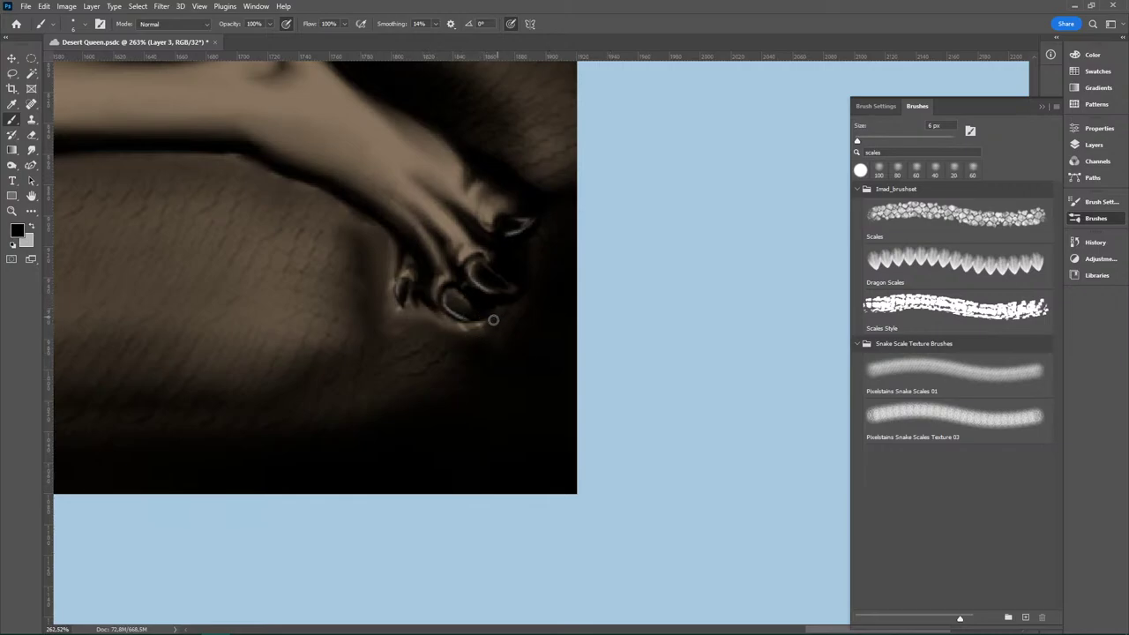
drag(477, 321, 485, 324)
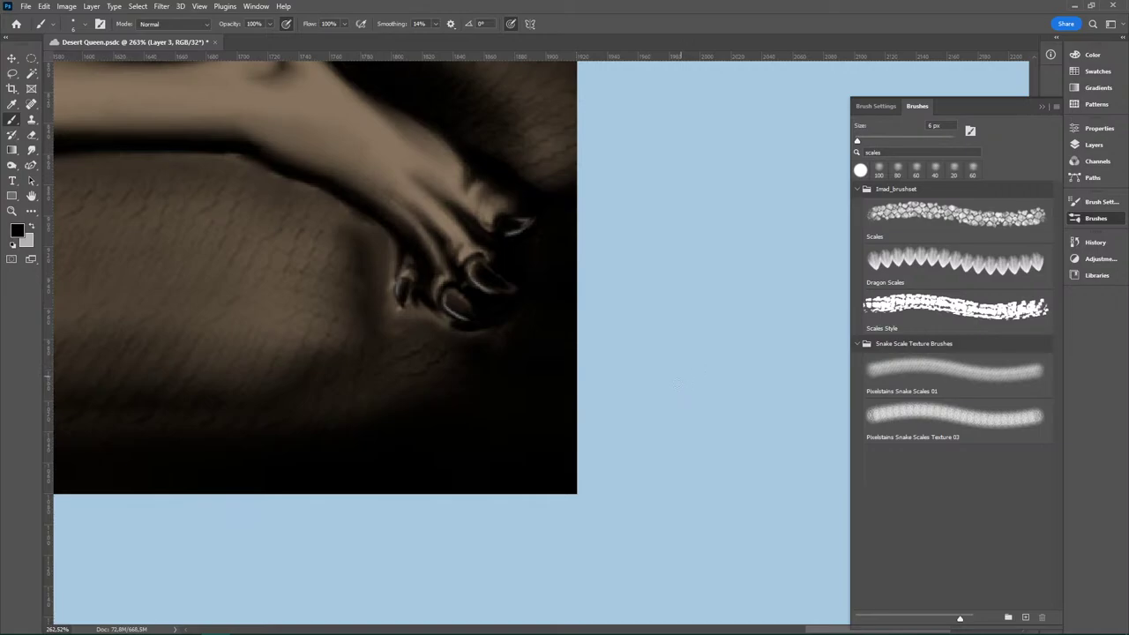
scroll(703, 386, down, 5)
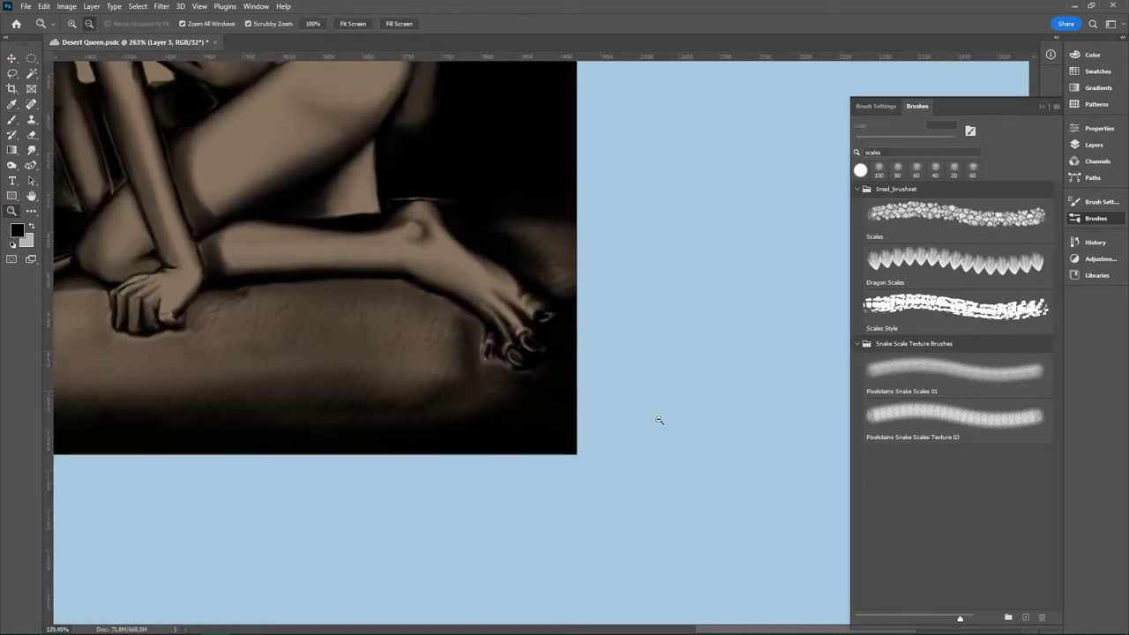
Step: Blend the shading around the woman's toes and claws with the Mixer Brush at 8 px
scroll(506, 355, up, 5)
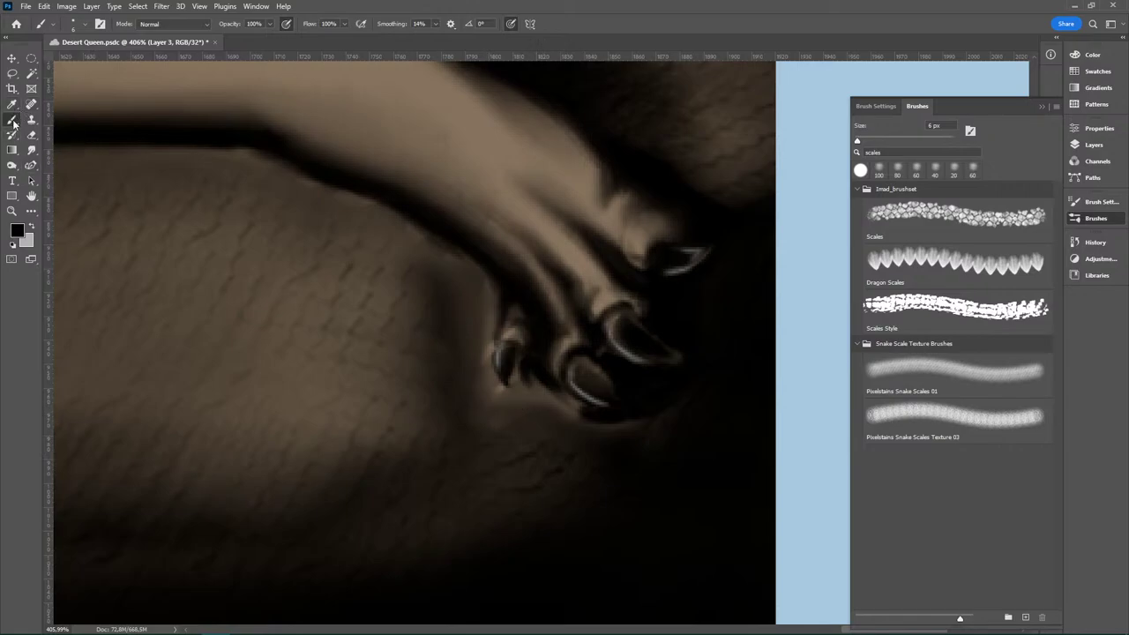
drag(13, 124, 84, 154)
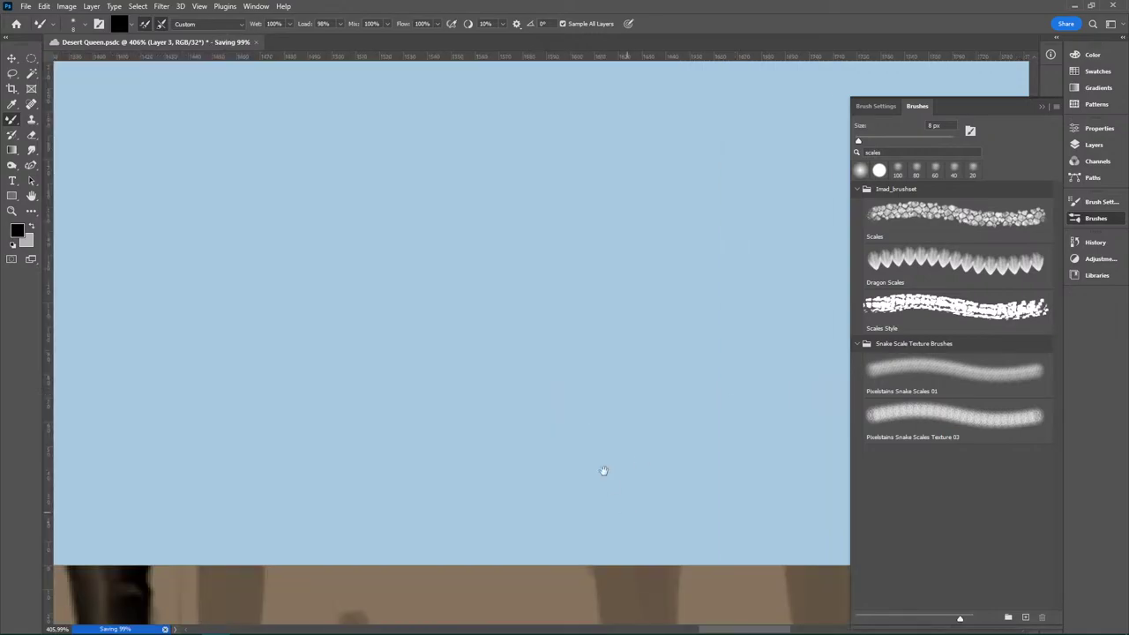
drag(603, 471, 570, 118)
drag(592, 406, 824, 83)
drag(776, 423, 605, 66)
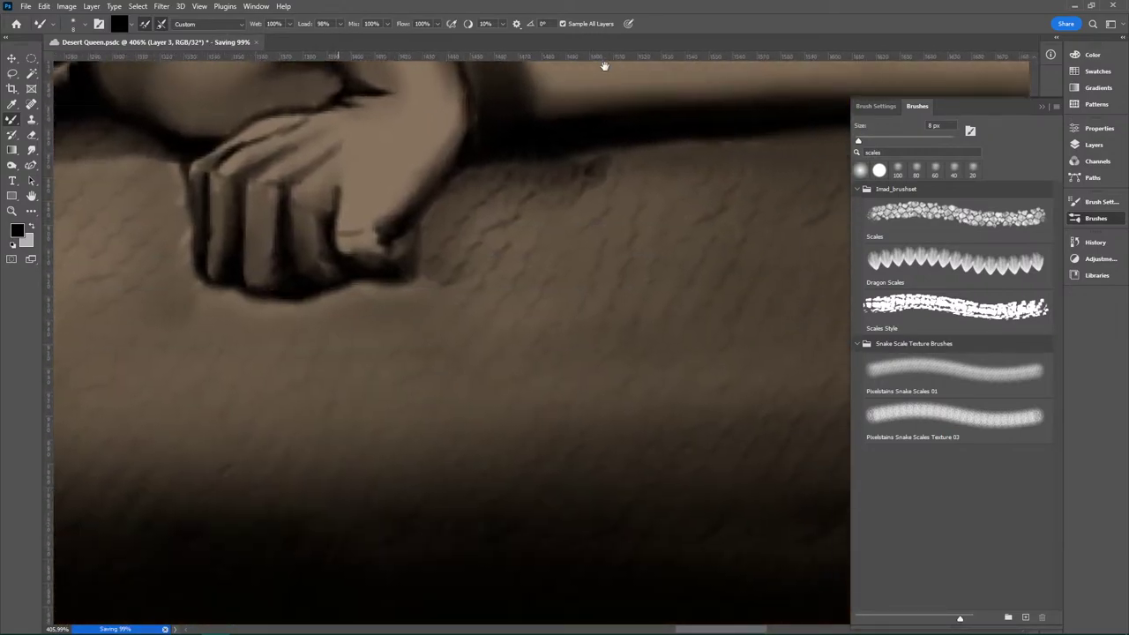
drag(798, 617, 433, 512)
drag(820, 97, 648, 155)
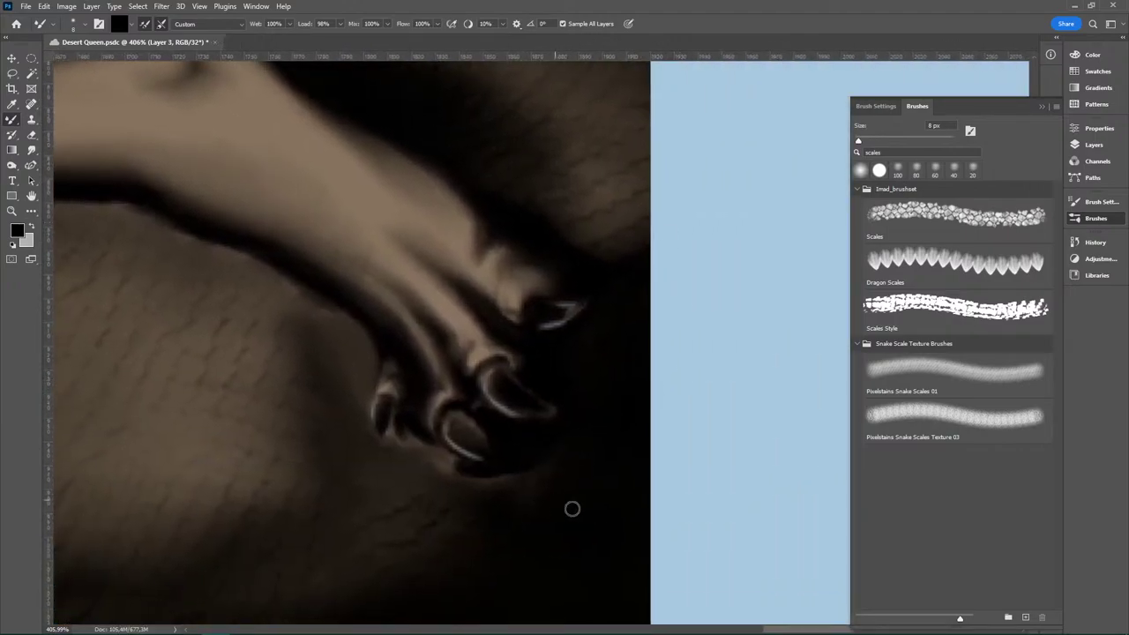
key(z)
mouse_move(511, 505)
mouse_down()
mouse_move(532, 502)
mouse_move(555, 474)
mouse_up()
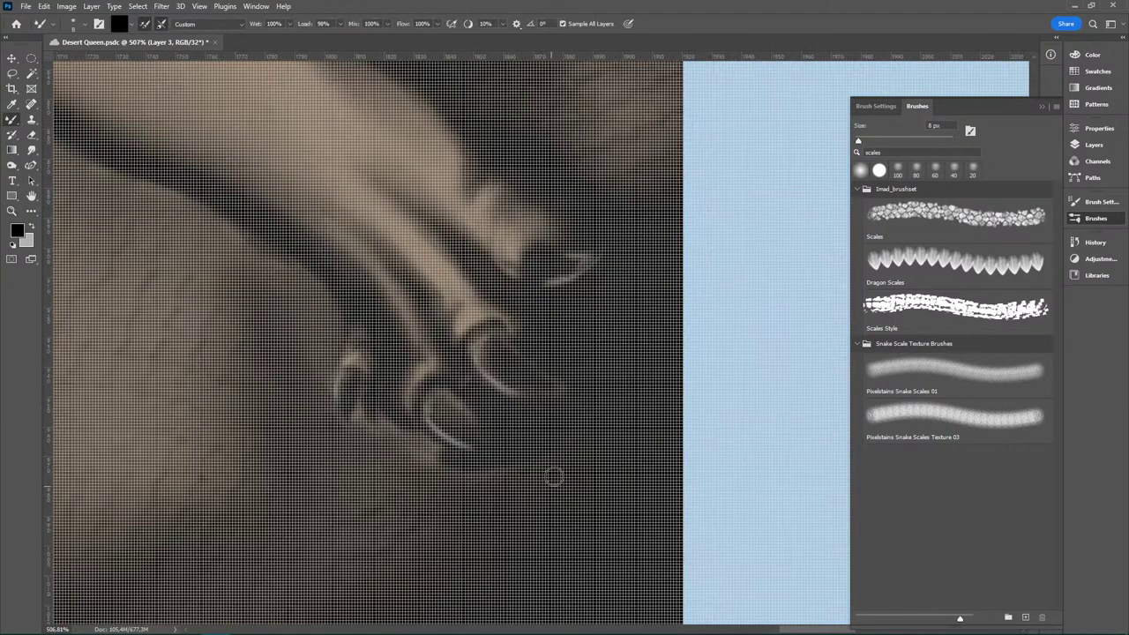
drag(631, 456, 618, 461)
key(b)
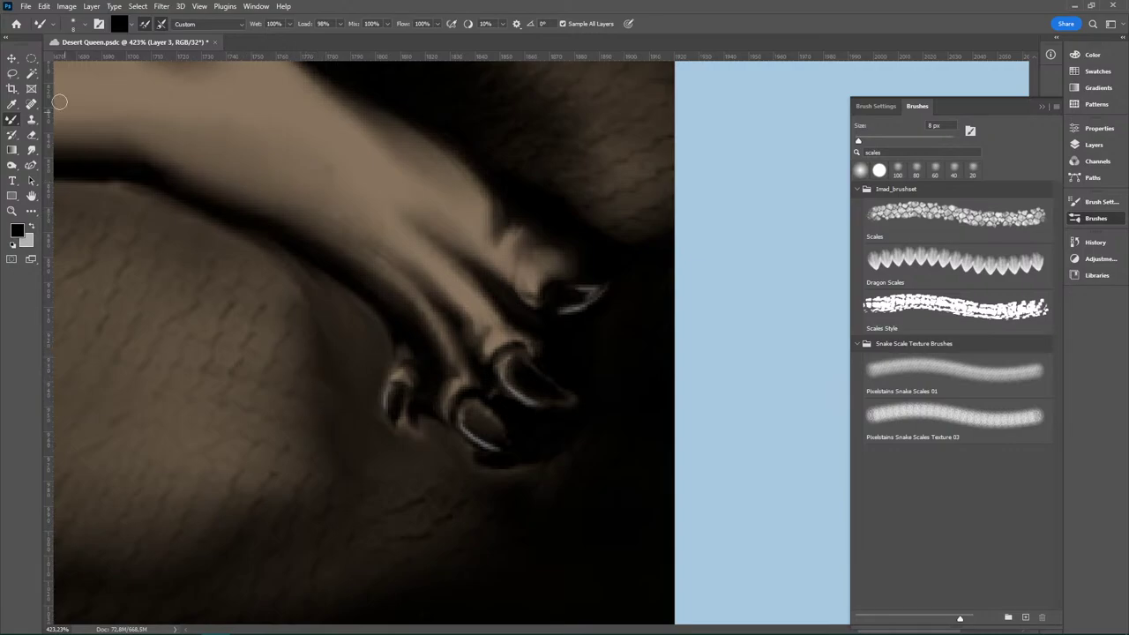
Step: Return to the Brush tool with the 20 px scale-textured tip and darken the snake's skin around the clawed foot
right_click(14, 121)
click(62, 117)
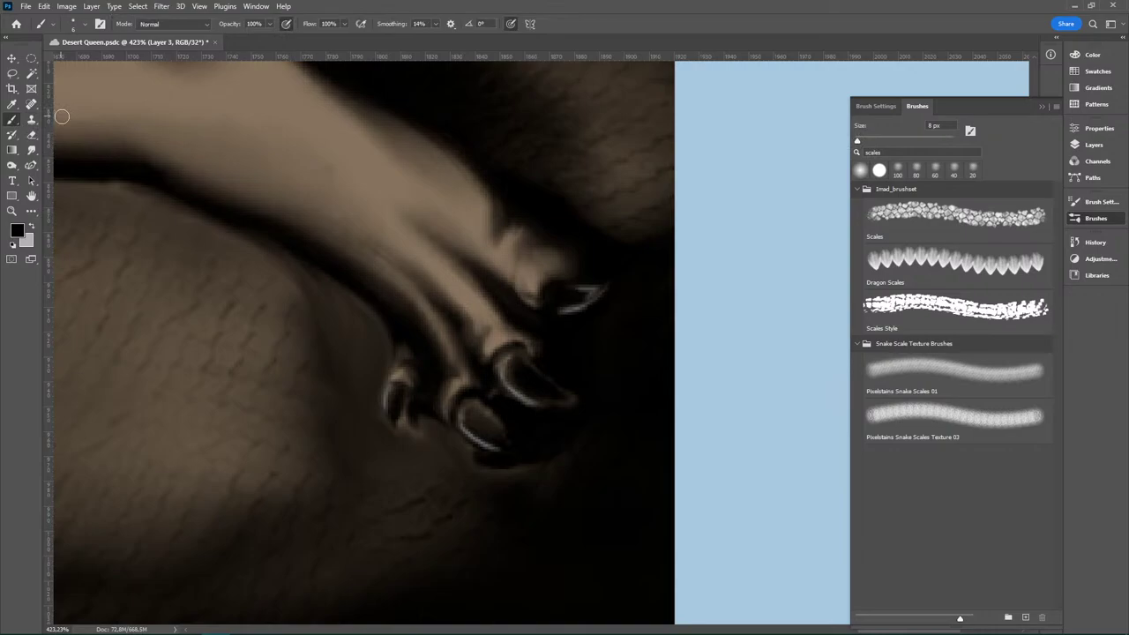
click(84, 27)
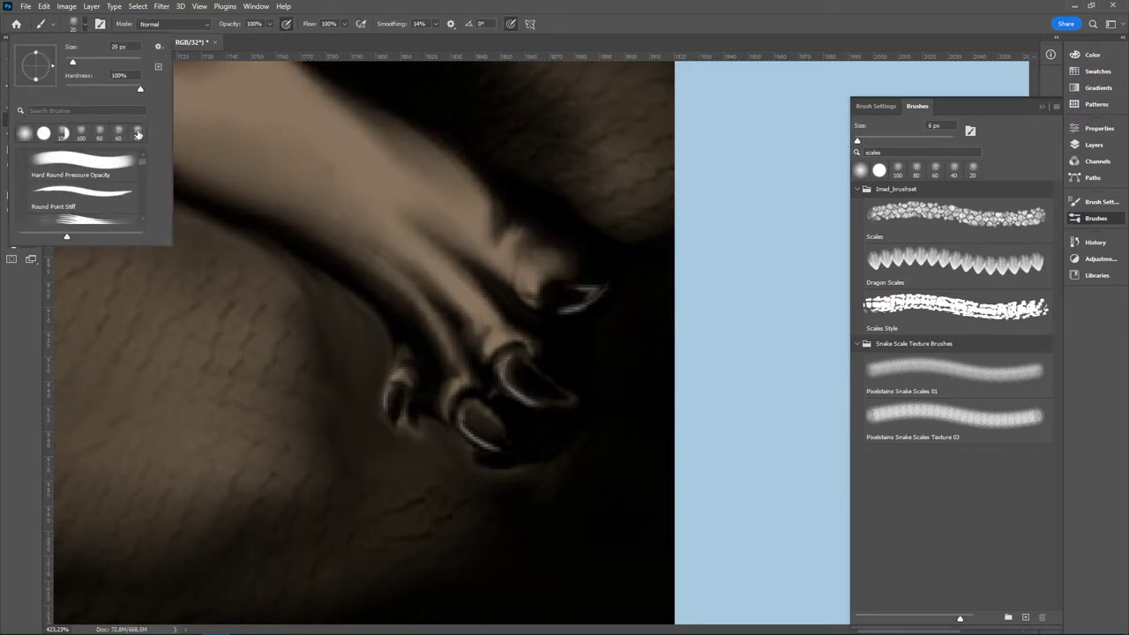
click(137, 134)
click(85, 26)
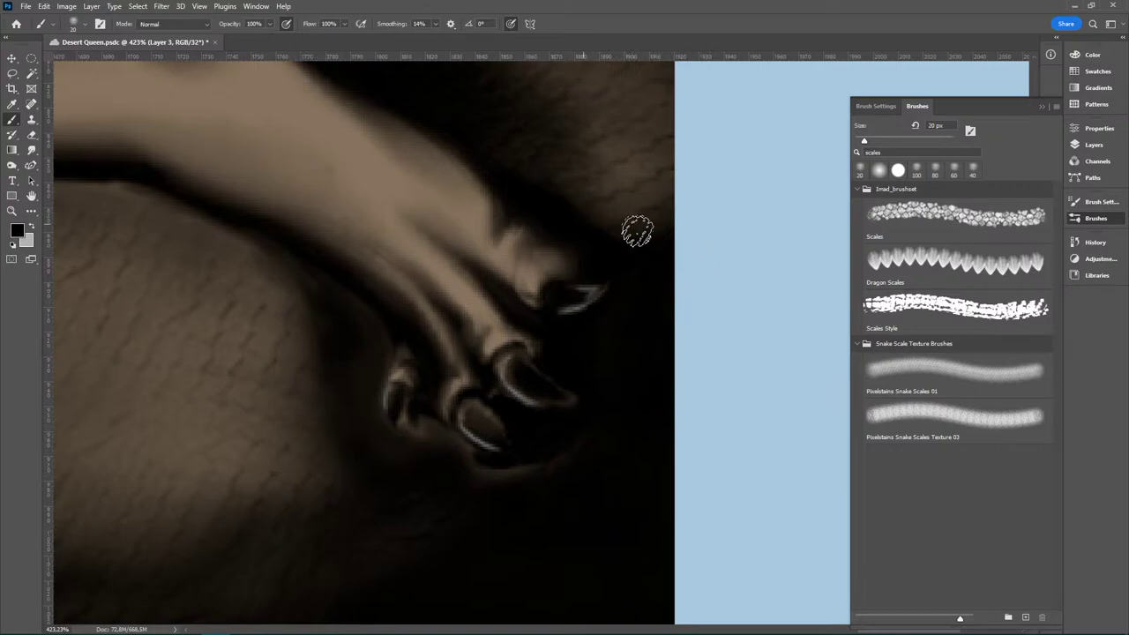
Step: Enlarge the scale-textured brush to 100 px and darken the coil behind the woman's foot
key(alt+space)
drag(527, 461, 371, 448)
key(alt+space)
drag(483, 479, 548, 496)
key(space)
key(alt+space)
scroll(615, 413, up, 5)
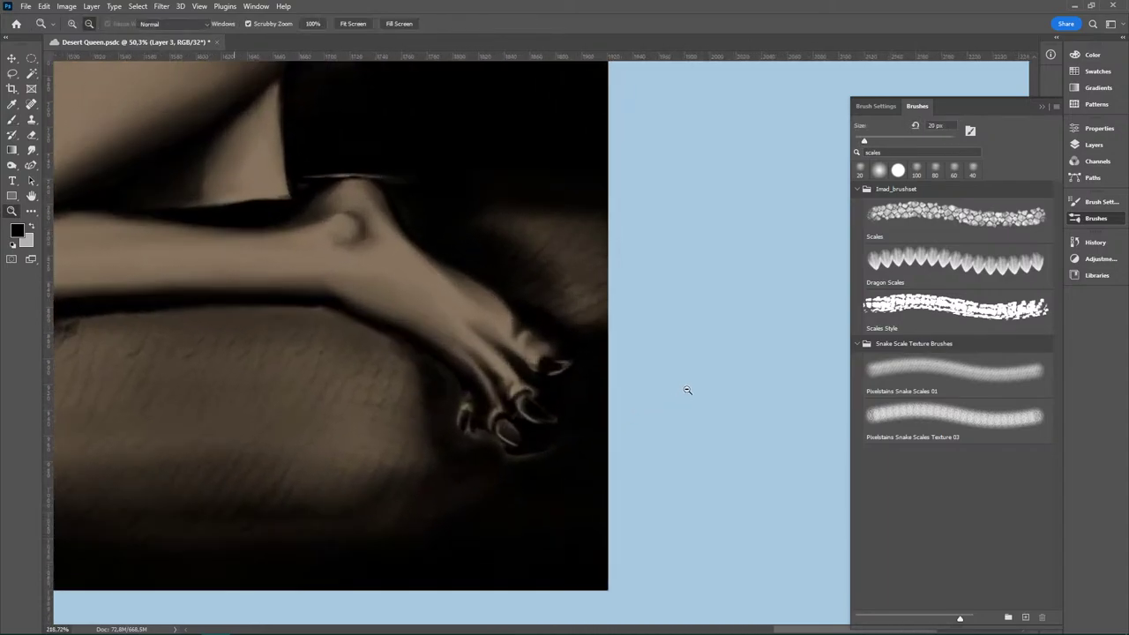
key(b)
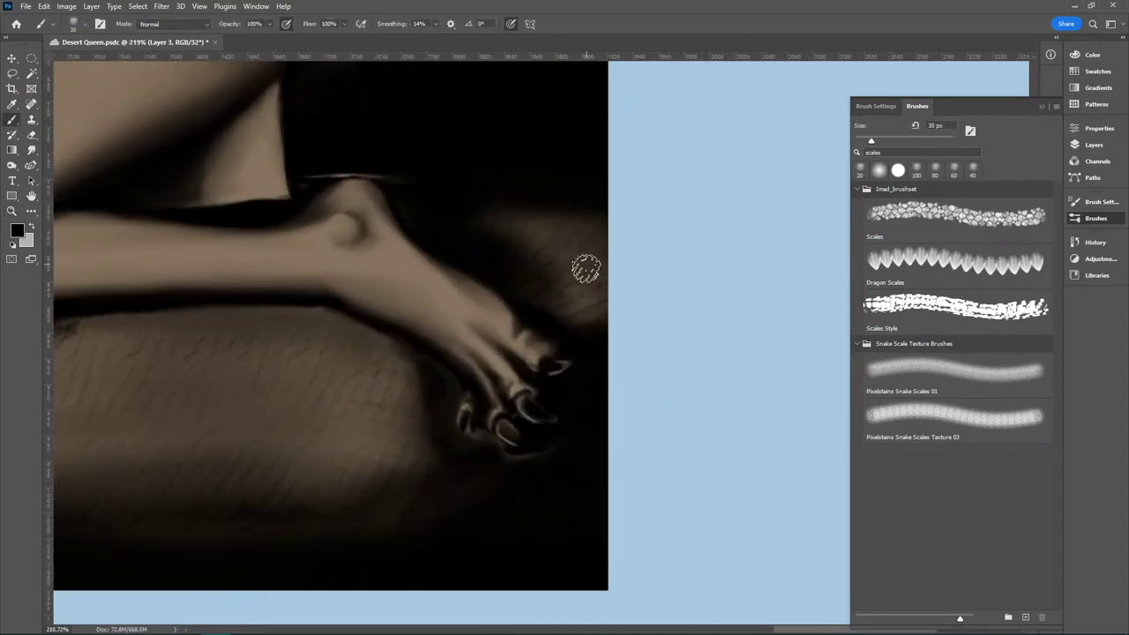
key(bracketright)
key(bracketright)
key(bracketright)
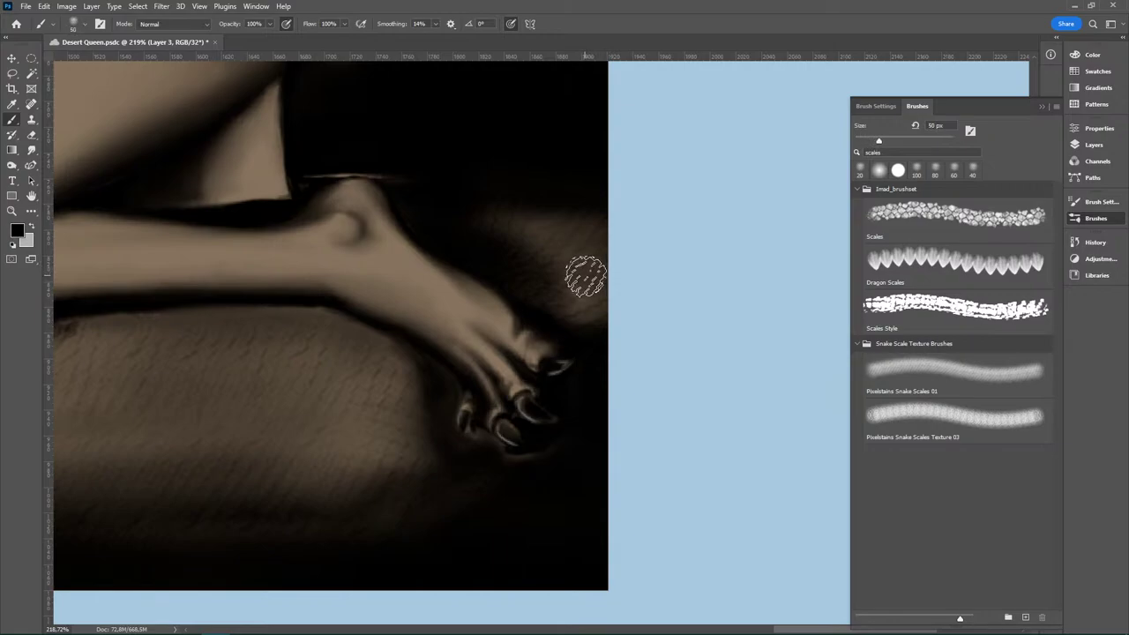
key(bracketright)
key(bracketright)
key(bracketright)
key(bracketright)
key(bracketright)
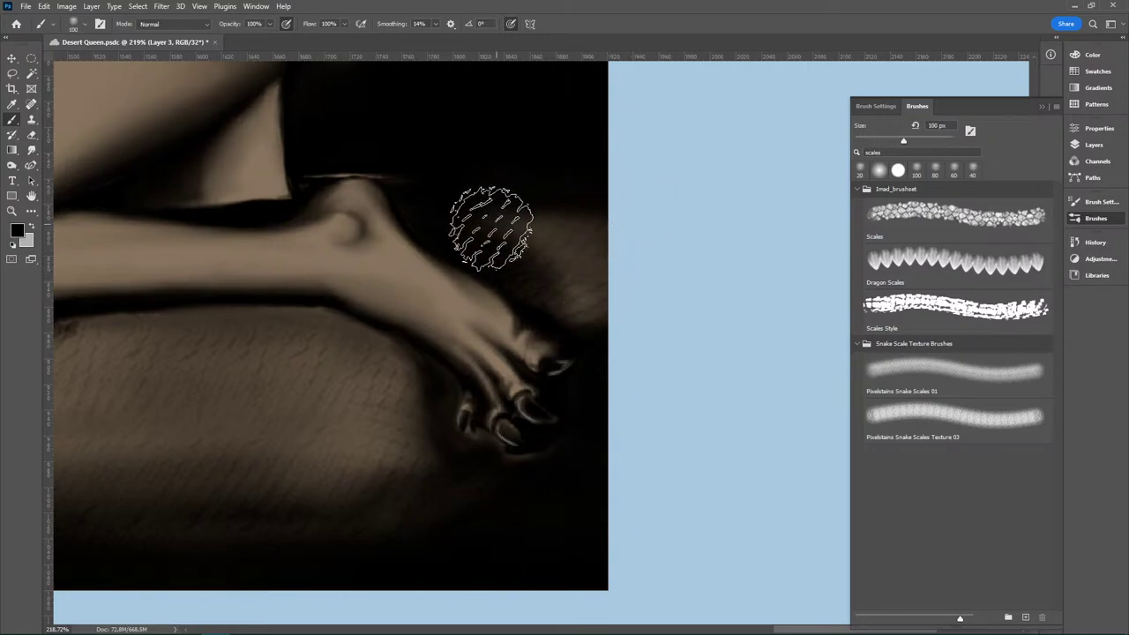
drag(492, 227, 643, 242)
mouse_move(488, 215)
mouse_down()
mouse_move(531, 241)
mouse_move(761, 290)
mouse_up()
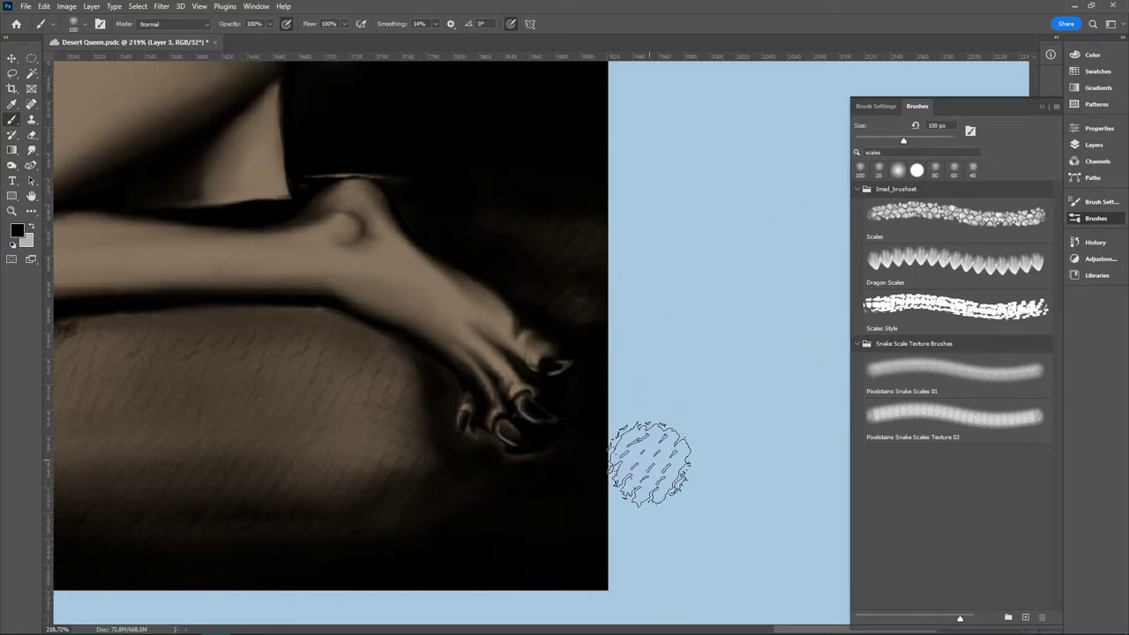
Step: Deepen the shadow over the end of the front coil beside the toes with the 100 px scale-textured brush
key(ctrl+space)
drag(646, 470, 501, 520)
mouse_move(413, 499)
mouse_down()
mouse_move(468, 456)
mouse_move(647, 454)
mouse_move(568, 358)
mouse_move(579, 362)
mouse_up()
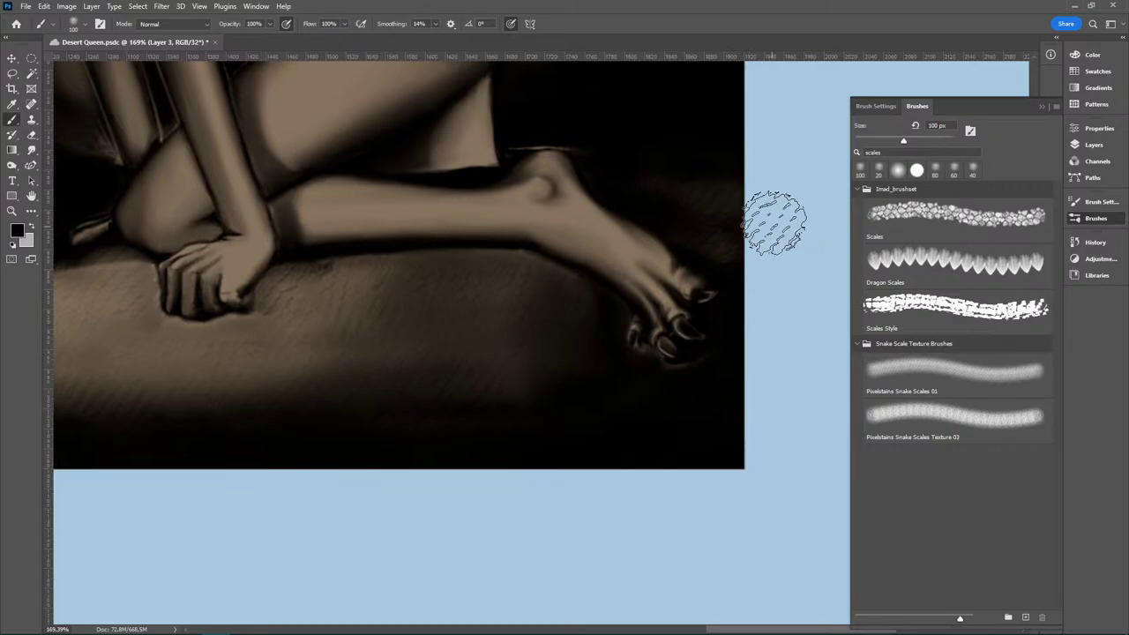
drag(730, 243, 618, 360)
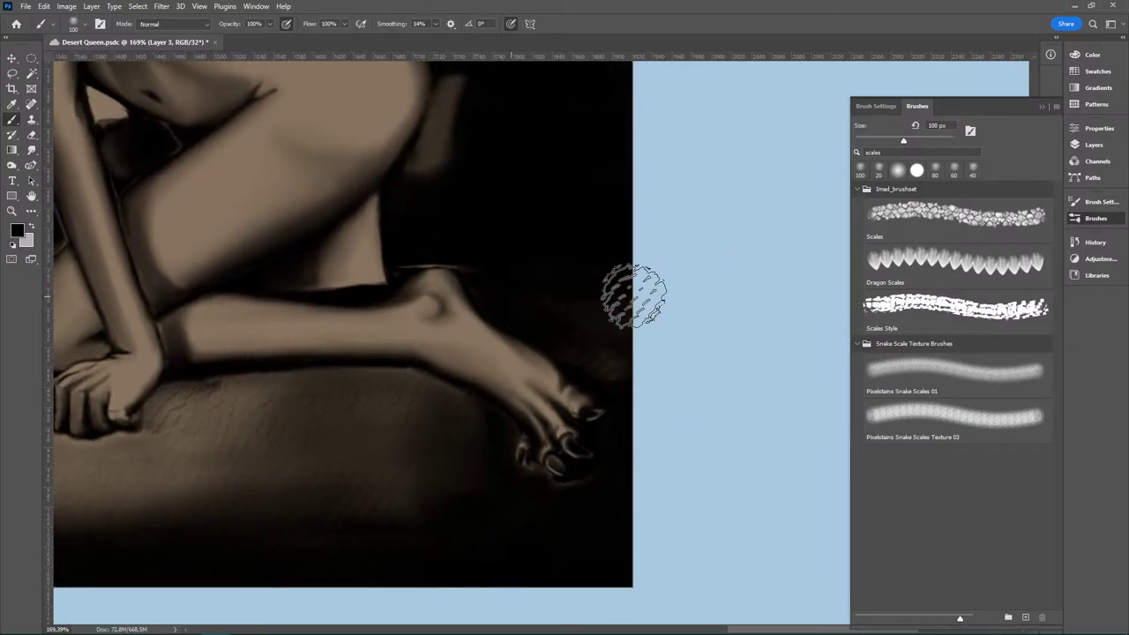
drag(529, 449, 434, 475)
key(b)
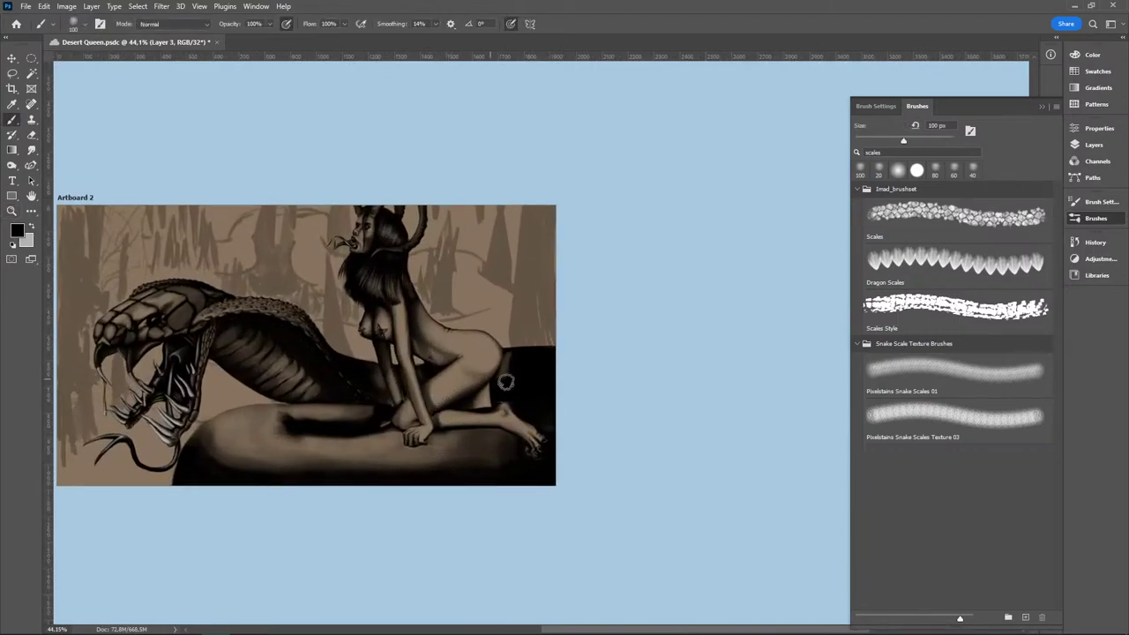
Step: Paint a deeper black shadow into the gap between the snake's folded coils with the 100 px scale-textured brush
key(z)
drag(533, 349, 609, 342)
key(b)
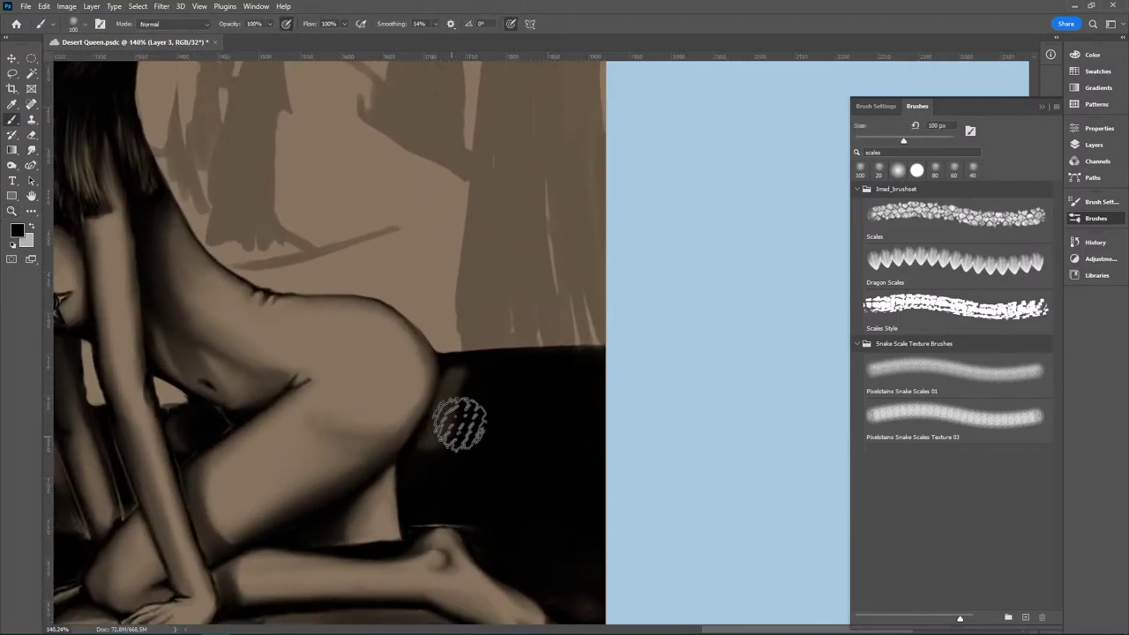
key(space)
drag(442, 492, 750, 413)
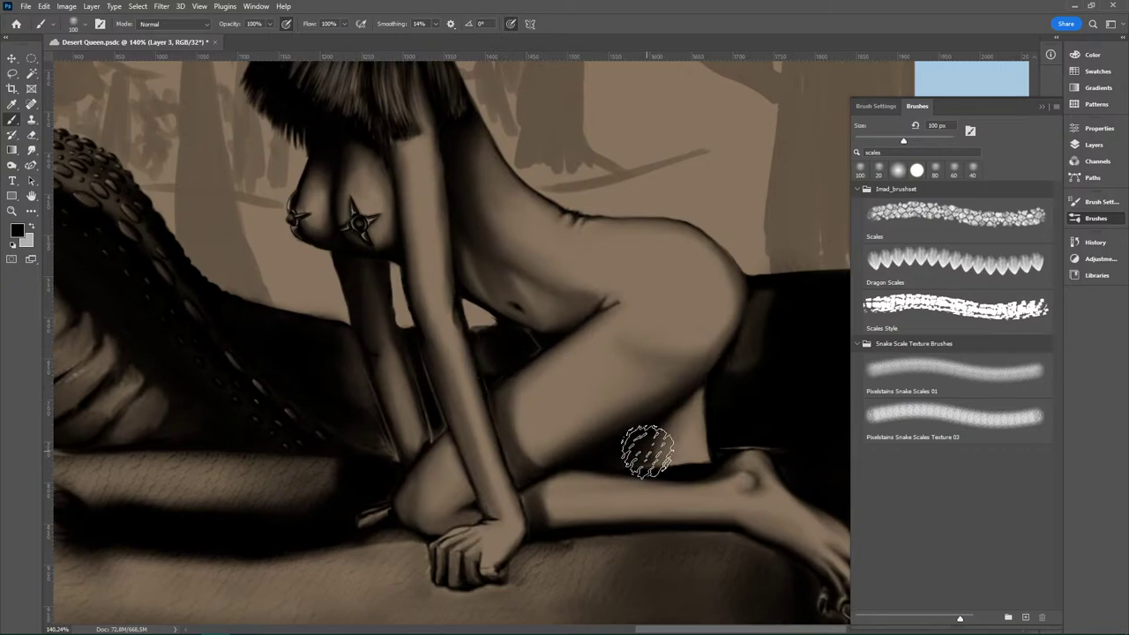
mouse_move(311, 374)
mouse_down()
mouse_move(602, 361)
mouse_move(698, 217)
mouse_up()
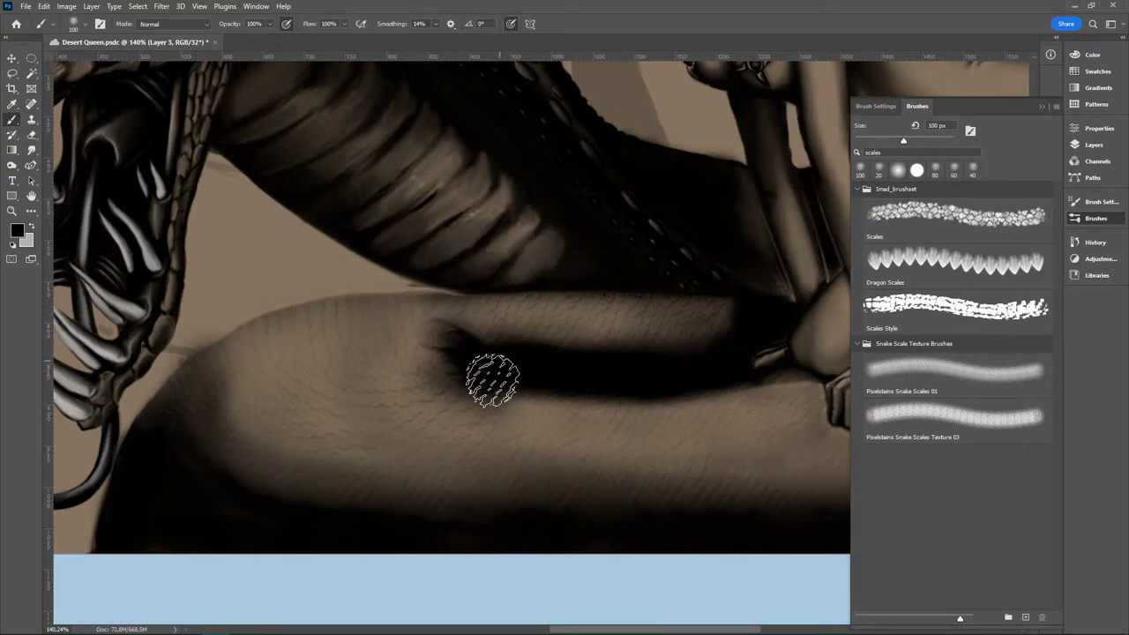
mouse_move(493, 381)
mouse_down()
mouse_move(514, 358)
mouse_move(457, 343)
mouse_move(529, 363)
mouse_move(447, 348)
mouse_move(642, 376)
mouse_move(557, 347)
mouse_move(450, 344)
mouse_move(654, 371)
mouse_move(480, 360)
mouse_move(661, 371)
mouse_up()
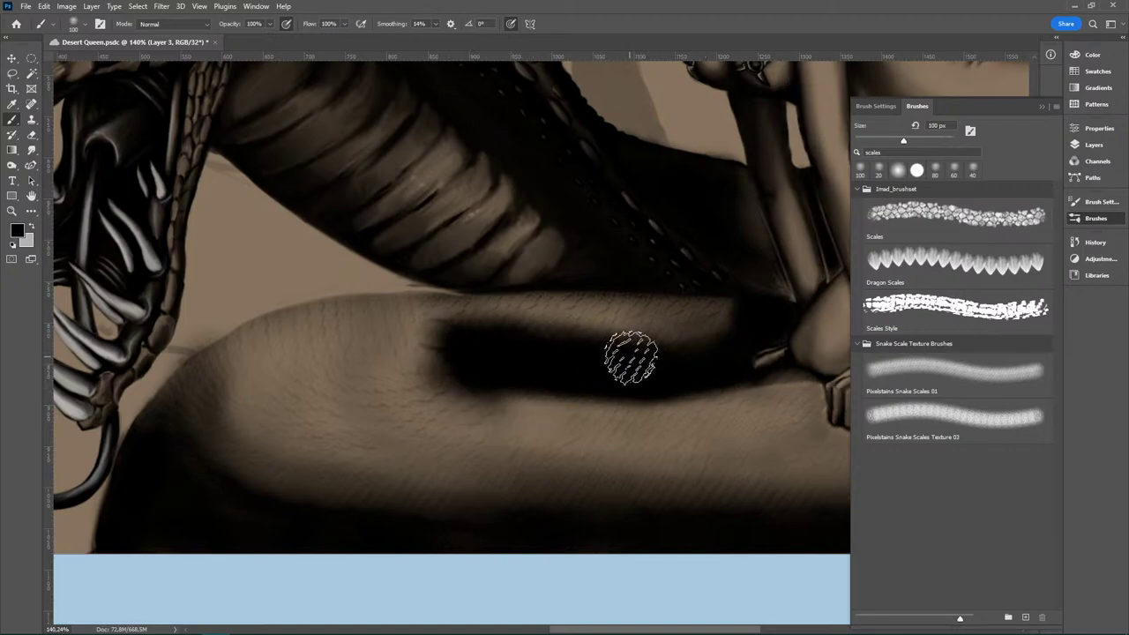
Step: Trim and soften the rounded end of the shadow between the coils with the scale-textured eraser
key(ctrl)
key(e)
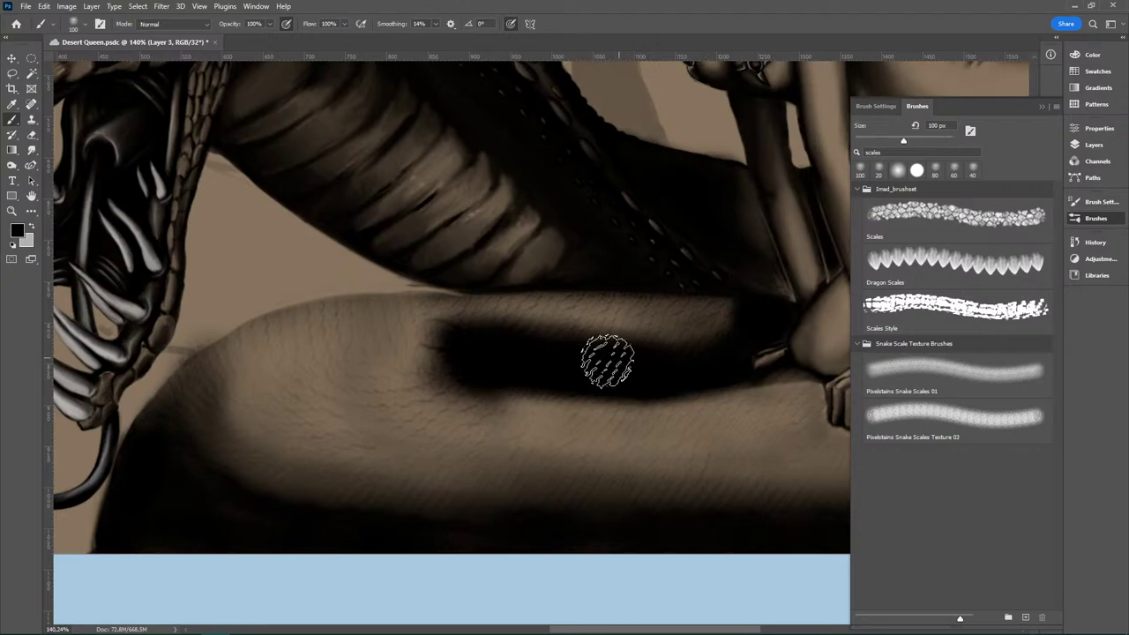
mouse_move(549, 411)
mouse_down()
mouse_move(497, 414)
mouse_move(434, 365)
mouse_up()
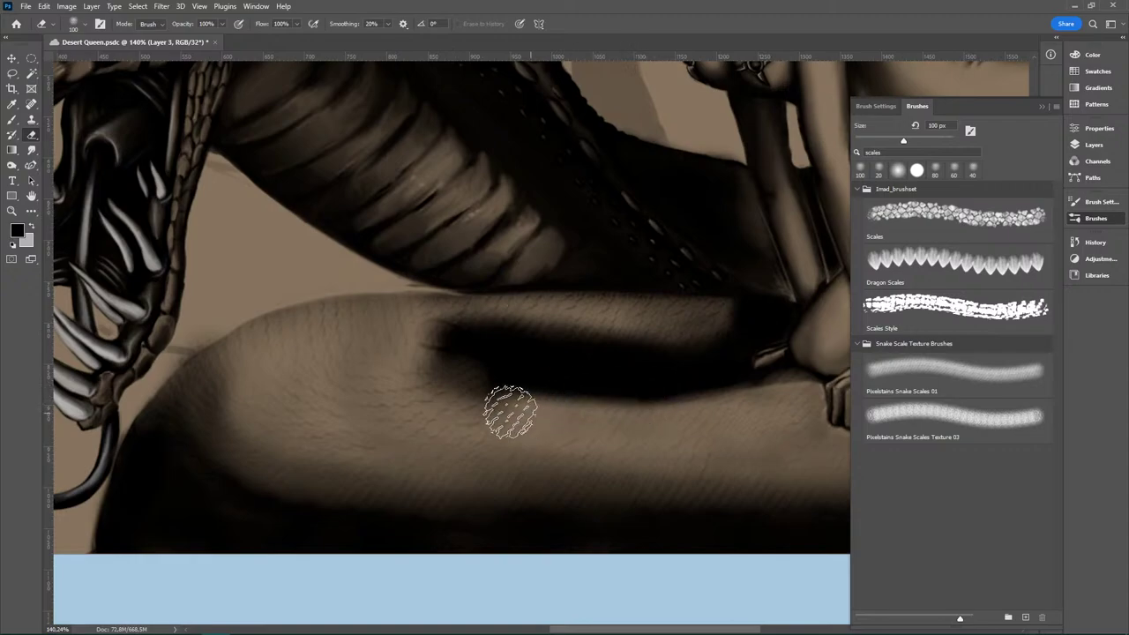
Step: Repaint the shadow between the coils, undo the last stroke, and soften its lower edge with the scale-textured eraser
key(b)
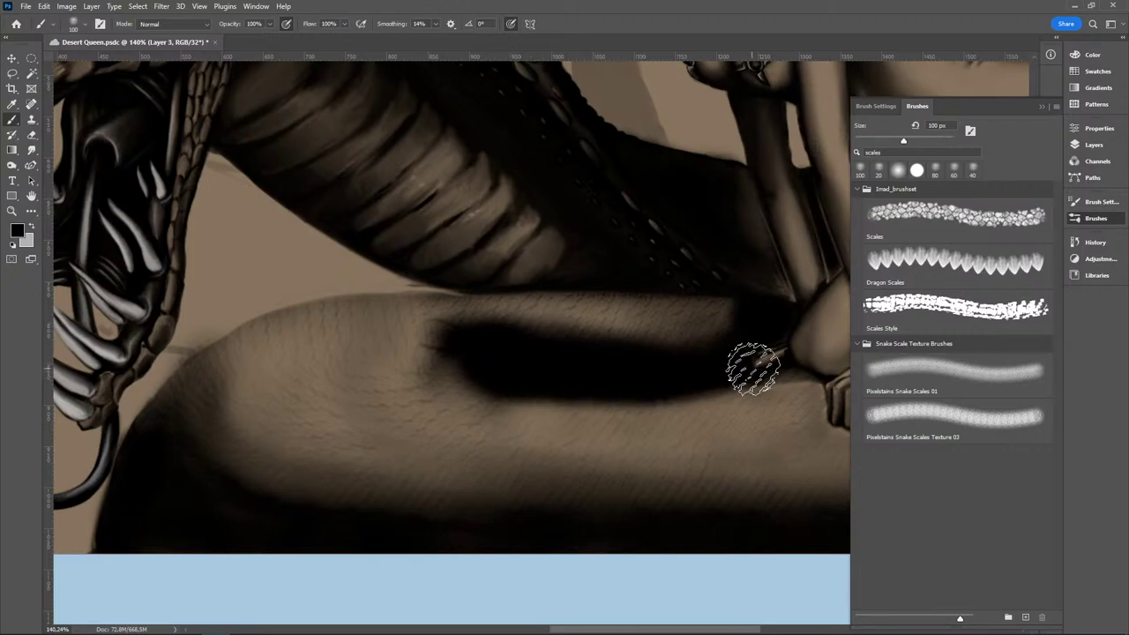
key(ctrl+z)
key(ctrl+shift+z)
key(ctrl+z)
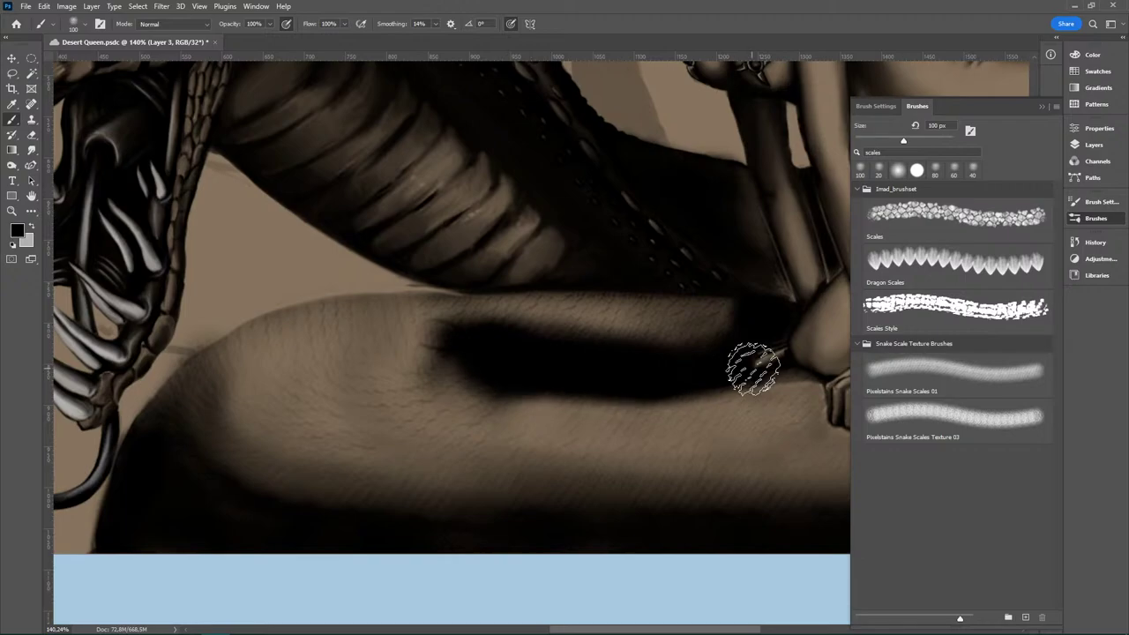
key(e)
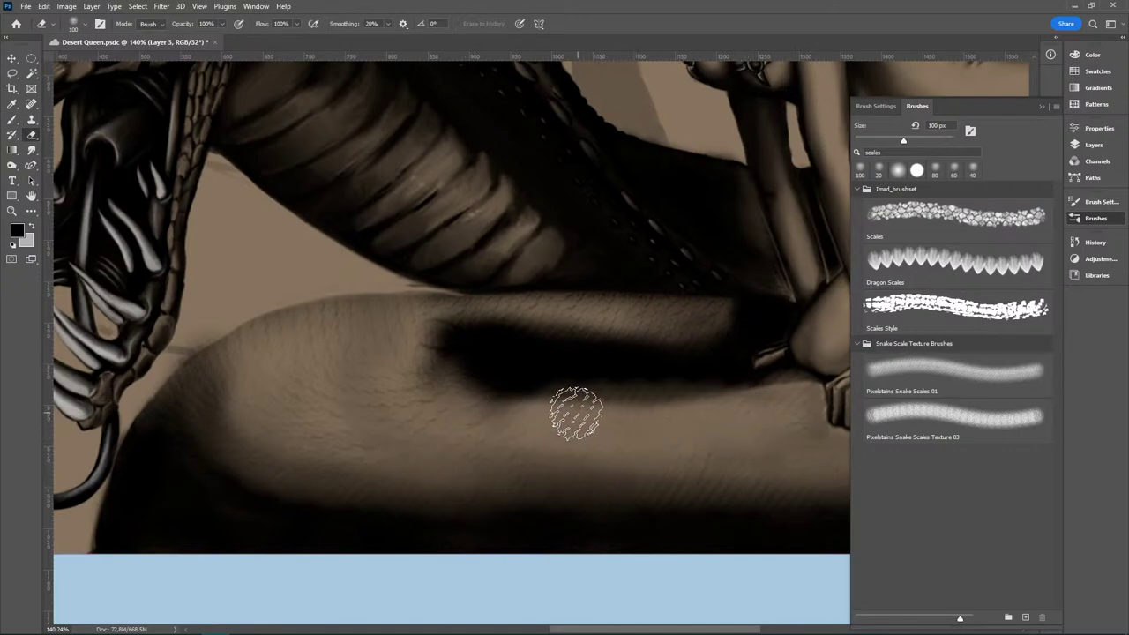
Step: Switch the brush to a hard round tip and reduce its size to 40 px
click(13, 120)
click(85, 25)
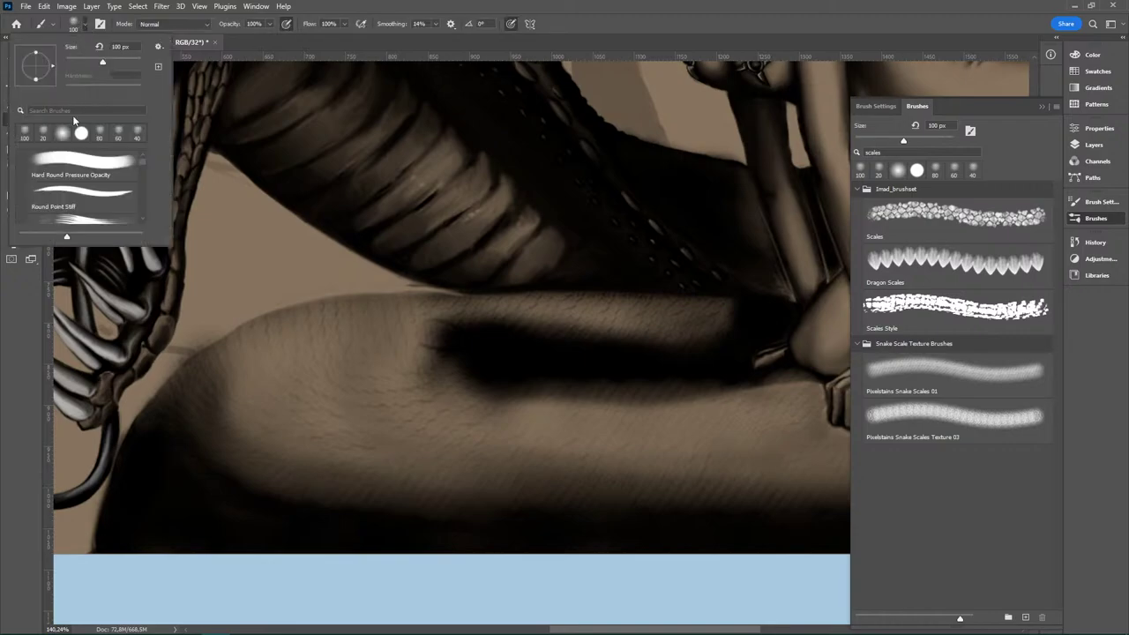
click(80, 133)
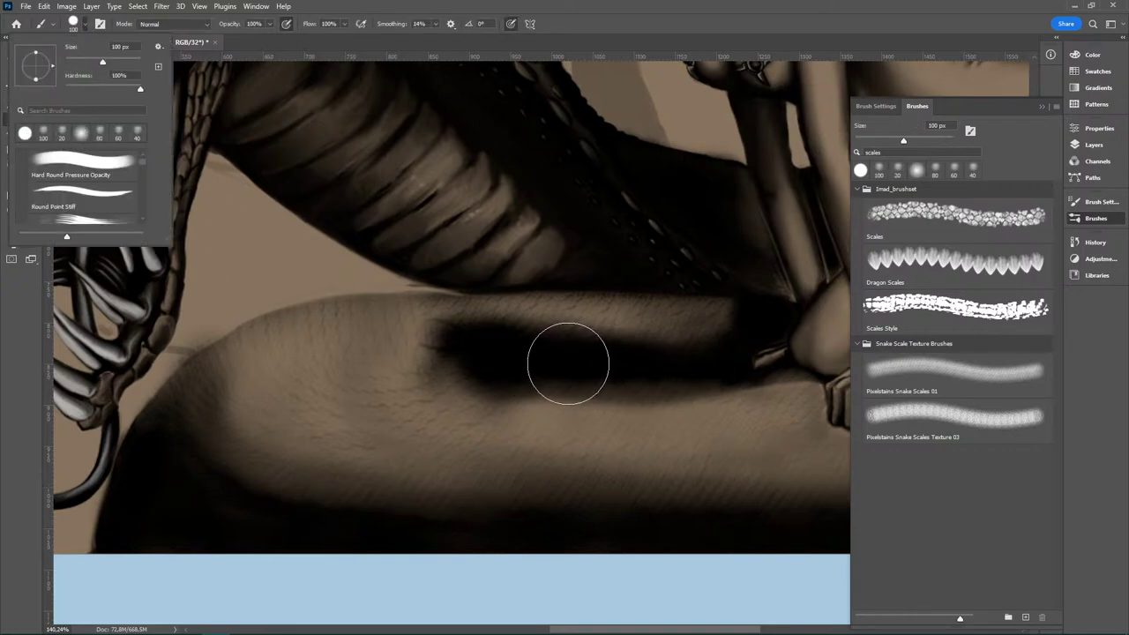
click(85, 25)
key([)
key(bracketleft)
key(bracketleft)
key(bracketleft)
key(bracketleft)
key(bracketleft)
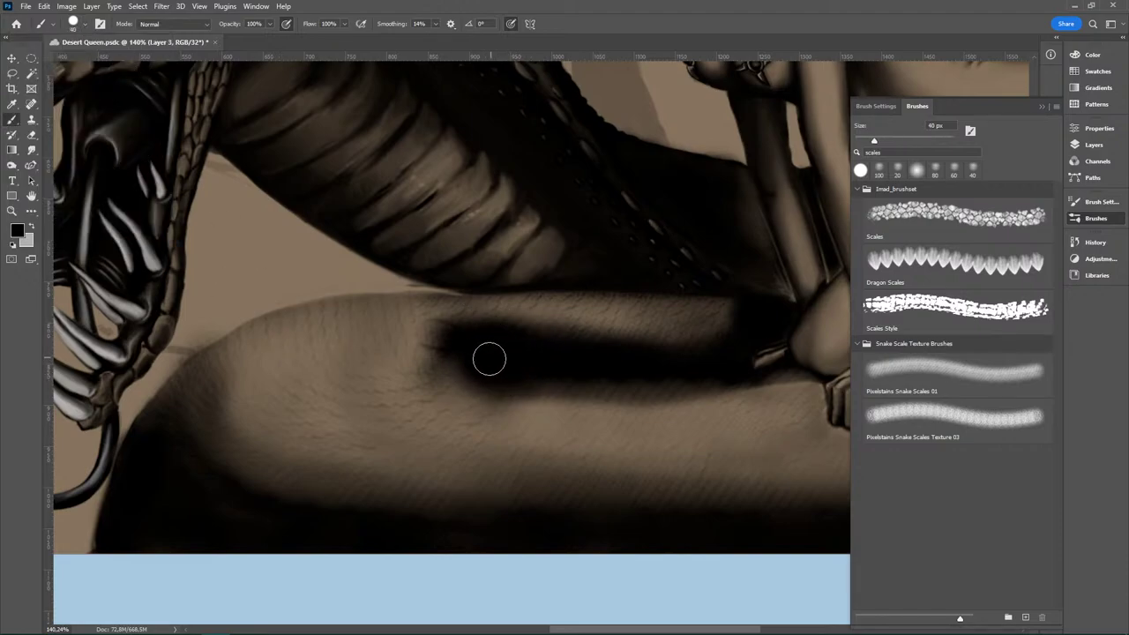
Step: Paint a solid dark band along the gap between the coils, undoing the first stroke and redrawing it higher
mouse_move(535, 368)
mouse_down()
mouse_move(595, 371)
mouse_move(486, 370)
mouse_move(692, 389)
mouse_up()
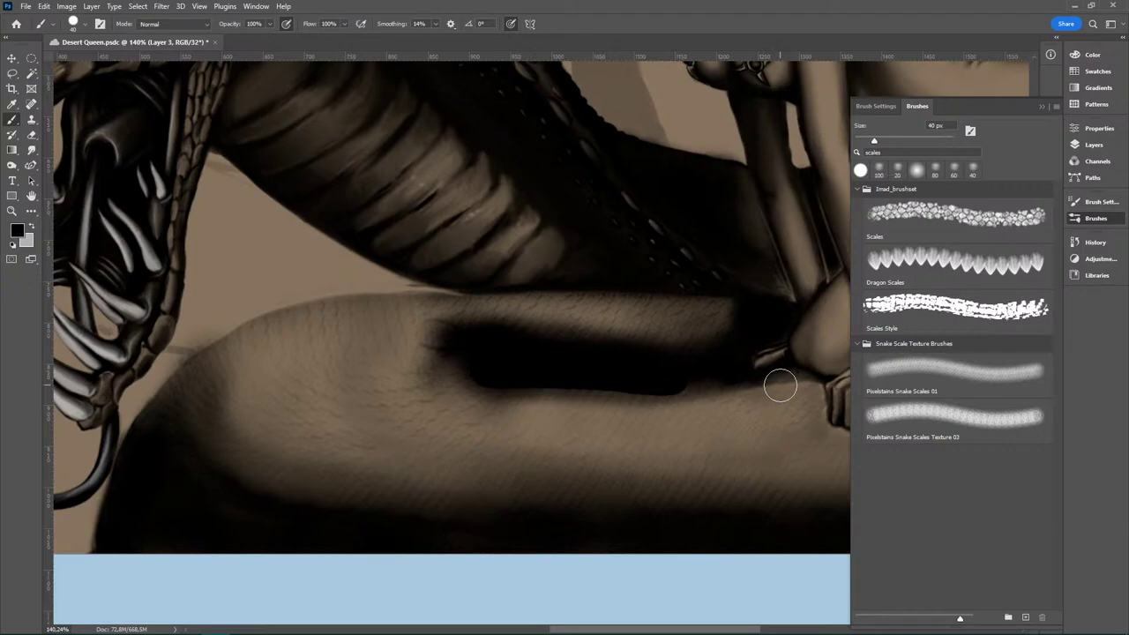
key(ctrl+z)
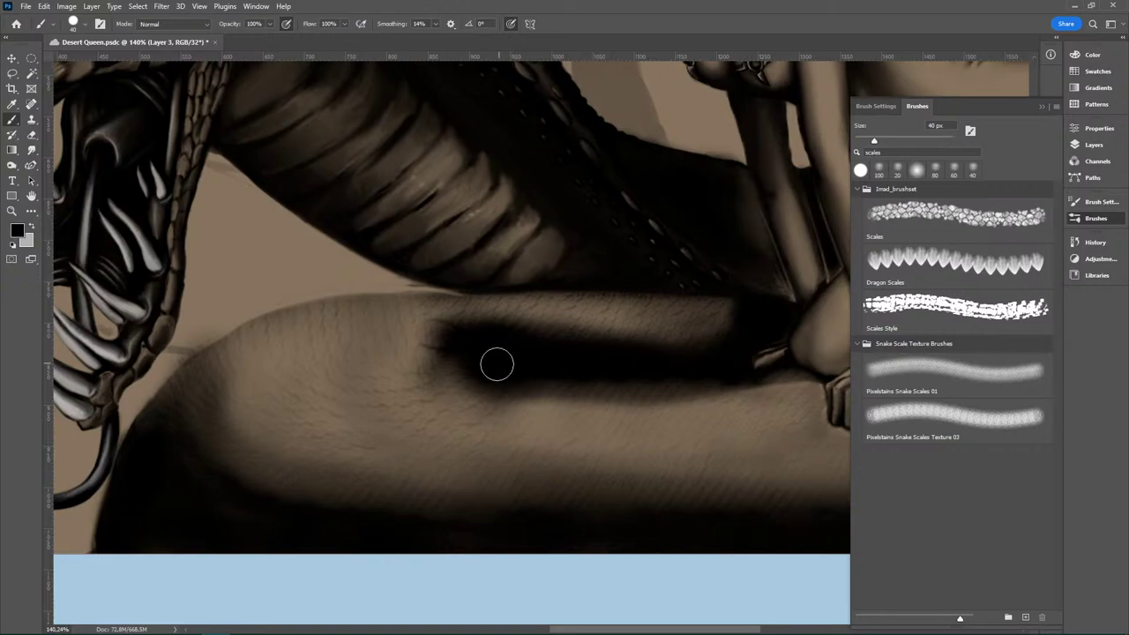
drag(496, 363, 790, 361)
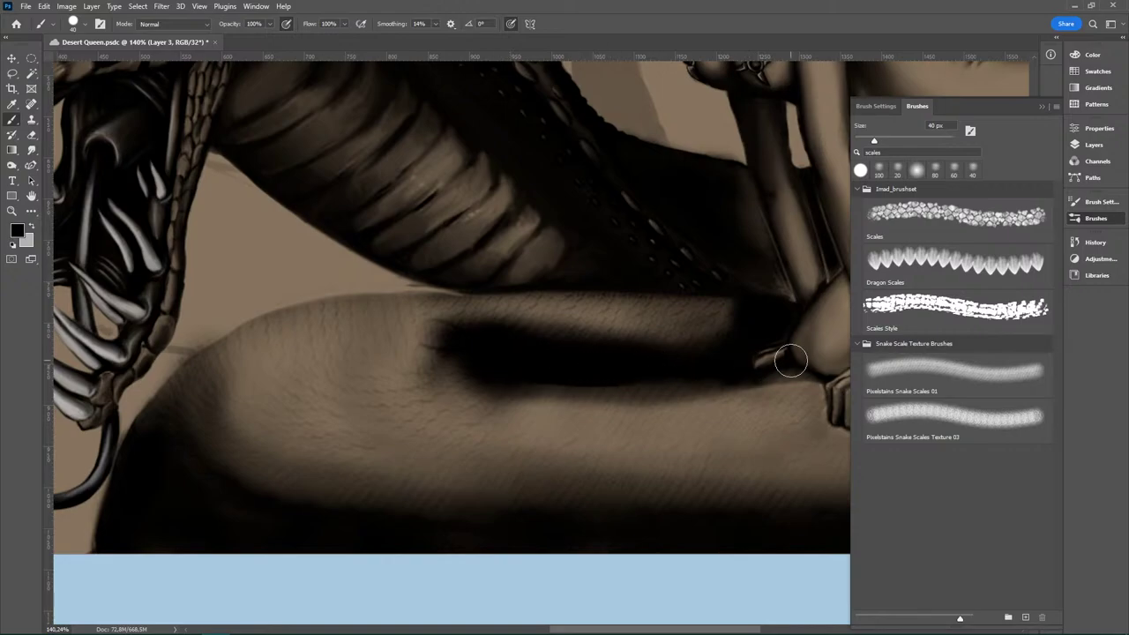
key(bracketleft)
Step: Soften the edges of the shadow between the coils with the 100 px scale-textured eraser and undo the last erasure
key(e)
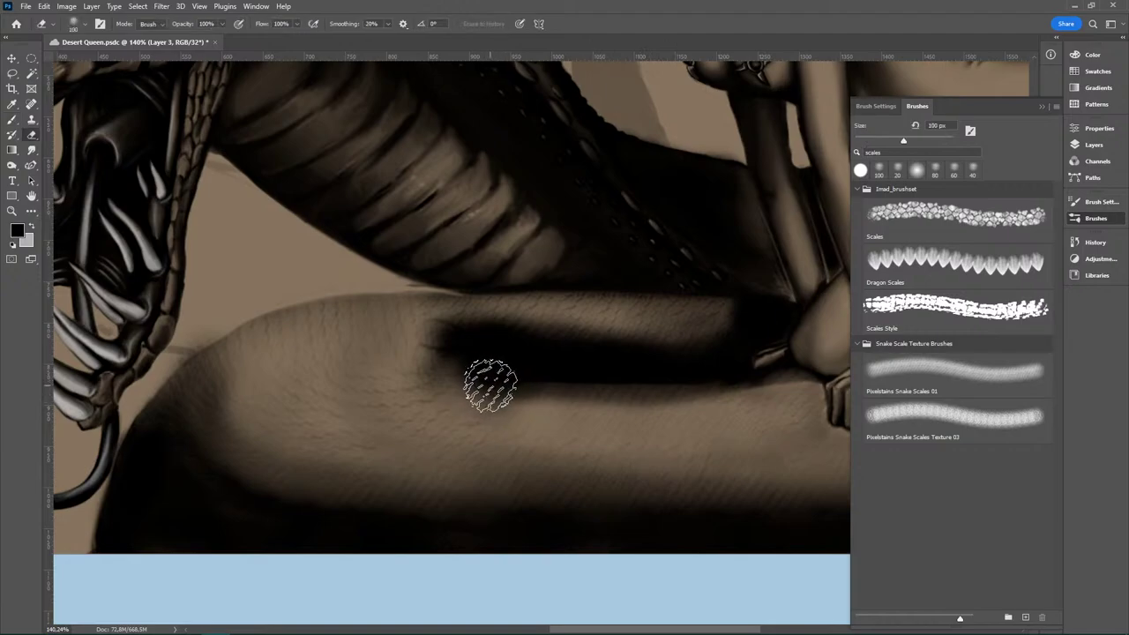
click(708, 290)
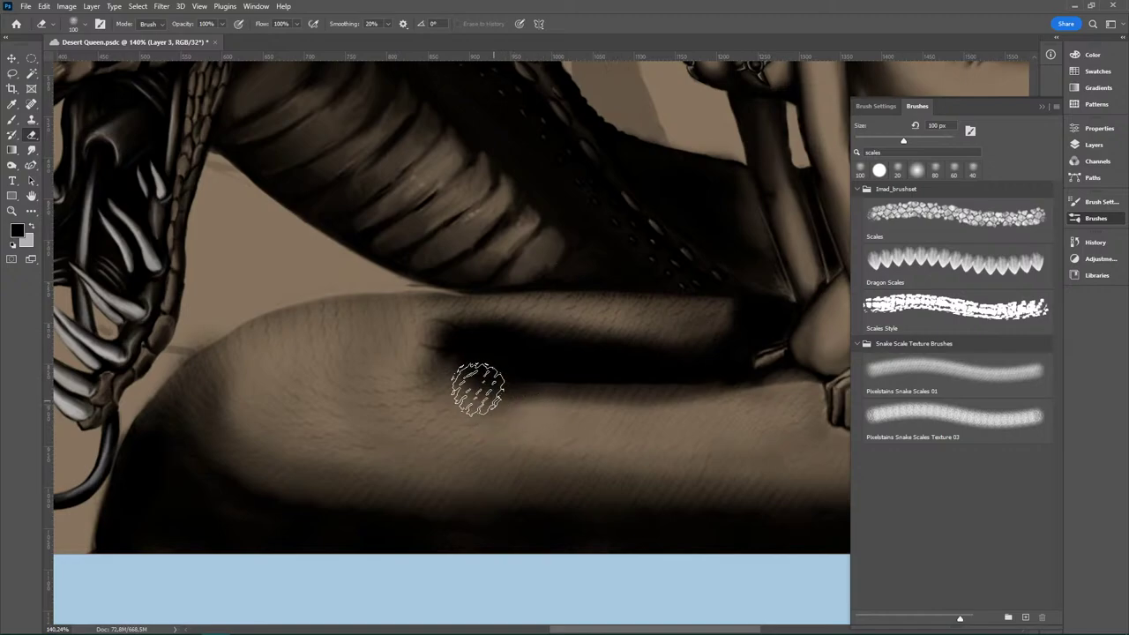
click(479, 362)
key(ctrl+z)
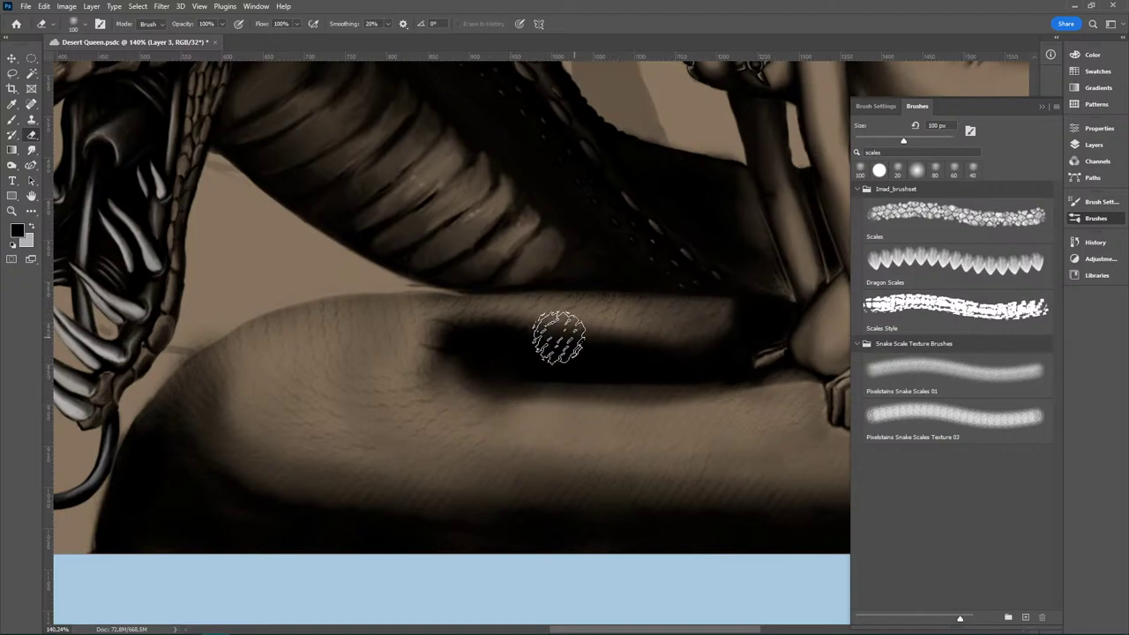
Step: Touch up the dark shadow between the coils with the 25 px hard round brush
key(b)
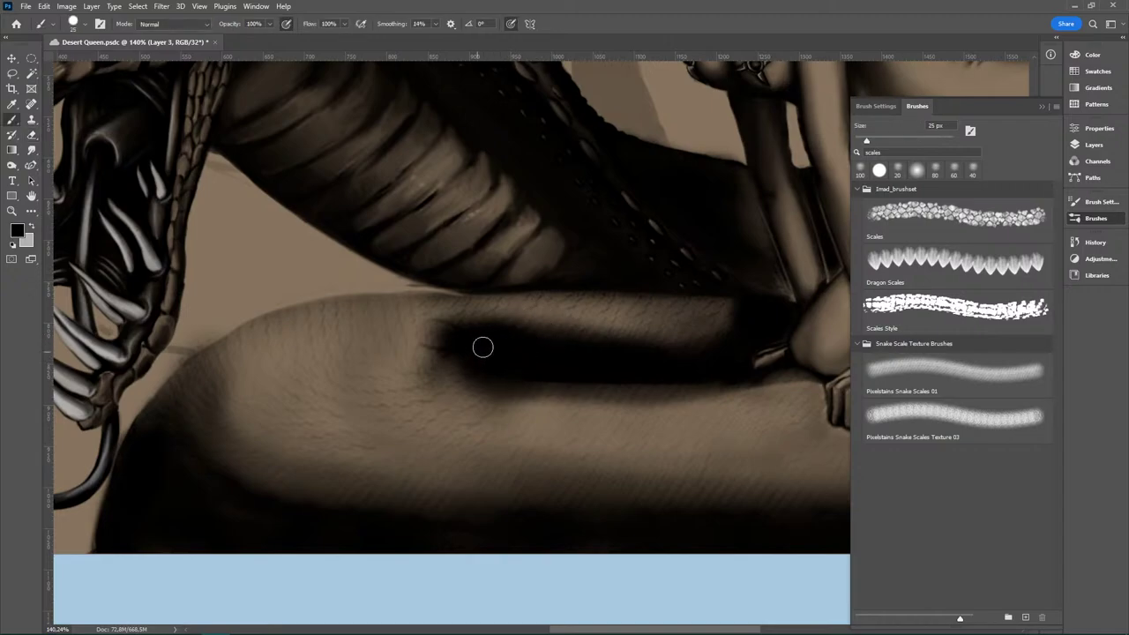
click(482, 347)
drag(746, 488, 676, 522)
mouse_move(781, 504)
mouse_down()
mouse_move(506, 479)
mouse_move(532, 476)
mouse_up()
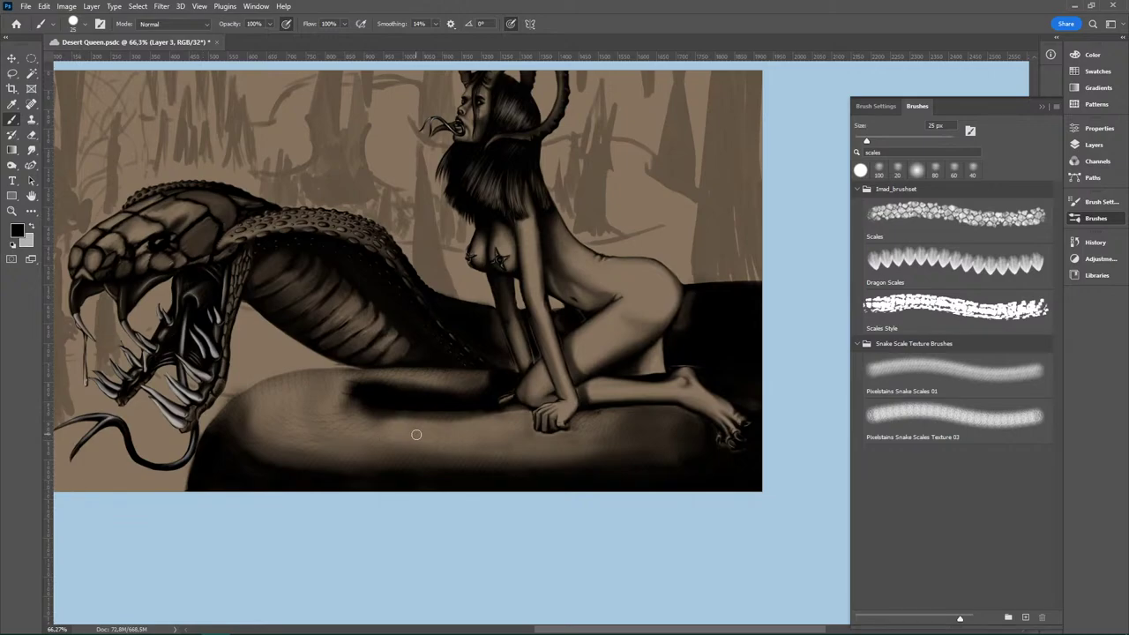
Step: Switch the eraser to a hard round tip and reduce its size to 15 px
scroll(249, 413, up, 5)
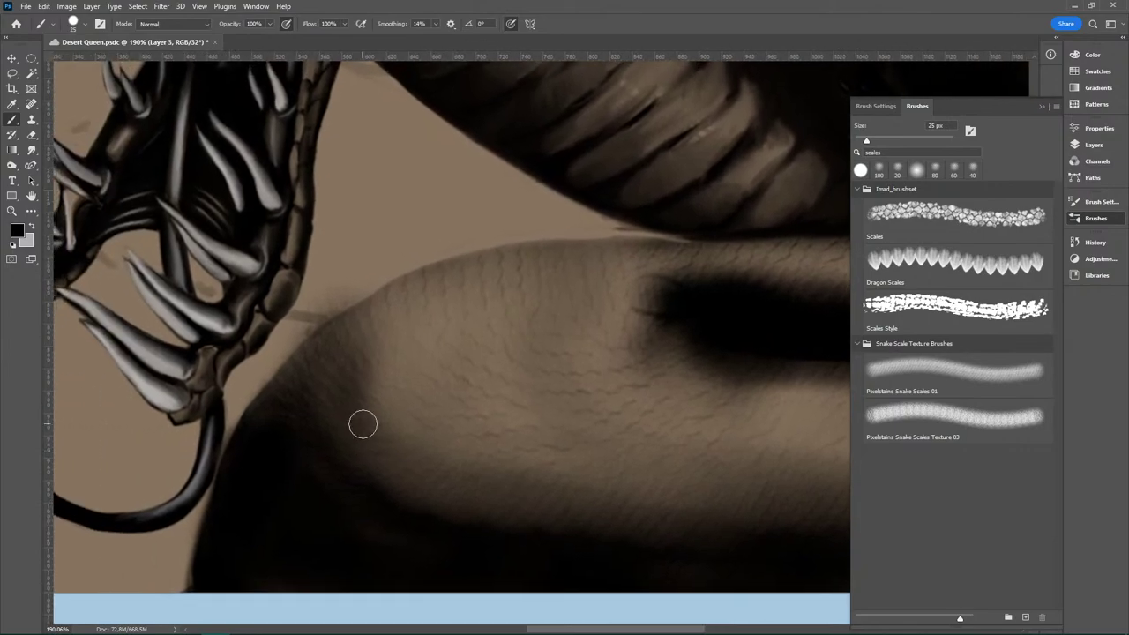
key(e)
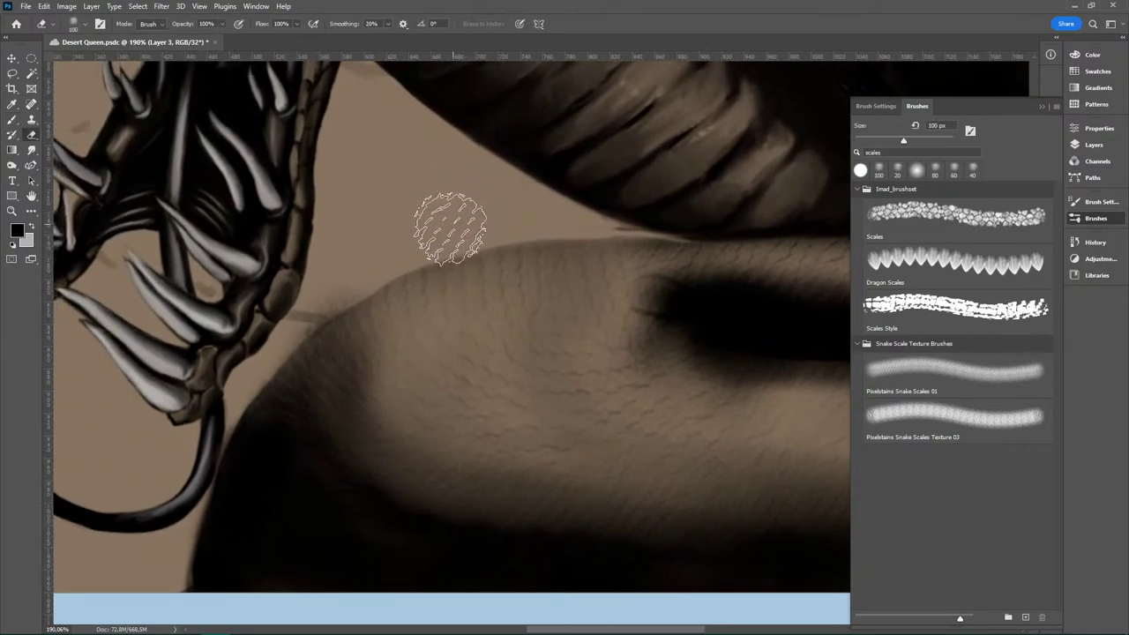
click(85, 26)
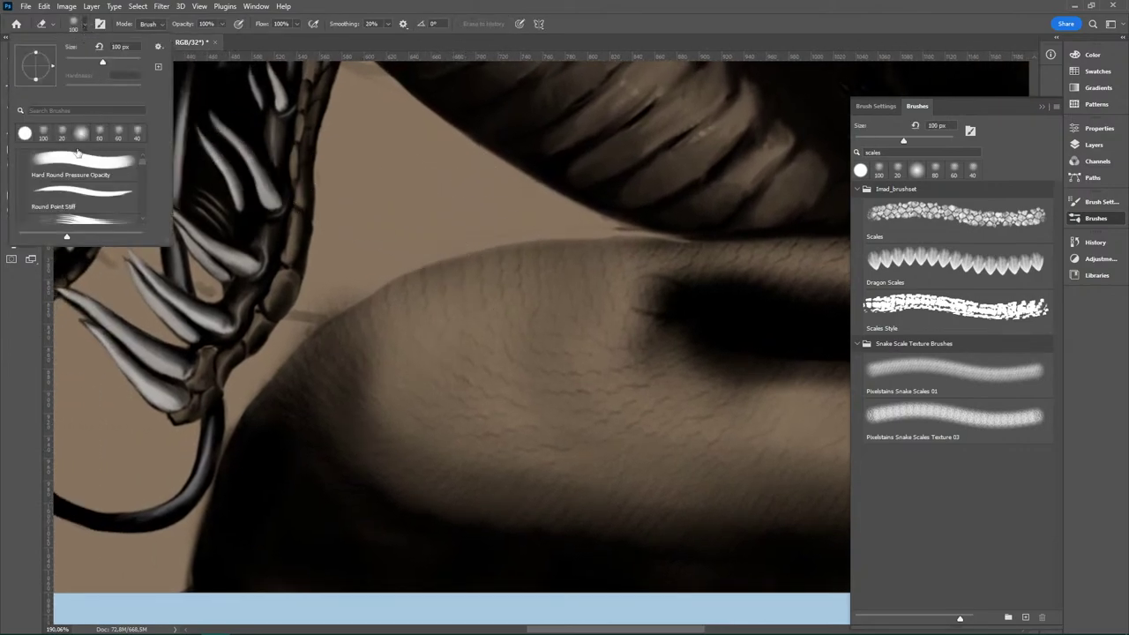
click(25, 133)
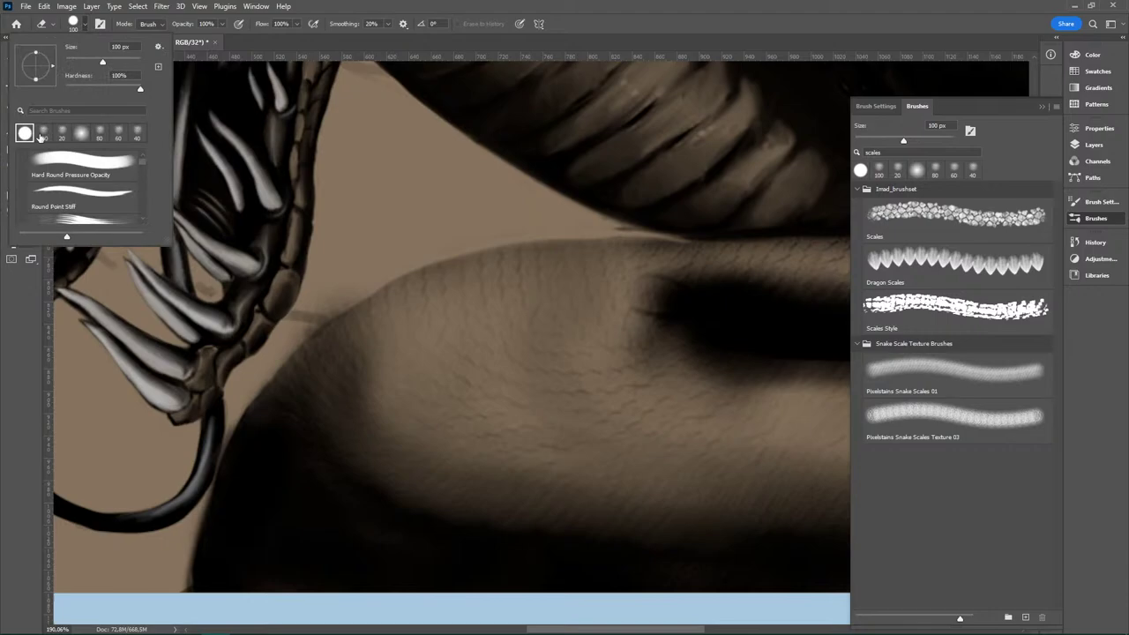
click(87, 27)
click(88, 27)
click(88, 28)
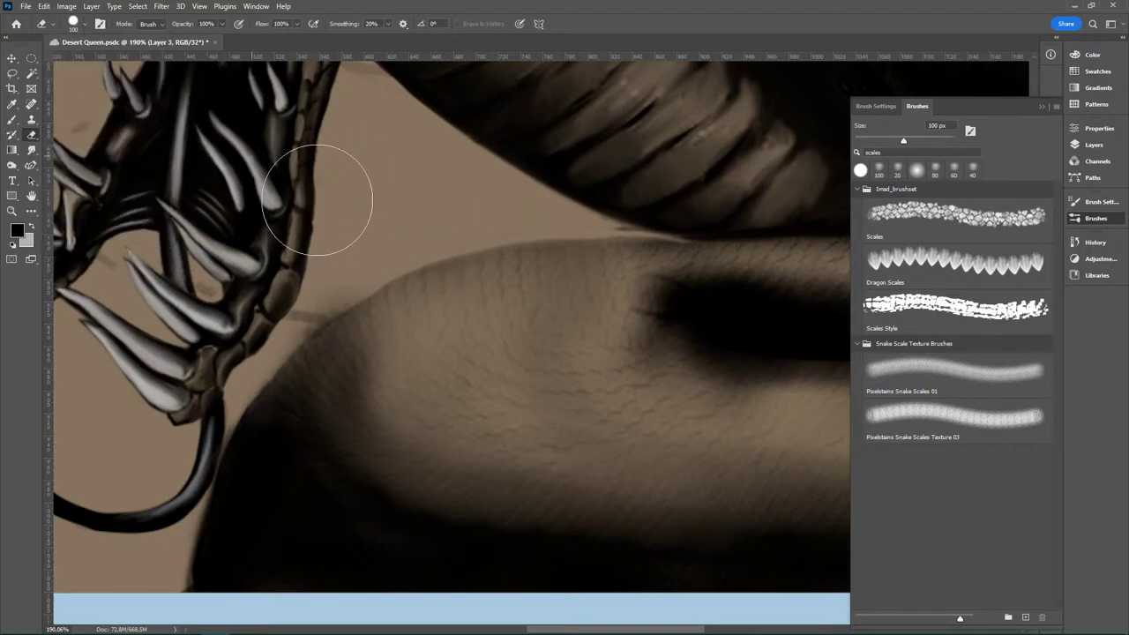
key(bracketleft)
key(bracketleft)
key(bracketleft)
key(bracketleft)
key(bracketleft)
key(bracketleft)
key(bracketleft)
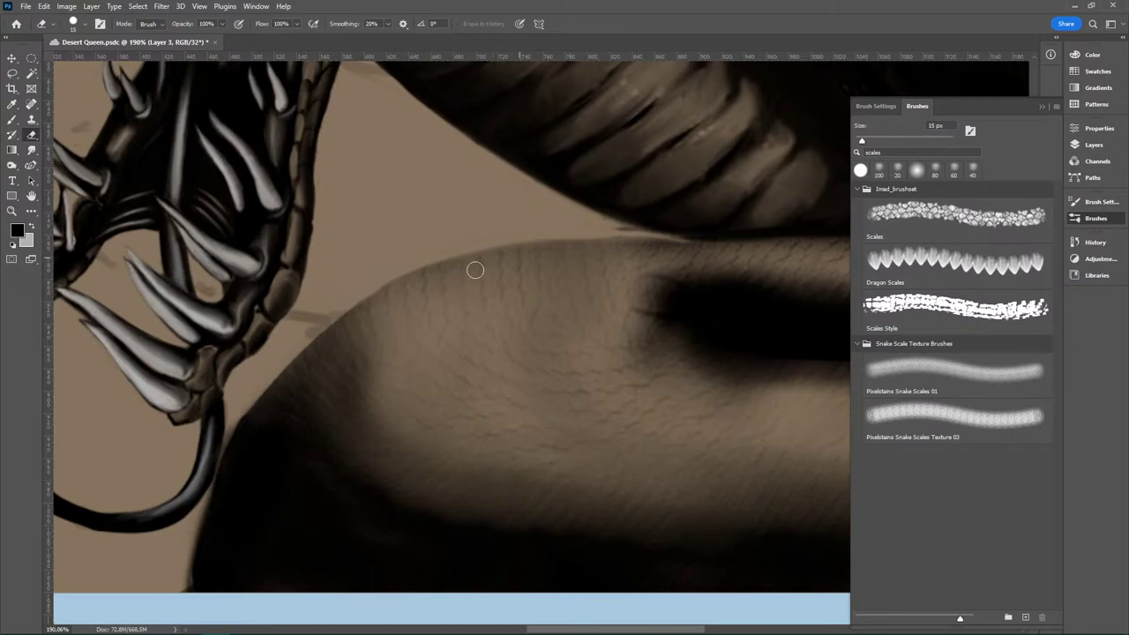
Step: Clean up the upper outlines of the front coil and of the rear coil behind the woman with the 15 px eraser
mouse_move(705, 236)
mouse_down()
mouse_move(676, 242)
mouse_move(388, 451)
mouse_move(290, 444)
mouse_move(290, 418)
mouse_up()
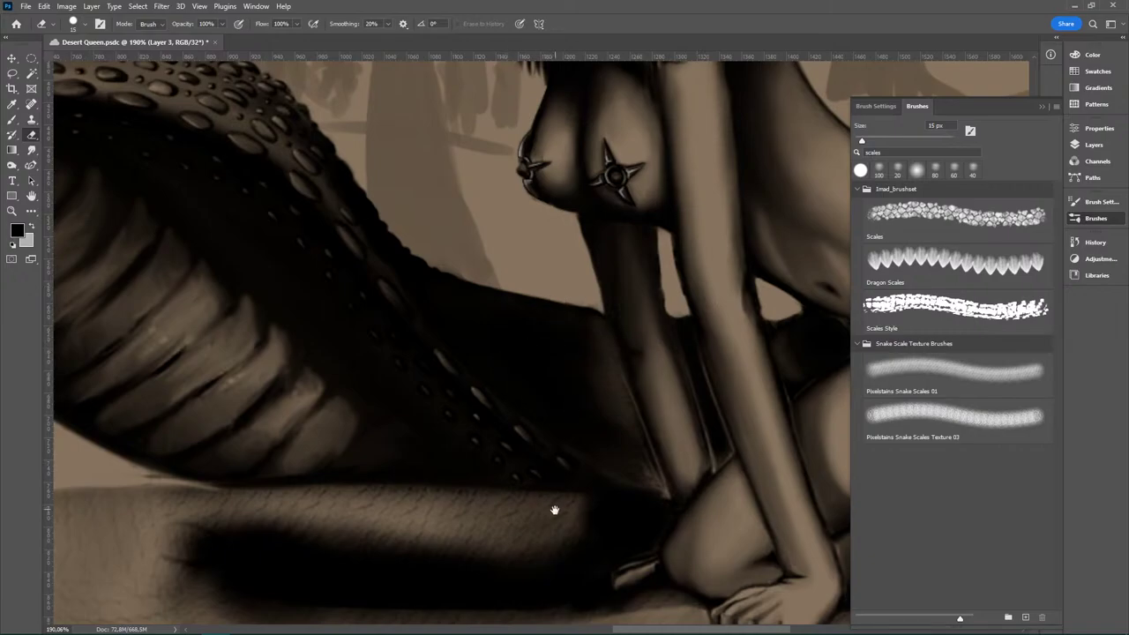
drag(555, 510, 378, 403)
drag(494, 486, 379, 403)
drag(729, 404, 347, 505)
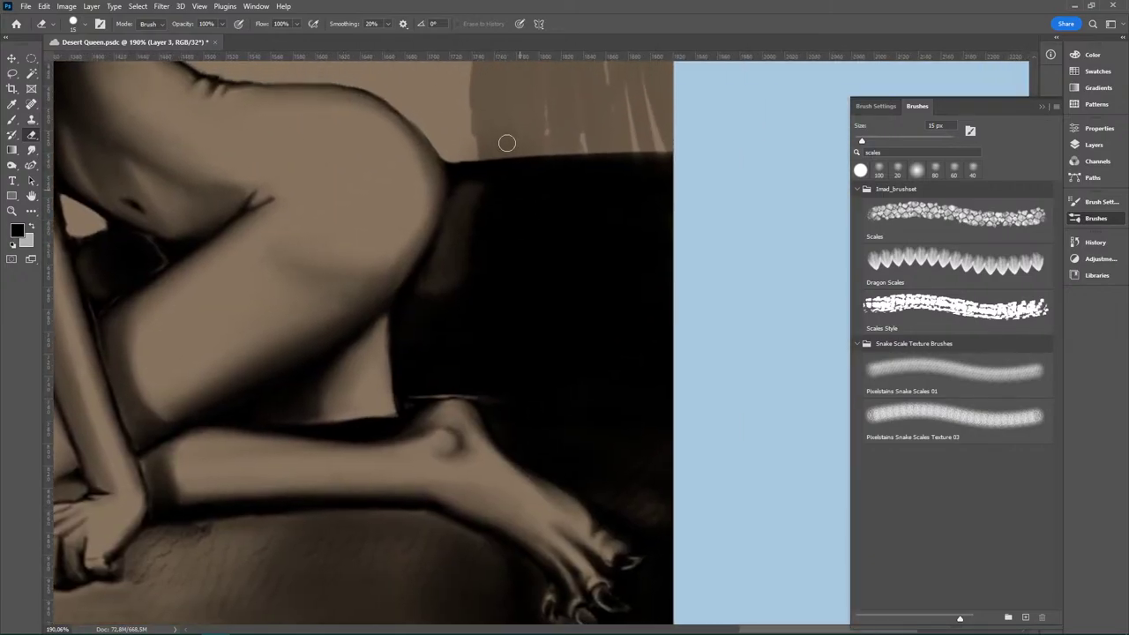
drag(460, 151, 613, 154)
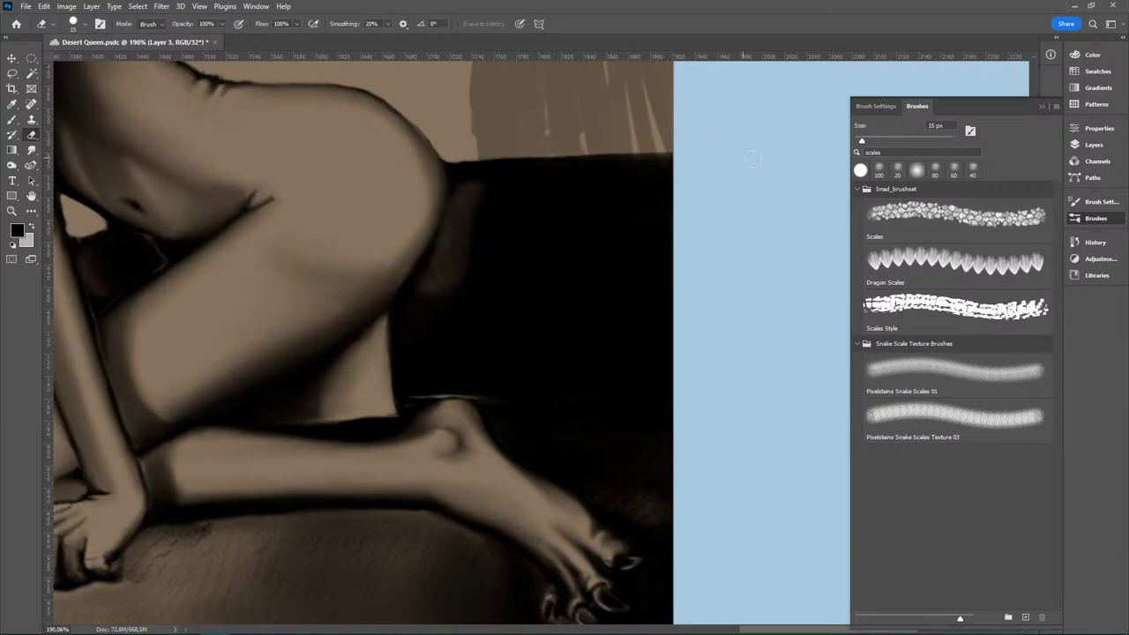
Step: Examine the front coil beneath the woman and the overall composition, both close up and from a distance
drag(671, 505, 789, 396)
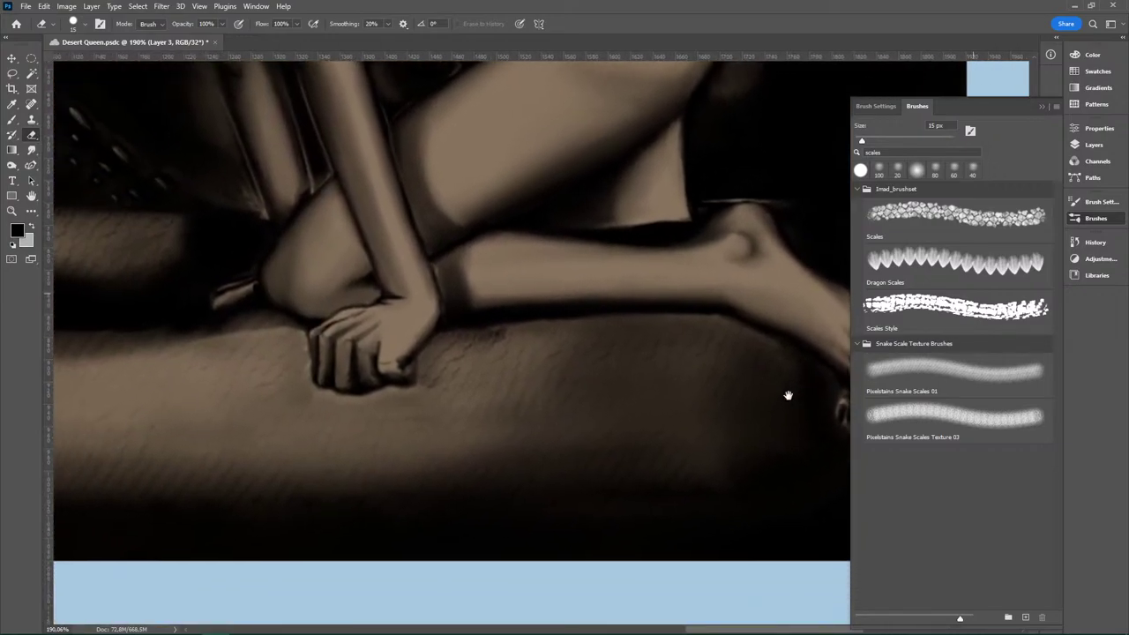
key(z)
drag(741, 480, 680, 500)
mouse_move(735, 441)
mouse_down()
mouse_move(715, 459)
mouse_move(739, 441)
mouse_up()
key(e)
mouse_move(486, 385)
mouse_down()
mouse_move(680, 462)
mouse_move(799, 476)
mouse_move(577, 380)
mouse_up()
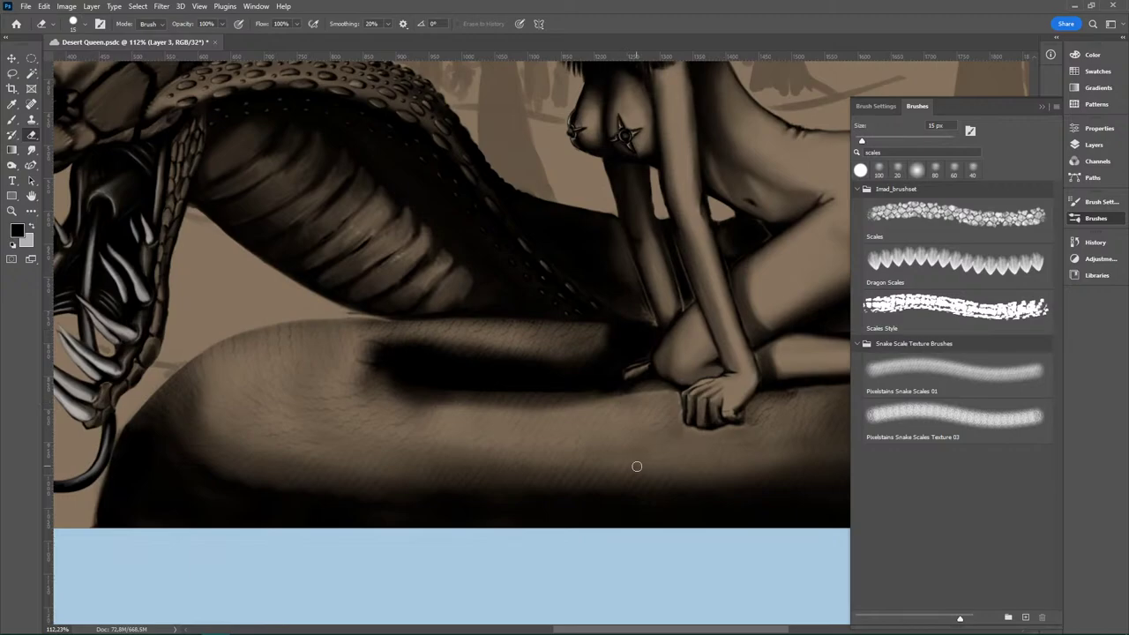
mouse_move(642, 476)
mouse_down()
mouse_move(547, 494)
mouse_move(574, 489)
mouse_move(561, 494)
mouse_up()
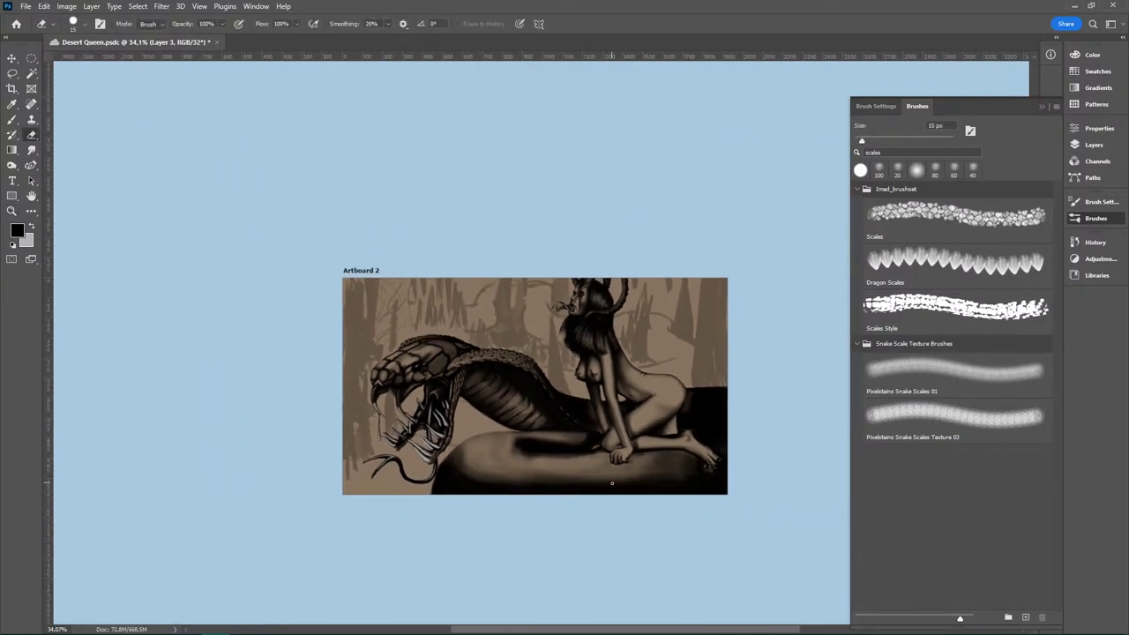
drag(480, 479, 520, 480)
Step: Switch the brush to the scale-textured tip and enlarge it to 200 px
key(b)
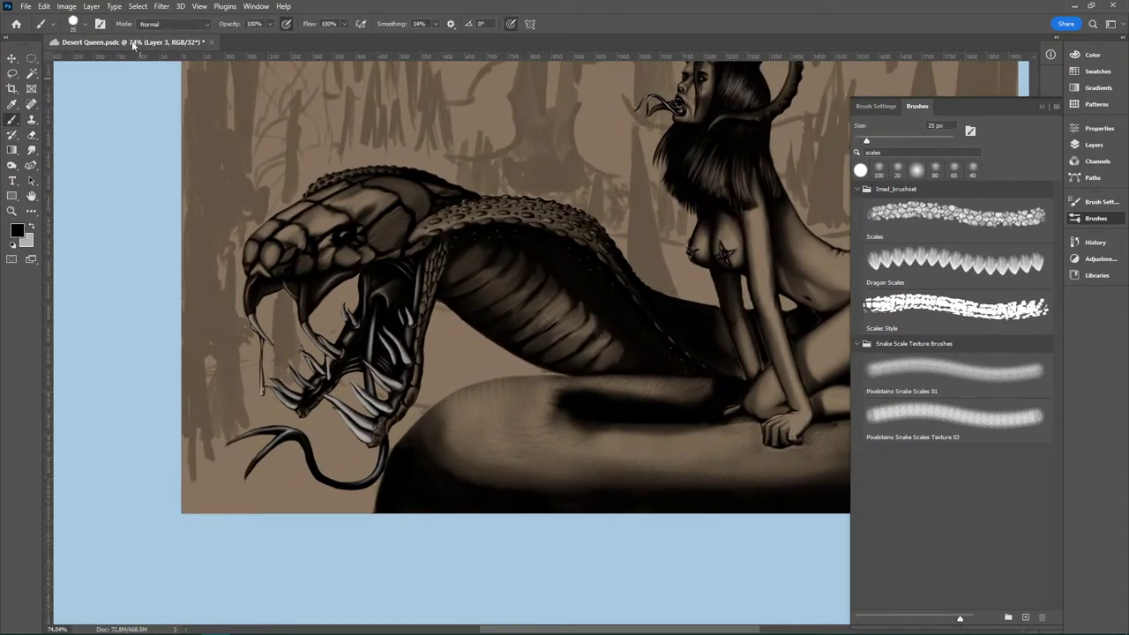
click(85, 26)
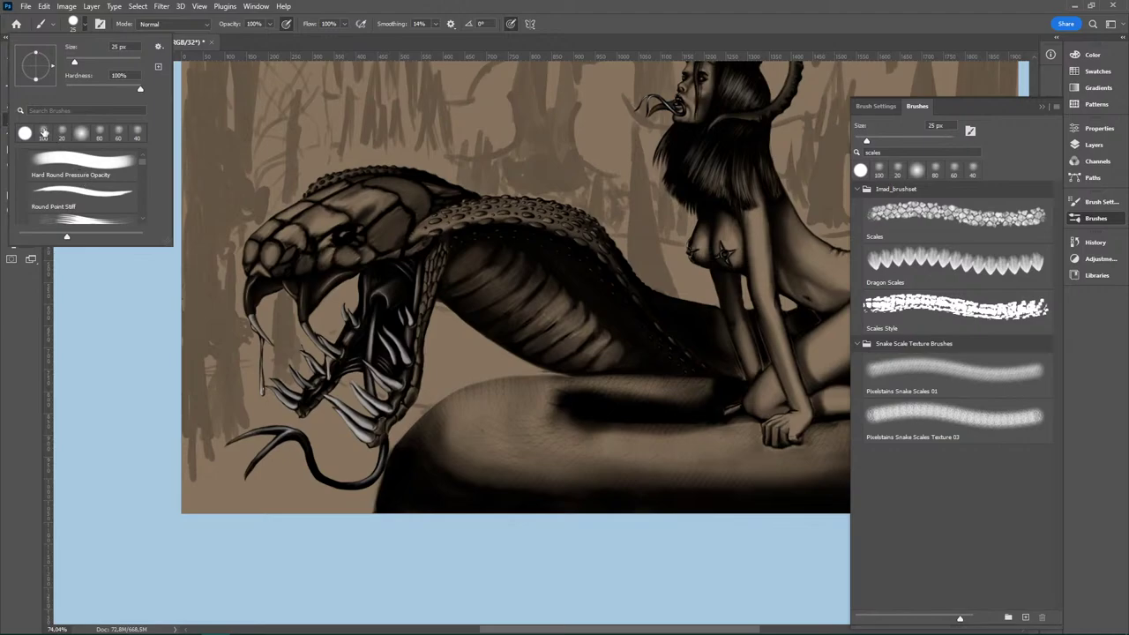
click(43, 133)
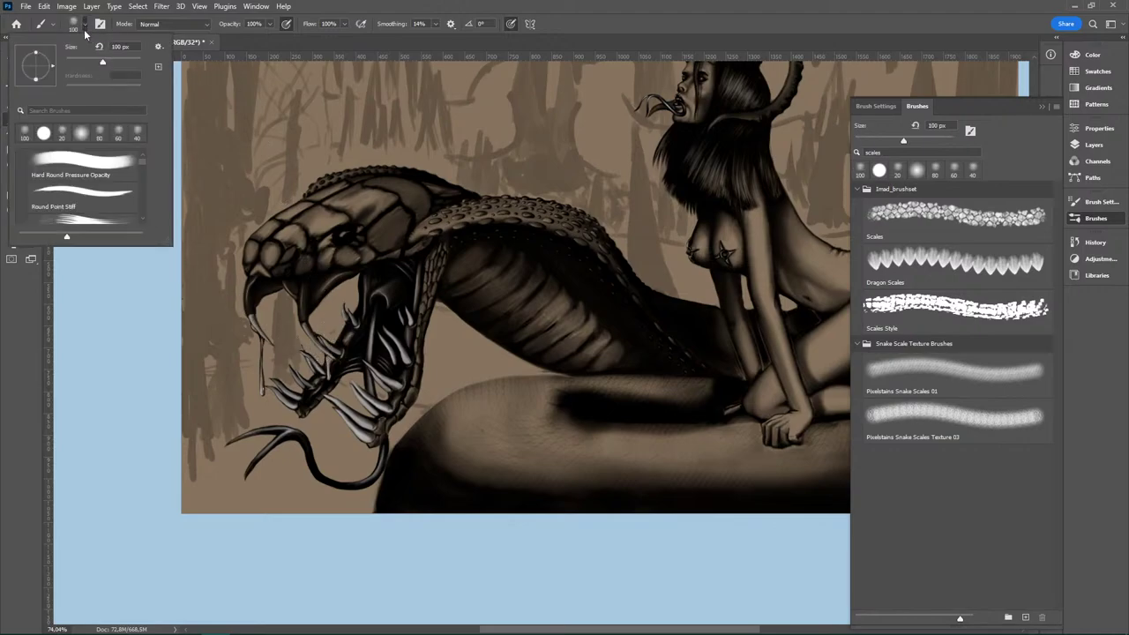
click(85, 24)
key(])
key(])
key(])
key(bracketright)
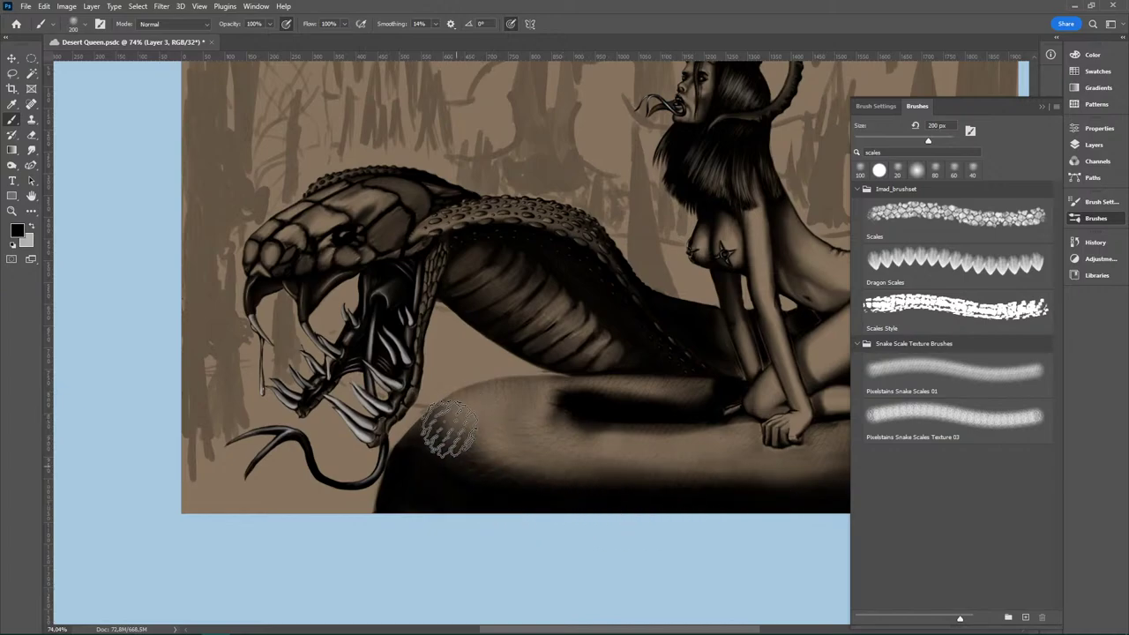
Step: Paint dark scale texture over the front coil's bend and body with the 200 px brush, undoing unwanted strokes
drag(448, 433, 481, 403)
key(ctrl+z)
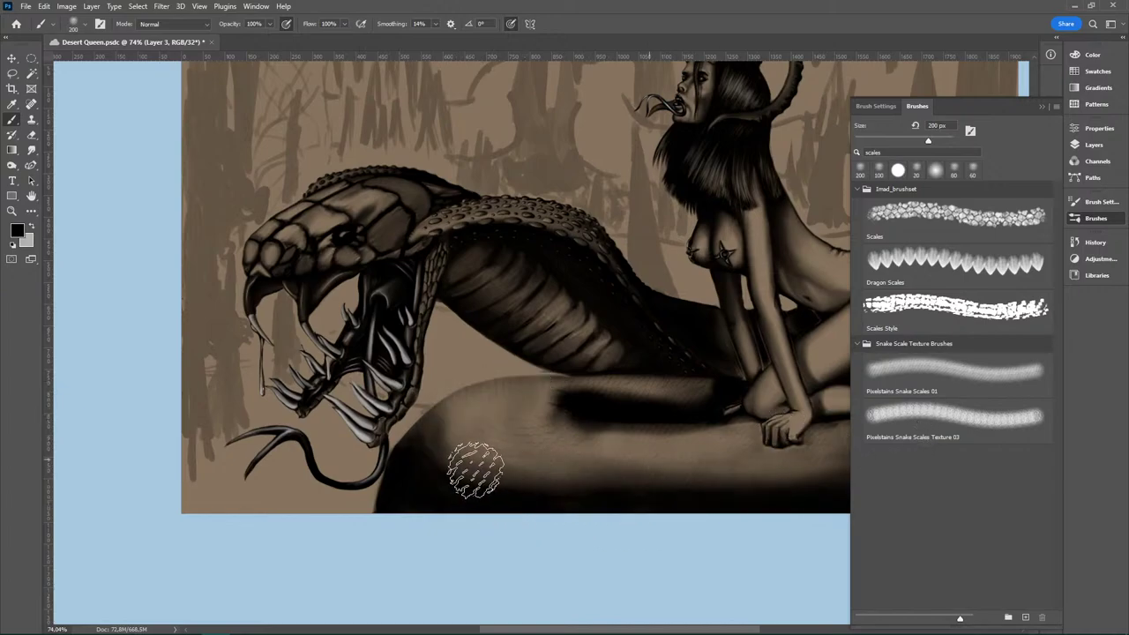
mouse_move(663, 535)
mouse_down()
mouse_move(509, 544)
mouse_move(406, 514)
mouse_up()
drag(348, 472, 736, 479)
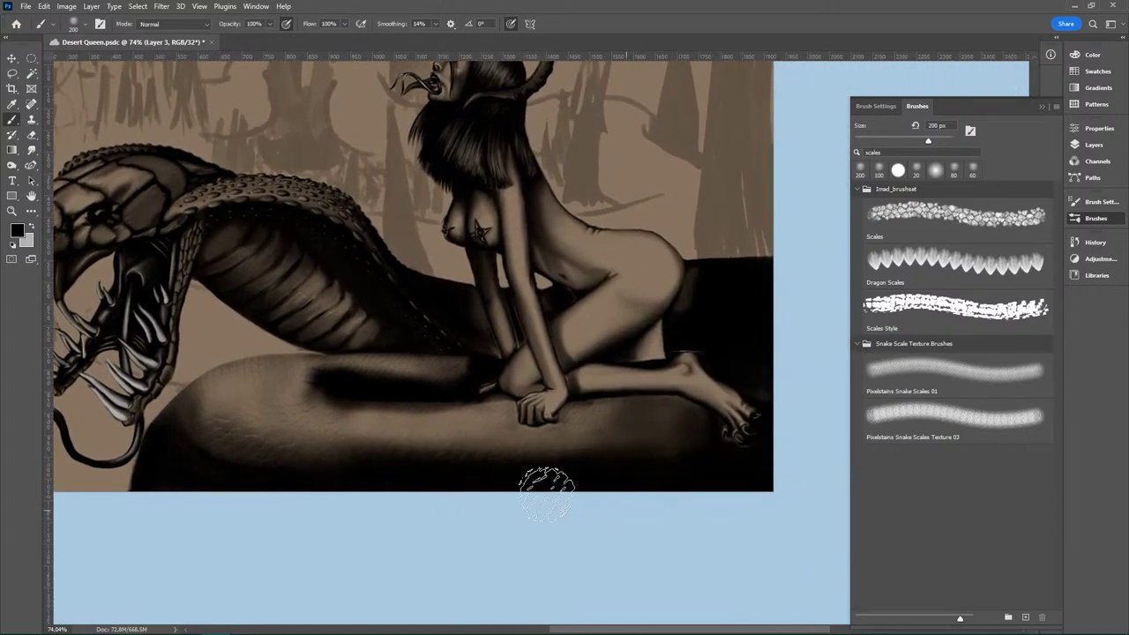
click(233, 404)
mouse_move(336, 365)
mouse_down()
mouse_move(215, 417)
mouse_move(274, 371)
mouse_move(462, 424)
mouse_move(341, 411)
mouse_move(343, 474)
mouse_move(371, 468)
mouse_move(360, 443)
mouse_move(309, 421)
mouse_move(277, 386)
mouse_move(468, 380)
mouse_move(619, 462)
mouse_move(366, 442)
mouse_move(288, 422)
mouse_move(519, 446)
mouse_up()
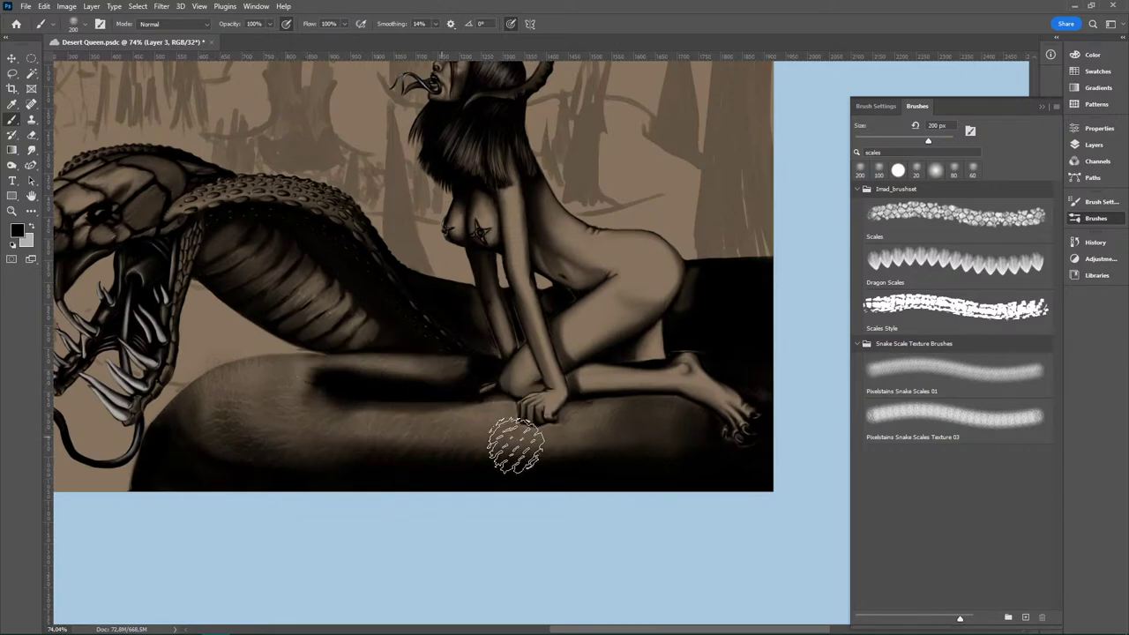
key(ctrl+z)
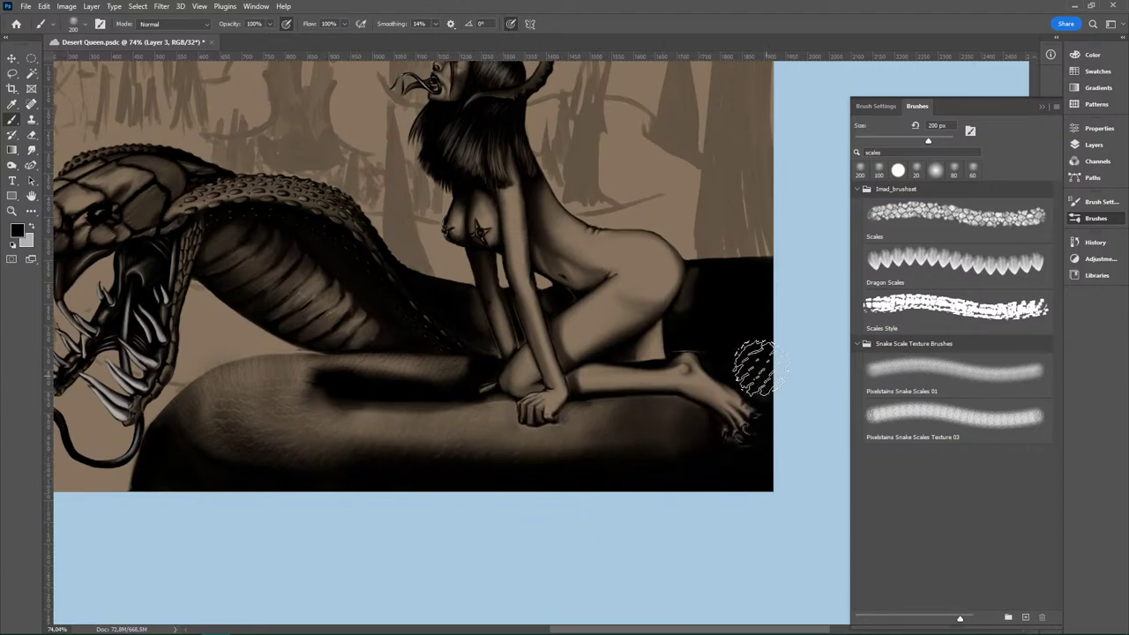
mouse_move(357, 536)
mouse_down()
mouse_move(535, 521)
mouse_move(522, 520)
mouse_up()
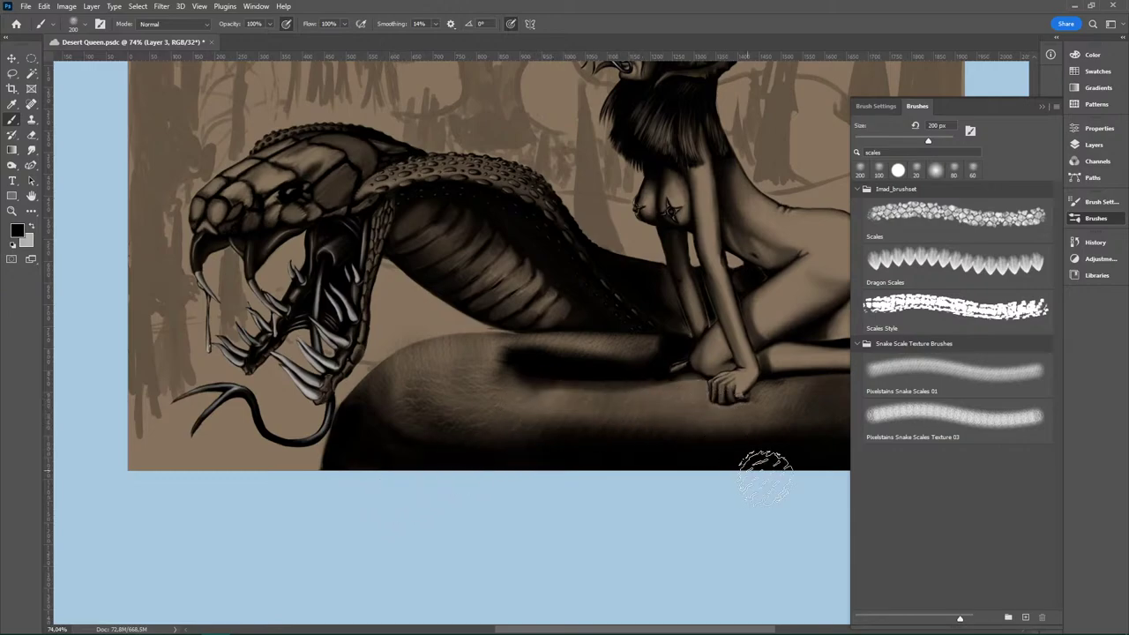
key(ctrl)
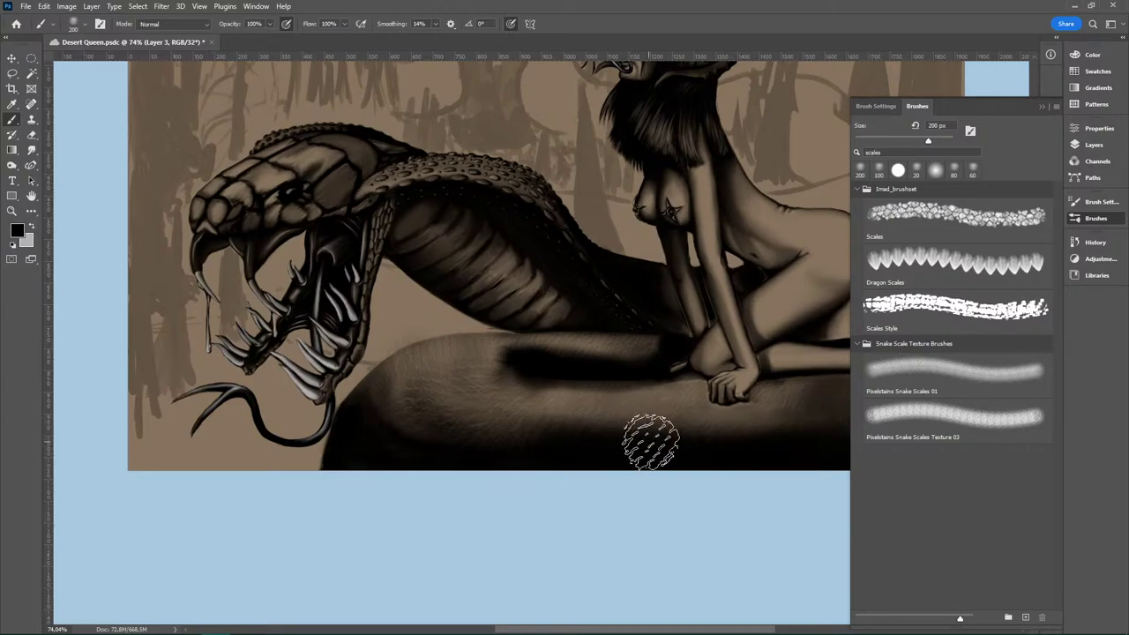
Step: Switch the eraser to the 200 px scale-textured tip and bring back a textured highlight along the front coil
key(e)
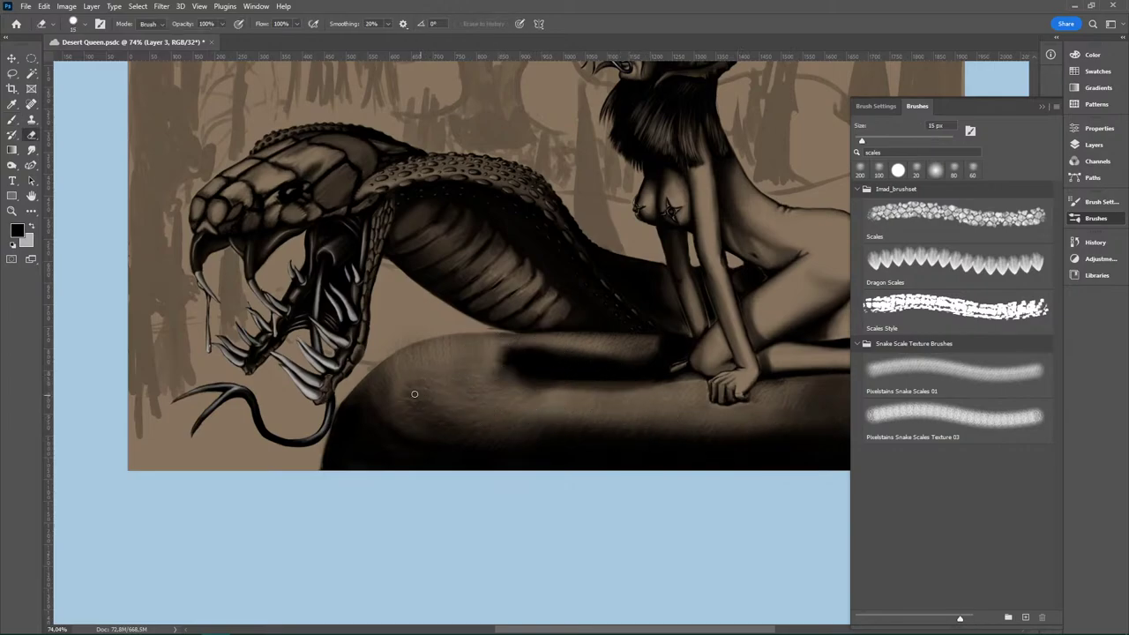
click(85, 27)
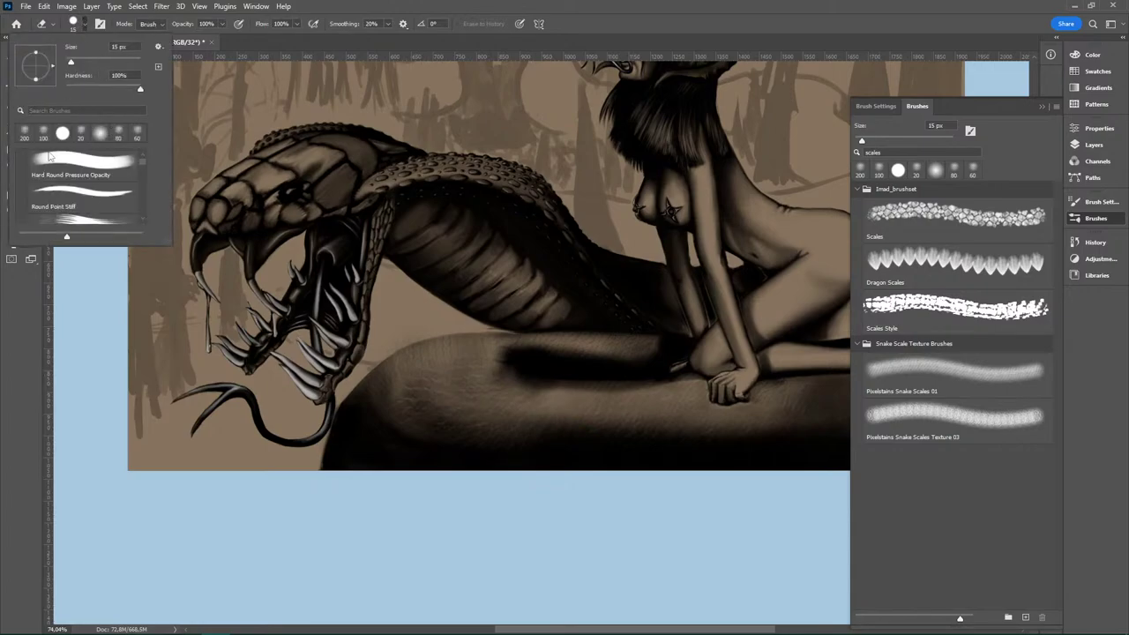
click(24, 132)
click(84, 25)
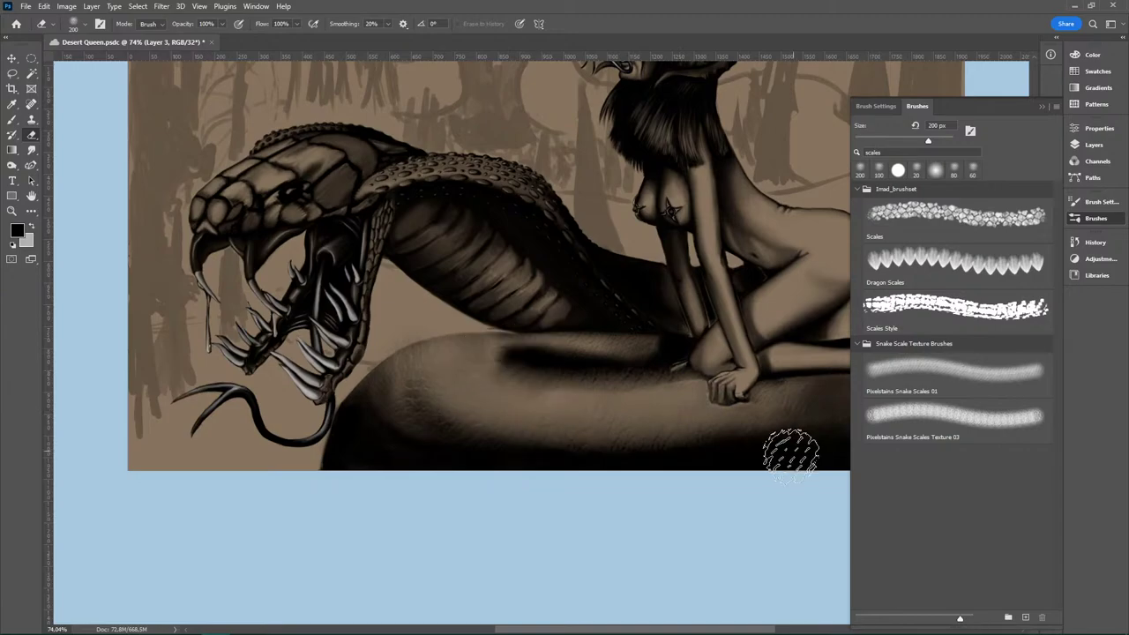
Step: Switch back to the brush with a hard round tip and reduce its size to 15 px
key(z)
mouse_move(606, 468)
mouse_down()
mouse_move(653, 463)
mouse_move(588, 459)
mouse_move(605, 456)
mouse_up()
key(space)
key(b)
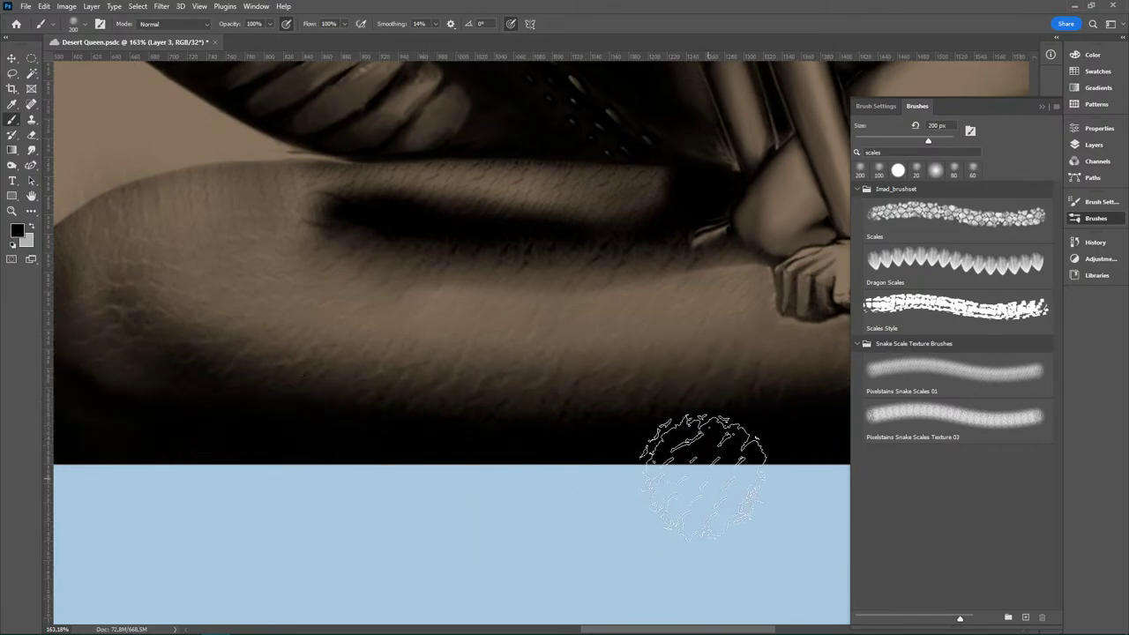
mouse_move(323, 423)
mouse_down()
mouse_move(580, 458)
mouse_move(331, 483)
mouse_up()
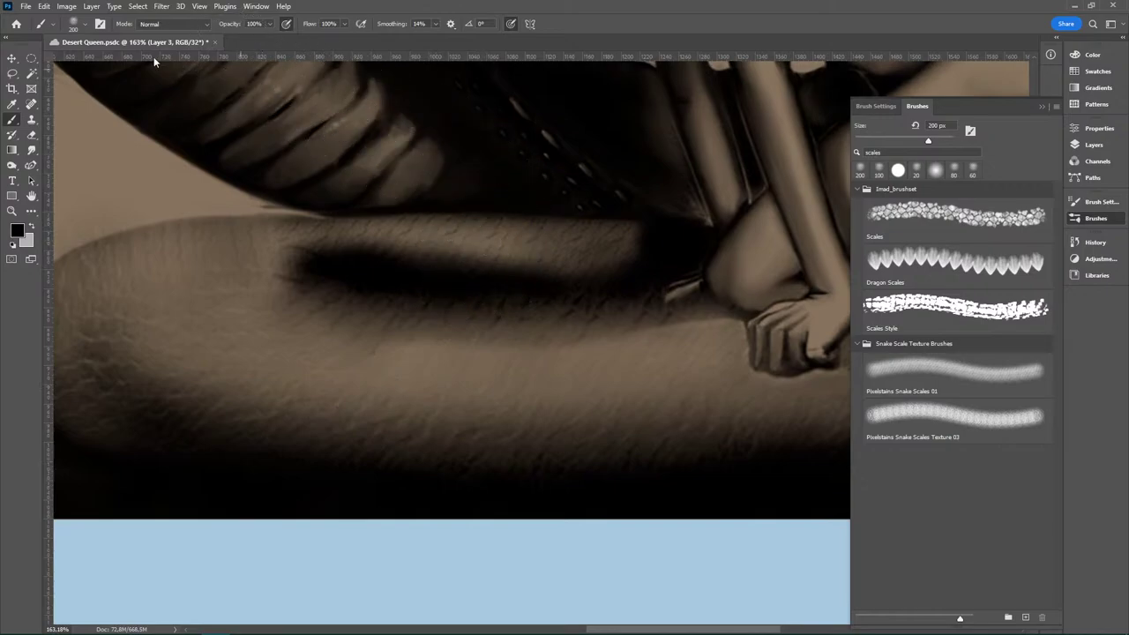
click(86, 26)
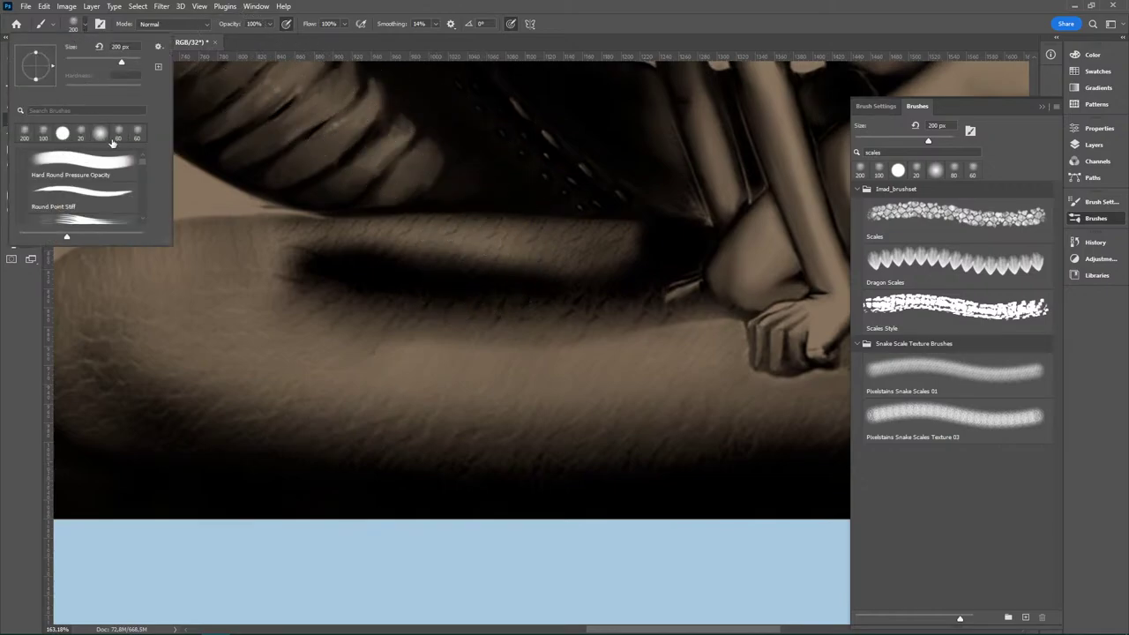
click(72, 137)
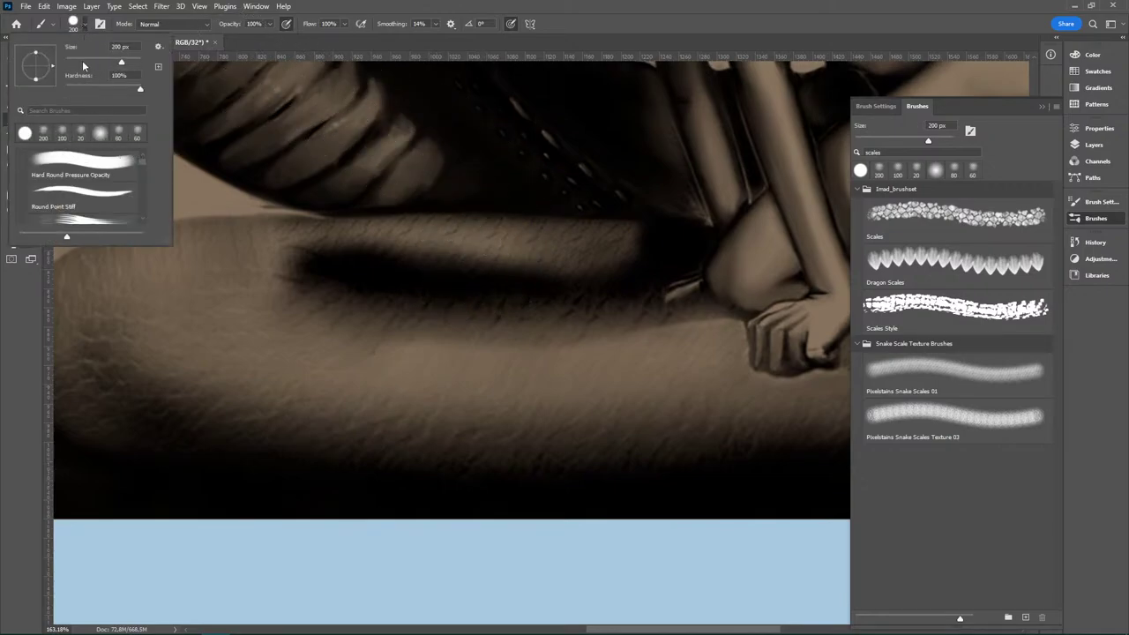
drag(83, 61, 71, 62)
Step: Paint a solid black curved lower edge on the shadow between the coils, extending it toward the woman's knee
mouse_move(337, 267)
mouse_down()
mouse_move(394, 295)
mouse_move(510, 307)
mouse_up()
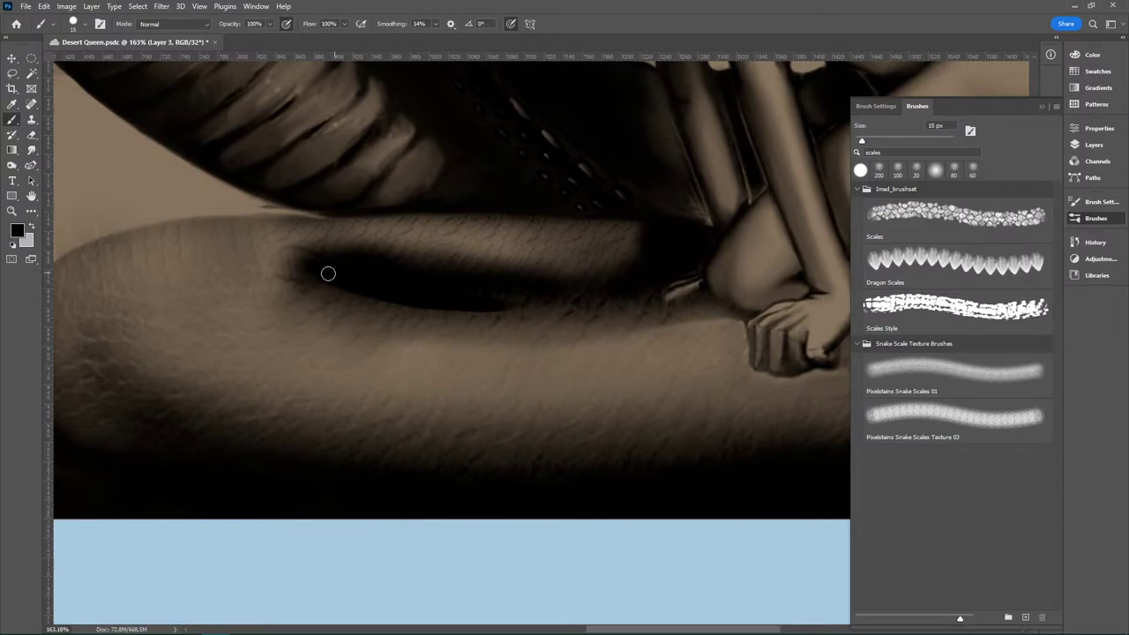
drag(332, 278, 482, 307)
mouse_move(357, 283)
mouse_down()
mouse_move(505, 299)
mouse_move(381, 294)
mouse_move(576, 293)
mouse_move(369, 294)
mouse_move(402, 298)
mouse_move(591, 296)
mouse_move(384, 297)
mouse_move(435, 302)
mouse_move(592, 300)
mouse_move(457, 296)
mouse_move(461, 306)
mouse_move(593, 296)
mouse_move(465, 305)
mouse_move(444, 291)
mouse_move(392, 292)
mouse_move(582, 313)
mouse_move(532, 297)
mouse_move(537, 287)
mouse_move(537, 304)
mouse_move(588, 297)
mouse_move(497, 300)
mouse_move(598, 299)
mouse_move(532, 298)
mouse_move(652, 284)
mouse_up()
drag(554, 306, 617, 294)
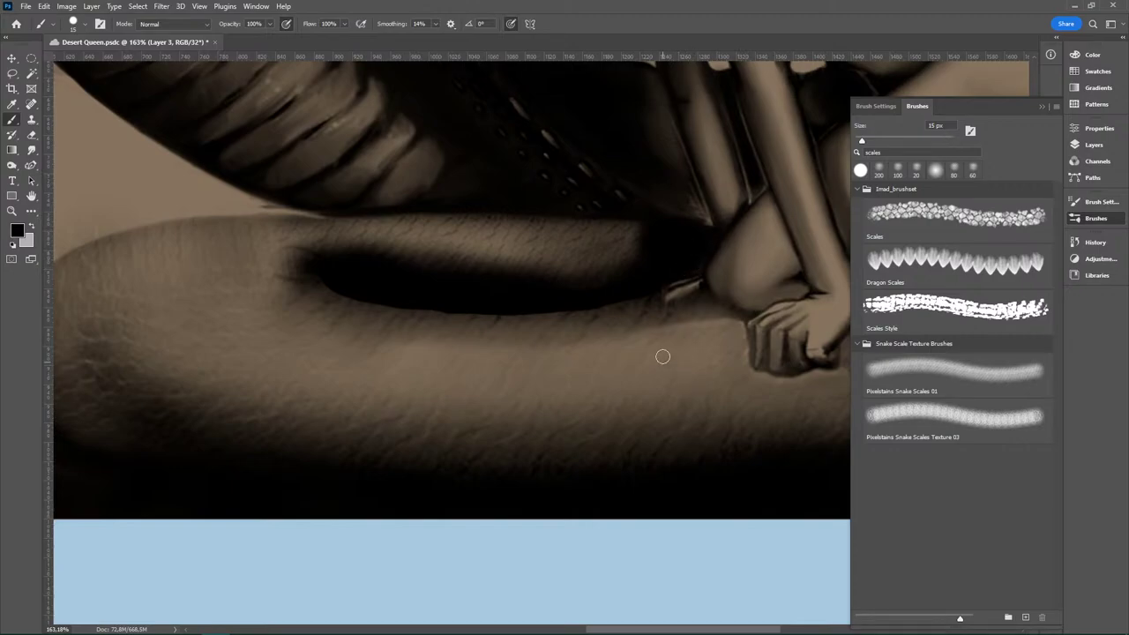
Step: Search the brushes for "skin", choose the Skin brush and greatly reduce its tip size for the fingertips beside the knee
key(z)
drag(678, 337, 717, 321)
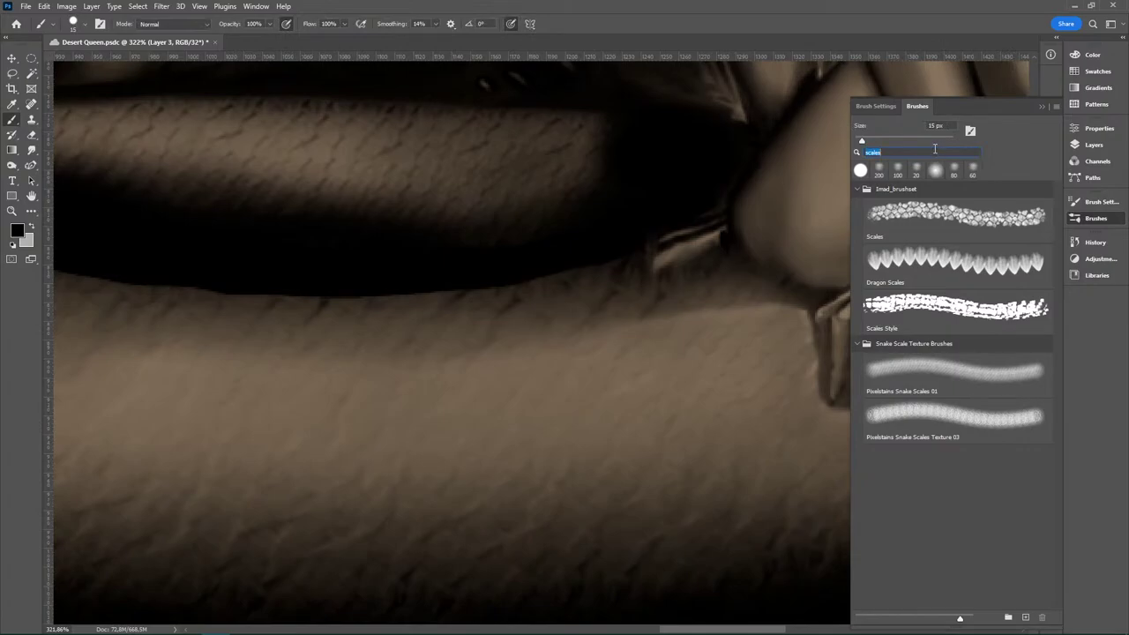
text(skin)
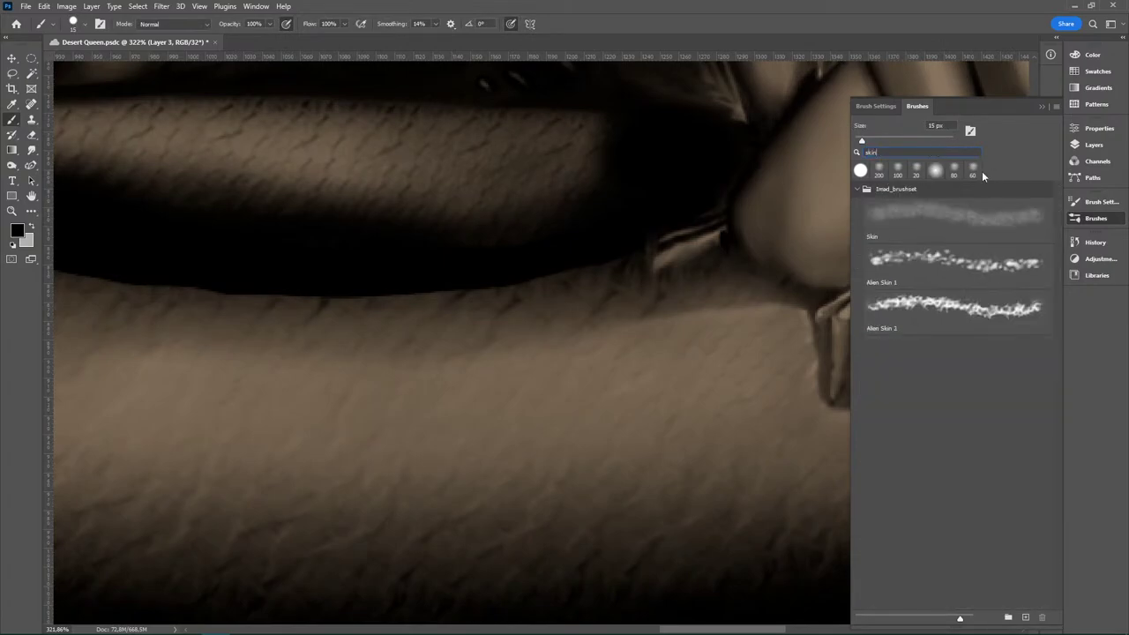
click(975, 212)
click(1041, 107)
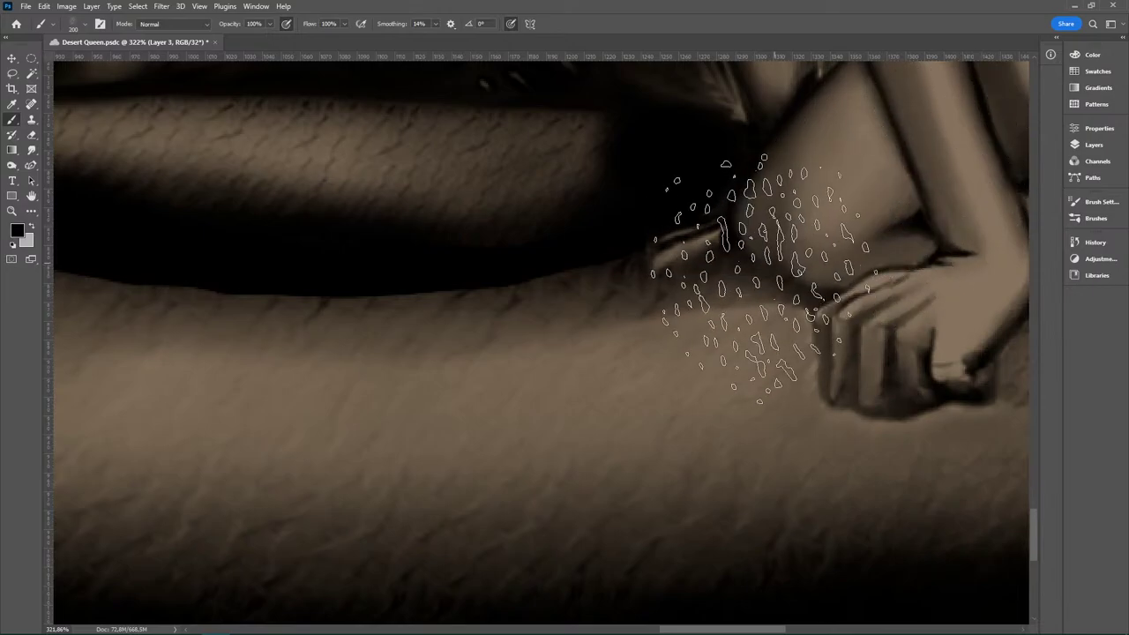
key(bracketleft)
key(bracketleft)
key(bracketleft)
key(bracketleft)
key(bracketleft)
key(bracketleft)
key(bracketleft)
key(bracketleft)
key(bracketleft)
key(bracketleft)
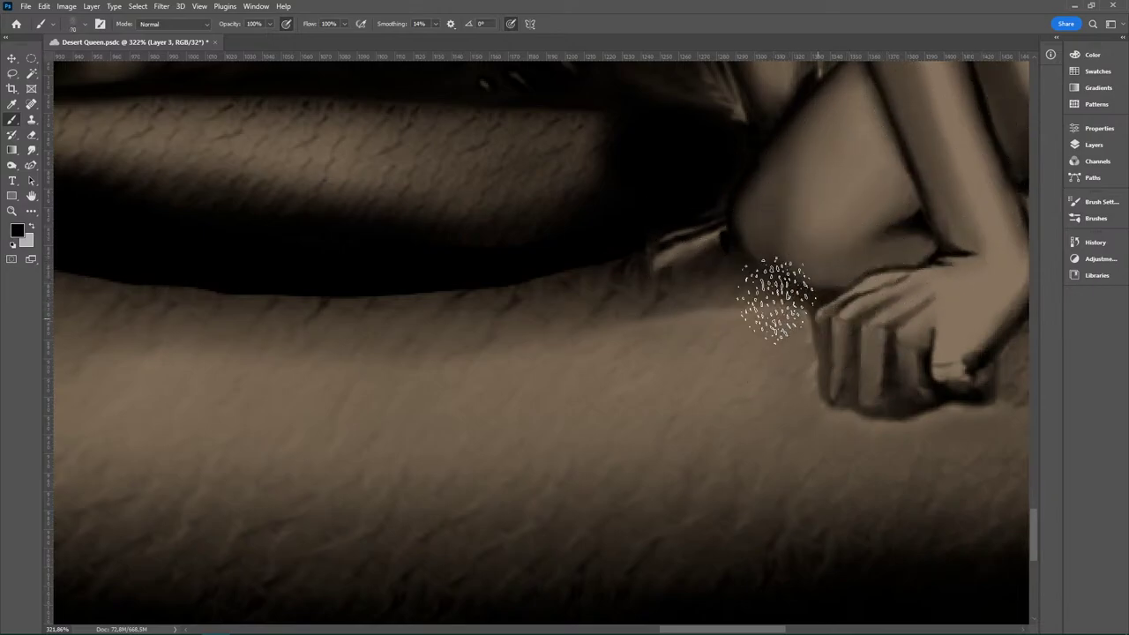
key(bracketleft)
key(bracketleft)
key(bracketleft)
Step: Switch to the Mixer Brush and load the Skin tip
right_click(15, 121)
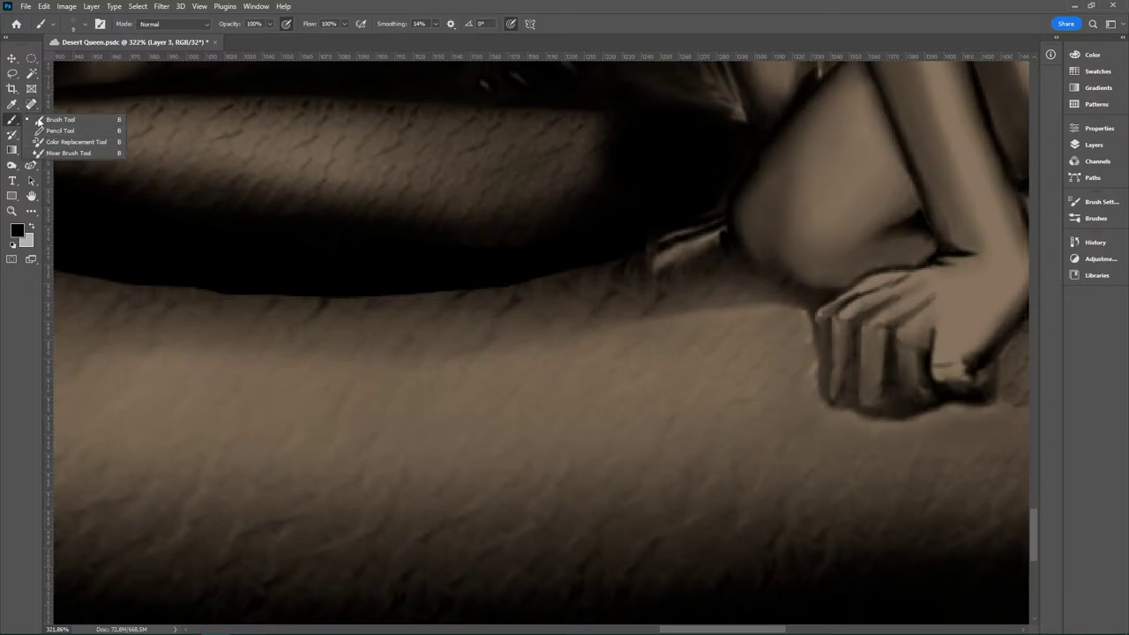
click(71, 152)
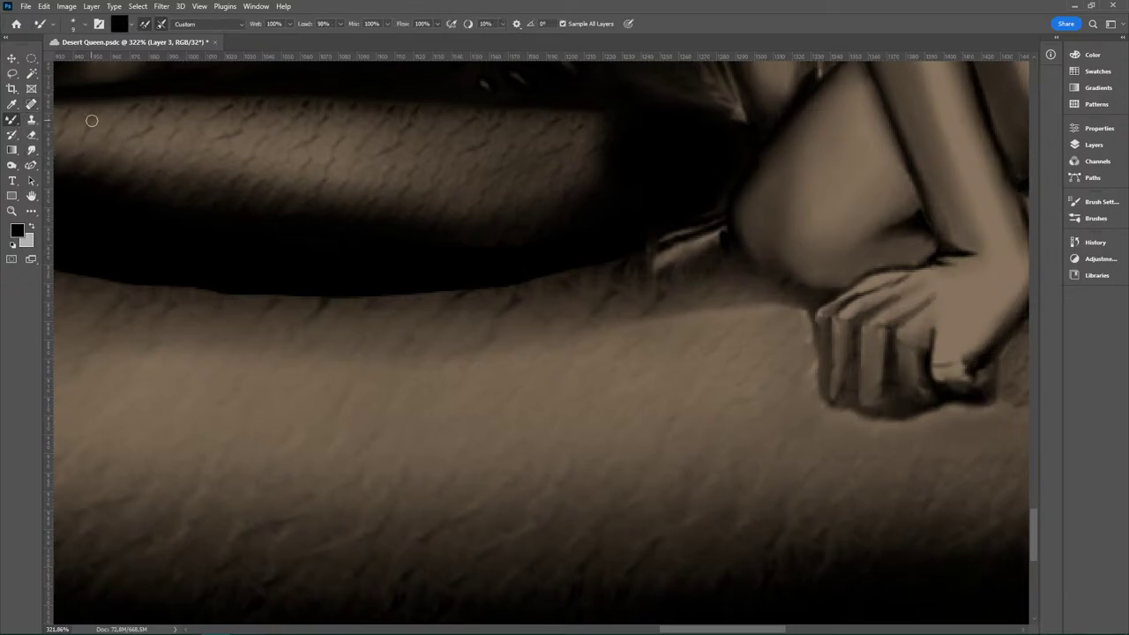
click(82, 24)
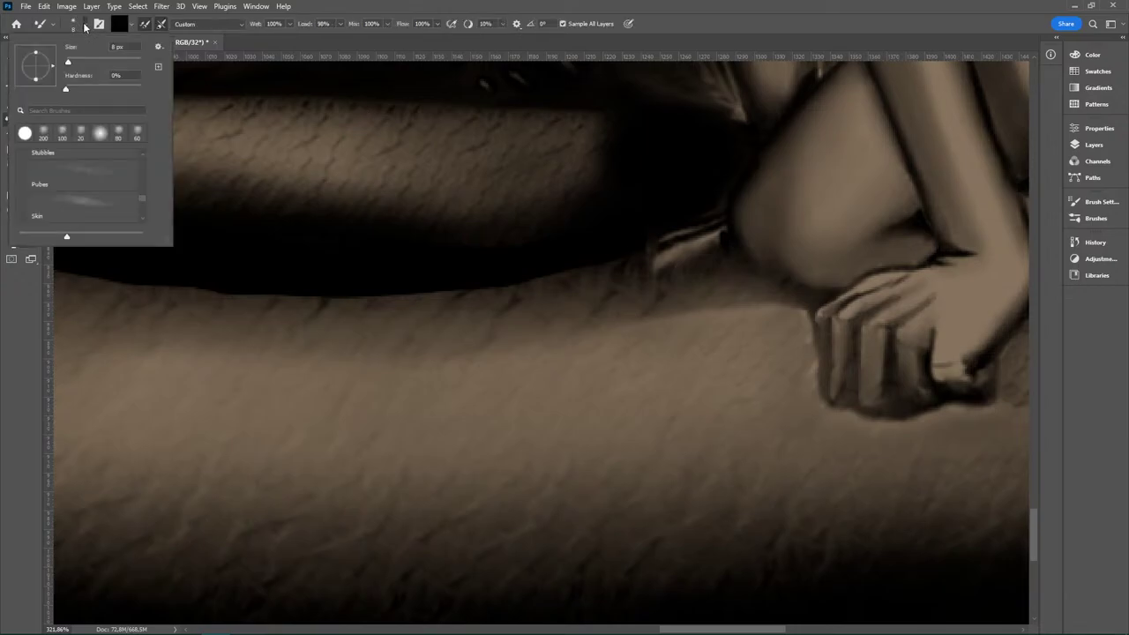
click(45, 136)
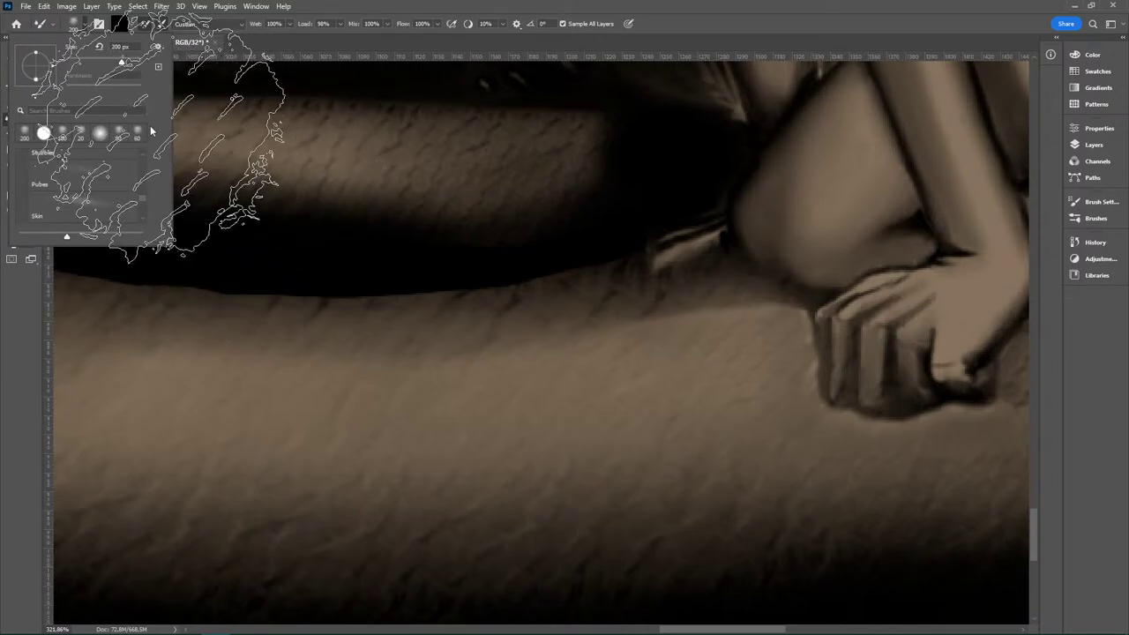
click(79, 26)
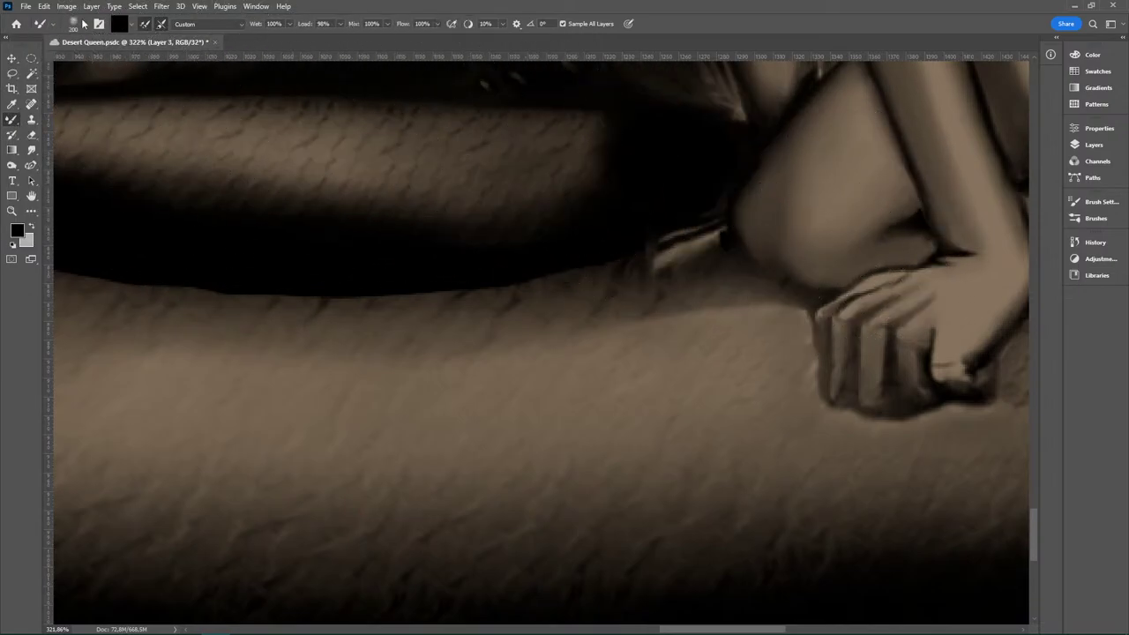
click(84, 25)
click(90, 210)
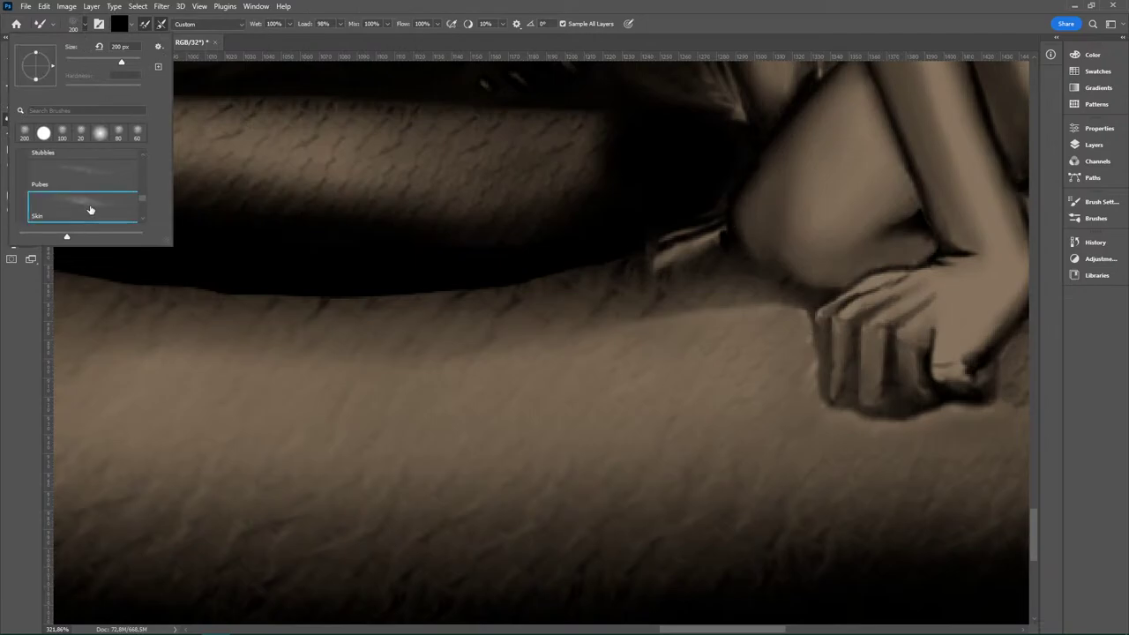
click(81, 25)
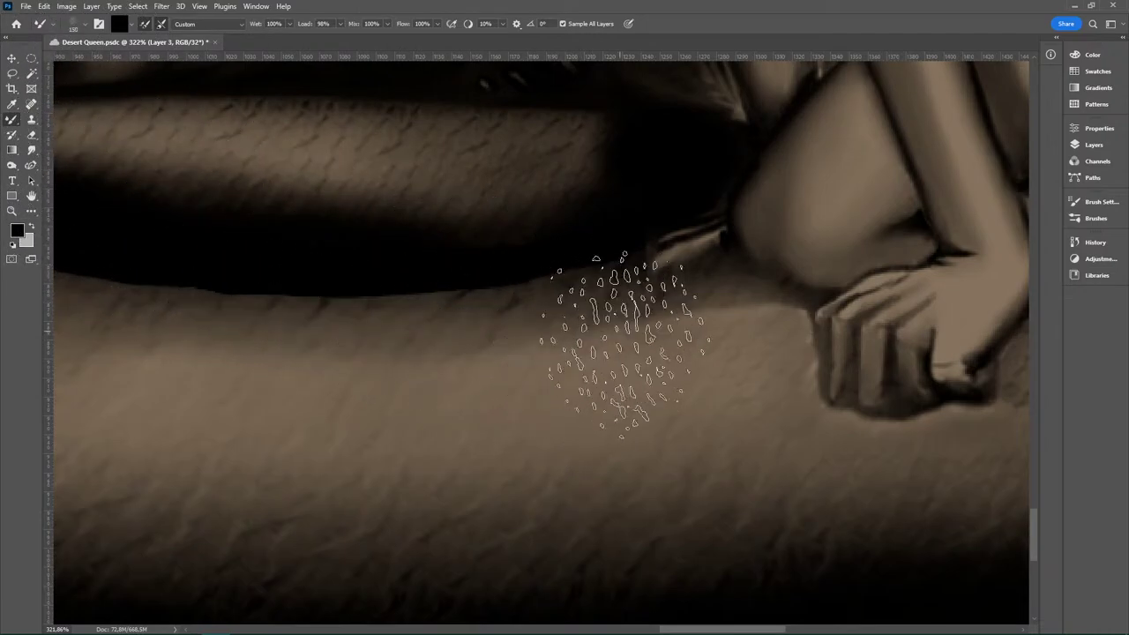
Step: Reduce the Mixer Brush tip to a few pixels and blend the rough fingertips beside the woman's knee
key(bracketleft)
key(bracketleft)
key(bracketleft)
key(bracketleft)
key(bracketleft)
key(bracketleft)
key(bracketleft)
key(bracketleft)
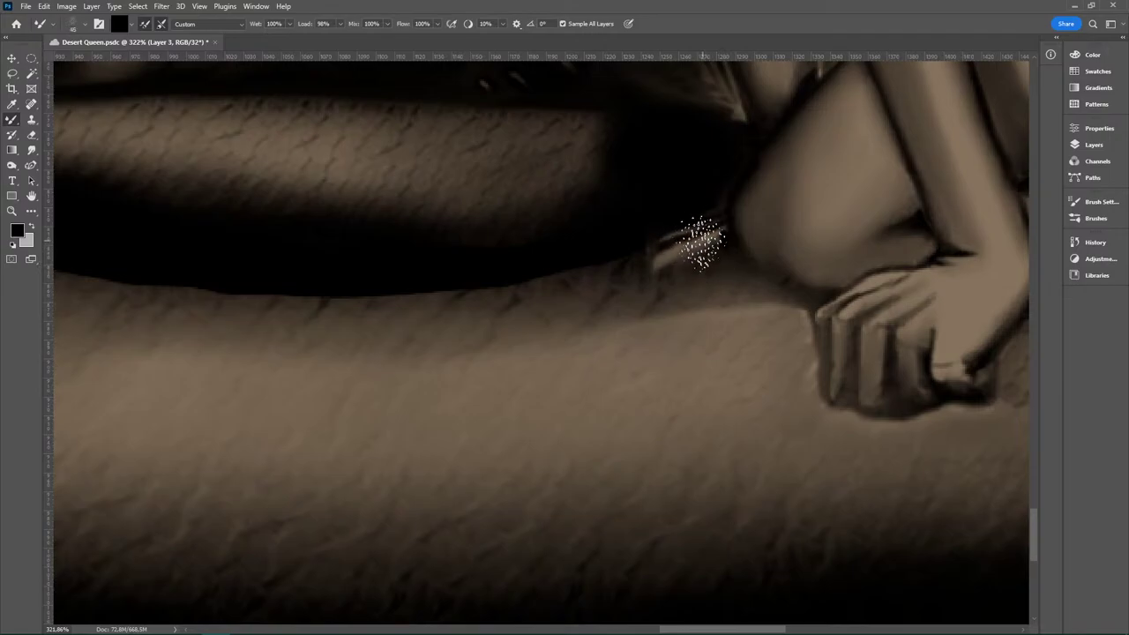
key(bracketleft)
key(bracketleft)
key(bracketleft)
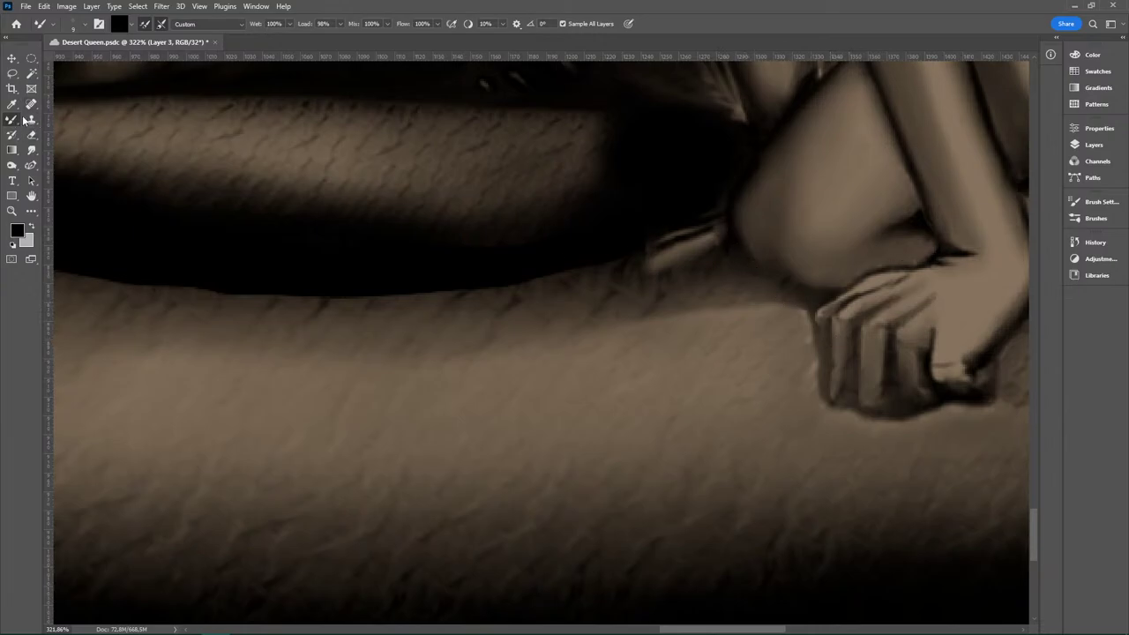
Step: Switch to the regular brush at 5 px and paint black outlines around the fingertips beside the knee
right_click(25, 120)
click(66, 120)
click(84, 25)
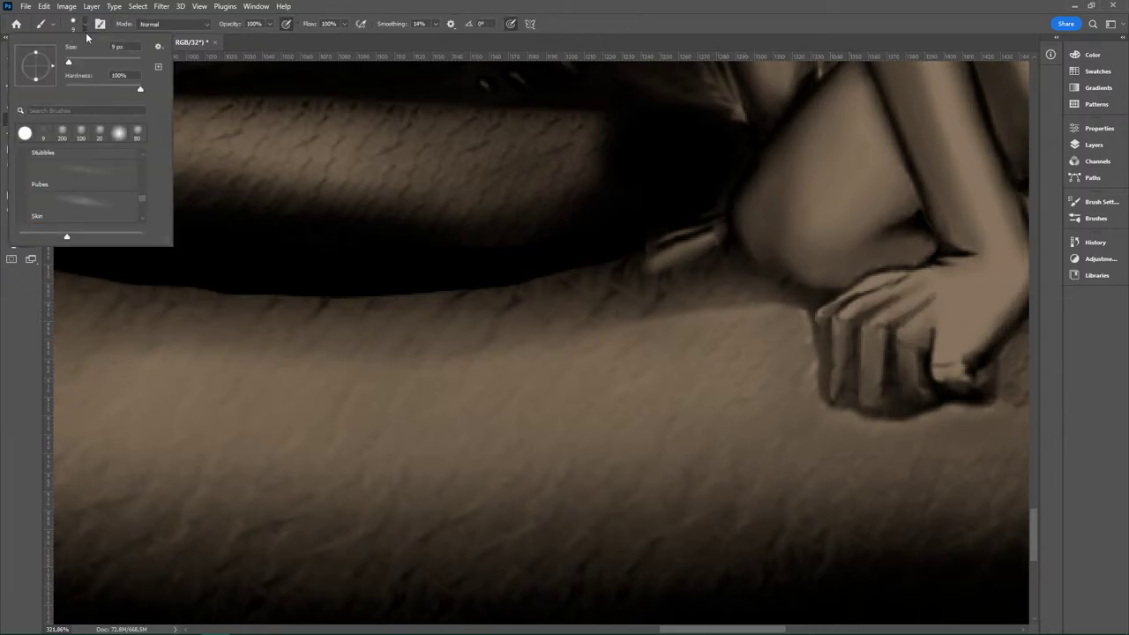
click(85, 25)
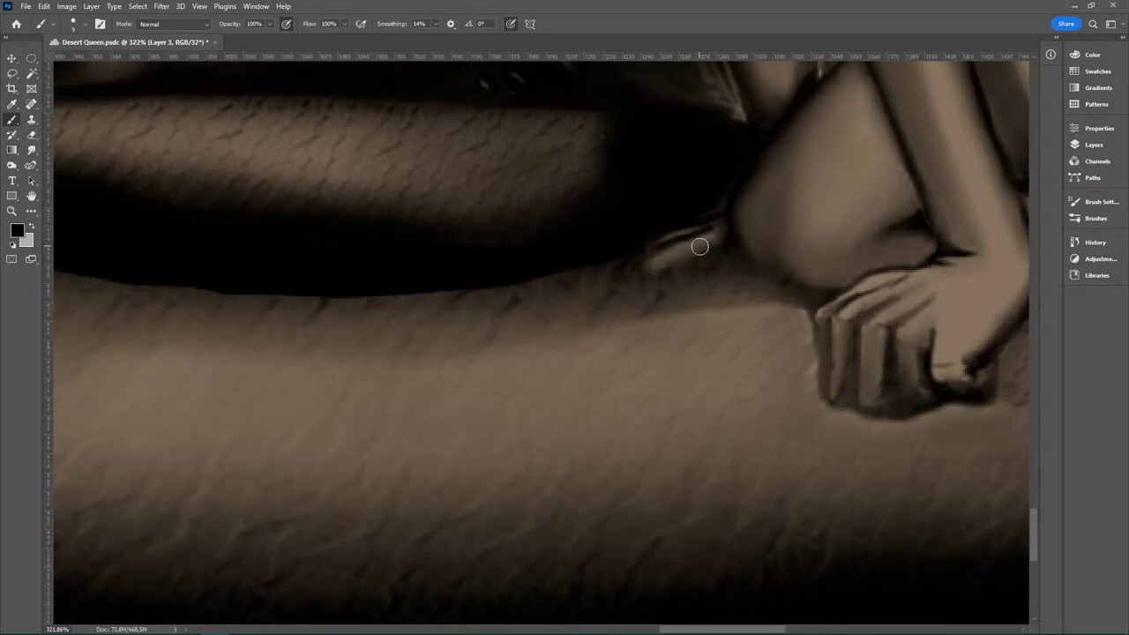
key(bracketleft)
key(bracketleft)
key(bracketleft)
key(bracketleft)
drag(727, 250, 687, 269)
drag(689, 266, 651, 271)
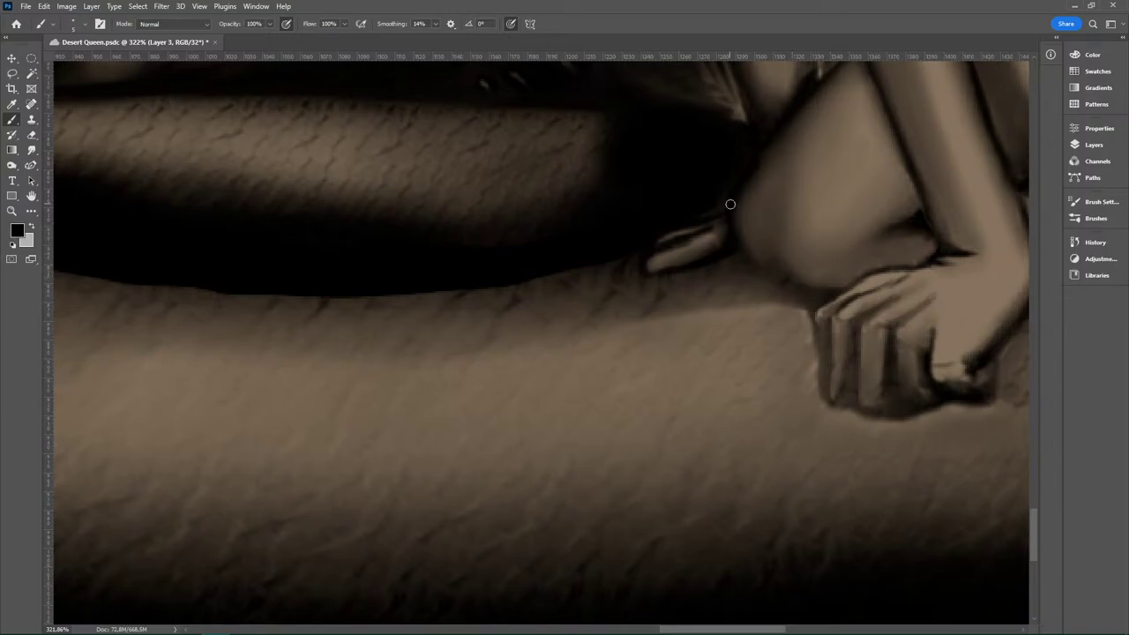
drag(650, 251, 723, 219)
Step: Switch back to the Mixer Brush and soften the painted edges of the fingertips beside the knee
right_click(12, 122)
click(62, 156)
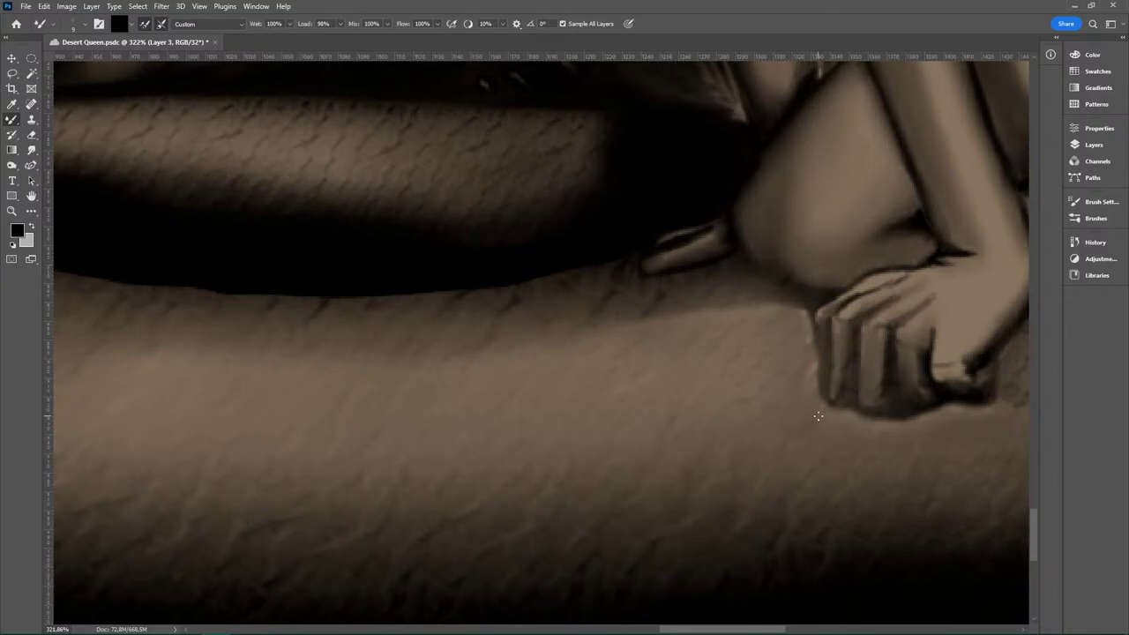
key(z)
mouse_move(819, 416)
mouse_down()
mouse_move(733, 438)
mouse_move(820, 415)
mouse_move(650, 408)
mouse_move(647, 380)
mouse_up()
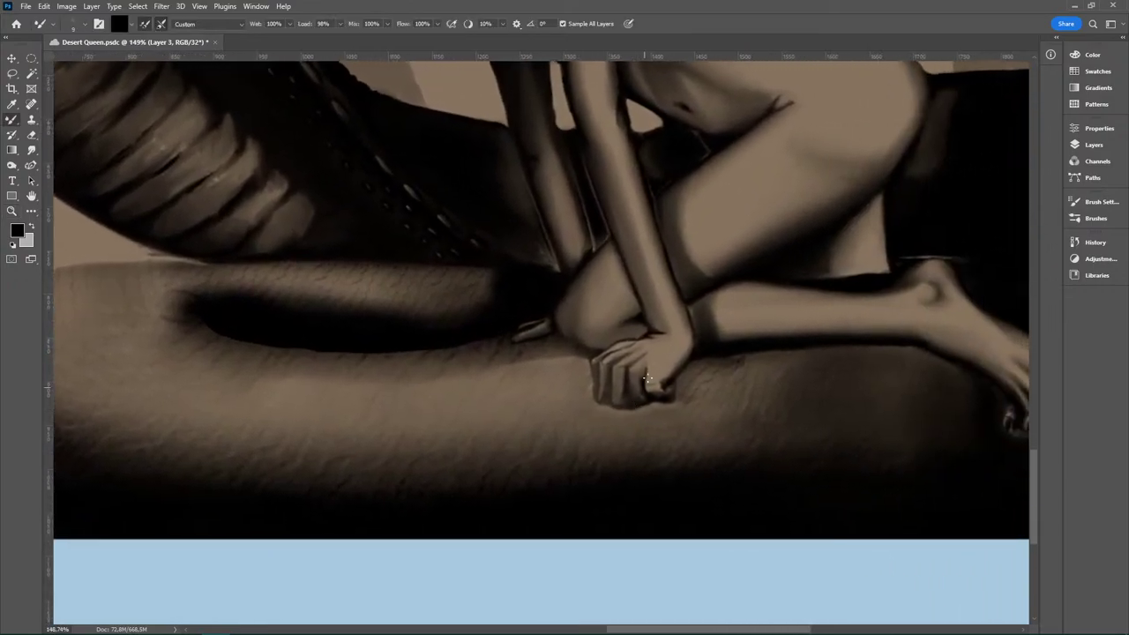
Step: Darken the front coil beneath the woman's lower leg with the 200 px scale-textured brush, keeping a soft transition near her hand
right_click(12, 119)
click(85, 116)
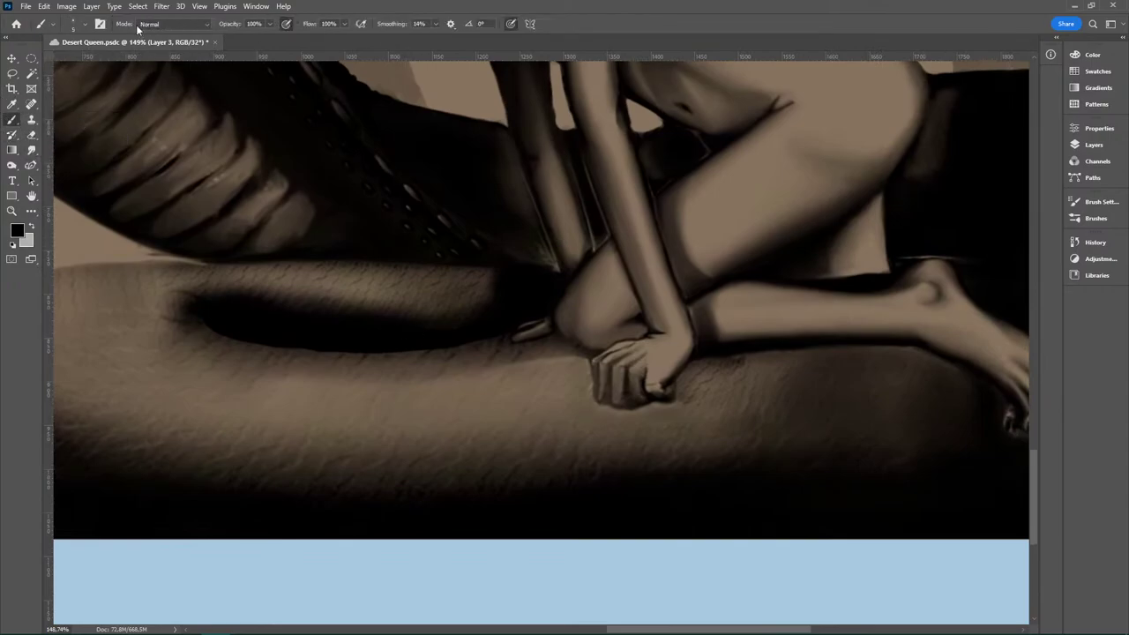
click(85, 26)
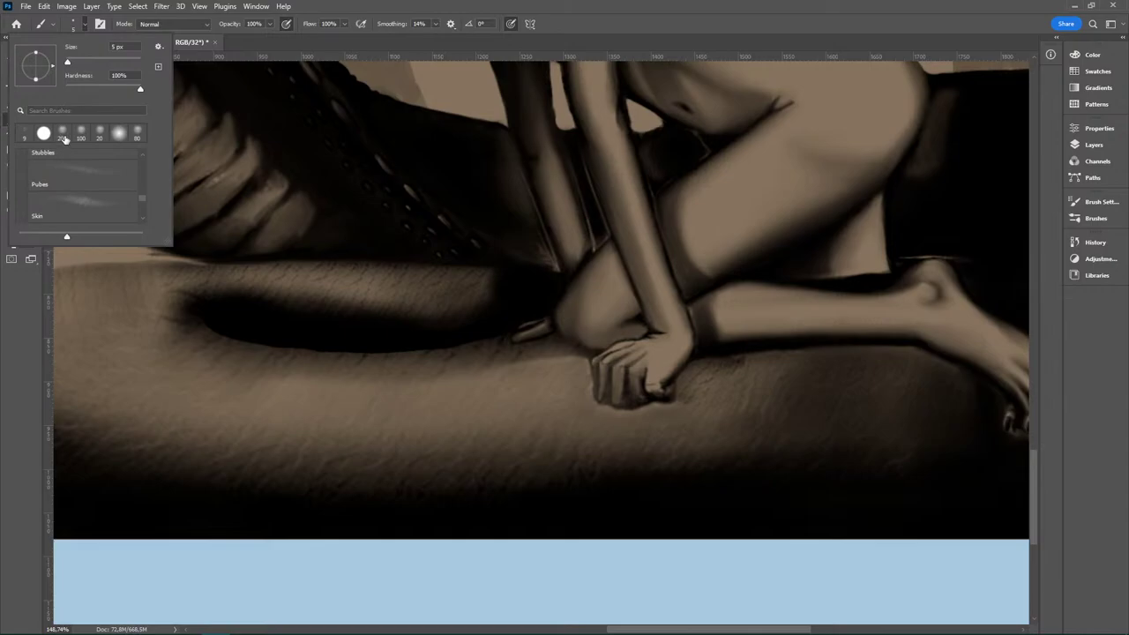
click(62, 134)
mouse_move(741, 427)
mouse_down()
mouse_move(735, 415)
mouse_move(863, 414)
mouse_up()
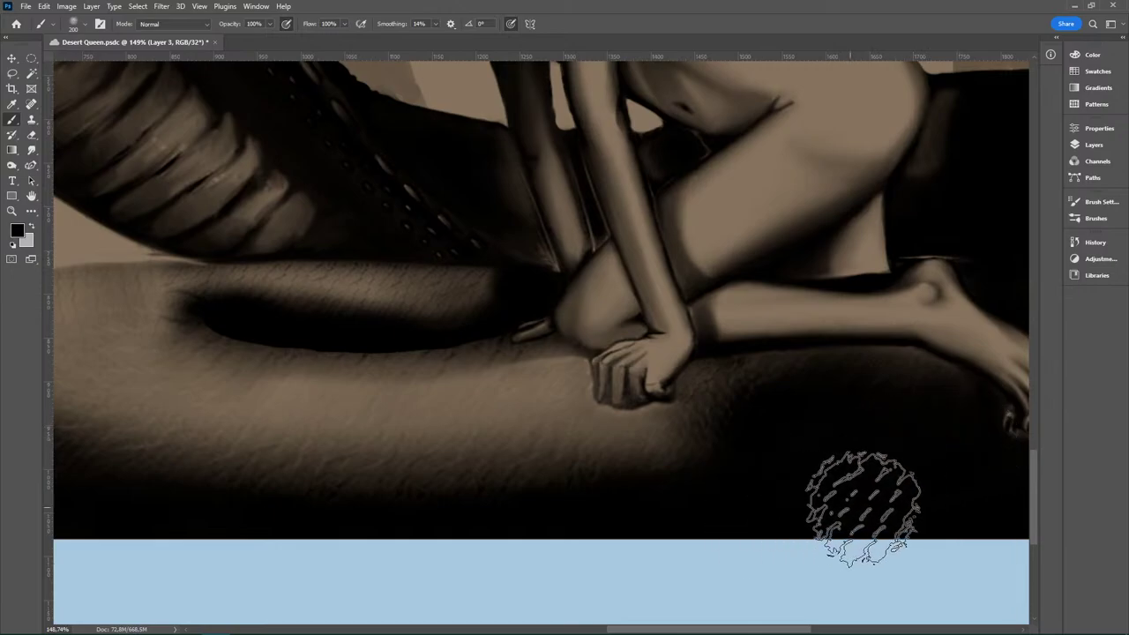
key(z)
mouse_move(880, 508)
mouse_down()
mouse_move(784, 522)
mouse_move(908, 524)
mouse_up()
key(b)
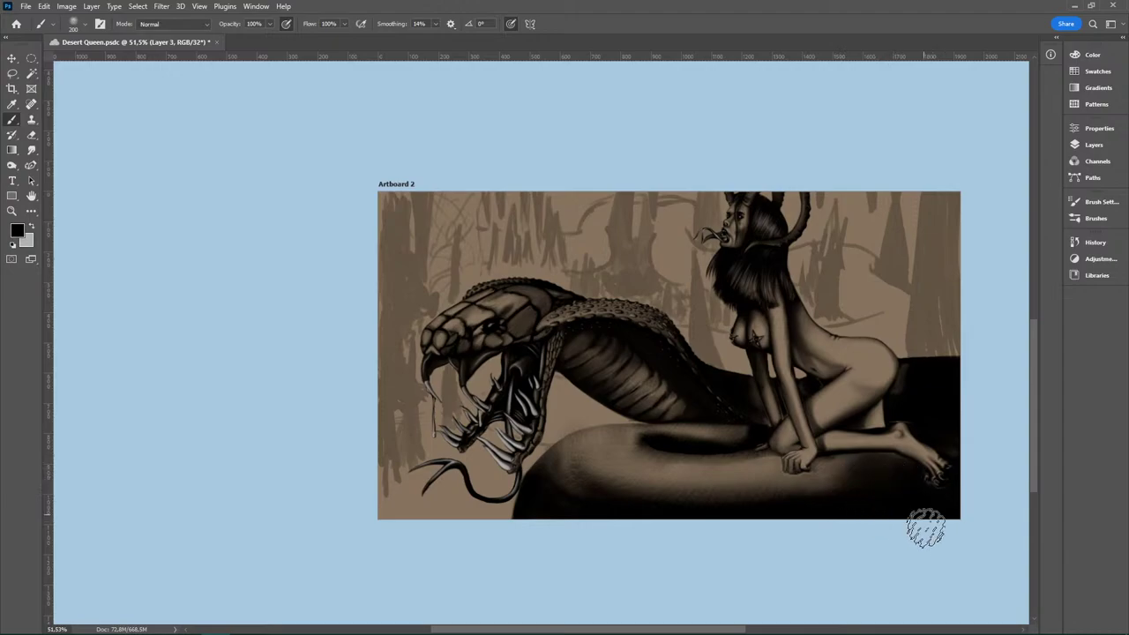
key(z)
drag(874, 522, 953, 526)
key(b)
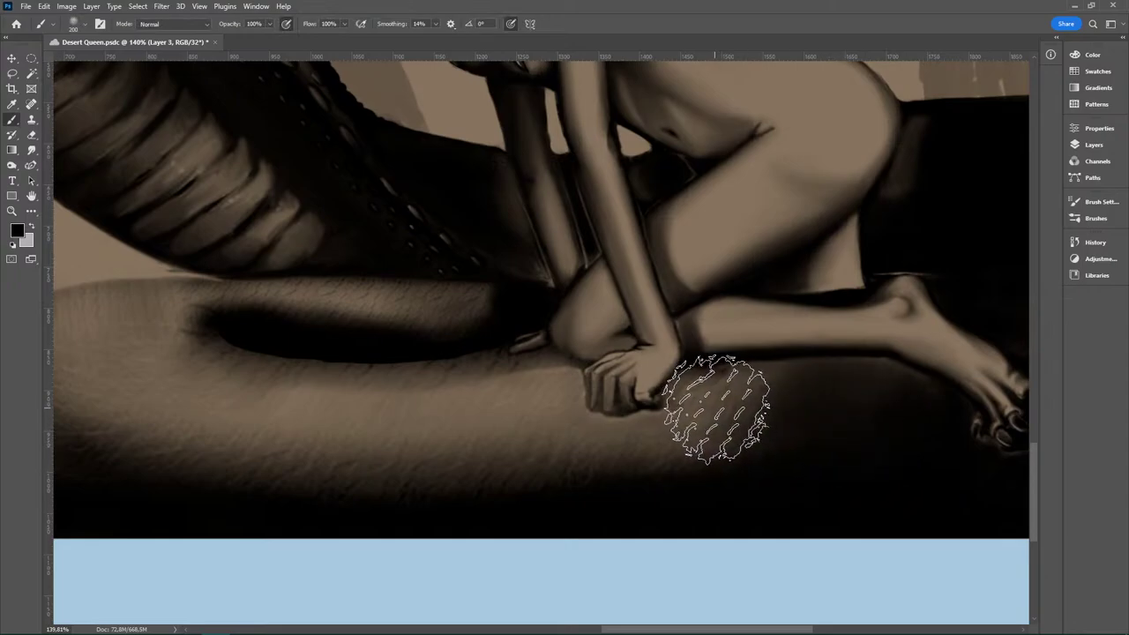
key(z)
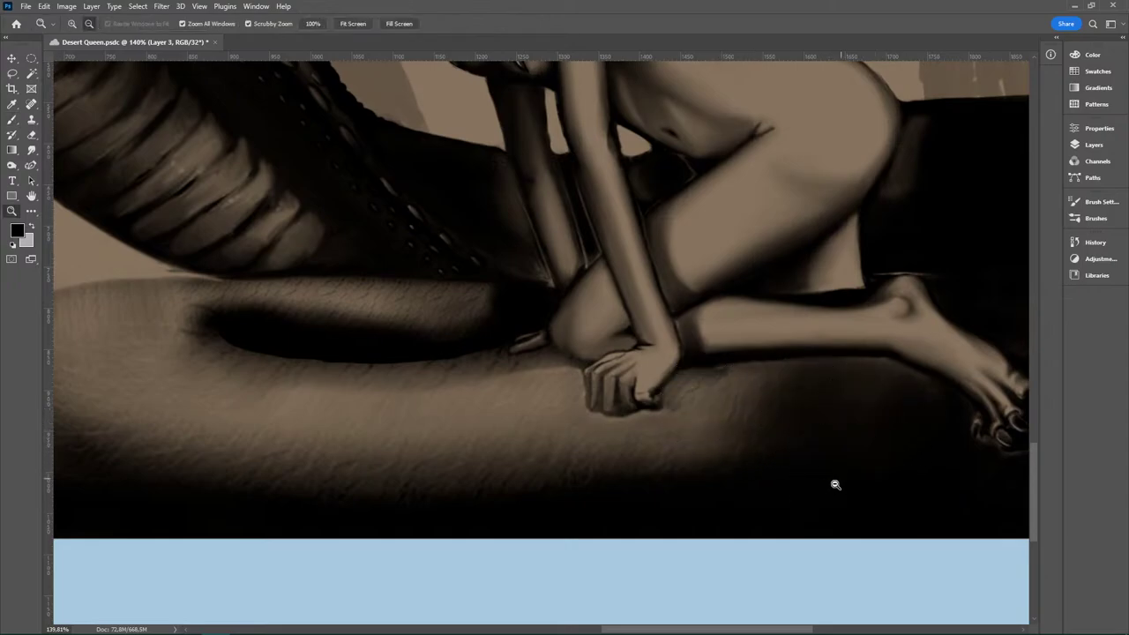
drag(832, 484, 781, 494)
drag(724, 474, 789, 456)
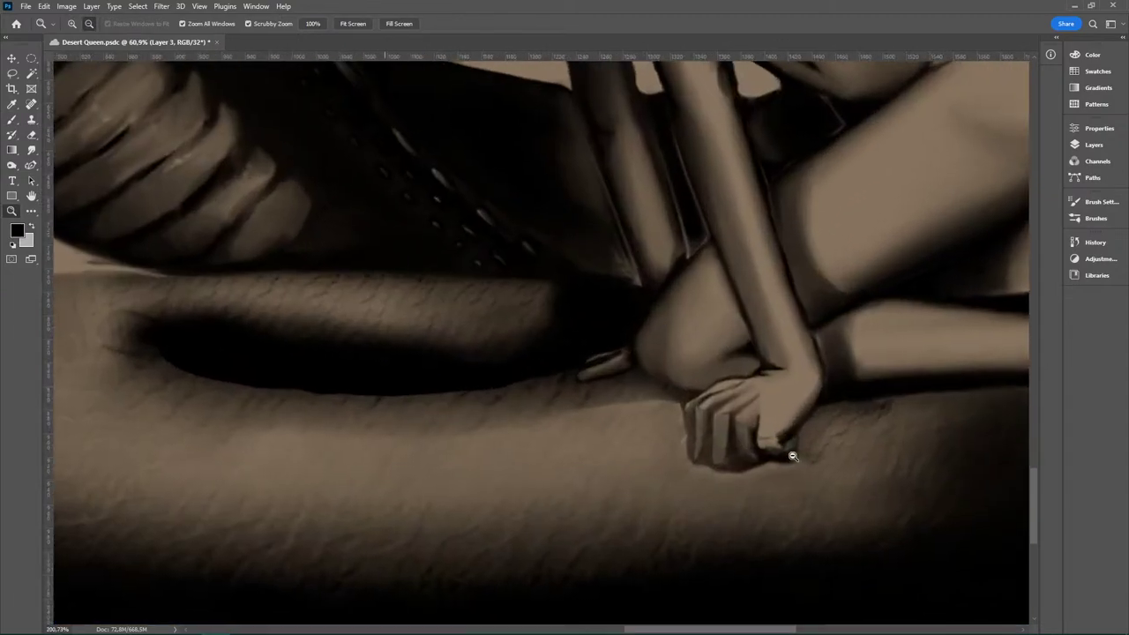
Step: Switch the brush to the hard round 9 px tip and save the document
key(b)
right_click(12, 120)
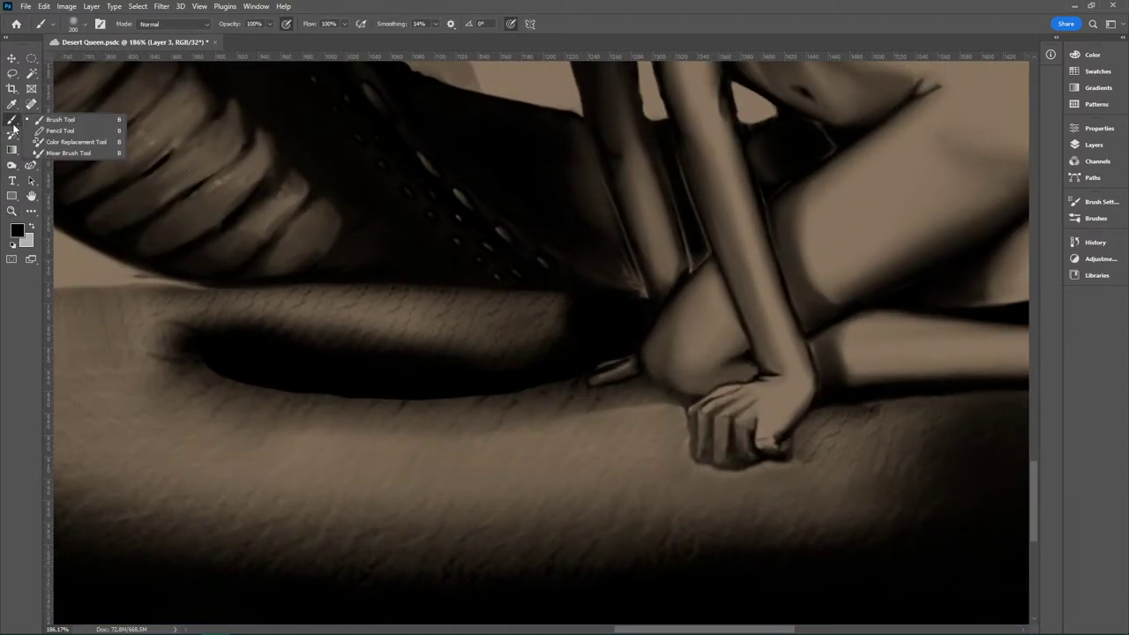
click(89, 26)
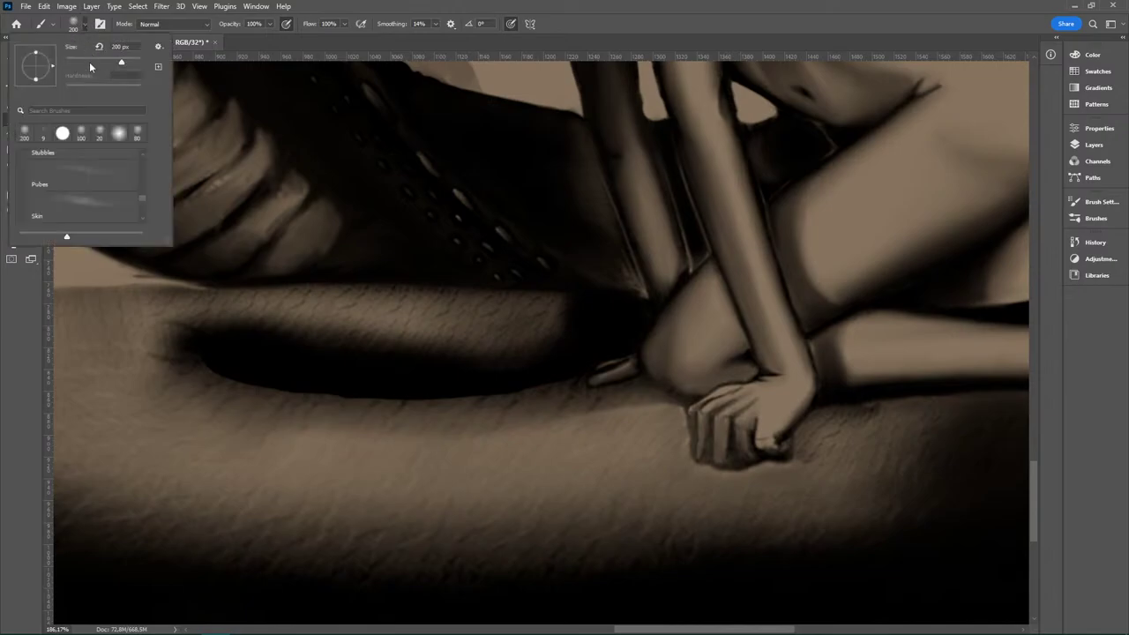
click(41, 135)
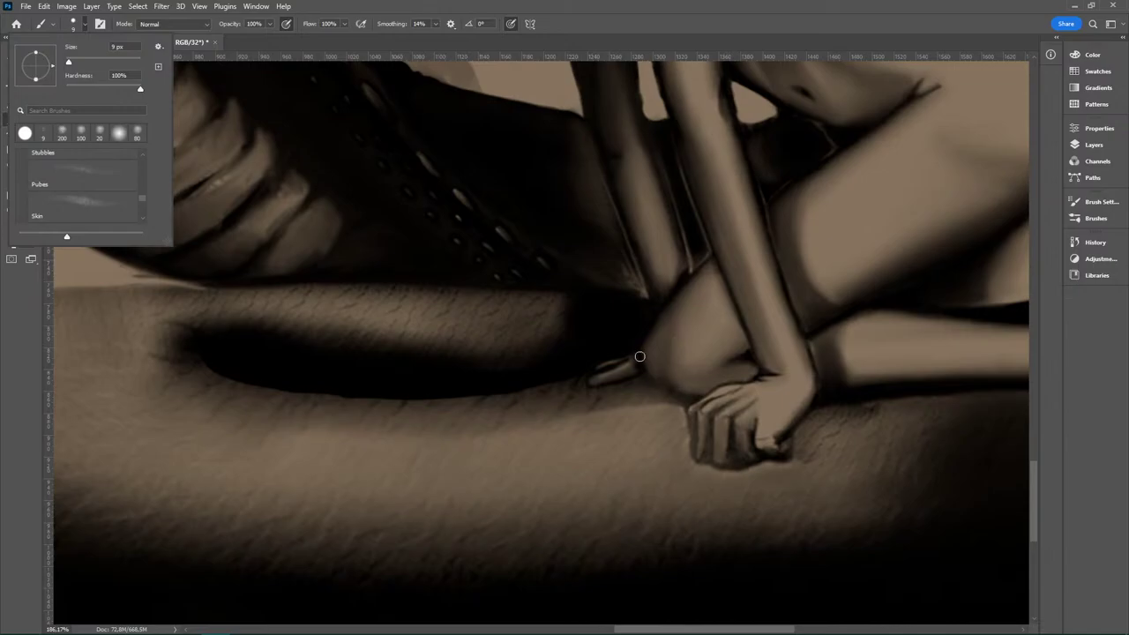
click(637, 358)
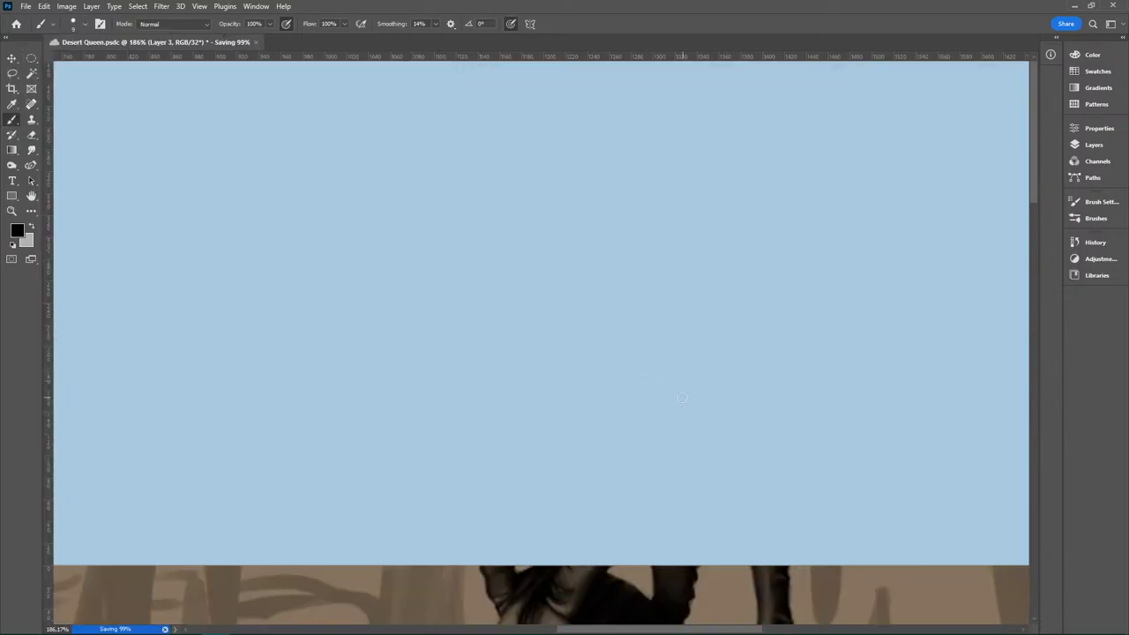
drag(627, 319, 617, 118)
drag(605, 352, 590, 142)
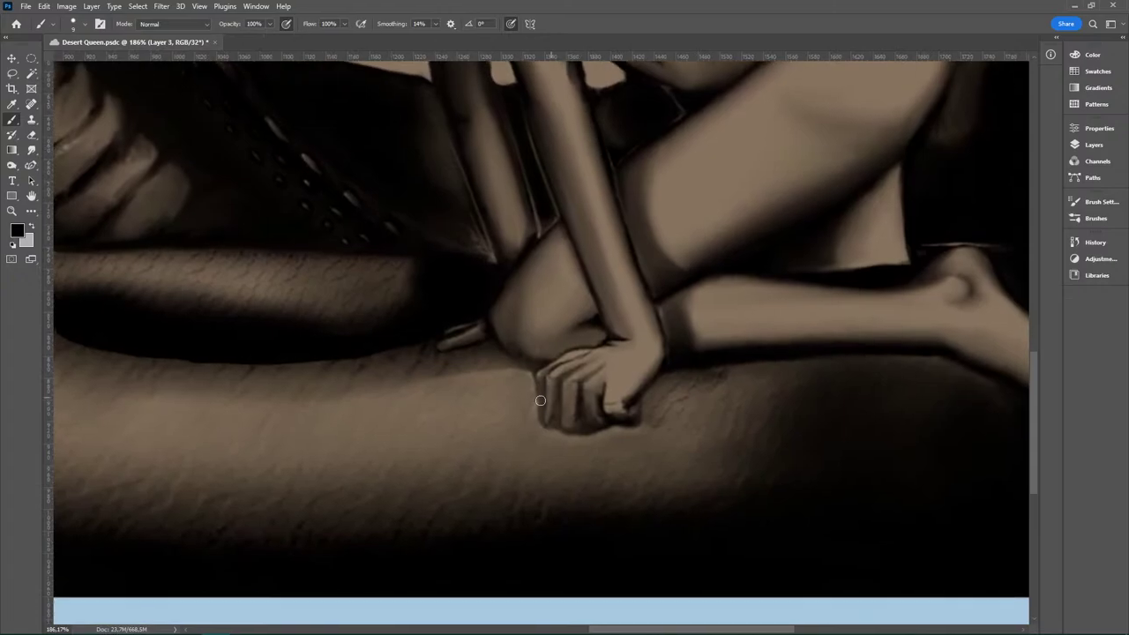
Step: Reduce the brush size and paint dark lines along the outer finger and between the fingers of the hand resting on the coil
key(z)
drag(541, 425, 600, 433)
key(b)
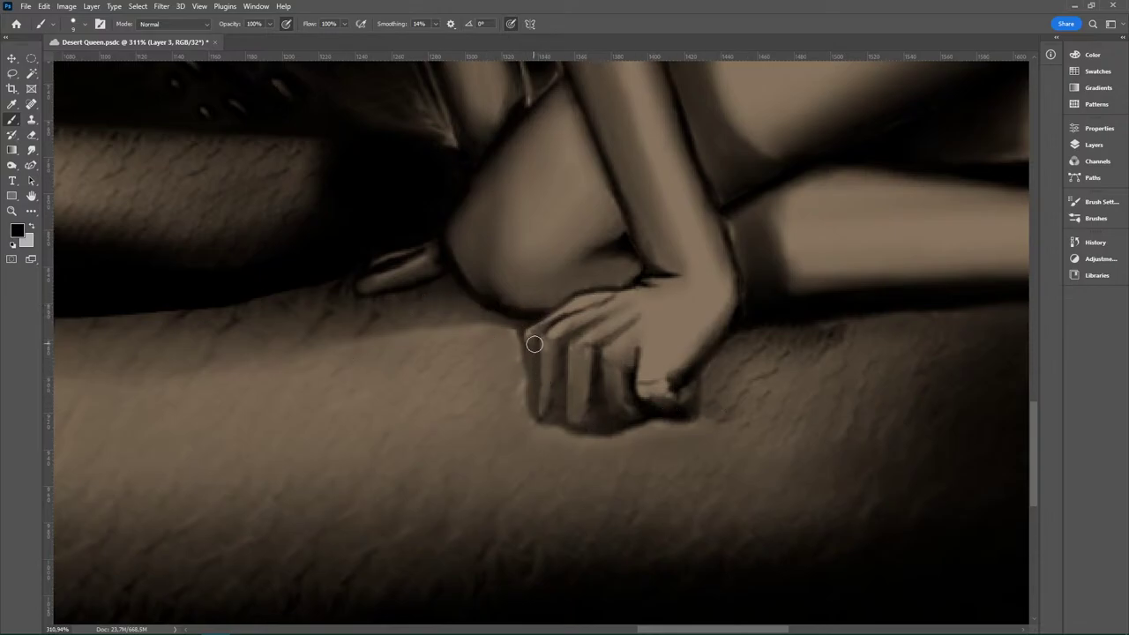
key(bracketleft)
key(bracketleft)
drag(534, 344, 532, 413)
drag(565, 369, 563, 393)
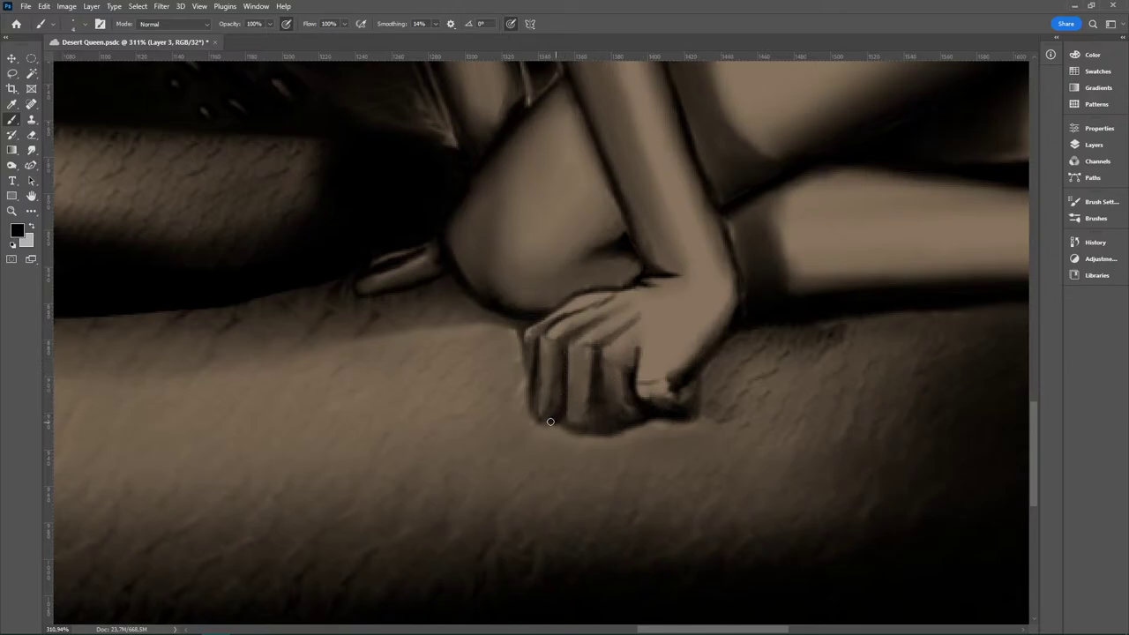
Step: Paint black outlines under the knuckles, around the thumb and wrist, and along the outer edge of the hand on the coil
drag(555, 421, 605, 432)
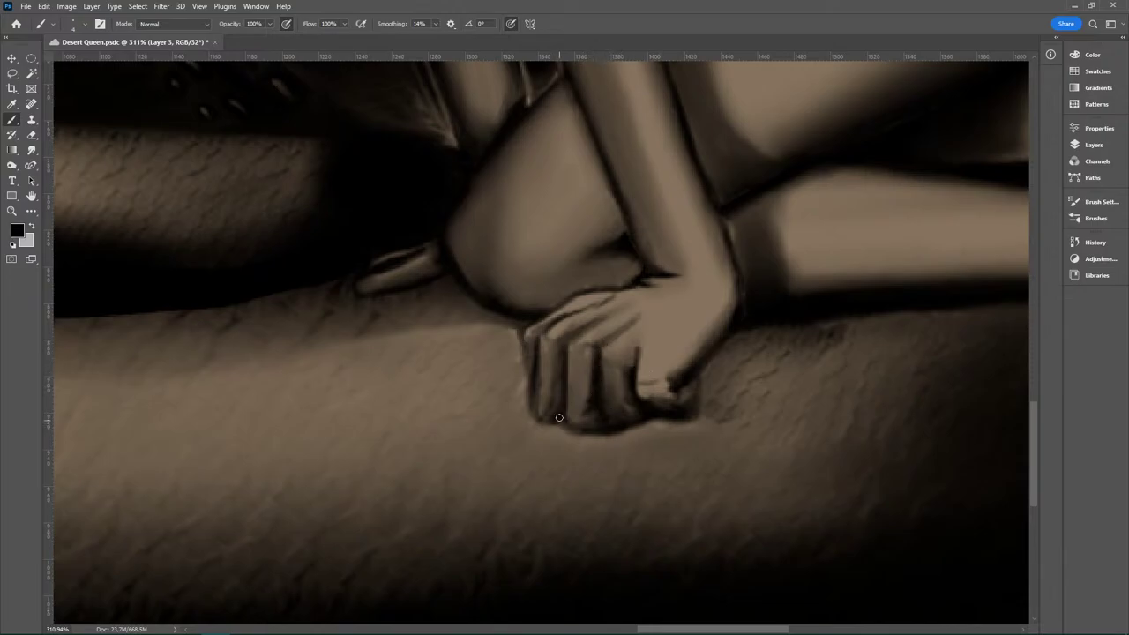
drag(559, 417, 545, 421)
drag(572, 424, 578, 428)
mouse_move(671, 415)
mouse_down()
mouse_move(704, 359)
mouse_move(700, 401)
mouse_move(704, 390)
mouse_move(691, 402)
mouse_move(733, 338)
mouse_move(720, 352)
mouse_move(728, 357)
mouse_move(812, 314)
mouse_up()
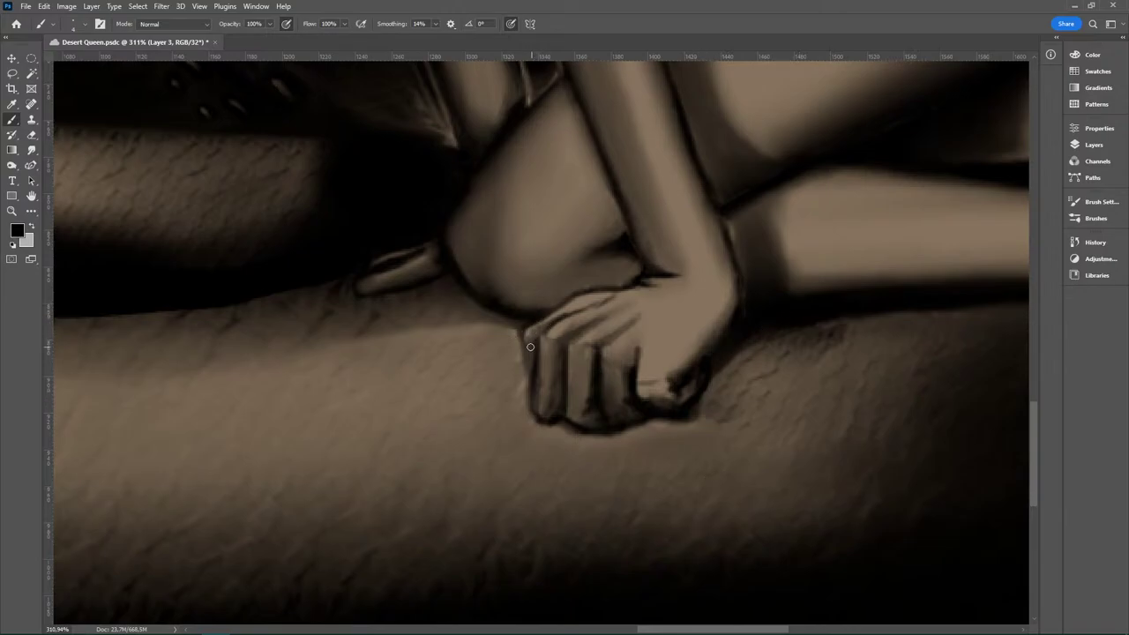
drag(517, 331, 530, 384)
drag(771, 535, 709, 537)
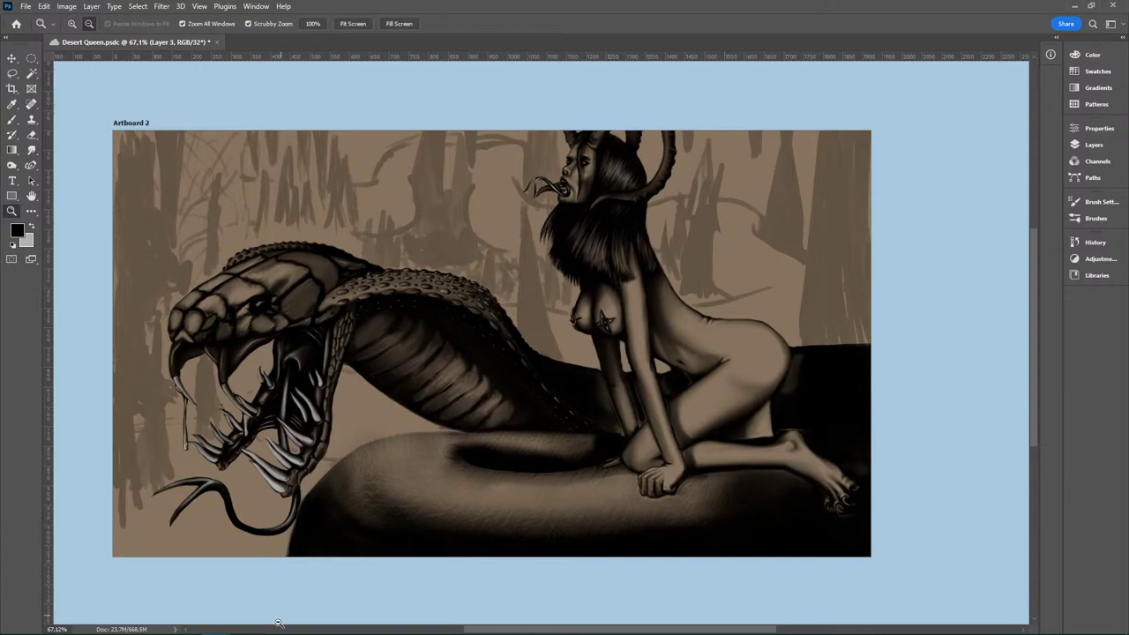
Step: Check the livestream's analytics in YouTube Studio in the browser, and return to the Photoshop painting
click(101, 624)
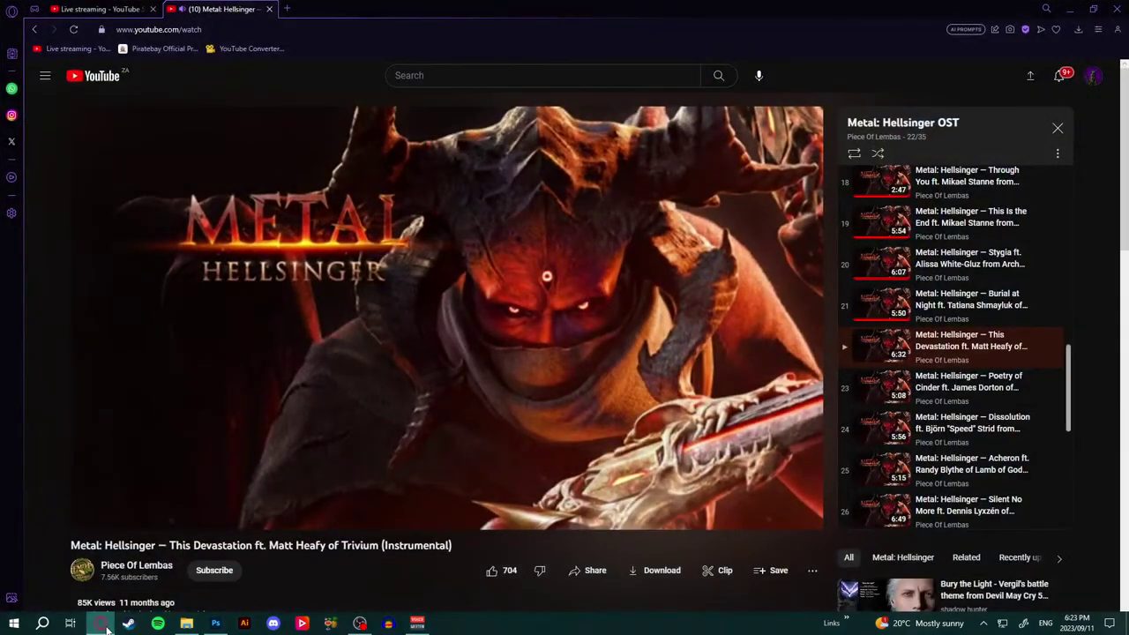
click(102, 9)
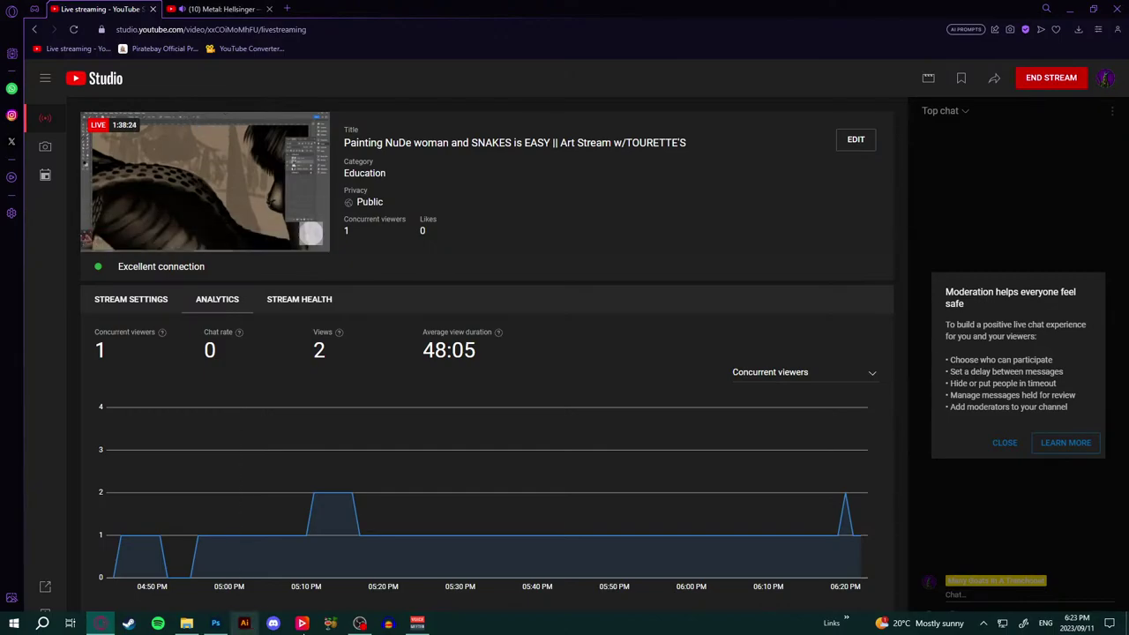
click(220, 623)
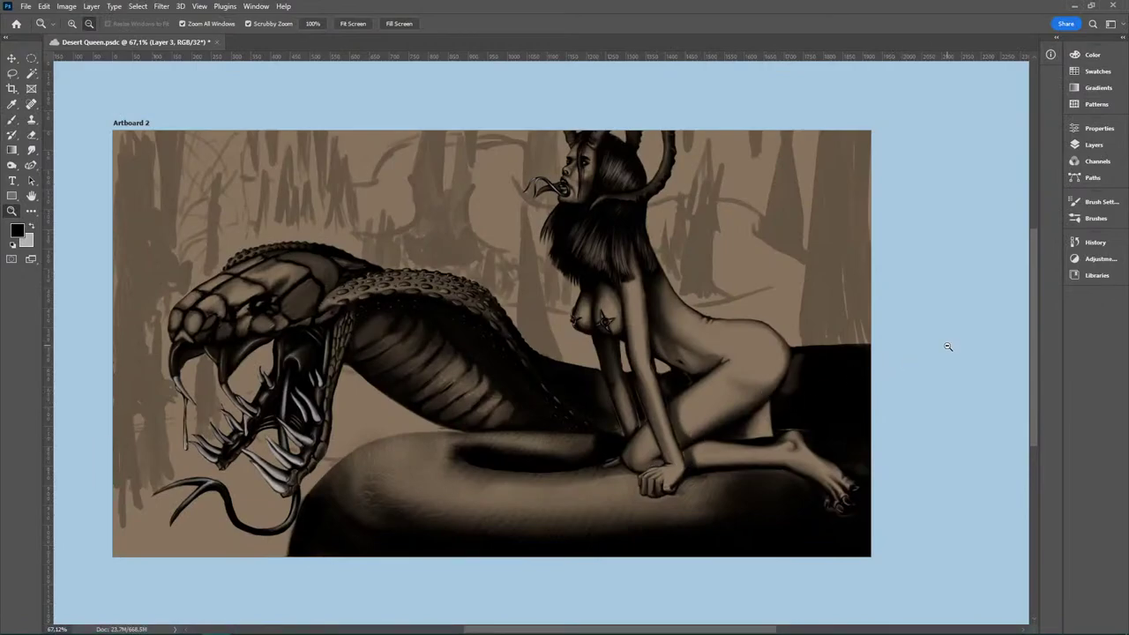
Step: Switch the eraser to the hard round tip and reduce its size to 20 px for the front coil's edge
drag(336, 458, 403, 453)
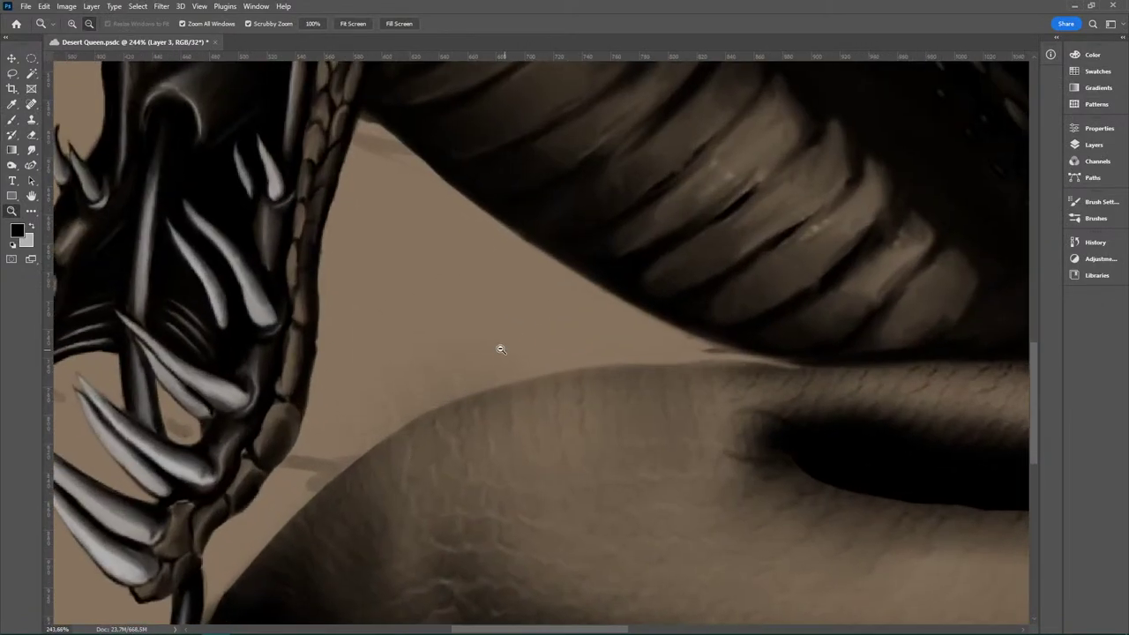
key(e)
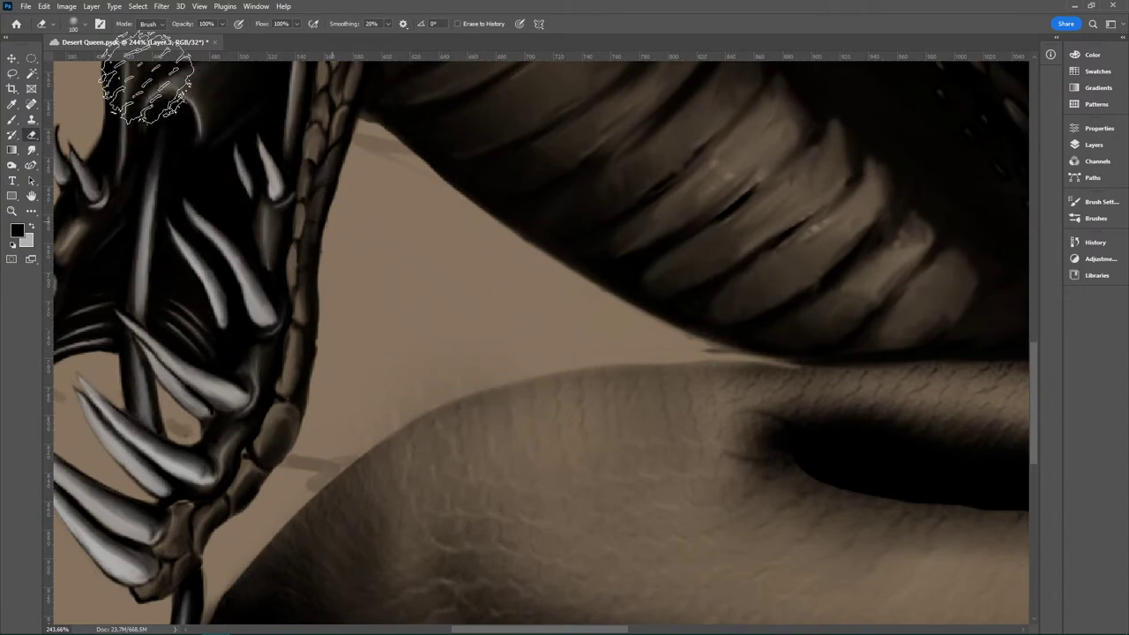
click(76, 24)
click(25, 133)
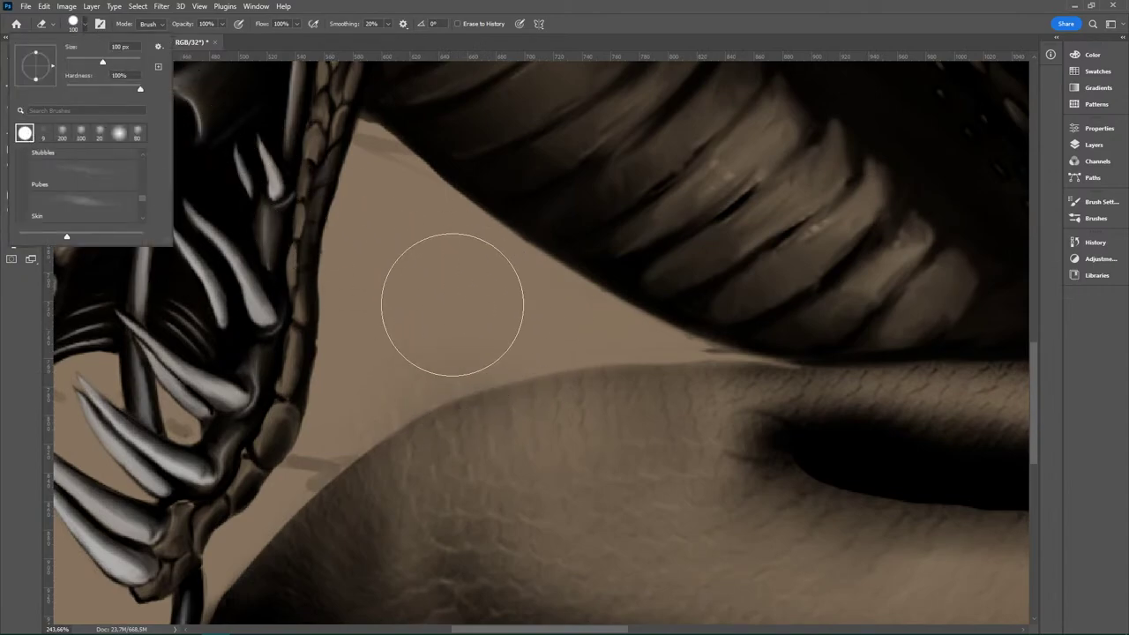
click(85, 26)
key(bracketleft)
key(bracketleft)
key(bracketleft)
key(bracketleft)
key(bracketleft)
key(bracketleft)
key(bracketleft)
key(bracketleft)
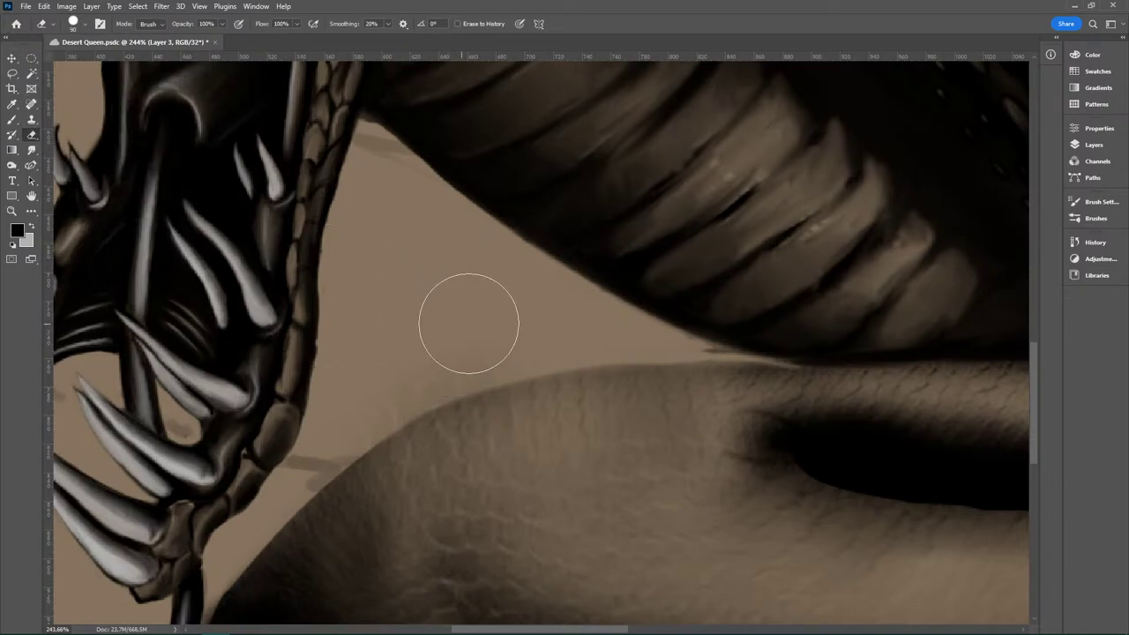
key(bracketleft)
key(bracketleft)
Step: Erase the stray shading spilling outside the upper edge of the front coil, between the snake's jaw and neck
drag(315, 440, 375, 390)
drag(297, 470, 590, 345)
mouse_move(332, 449)
mouse_down()
mouse_move(583, 349)
mouse_move(657, 350)
mouse_up()
mouse_move(365, 423)
mouse_down()
mouse_move(509, 358)
mouse_move(227, 587)
mouse_up()
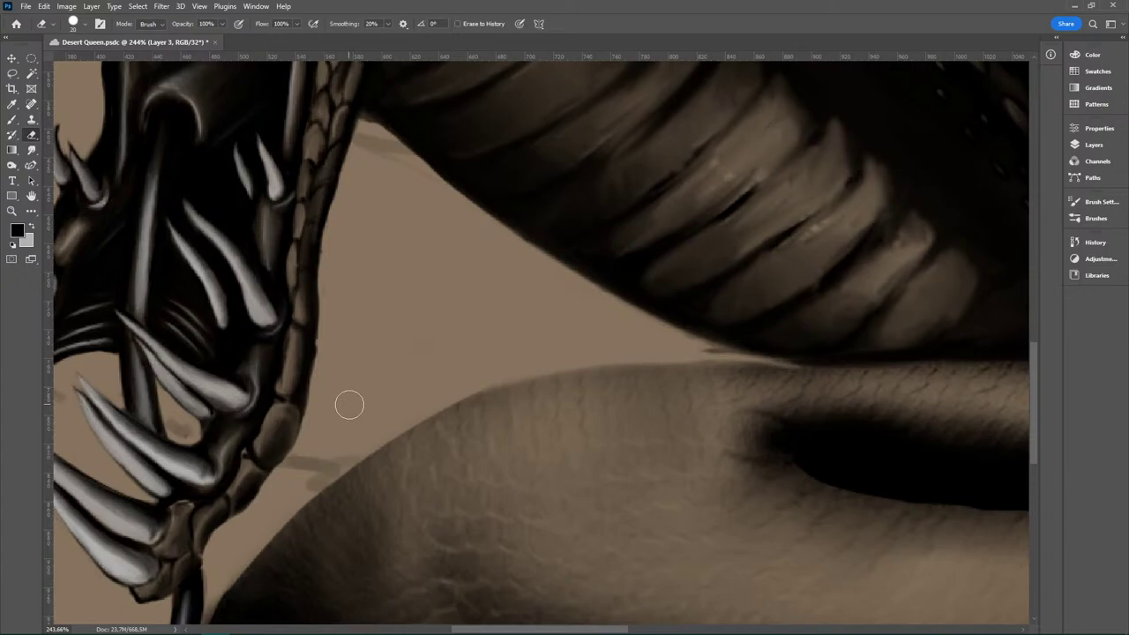
key(z)
mouse_move(750, 491)
mouse_down()
mouse_move(594, 529)
mouse_move(526, 499)
mouse_move(536, 470)
mouse_up()
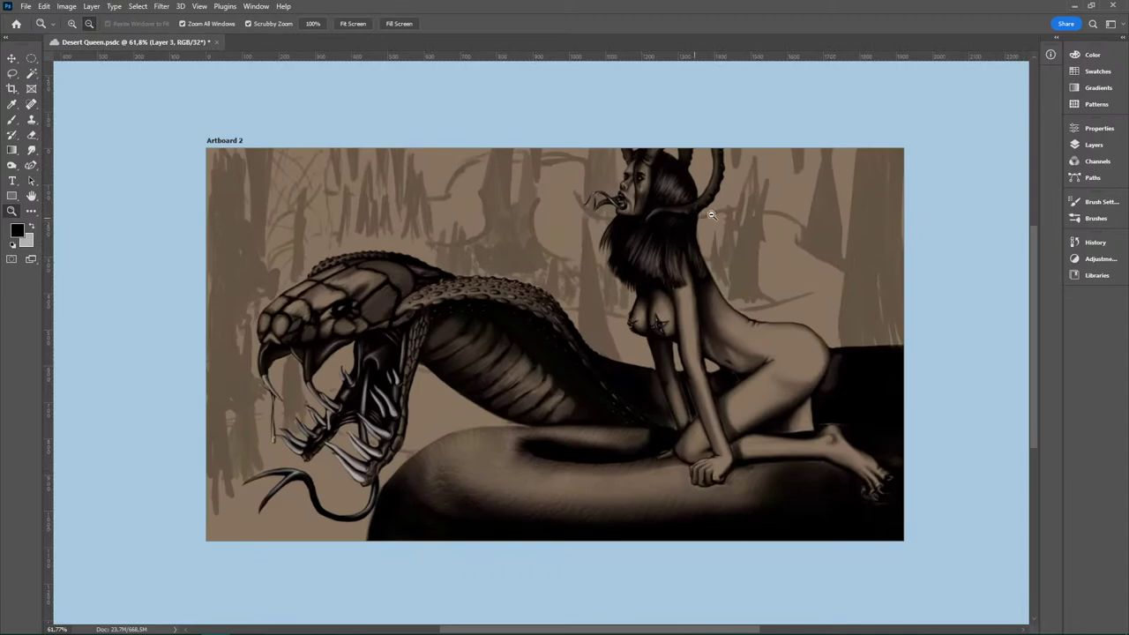
Step: Switch to the Mixer Brush Tool and blend the scale shading on the snake's head
drag(327, 308, 330, 309)
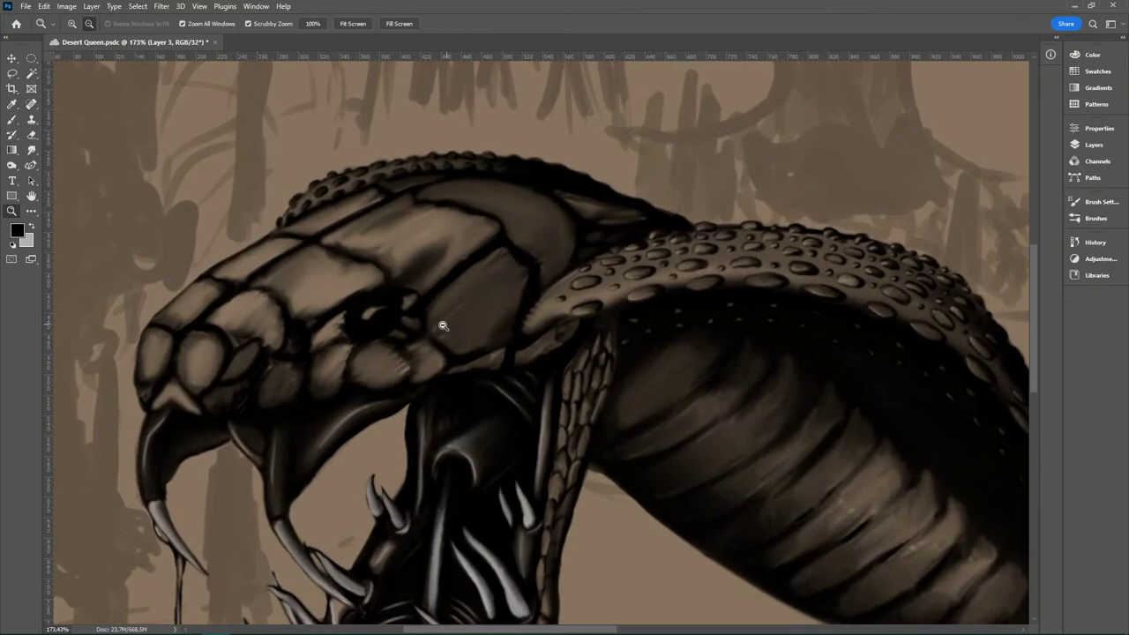
drag(753, 413, 567, 305)
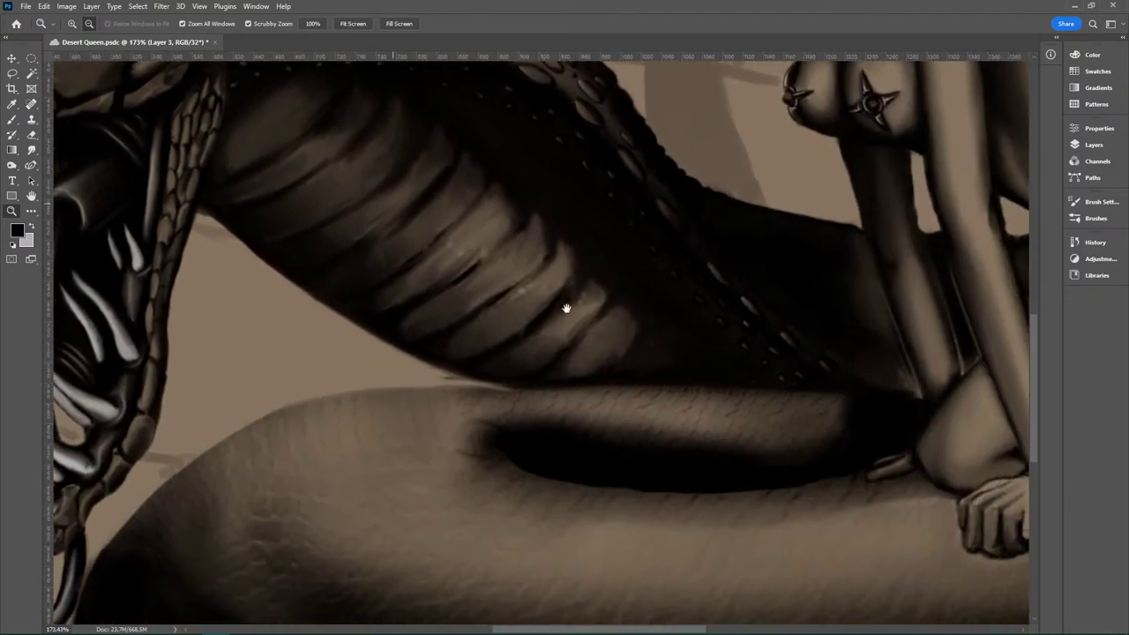
drag(379, 401, 905, 509)
mouse_move(490, 256)
mouse_down()
mouse_move(565, 466)
mouse_move(577, 468)
mouse_up()
key(b)
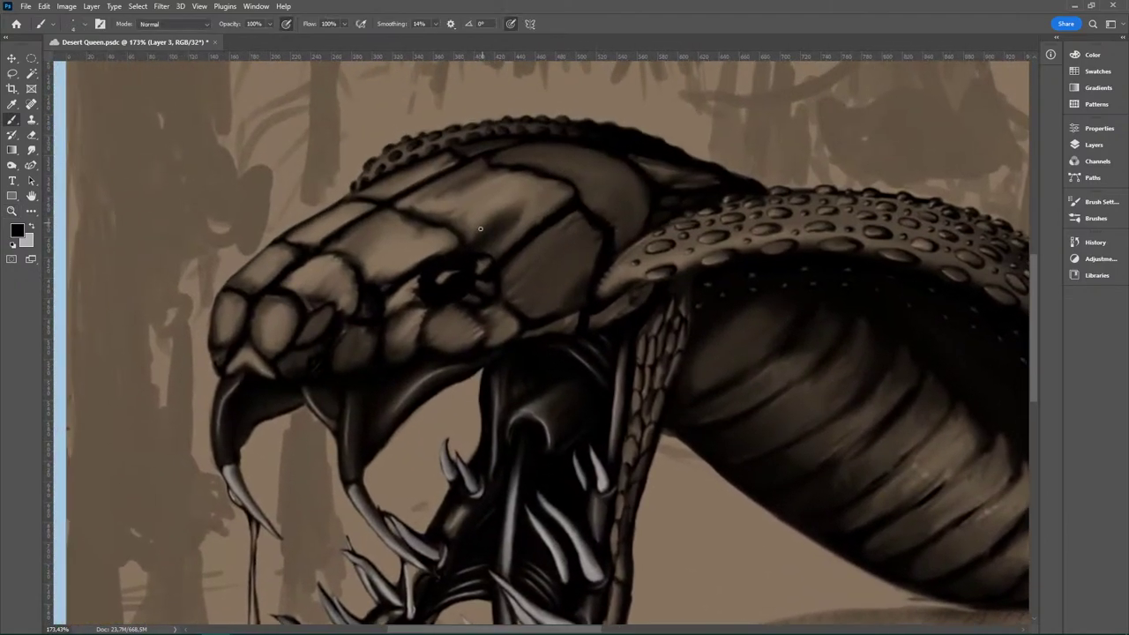
right_click(12, 119)
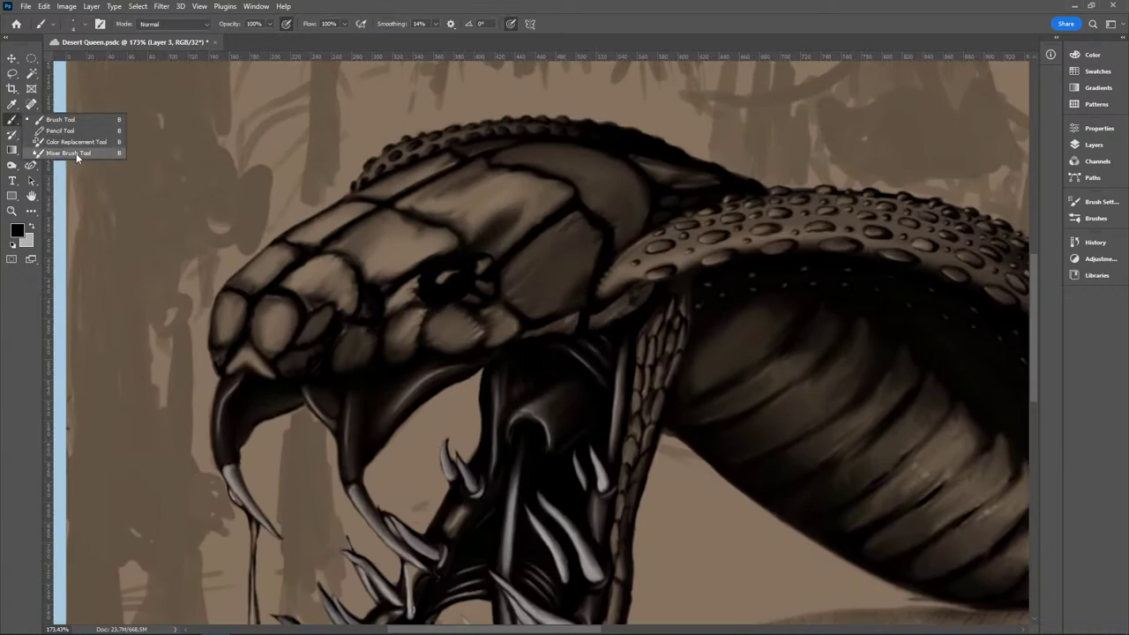
click(75, 152)
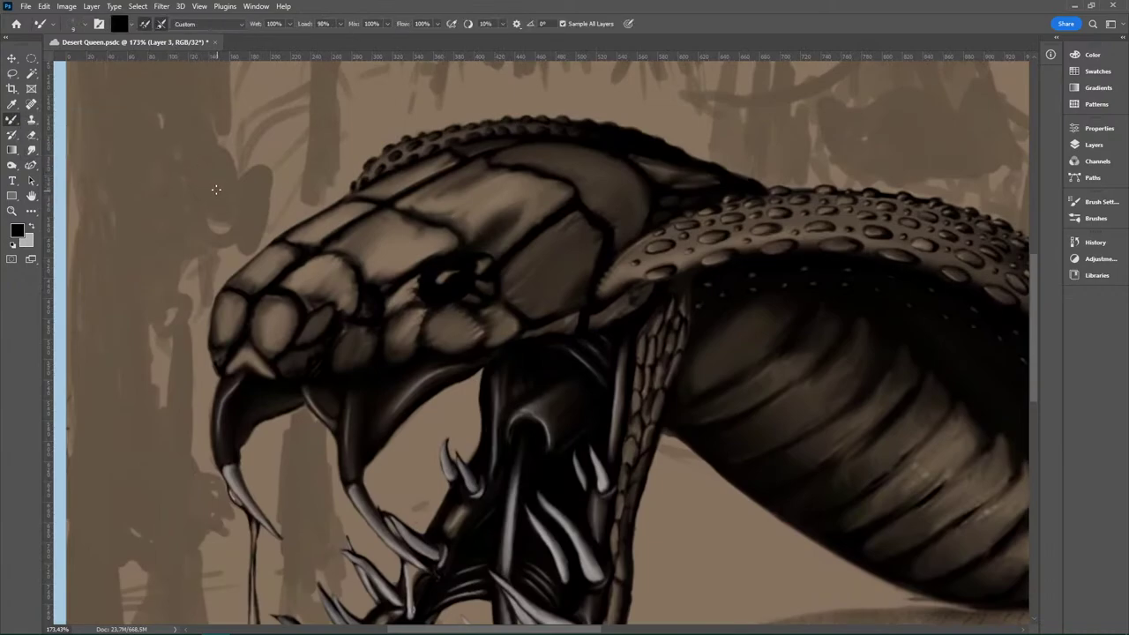
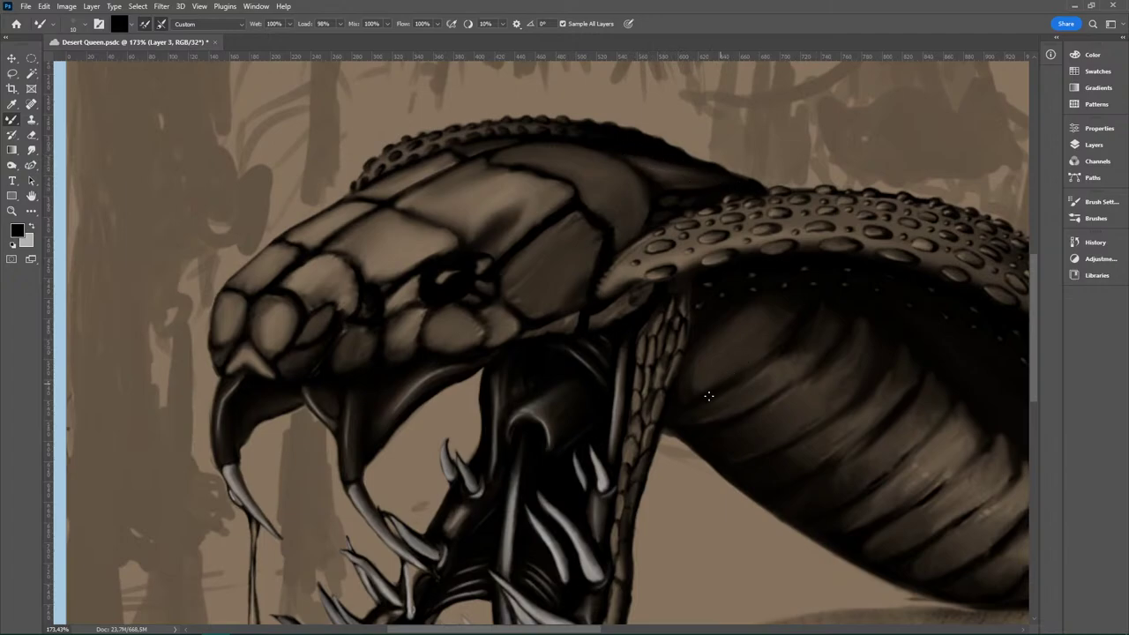
Step: Return to the regular Brush Tool, choose the first recent brush tip and make light grey the foreground colour
right_click(22, 111)
click(60, 119)
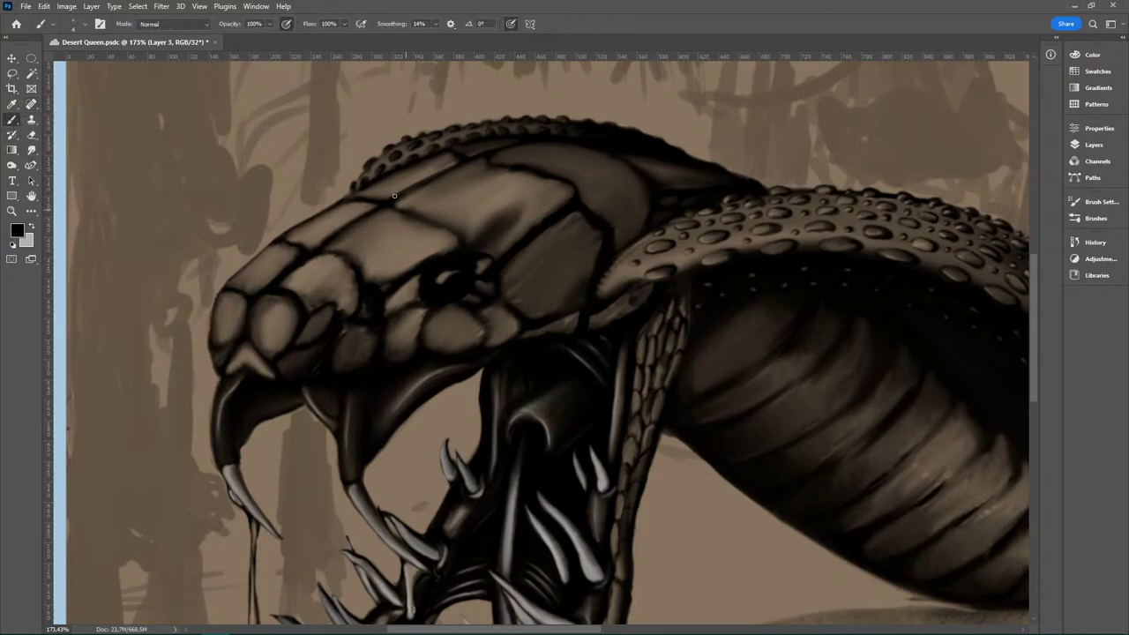
click(79, 26)
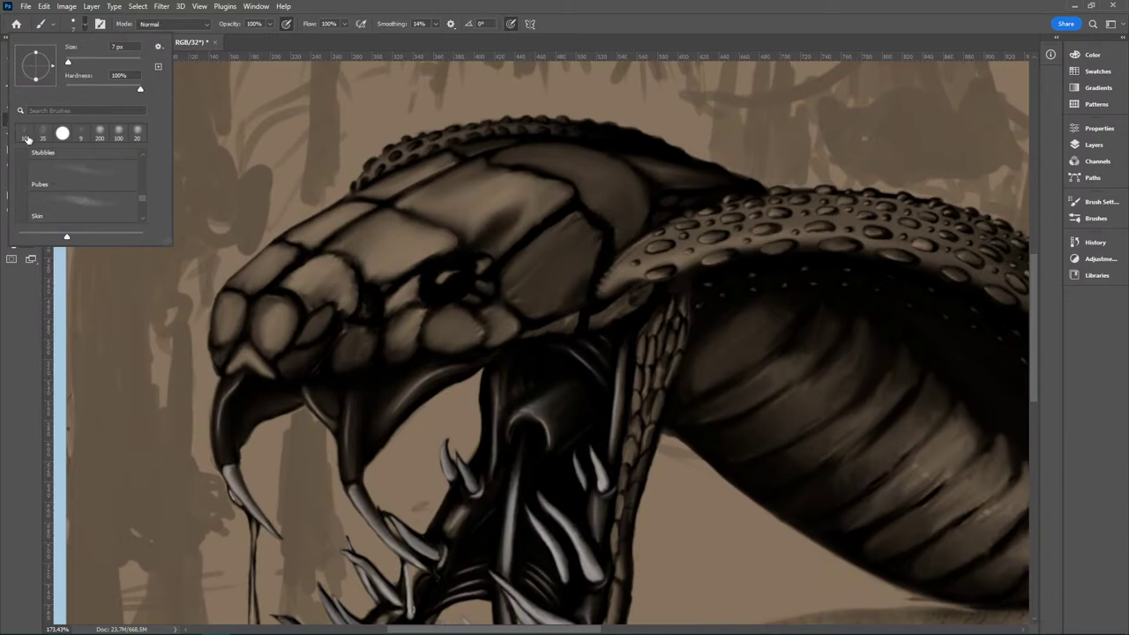
click(24, 135)
click(85, 28)
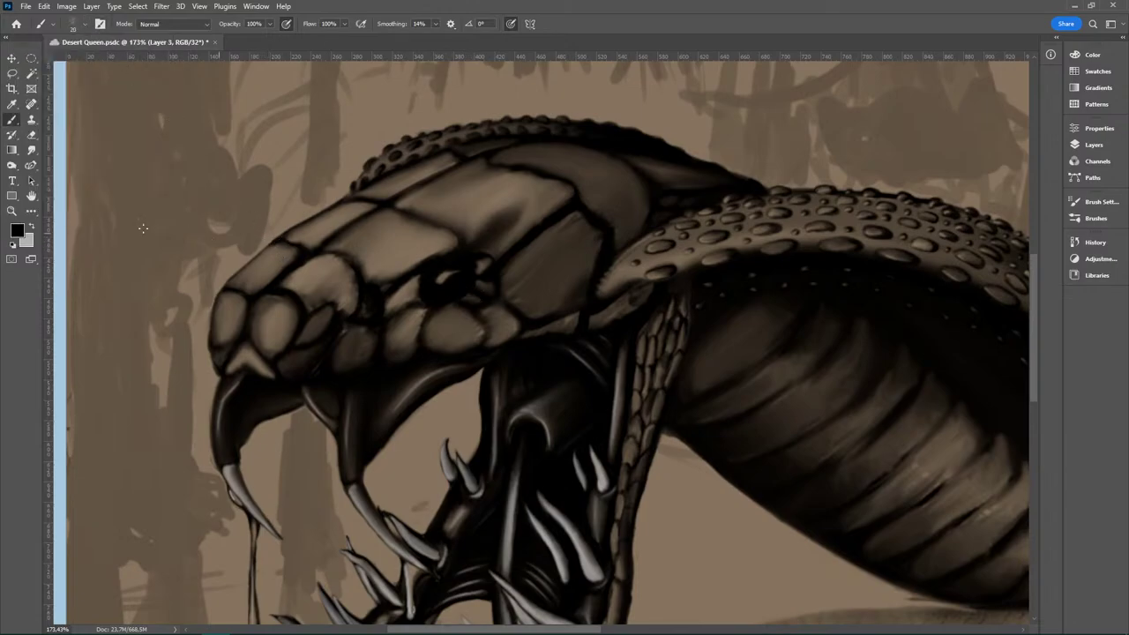
key(x)
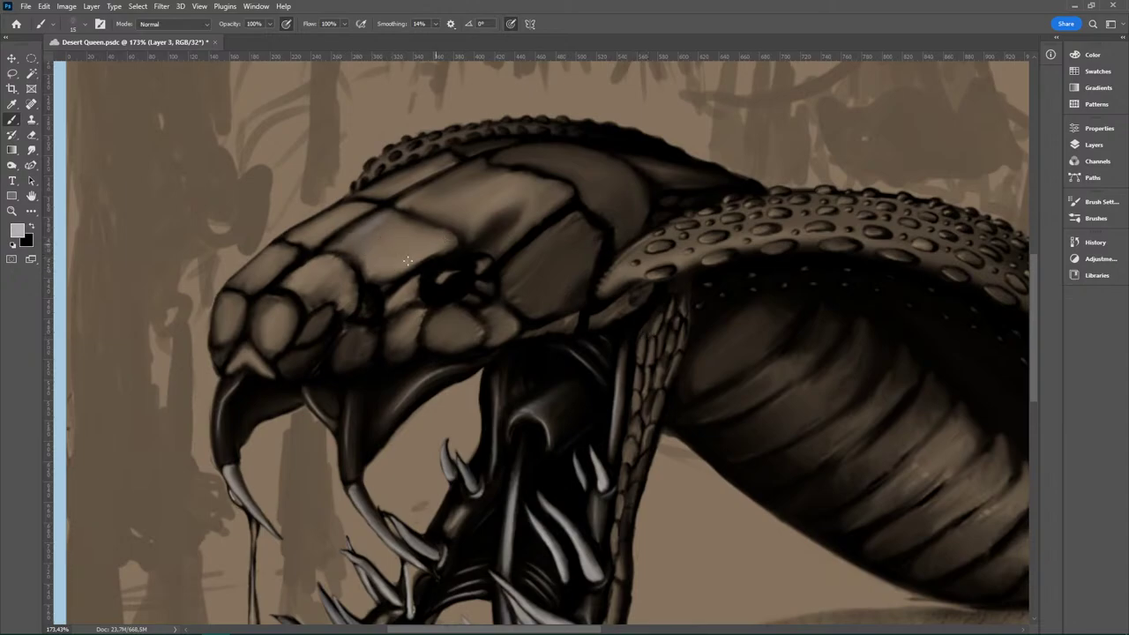
Step: Paint a light grey highlight on the large head scale just above and in front of the snake's eye
drag(430, 250, 380, 279)
mouse_move(362, 250)
mouse_down()
mouse_move(402, 243)
mouse_move(379, 255)
mouse_up()
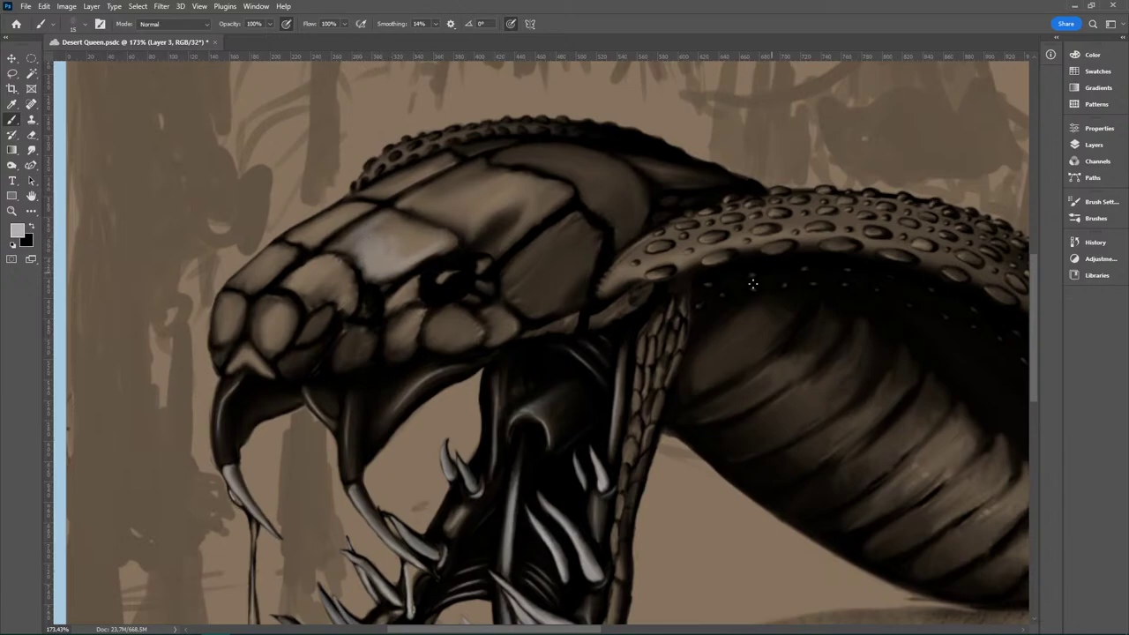
key(z)
mouse_move(600, 426)
mouse_down()
mouse_move(520, 423)
mouse_move(586, 416)
mouse_up()
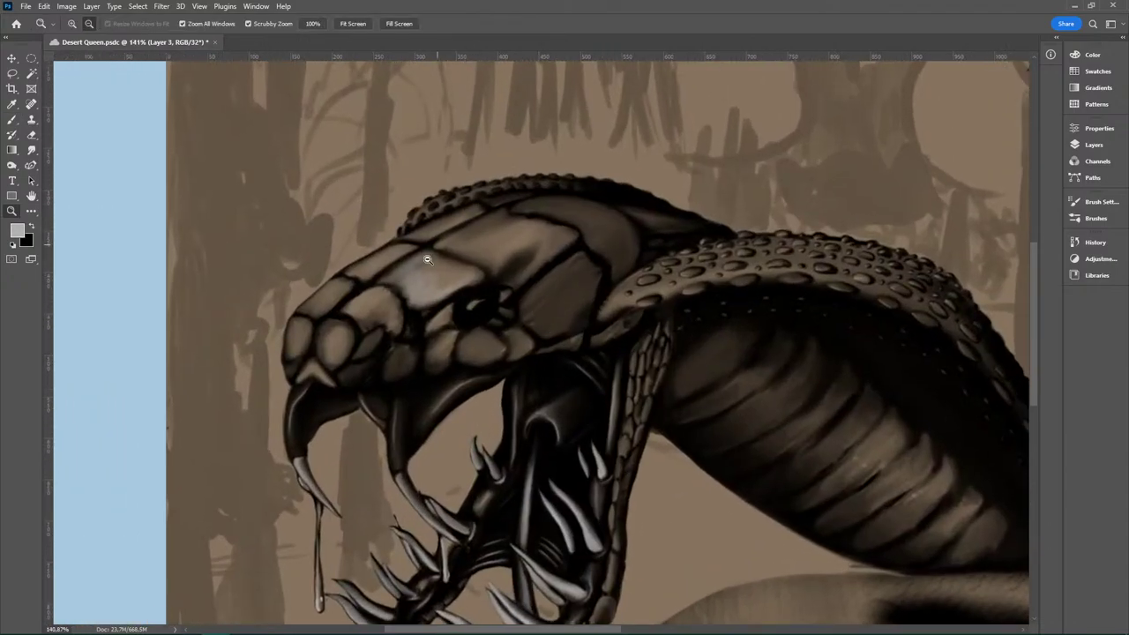
key(b)
drag(394, 279, 394, 279)
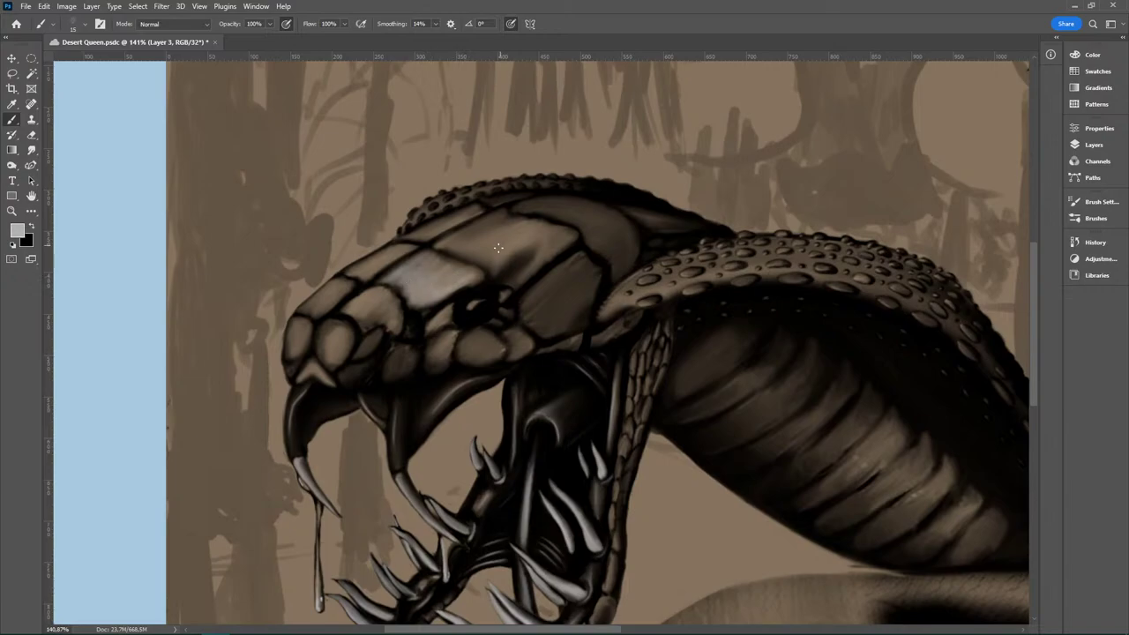
Step: Paint grey highlights on the large crown scale and the narrow scales along the top of the snake's snout
mouse_move(473, 254)
mouse_down()
mouse_move(496, 242)
mouse_move(462, 253)
mouse_move(494, 234)
mouse_up()
key(ctrl+z)
mouse_move(444, 239)
mouse_down()
mouse_move(502, 233)
mouse_move(486, 253)
mouse_move(493, 264)
mouse_up()
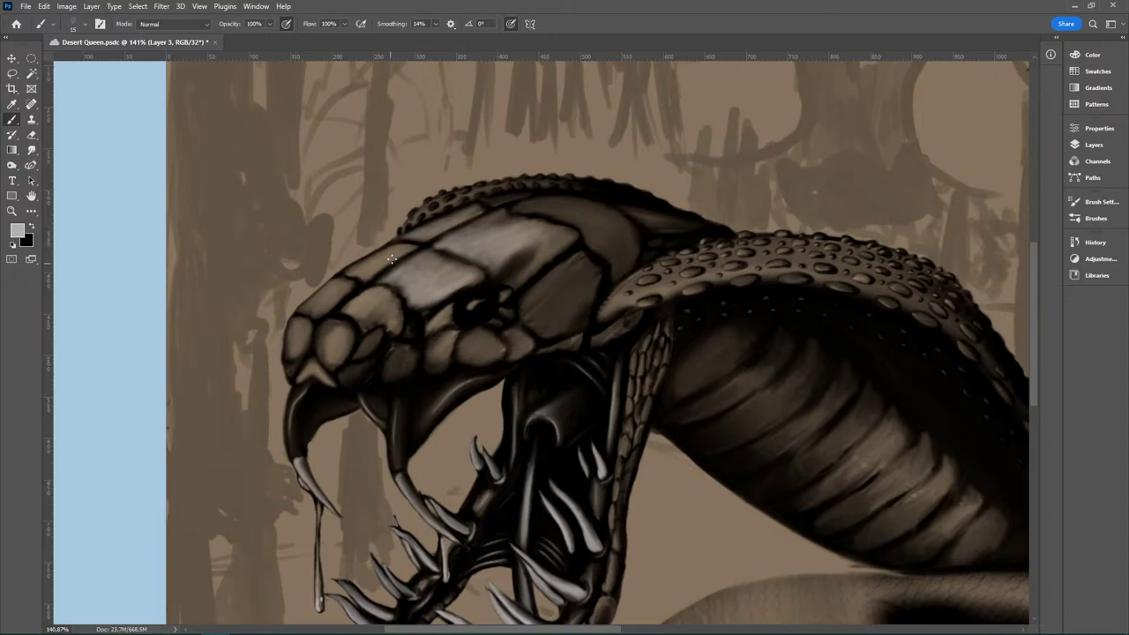
drag(384, 250, 356, 265)
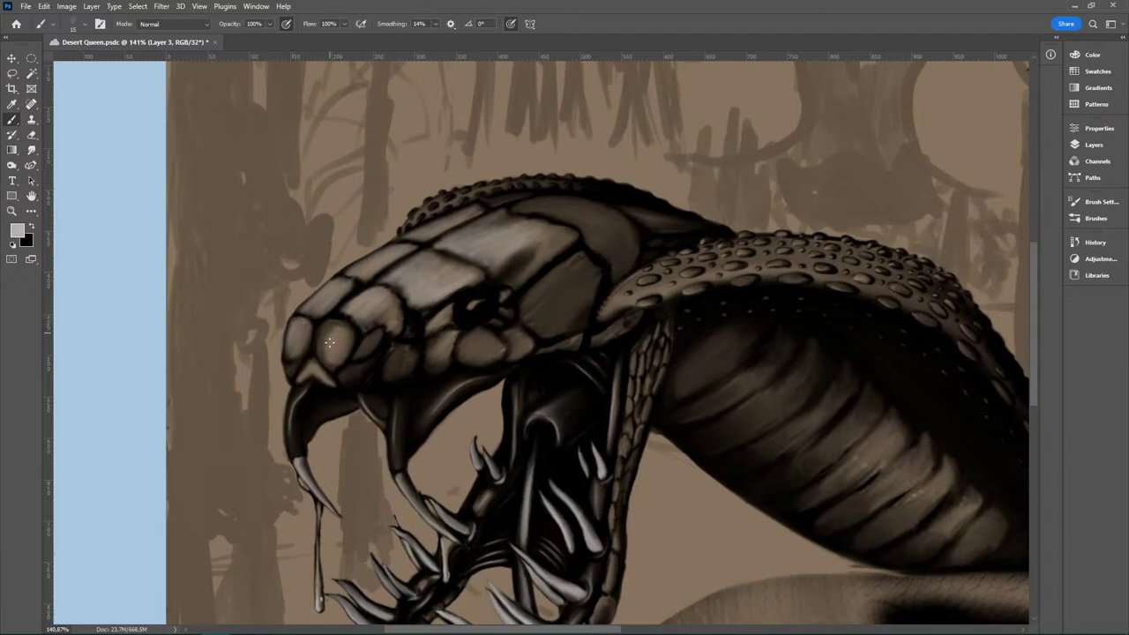
Step: Highlight the scales at the tip of the snout and the cheek scales behind and below the eye in grey
mouse_move(323, 343)
mouse_down()
mouse_move(319, 326)
mouse_move(348, 327)
mouse_up()
mouse_move(303, 373)
mouse_down()
mouse_move(308, 364)
mouse_move(334, 385)
mouse_up()
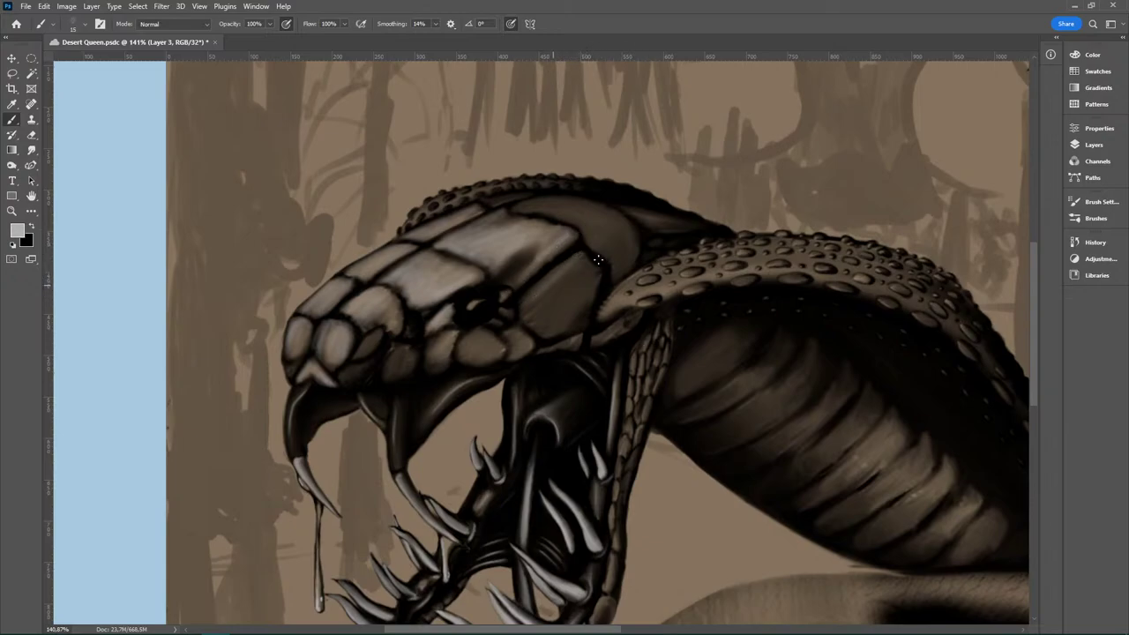
drag(598, 260, 569, 287)
mouse_move(478, 341)
mouse_down()
mouse_move(503, 351)
mouse_move(471, 345)
mouse_move(474, 354)
mouse_move(529, 346)
mouse_up()
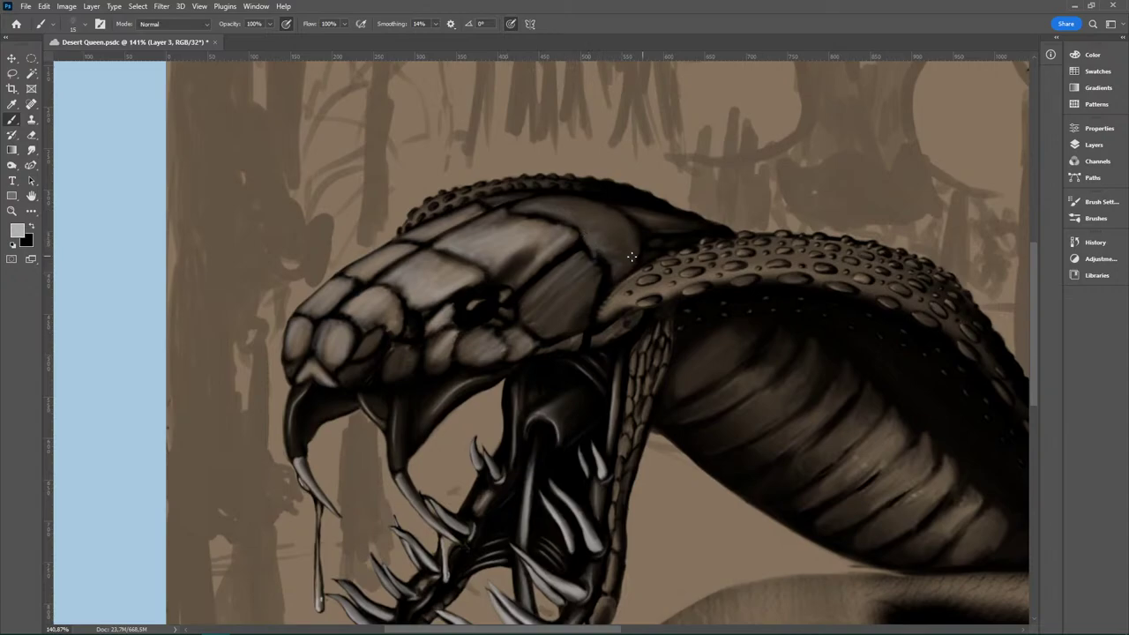
Step: Paint small grey highlights on the raised bumps of the hood nearest the snake's head, using a smaller brush
key(ctrl)
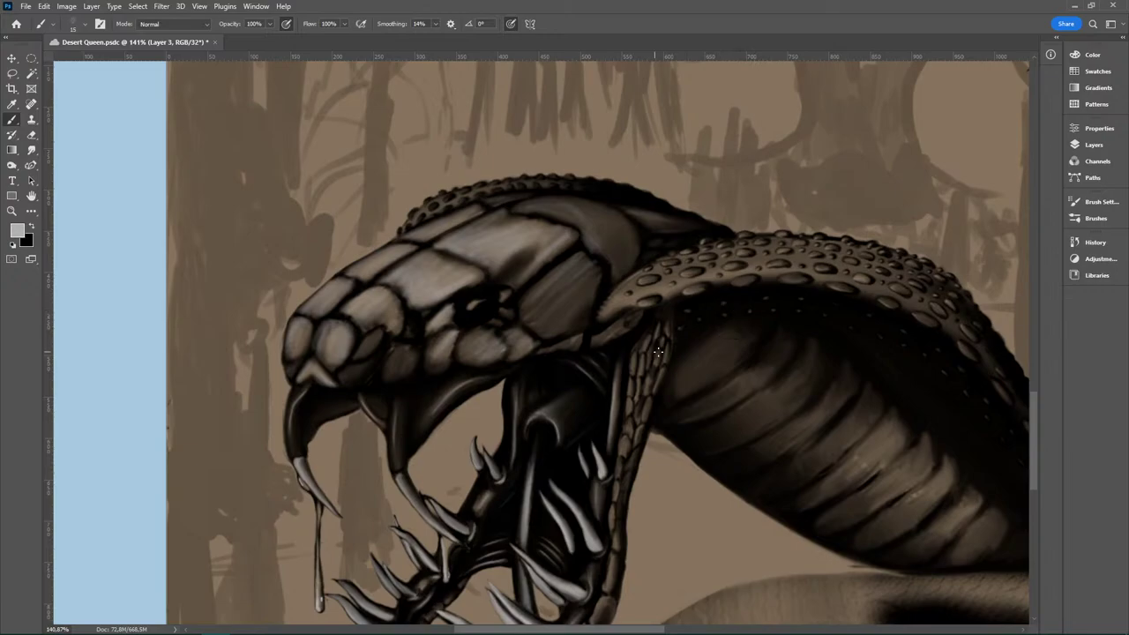
scroll(696, 327, up, 3)
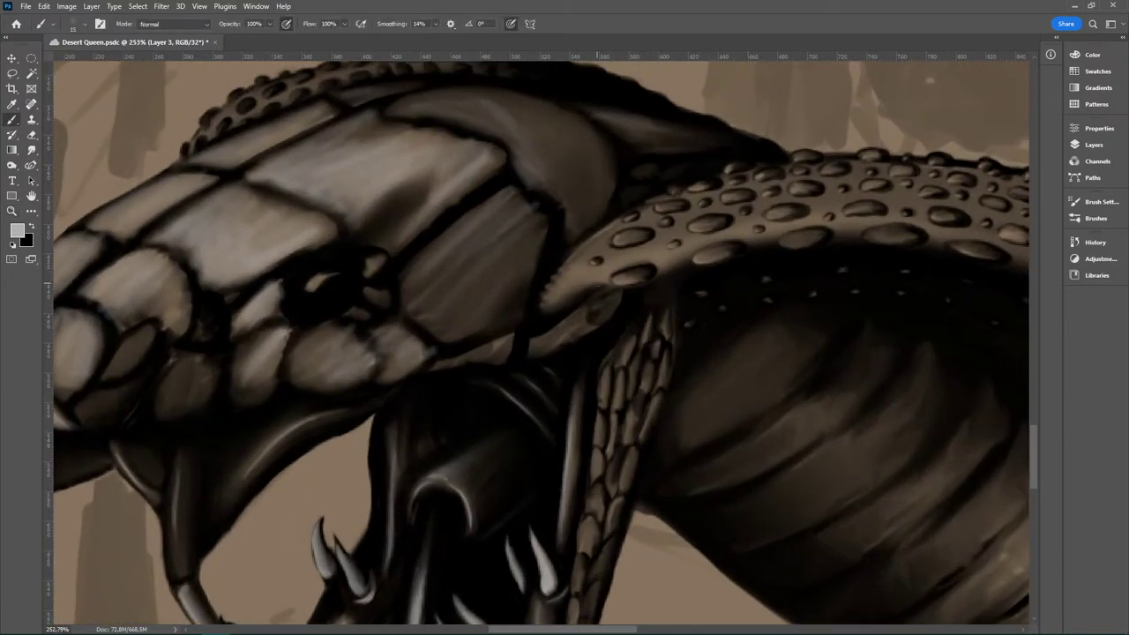
mouse_move(621, 280)
mouse_down()
mouse_move(642, 276)
mouse_move(619, 274)
mouse_up()
mouse_move(697, 258)
mouse_down()
mouse_move(741, 249)
mouse_move(768, 208)
mouse_move(710, 225)
mouse_up()
drag(617, 238, 626, 241)
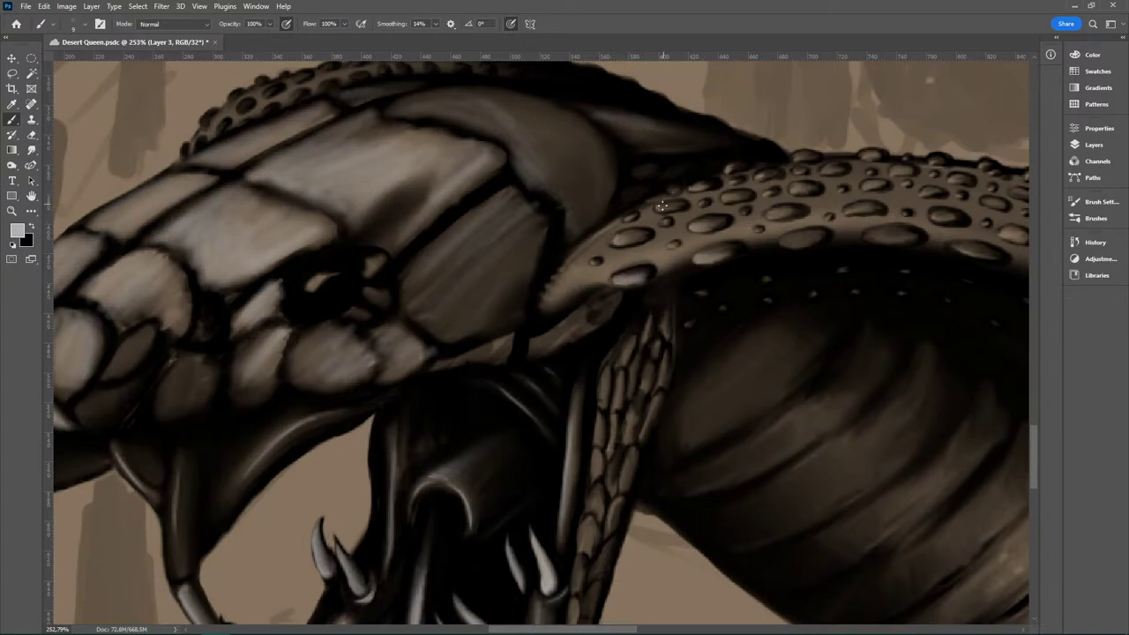
drag(658, 205, 667, 208)
mouse_move(753, 179)
mouse_down()
mouse_move(803, 155)
mouse_move(798, 187)
mouse_up()
drag(869, 157, 879, 154)
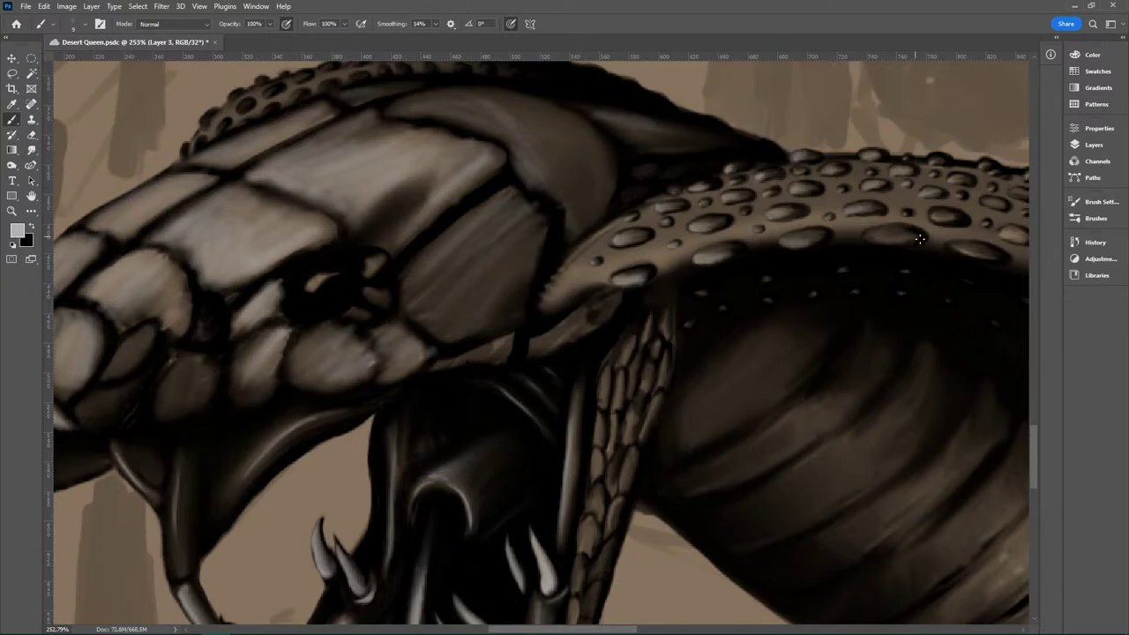
drag(861, 233, 900, 232)
Step: Continue the grey highlights on the raised bumps along the hood's curve and down the neck toward the woman
drag(870, 390, 725, 402)
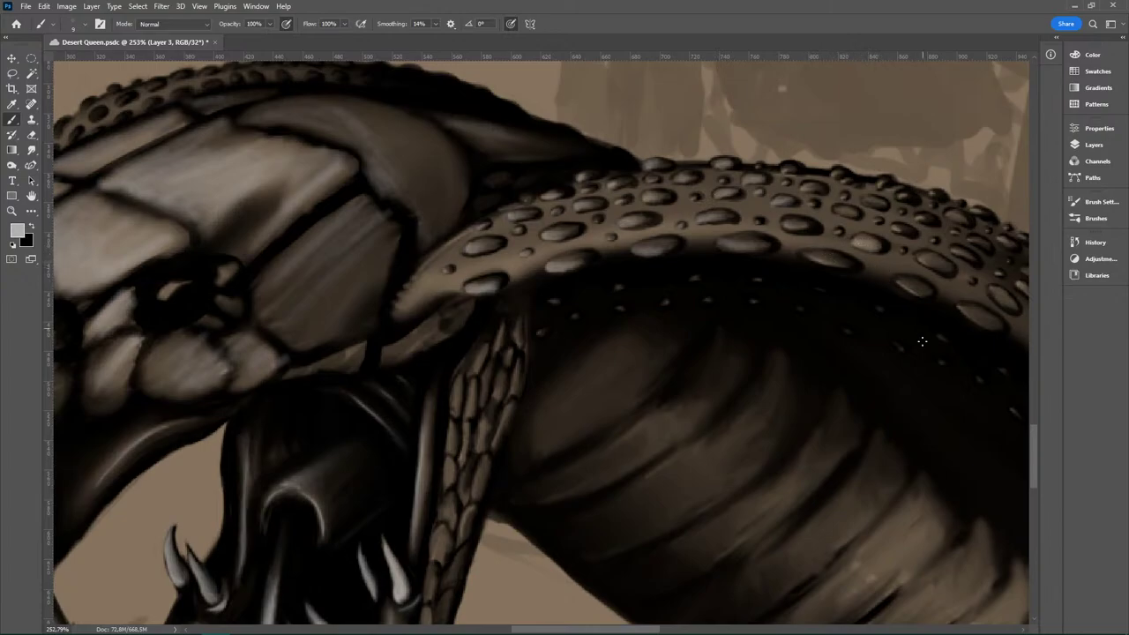
drag(872, 353, 646, 316)
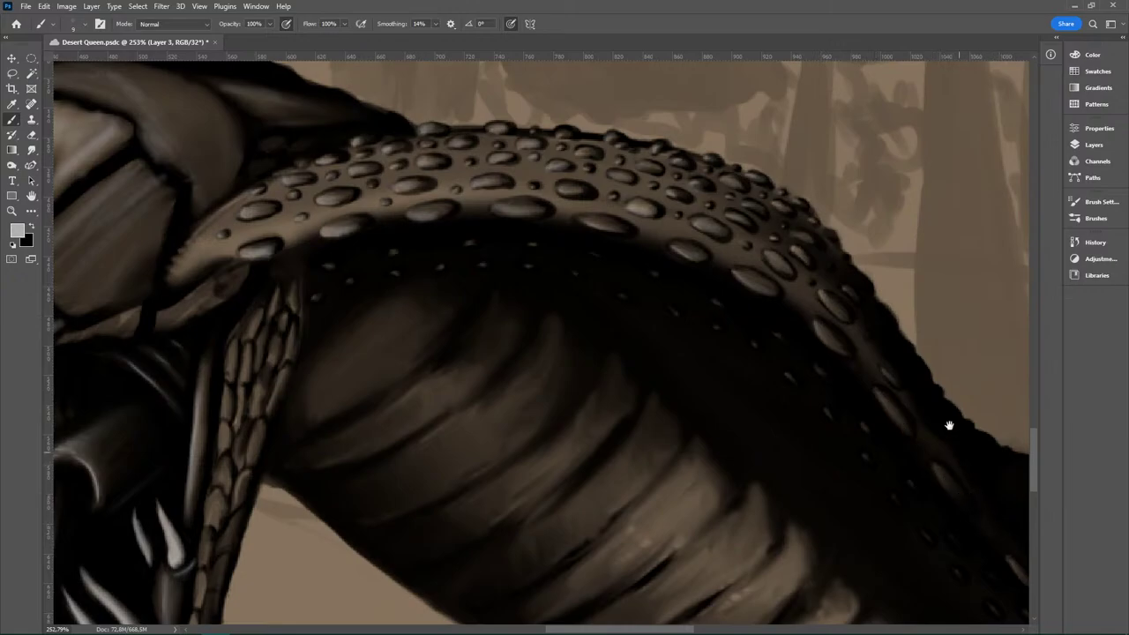
drag(950, 426, 752, 278)
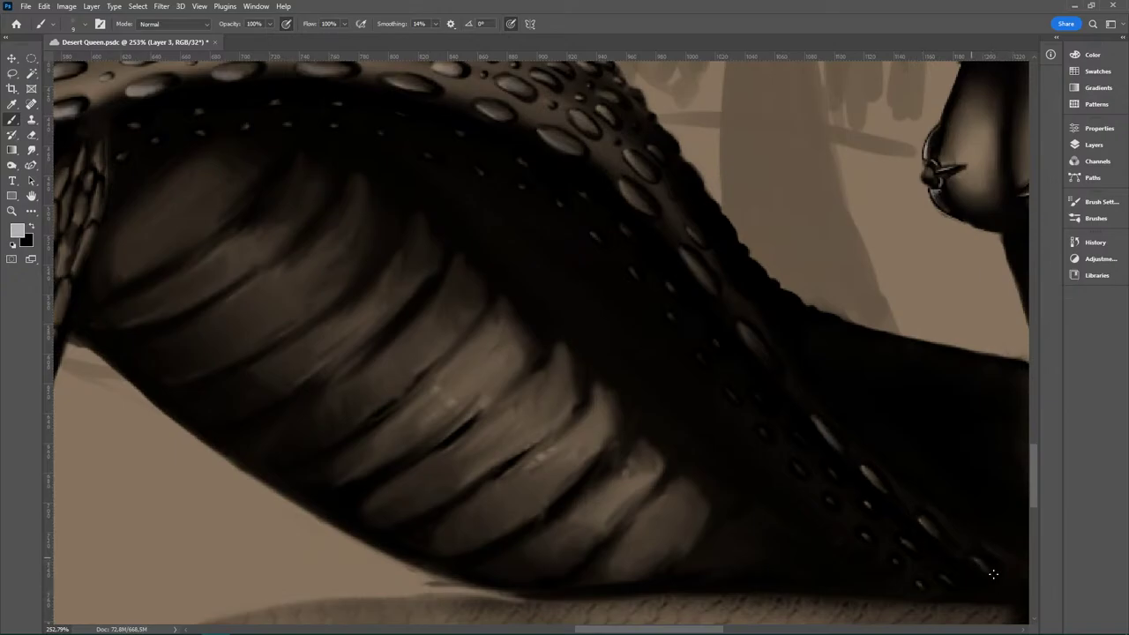
drag(381, 237, 619, 381)
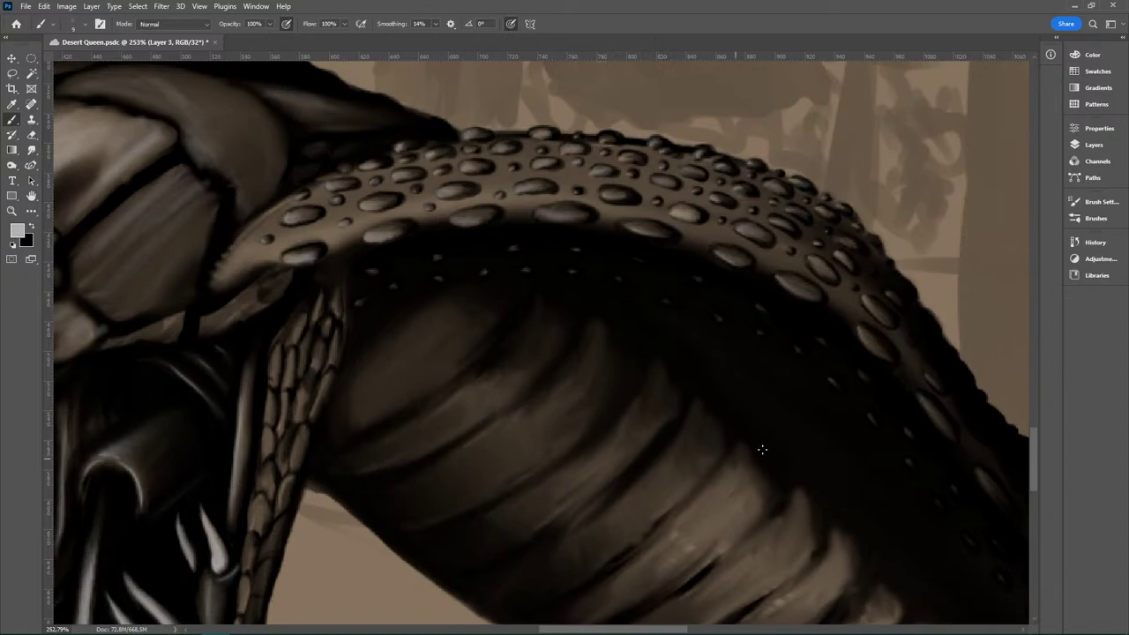
key(z)
drag(769, 492, 627, 438)
drag(841, 541, 803, 499)
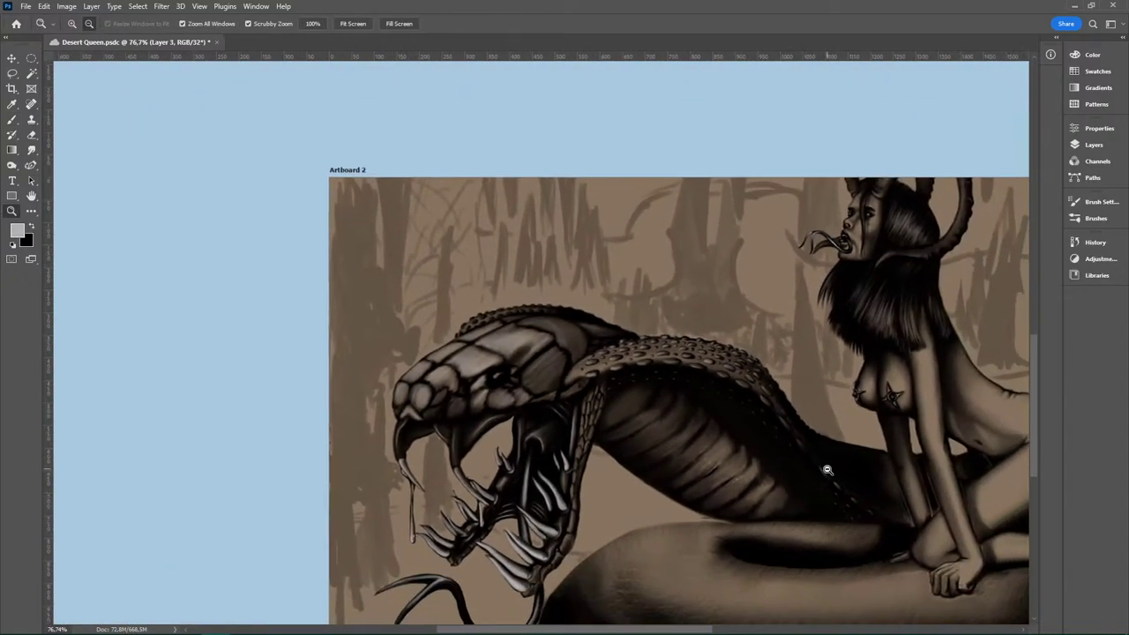
Step: Blend the cheek scales behind and below the snake's eye with the Mixer Brush and save the document
drag(802, 569, 746, 461)
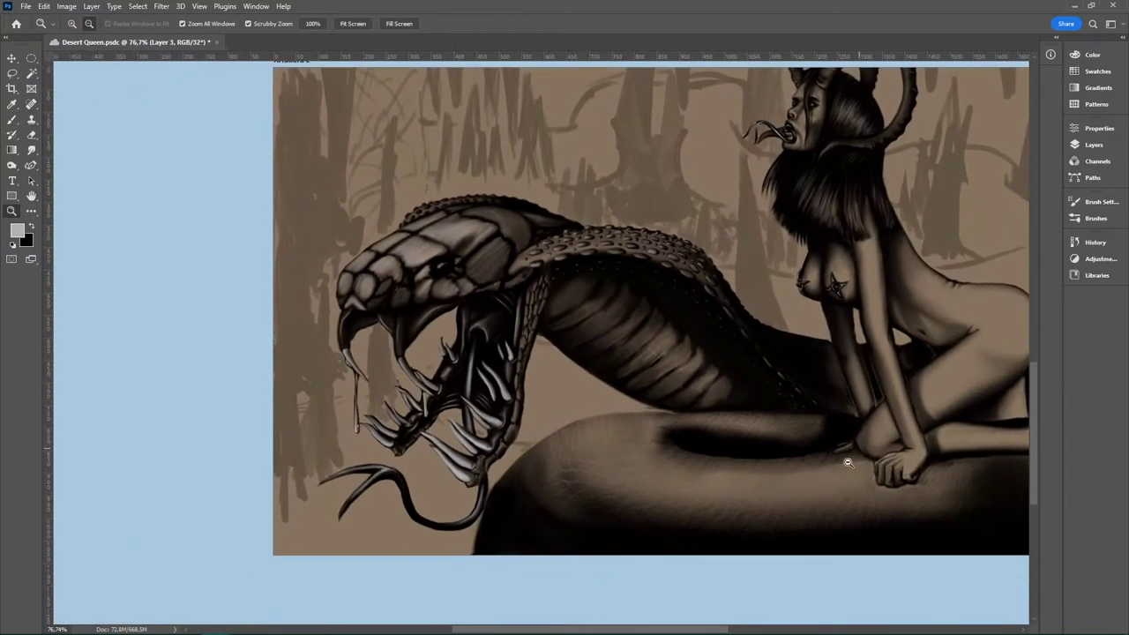
scroll(738, 503, down, 3)
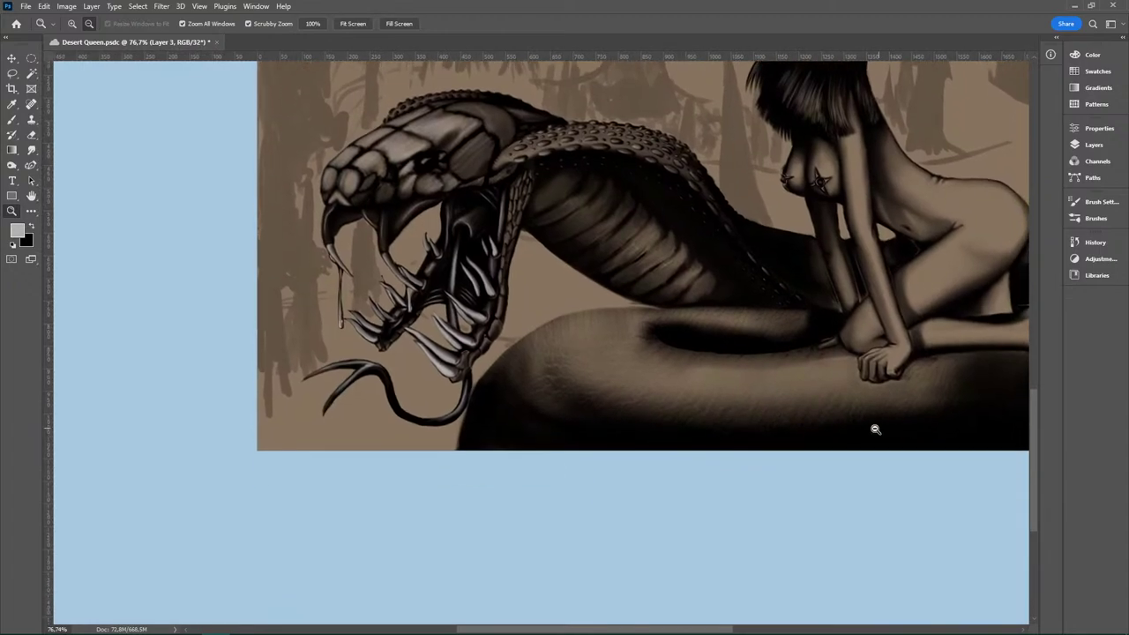
scroll(875, 429, down, 3)
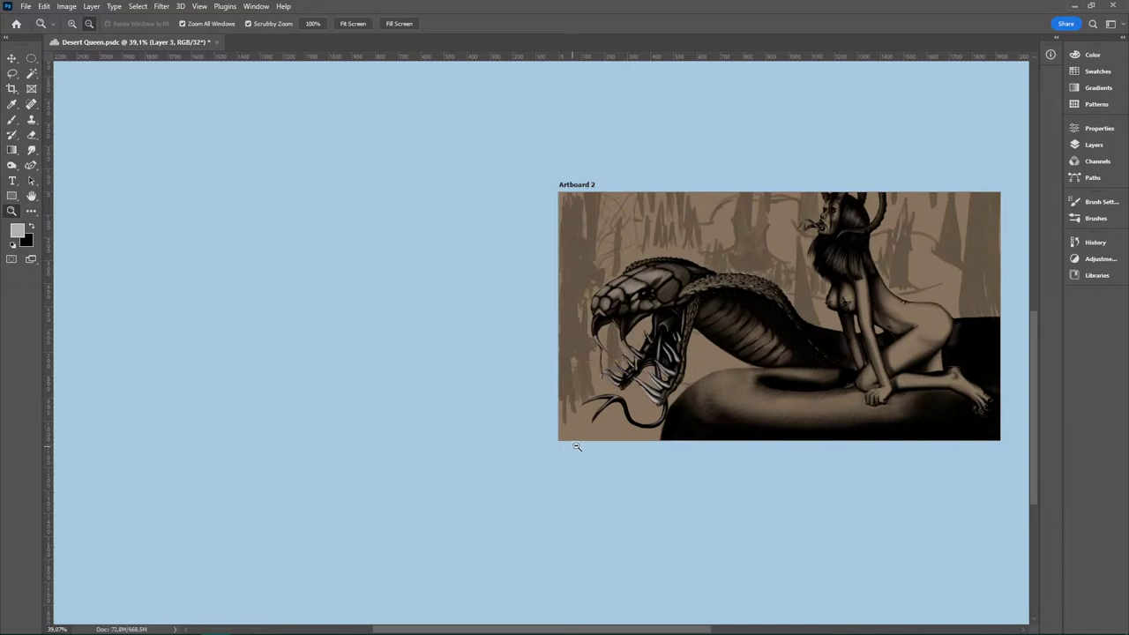
drag(713, 489, 538, 440)
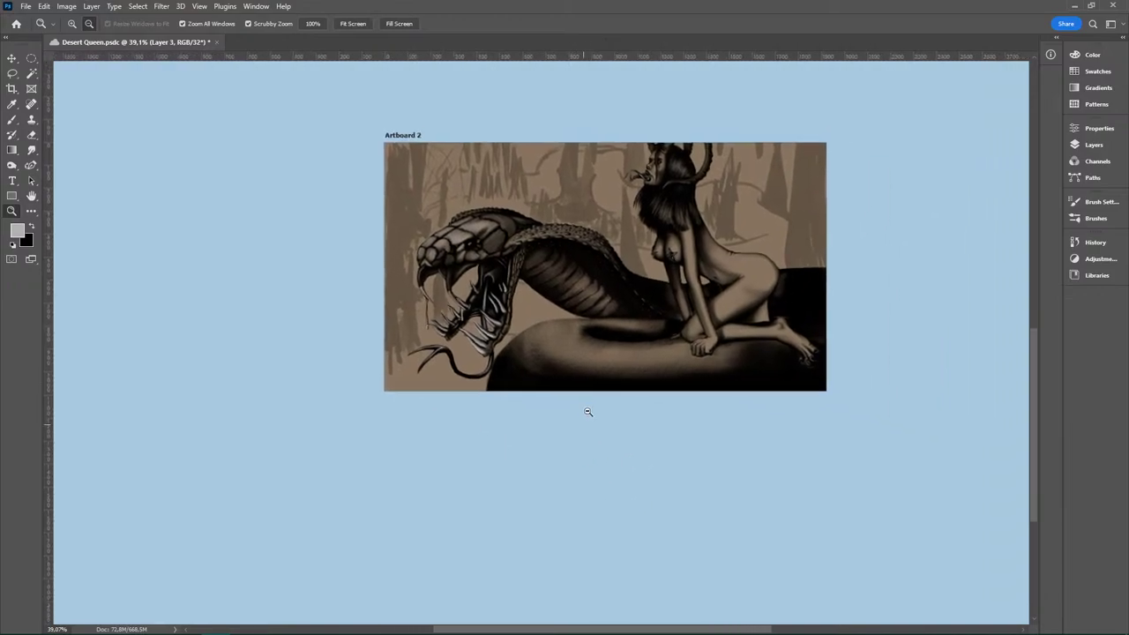
drag(510, 285, 577, 324)
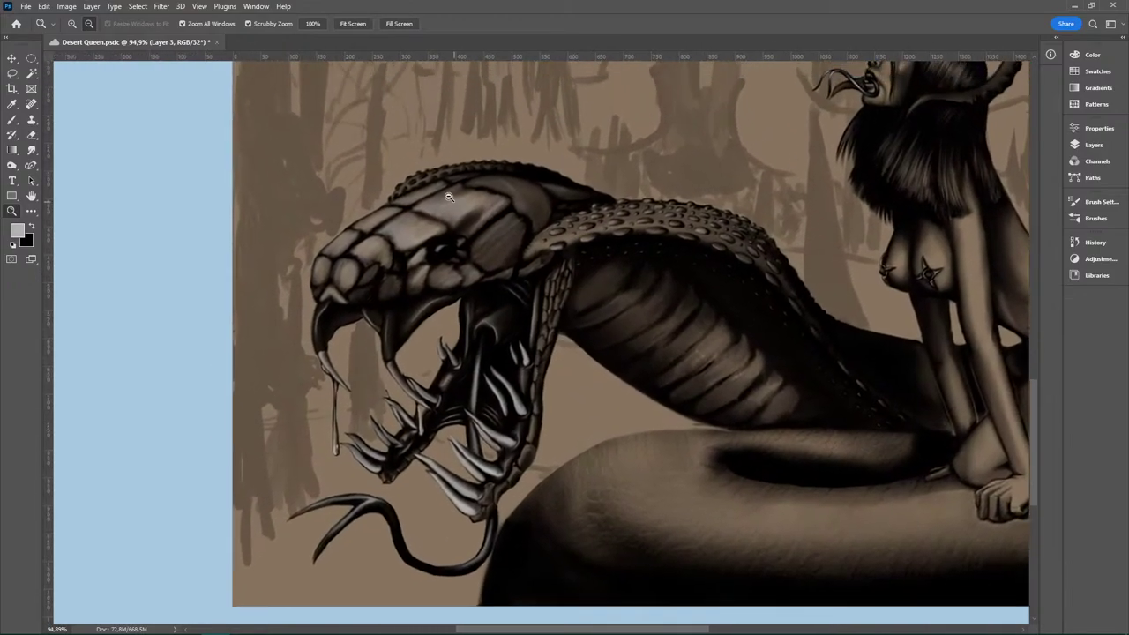
scroll(449, 198, up, 2)
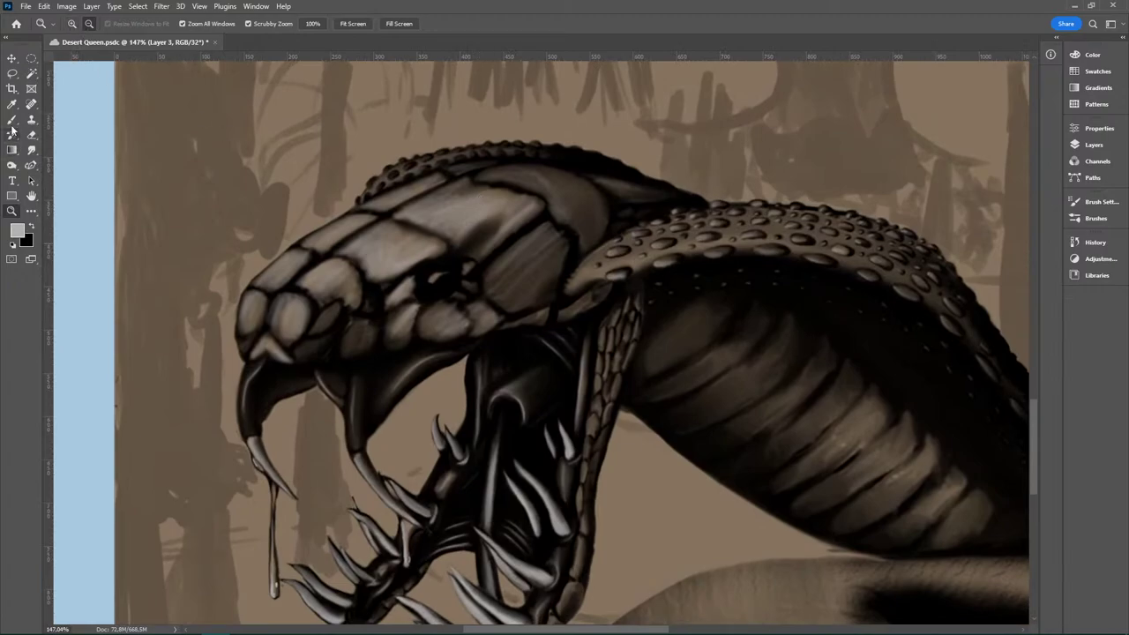
mouse_move(12, 121)
mouse_down()
mouse_move(61, 164)
mouse_move(61, 154)
mouse_up()
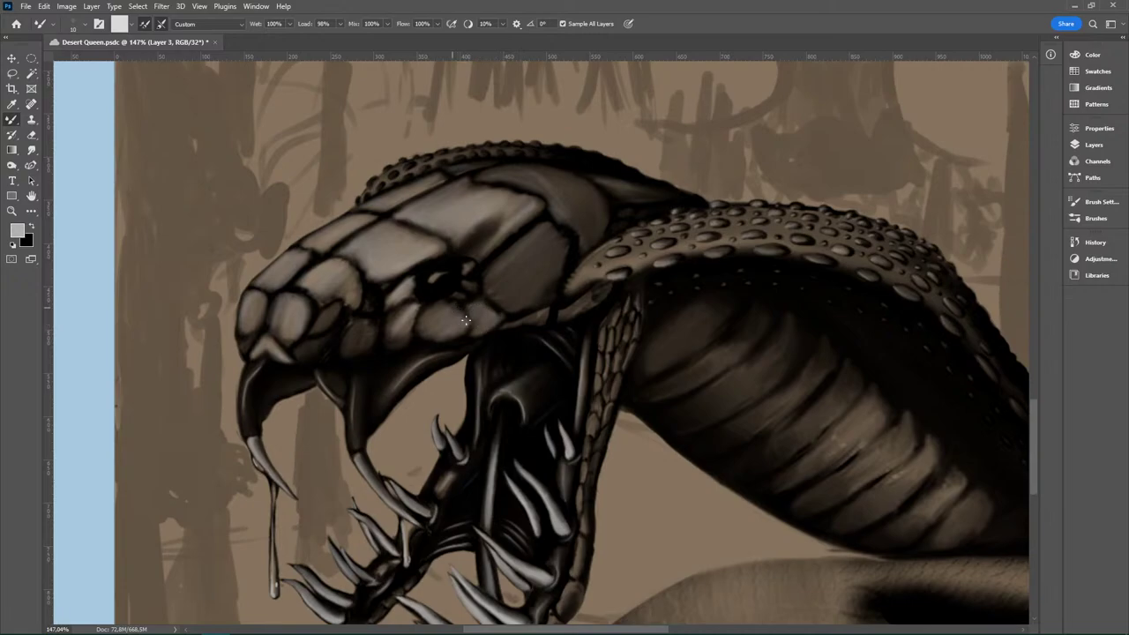
key(ctrl+s)
Step: Try small light grey strokes on the snake's eye with the Brush tool and undo them
drag(345, 403, 276, 182)
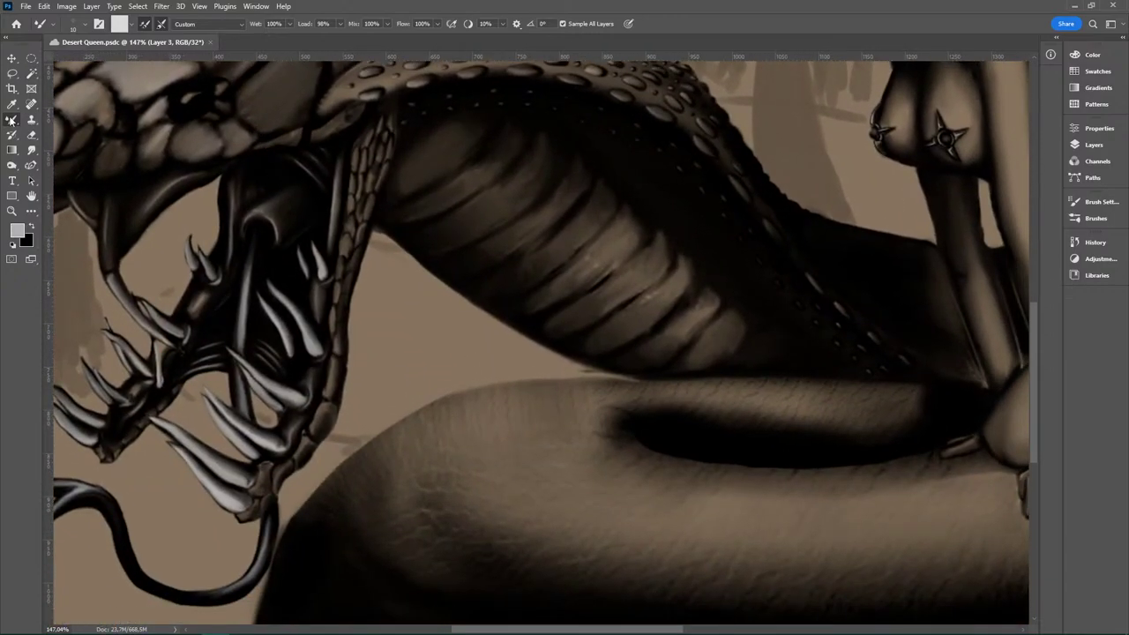
right_click(12, 119)
click(61, 119)
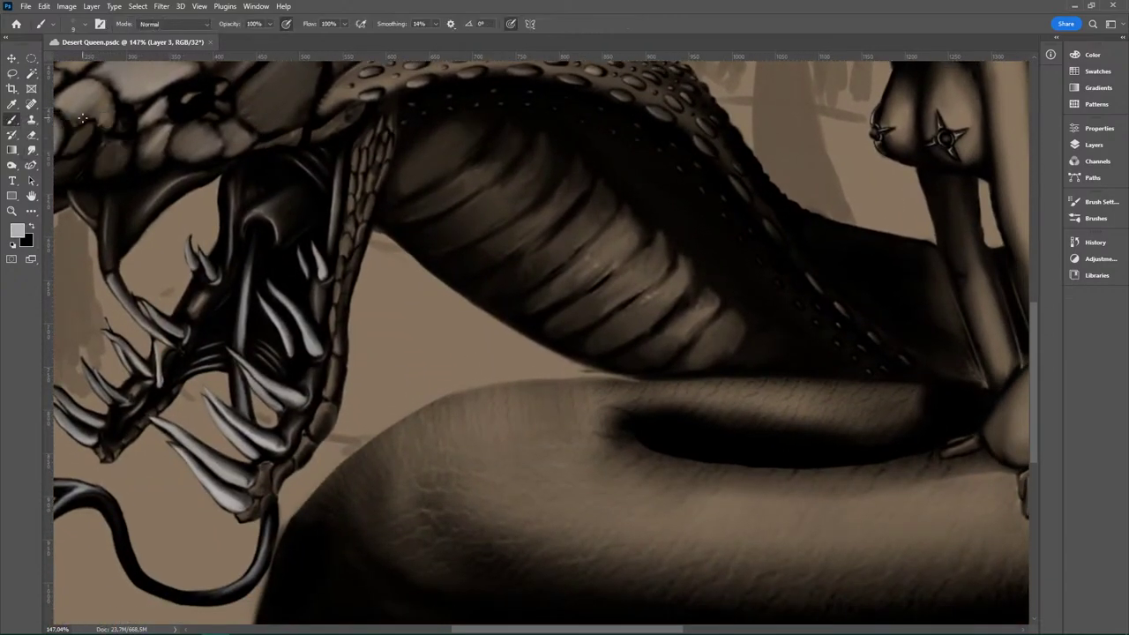
drag(502, 196, 531, 272)
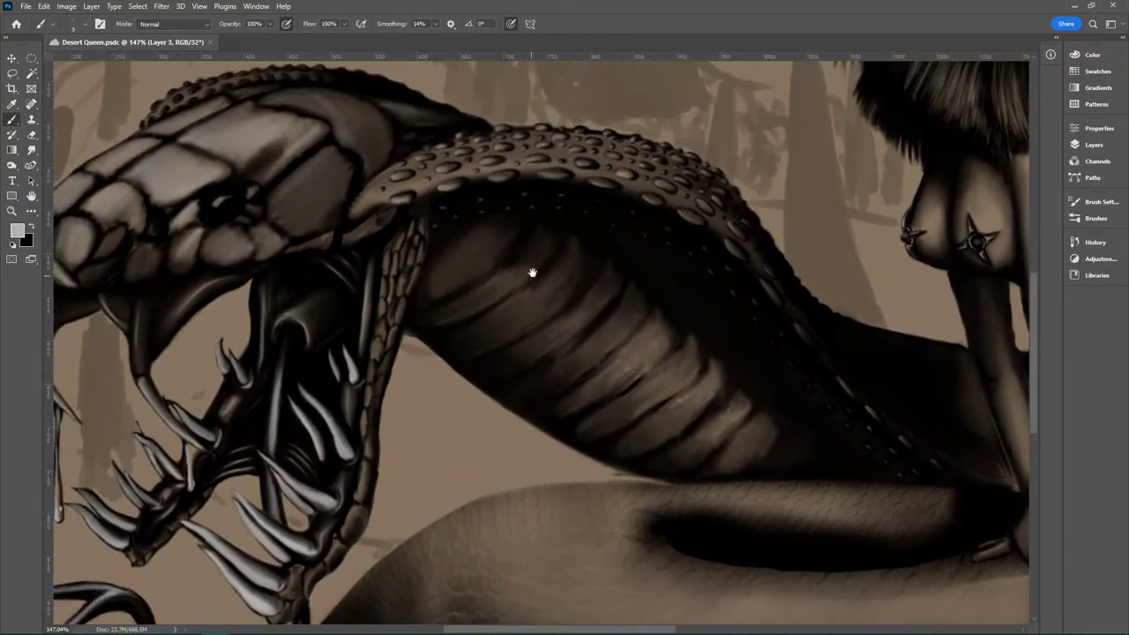
drag(474, 347, 585, 379)
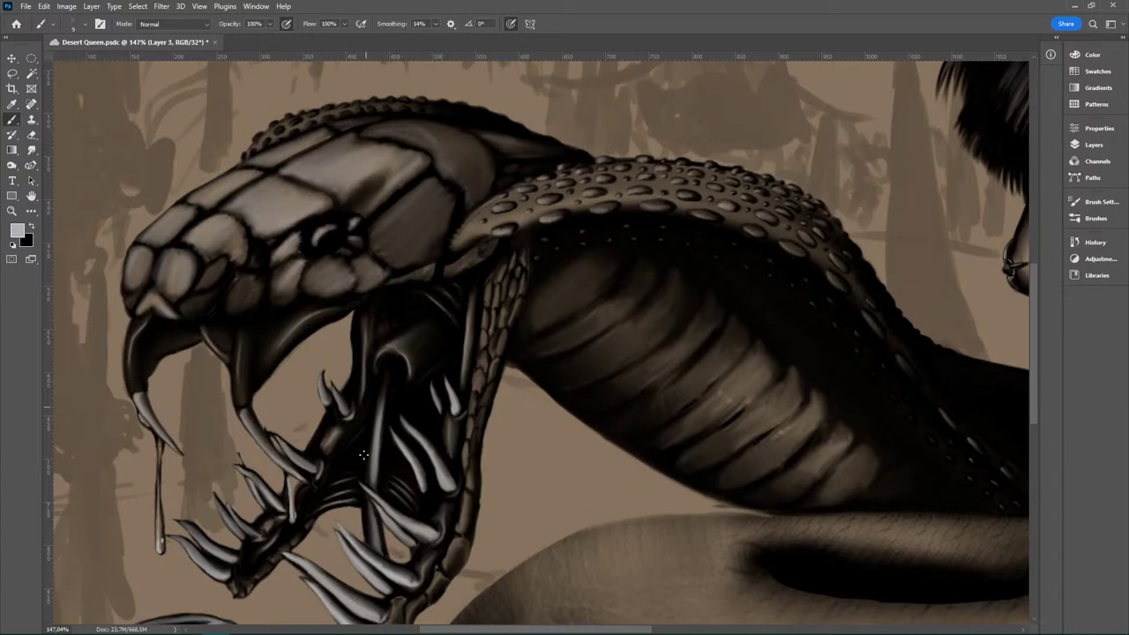
key(ctrl+z)
key(ctrl+z)
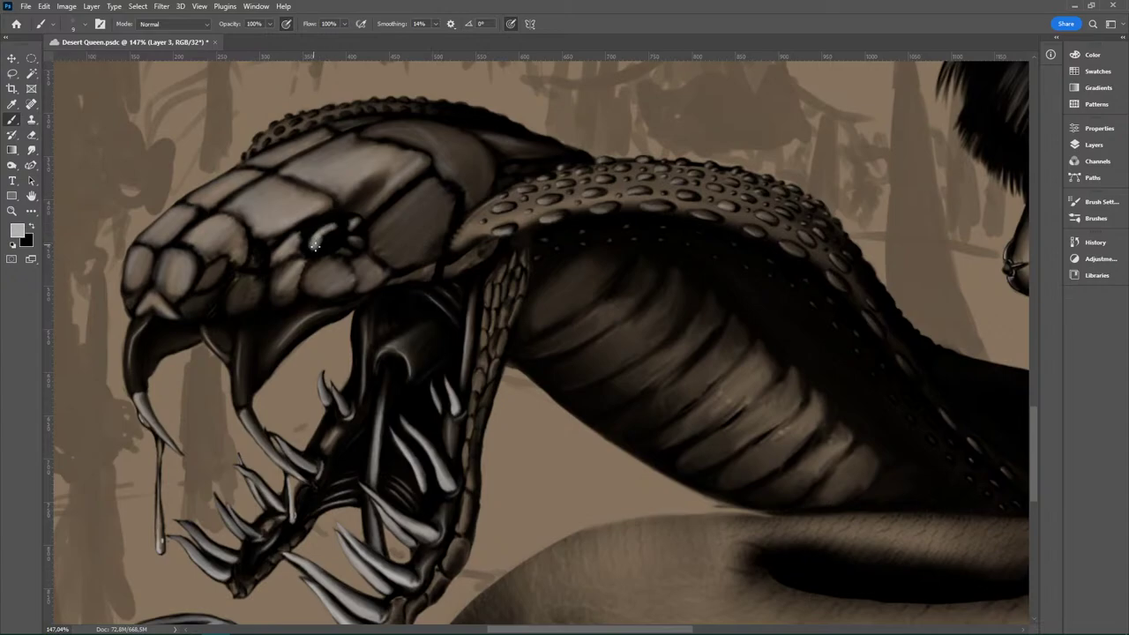
key(ctrl+z)
key(ctrl+z)
Step: Try painting a light grey iris around the dark pupil of the snake's eye with the textured brush
drag(318, 231, 331, 231)
drag(681, 471, 643, 482)
mouse_move(755, 460)
mouse_down()
mouse_move(712, 441)
mouse_move(674, 378)
mouse_up()
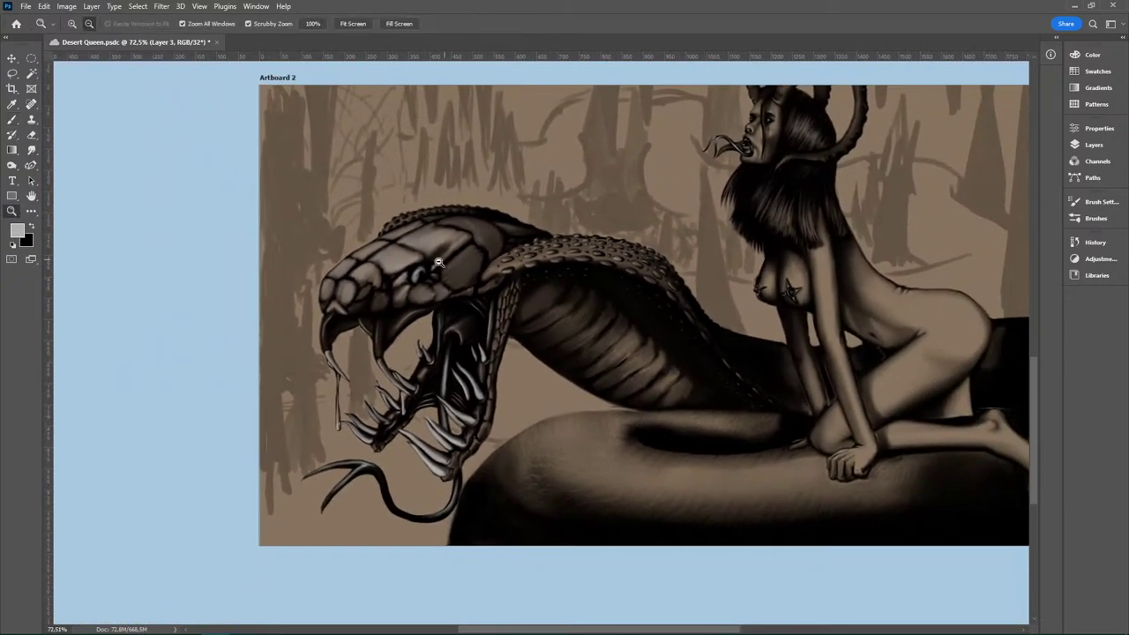
drag(432, 274, 474, 253)
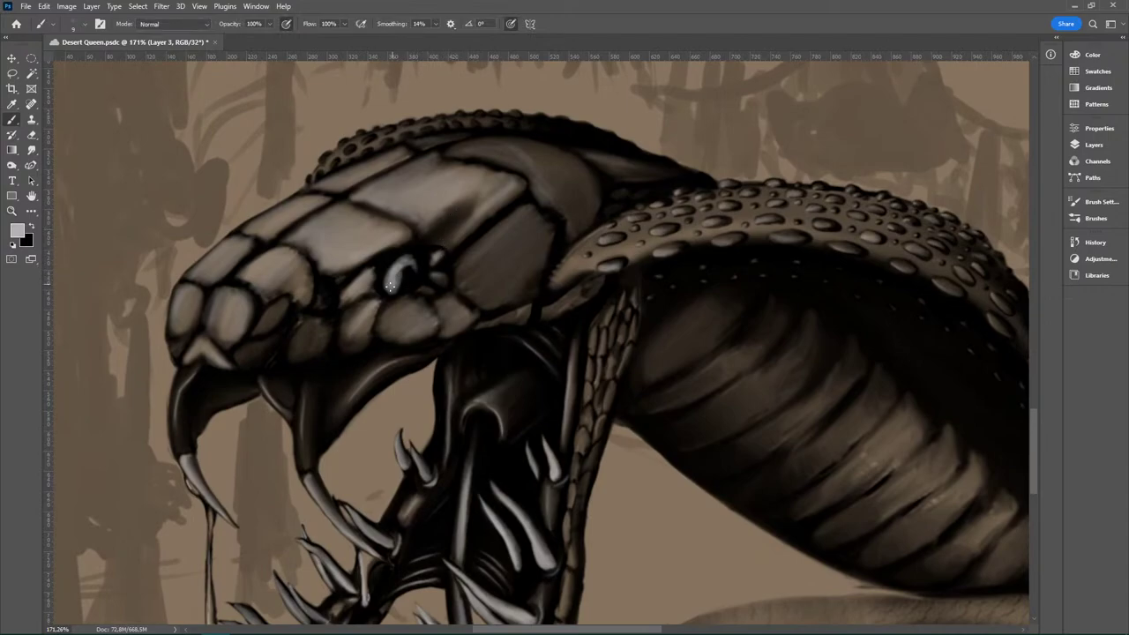
drag(390, 282, 400, 257)
key(ctrl+z)
scroll(627, 402, down, 5)
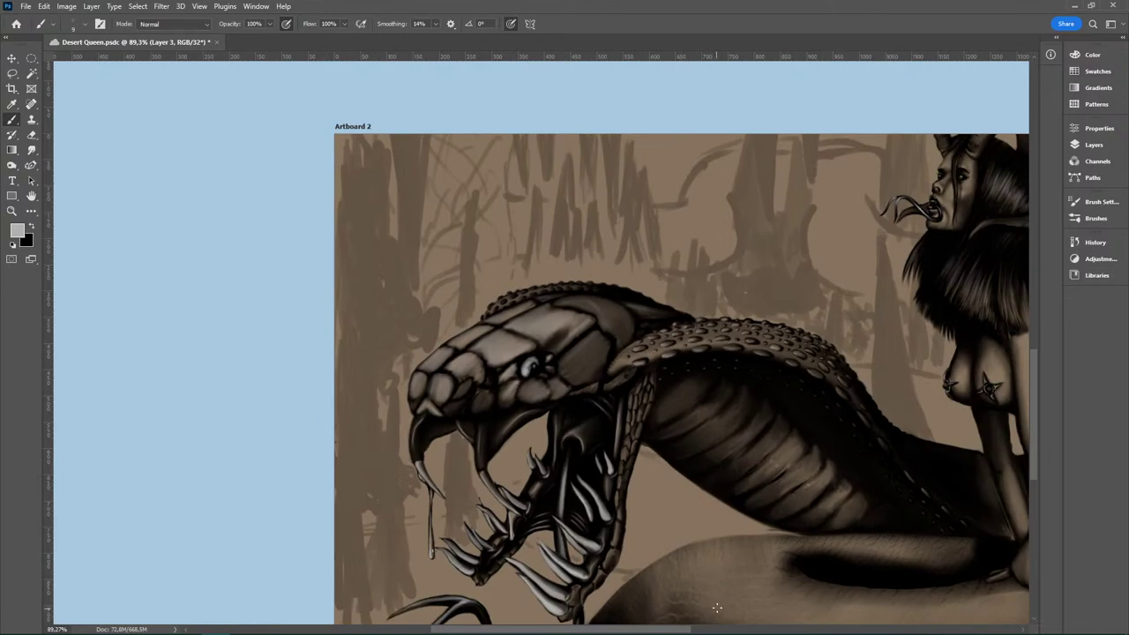
scroll(535, 372, up, 5)
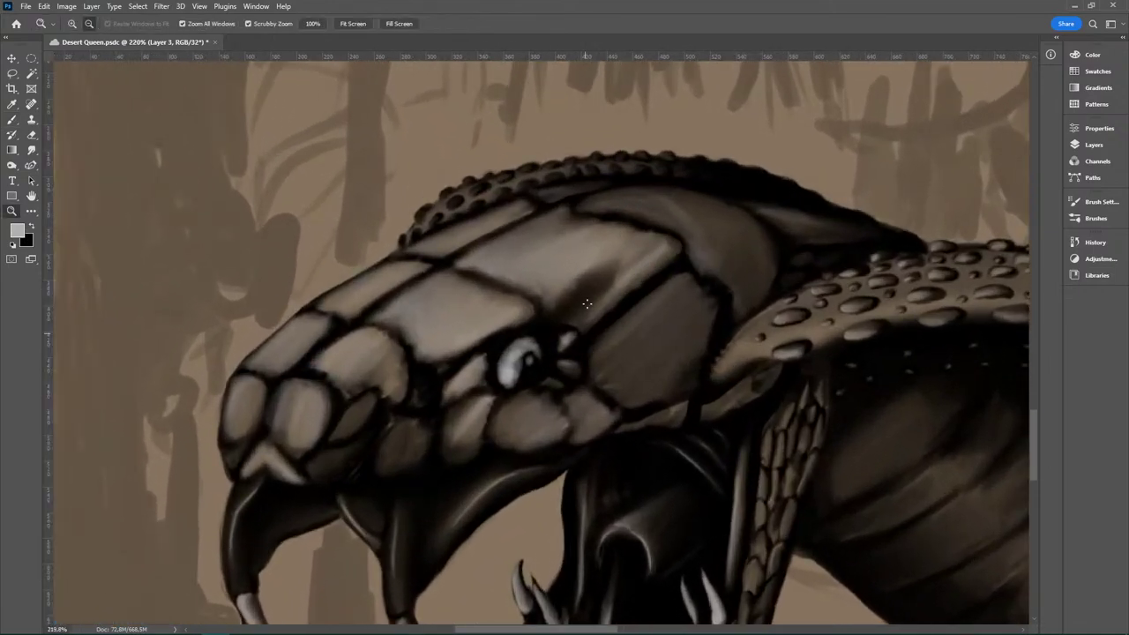
Step: Try blending the grey iris with the Mixer Brush, and undo the paint on the snake's eye
right_click(11, 117)
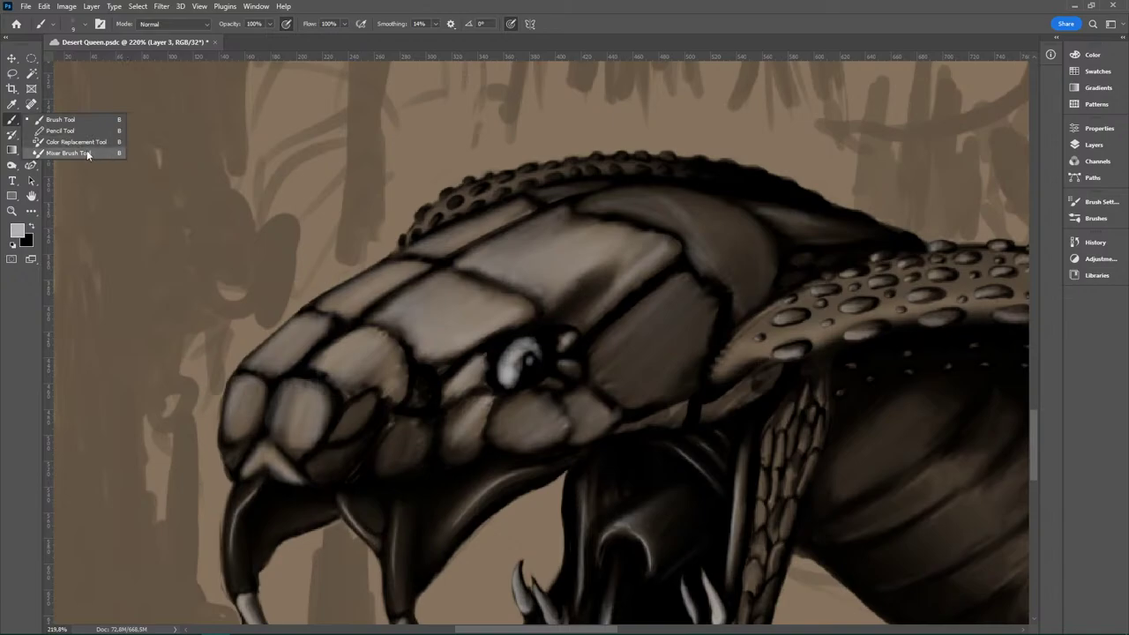
click(87, 152)
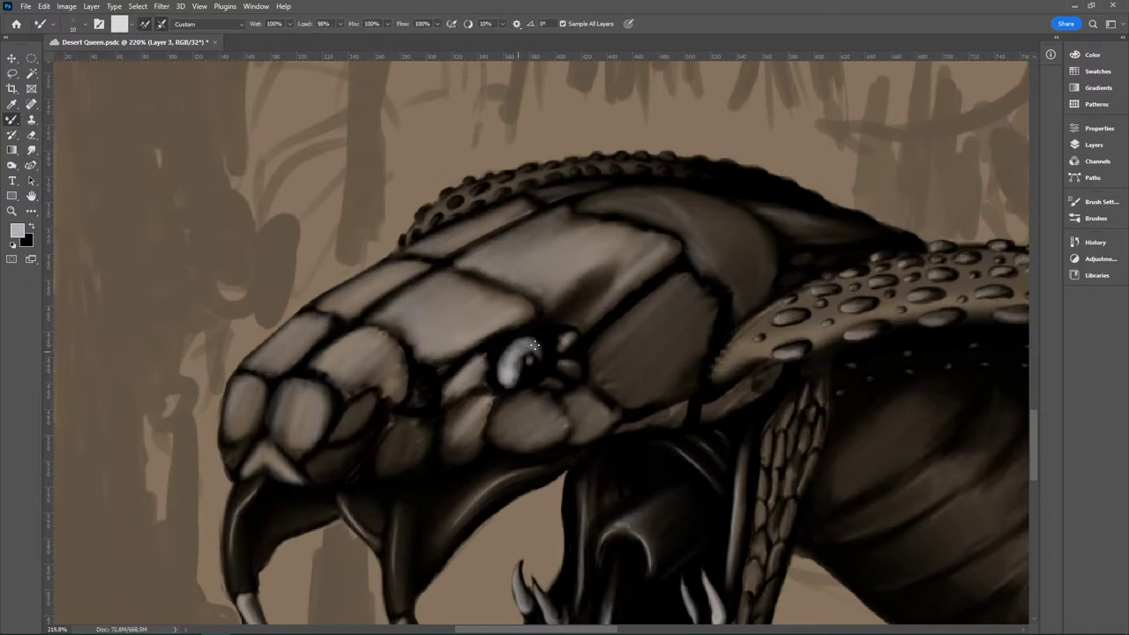
key(ctrl+z)
key(ctrl+z)
key(ctrl+z)
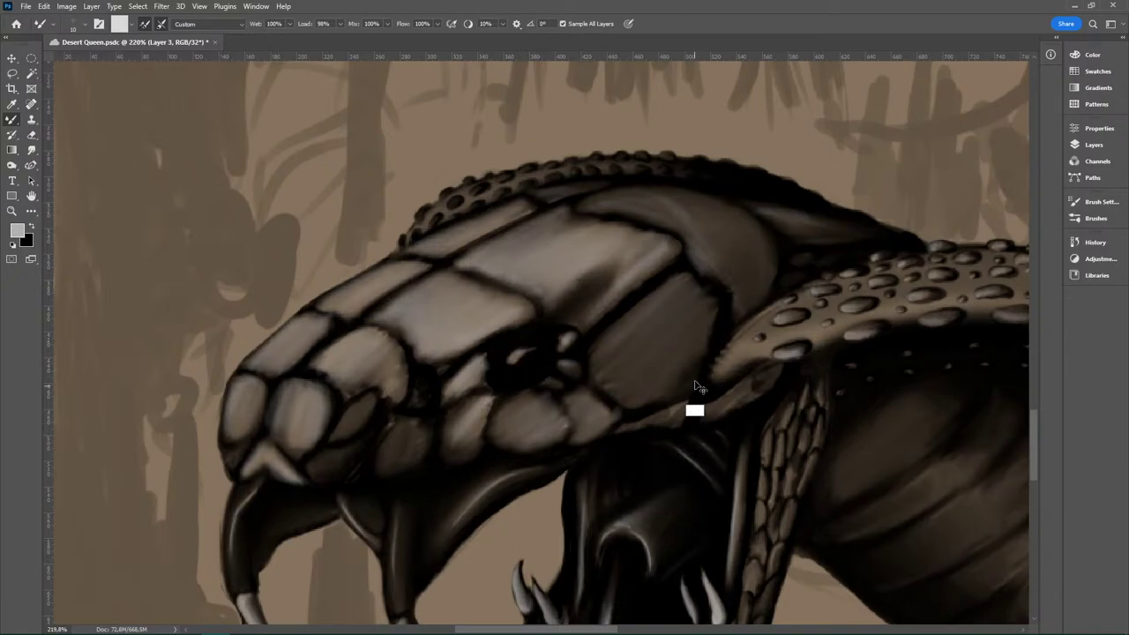
Step: Paint a light grey crescent in the snake's eye using the Brush tool with a solid round tip
right_click(13, 120)
click(61, 119)
click(83, 27)
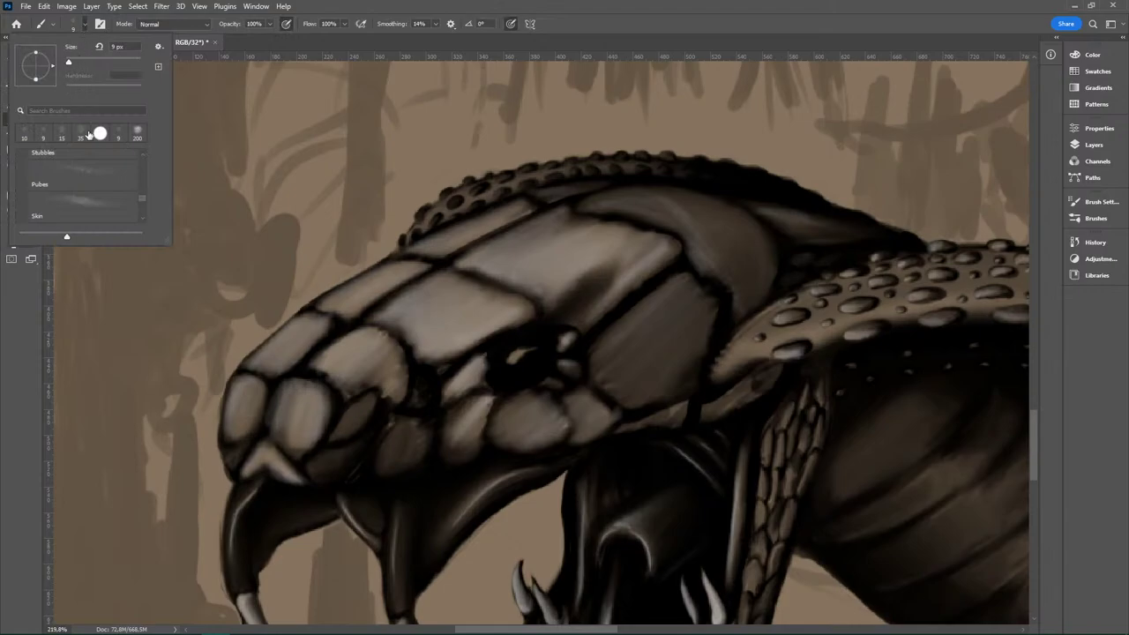
click(99, 134)
click(84, 25)
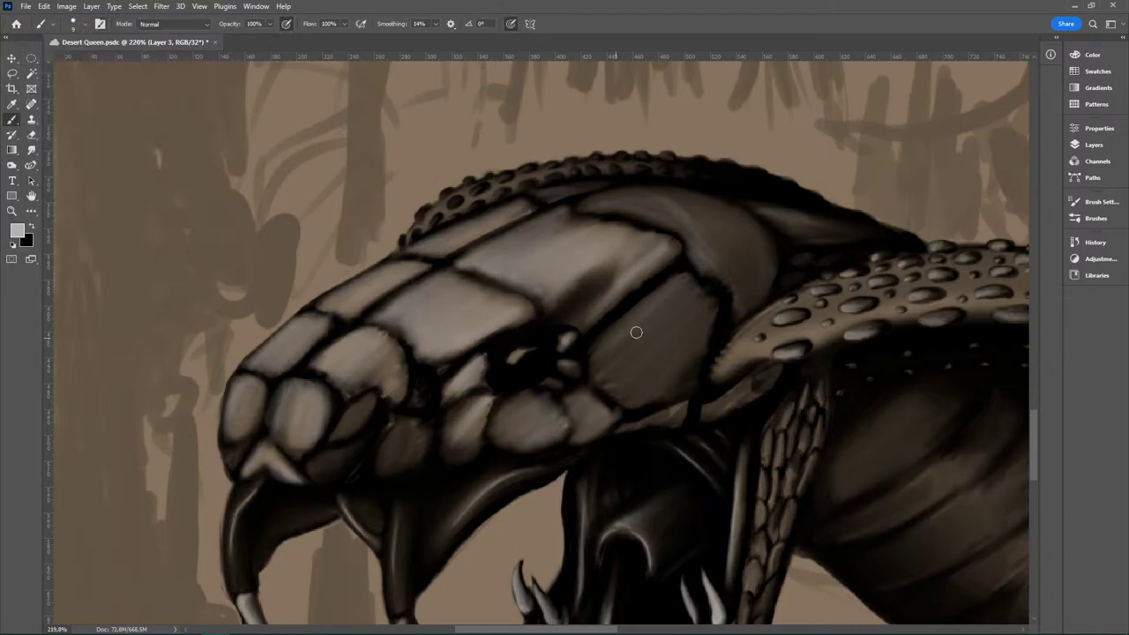
drag(512, 360, 539, 346)
key(ctrl+z)
key(ctrl+z)
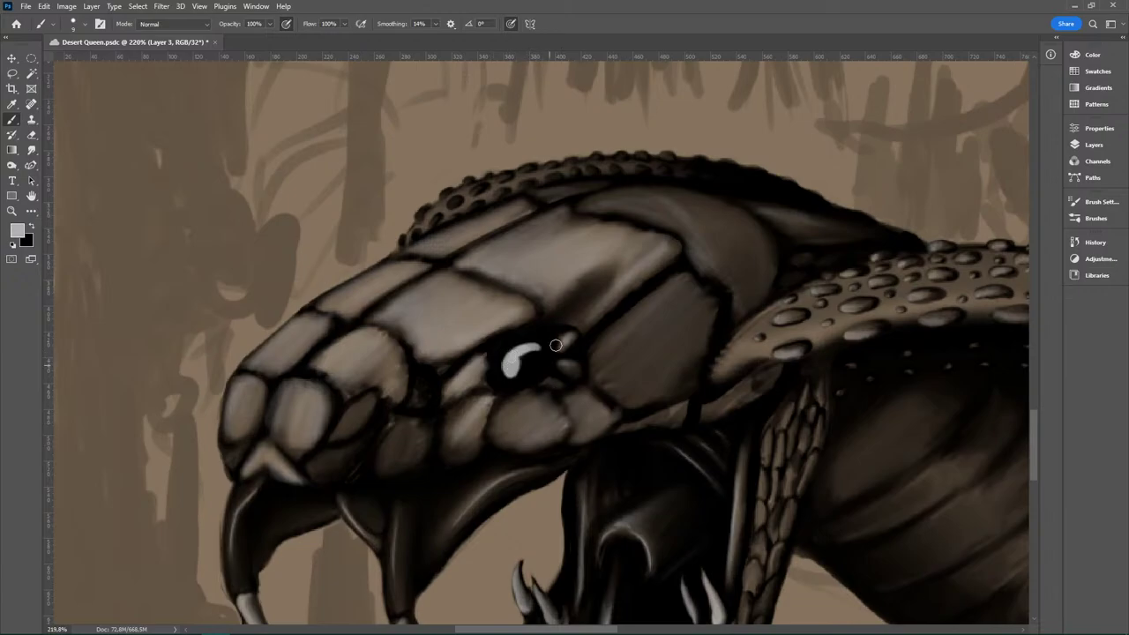
Step: Widen the light grey crescent along its outer edge and add grey around the black pupil
key(ctrl)
mouse_move(520, 352)
mouse_down()
mouse_move(513, 381)
mouse_move(515, 353)
mouse_up()
mouse_move(506, 371)
mouse_down()
mouse_move(509, 382)
mouse_move(511, 367)
mouse_up()
drag(518, 352, 527, 354)
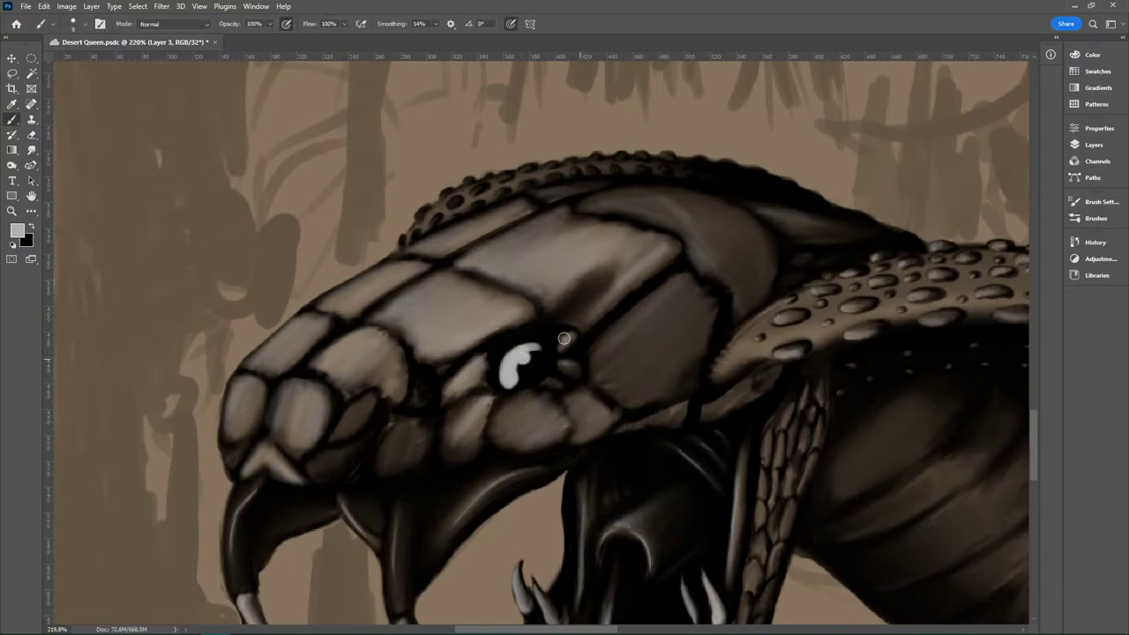
Step: Refine the upper end and inner edge of the eye's grey crescent using the Mixer Brush with a round tip
right_click(13, 123)
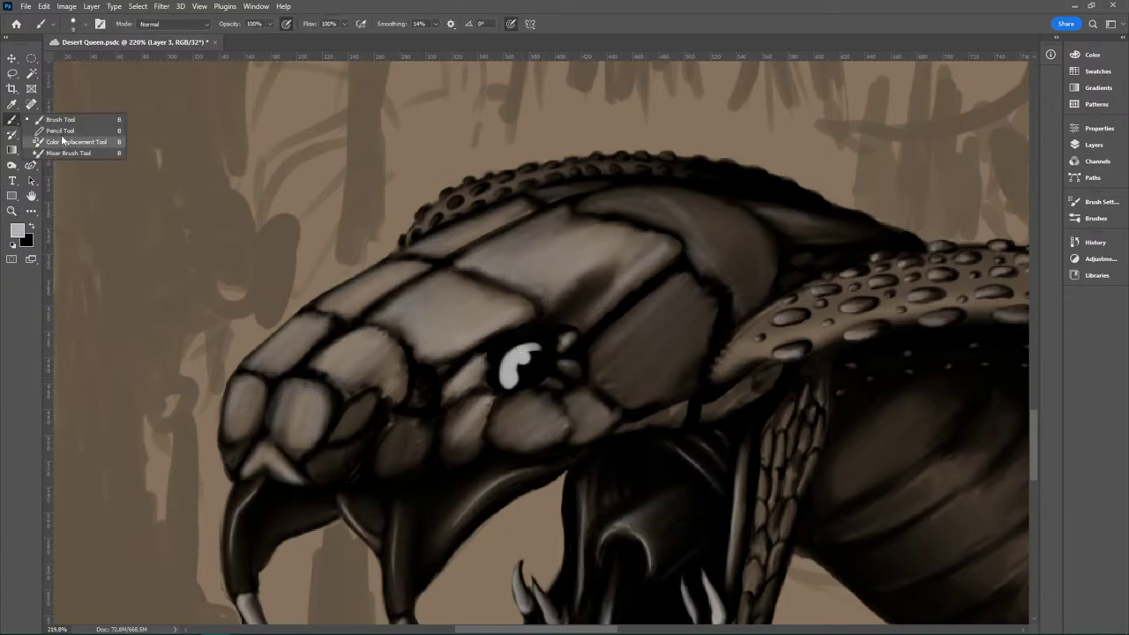
click(66, 148)
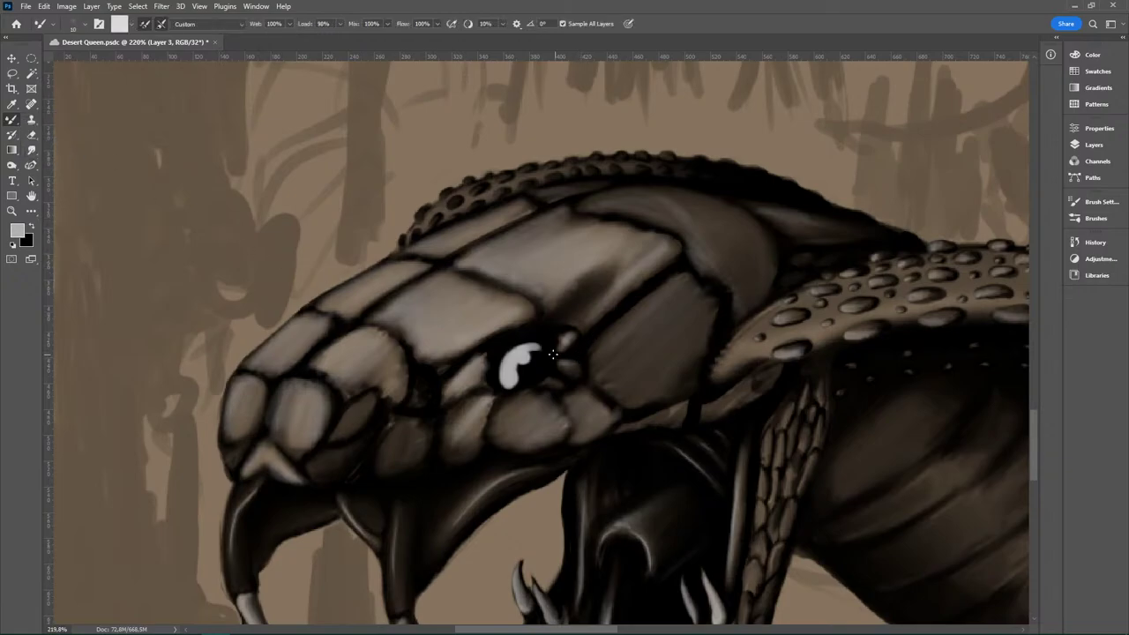
click(85, 26)
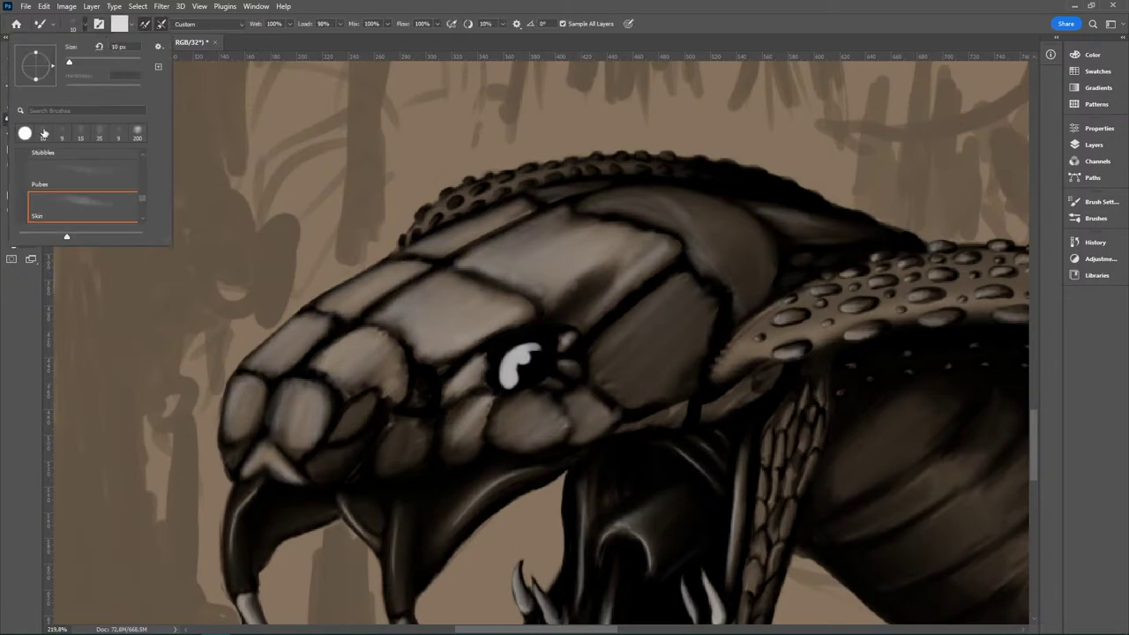
click(44, 132)
click(84, 26)
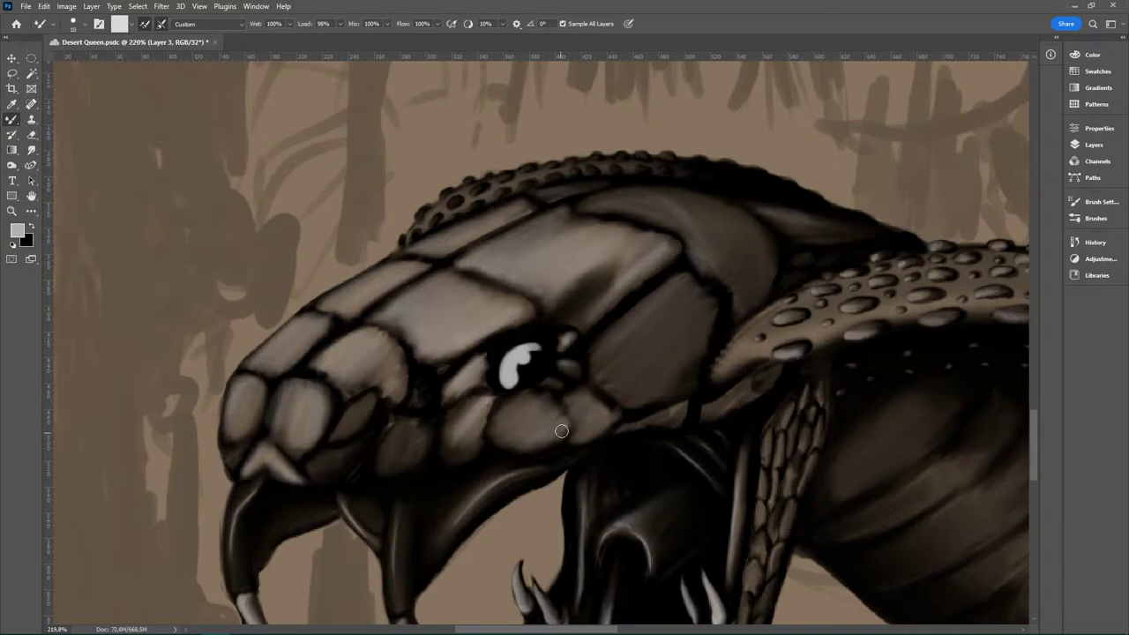
key(ctrl+plus)
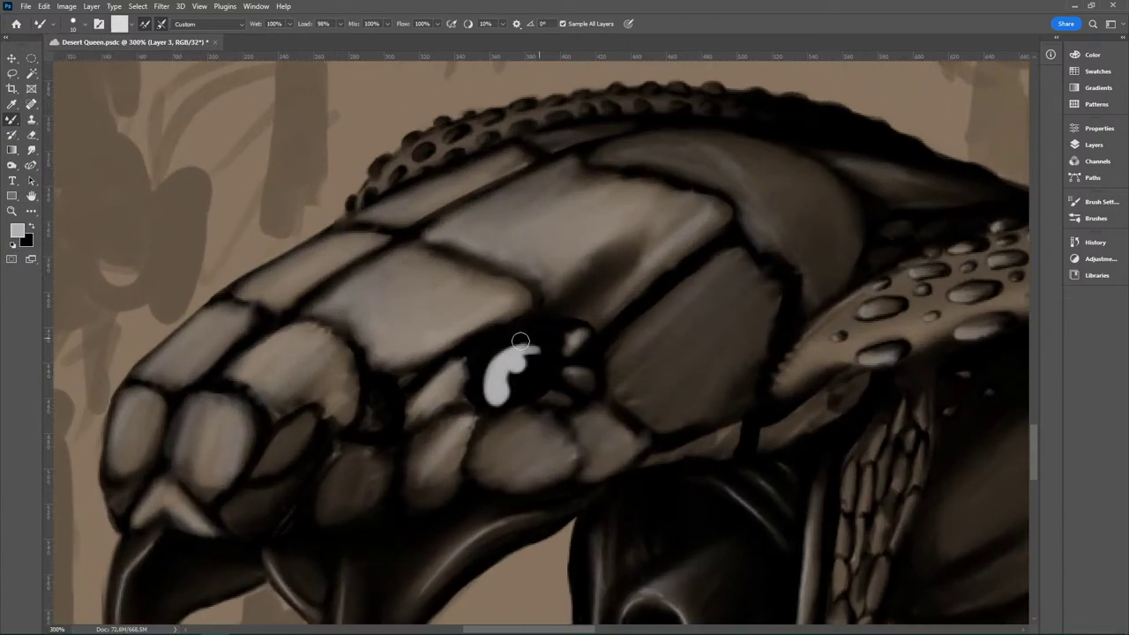
mouse_move(533, 352)
mouse_down()
mouse_move(555, 381)
mouse_move(555, 342)
mouse_move(542, 338)
mouse_move(551, 407)
mouse_move(536, 367)
mouse_move(552, 351)
mouse_move(539, 338)
mouse_move(554, 422)
mouse_move(529, 419)
mouse_move(512, 380)
mouse_up()
Step: Refine the pupil's edge against the light grey iris in black with the Brush tool, undoing unwanted strokes
right_click(14, 121)
click(66, 123)
click(31, 227)
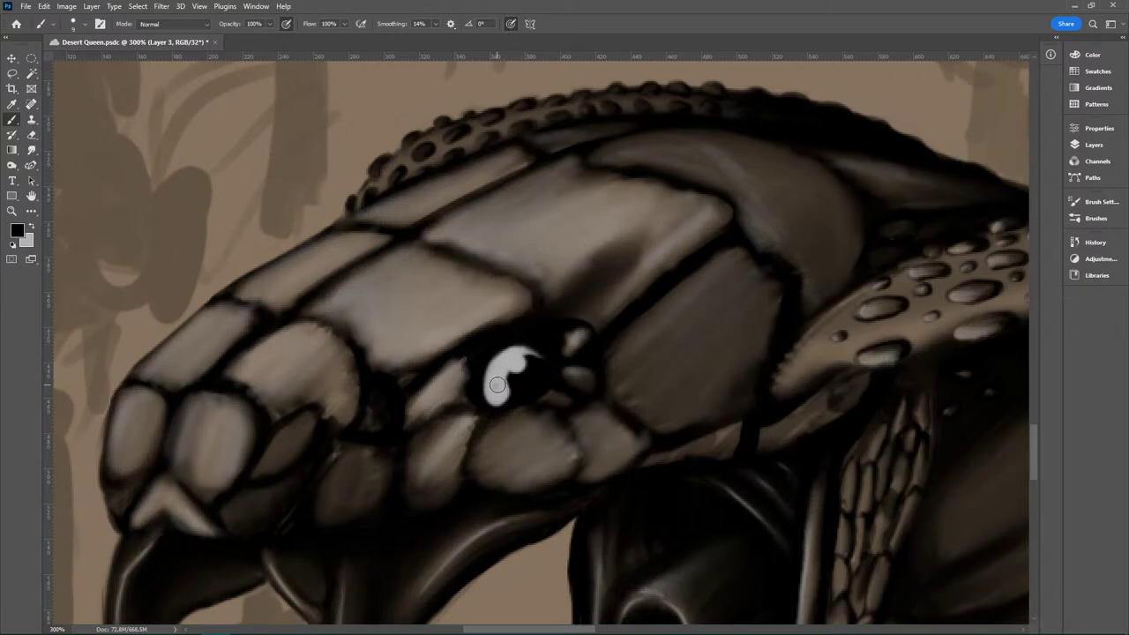
drag(497, 385, 499, 369)
key(ctrl+z)
drag(499, 401, 519, 396)
key(ctrl+z)
drag(517, 379, 520, 388)
Step: Review the snake's new eye against the whole composition and save the document
key(ctrl+space)
drag(643, 542, 602, 612)
key(space)
drag(732, 549, 616, 326)
key(ctrl+space)
drag(736, 446, 664, 476)
key(space)
drag(673, 513, 519, 484)
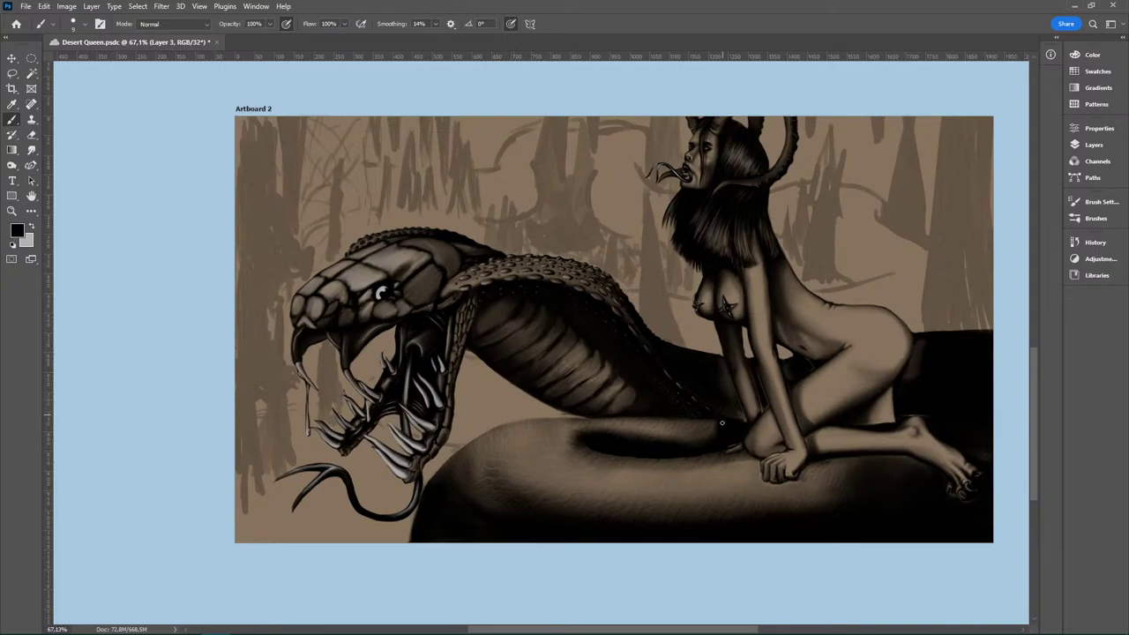
key(ctrl+space)
drag(471, 391, 502, 373)
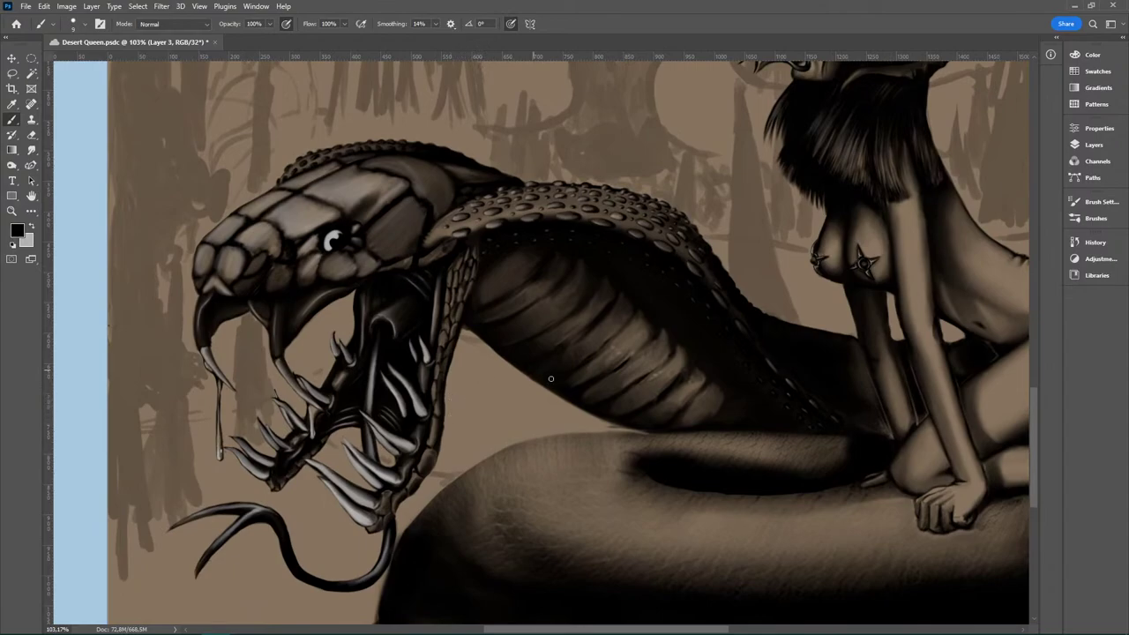
key(ctrl+s)
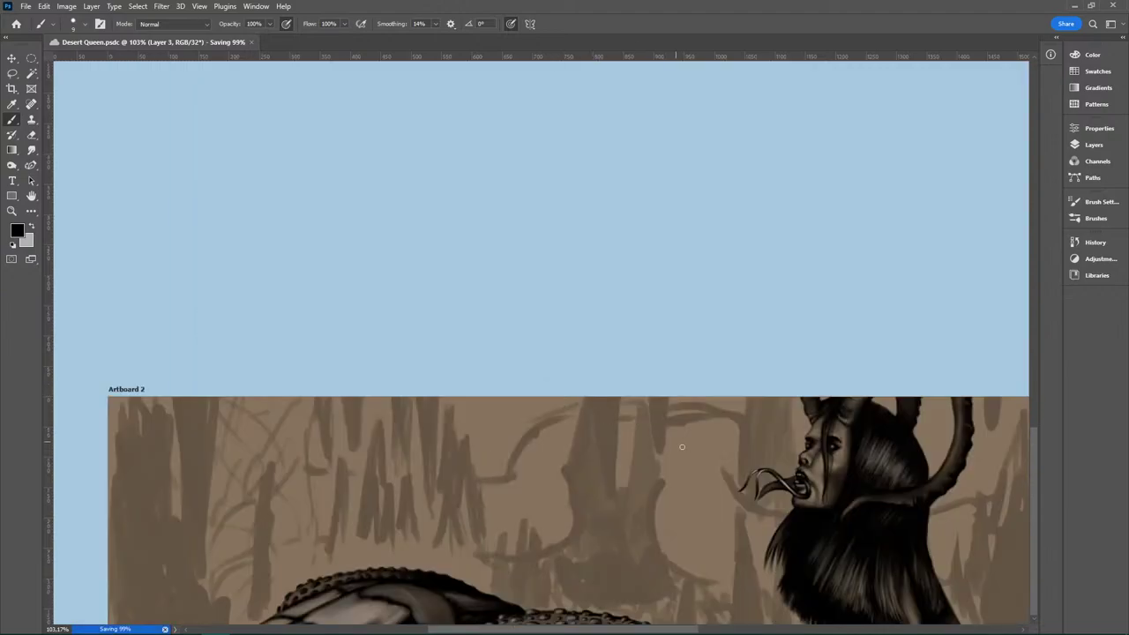
Step: Fit the whole artboard in view and show the document's layers
key(space)
drag(664, 467, 480, 157)
key(alt+space)
key(ctrl+0)
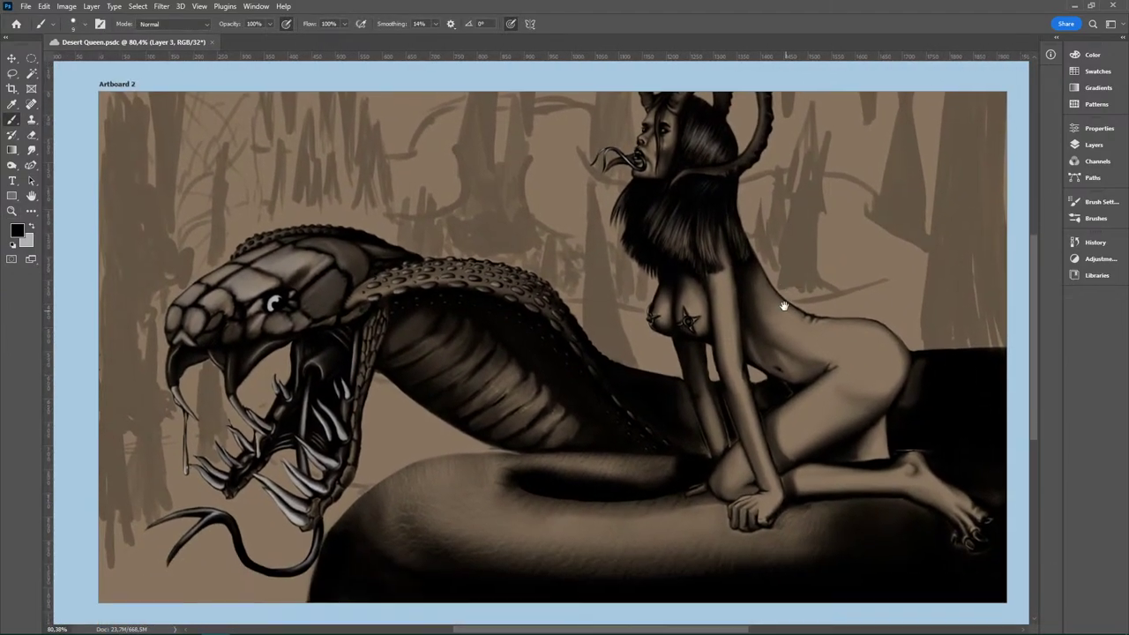
drag(783, 306, 767, 307)
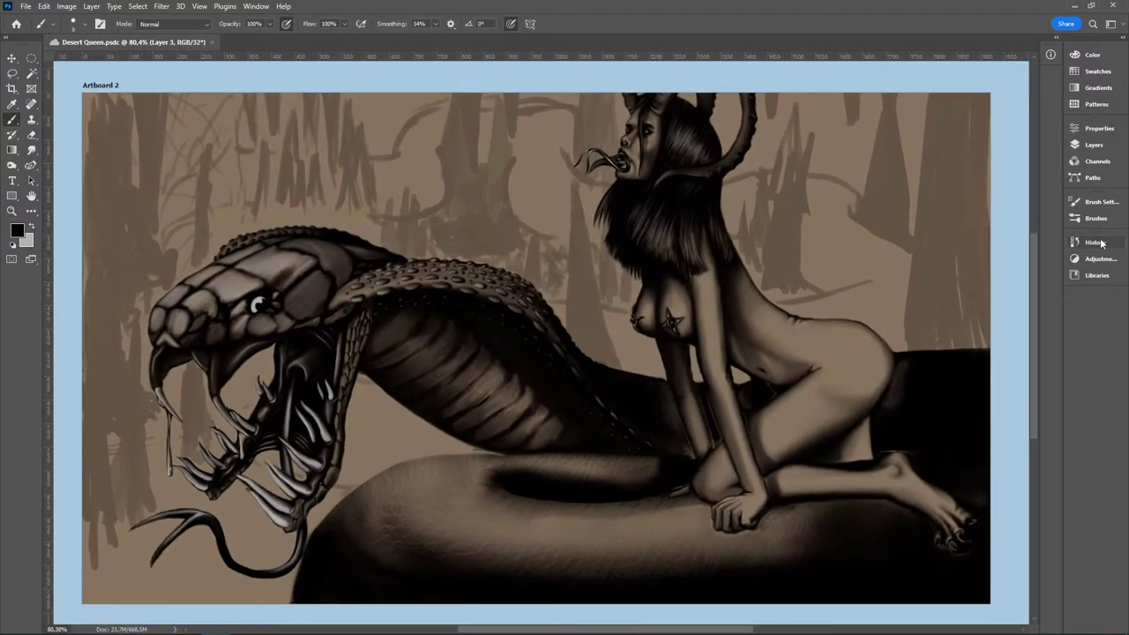
click(1103, 146)
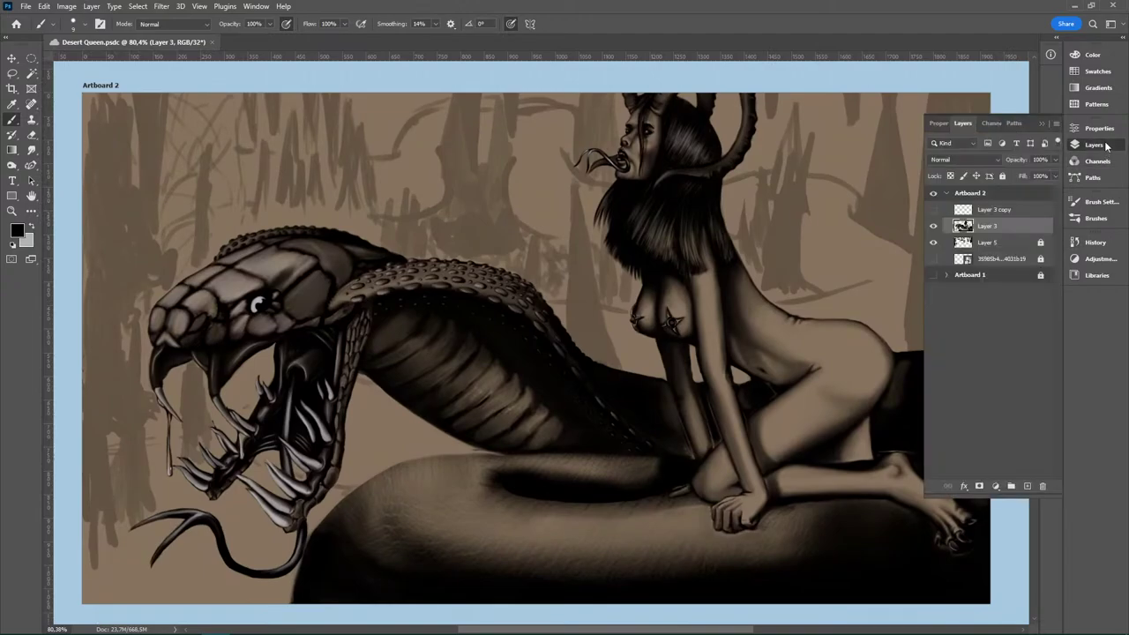
Step: Hide Layer 5 with the background trees so only the snake and rider stand against the plain brown backdrop
click(933, 245)
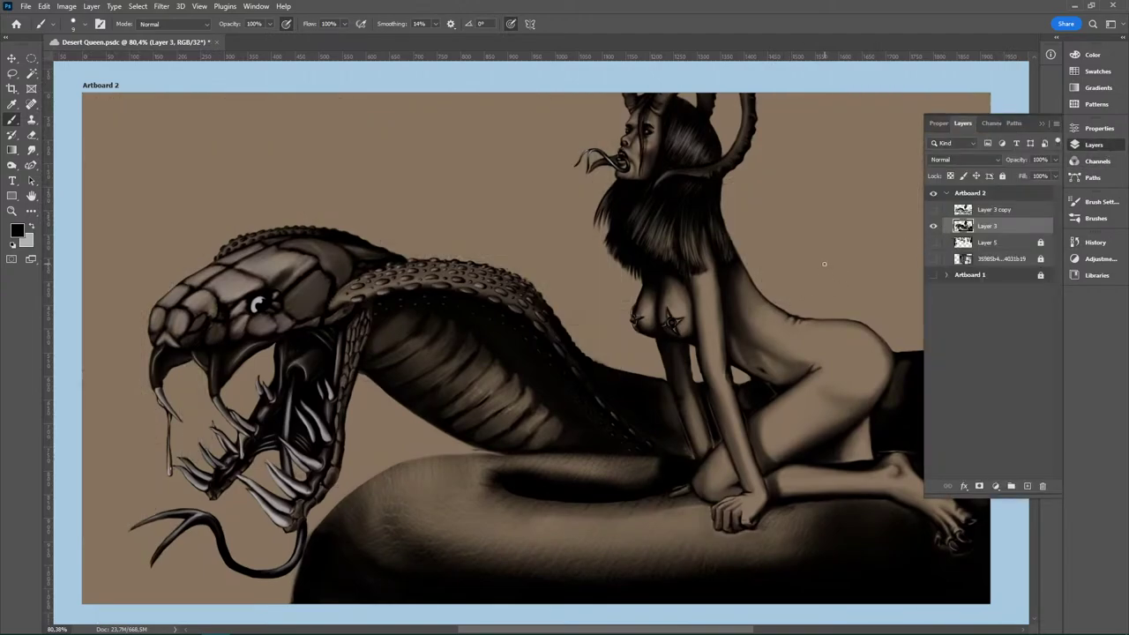
drag(819, 272, 759, 247)
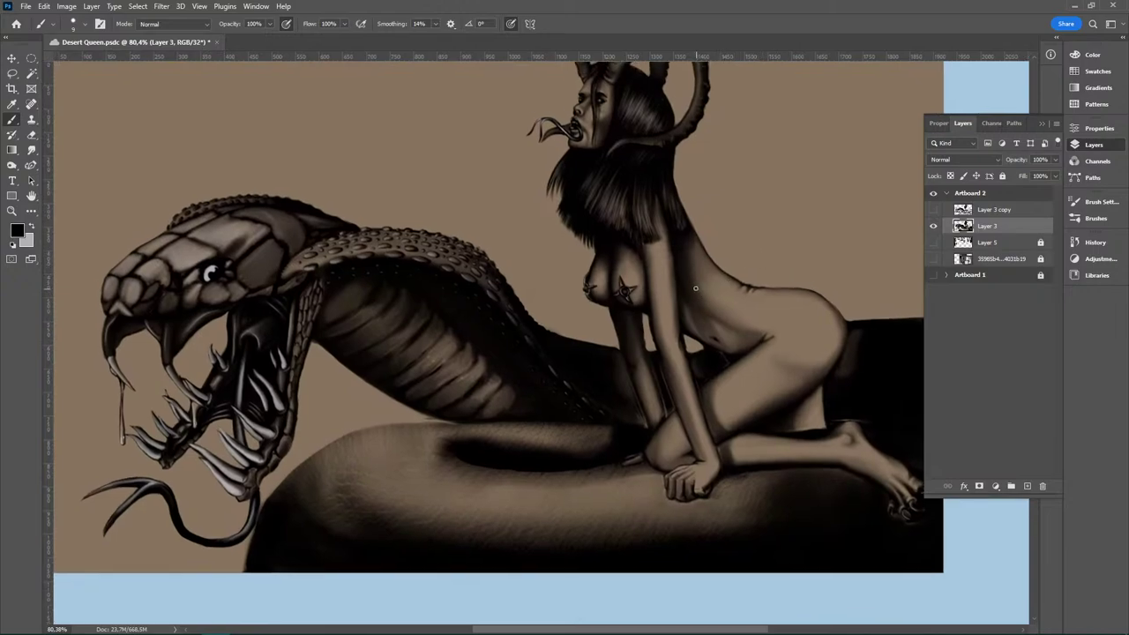
key(z)
drag(249, 234, 329, 234)
Step: Switch to the Mixer Brush and give it the Soft Round Pressure Size tip
click(14, 121)
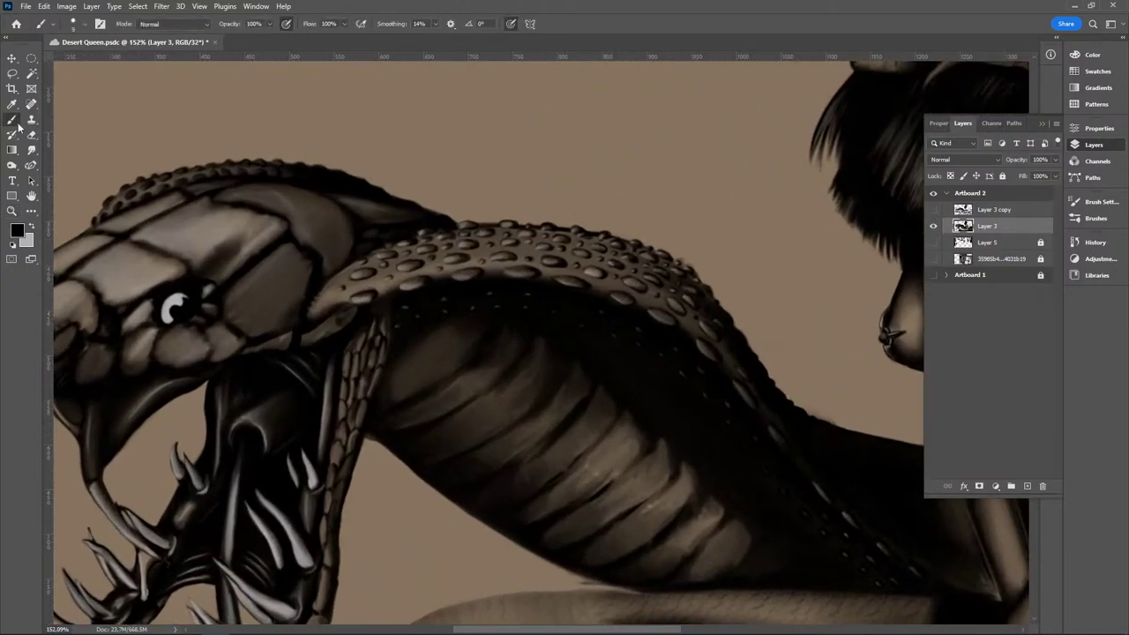
drag(12, 121, 63, 152)
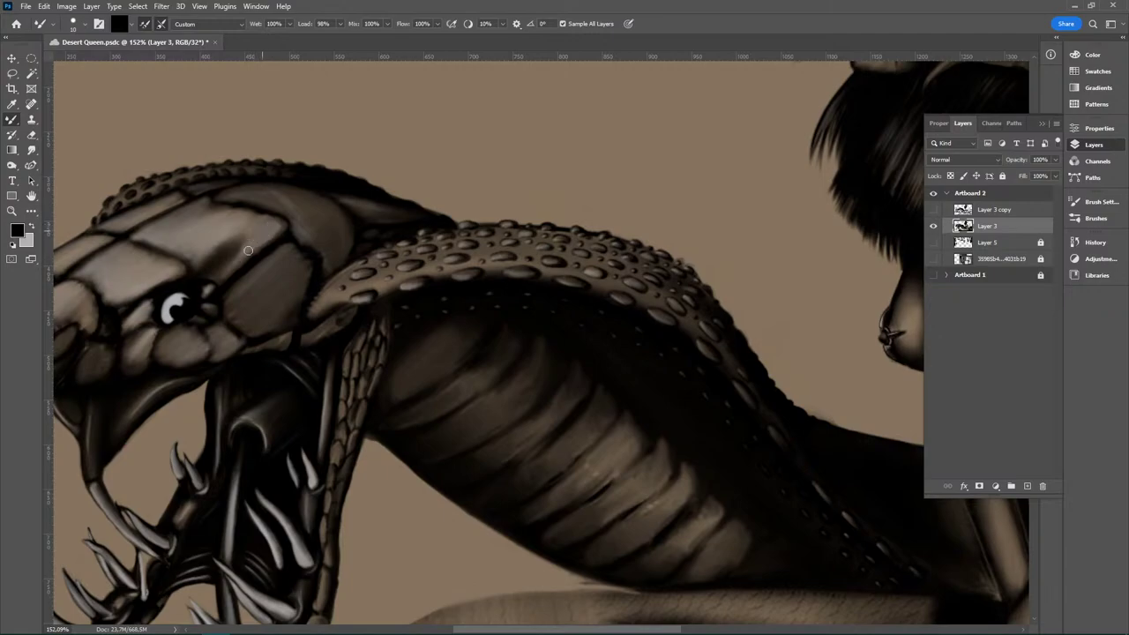
click(84, 24)
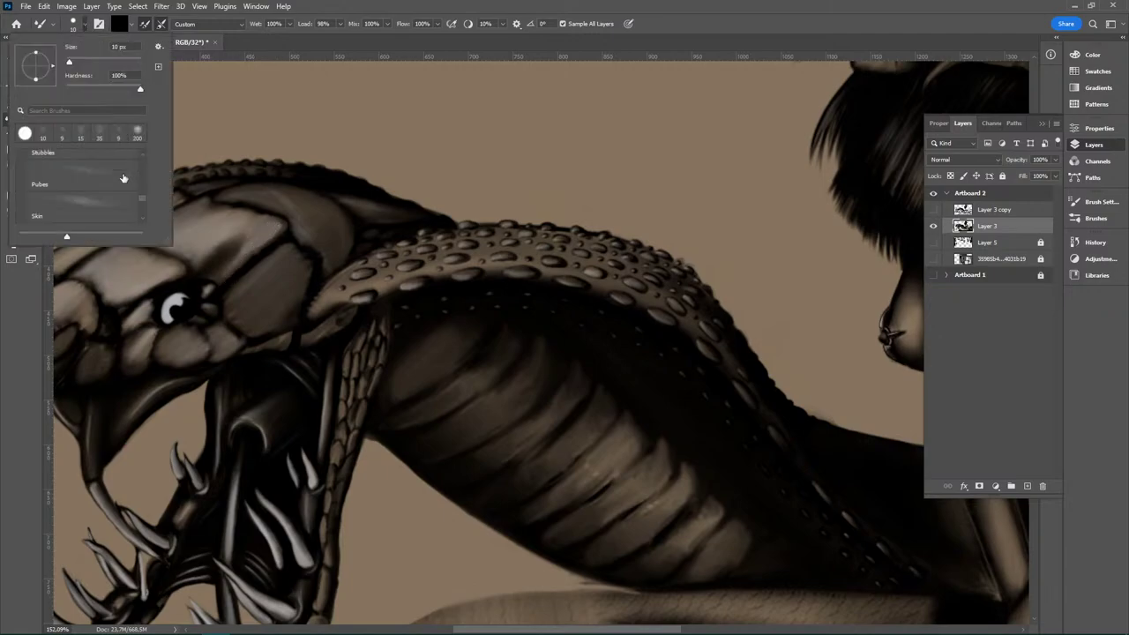
scroll(142, 162, down, 5)
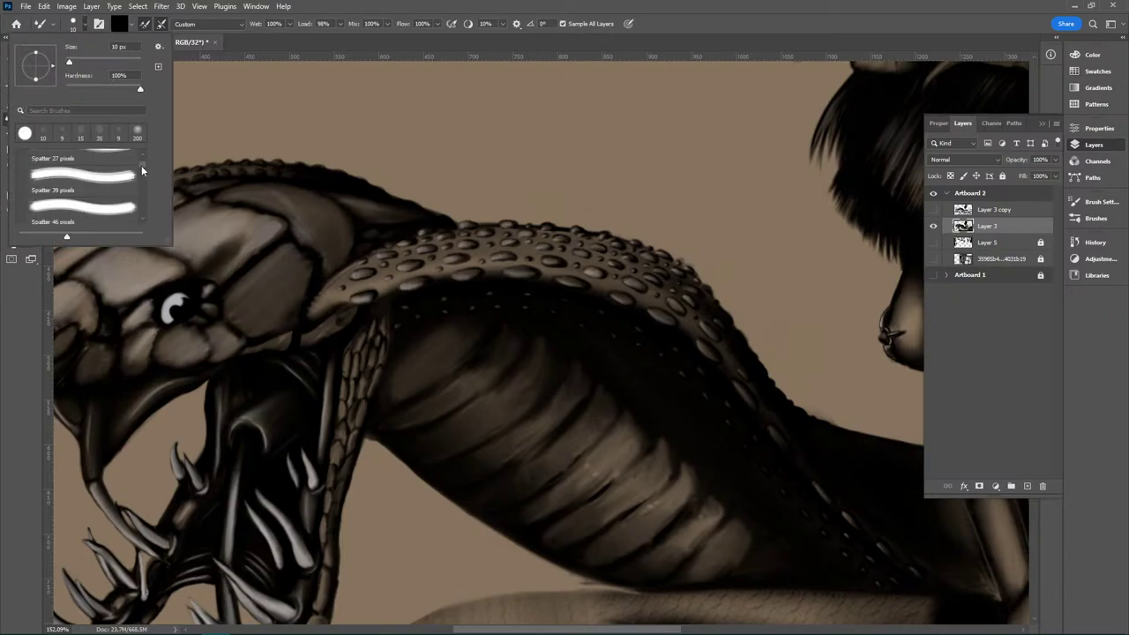
scroll(142, 164, up, 5)
scroll(144, 228, down, 6)
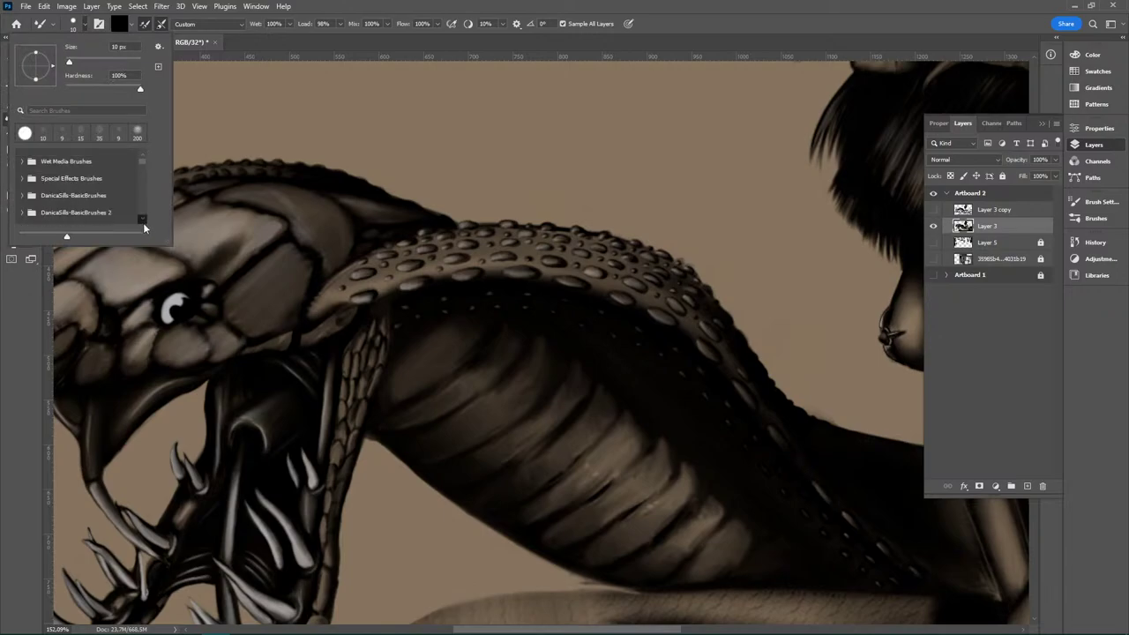
scroll(144, 228, down, 1)
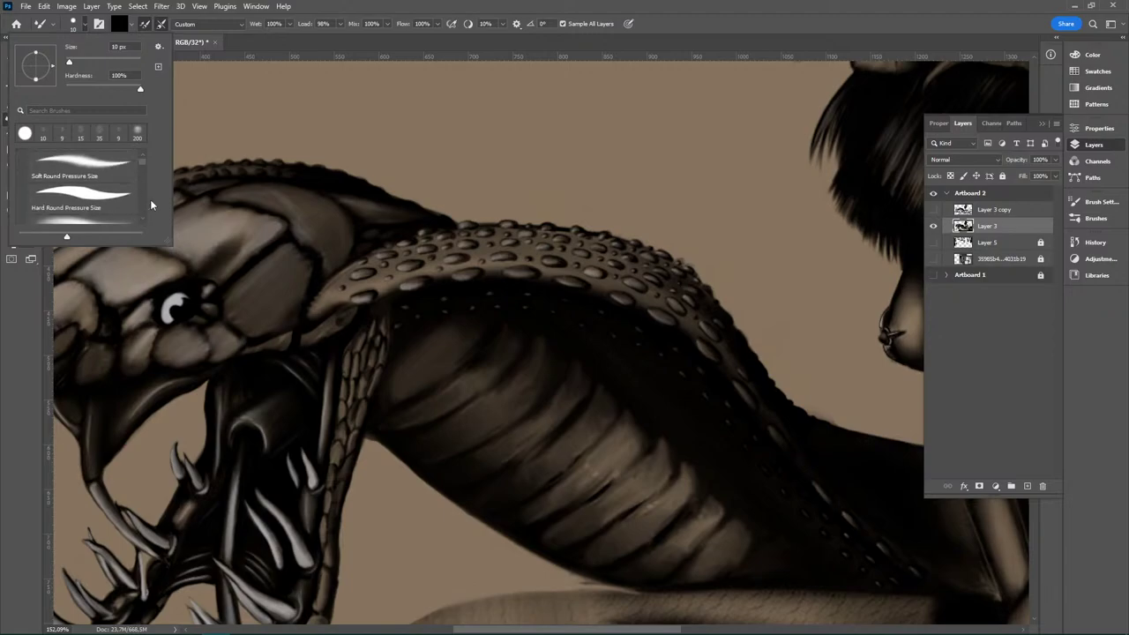
click(84, 166)
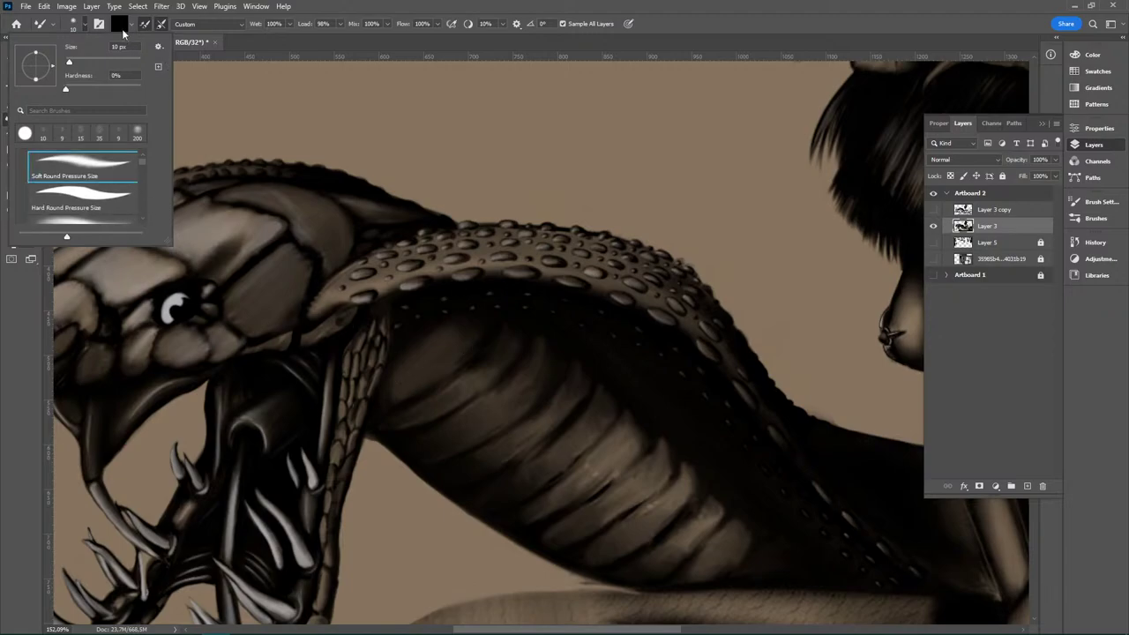
click(87, 24)
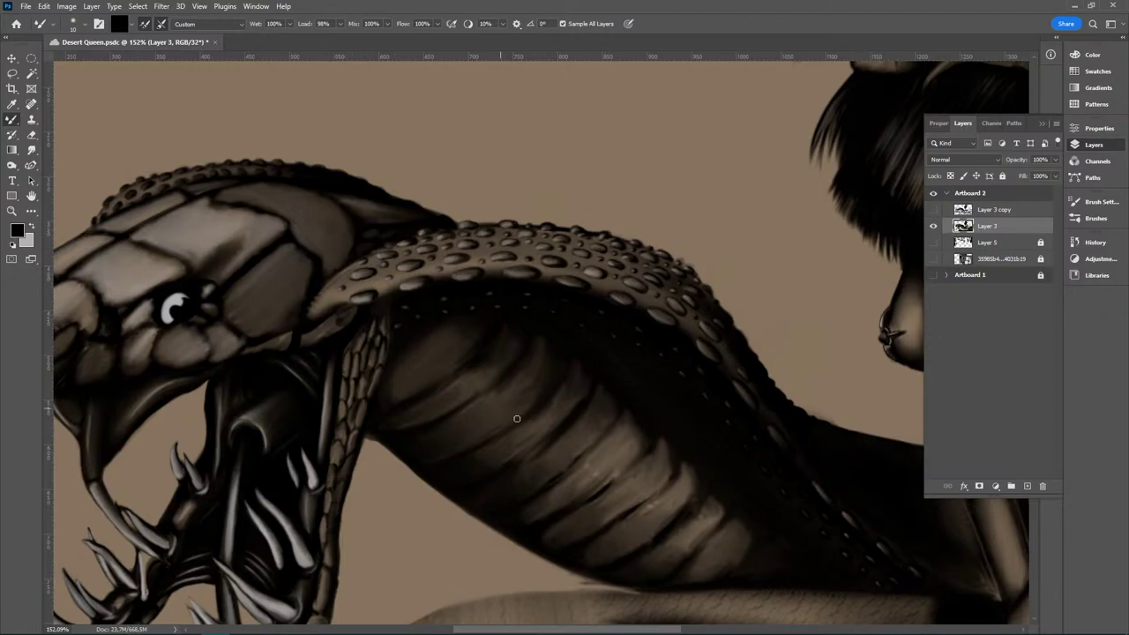
Step: Blend the shading on the large head scale above the snake's eye with the Mixer Brush at 20 px
scroll(514, 433, down, 4)
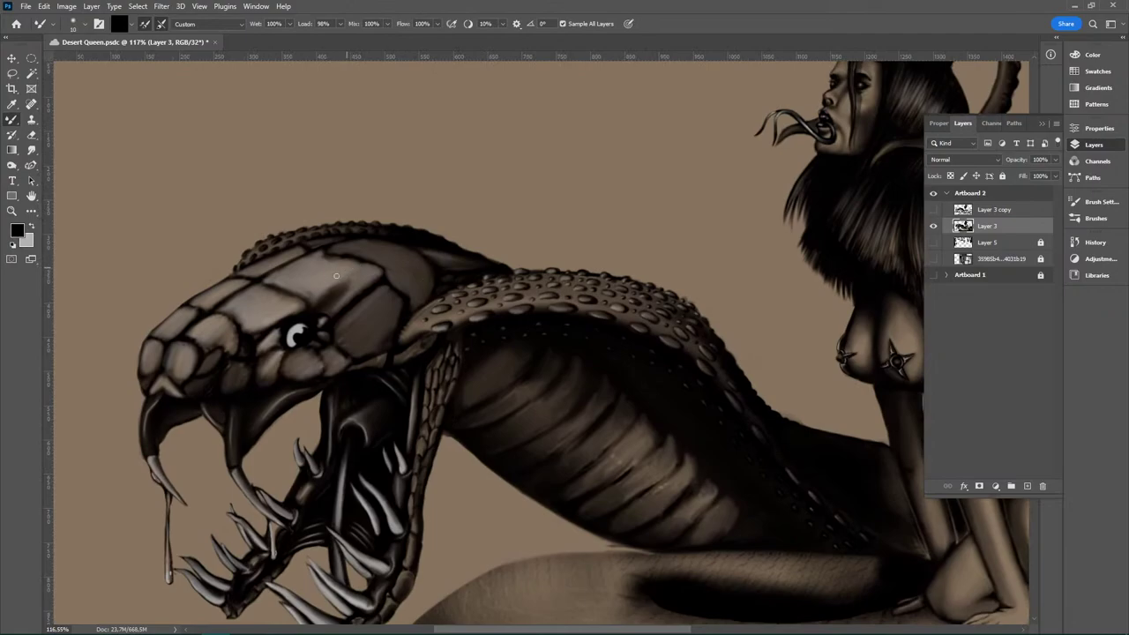
key(bracketright)
mouse_move(336, 260)
mouse_down()
mouse_move(320, 271)
mouse_move(314, 262)
mouse_move(347, 265)
mouse_up()
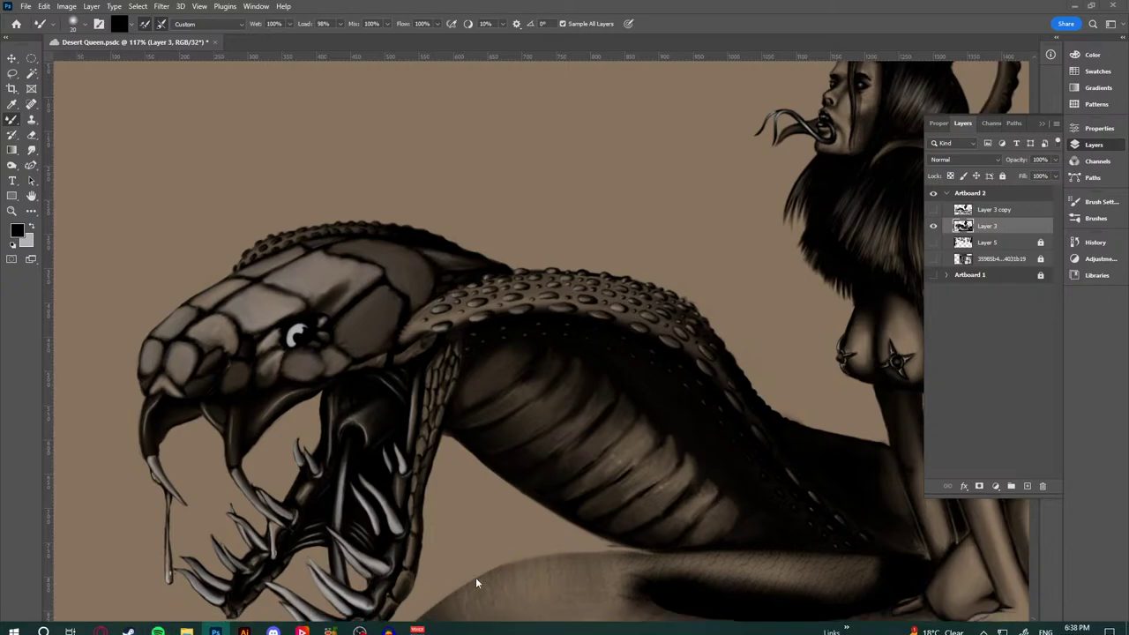
Step: Switch to the web browser and bring up the YouTube page with the Metal: Hellsinger soundtrack
click(100, 624)
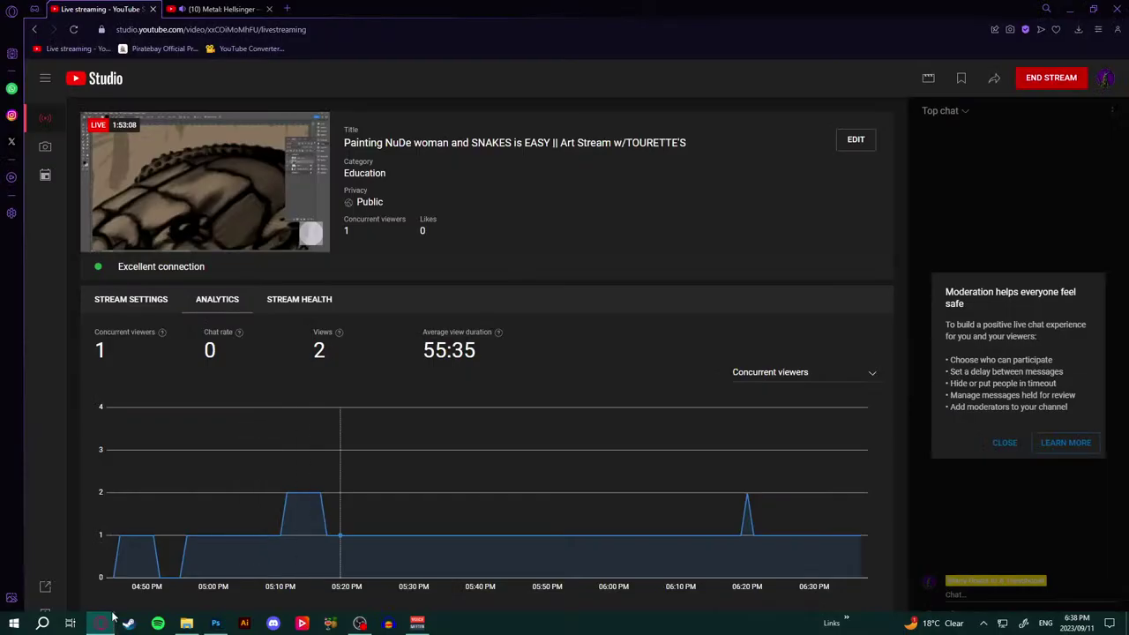
key(ctrl+Tab)
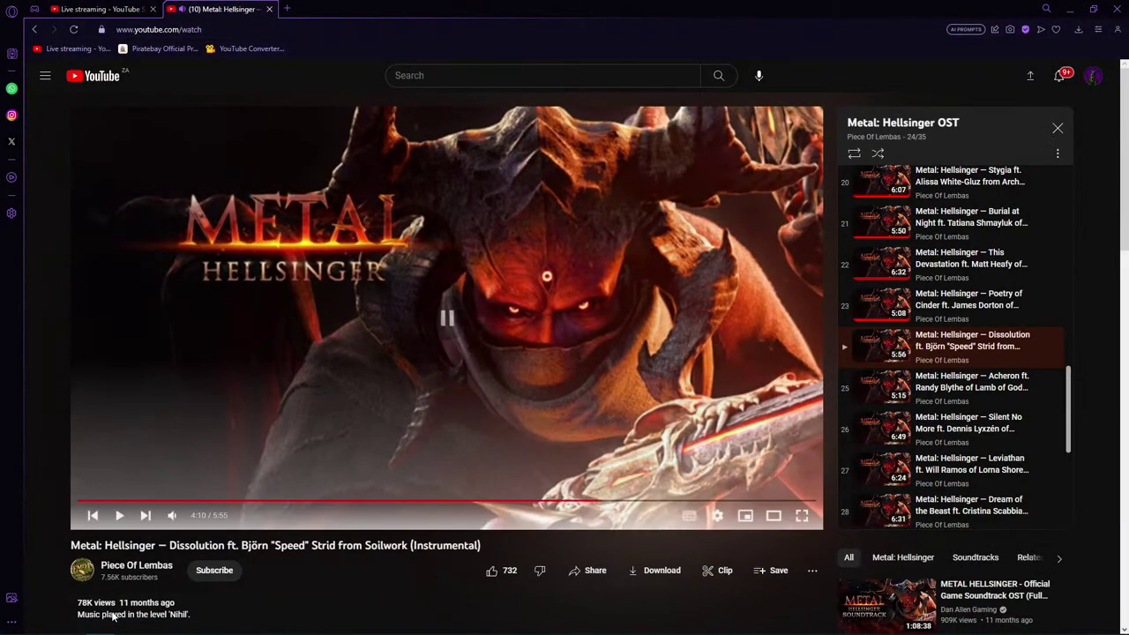